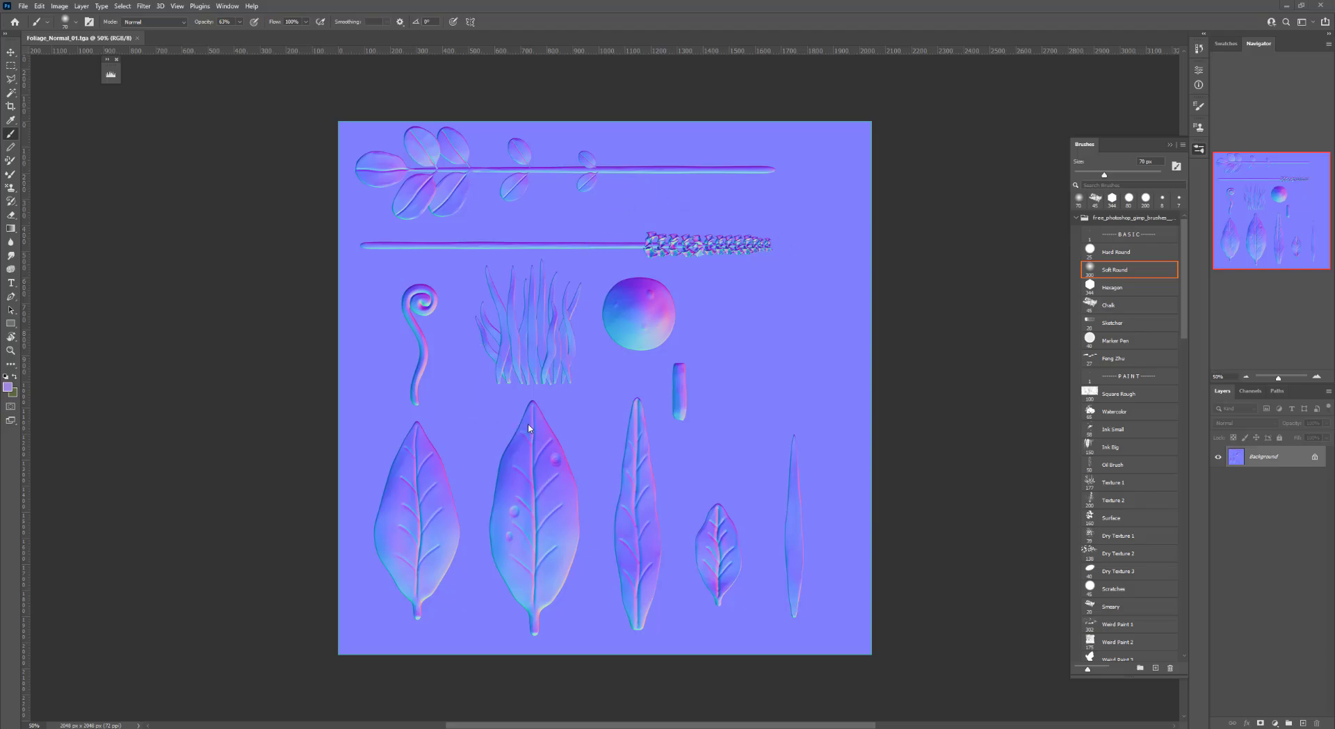
Convert the background into a regular Layer 0 and add new empty layers above it
double_click(1274, 457)
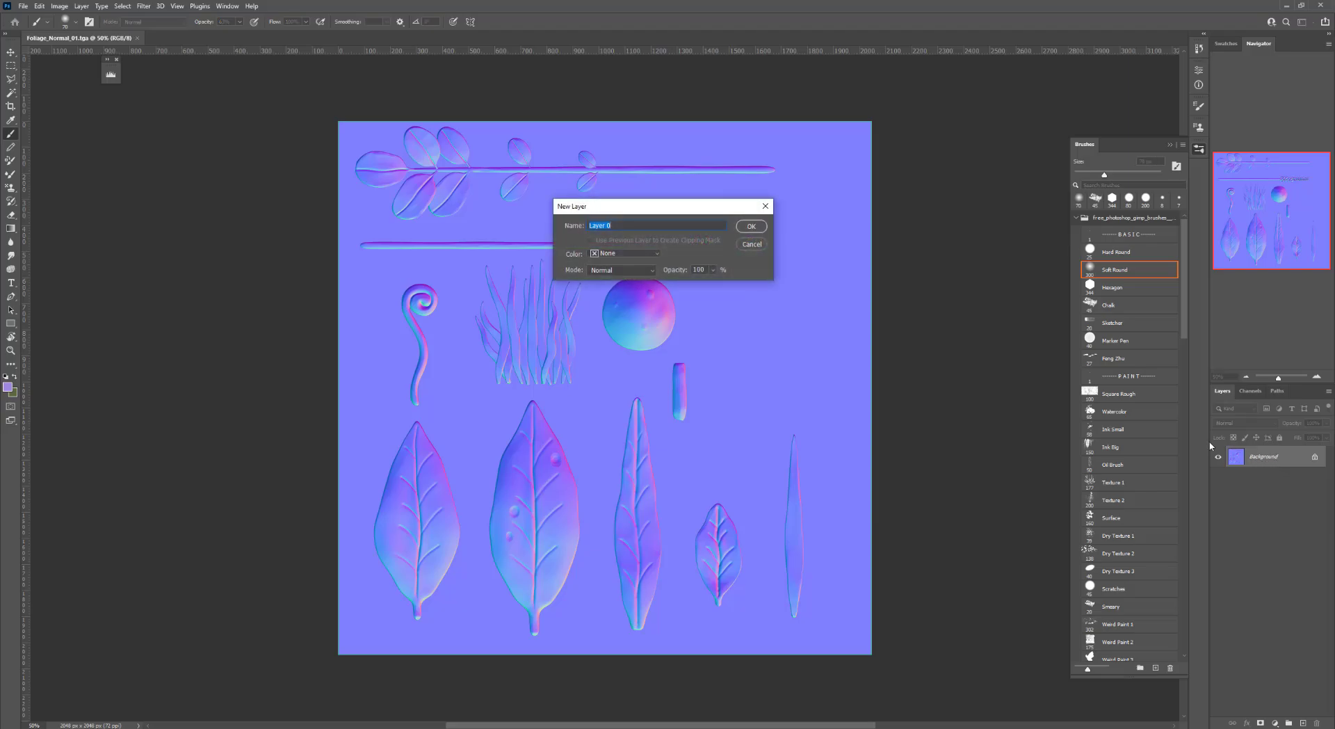
key(Return)
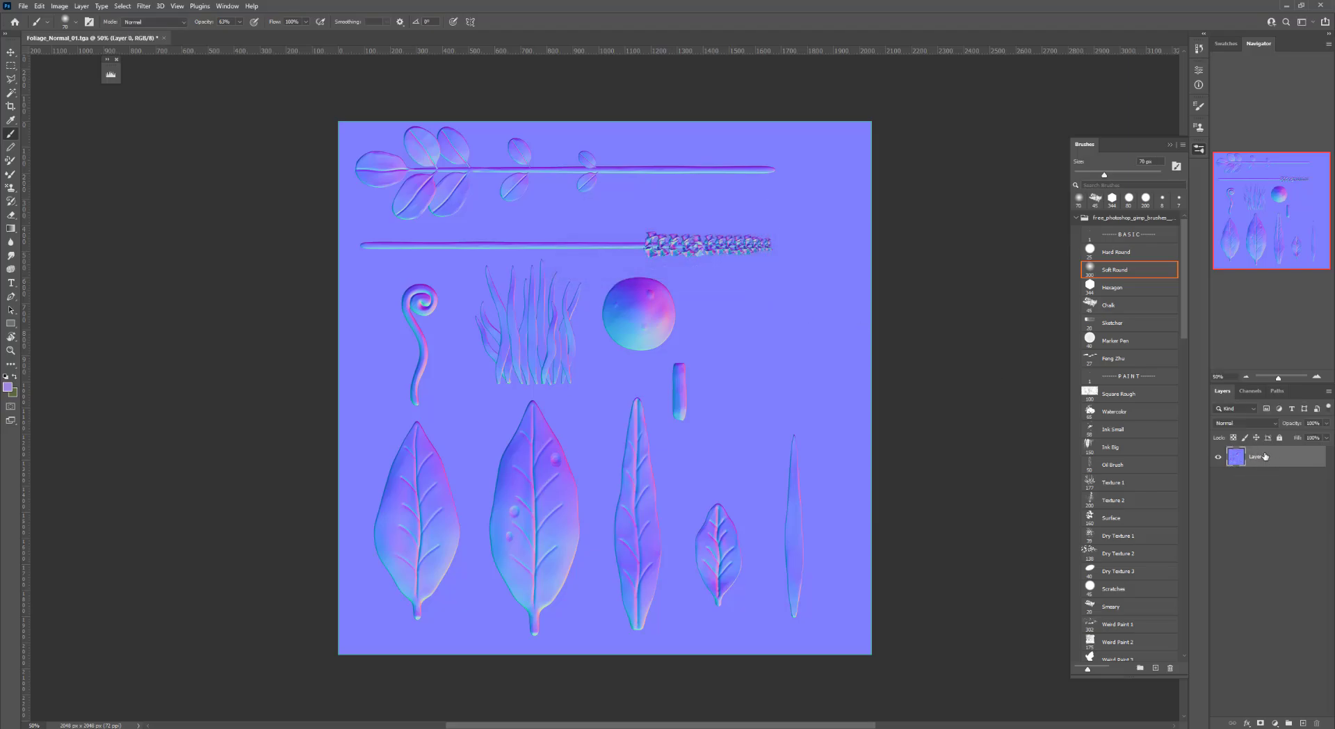
click(1304, 722)
click(1305, 723)
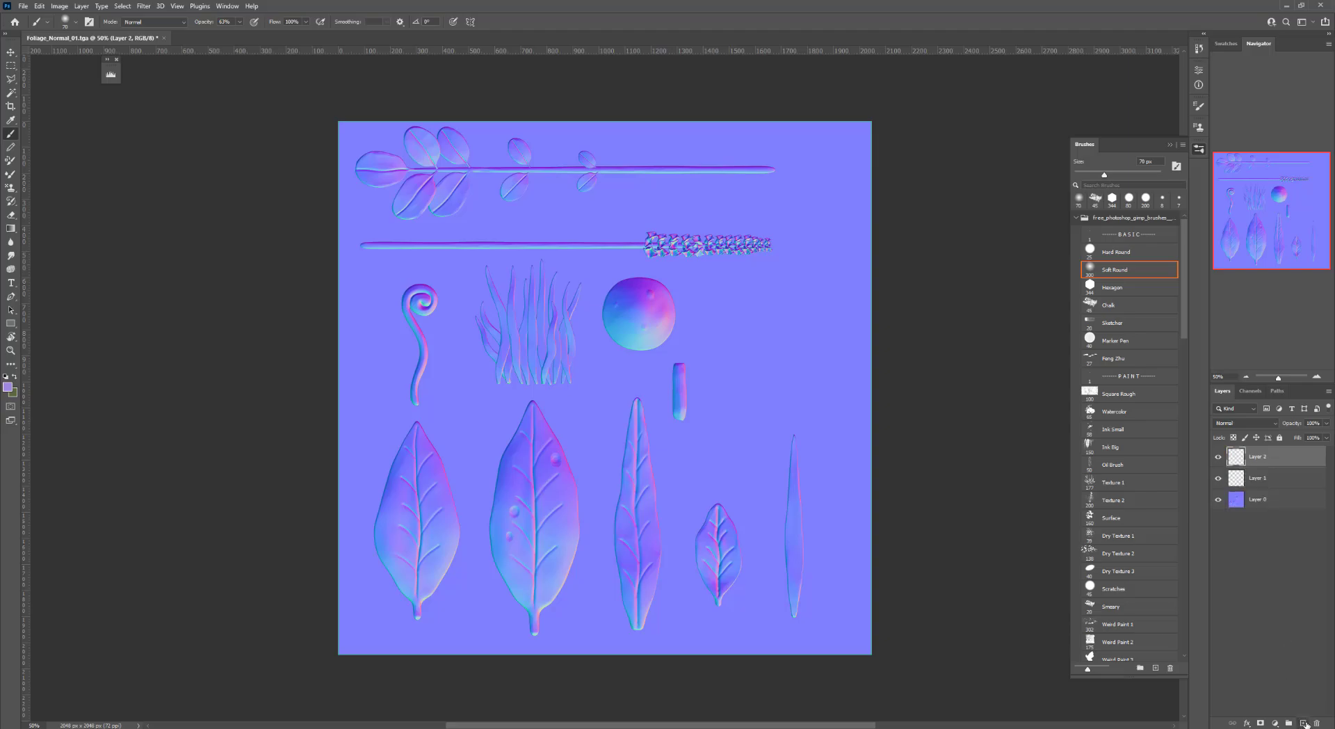
Copy the normal map's Green channel and paste it into Layer 1
click(1263, 500)
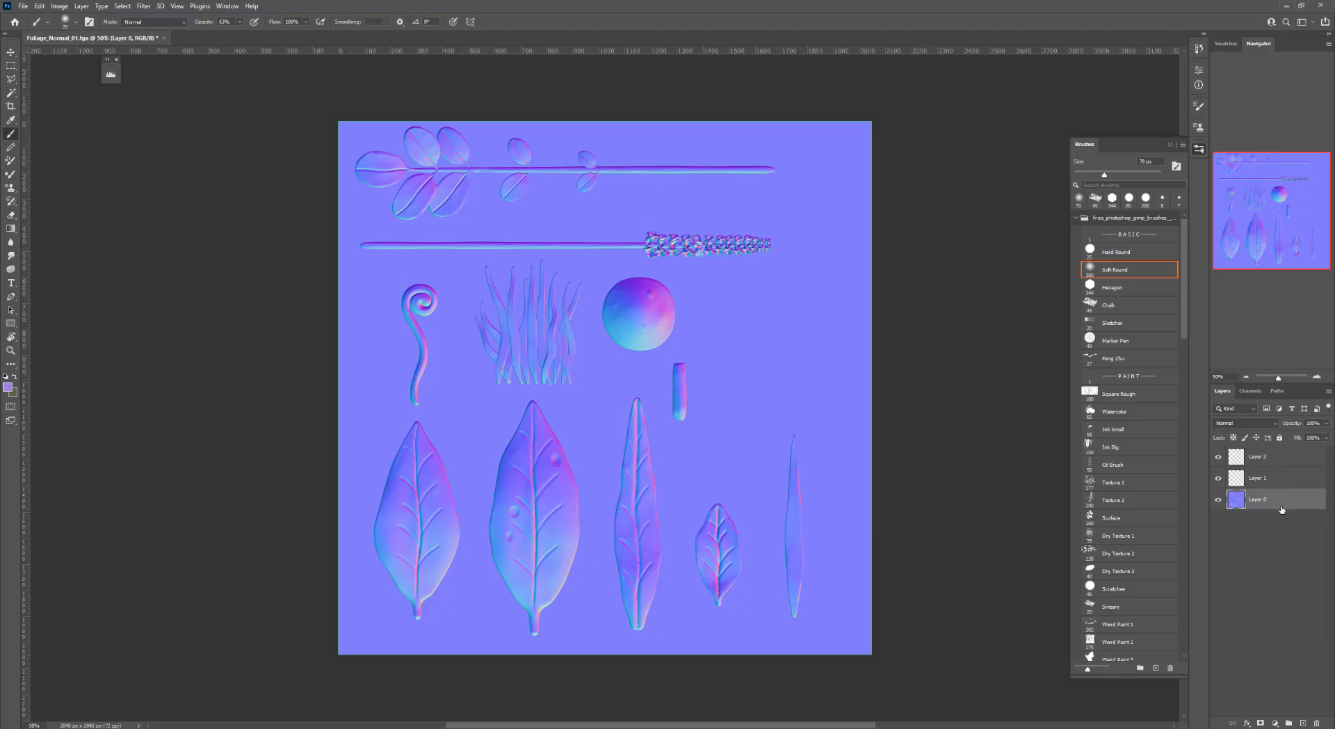
click(1252, 392)
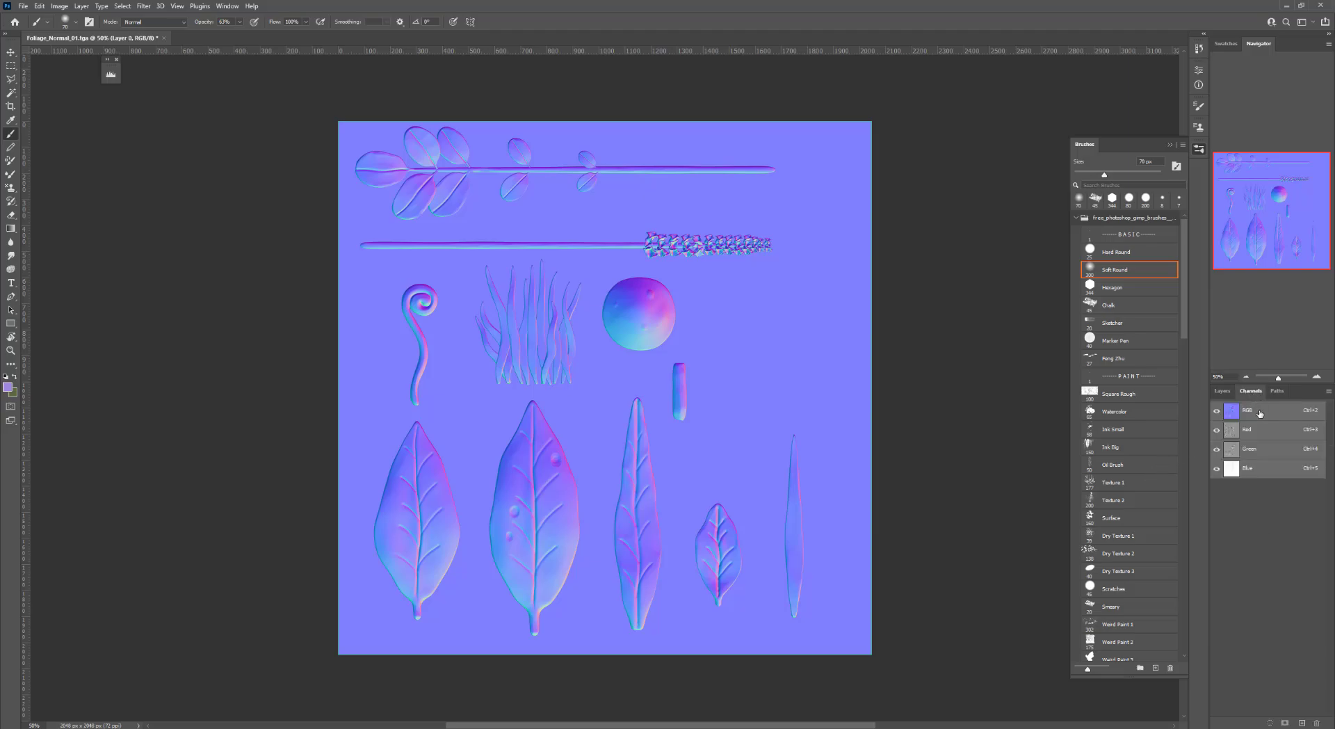
click(1256, 456)
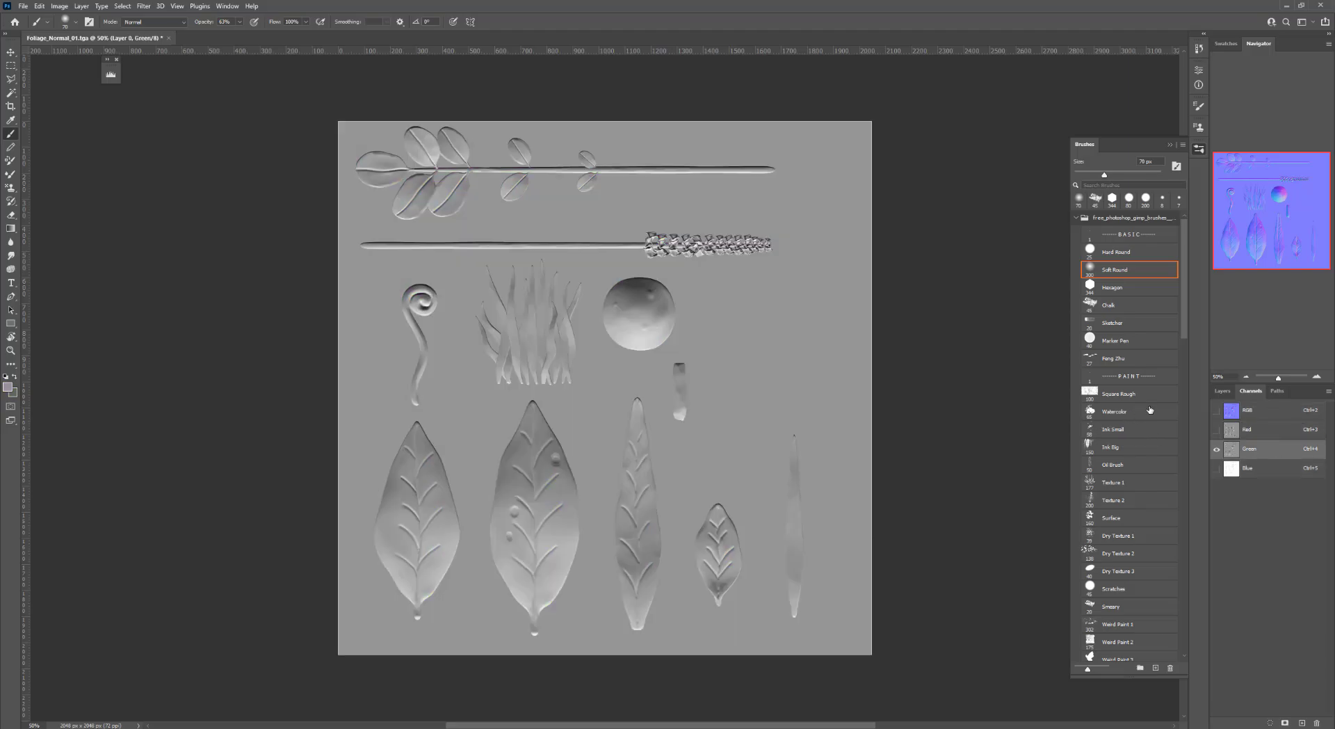
click(1223, 391)
click(1273, 485)
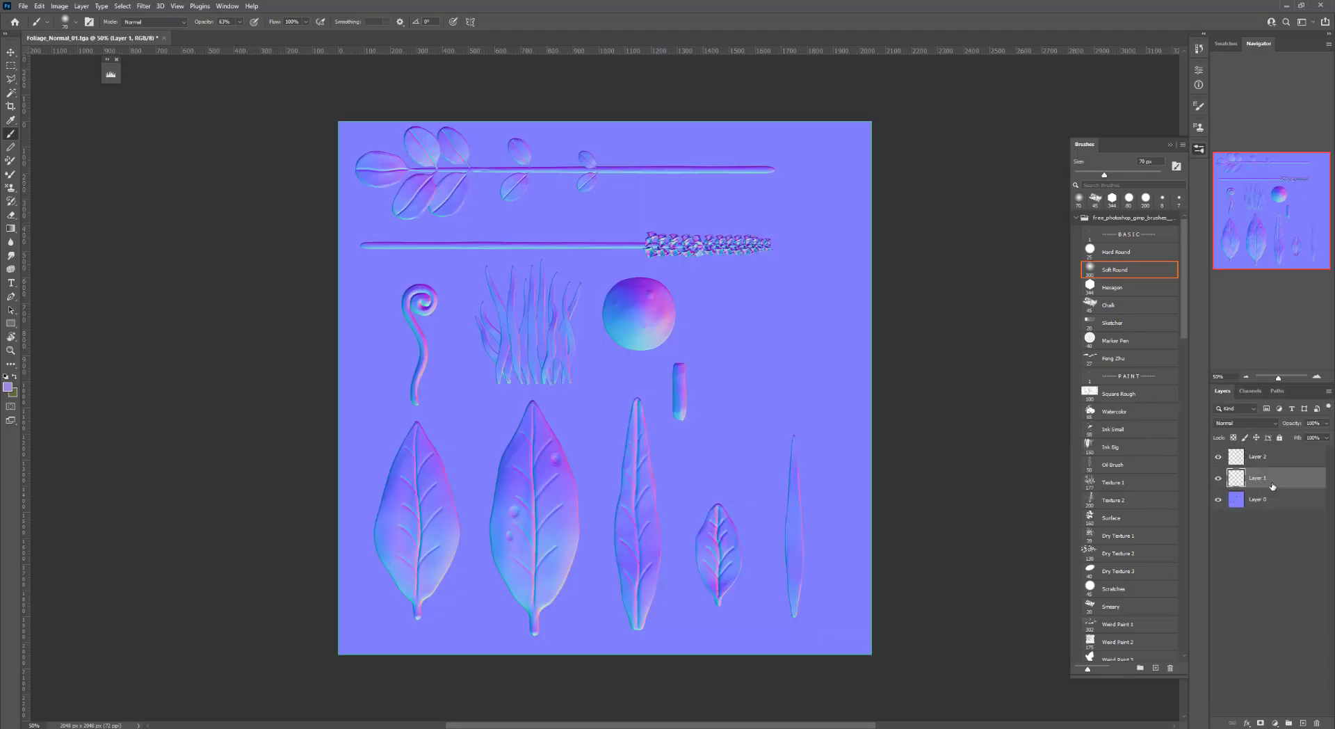
key(ctrl+v)
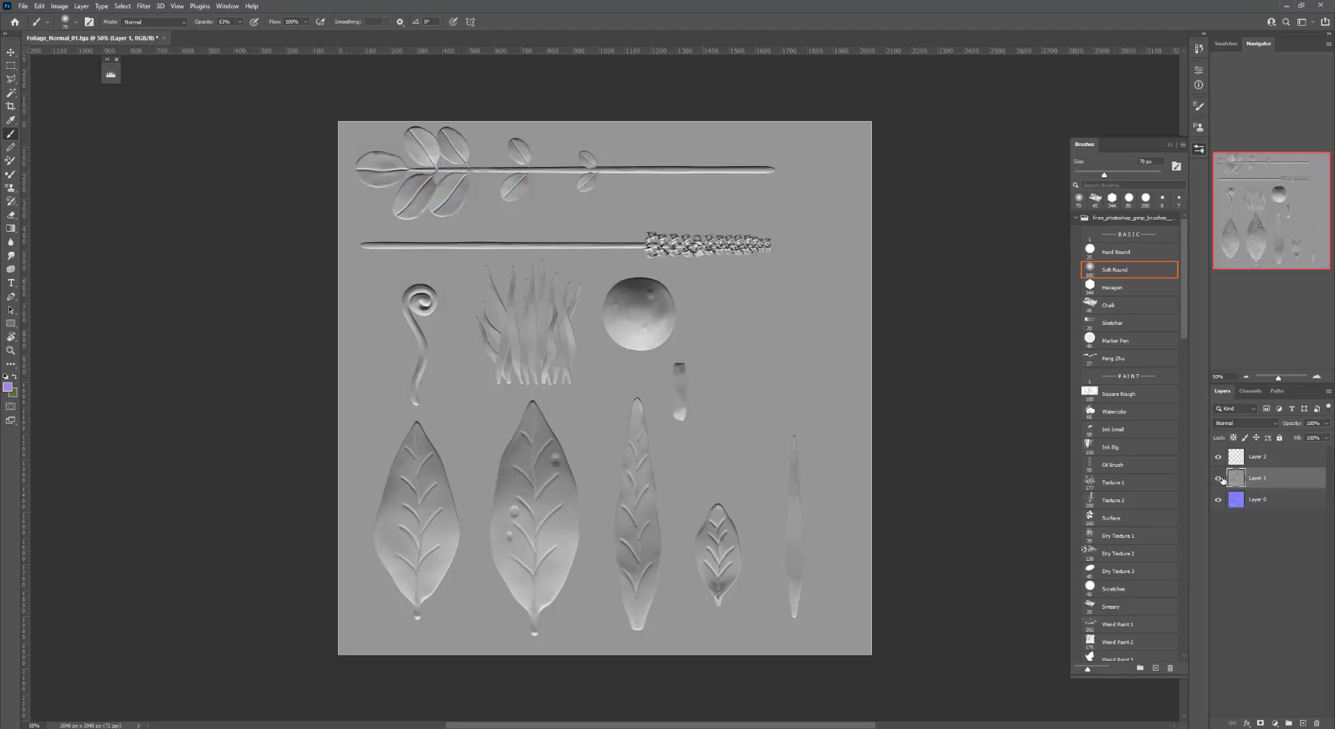
Hide Layer 1, then copy the normal map's Red channel and paste it into Layer 2
click(1218, 479)
click(1263, 501)
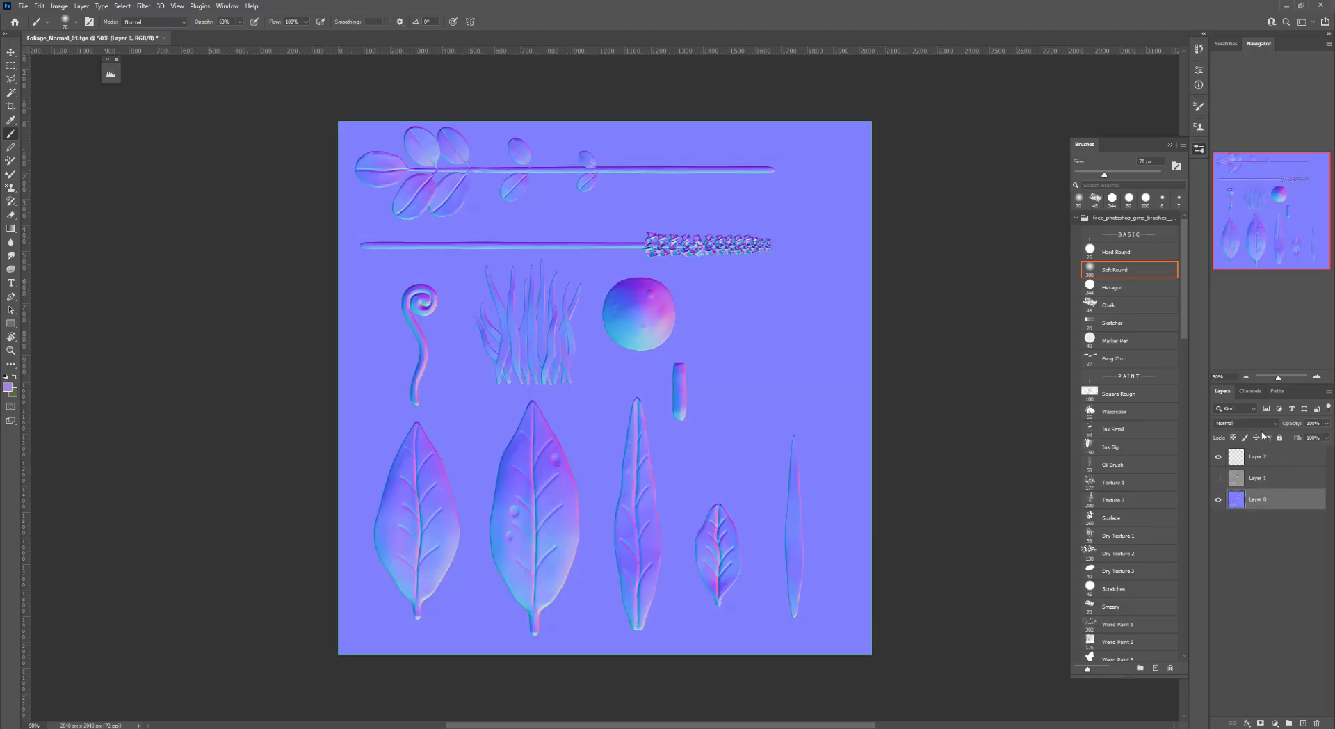
click(1251, 390)
click(1258, 430)
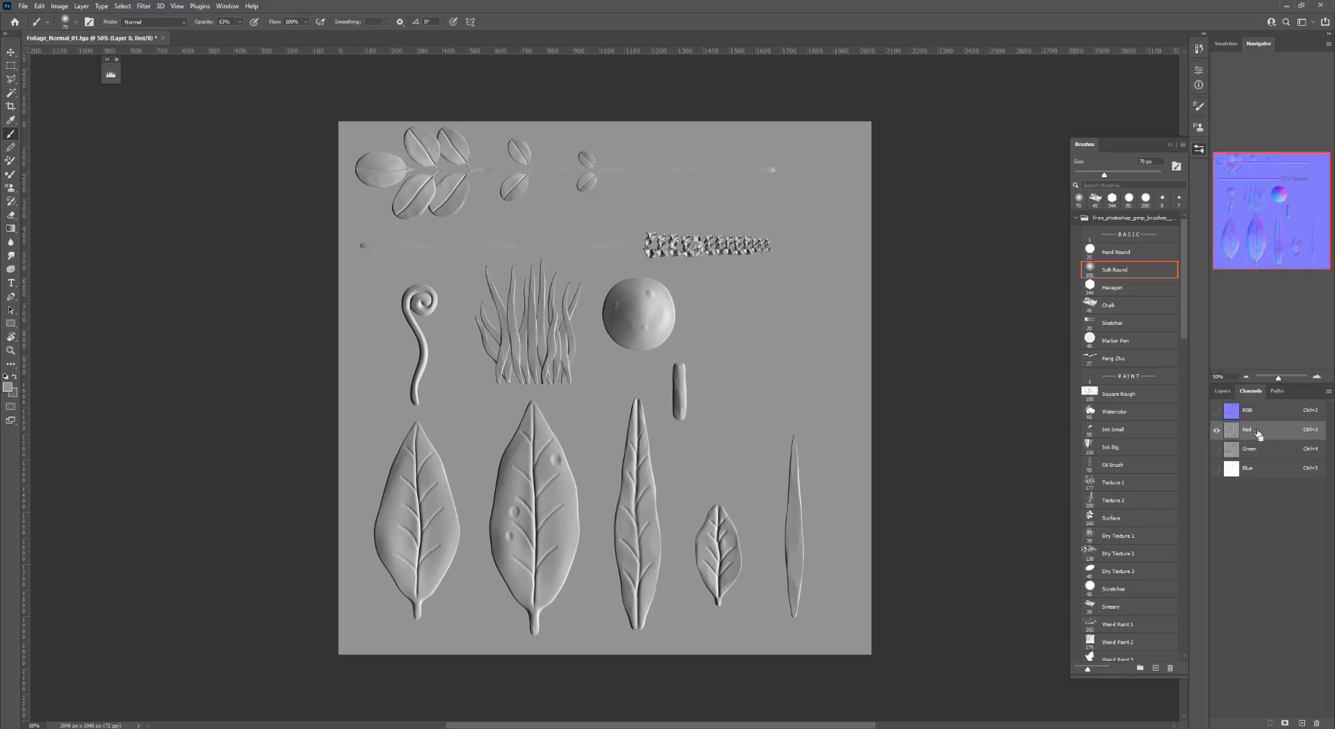
click(1223, 394)
click(1257, 459)
key(ctrl+v)
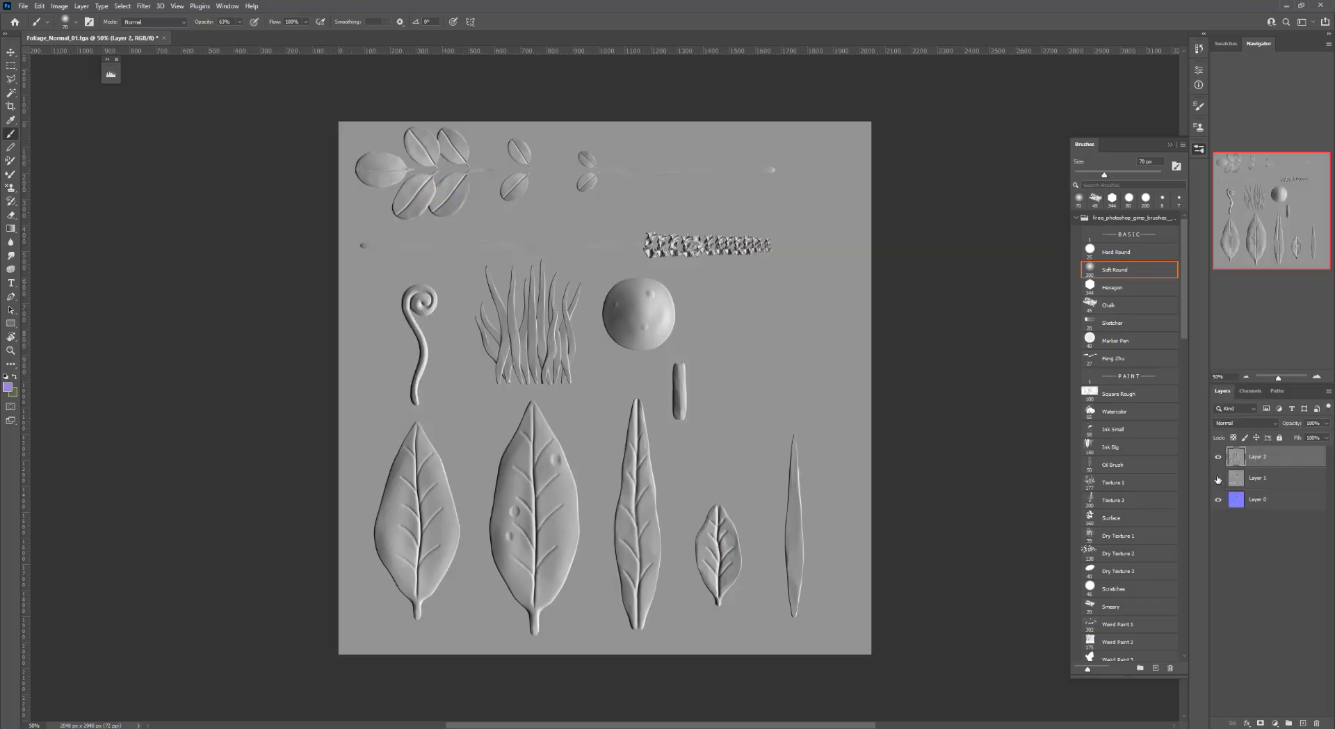
Rename Layer 2 to Red and Layer 1 to Green
double_click(1259, 455)
text(Red)
key(Return)
double_click(1259, 477)
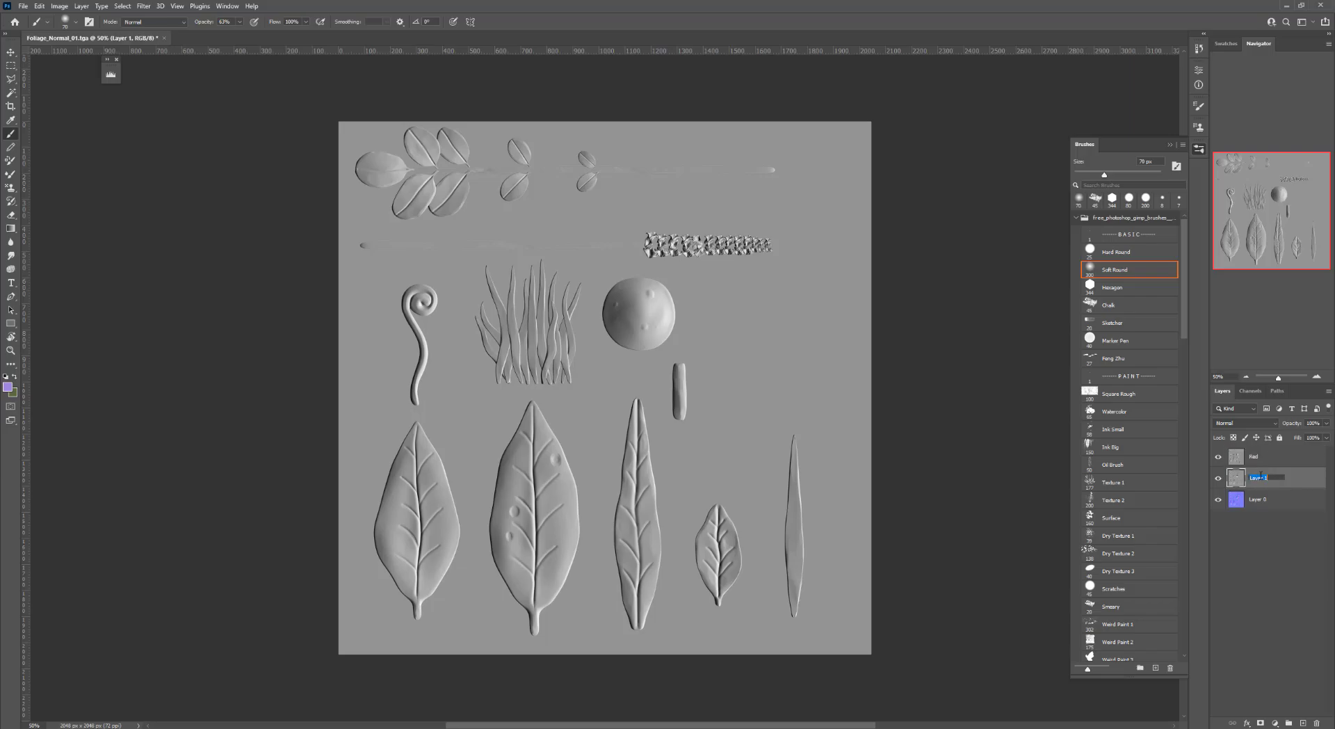
text(Green)
key(Return)
Apply the Stylize Emboss filter to the Red layer with the angle set to 0
click(1262, 459)
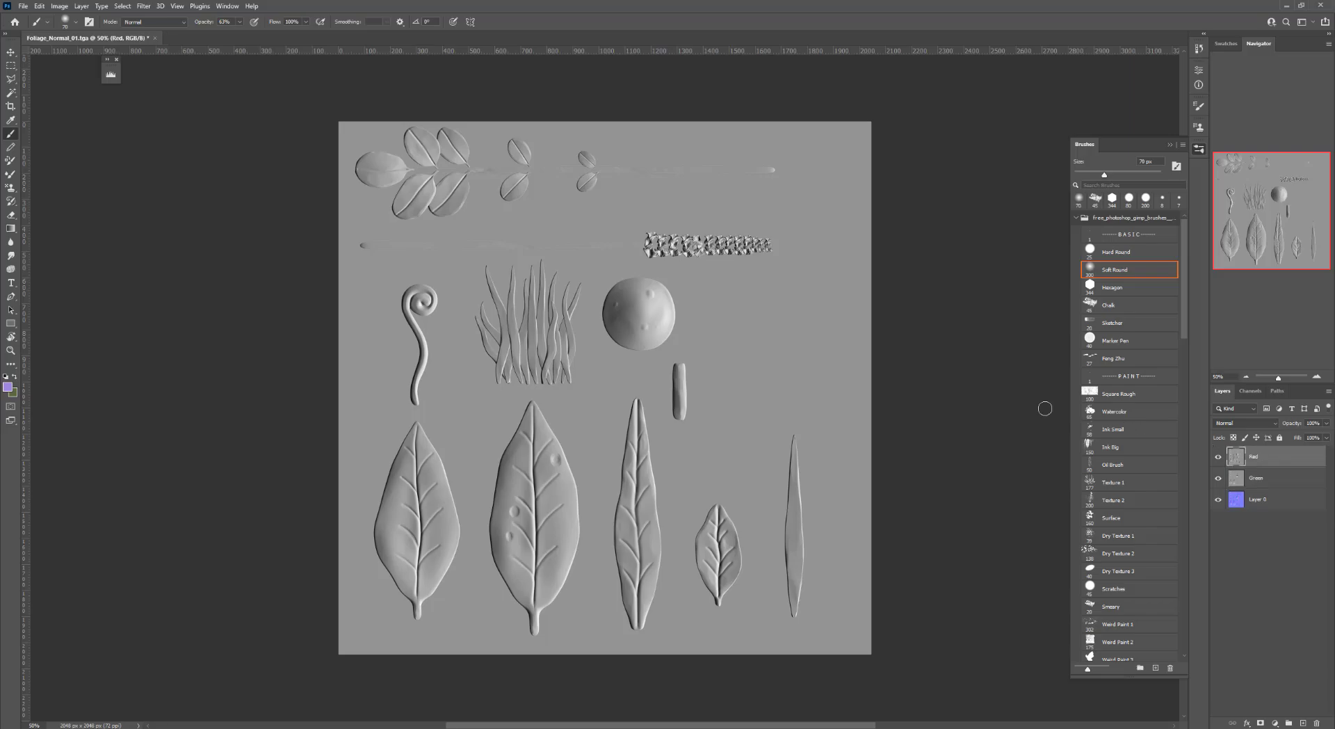
click(1218, 458)
key(v)
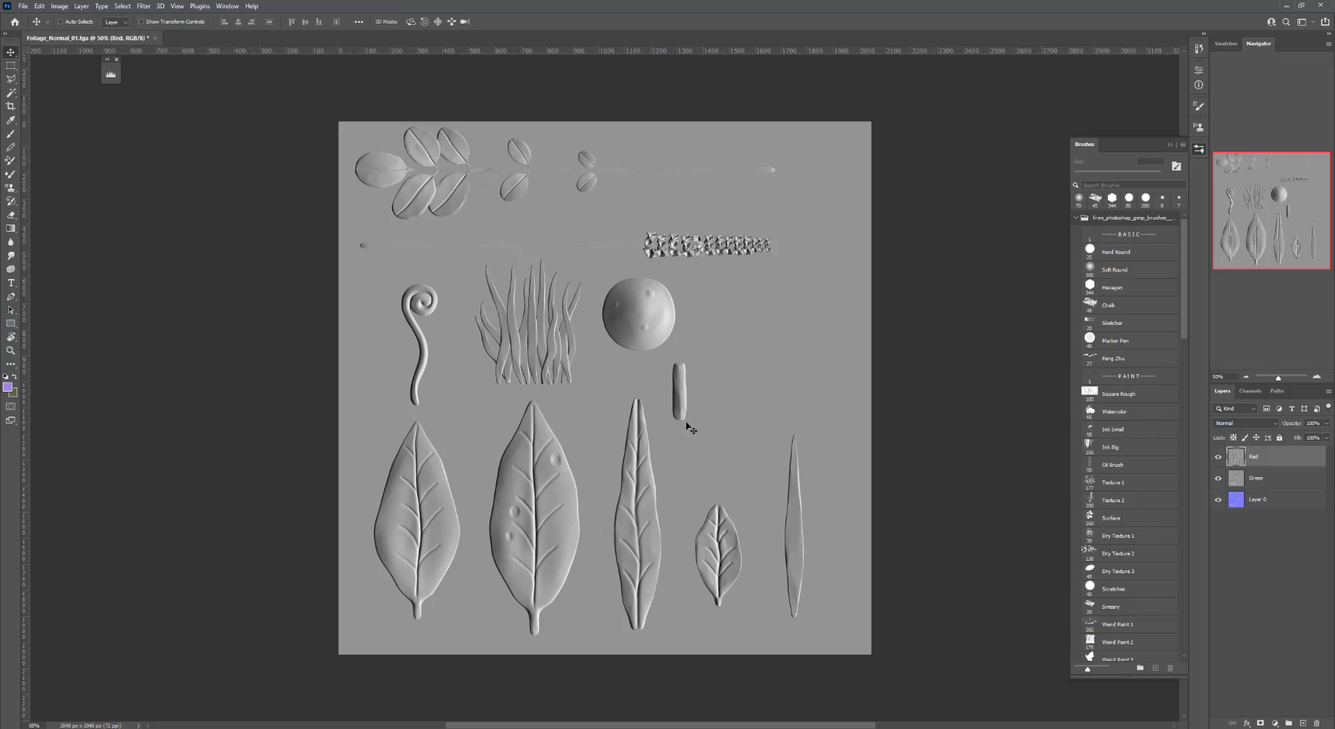
click(143, 6)
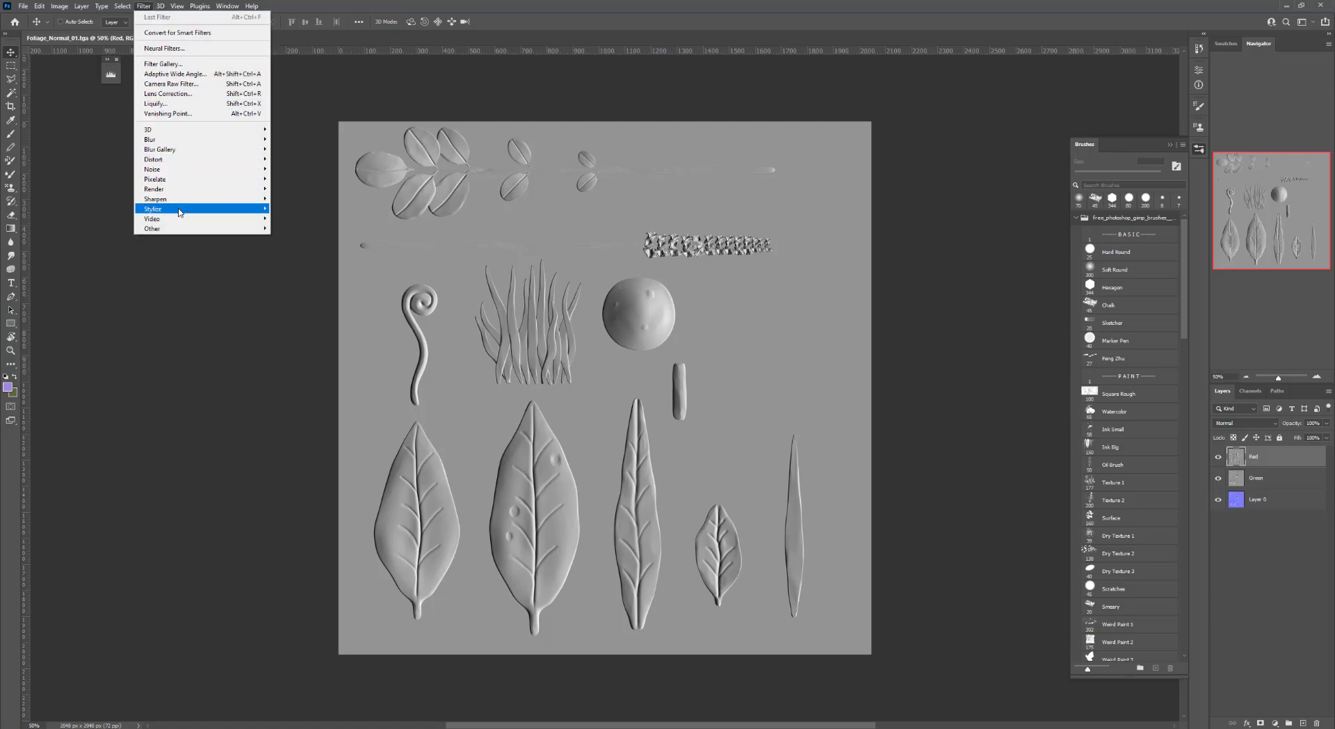
mouse_move(179, 209)
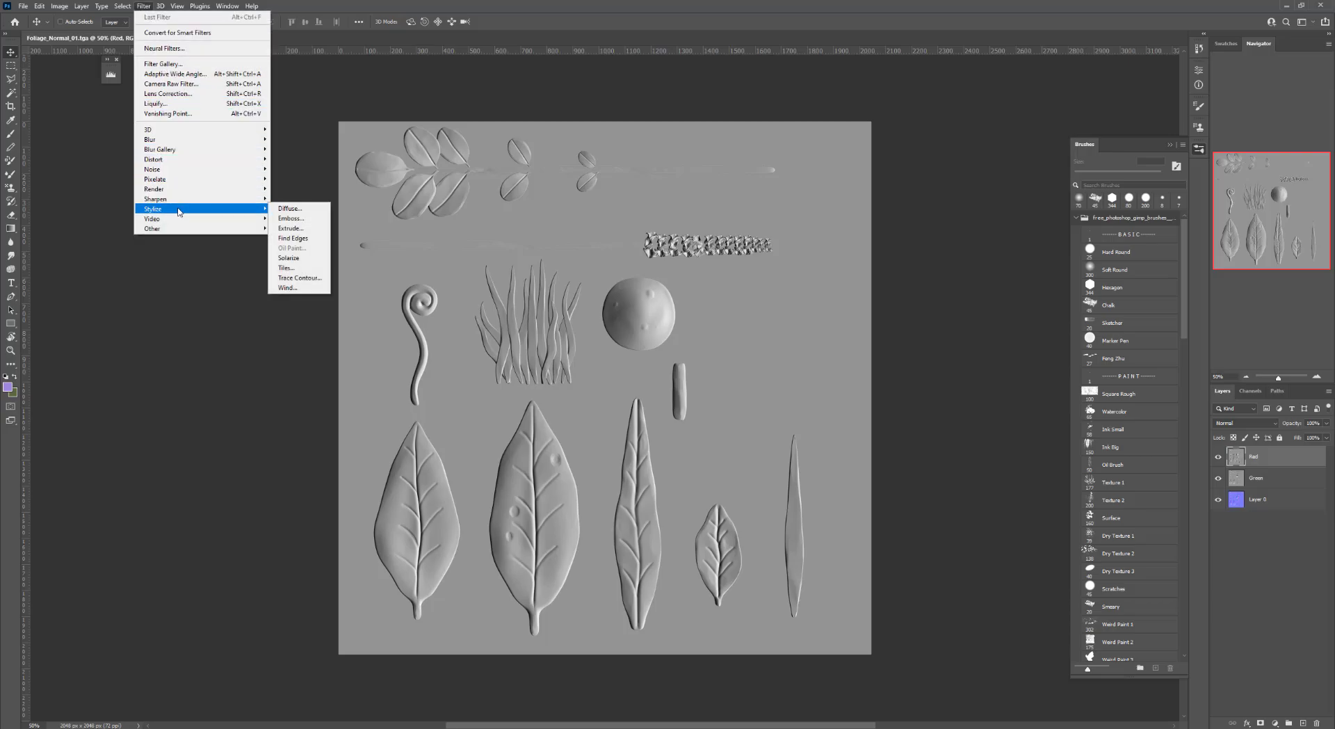
click(291, 218)
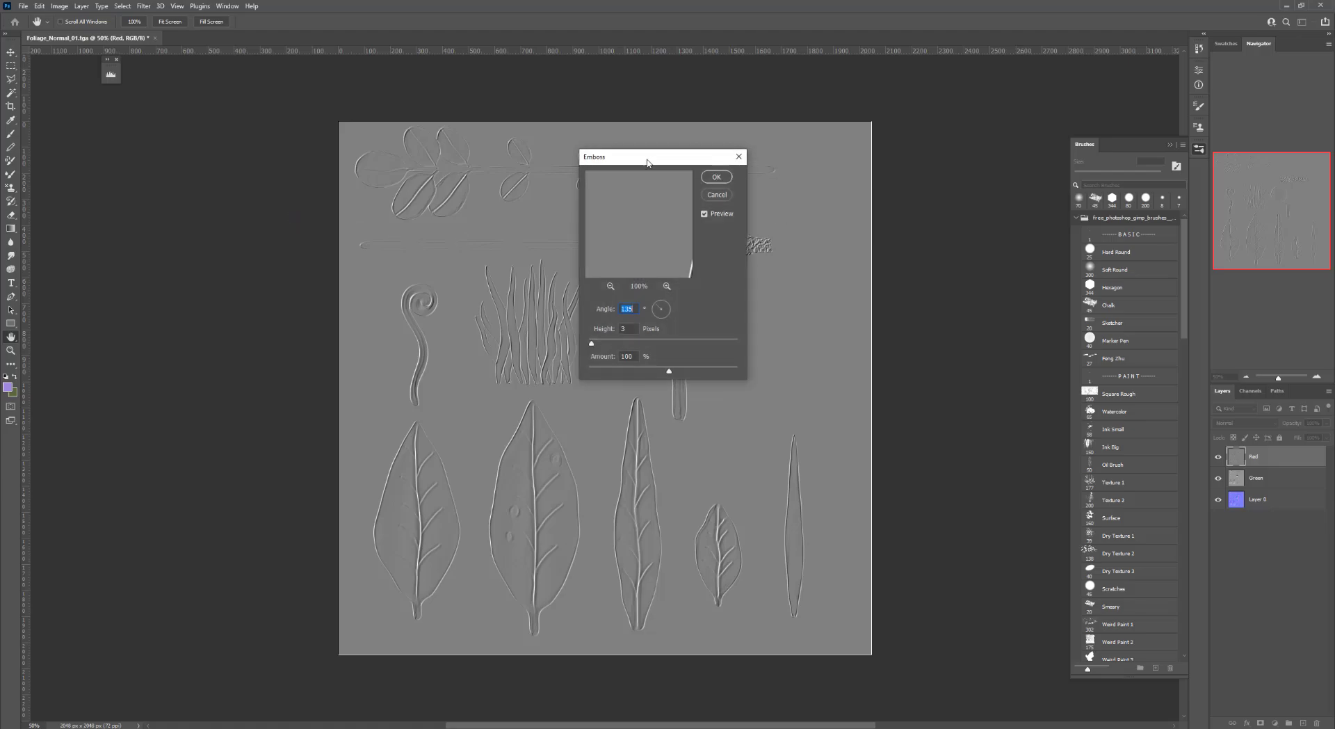
drag(647, 164, 940, 136)
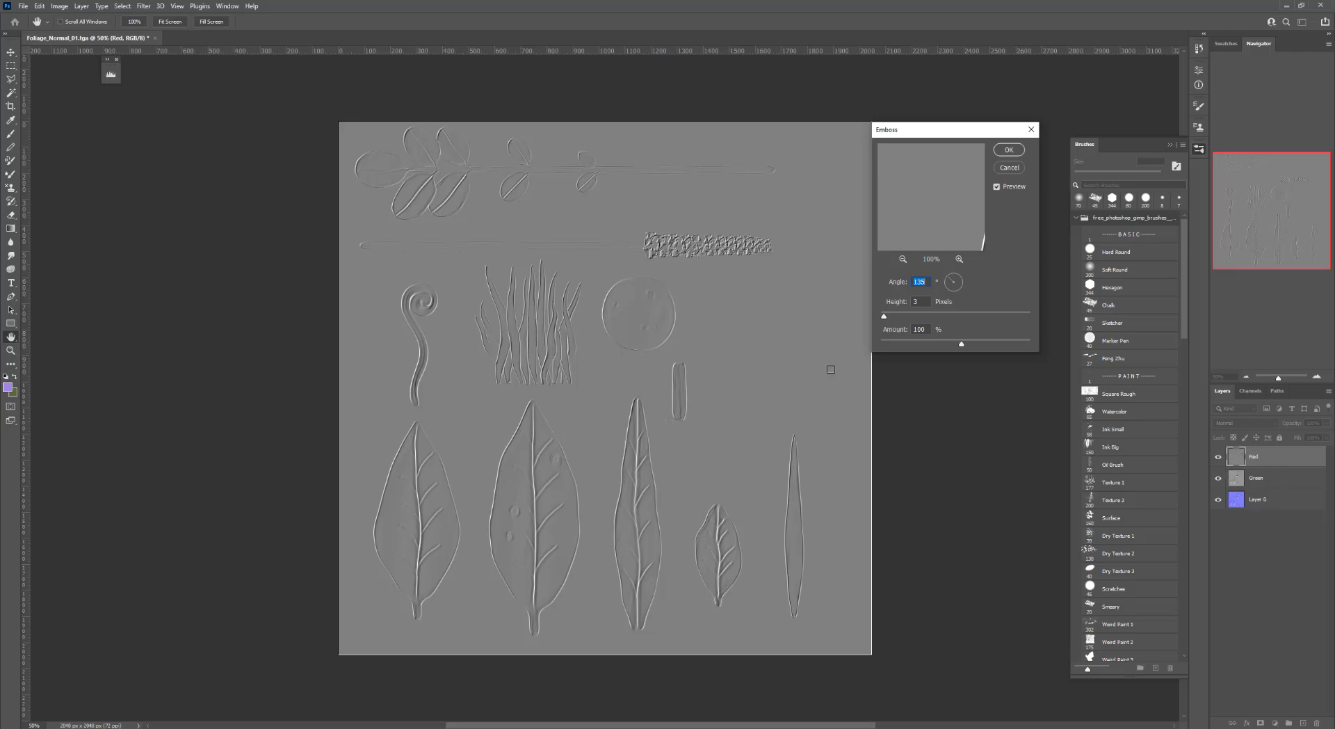
text(0)
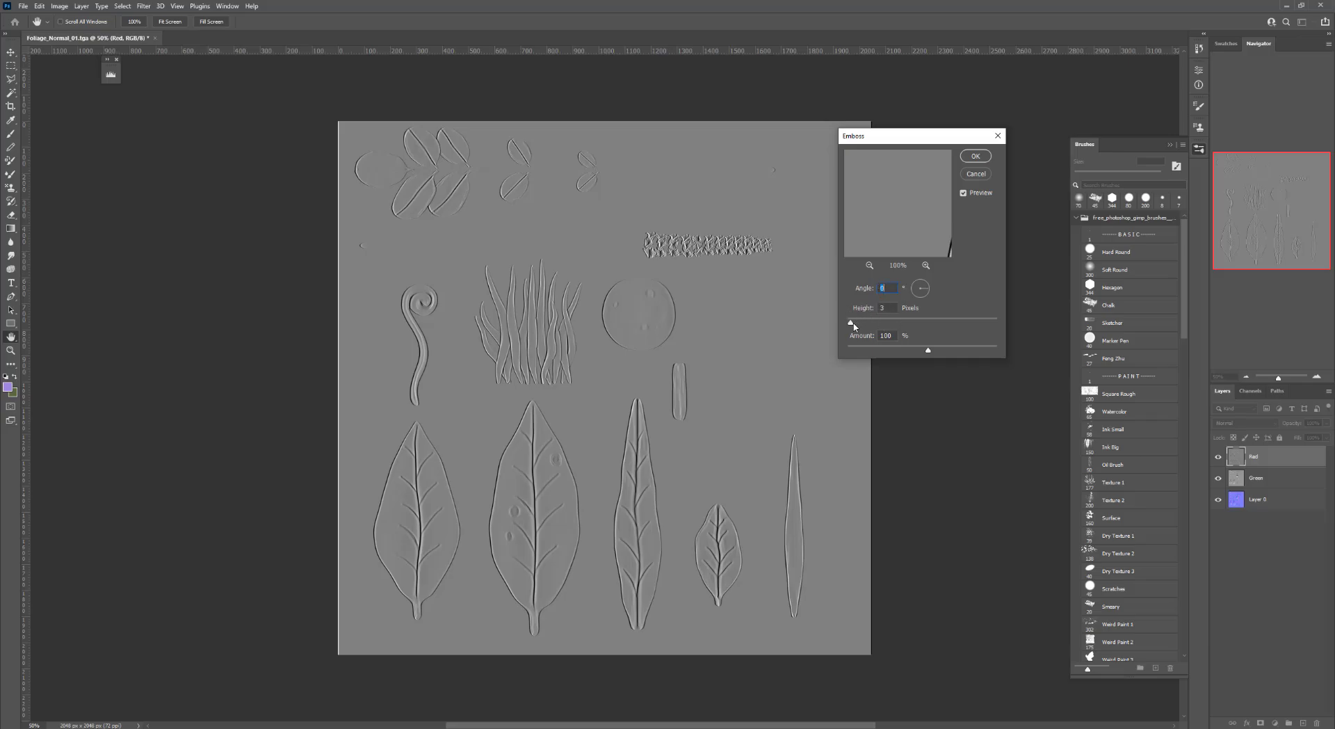
drag(855, 326, 855, 326)
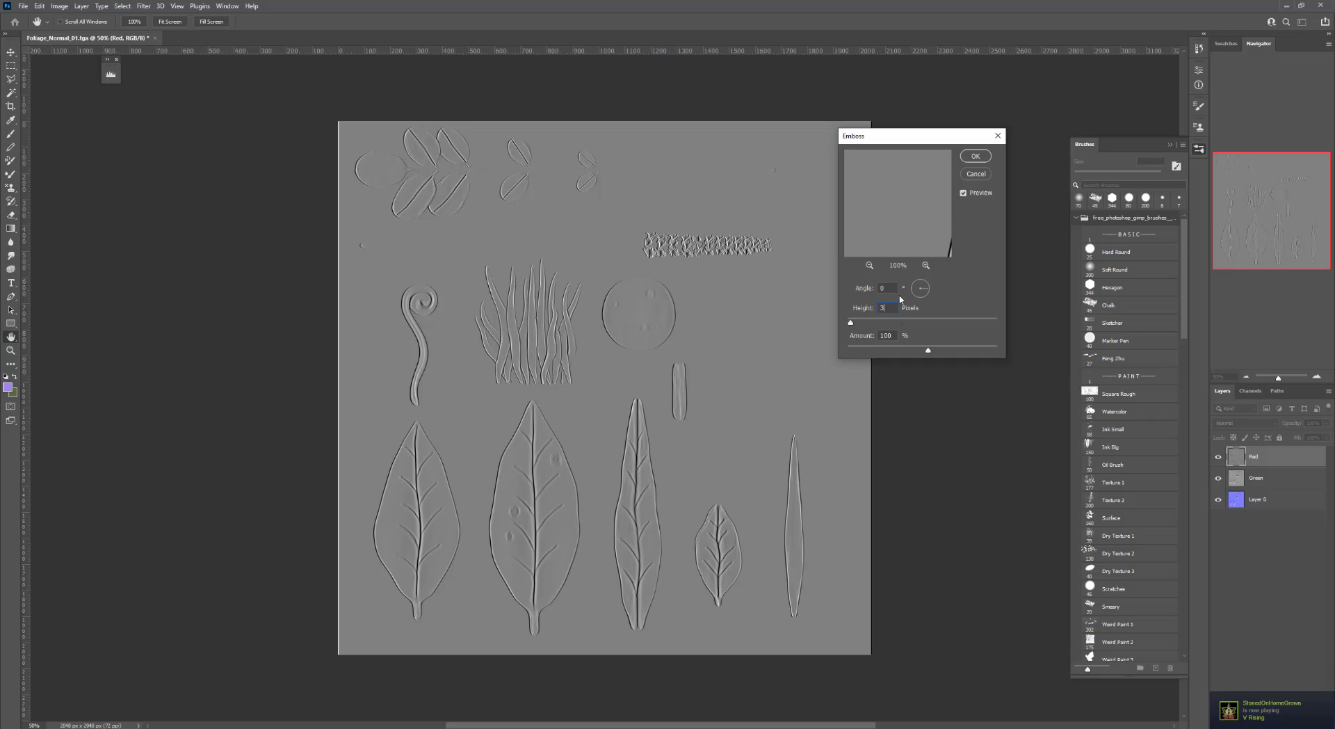
click(973, 159)
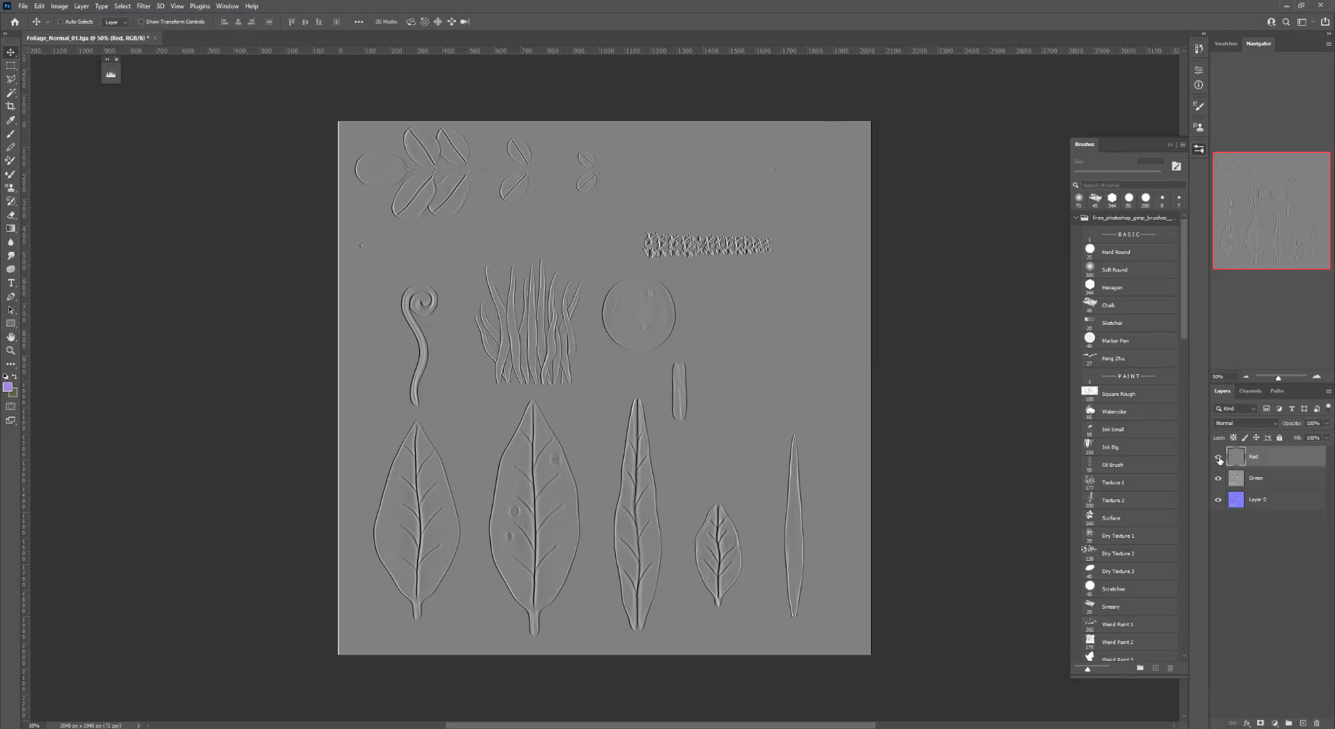
Hide the Red layer and apply Emboss to the Green layer with the angle set to -90
click(1219, 458)
click(1261, 481)
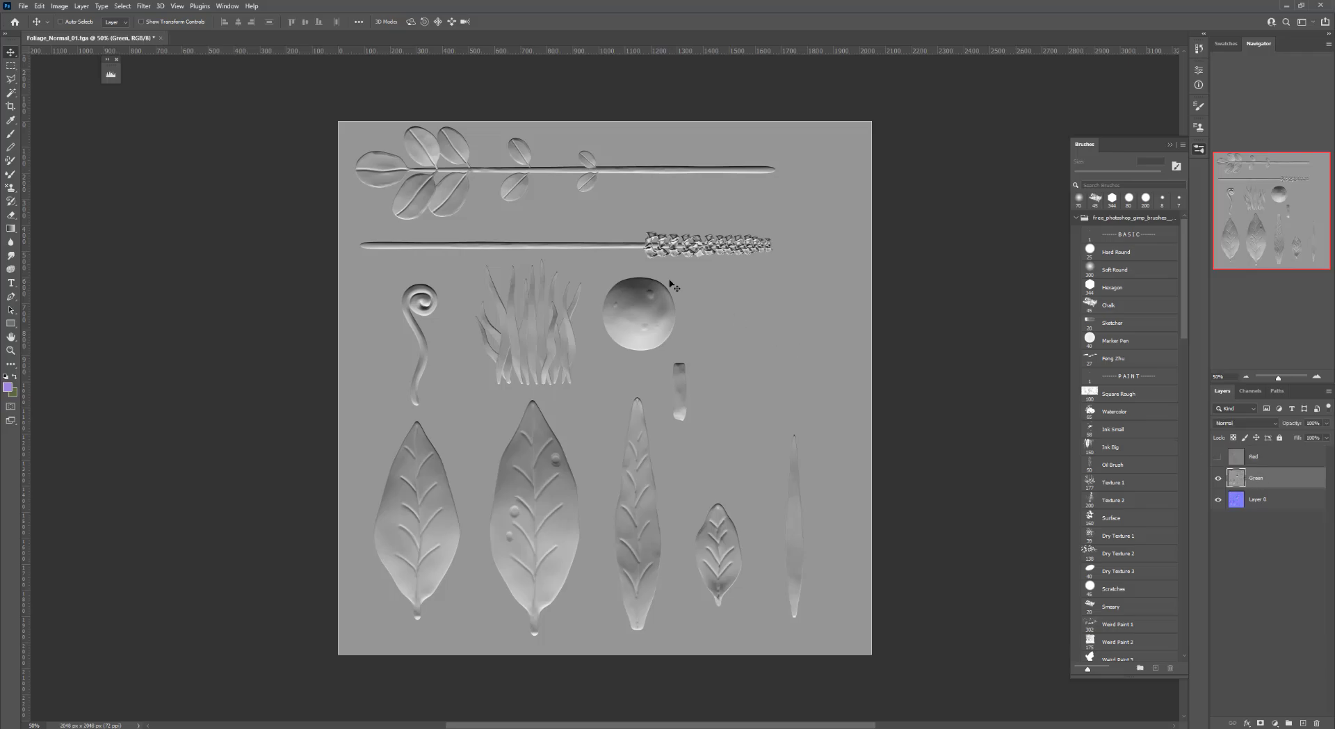
click(144, 6)
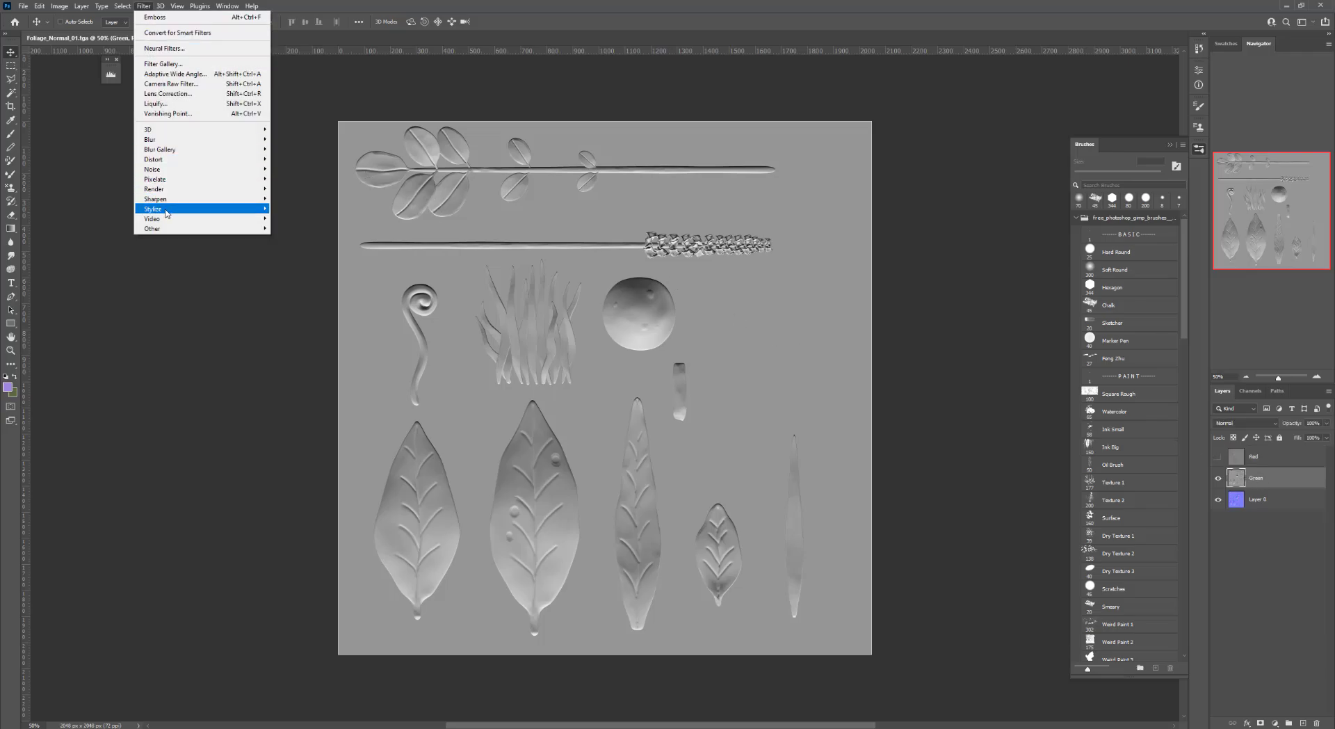
mouse_move(167, 210)
click(299, 218)
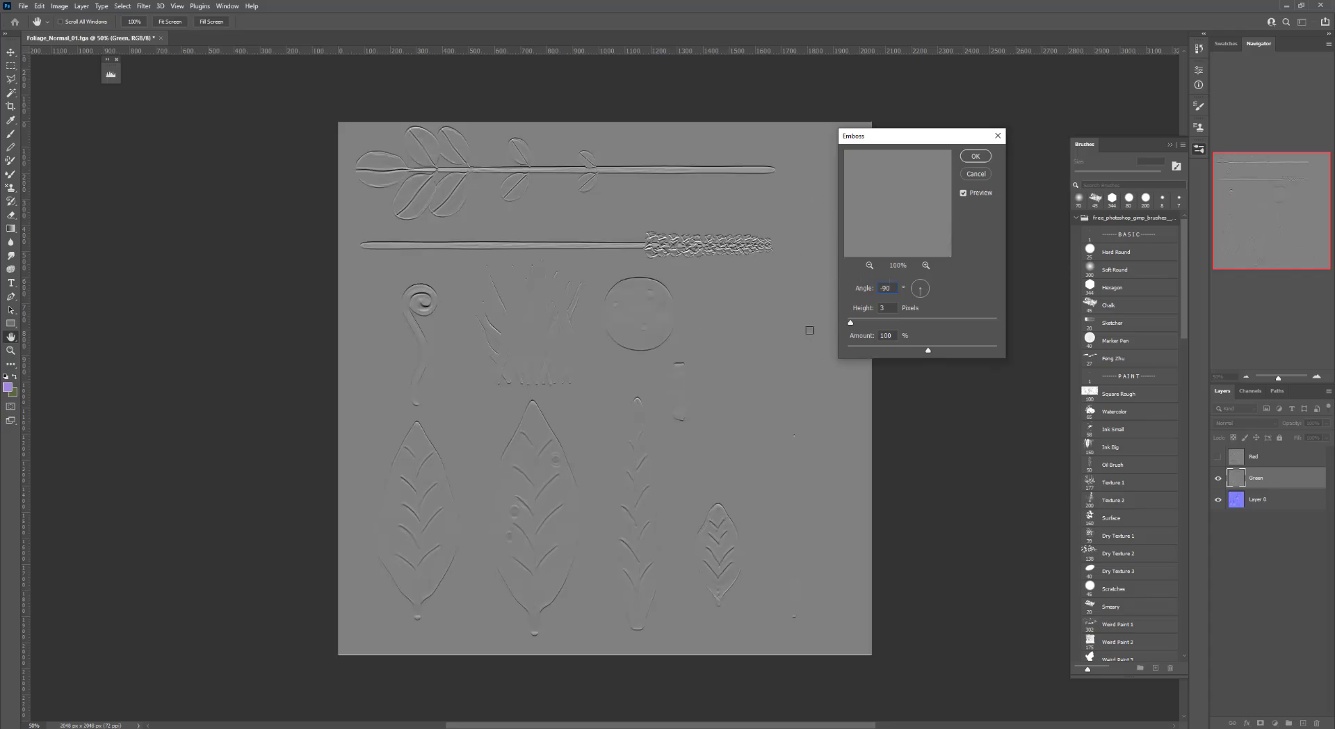
drag(893, 288, 870, 289)
text(90)
double_click(884, 285)
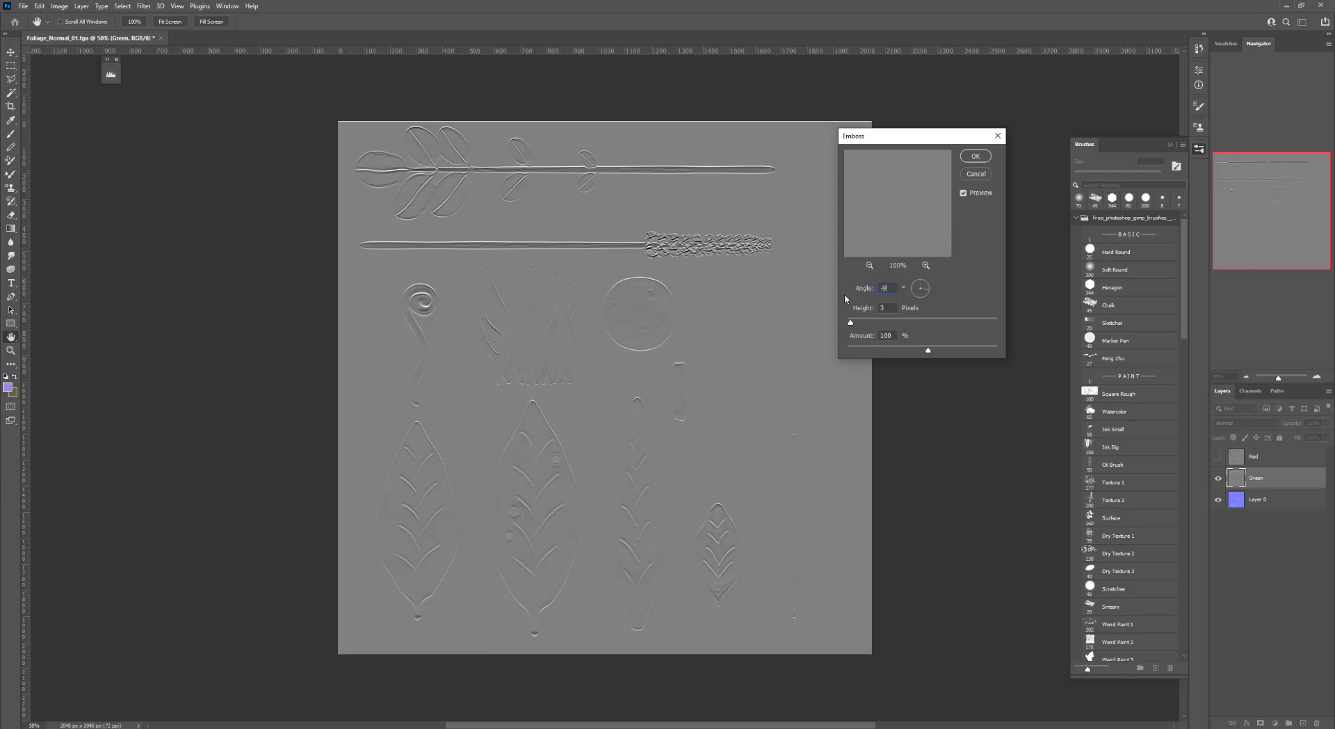
text(-90)
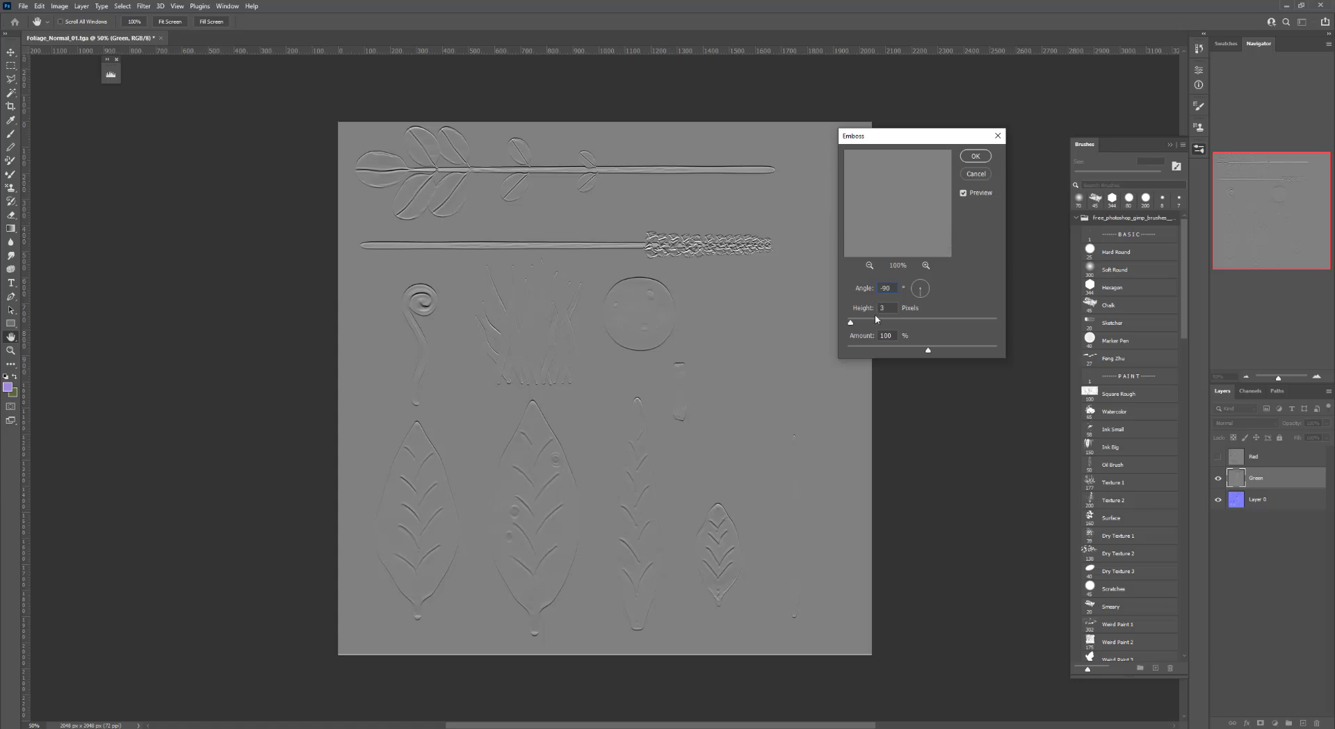
click(976, 157)
Show the Red layer again and set its blend mode to Overlay
click(1217, 456)
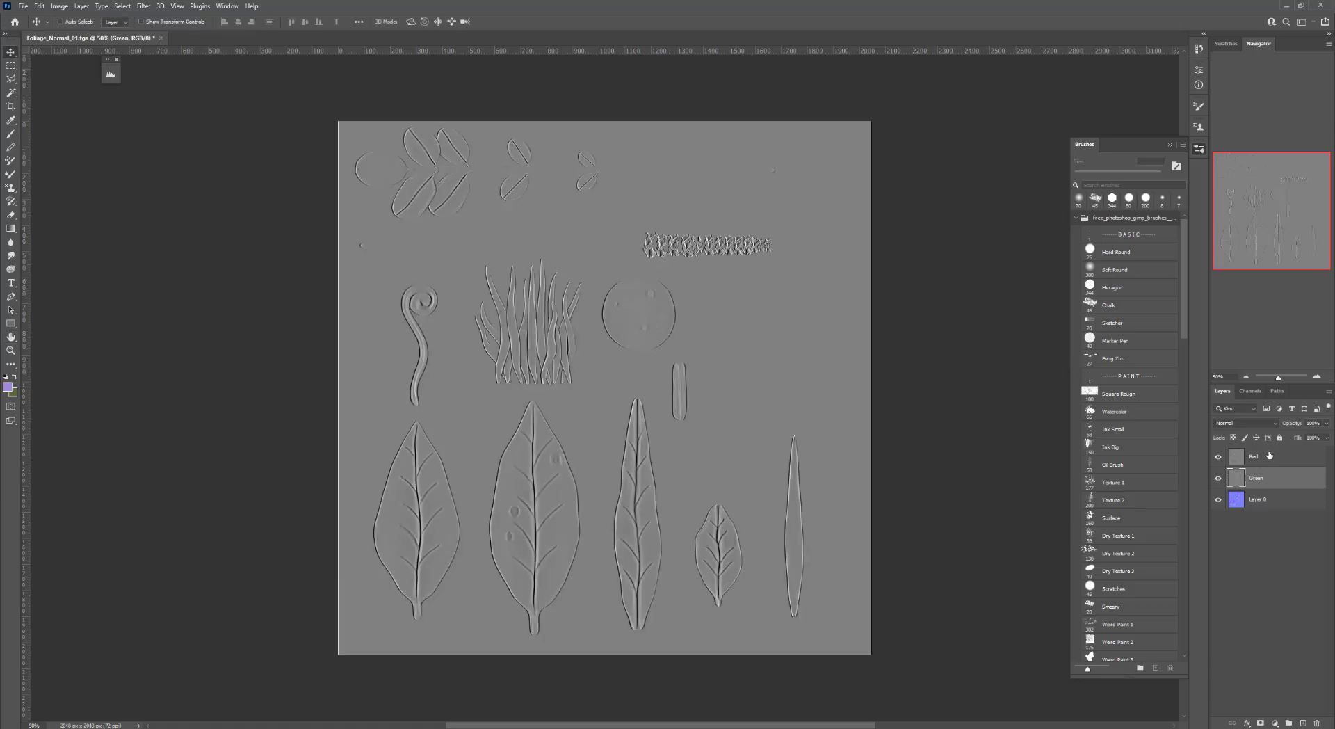
click(1267, 456)
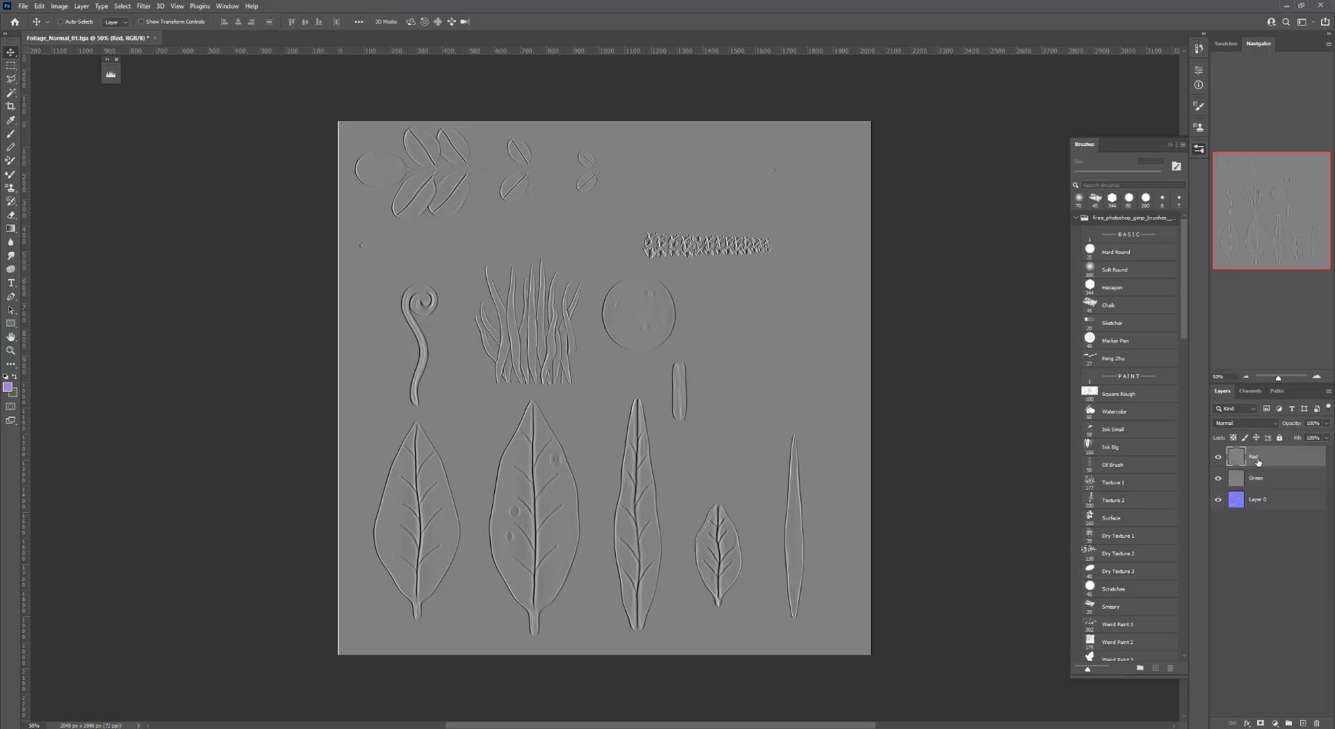
click(1229, 425)
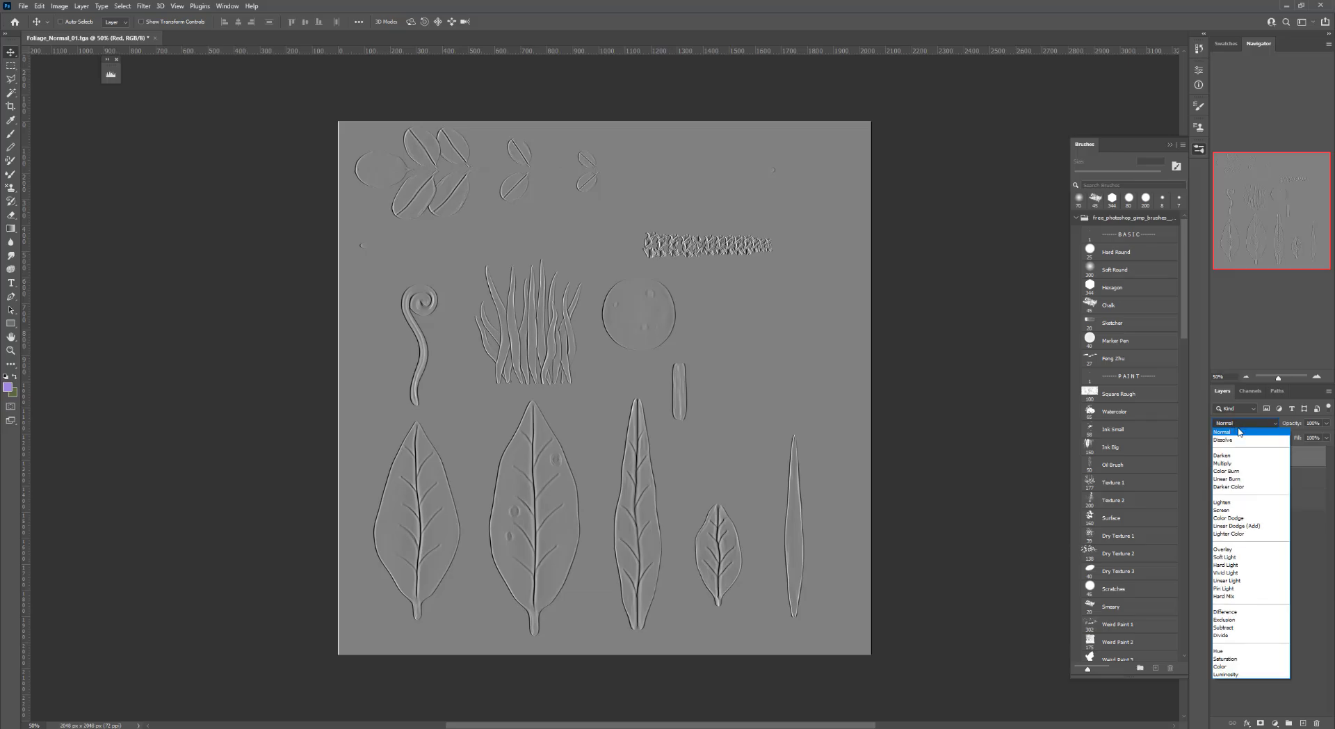
click(1228, 550)
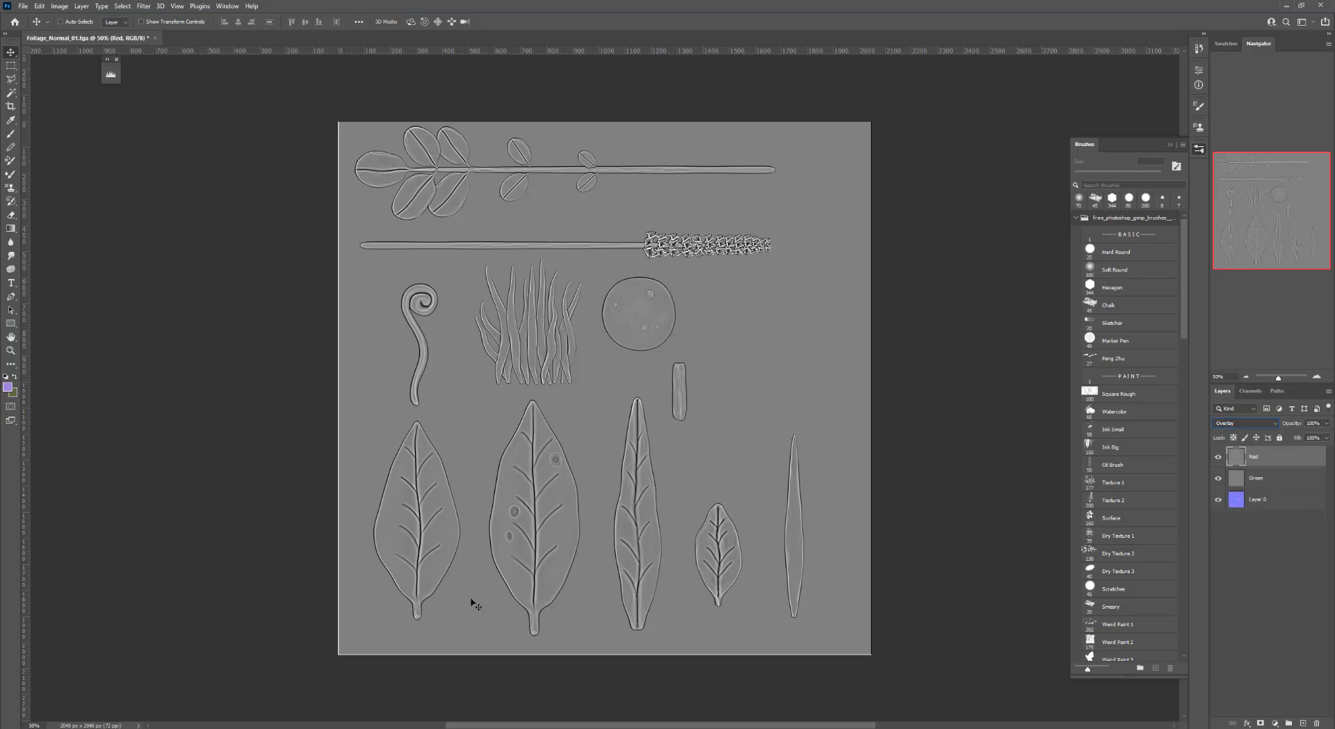
Save a copy of the image as Foliage_Curvature_01 in Targa format
click(1316, 377)
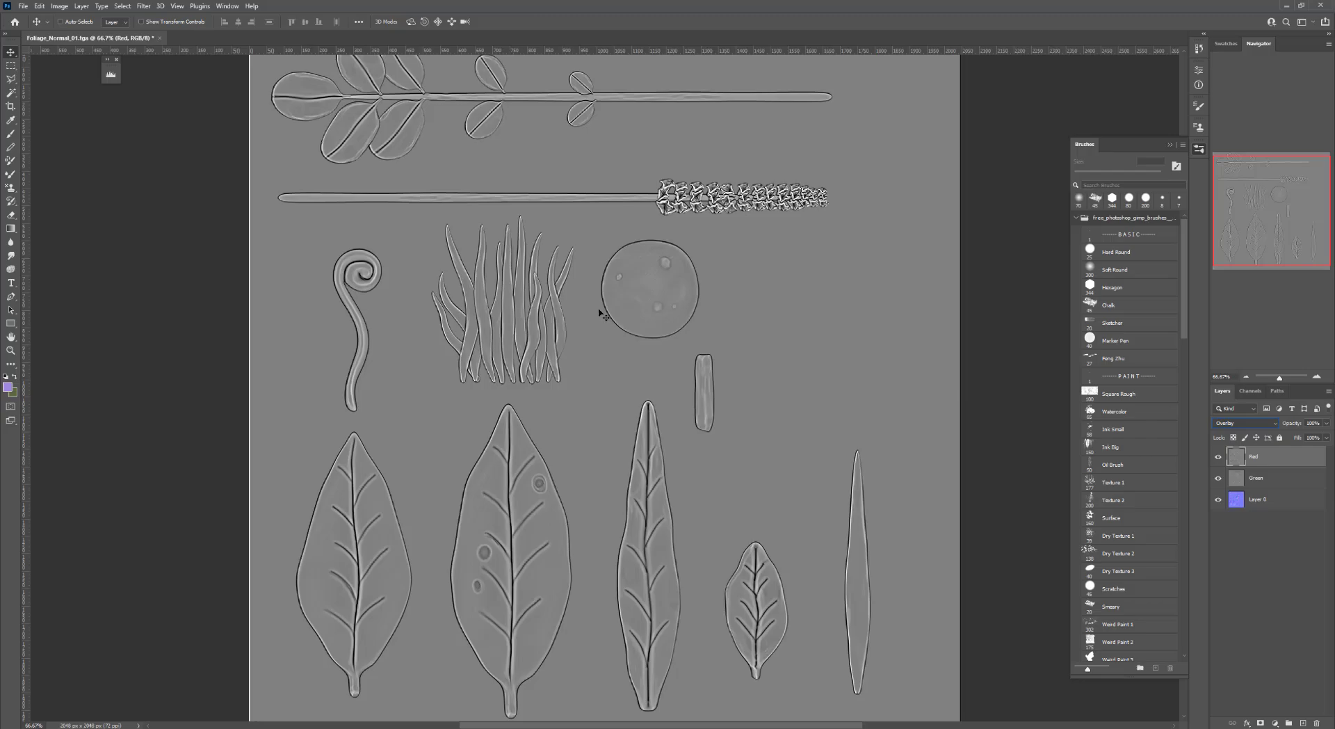
click(1247, 377)
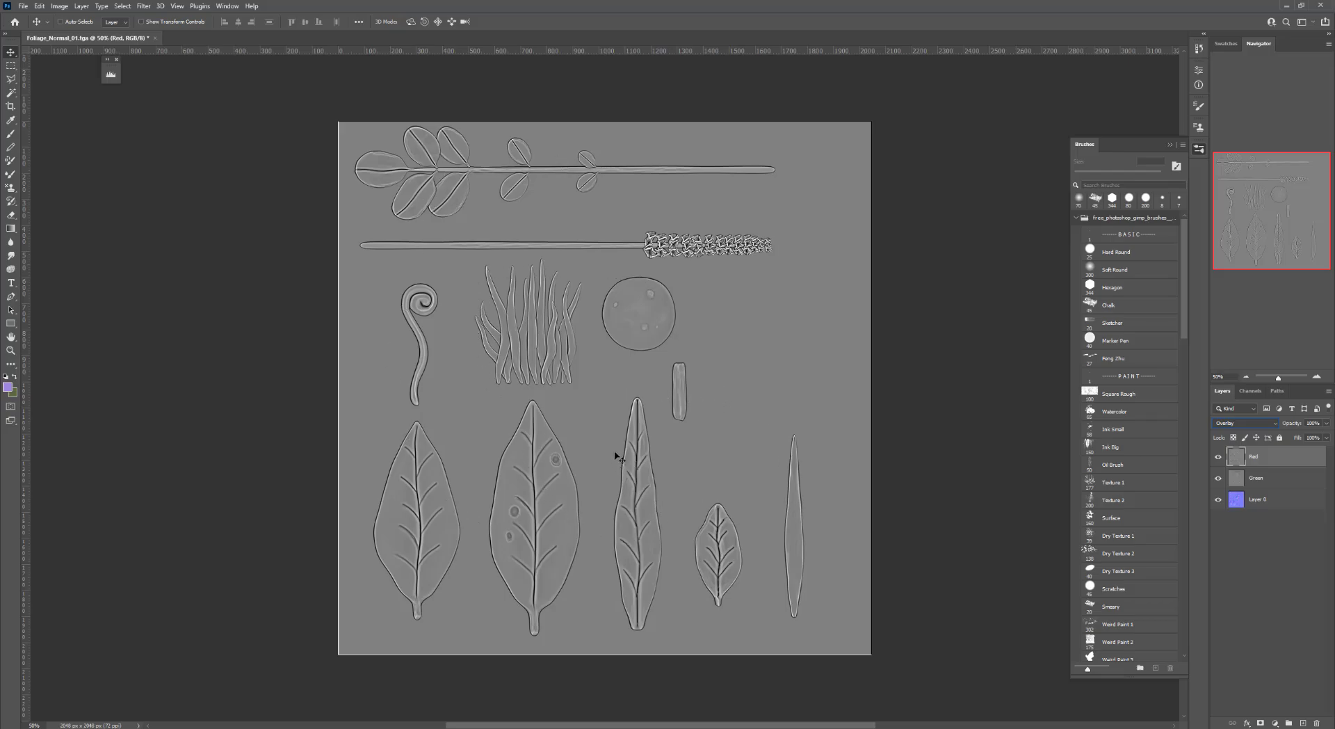
key(ctrl+alt+s)
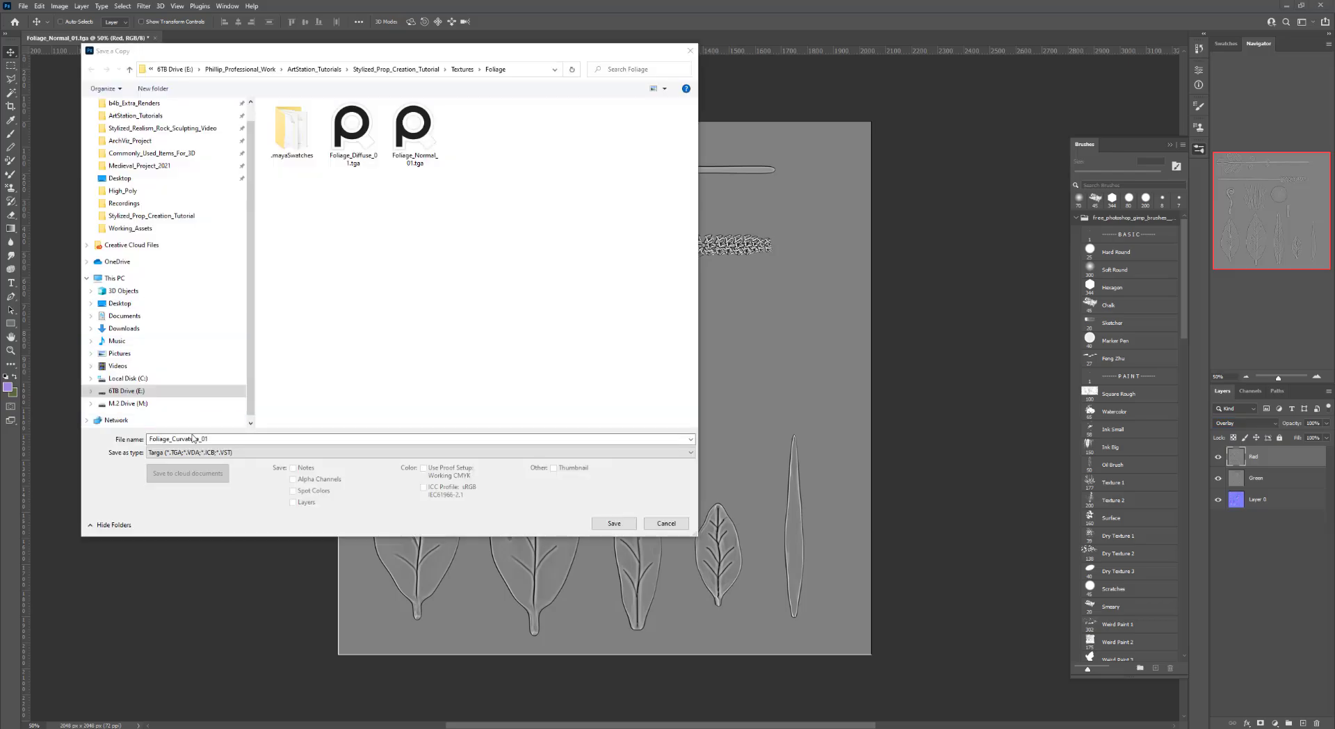
click(614, 523)
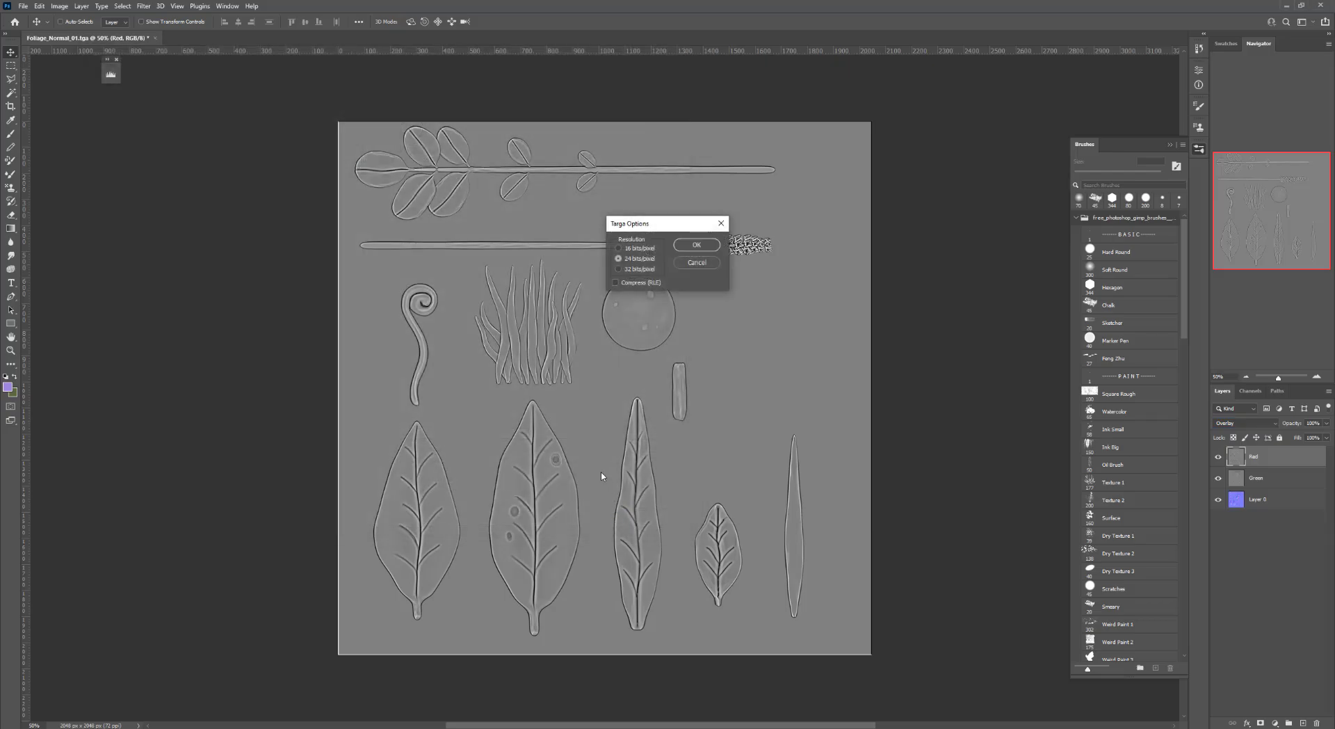
click(696, 245)
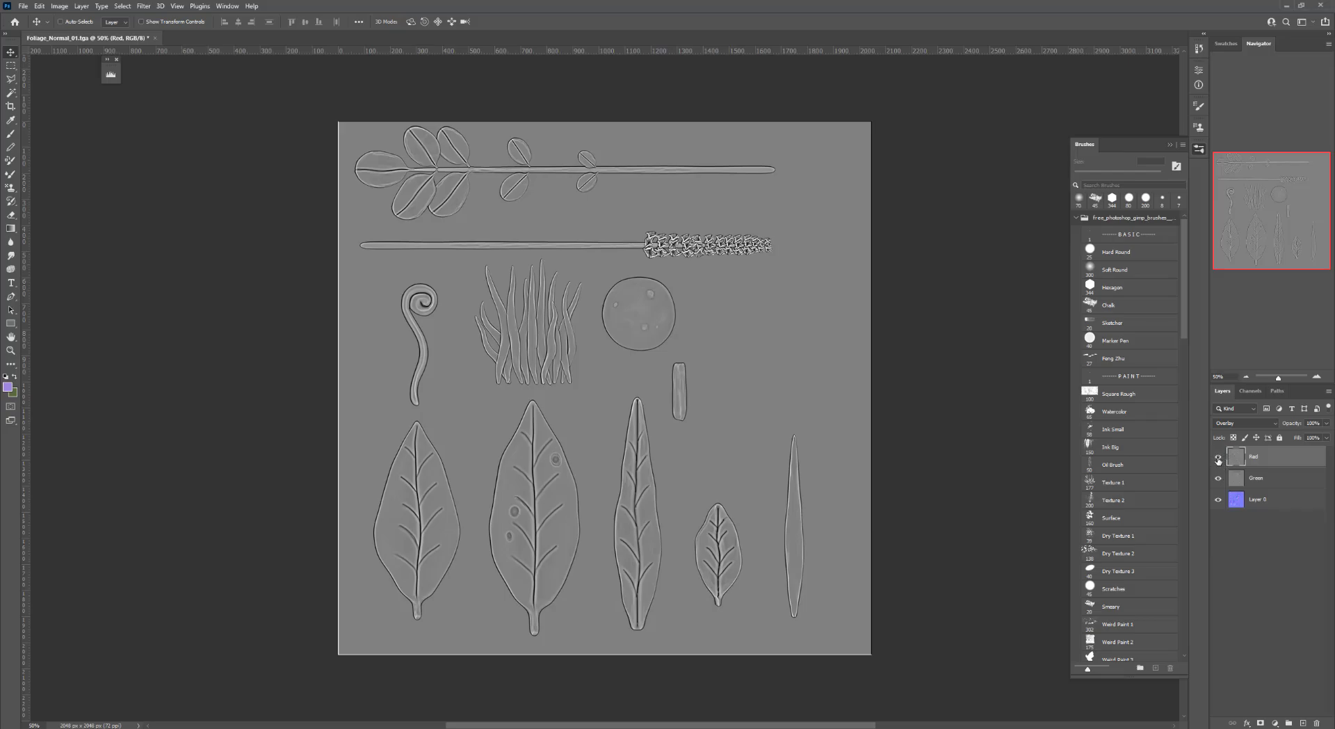
Hide the Red and Green layers and add a new empty layer
click(1218, 478)
click(1260, 501)
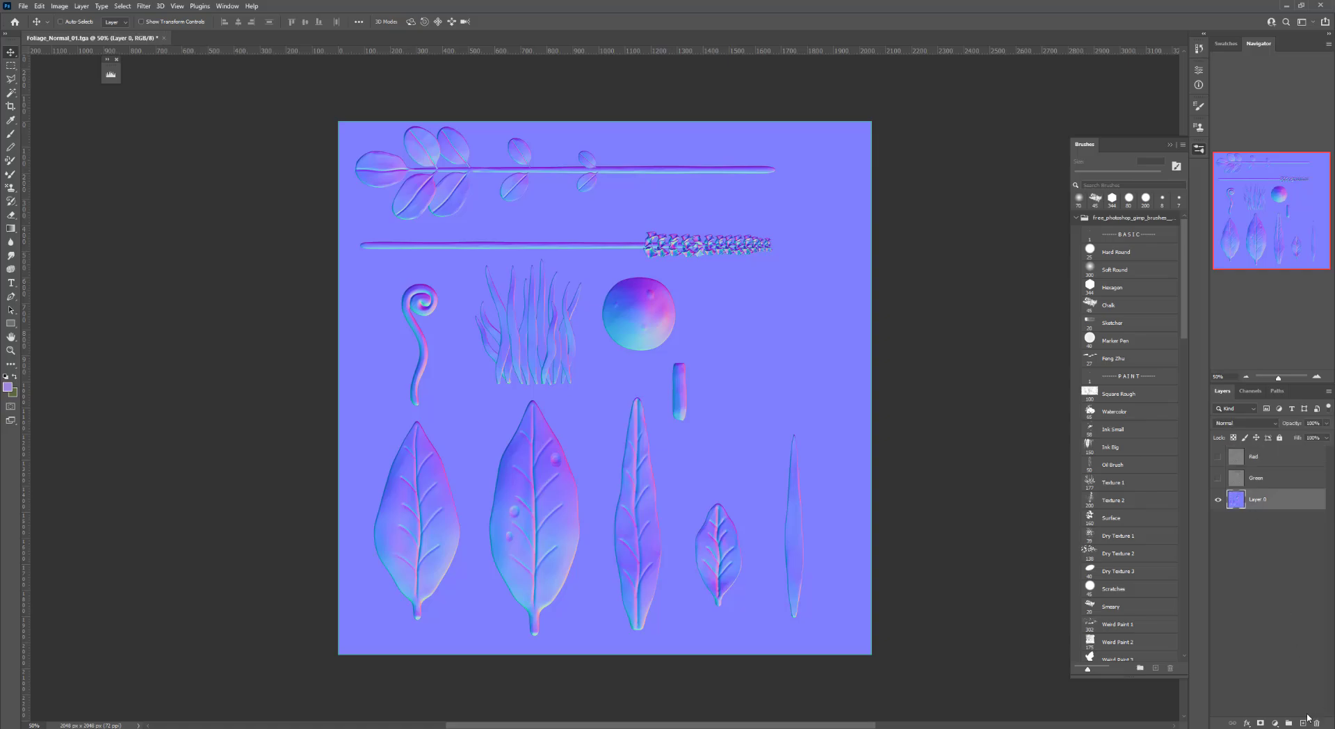
click(1303, 723)
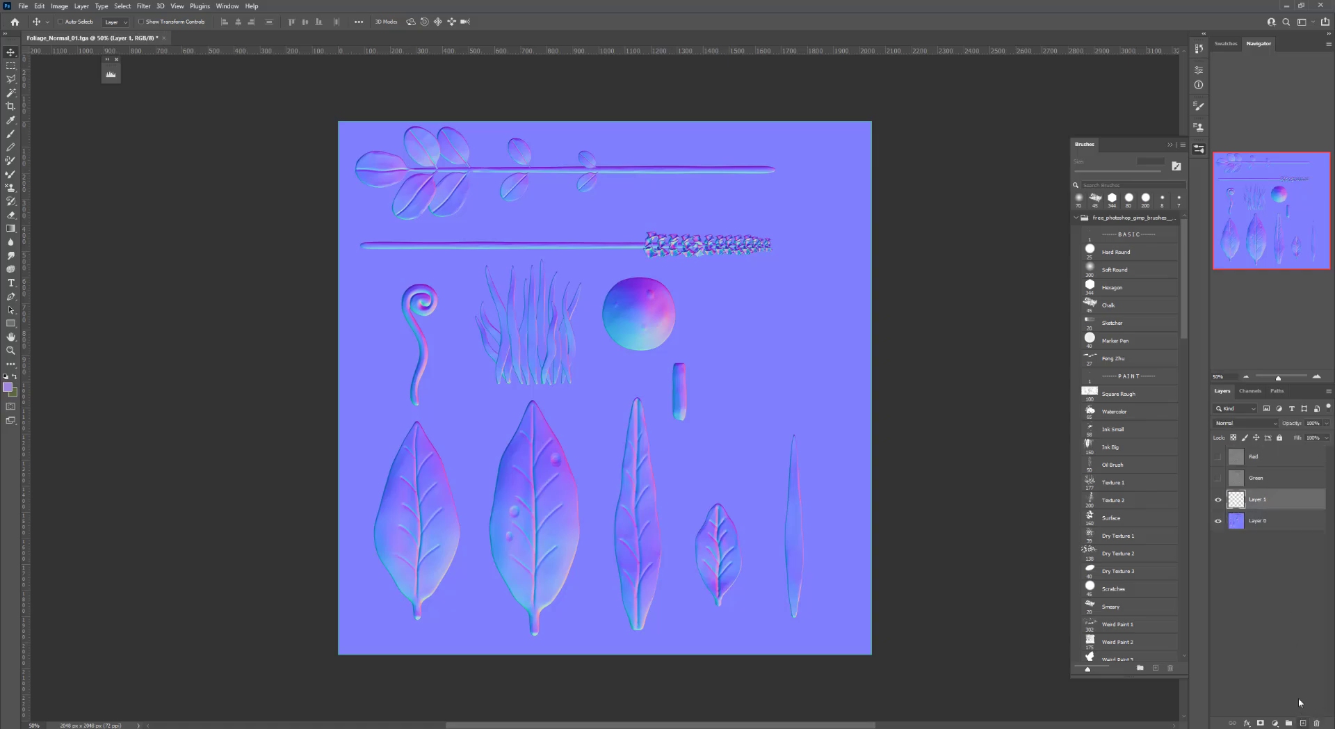
Select the empty background of Layer 0 with the Magic Wand at a tolerance of 10
click(1265, 523)
key(w)
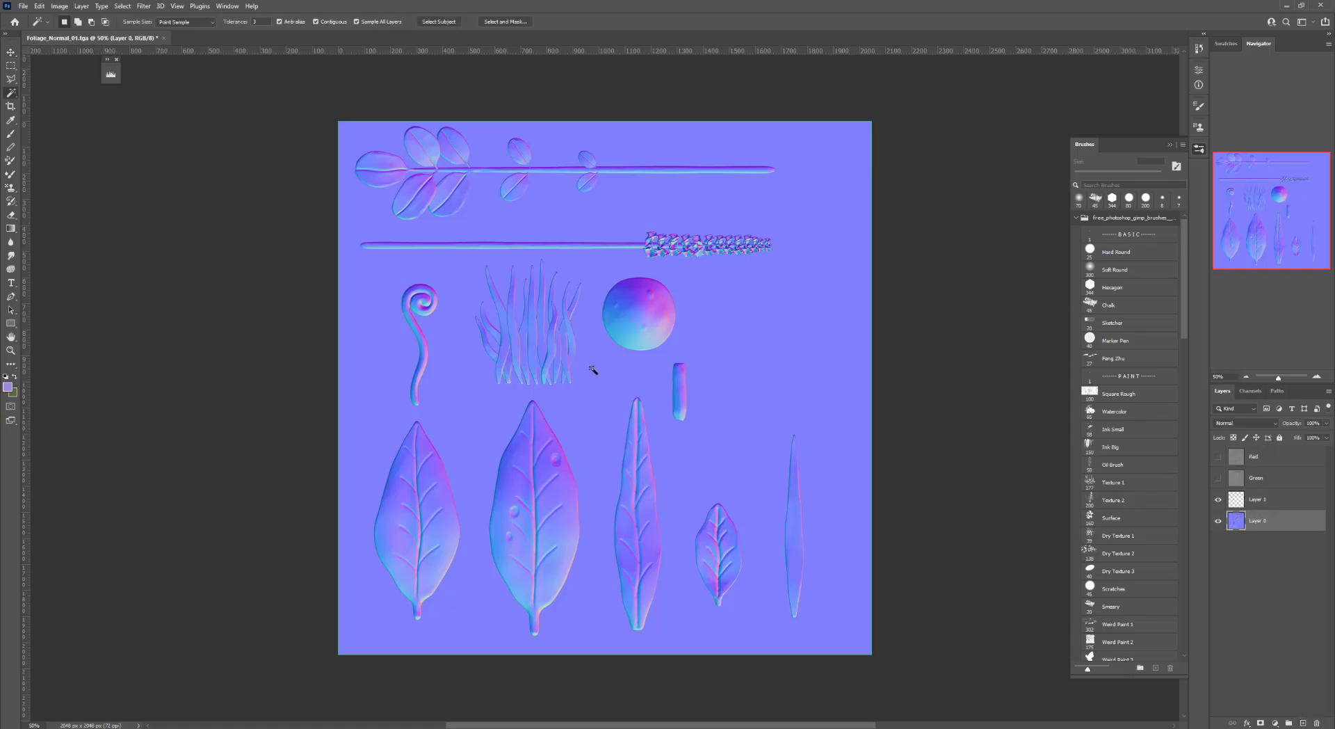
click(748, 313)
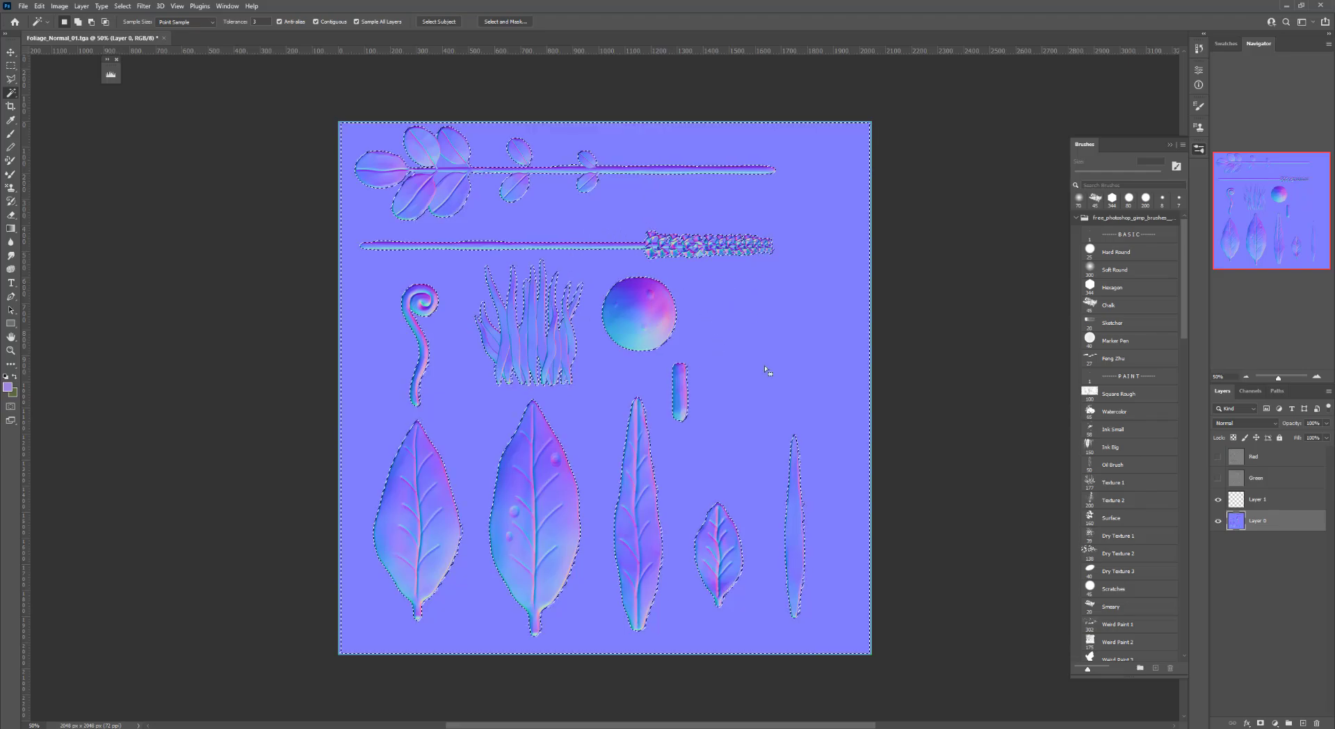
key(ctrl+d)
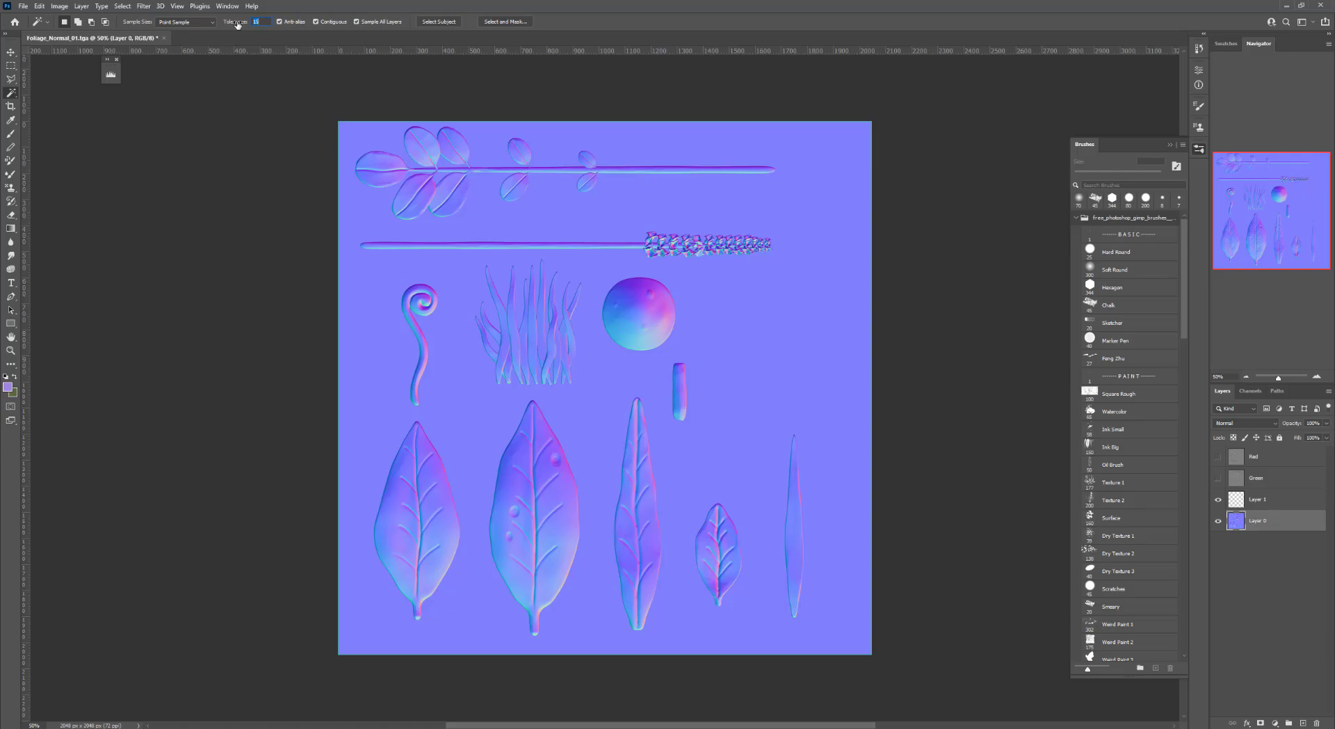
click(440, 275)
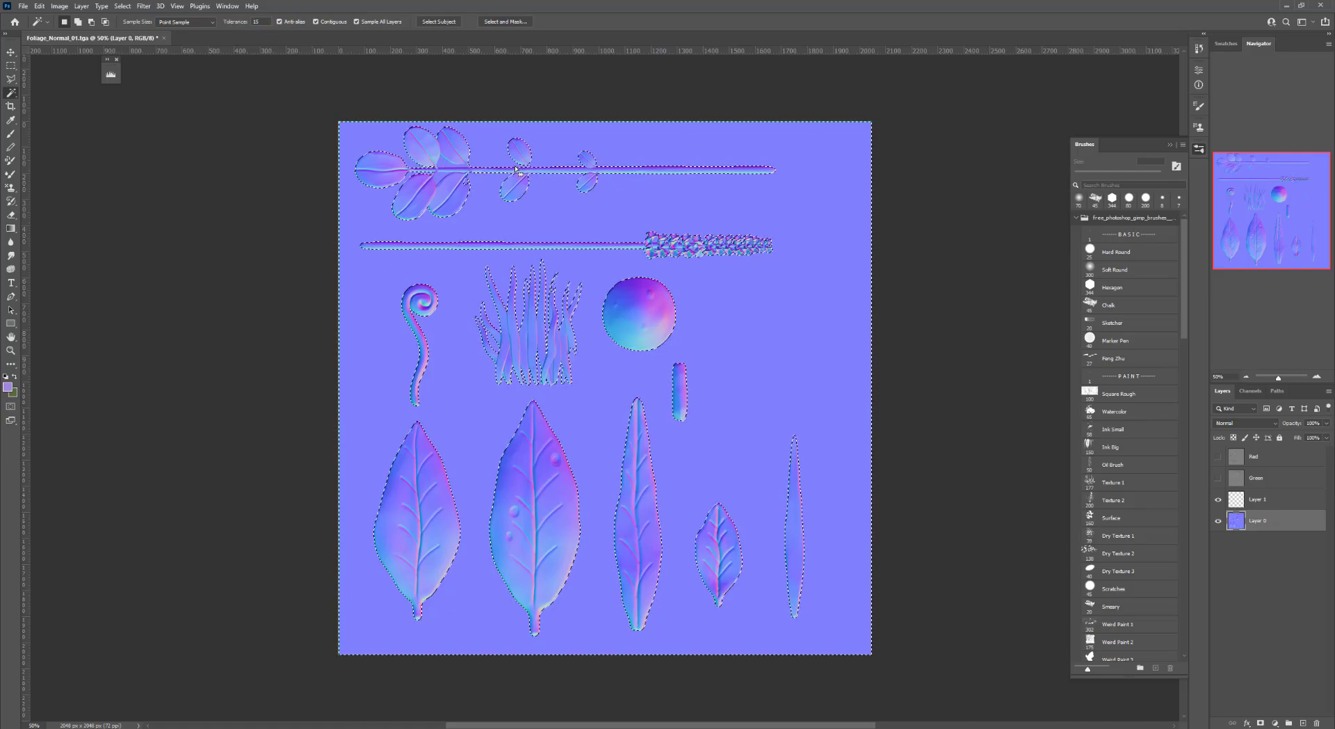
click(1317, 377)
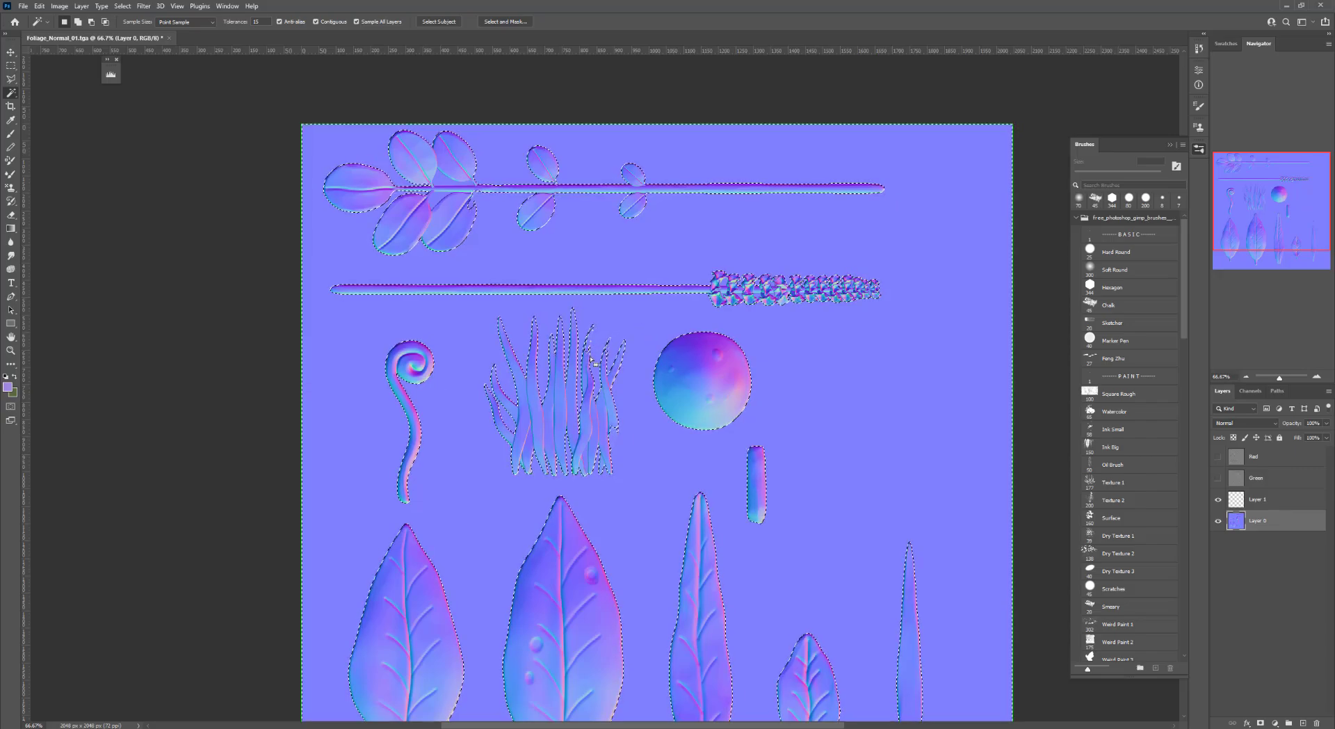
key(ctrl+d)
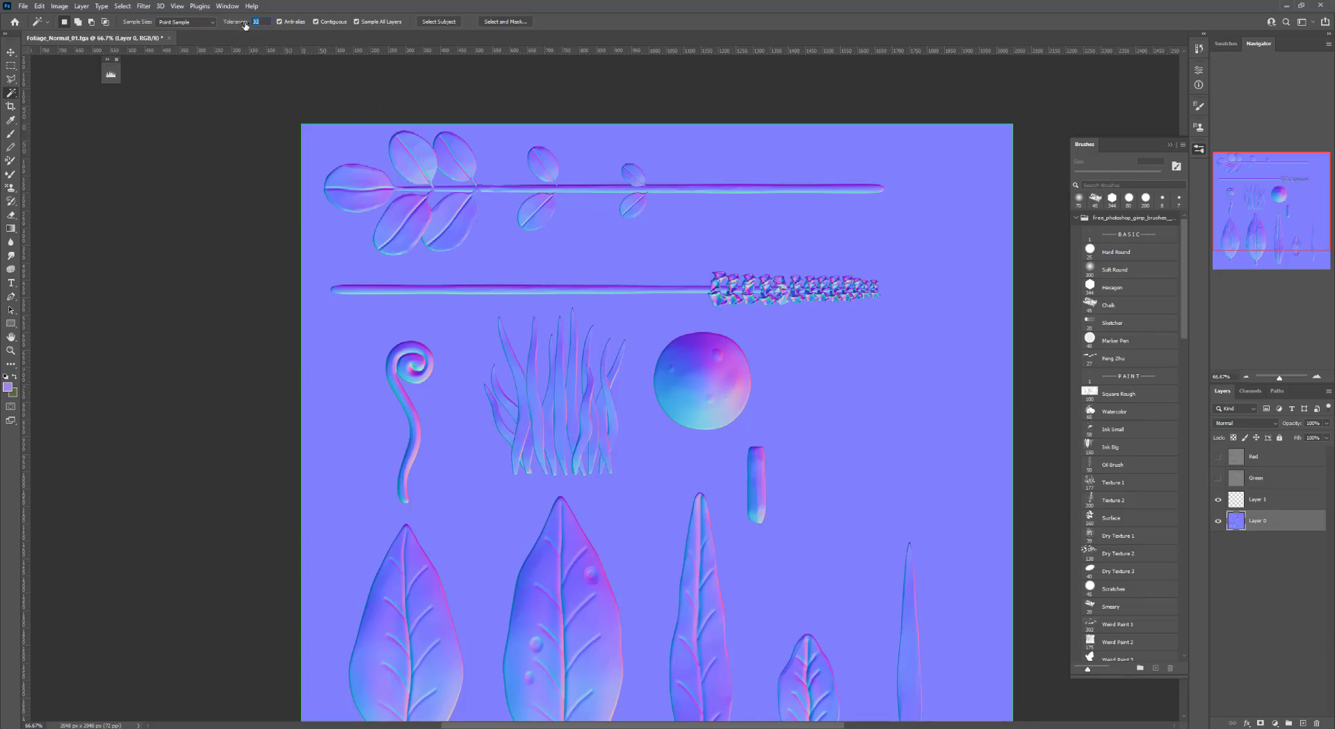
click(638, 309)
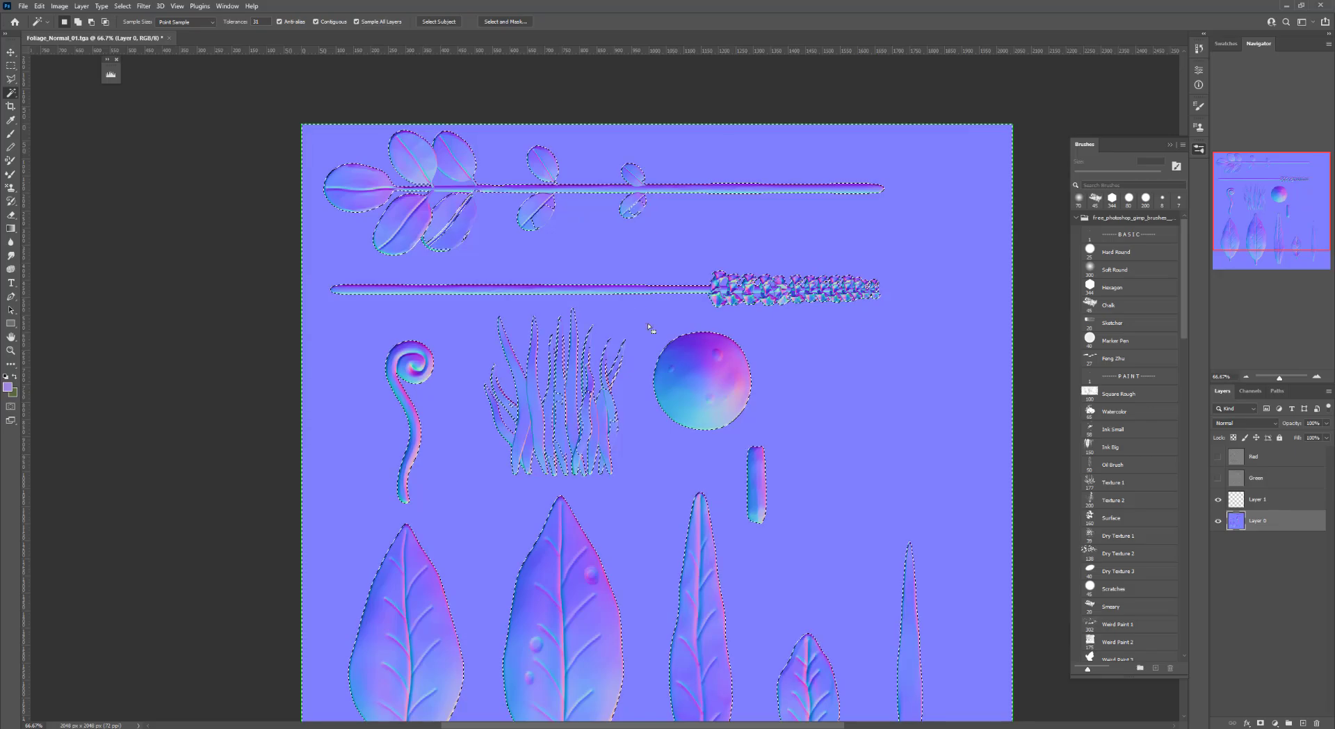
key(ctrl+d)
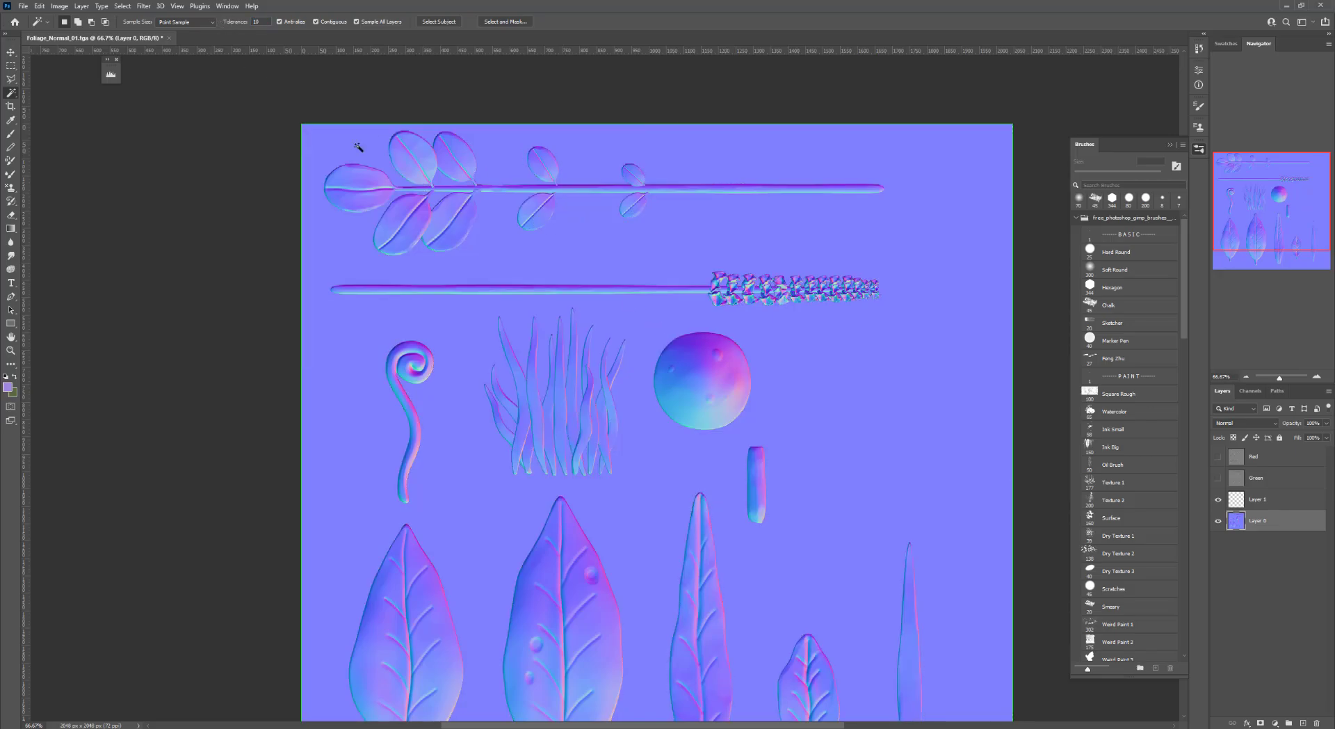
click(483, 316)
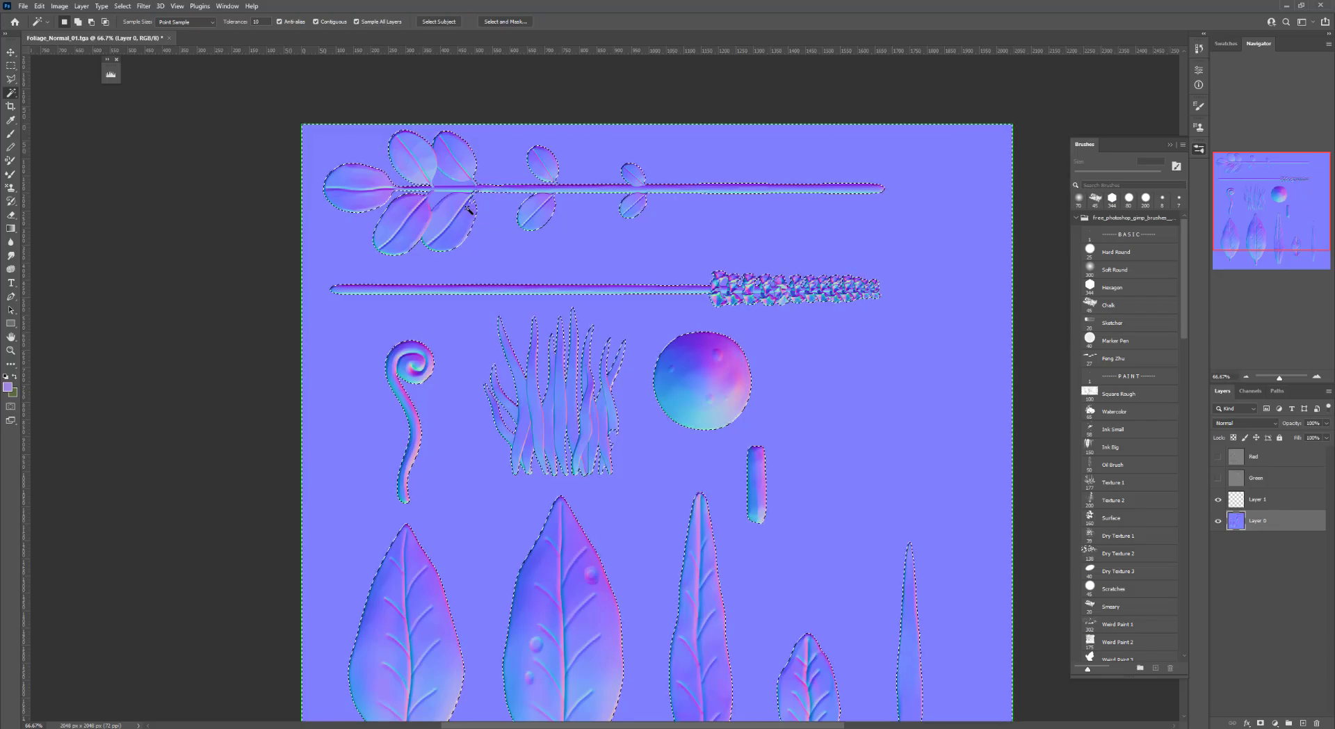
click(12, 66)
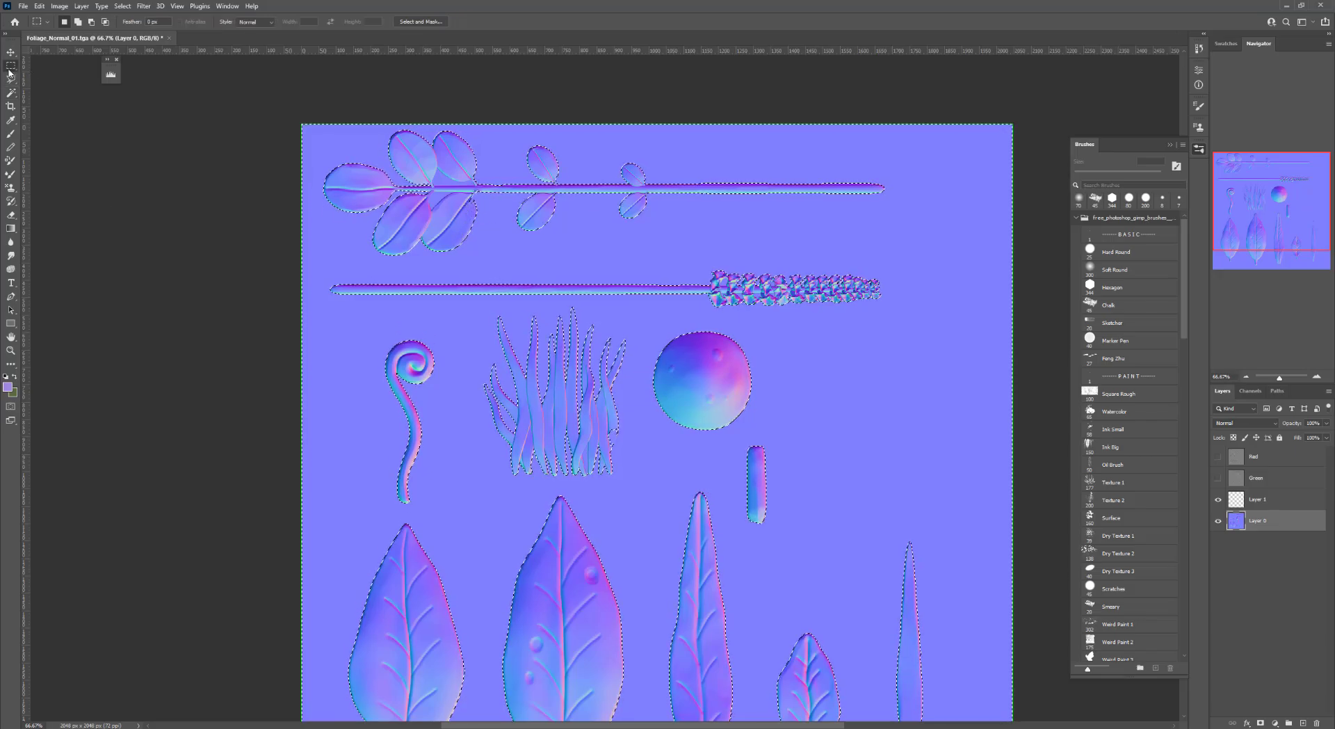
click(11, 79)
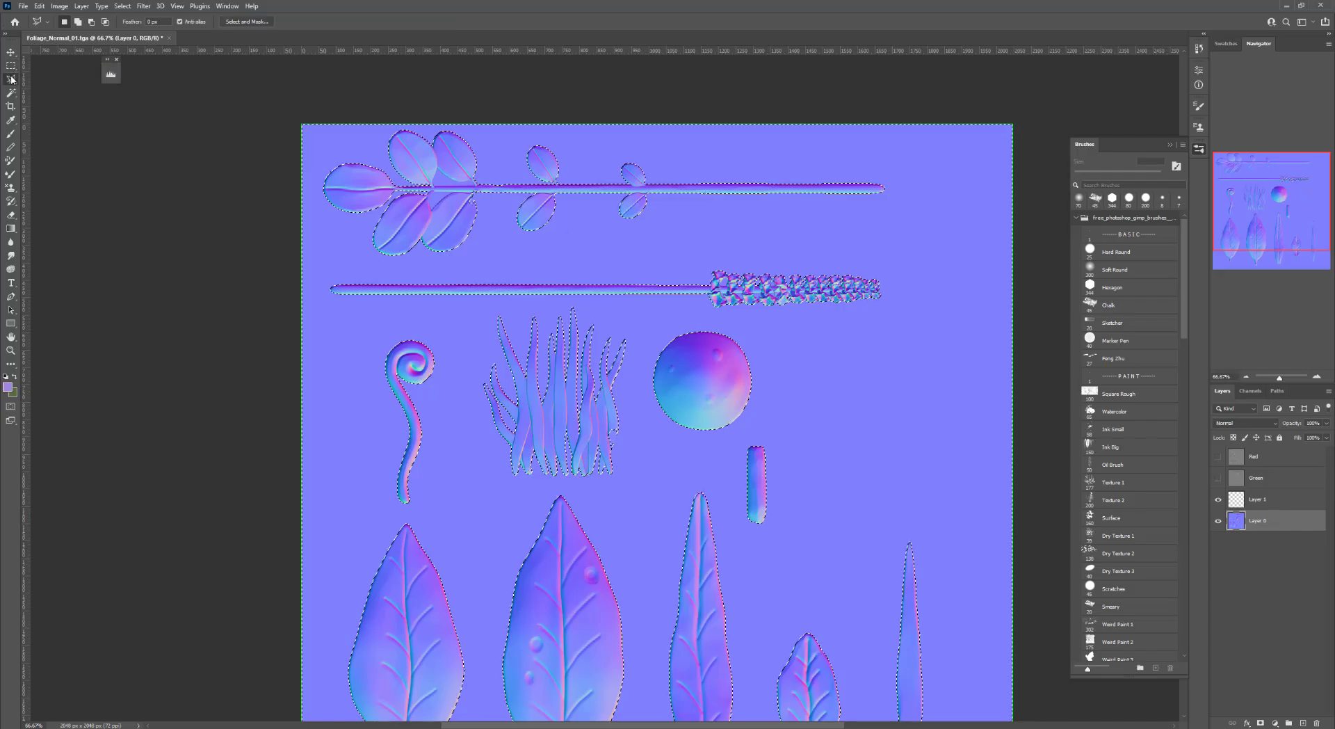
click(53, 80)
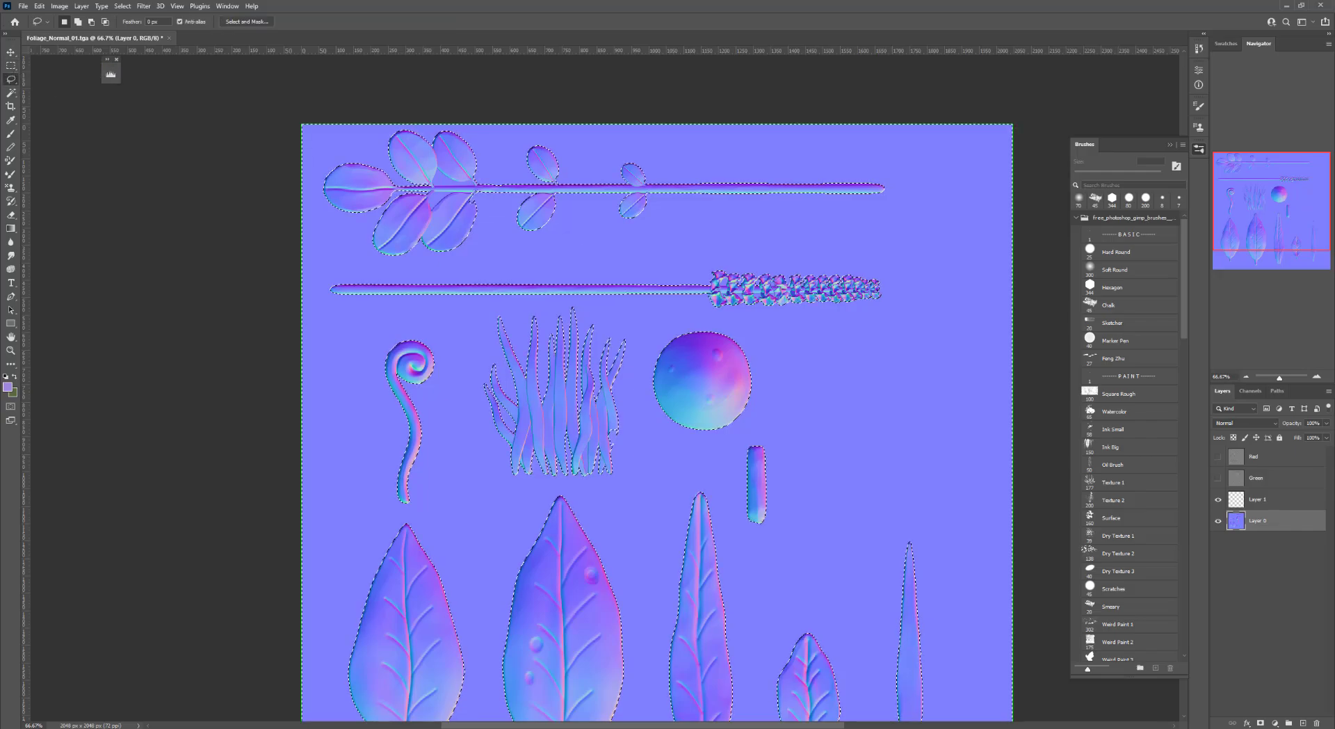
key(ctrl+d)
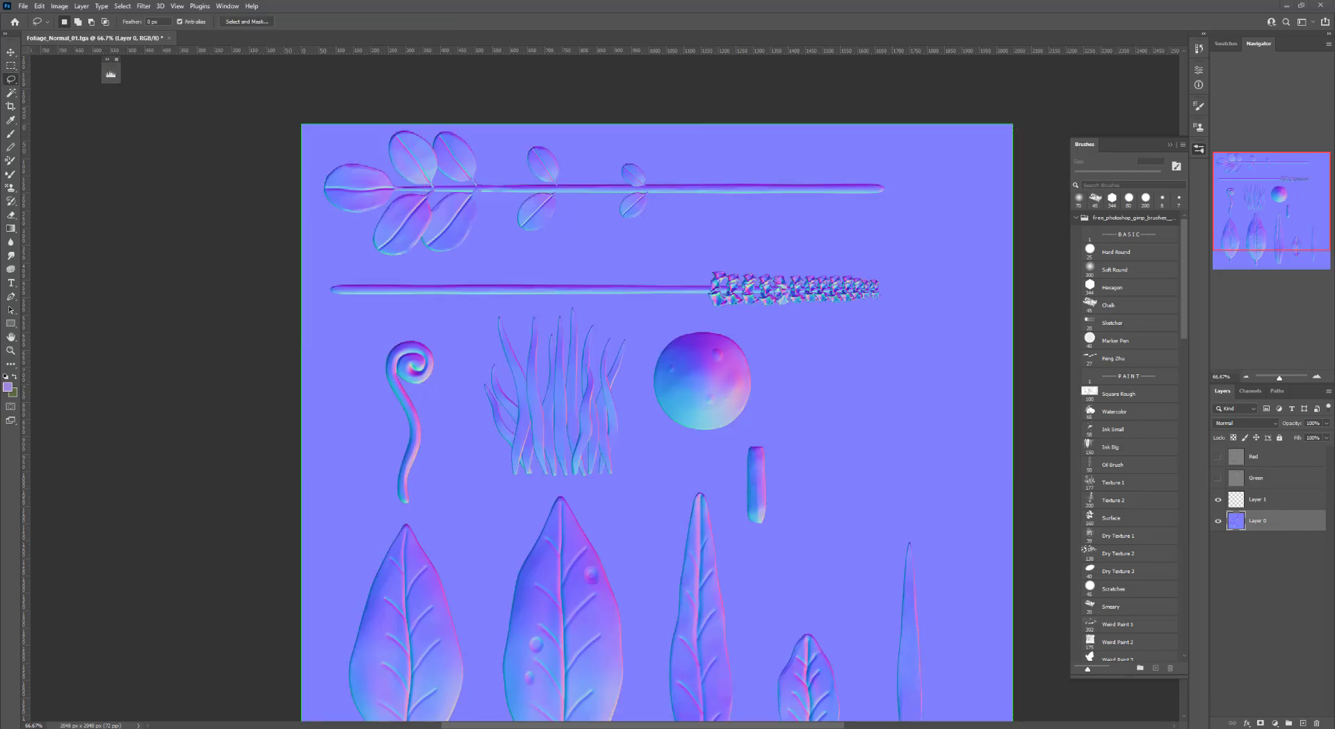
key(ctrl+z)
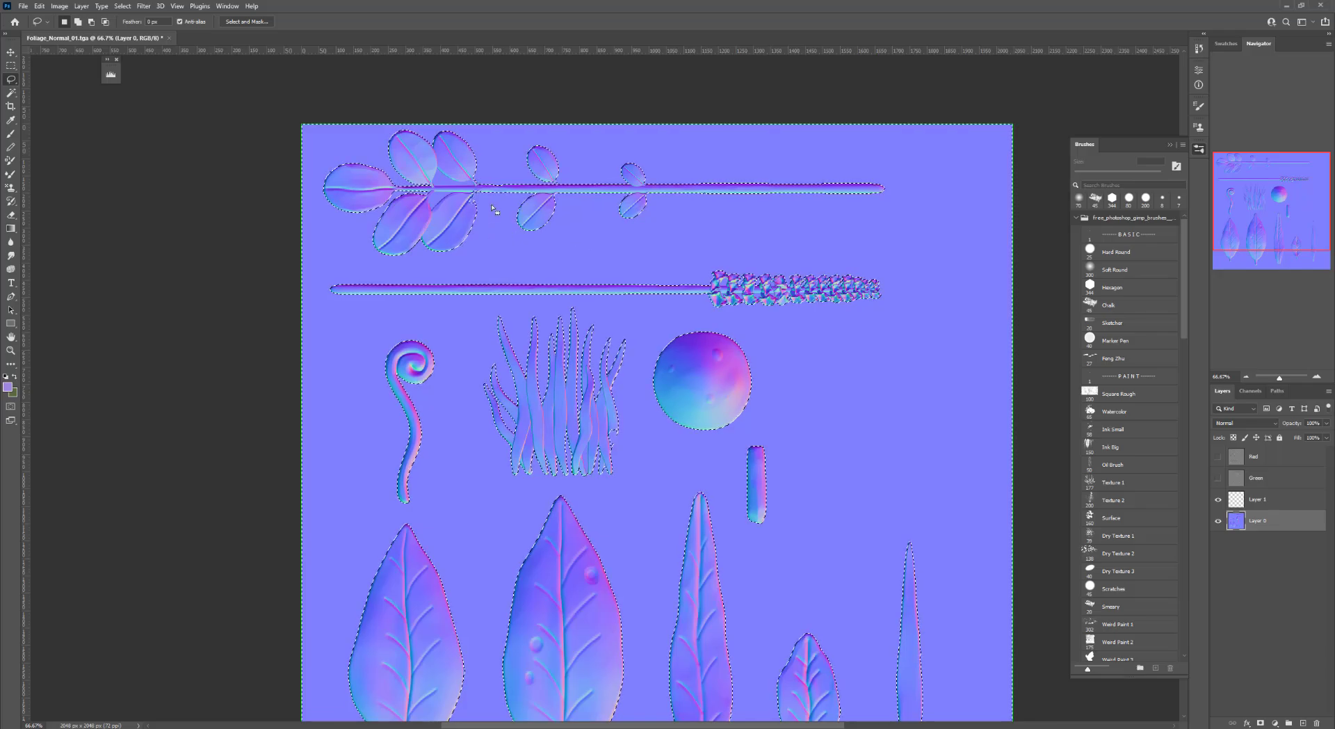
key(shift)
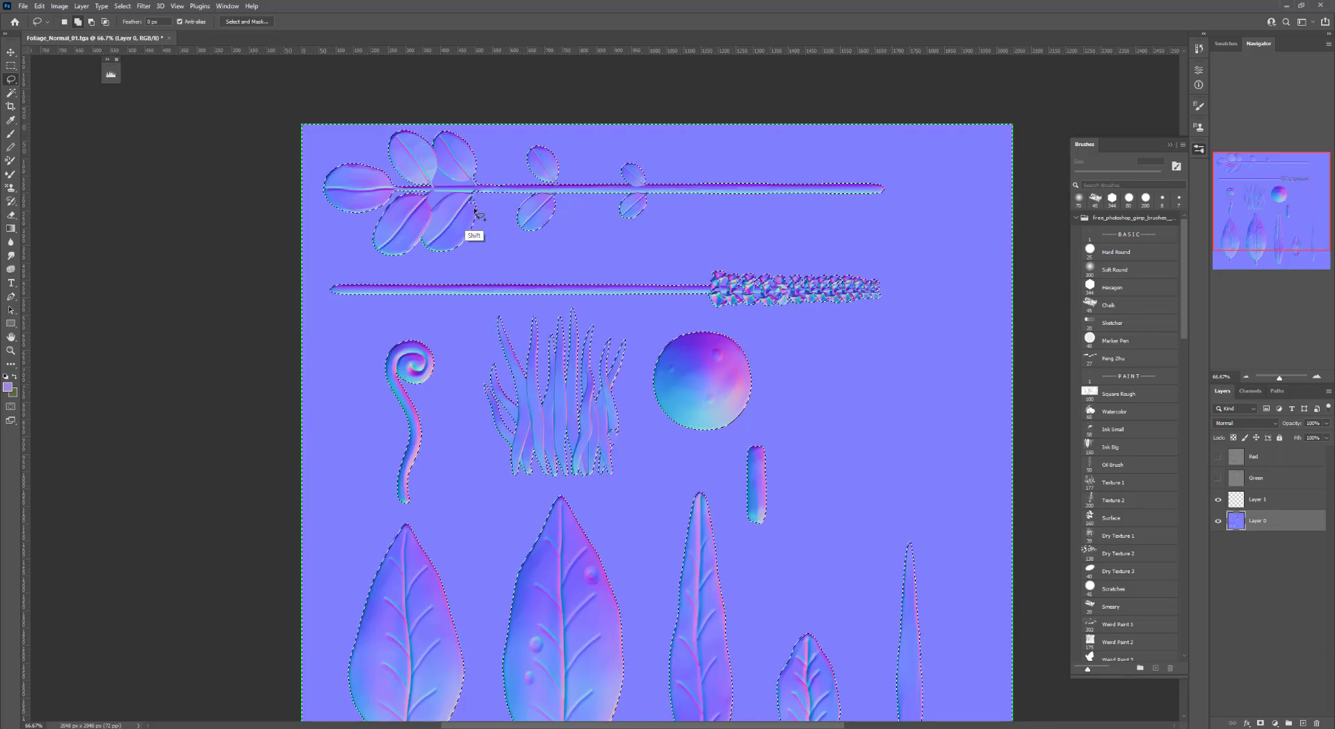
key(alt)
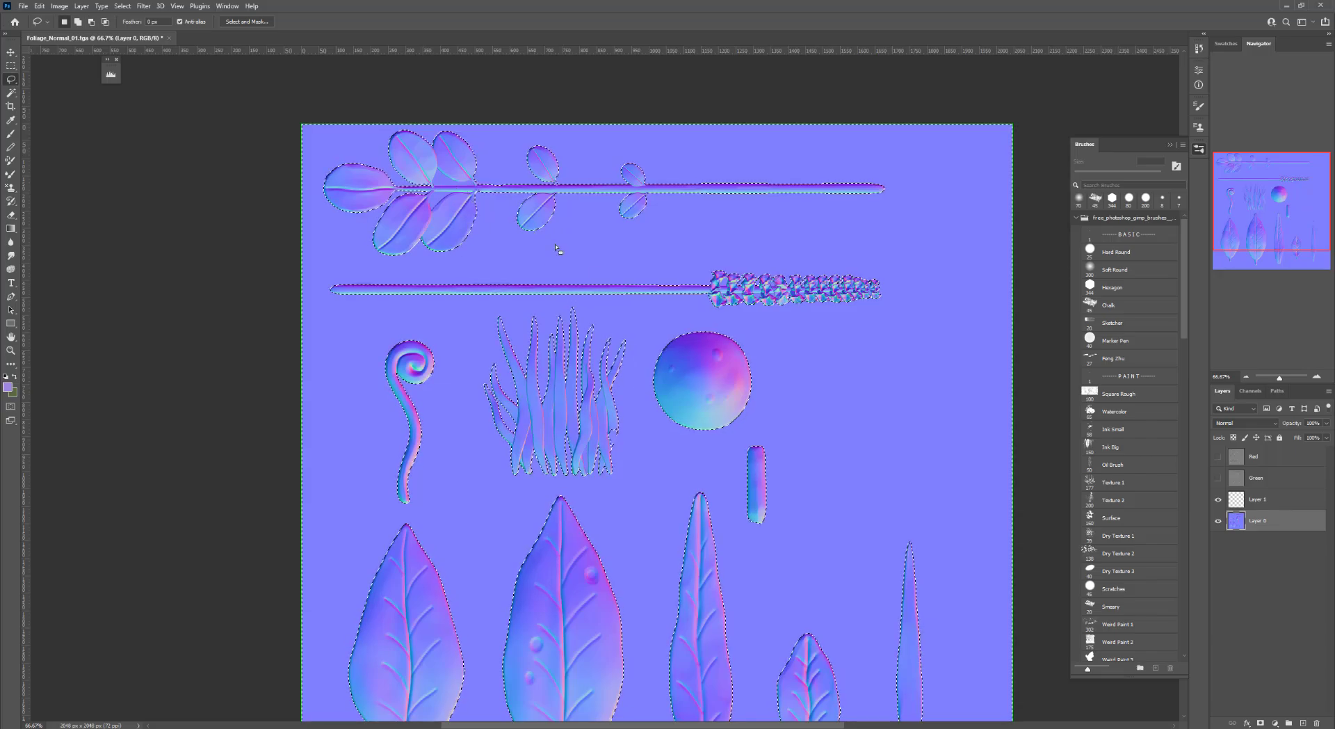
drag(664, 274, 605, 189)
key(alt)
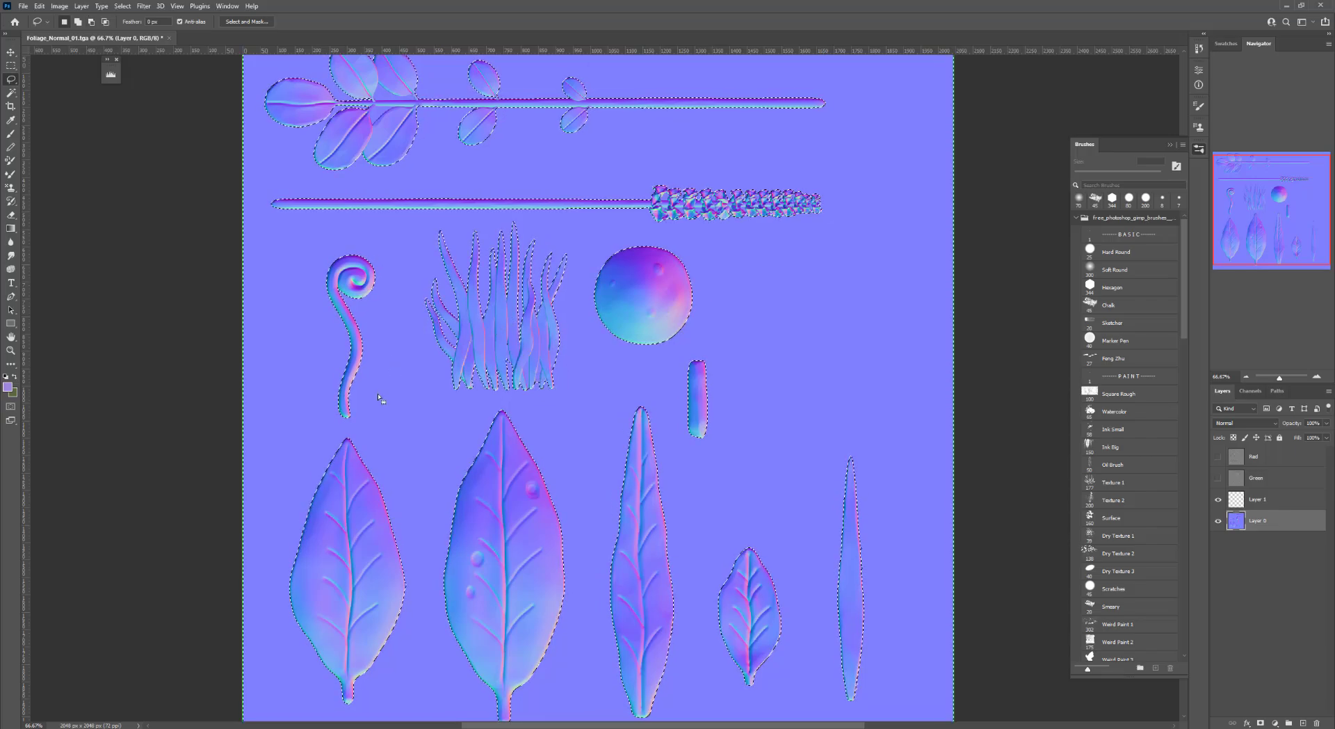
drag(668, 358, 635, 385)
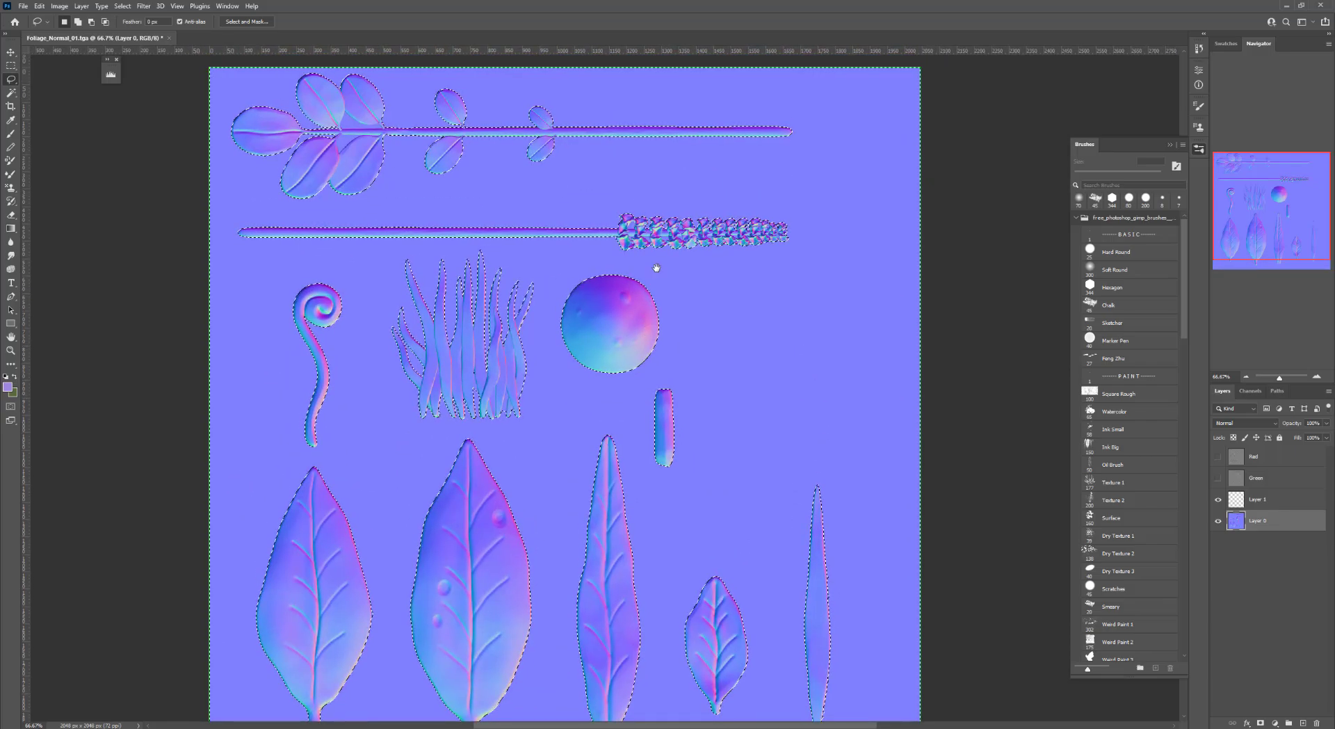
drag(719, 197, 730, 219)
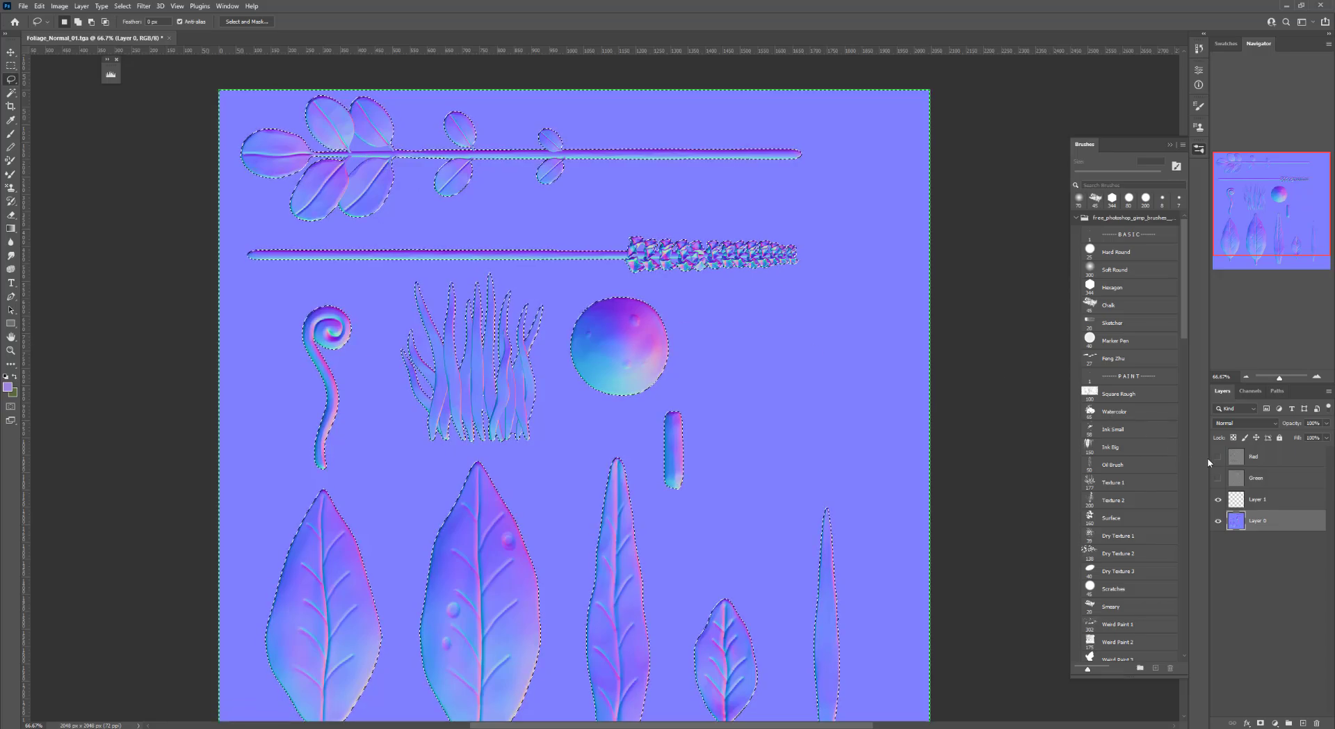
Make Layer 1 active and set a new foreground color
click(1257, 499)
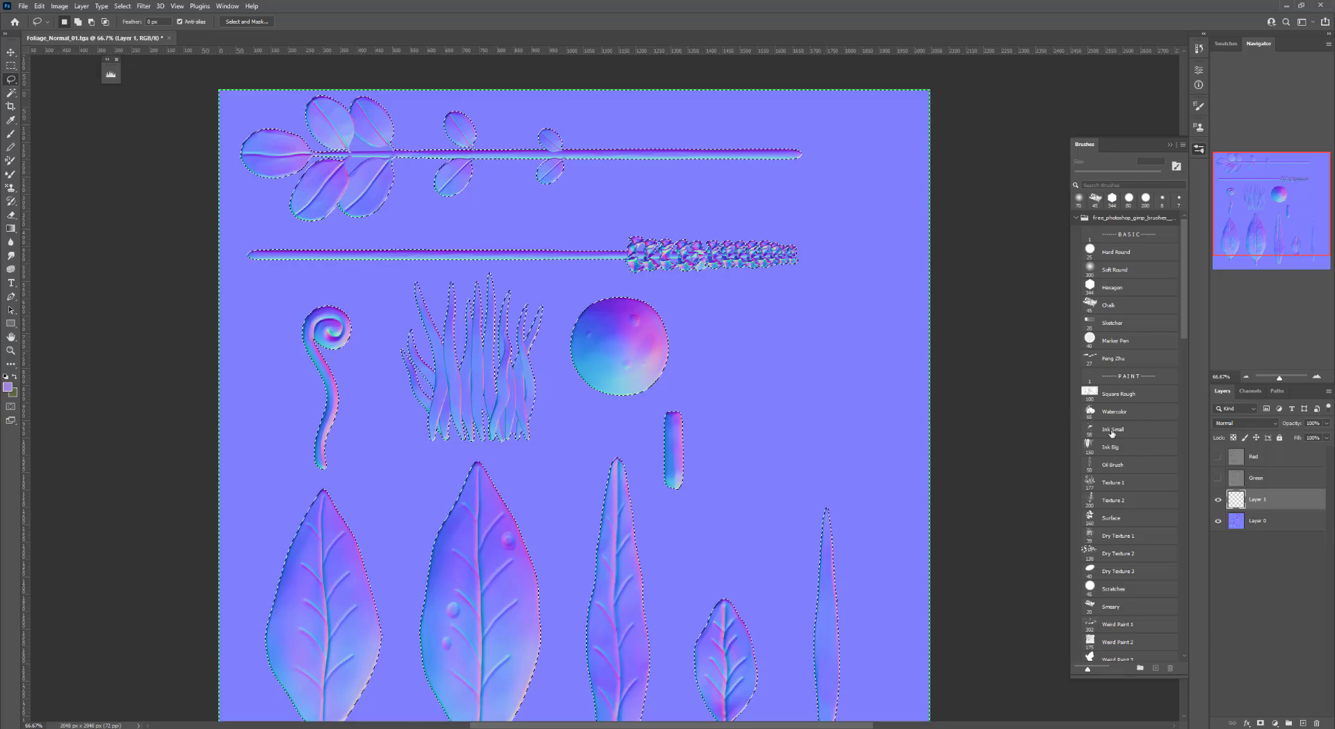
key(b)
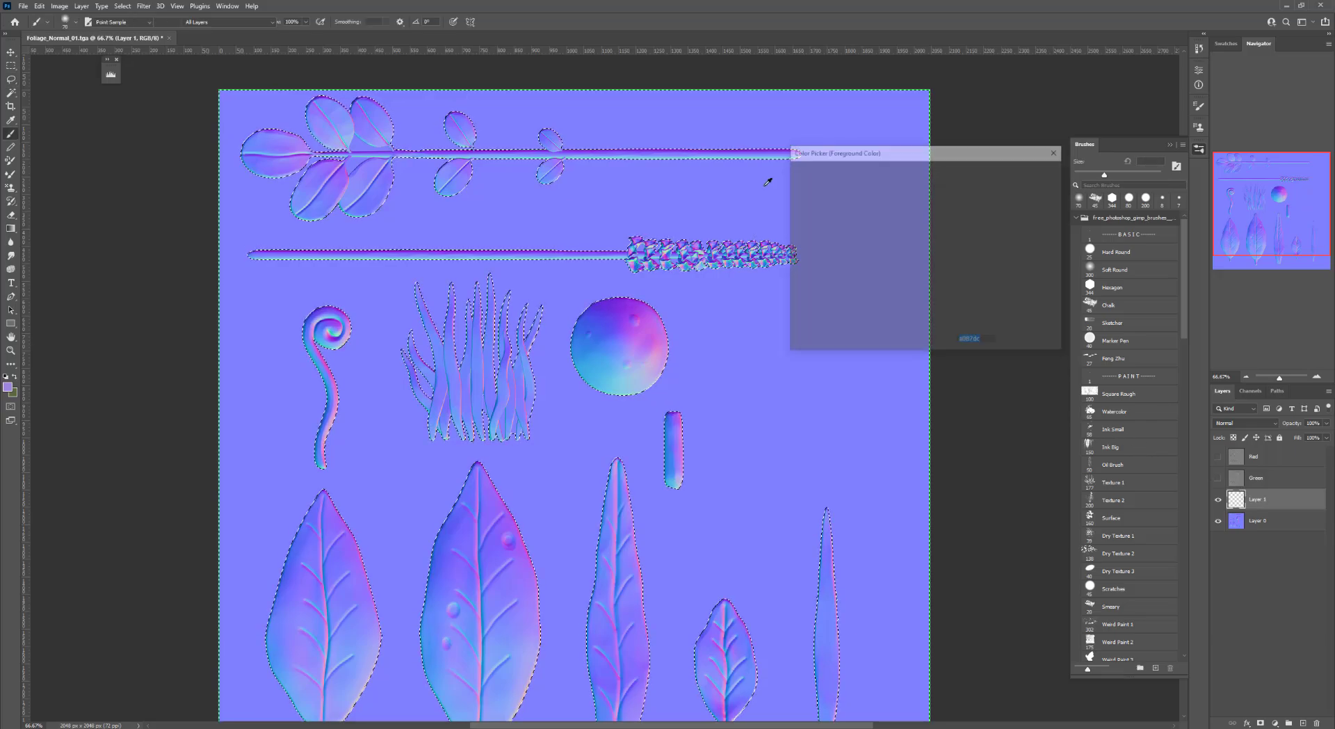
text(dc878d)
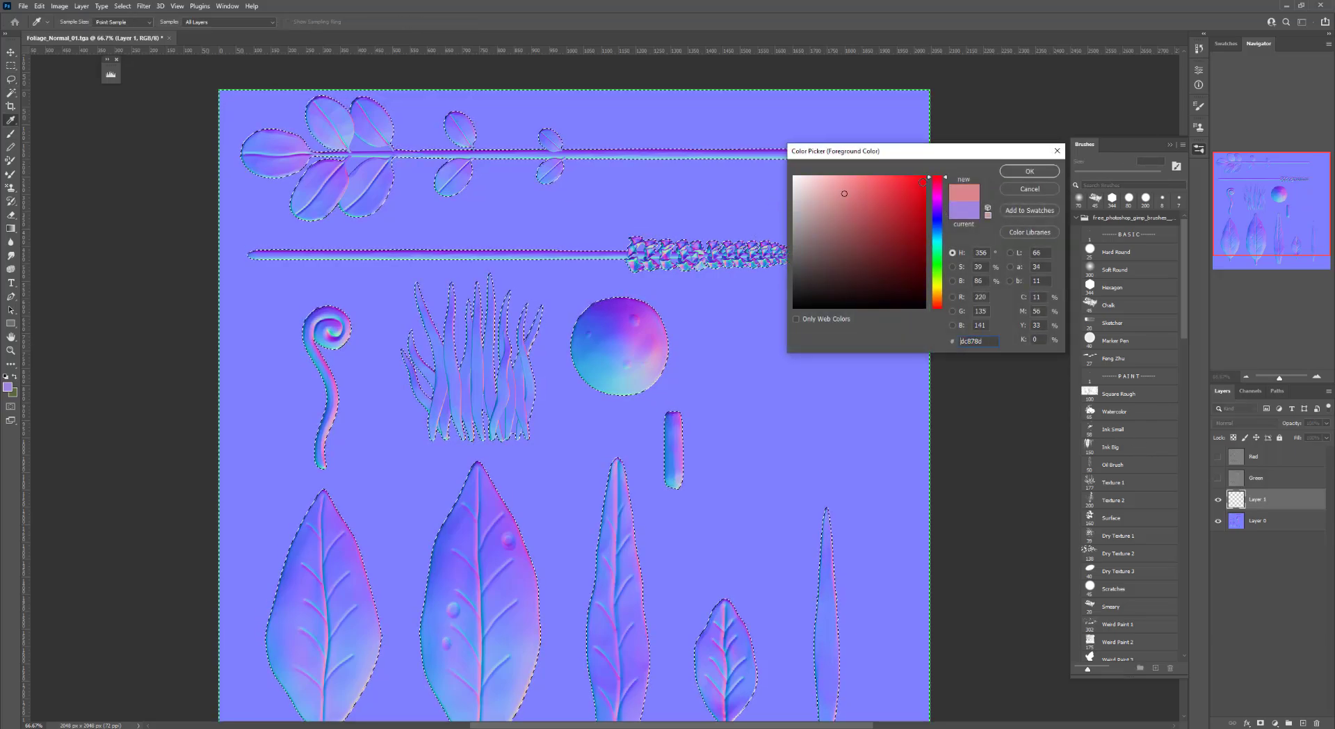
key(Return)
Paint the top leafy branch solid red on Layer 1 with a hard round brush at 100% opacity
click(1246, 377)
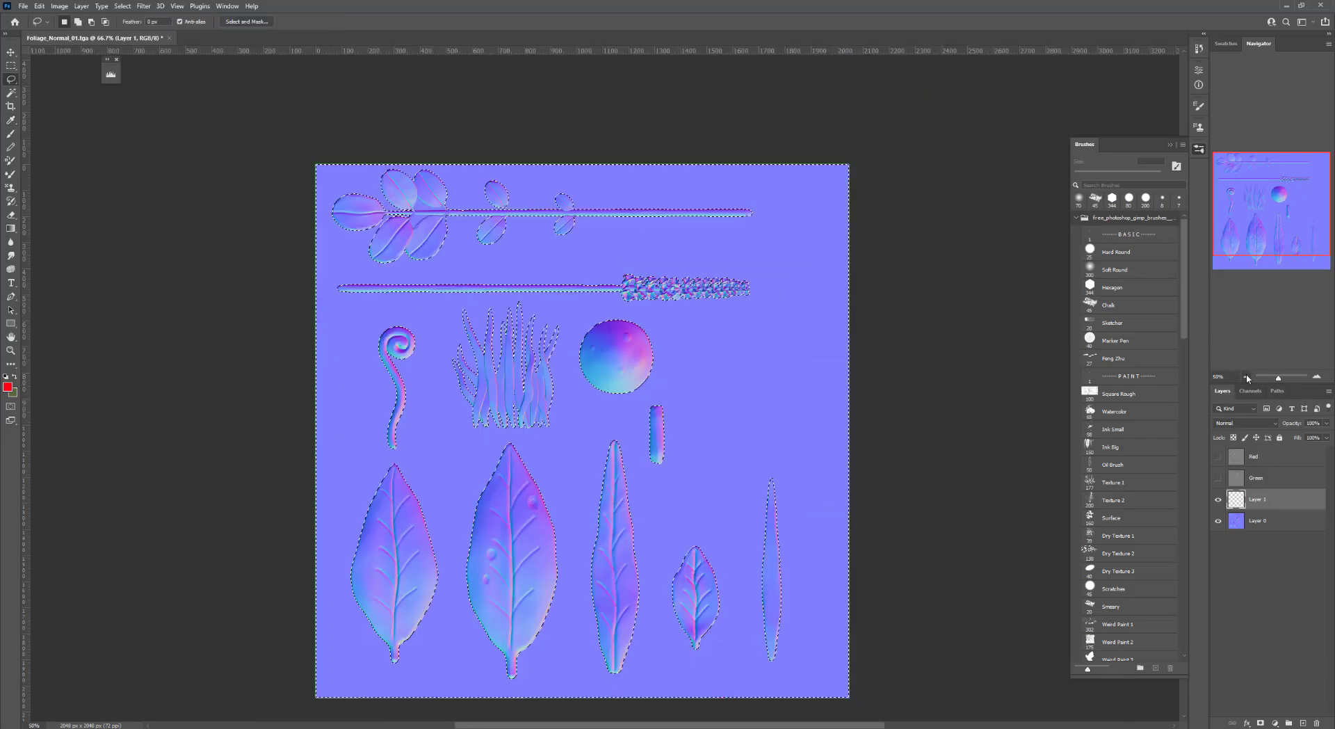
key(ctrl+d)
key(b)
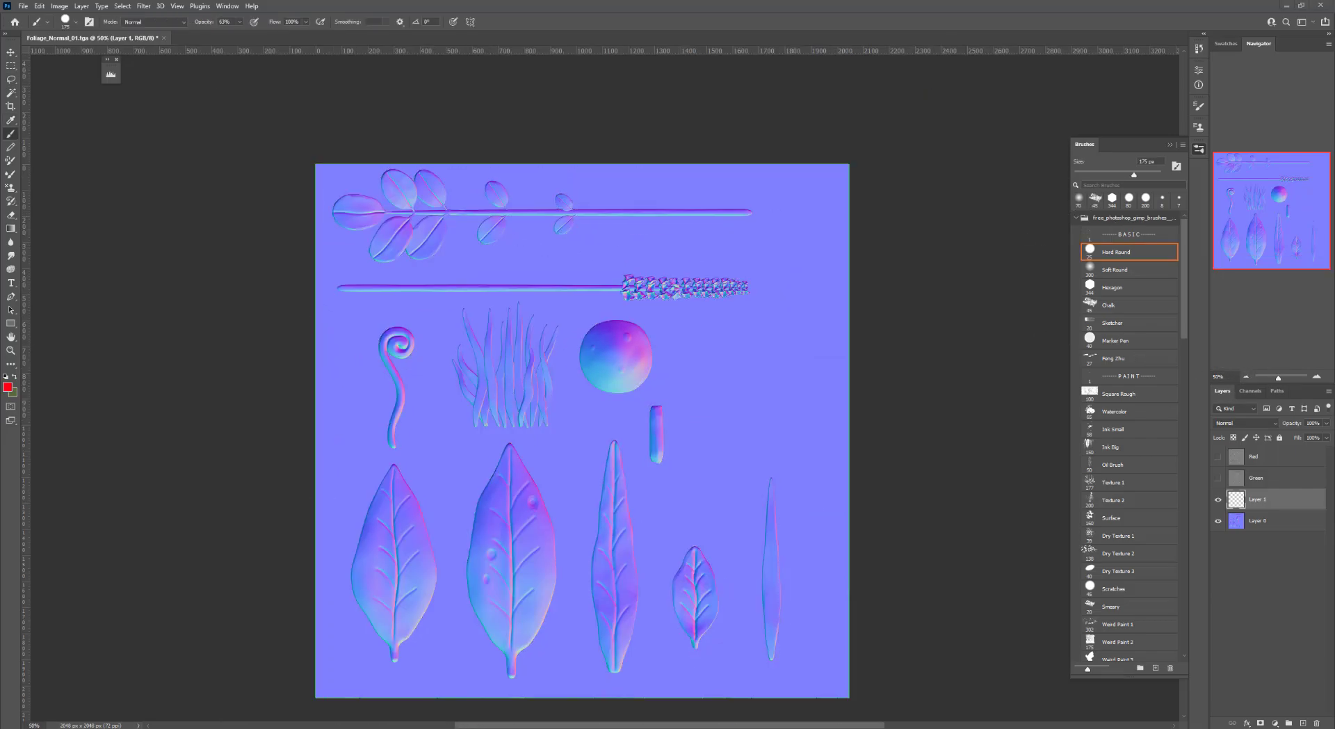
key(ctrl+z)
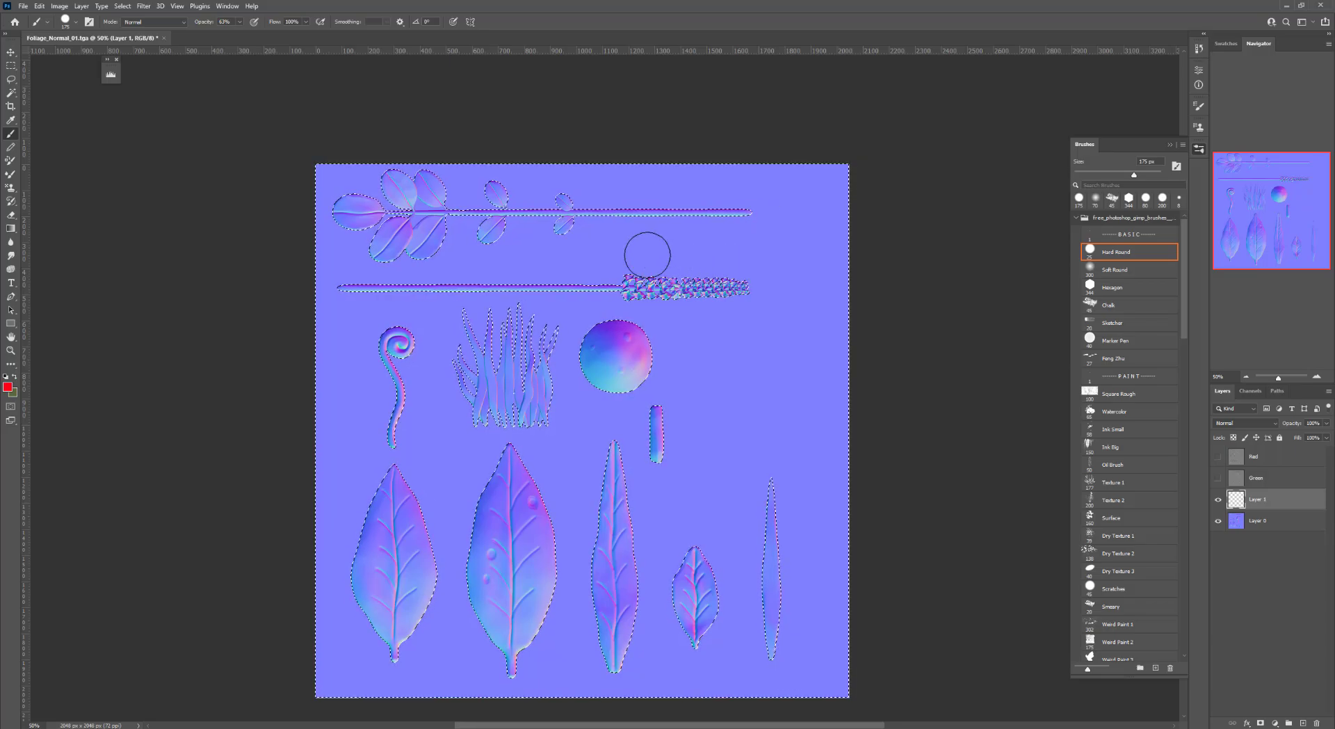
key(ctrl+z)
drag(549, 207, 753, 210)
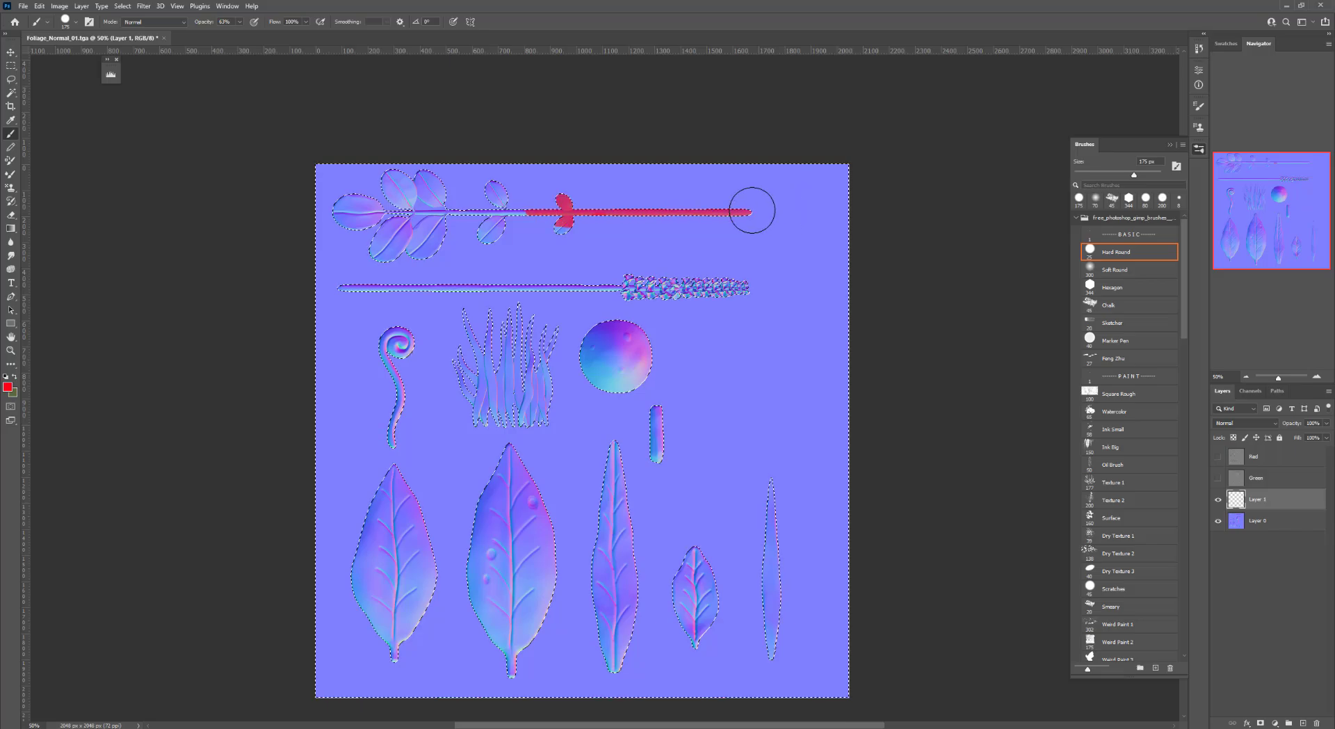
mouse_move(504, 229)
mouse_down()
mouse_move(515, 185)
mouse_move(415, 221)
mouse_up()
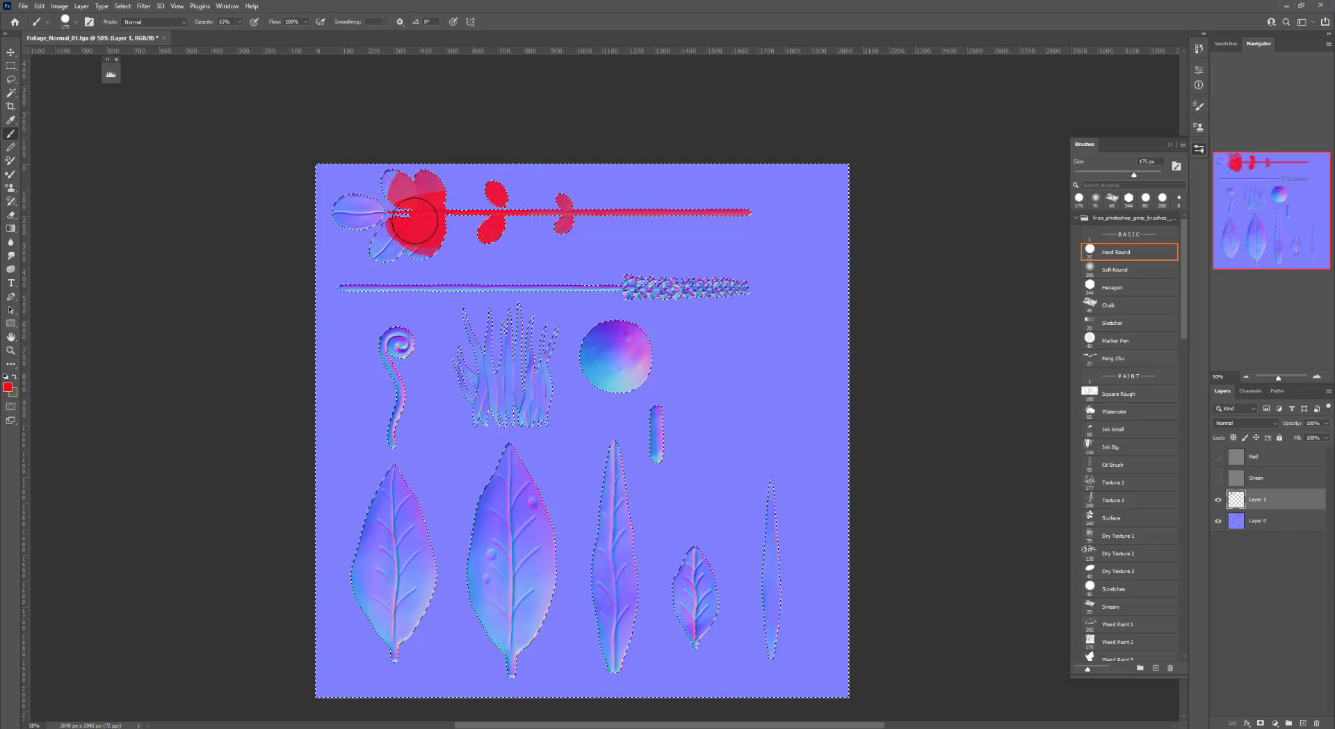
drag(199, 23, 229, 24)
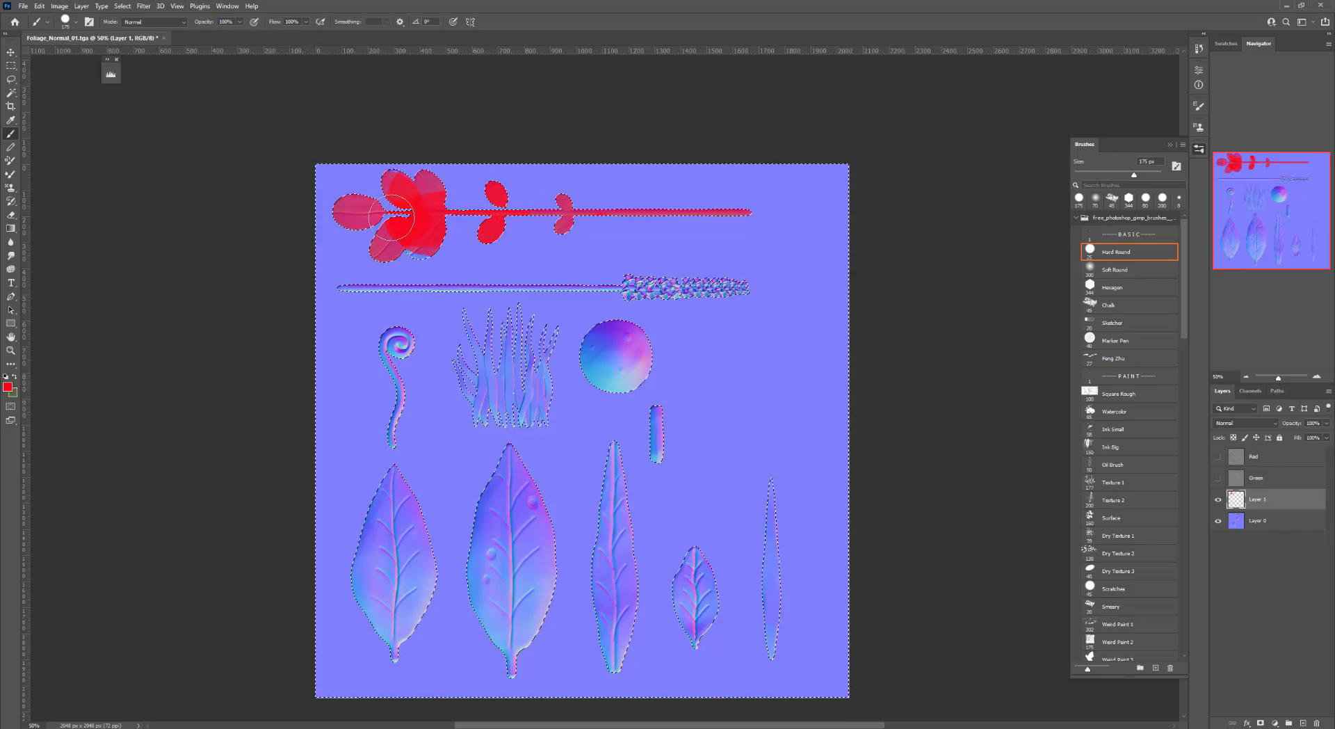
mouse_move(360, 186)
mouse_down()
mouse_move(339, 219)
mouse_move(664, 211)
mouse_up()
Pick a blue foreground color and paint the long lavender stem blue
click(8, 387)
click(937, 226)
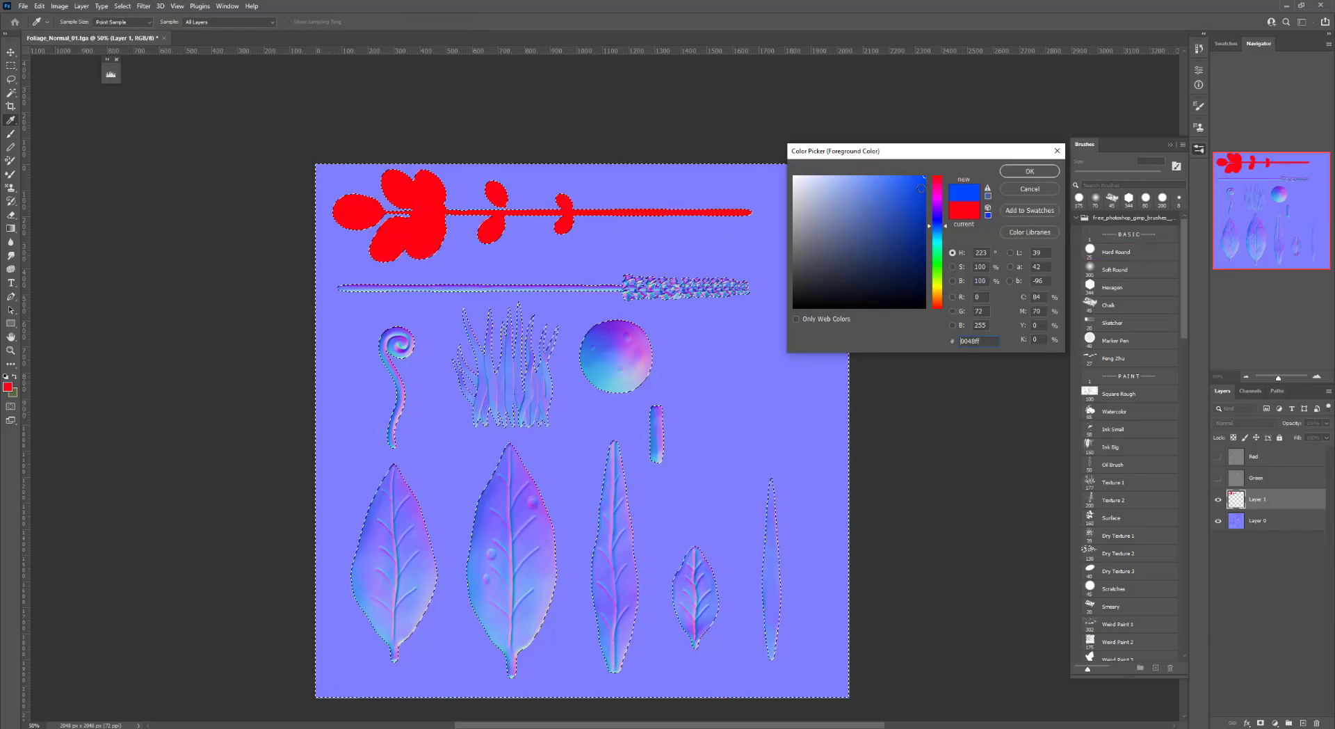
click(1030, 171)
mouse_move(511, 287)
mouse_down()
mouse_move(751, 284)
mouse_move(348, 287)
mouse_up()
Pick a cyan foreground color and paint the sphere and the small capsule cyan
click(8, 387)
click(939, 245)
click(1030, 171)
drag(626, 348, 610, 361)
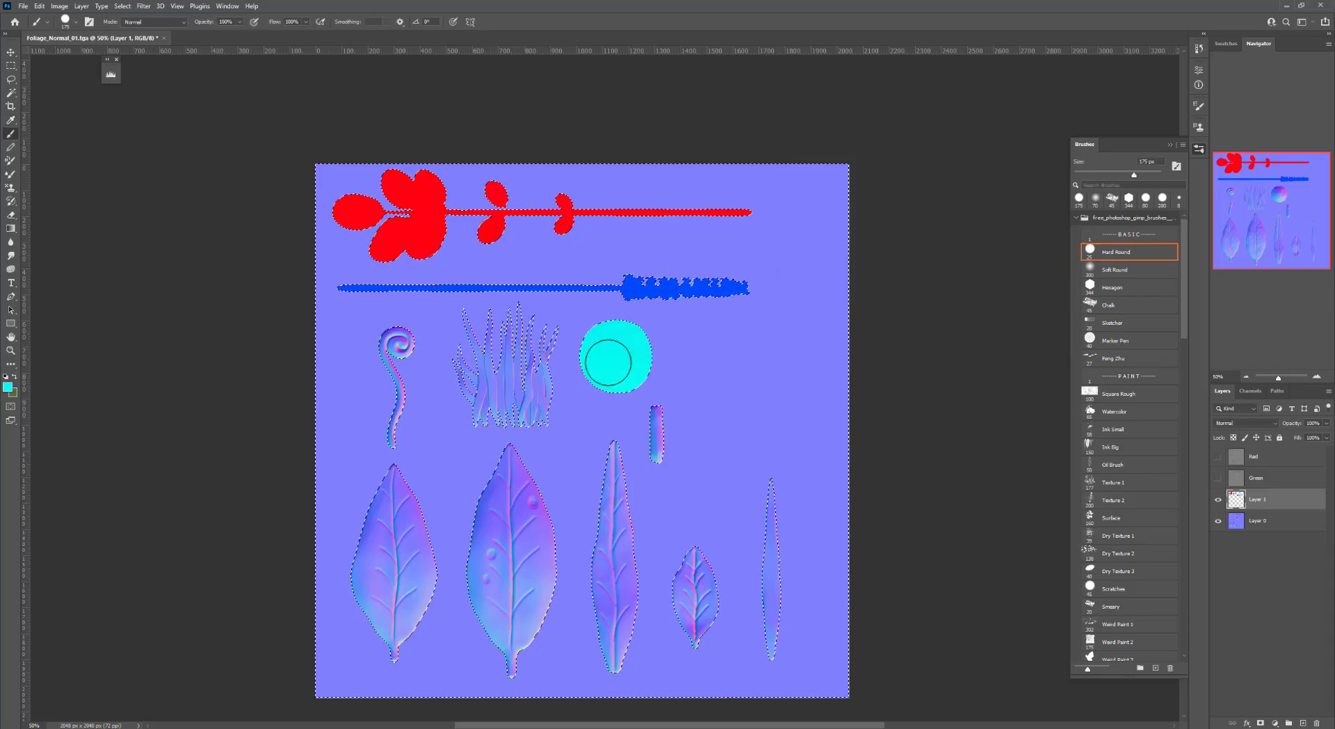
drag(656, 417, 656, 452)
Pick a bright green color and paint the grass clump green
click(7, 387)
click(938, 256)
click(1030, 171)
mouse_move(511, 341)
mouse_down()
mouse_move(545, 363)
mouse_move(486, 394)
mouse_move(534, 405)
mouse_move(533, 333)
mouse_up()
key(ctrl+z)
Pick a yellow-green color and paint the curled fern shape
click(7, 387)
click(938, 280)
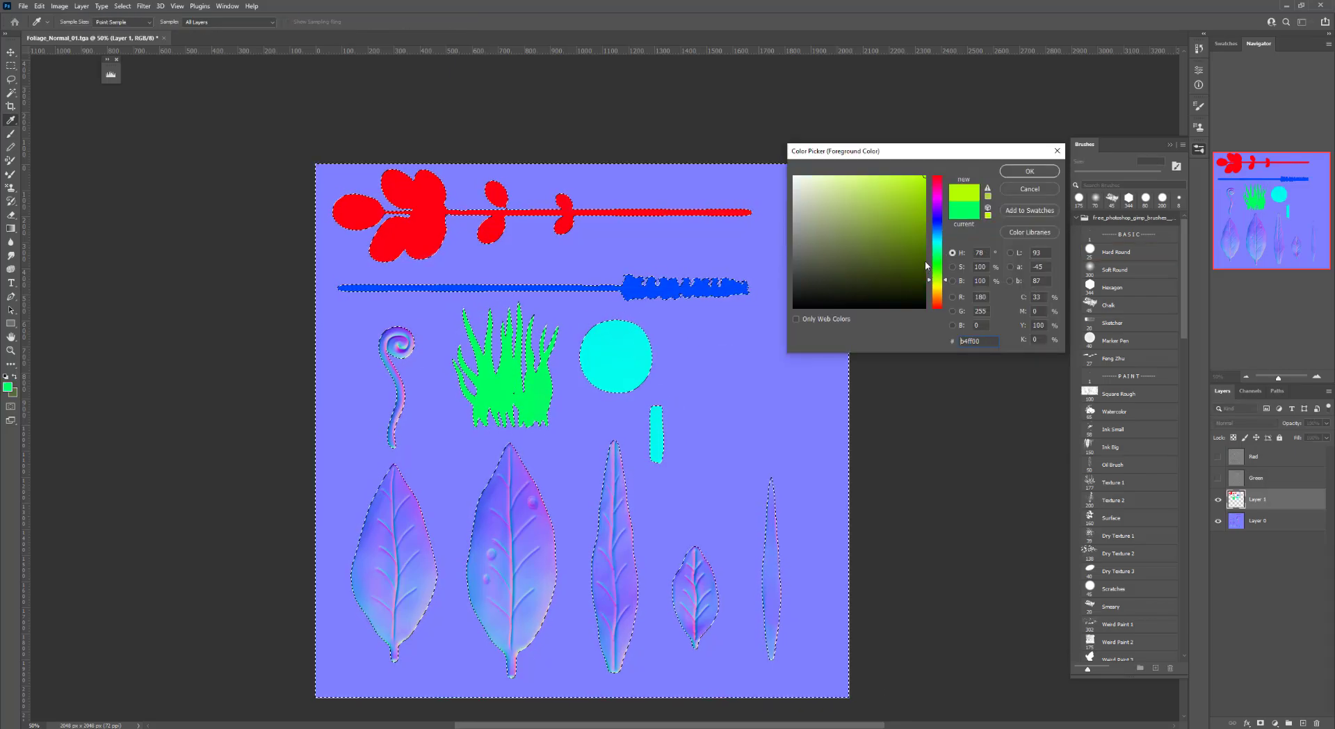
click(869, 215)
click(1030, 171)
drag(397, 344, 393, 437)
Pick an orange color and paint the first large leaf orange
click(7, 386)
click(938, 293)
click(925, 176)
click(1030, 171)
drag(394, 636, 379, 513)
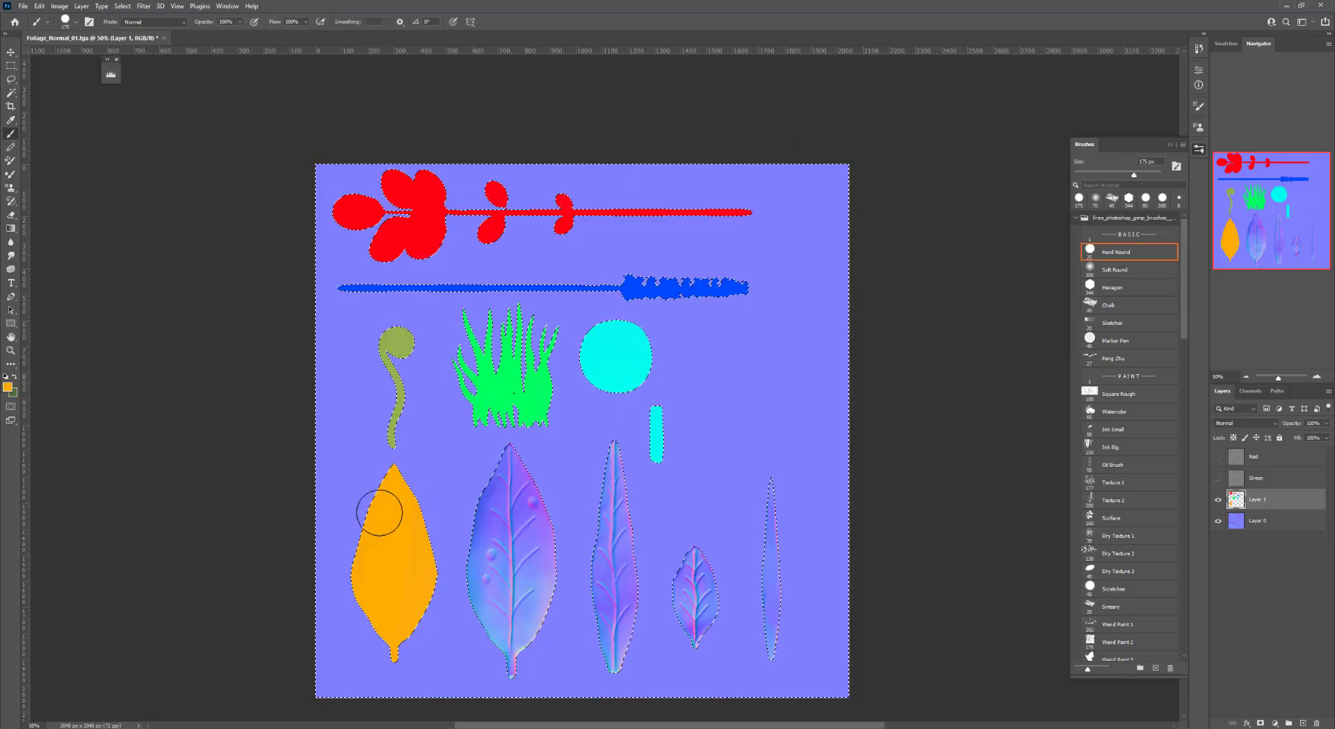
Pick a salmon color and paint the second large leaf
click(8, 387)
click(937, 303)
click(868, 176)
click(1030, 171)
mouse_move(512, 462)
mouse_down()
mouse_move(501, 527)
mouse_move(513, 456)
mouse_up()
Pick a dark red color and paint the narrow pointed leaf
click(8, 386)
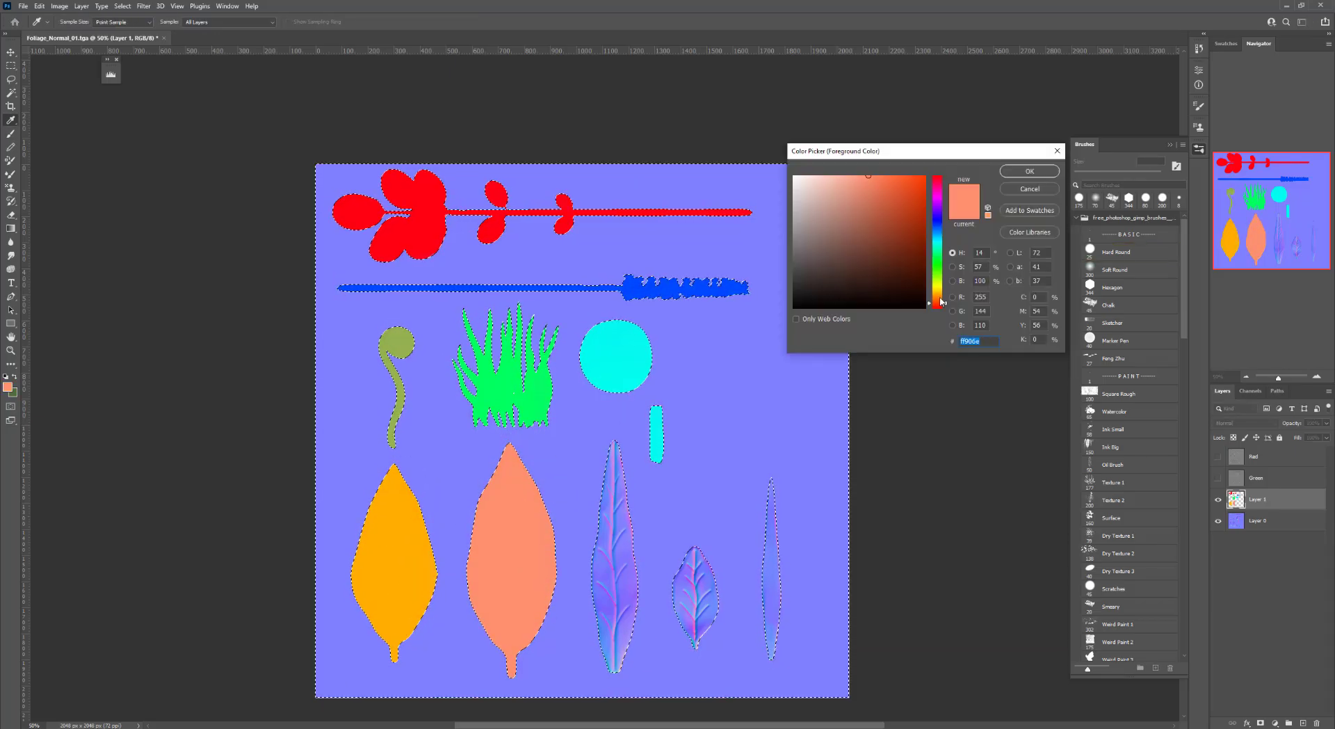
click(925, 252)
click(1030, 171)
mouse_move(615, 507)
mouse_down()
mouse_move(609, 436)
mouse_move(614, 650)
mouse_up()
Pick a purple color and paint the small leaf purple
click(7, 386)
click(937, 204)
click(1030, 171)
drag(696, 626, 700, 526)
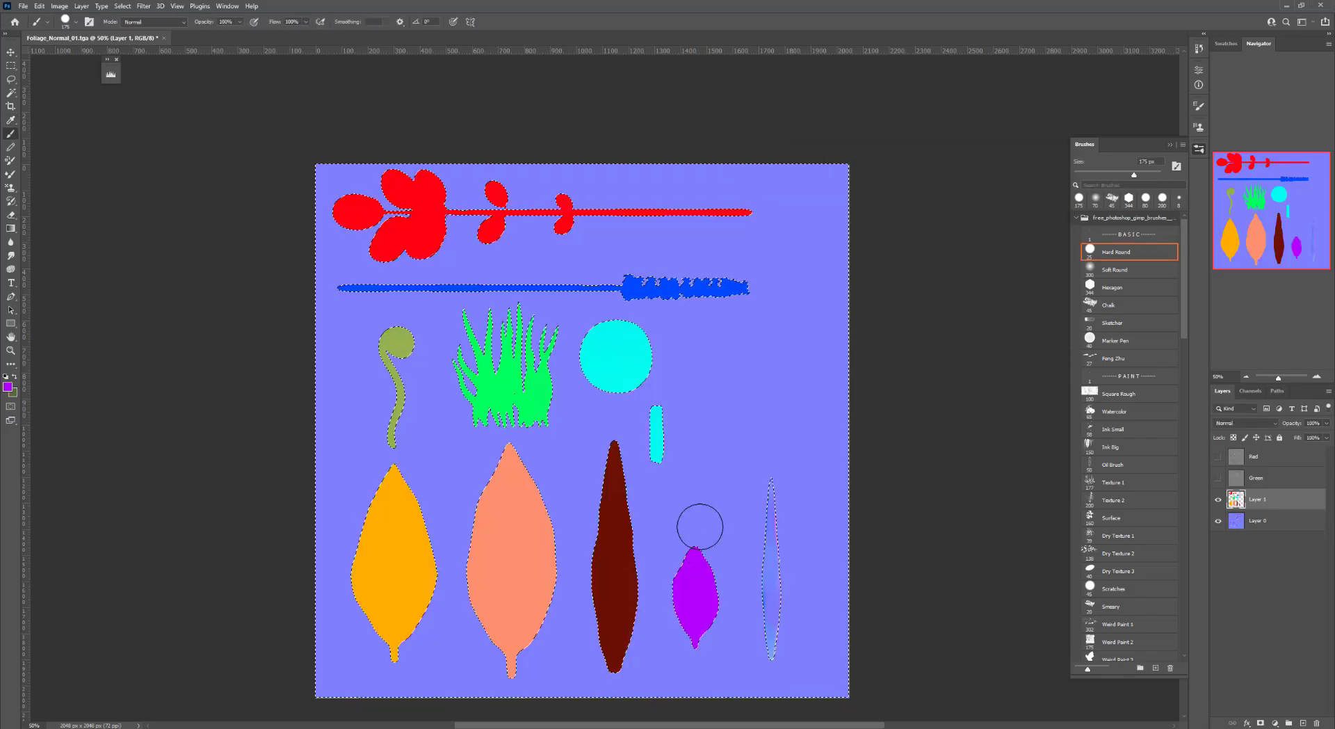
Pick a pink color, paint the thin leaf pink, and drop the selection
click(7, 387)
click(937, 194)
click(909, 177)
click(1030, 171)
drag(772, 640, 775, 474)
key(ctrl+d)
key(v)
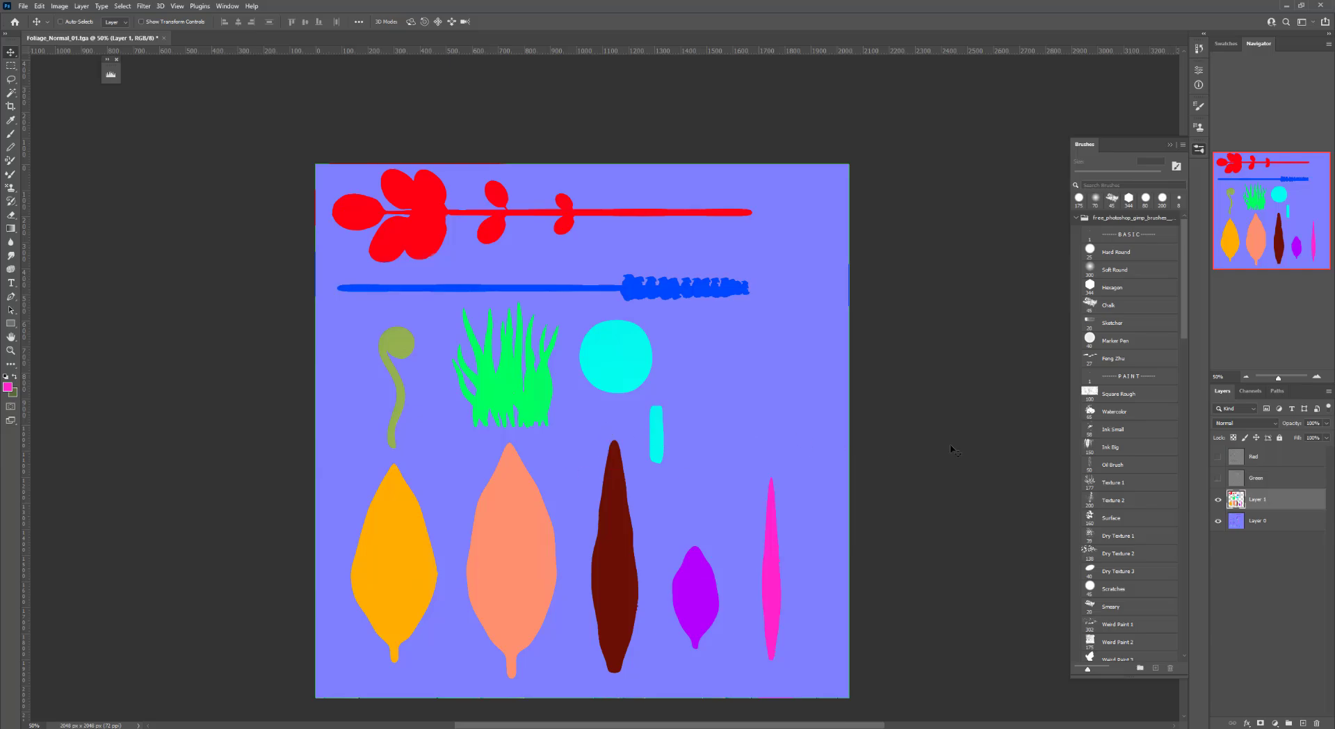
Add a new layer above Layer 0 and fill it with white
click(1280, 523)
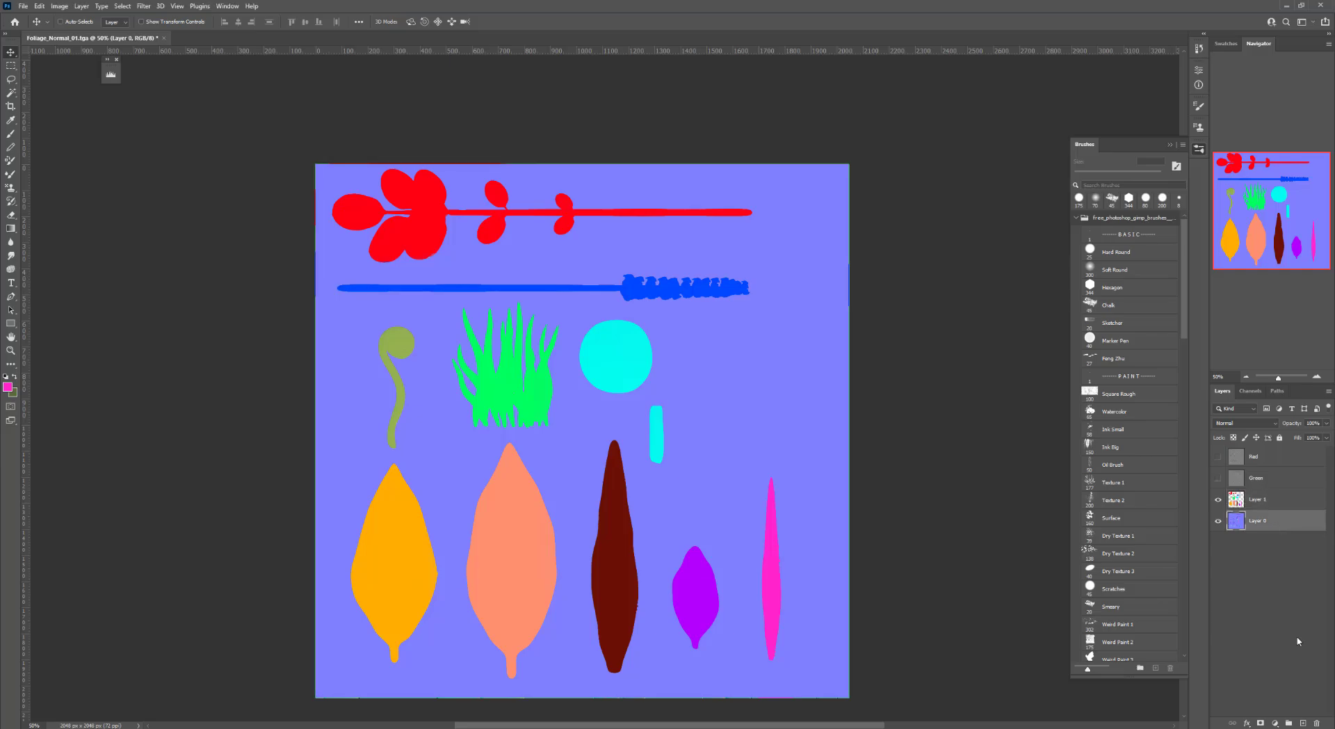
click(1304, 724)
key(n)
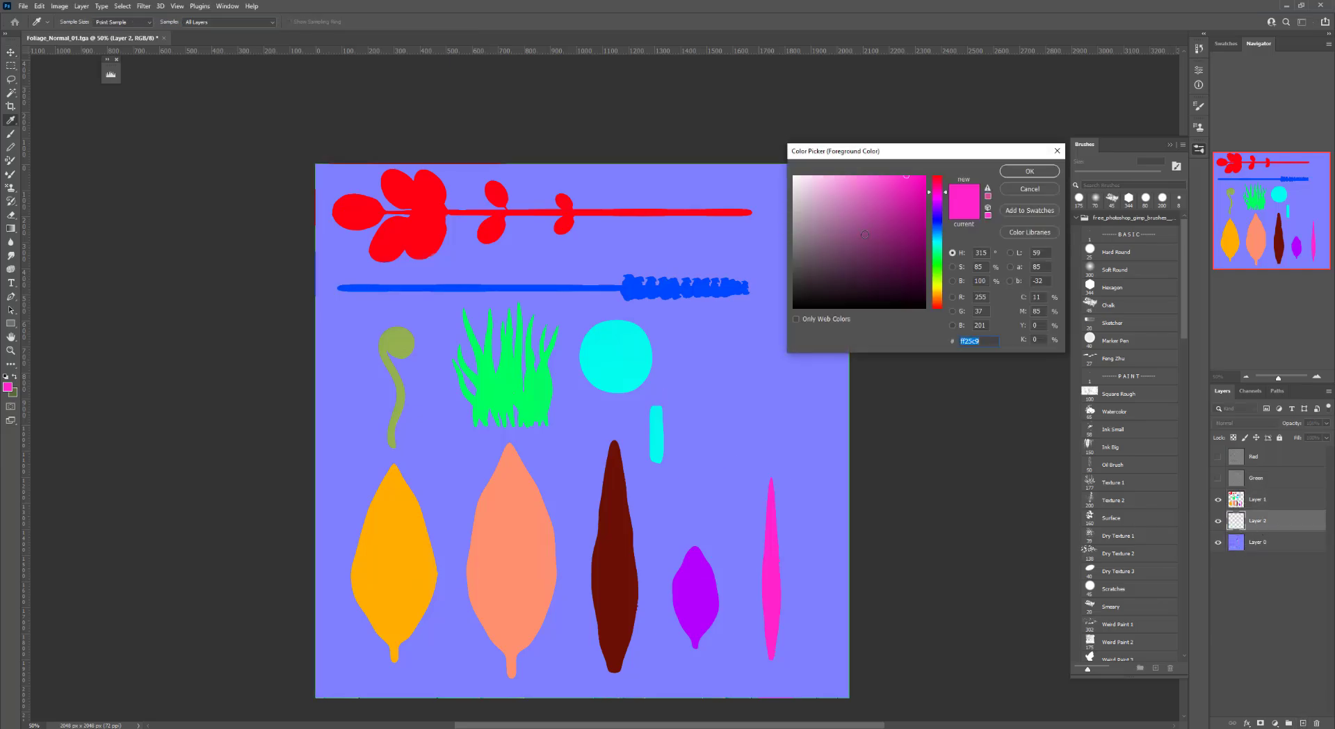
drag(813, 195, 767, 170)
click(1028, 179)
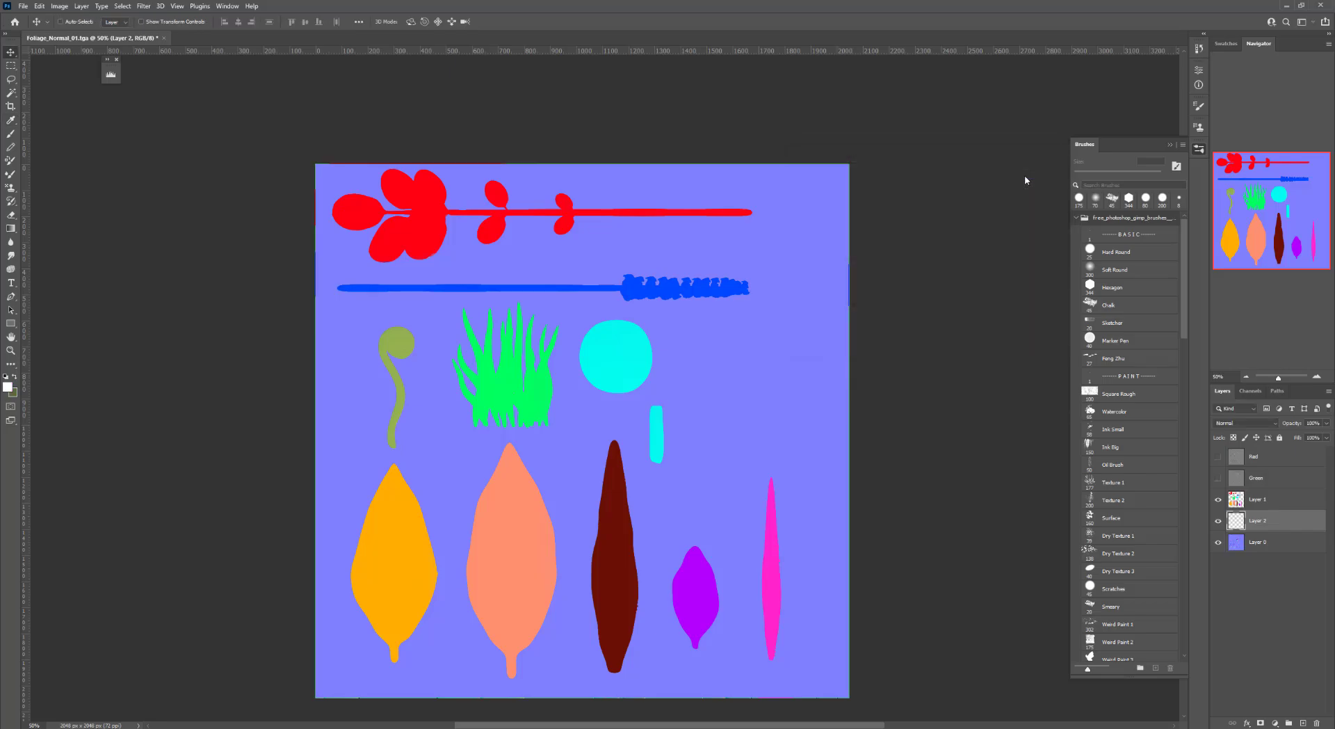
key(alt+BackSpace)
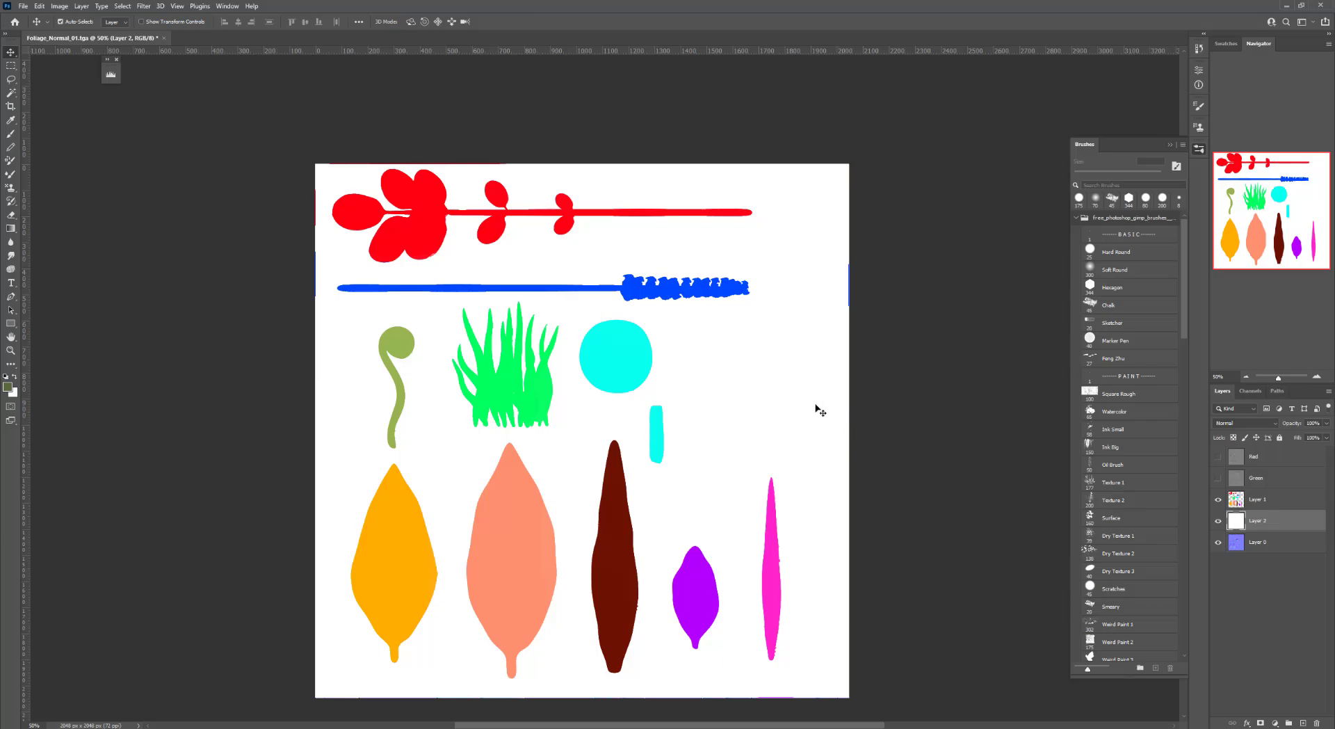
Save a copy of the image as Foliage_ID in Targa format
key(ctrl+alt+s)
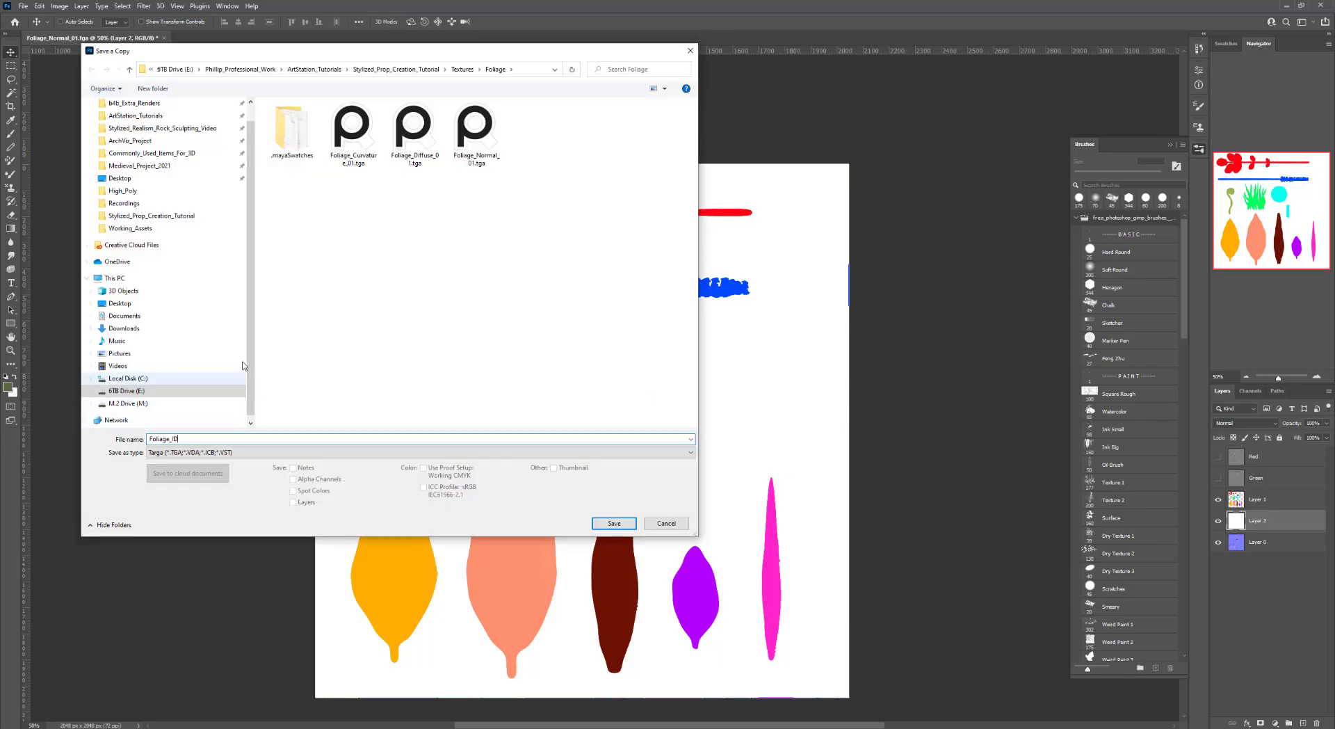
click(612, 523)
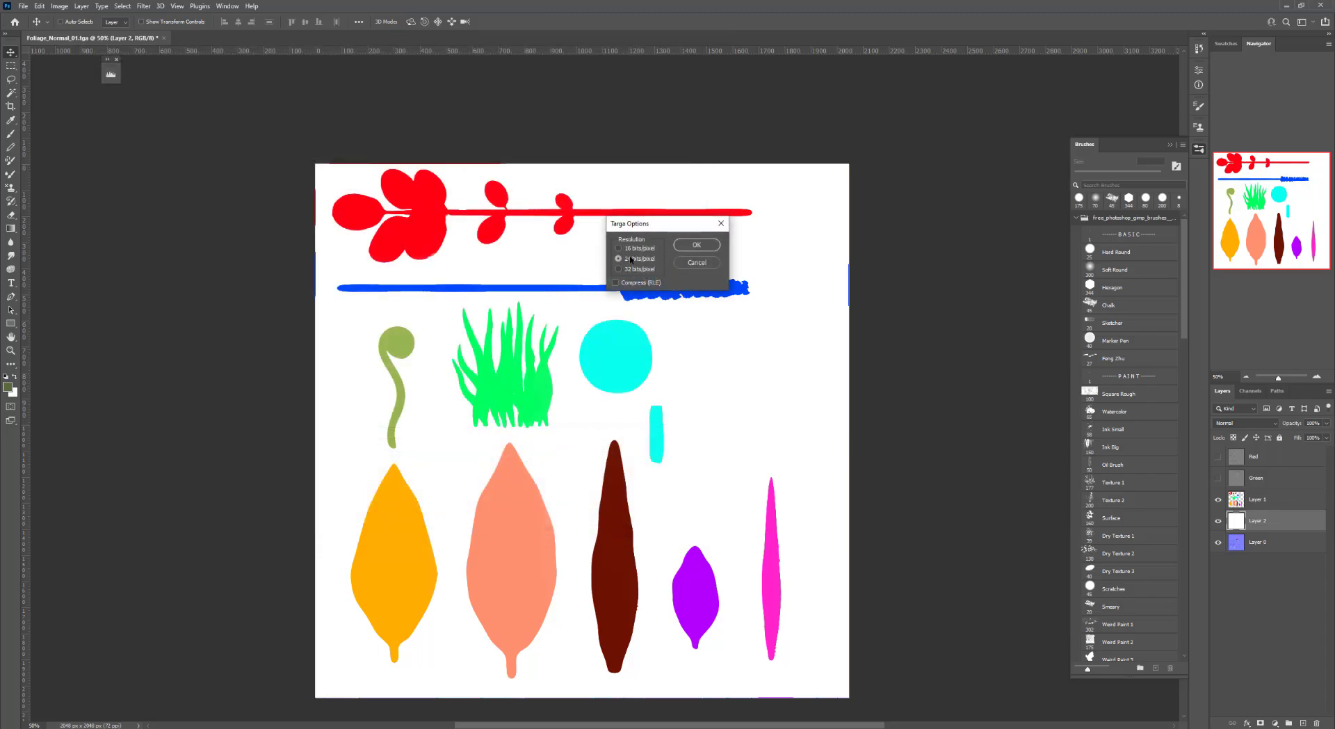
click(693, 247)
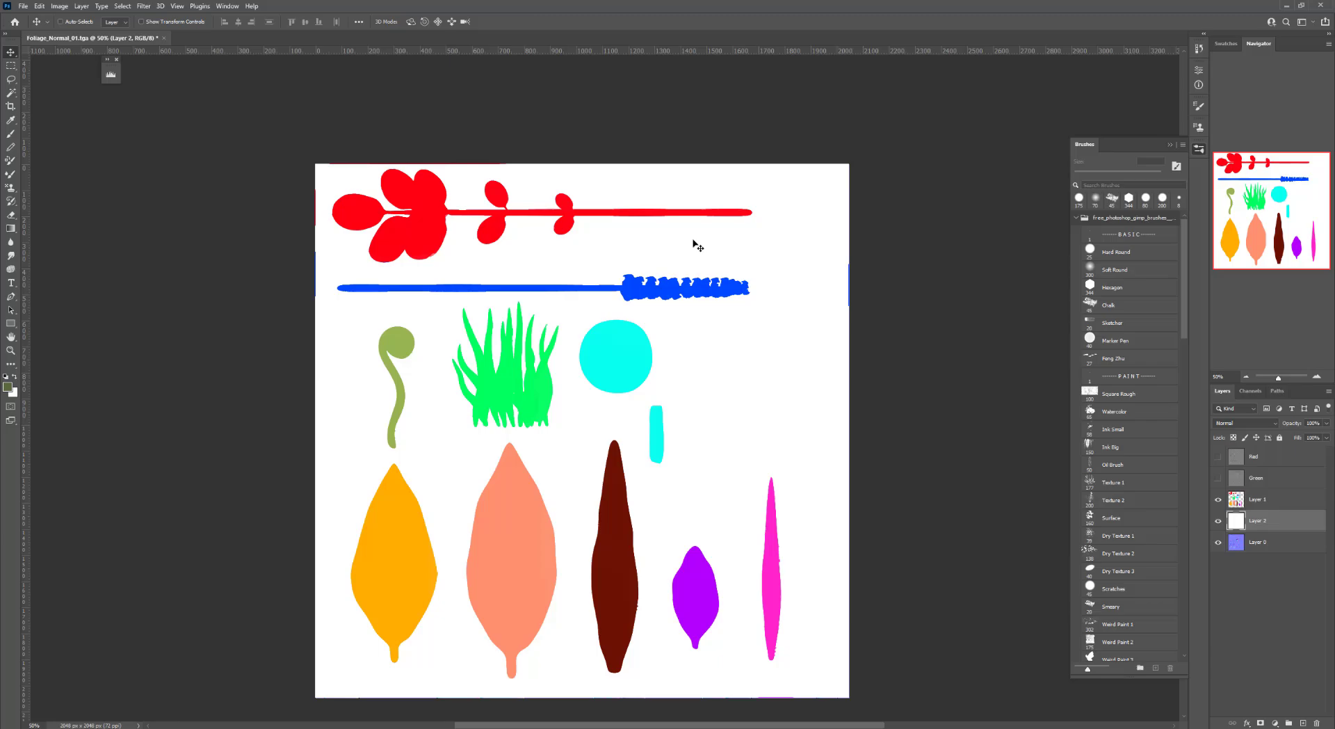
drag(788, 431, 754, 363)
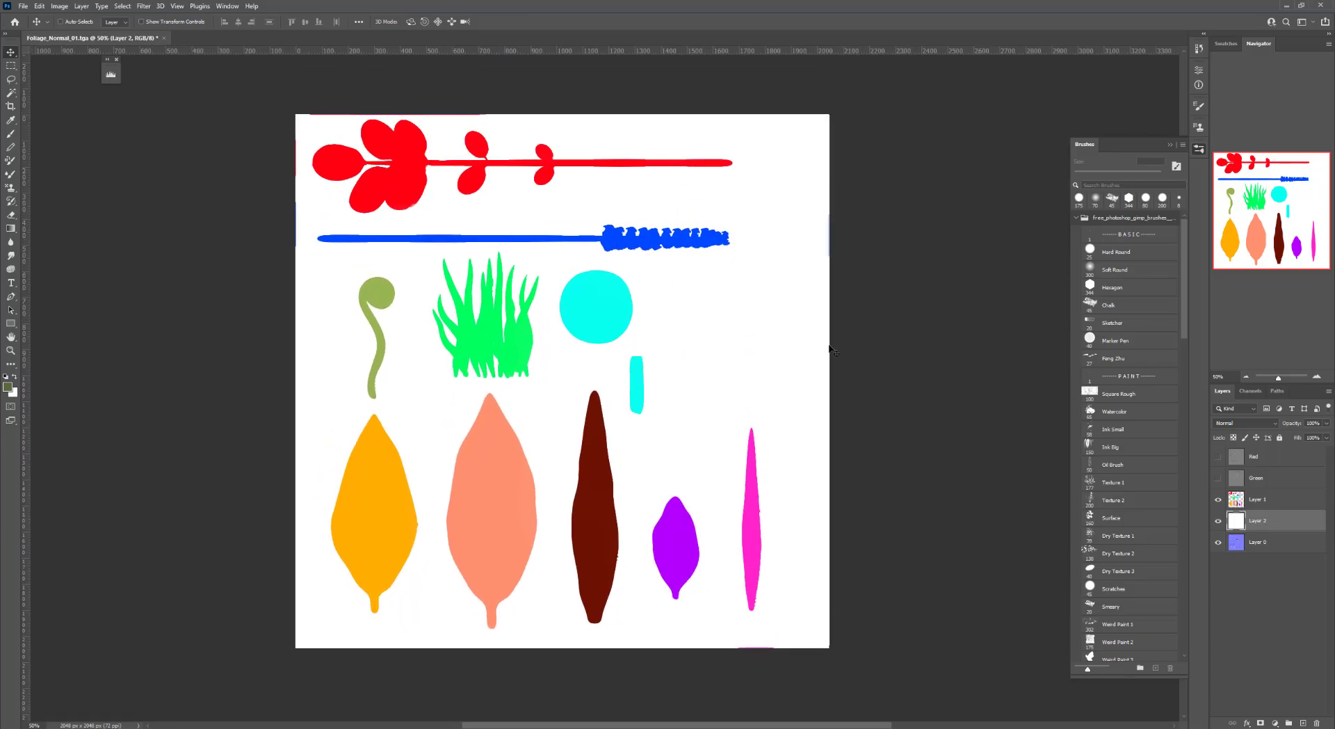
drag(1218, 500, 1217, 521)
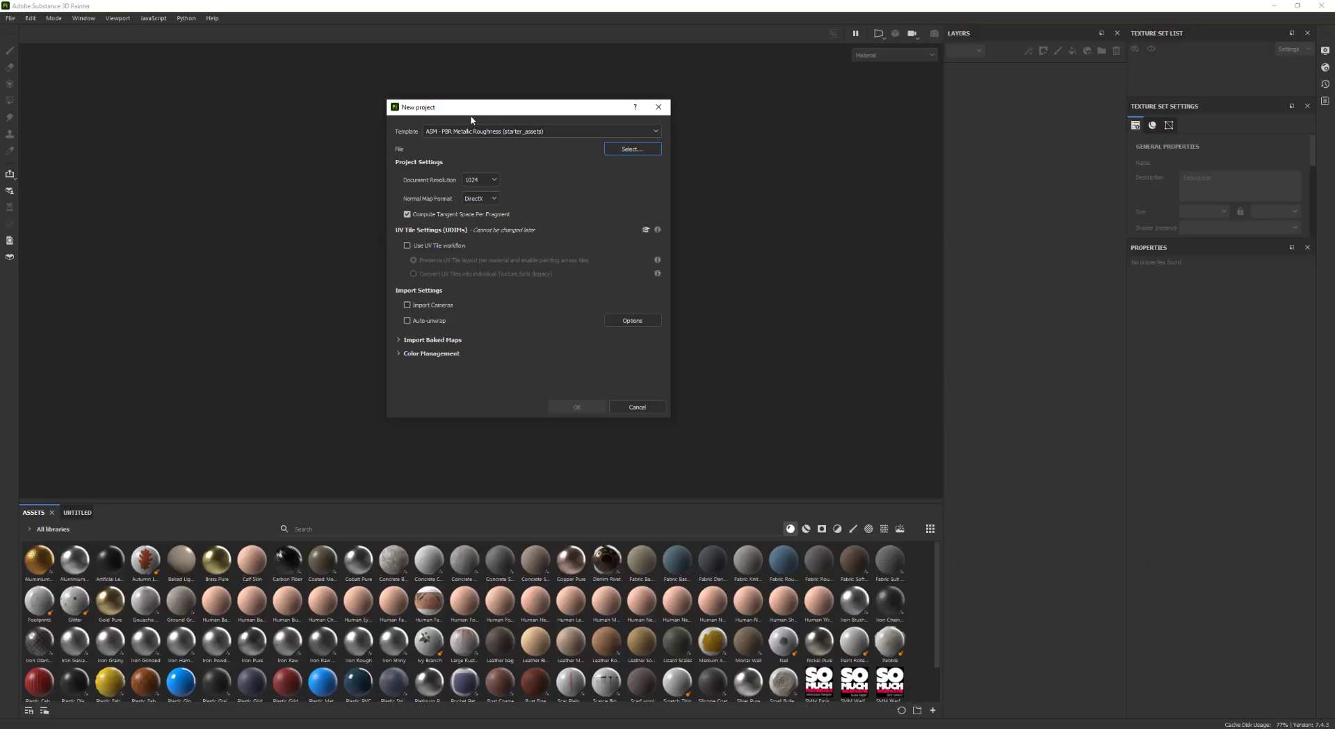
Switch to Substance 3D Painter and start a new project using the 4x4M_Plane.obj mesh
drag(499, 113, 538, 138)
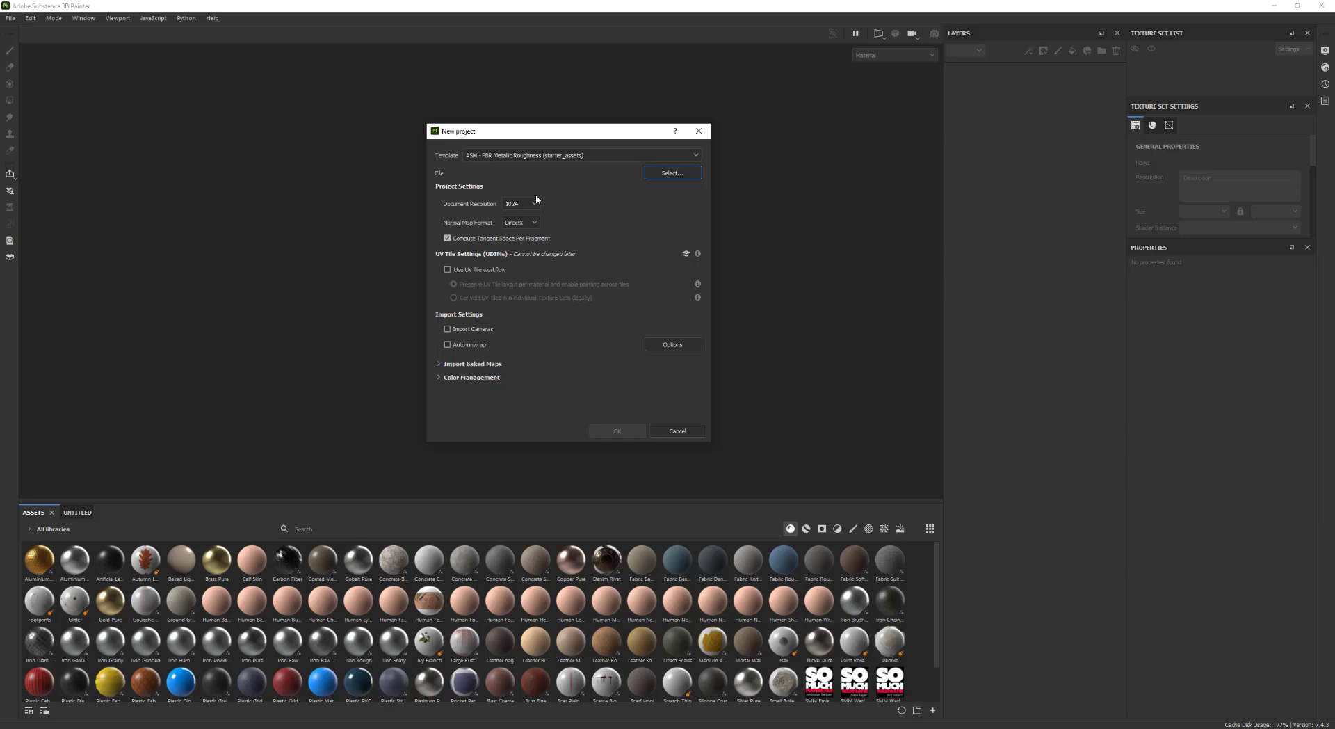
click(663, 174)
scroll(525, 269, up, 2)
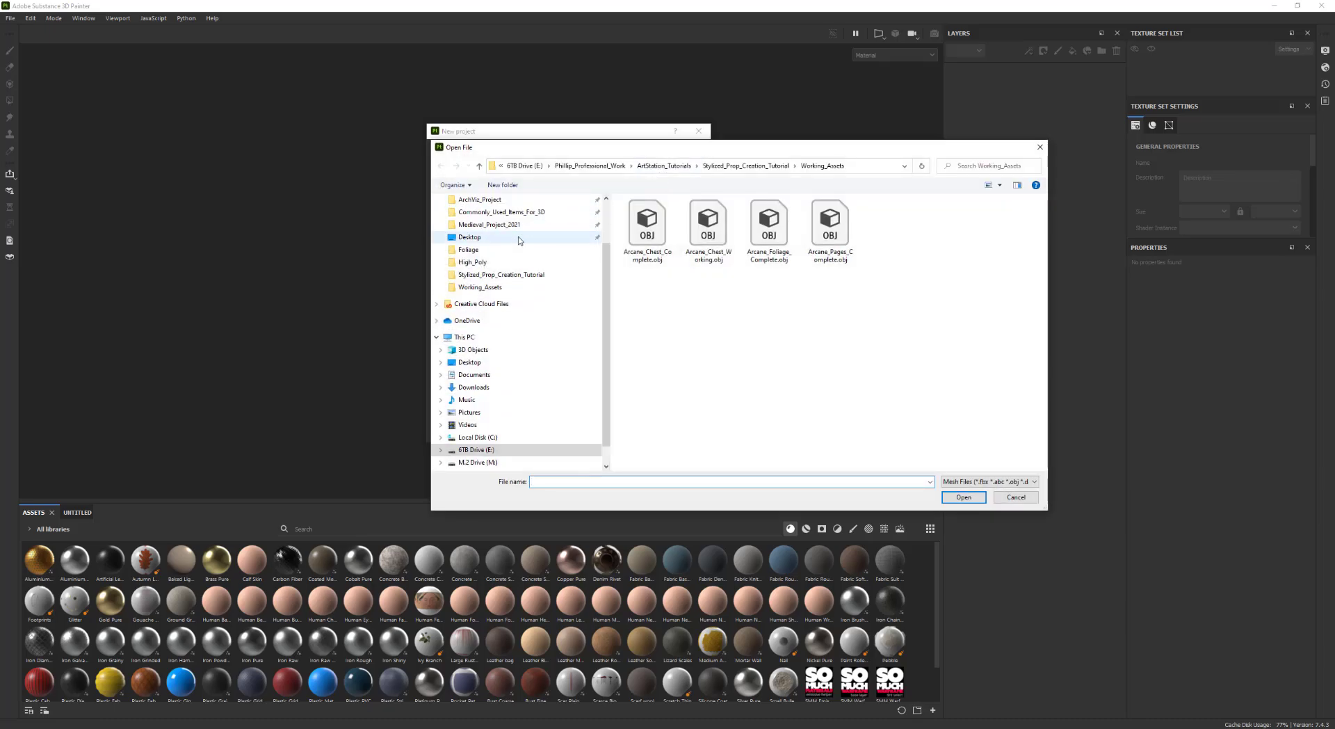
scroll(527, 272, up, 2)
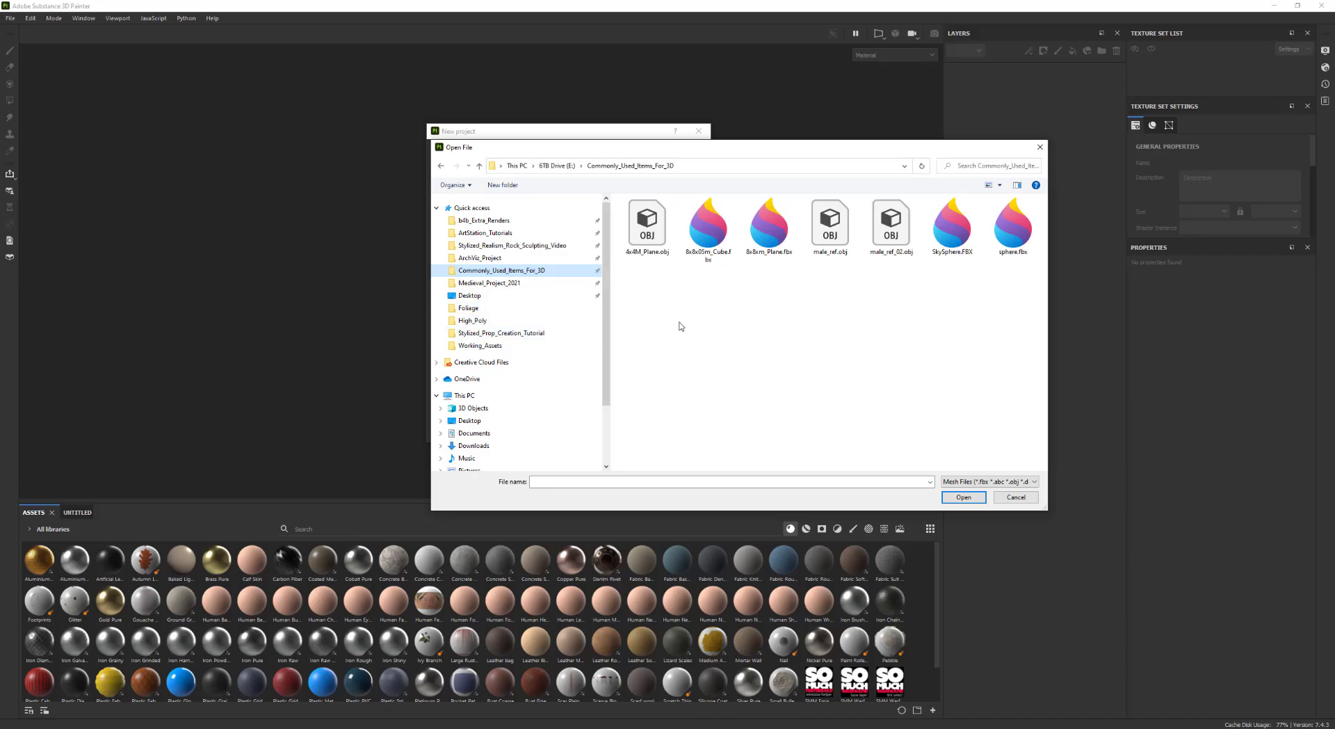
click(647, 224)
click(963, 498)
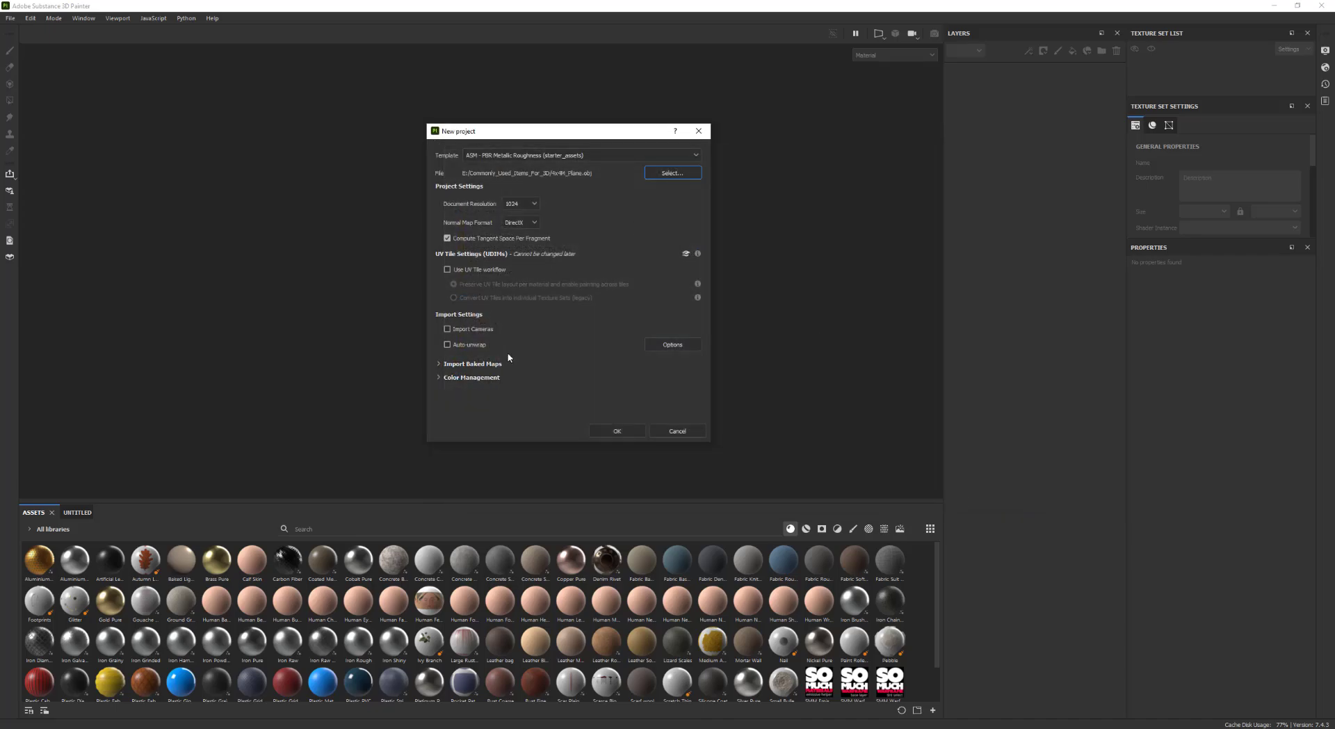
Import the Foliage curvature, diffuse, ID and normal textures as baked maps and create the project
click(439, 364)
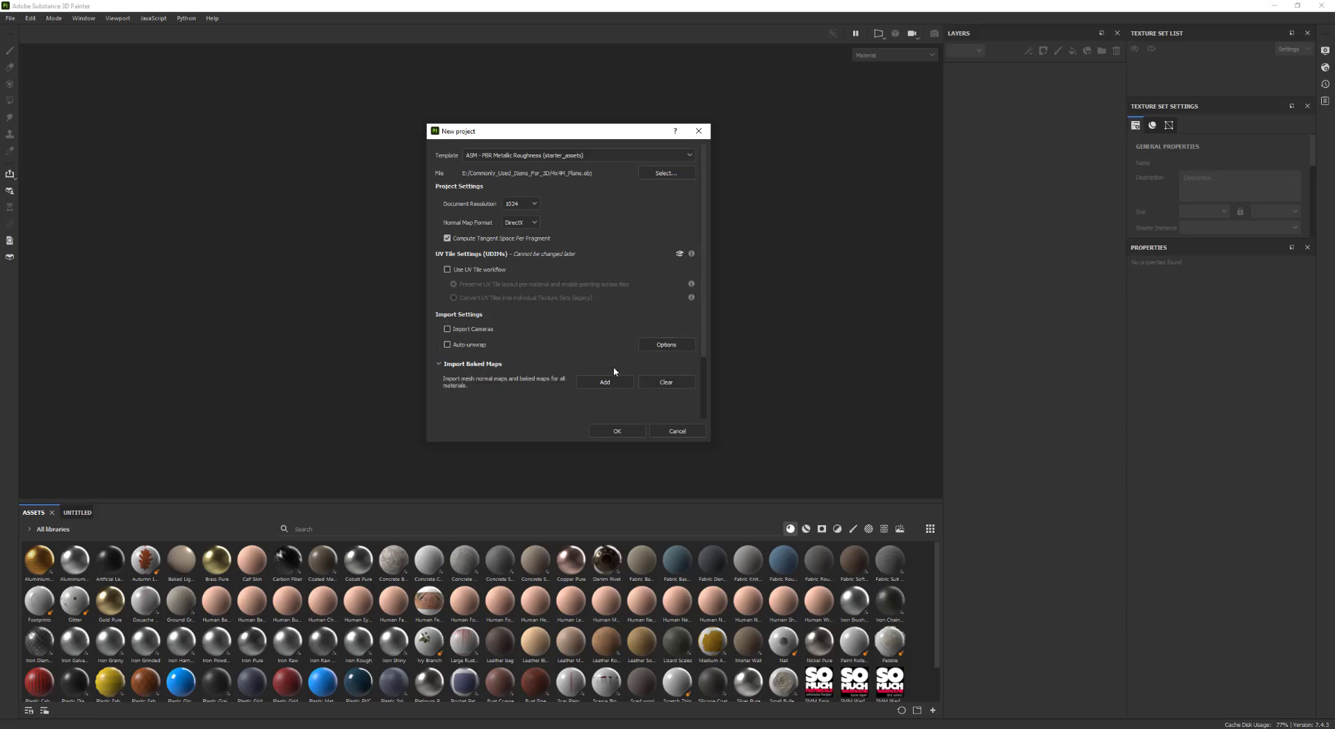
click(604, 381)
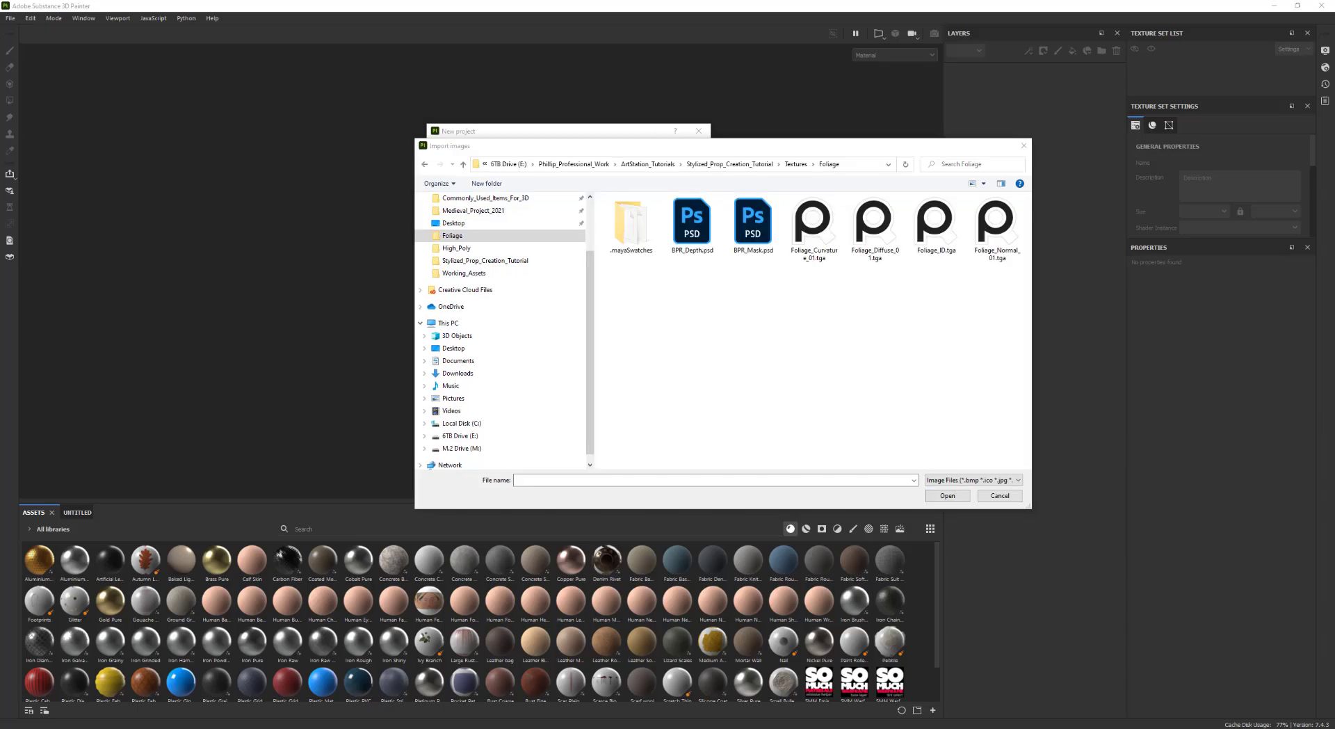
drag(810, 293, 1008, 270)
click(939, 495)
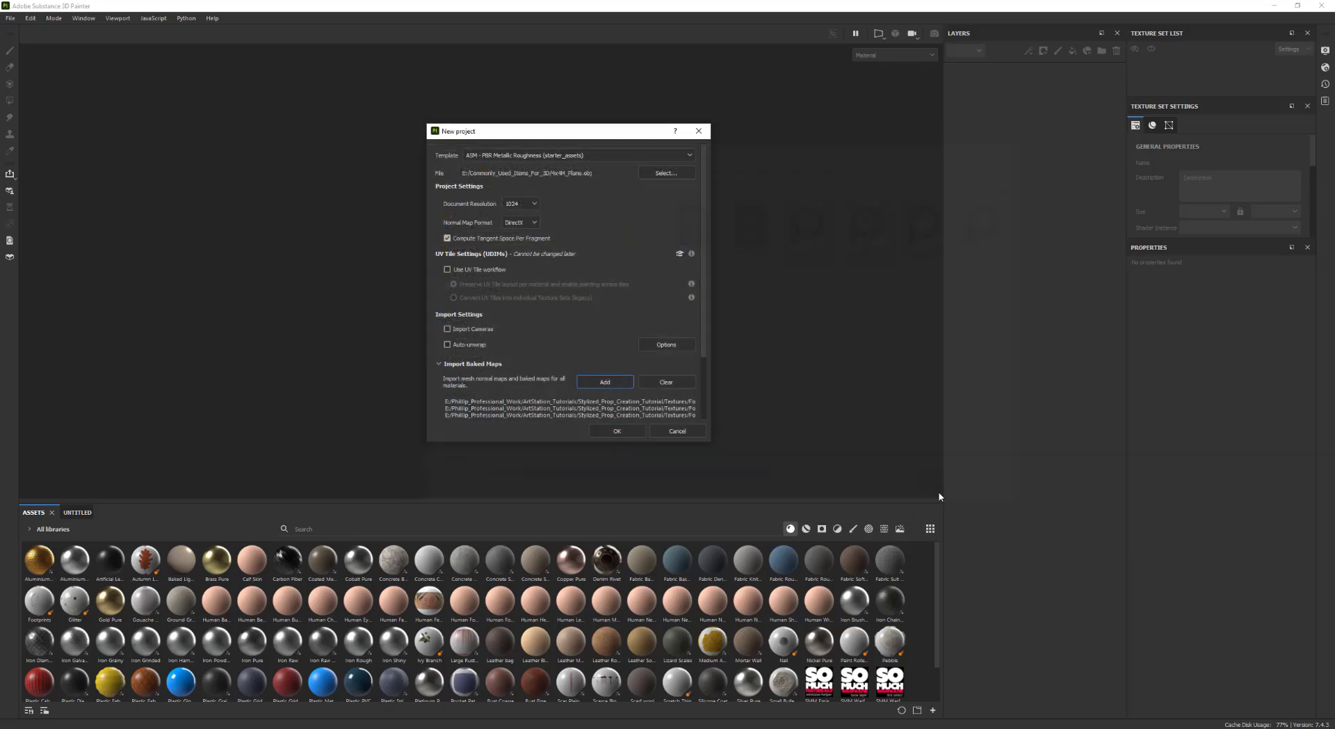
click(616, 431)
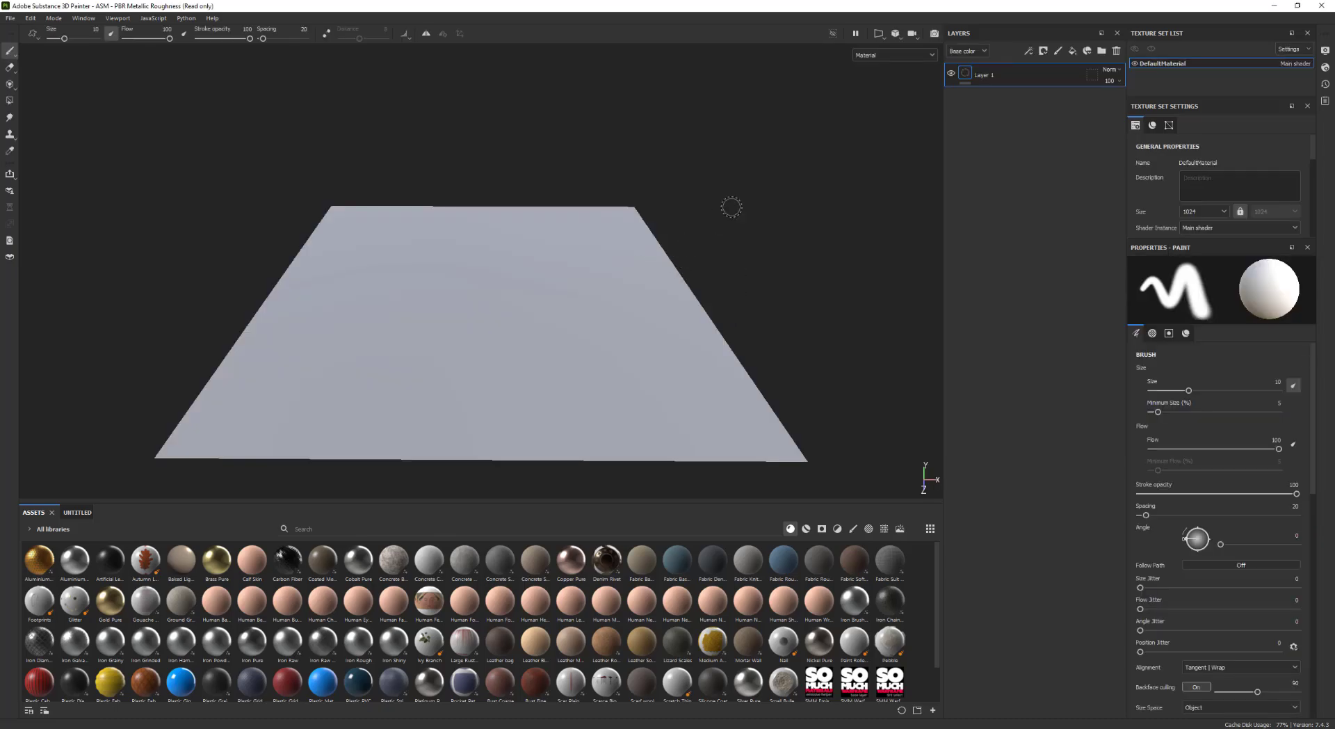
Rename the texture set to Foliage_A
mouse_move(730, 205)
alt+mouse_down()
mouse_move(736, 244)
mouse_move(669, 294)
mouse_move(749, 337)
mouse_move(787, 302)
alt+mouse_up()
double_click(1176, 64)
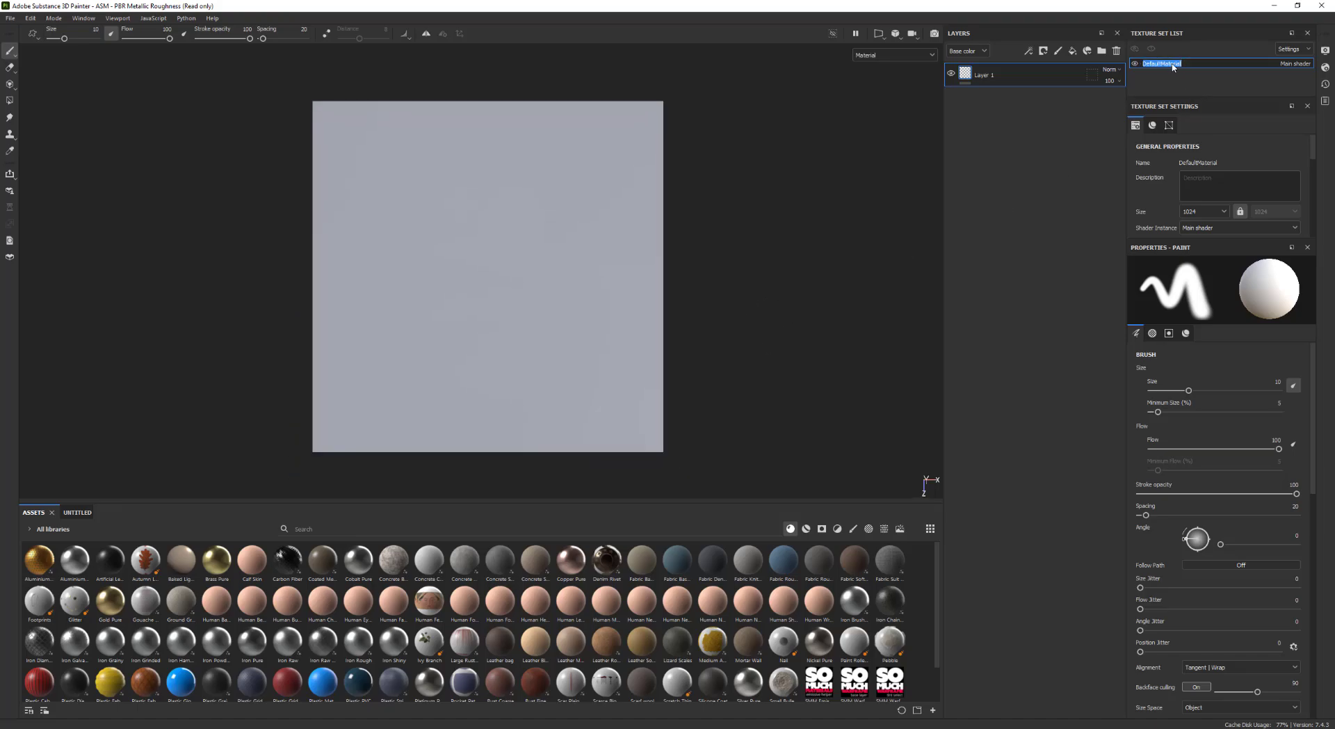
key(BackSpace)
alt+middle_drag(756, 251, 756, 246)
Assign Foliage_Normal_01 as the texture set's normal mesh map
scroll(1220, 212, down, 6)
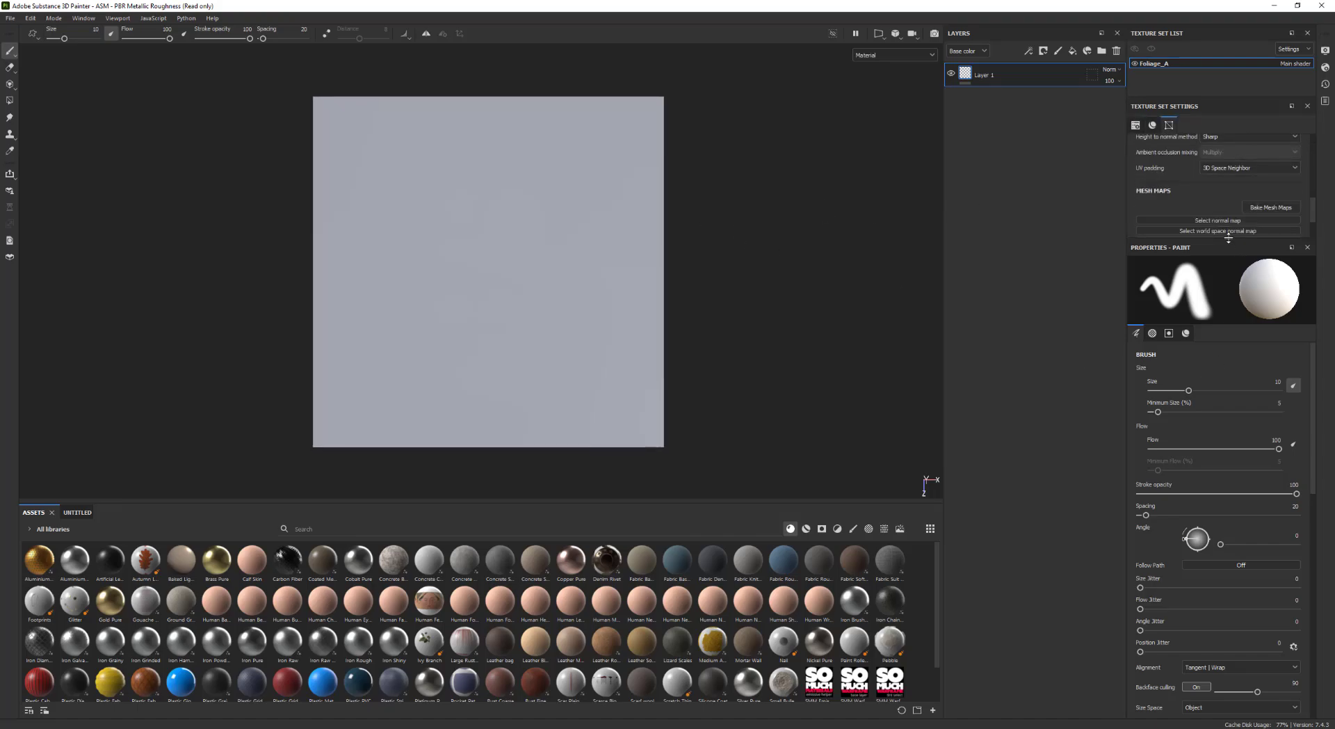
drag(1234, 240, 1240, 326)
click(1203, 223)
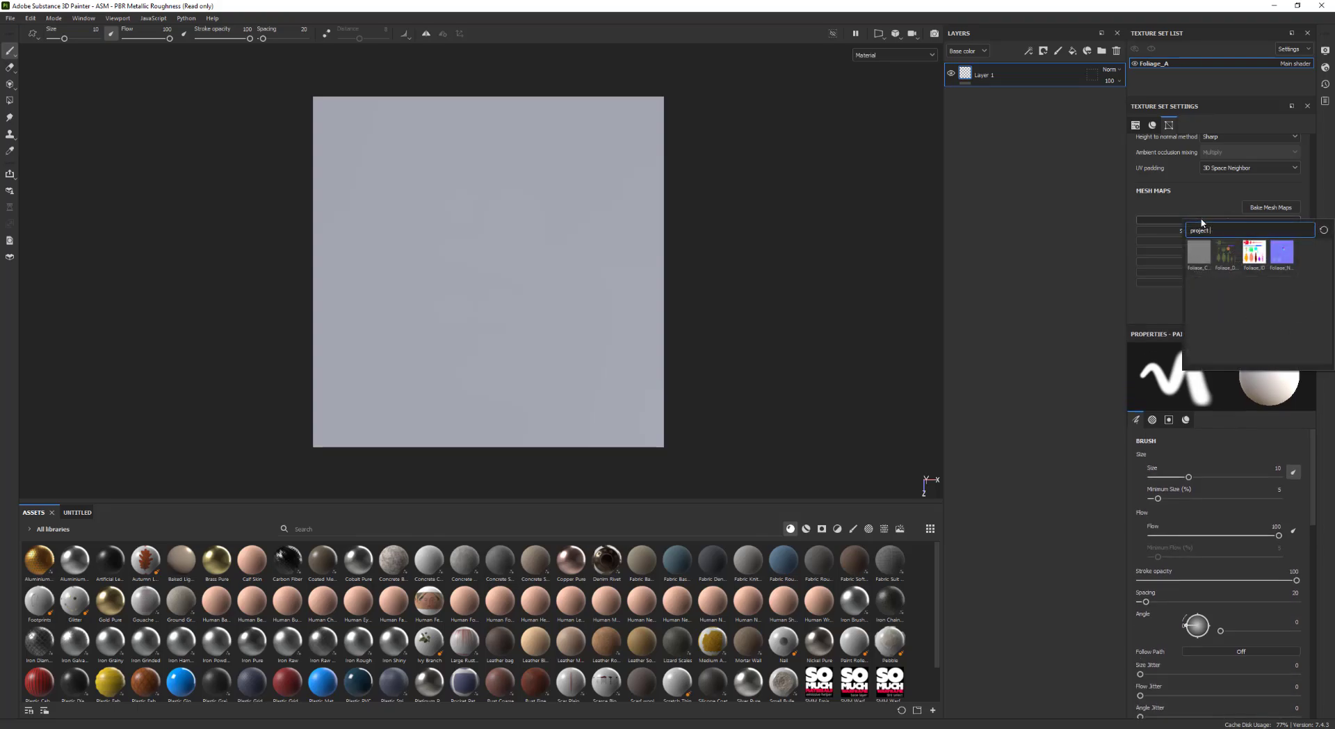
click(1282, 255)
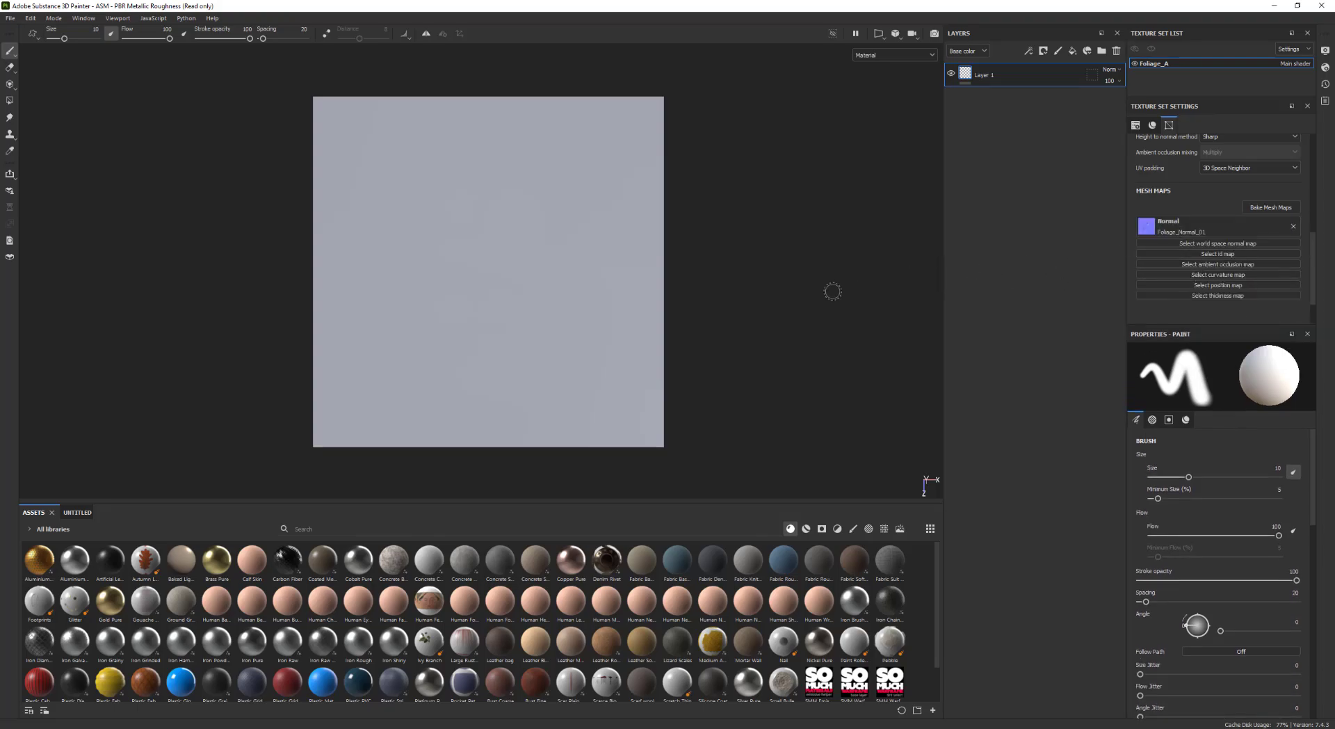
Assign Foliage_ID as the texture set's ID mesh map
mouse_move(833, 291)
alt+mouse_down()
mouse_move(819, 274)
mouse_move(813, 284)
alt+mouse_up()
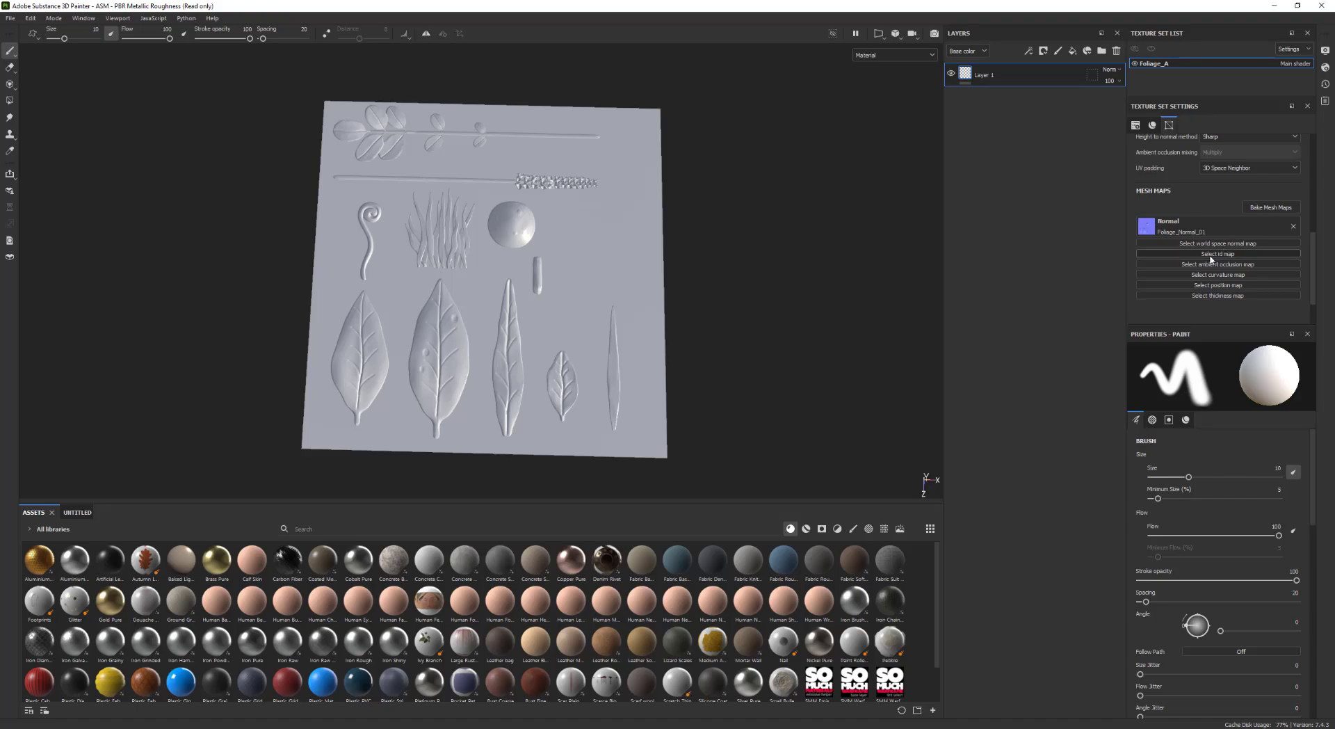
click(1211, 254)
click(1244, 287)
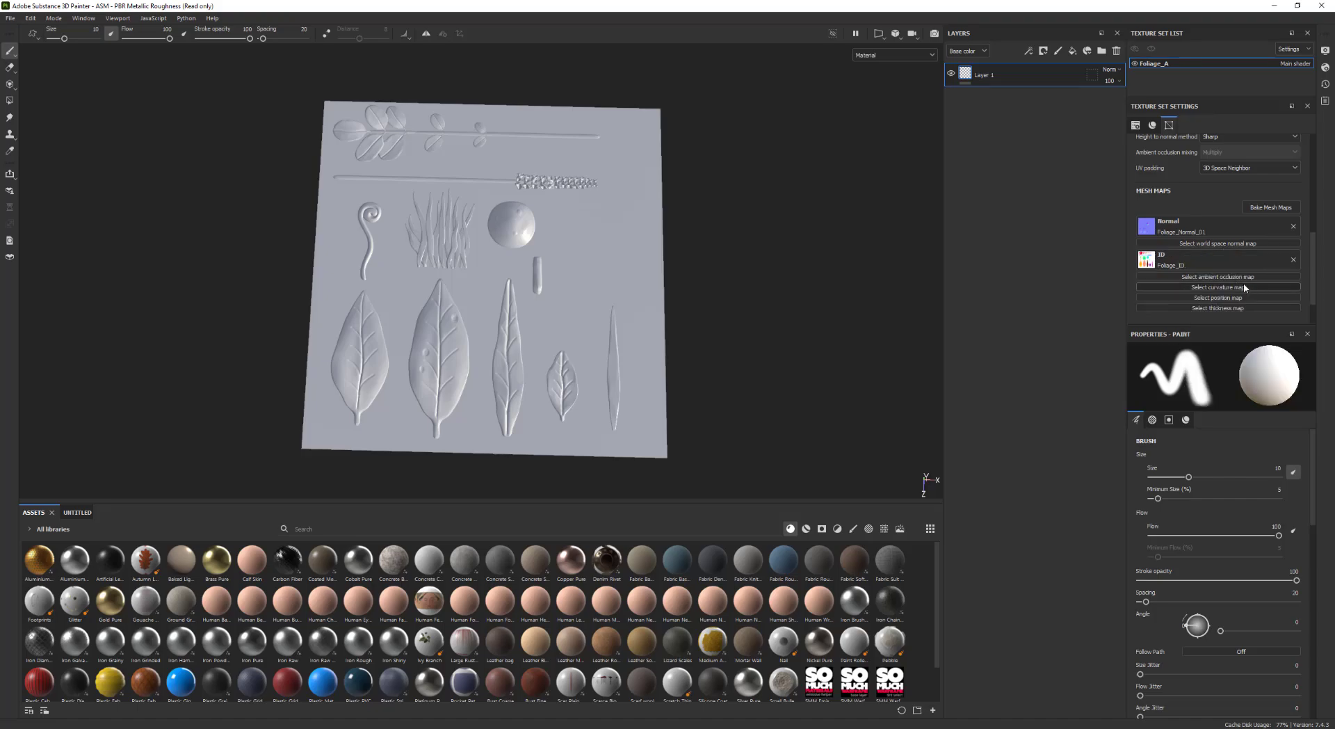
Assign Foliage_Curvature_01 as the texture set's curvature mesh map
click(1198, 287)
click(1231, 316)
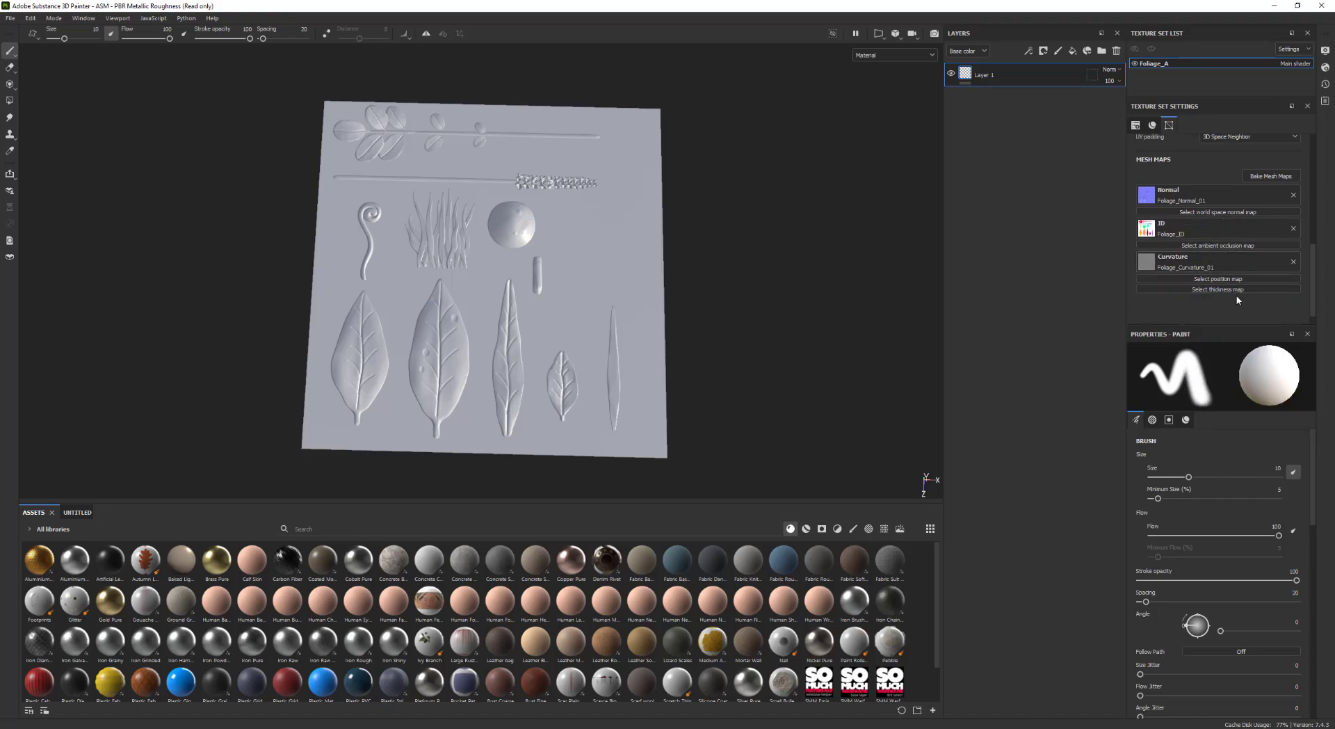
Orbit and zoom around the plane to inspect the normal-mapped foliage relief
scroll(1237, 292, down, 2)
alt+drag(807, 249, 820, 365)
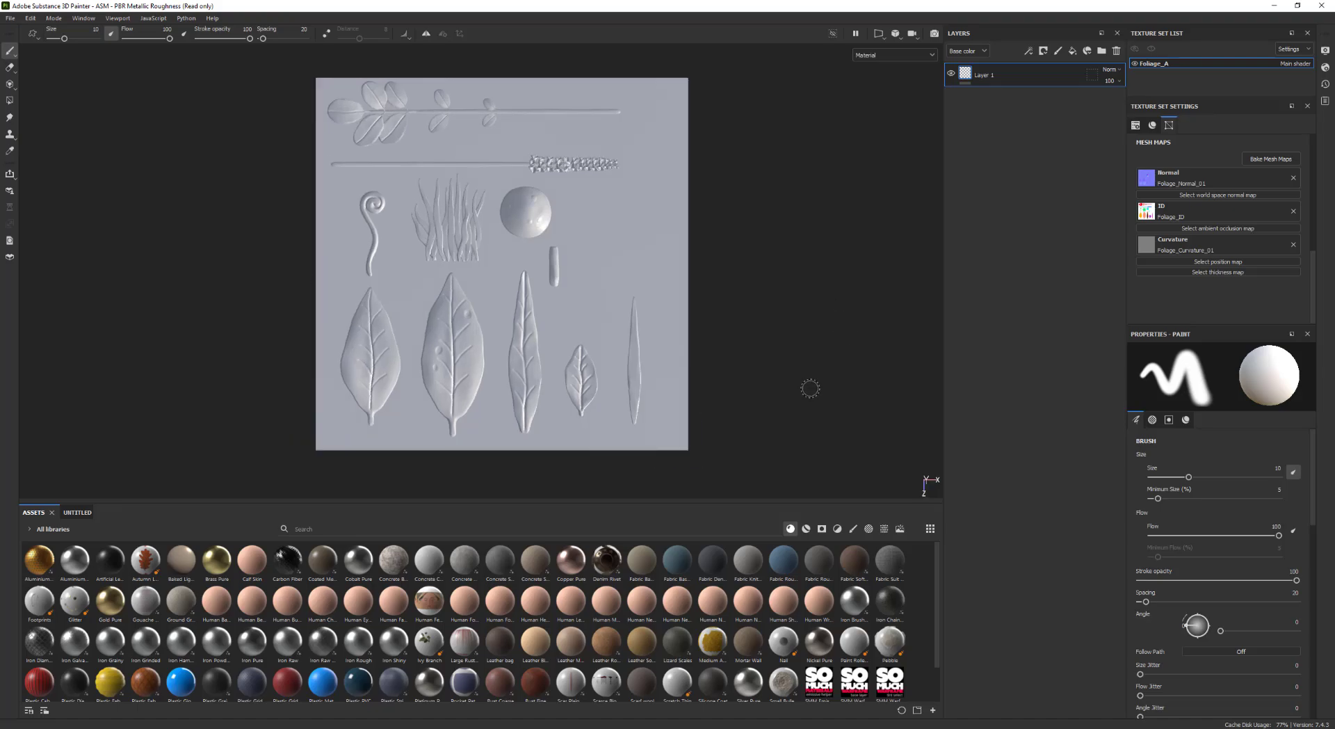
alt+middle_drag(683, 282, 694, 301)
mouse_move(695, 303)
alt+right_down()
mouse_move(711, 307)
mouse_move(699, 312)
alt+right_up()
alt+middle_drag(699, 312, 689, 293)
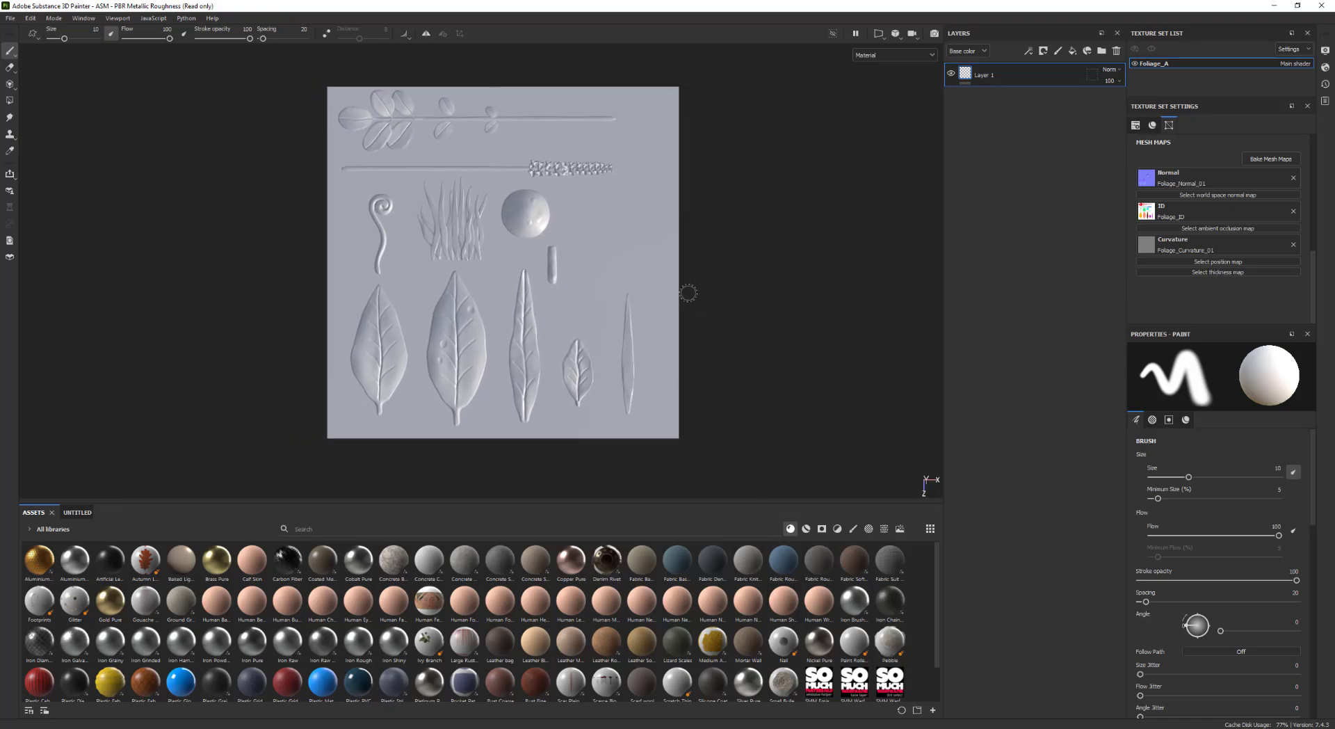
drag(611, 506, 612, 537)
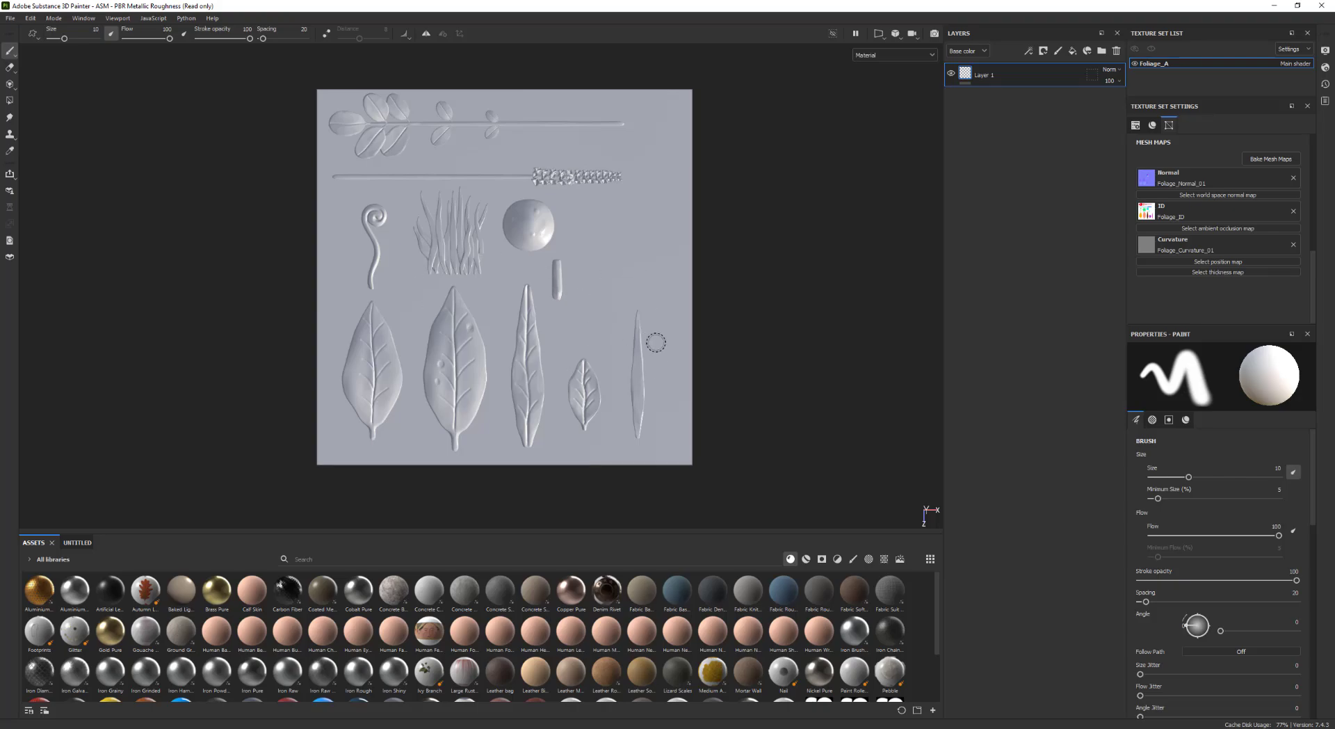
alt+drag(672, 309, 712, 316)
mouse_move(713, 316)
shift+right_down()
mouse_move(677, 316)
mouse_move(696, 318)
shift+right_up()
mouse_move(726, 318)
alt+mouse_down()
mouse_move(781, 375)
mouse_move(724, 327)
alt+mouse_up()
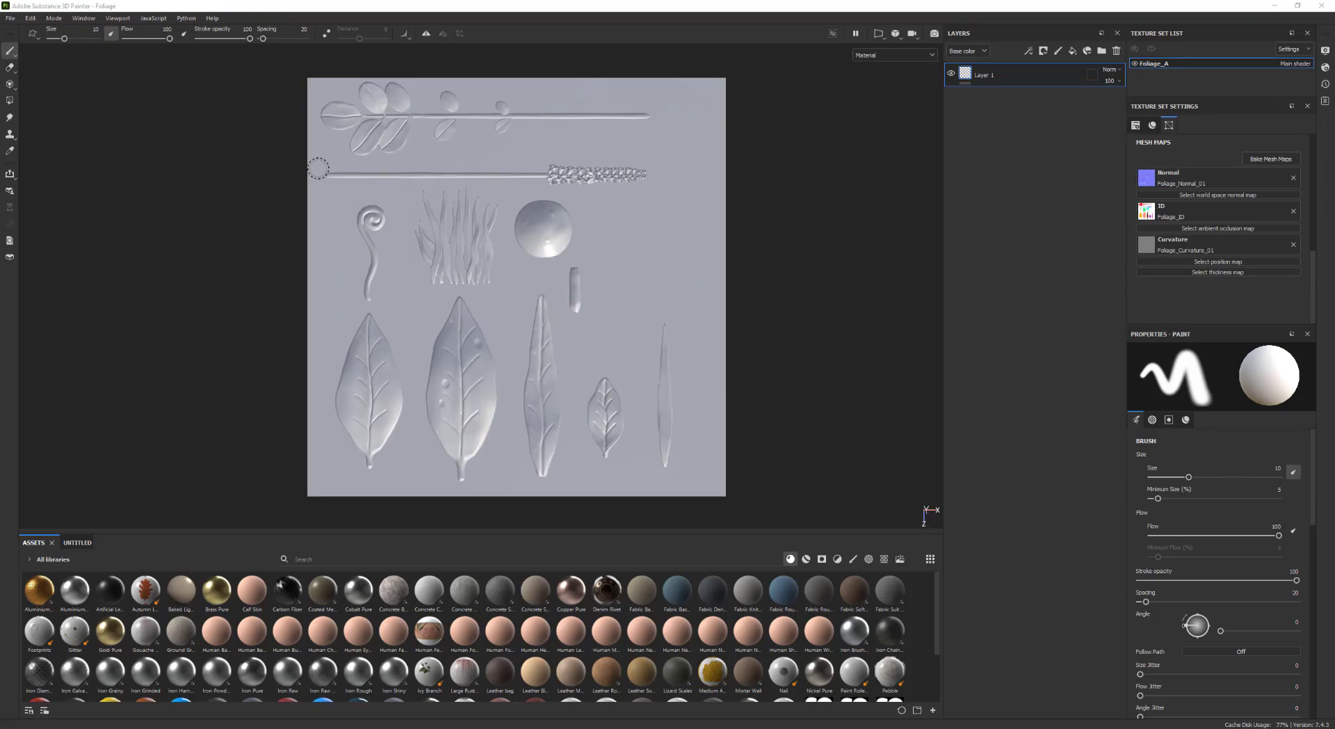
alt+middle_drag(476, 279, 514, 280)
alt+right_drag(536, 290, 557, 279)
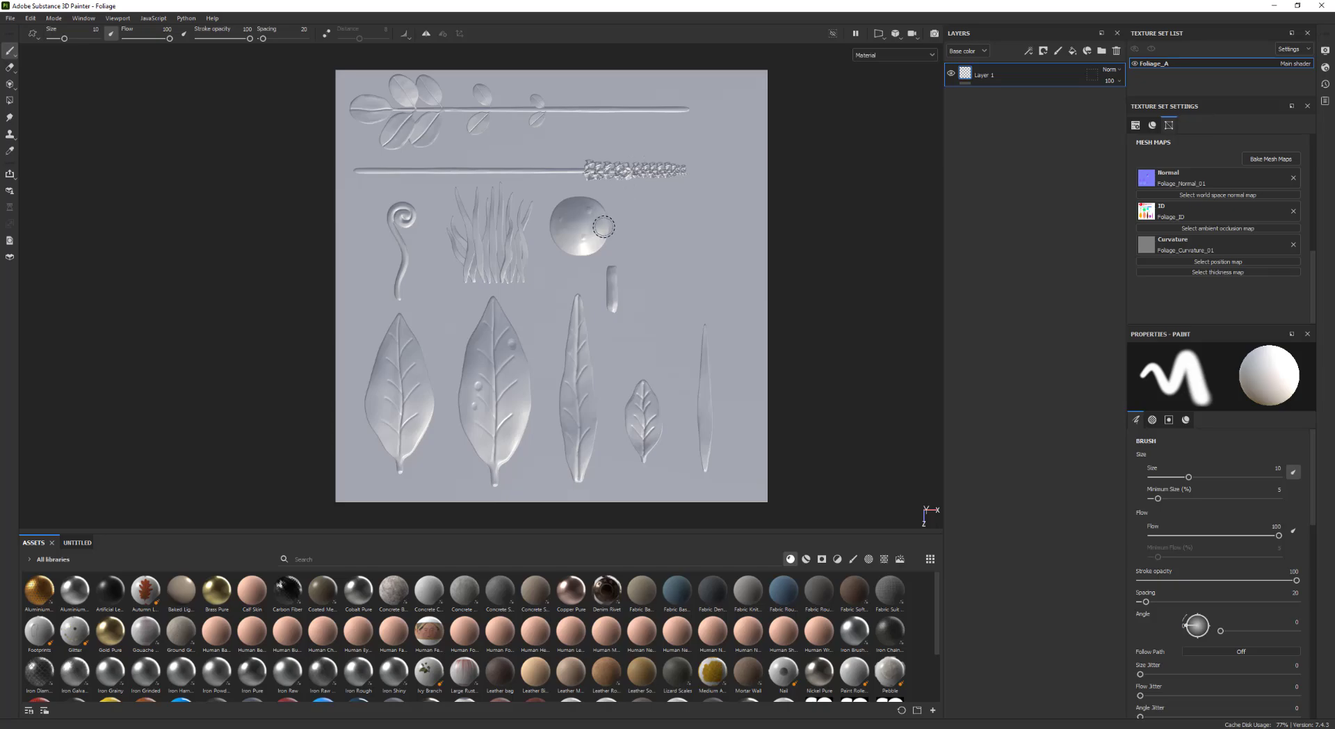
alt+middle_drag(610, 276, 549, 272)
alt+right_drag(549, 272, 591, 313)
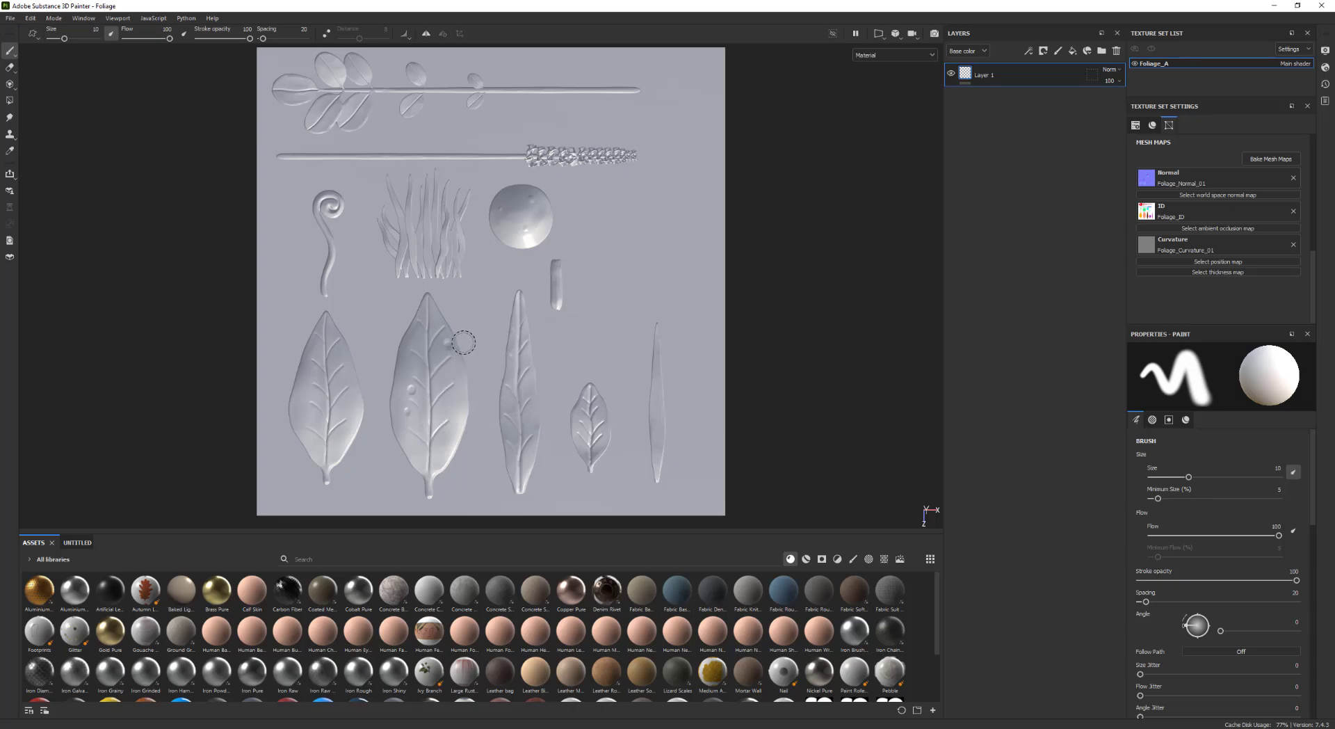
scroll(482, 314, down, 1)
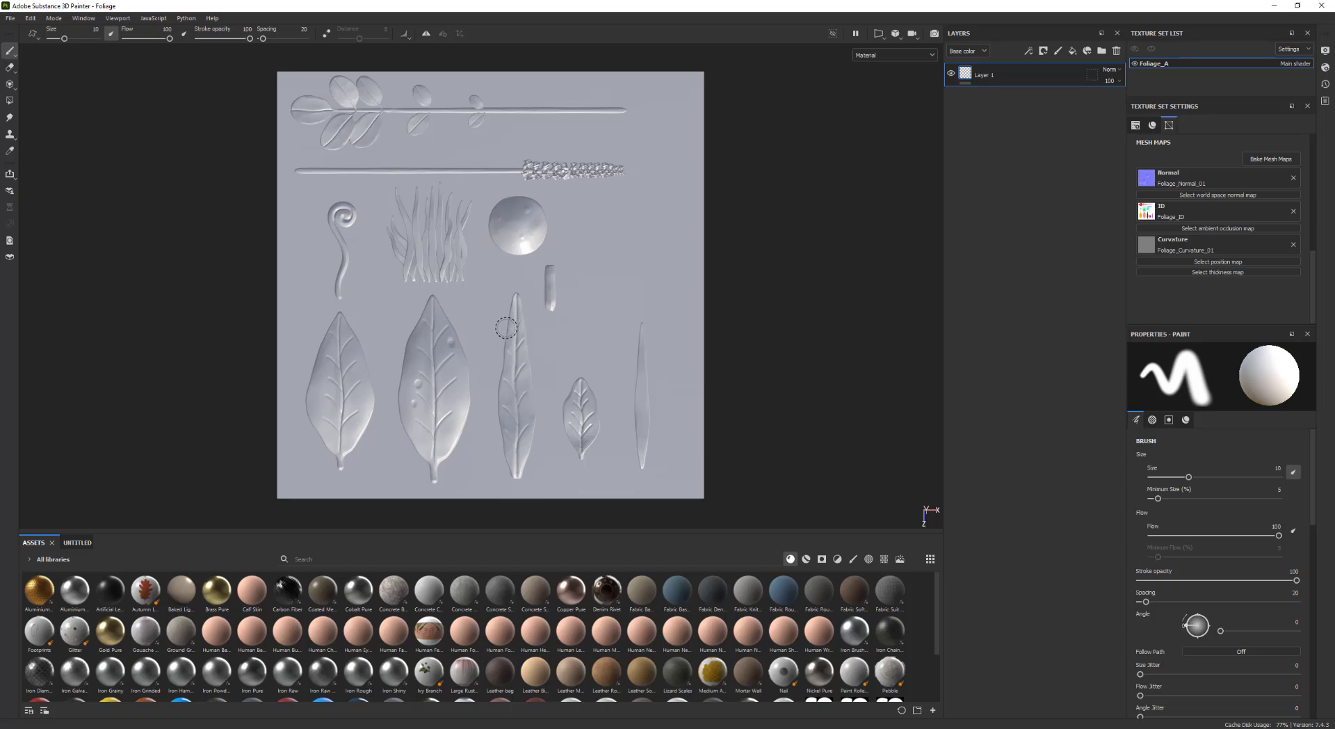
key(alt)
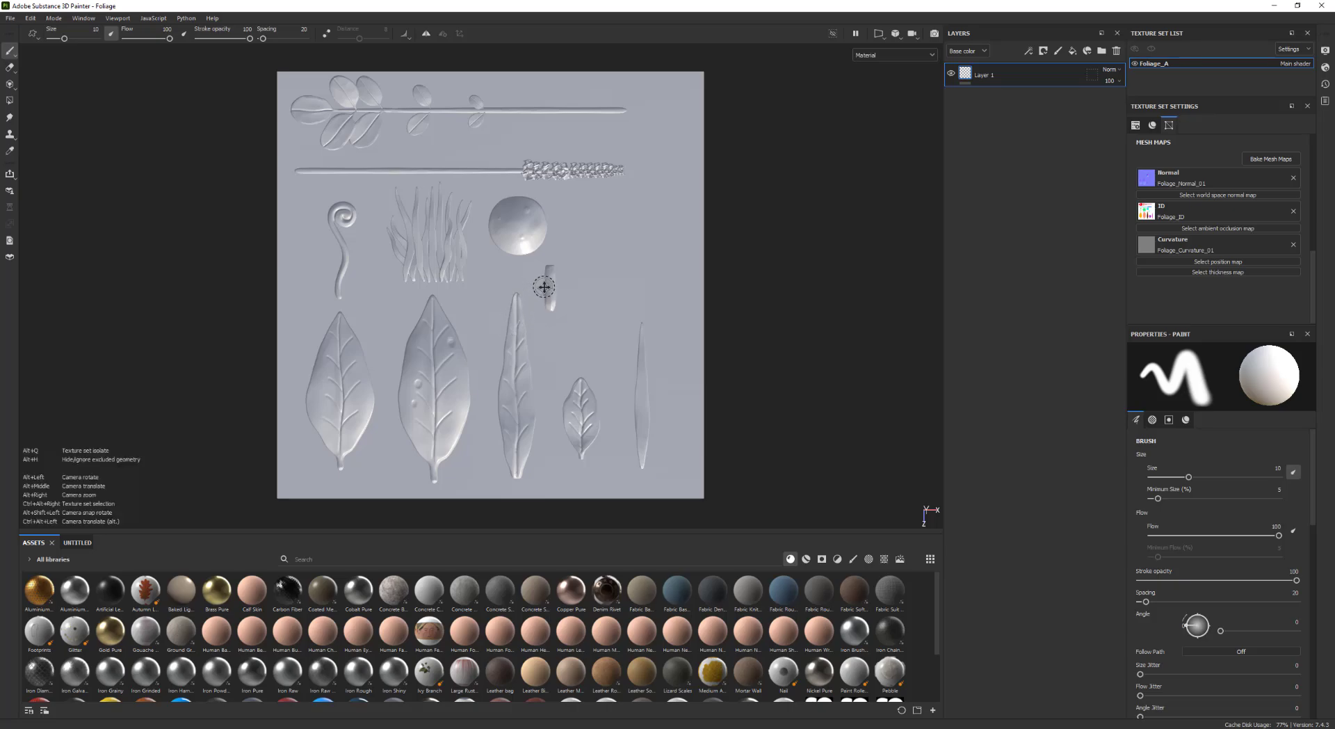
Delete the default paint layer
alt+middle_drag(544, 286, 557, 300)
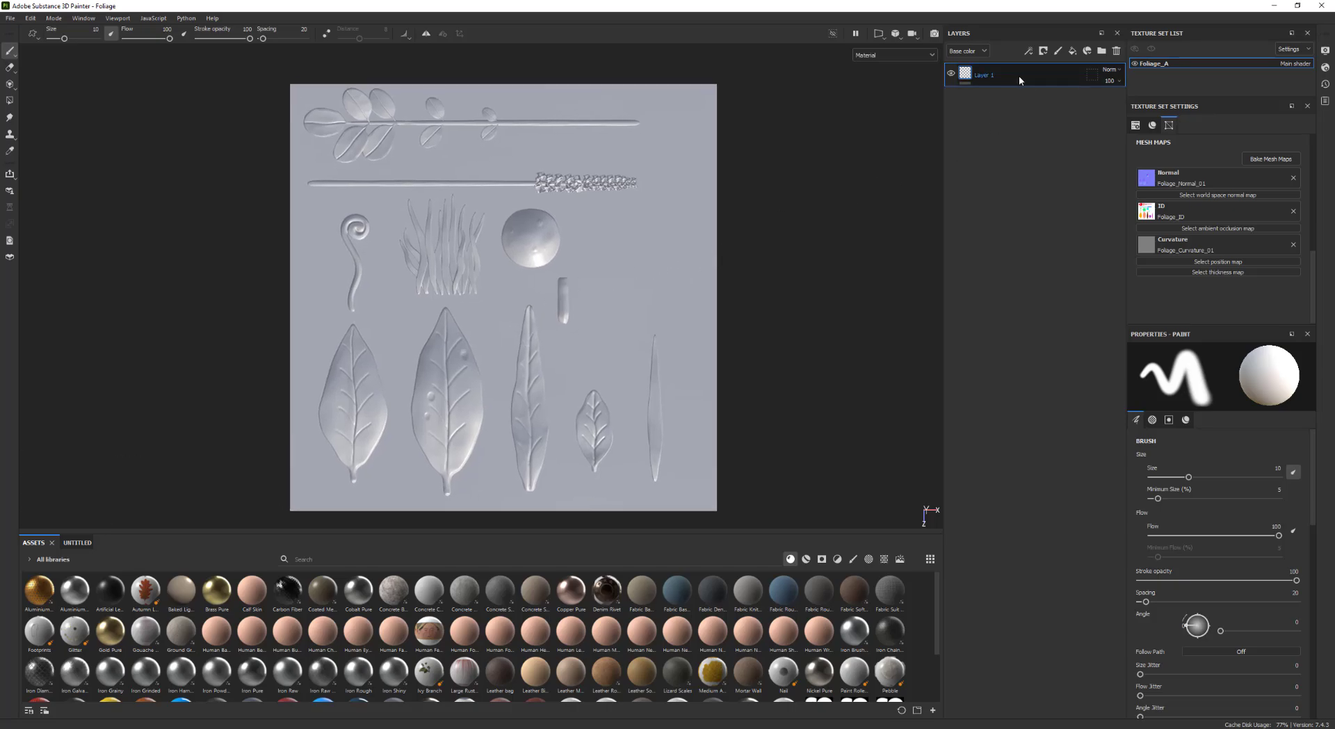
key(Delete)
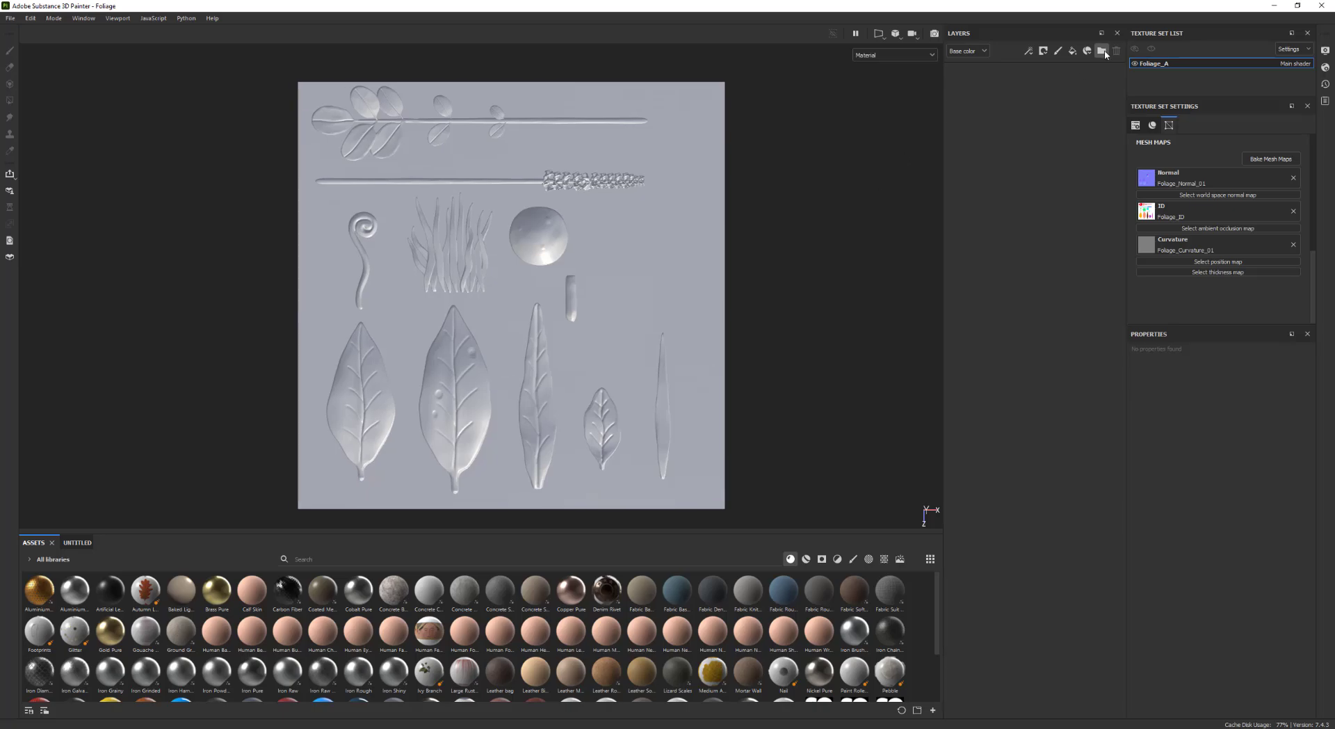
Create a new layer folder and name it Leaf_01
click(1101, 51)
double_click(997, 75)
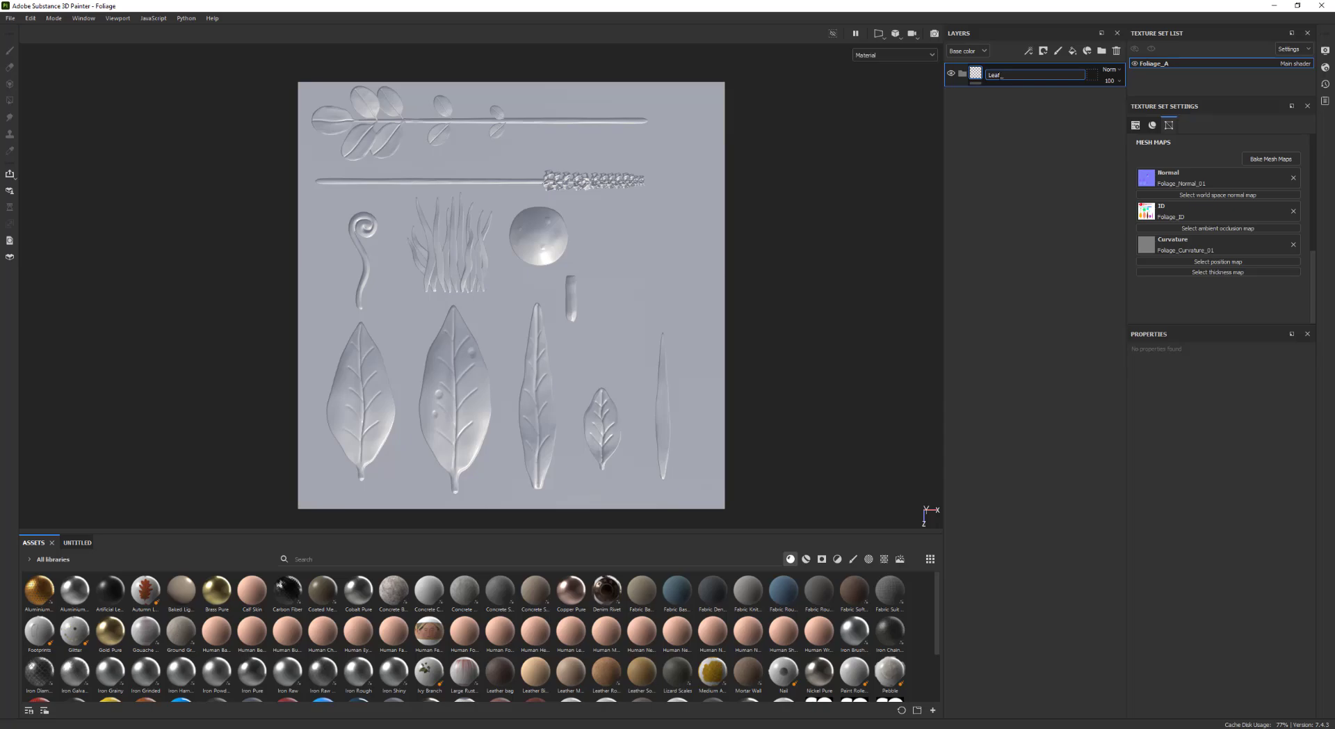
text(Leaf_01)
key(Return)
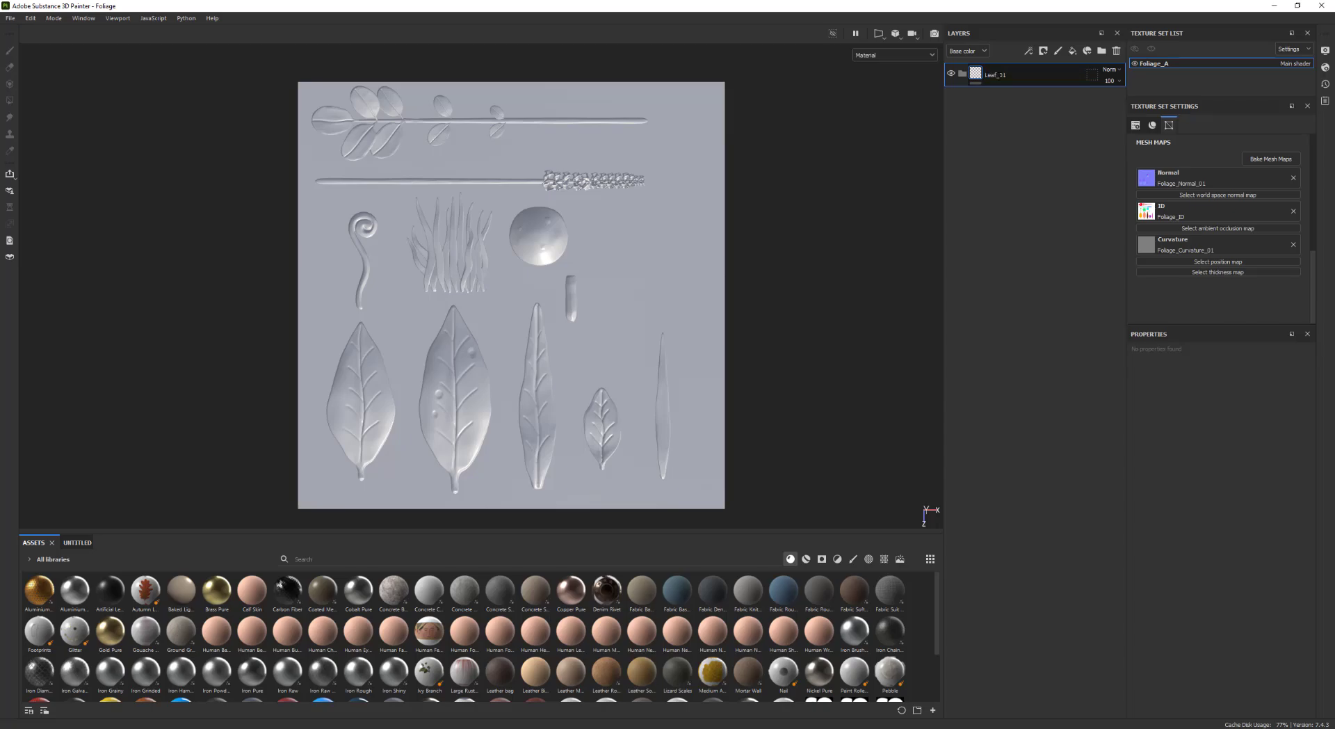
Mask the Leaf_01 folder with a color selection, picking the first large leaf's color from the ID map
right_click(1027, 81)
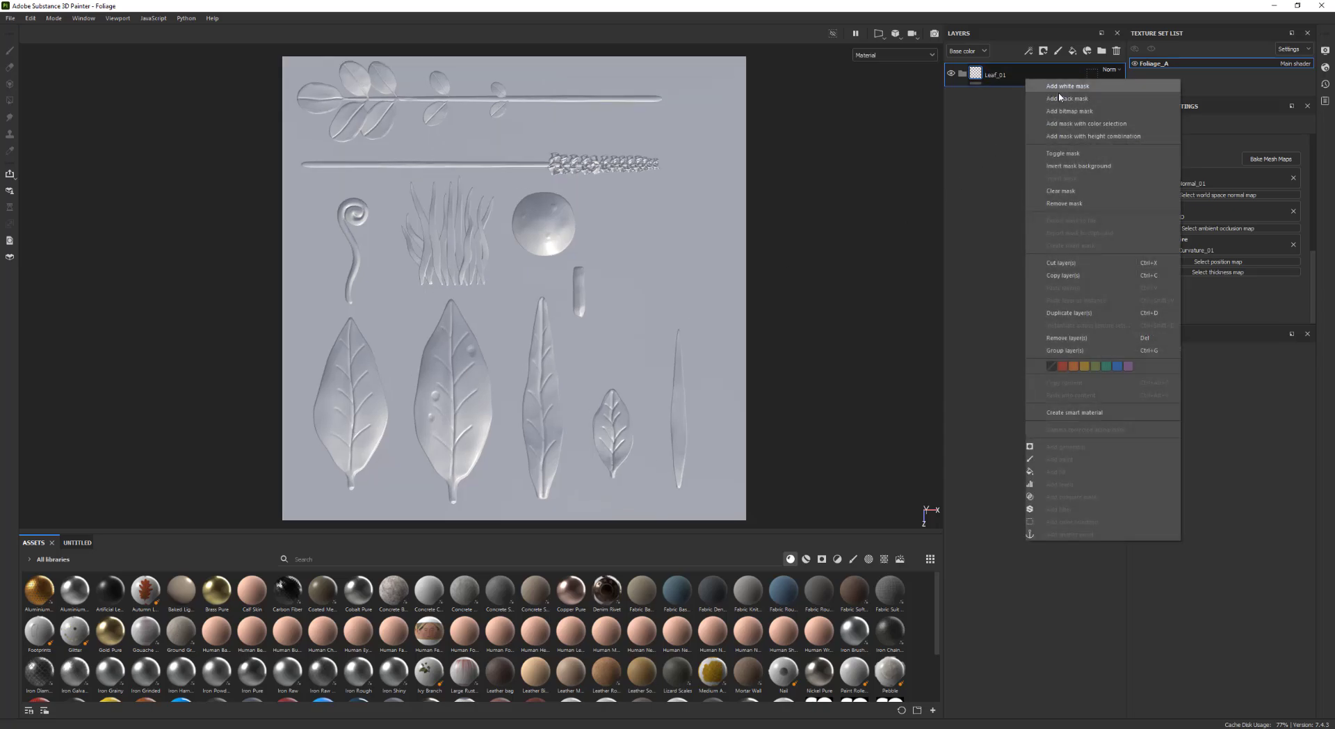
click(1065, 104)
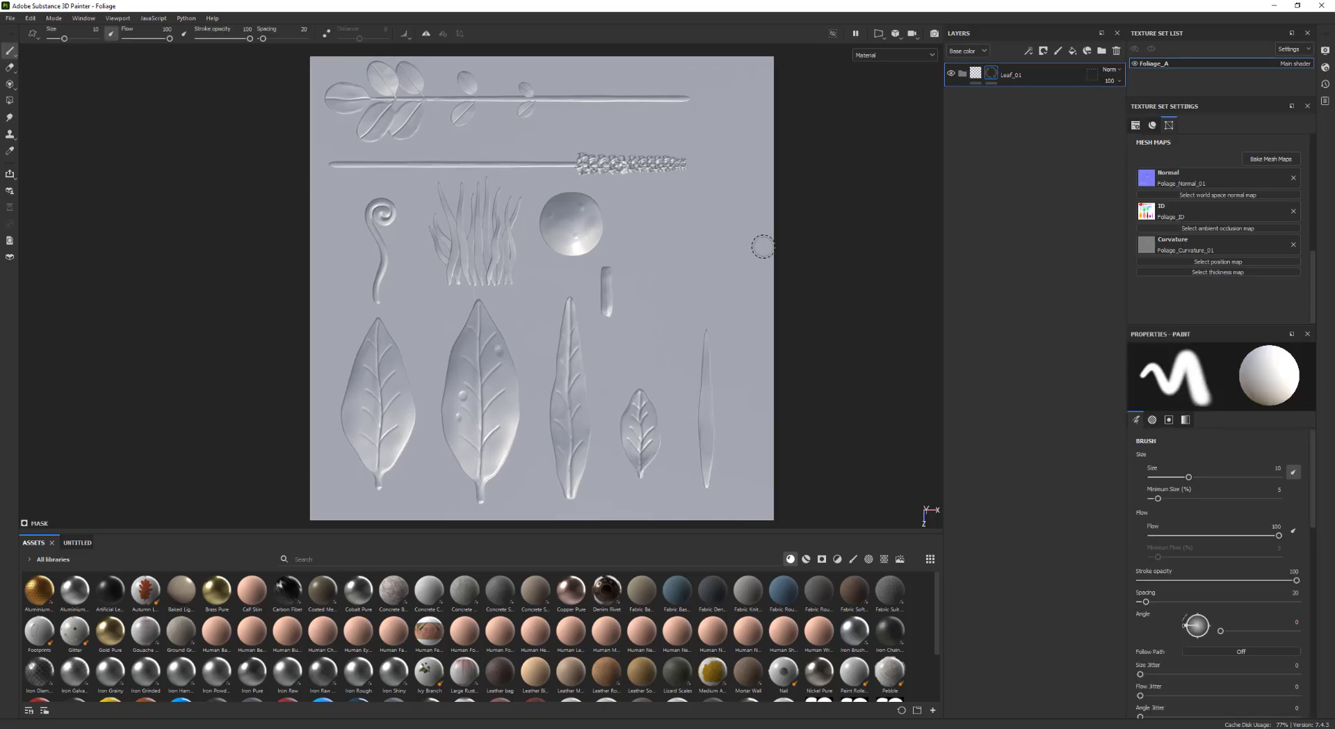
right_click(993, 76)
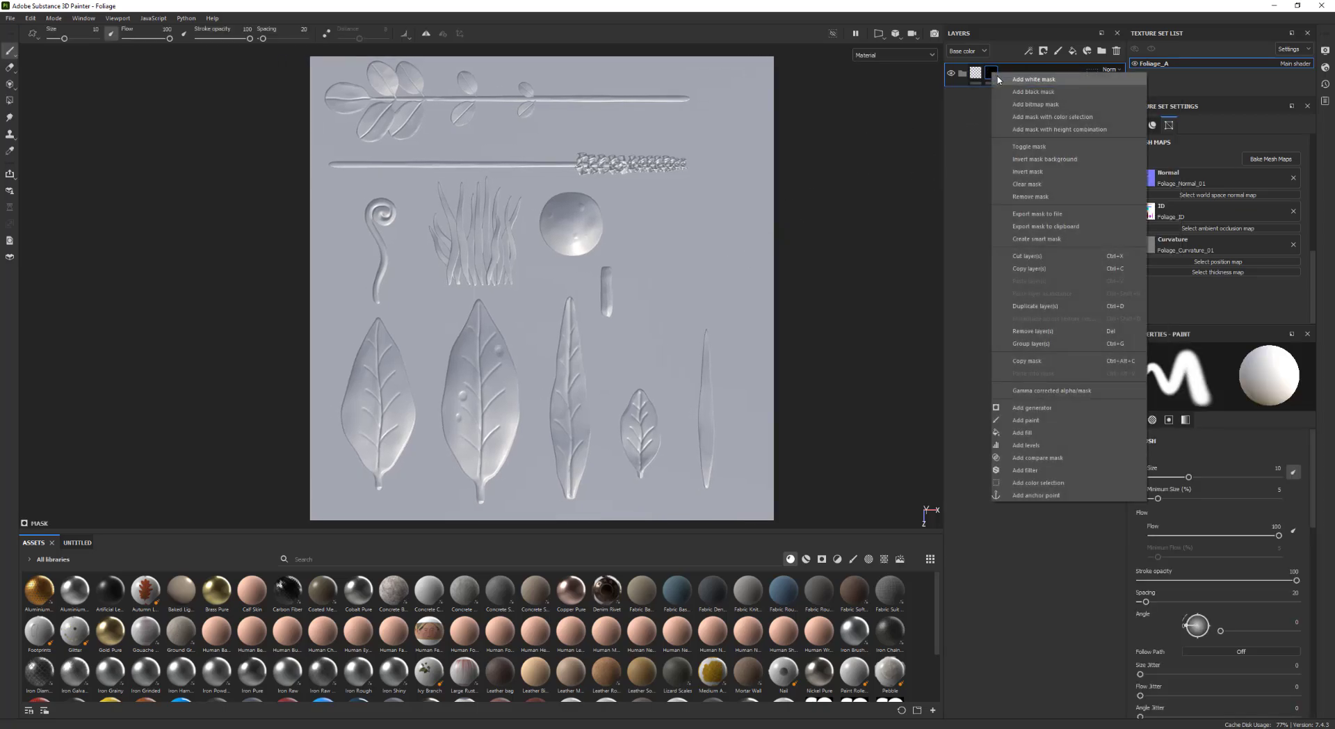
click(1051, 116)
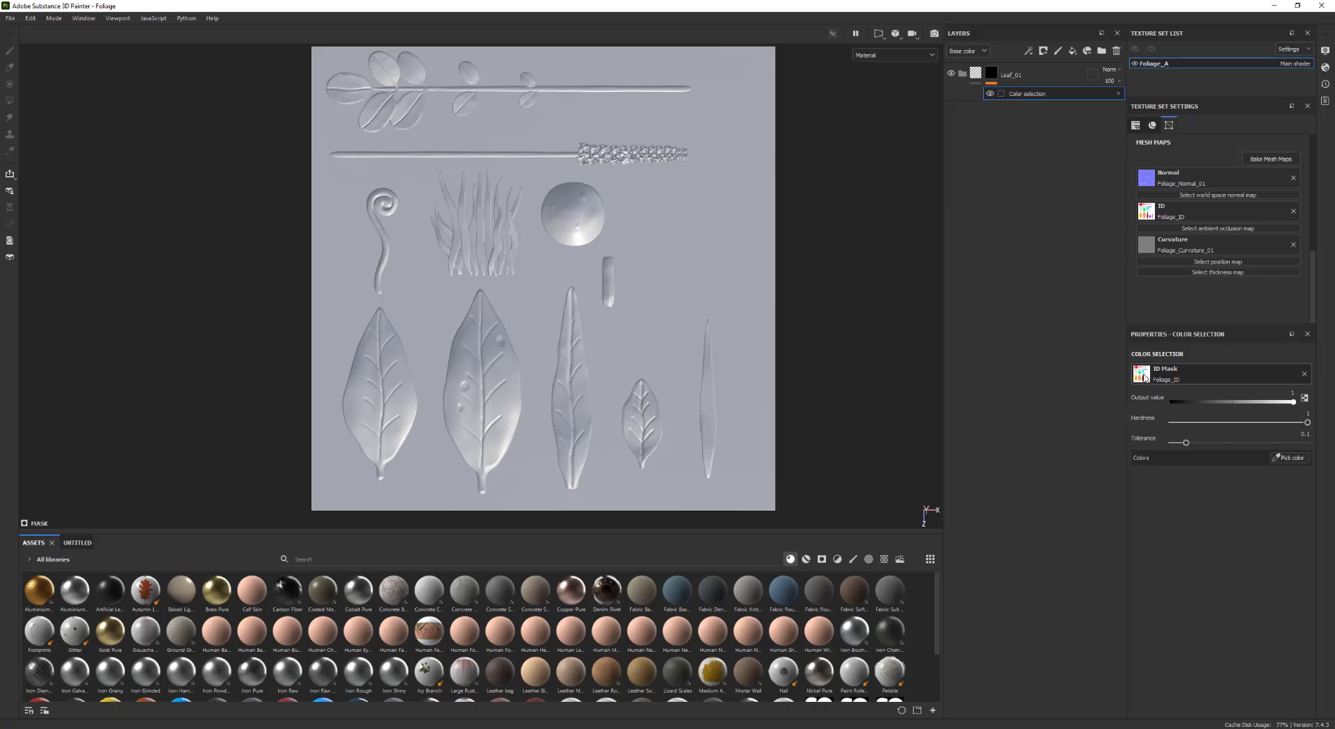
click(1292, 458)
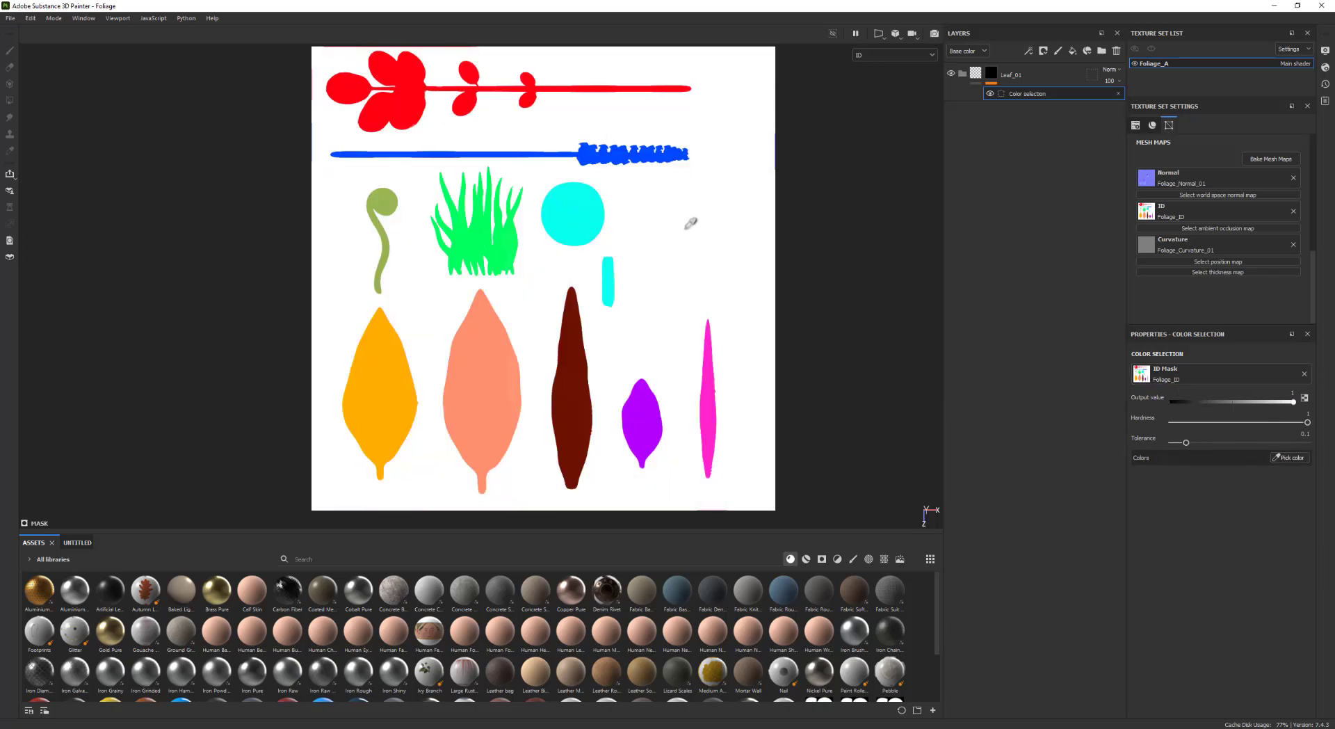
click(385, 381)
scroll(539, 280, up, 1)
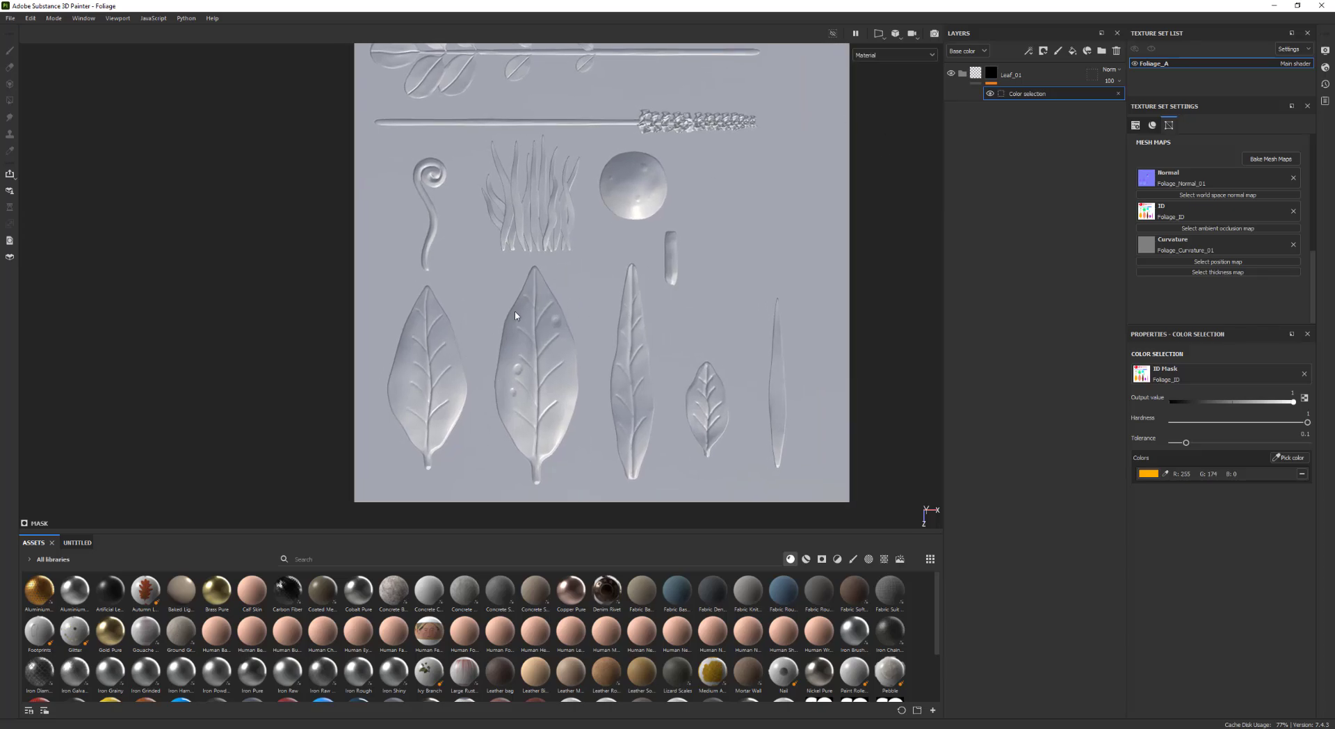
Add a fill layer and move it inside the Leaf_01 folder
middle_drag(607, 248, 578, 256)
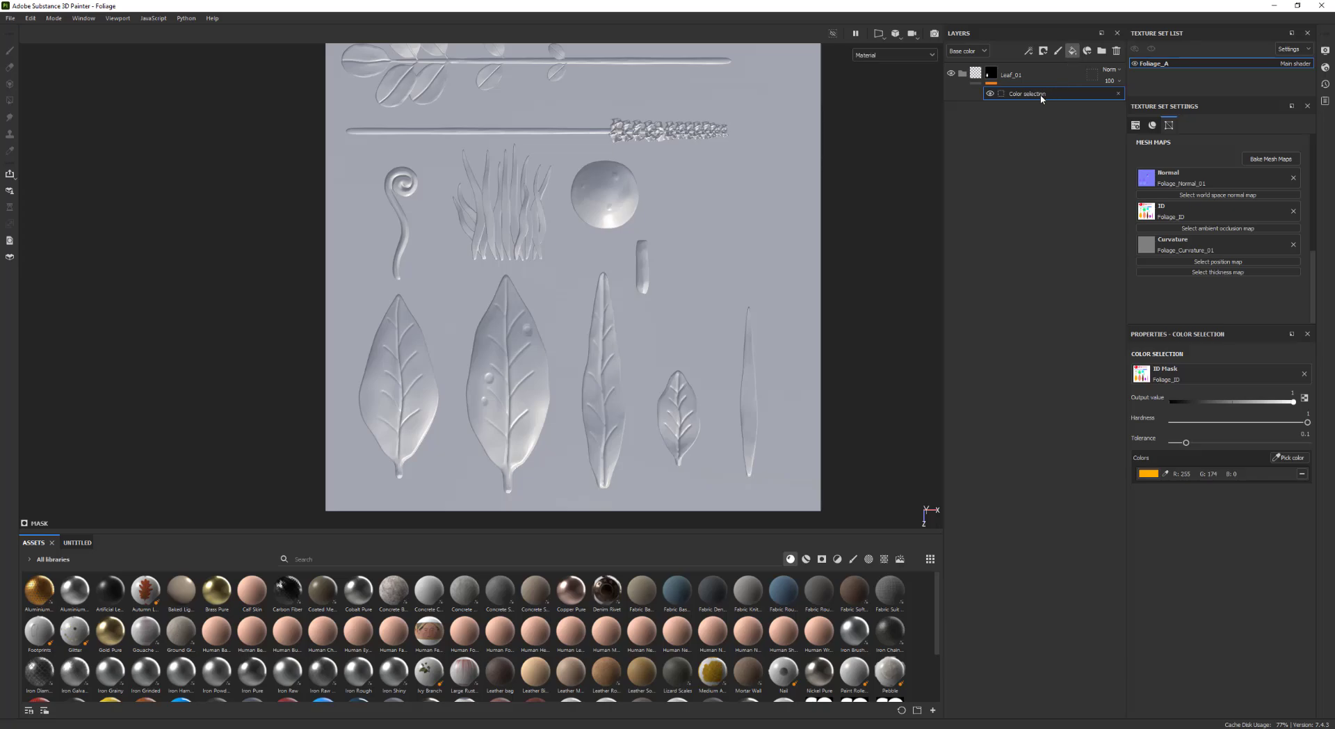
click(1072, 50)
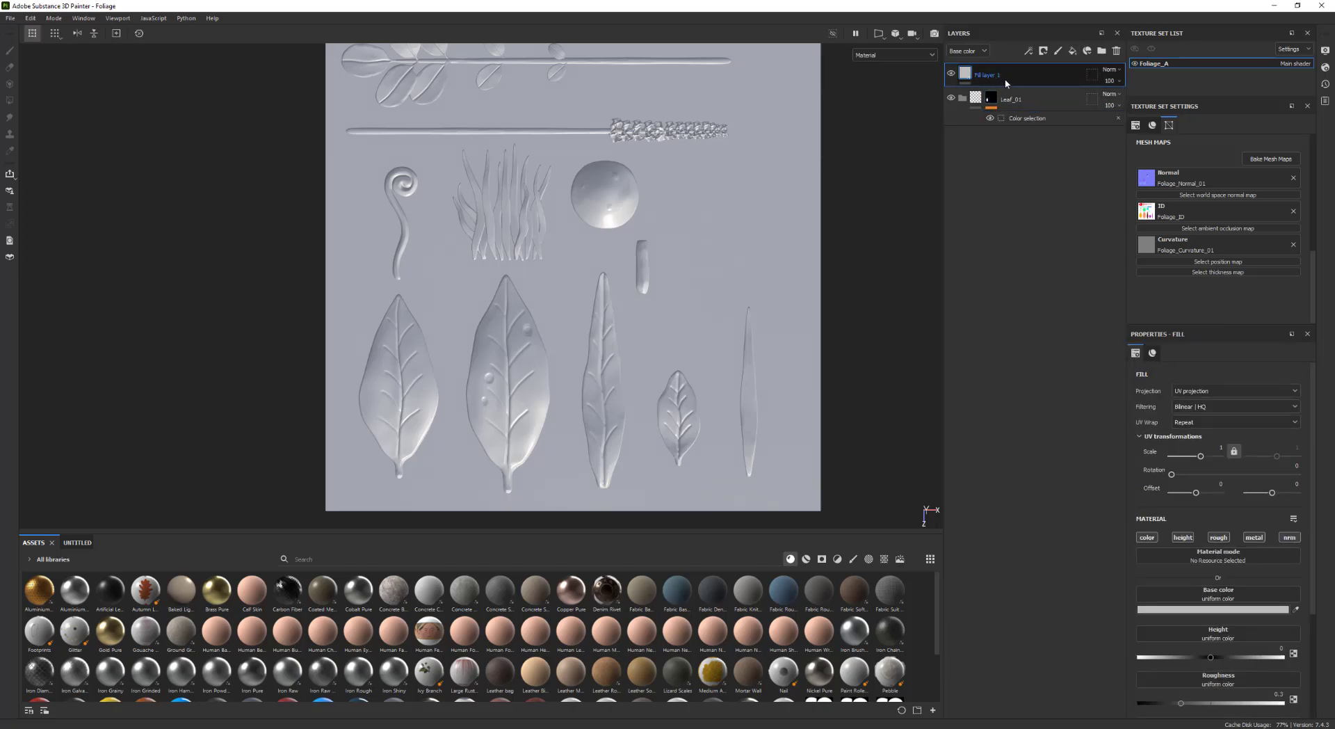
drag(1006, 82, 1008, 114)
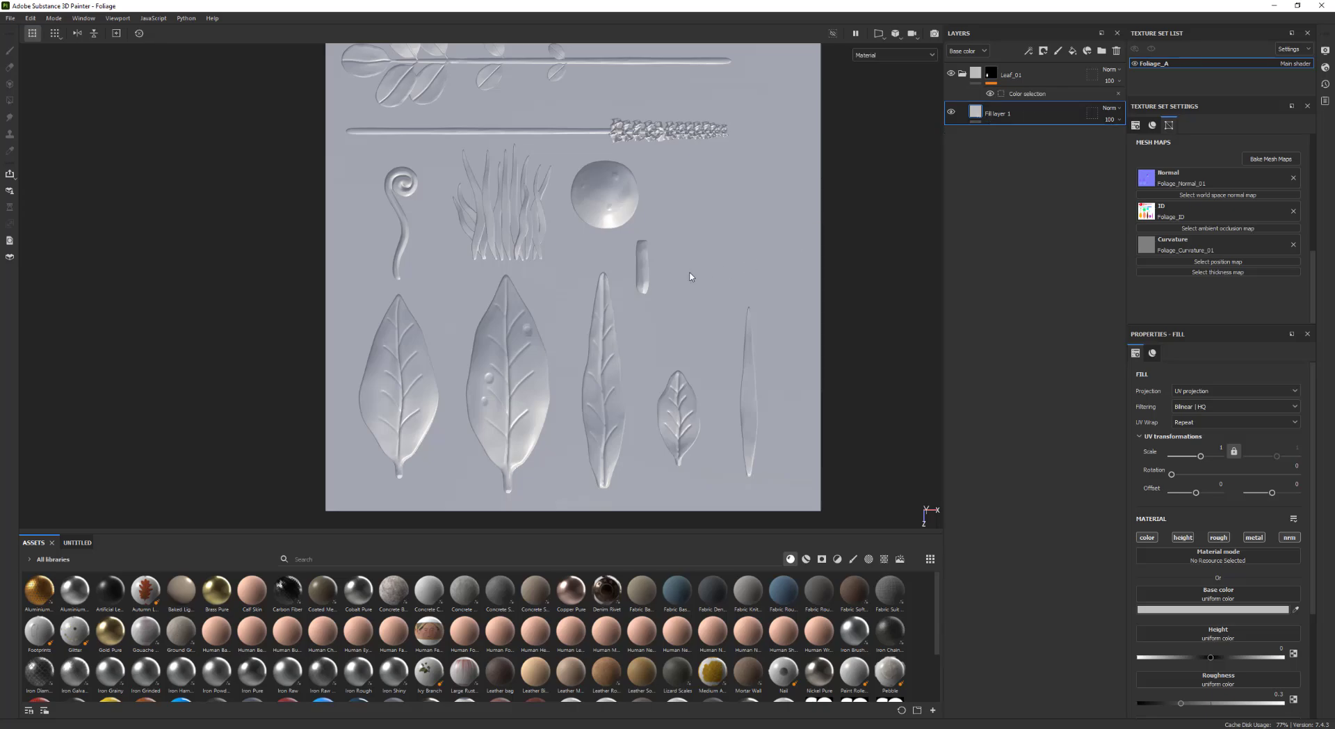
middle_drag(690, 277, 722, 278)
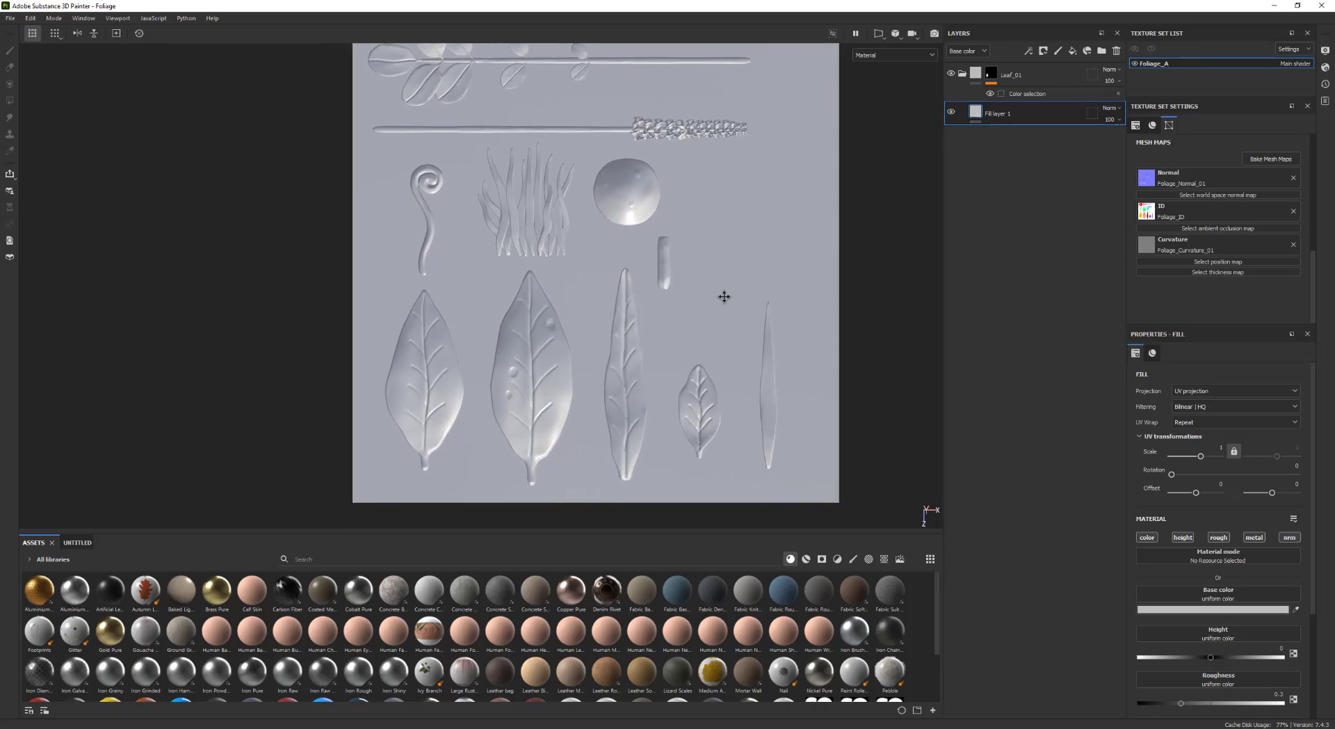
Set the fill layer's base color to a muted green
click(1252, 610)
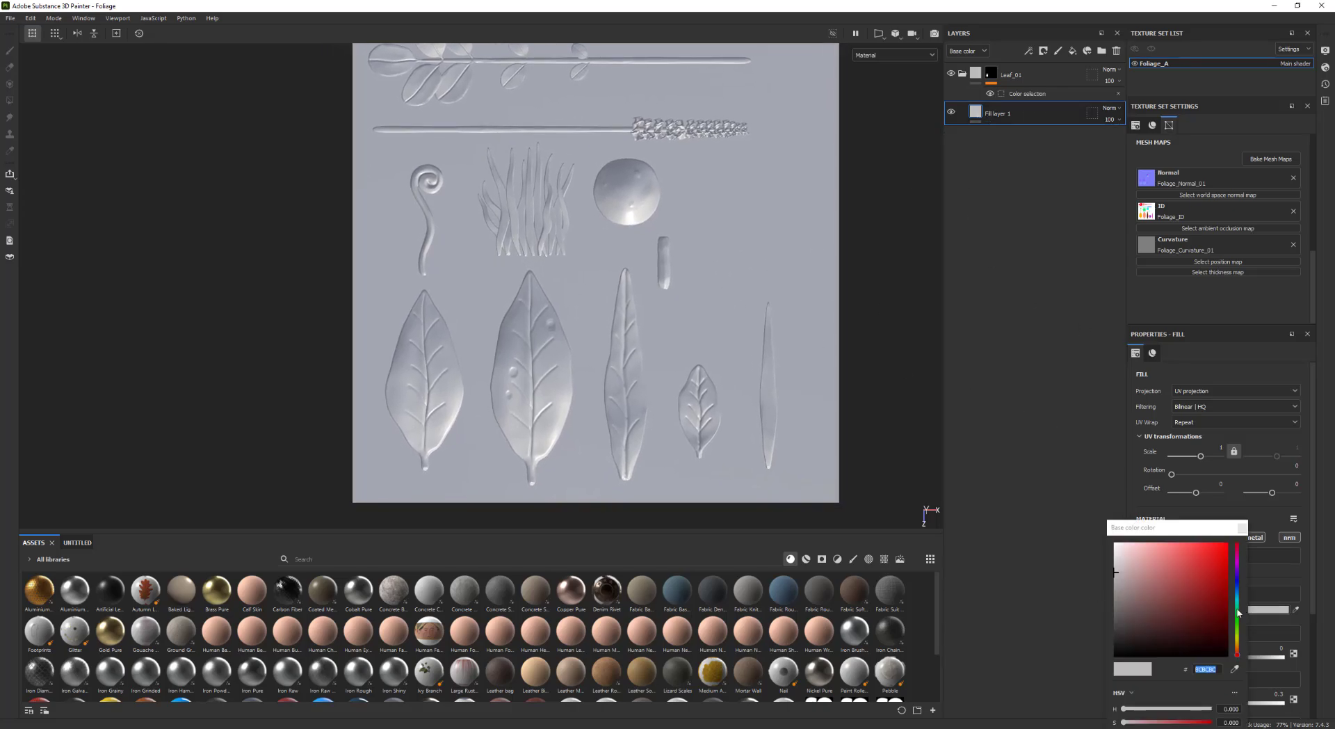
click(1238, 633)
click(1150, 607)
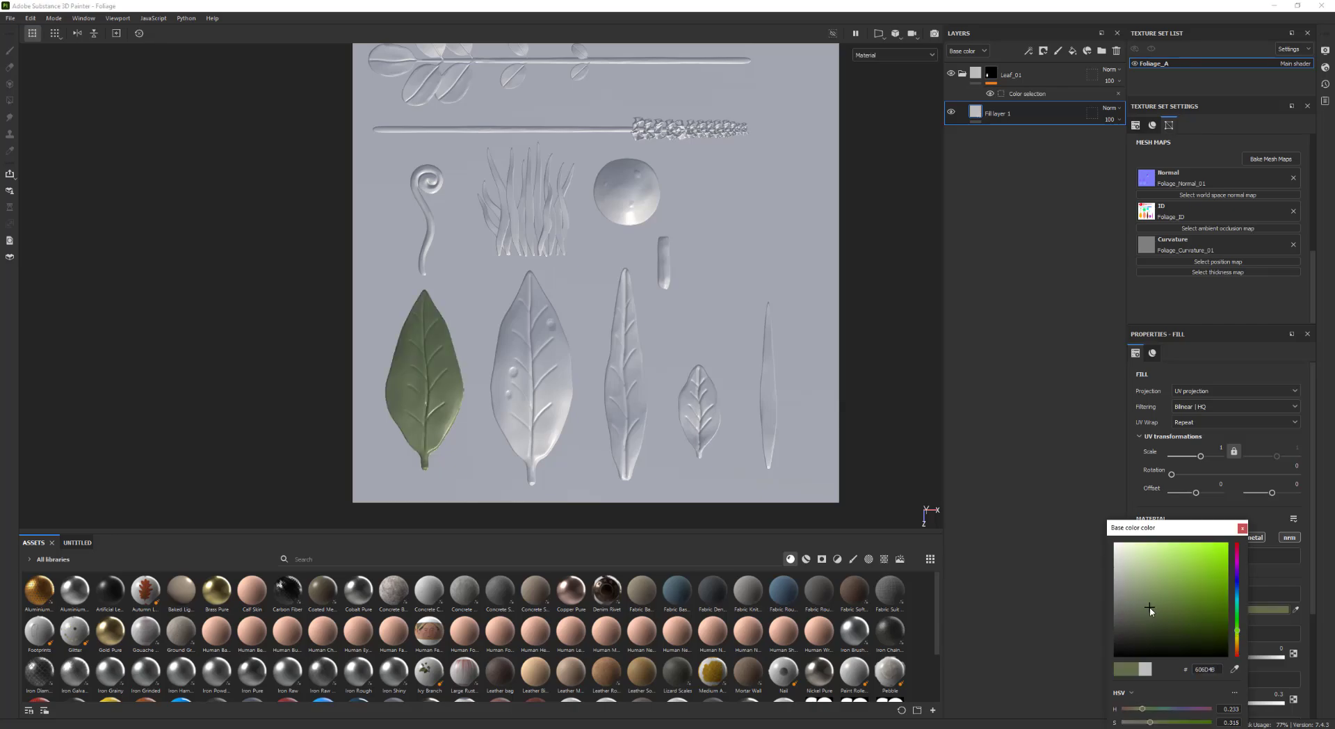
drag(1145, 610, 1168, 609)
alt+middle_drag(665, 418, 720, 374)
click(1243, 528)
scroll(1240, 687, down, 1)
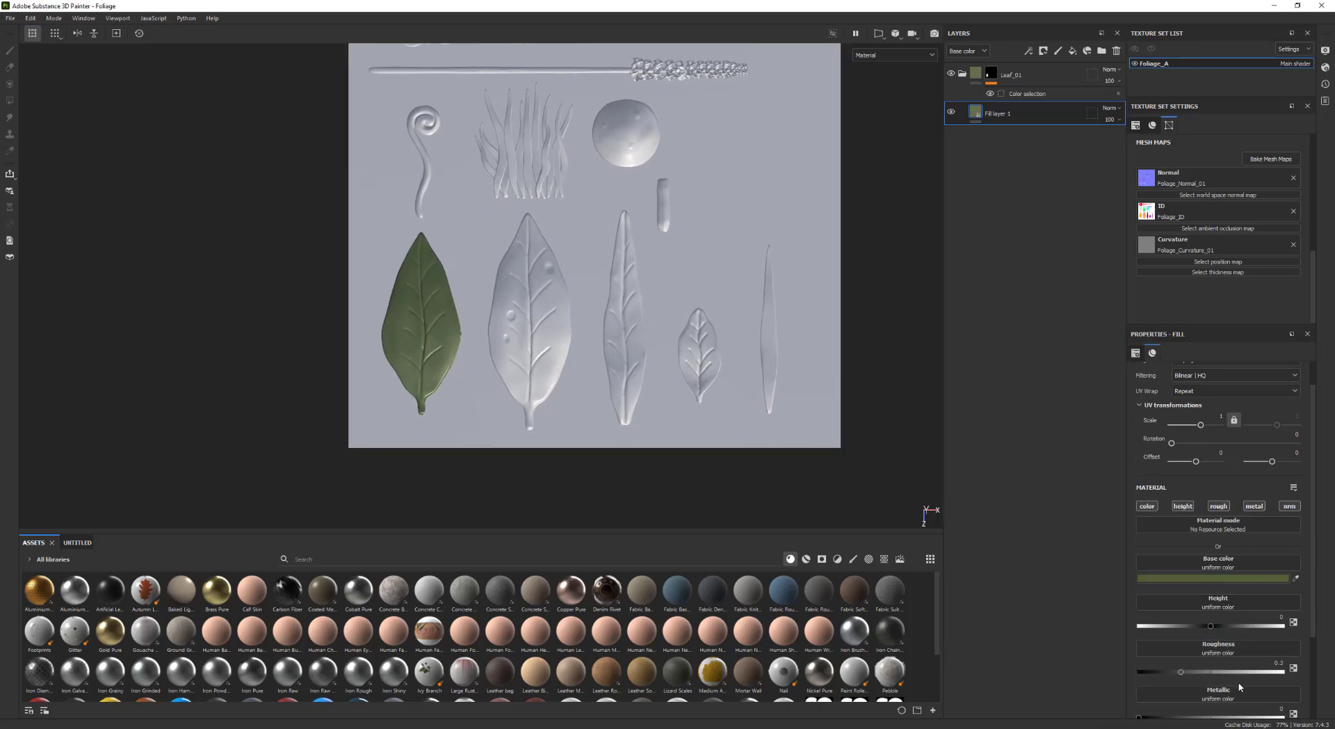
Raise the fill layer's roughness to about 0.81
click(1246, 671)
shift+right_drag(844, 409, 703, 349)
scroll(765, 356, down, 2)
alt+middle_drag(775, 357, 742, 387)
scroll(742, 388, down, 1)
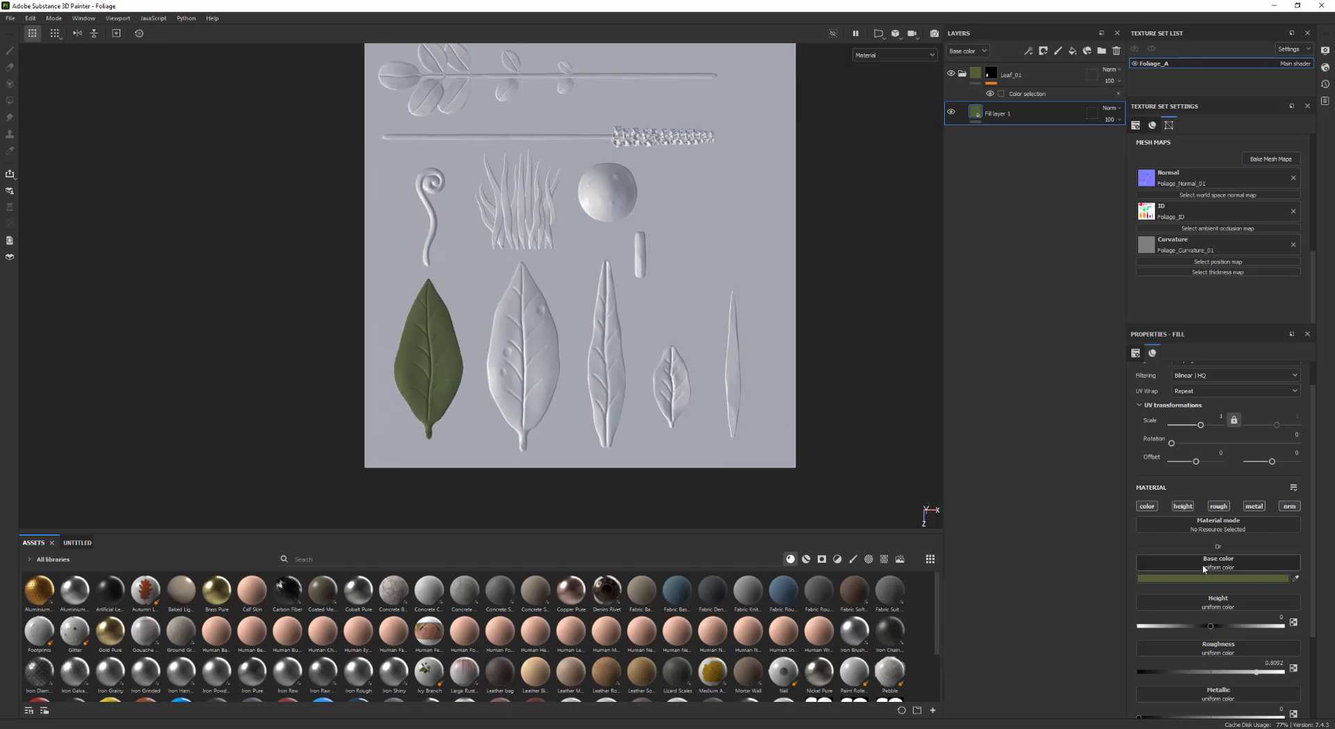
Adjust the fill's base color to a more saturated leaf green
drag(1295, 580, 1287, 582)
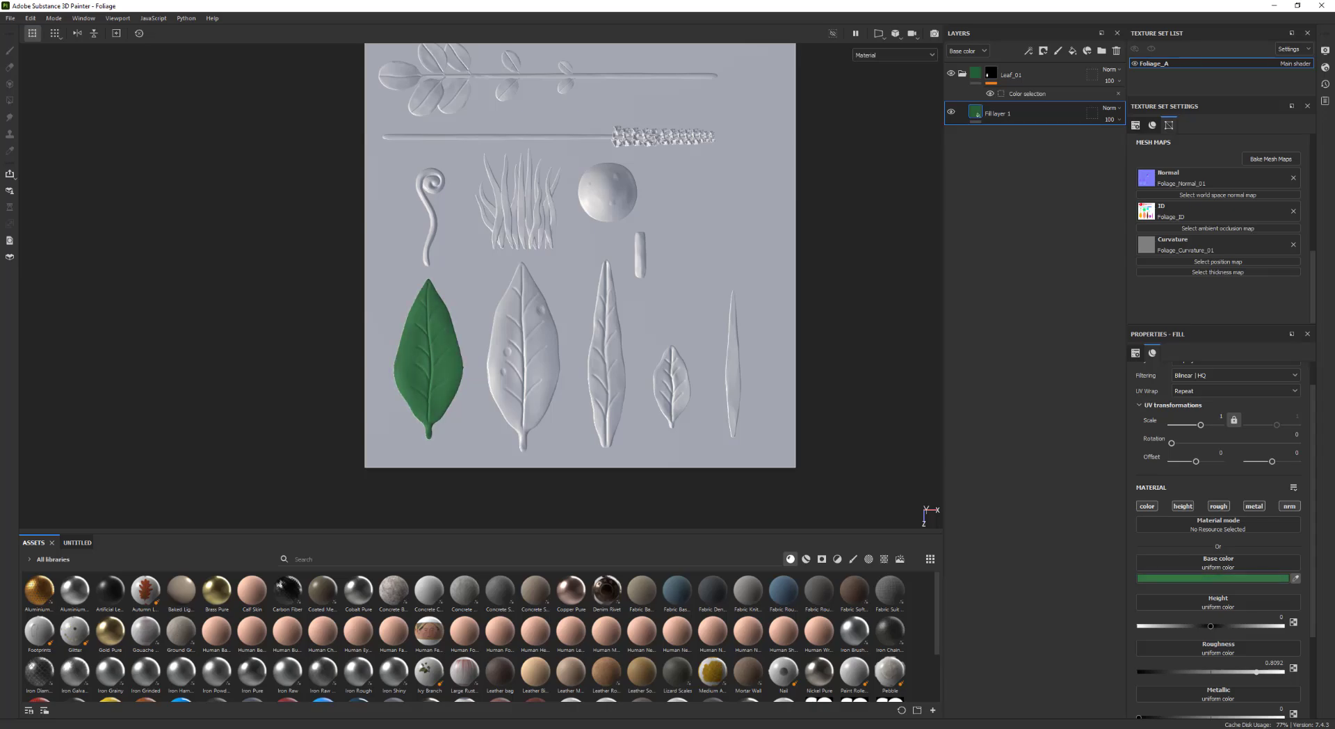
click(1176, 582)
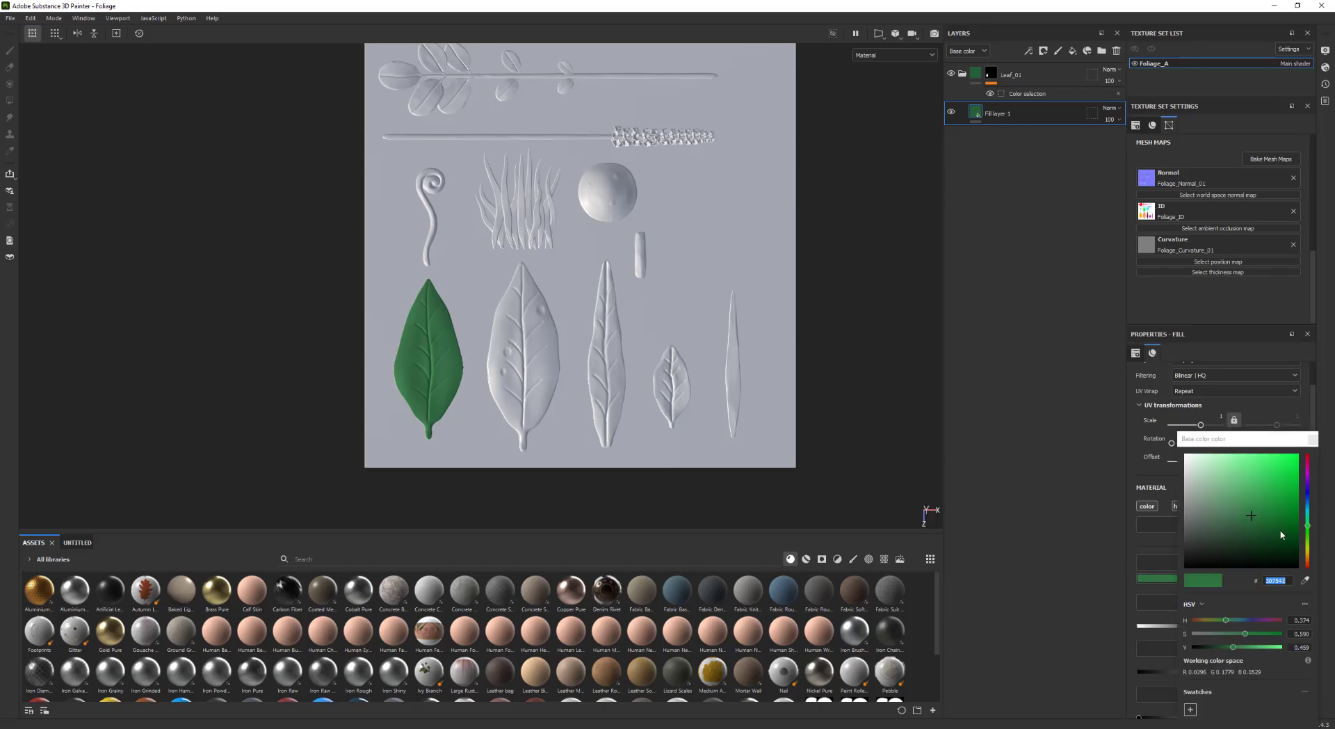
drag(1308, 533, 1314, 536)
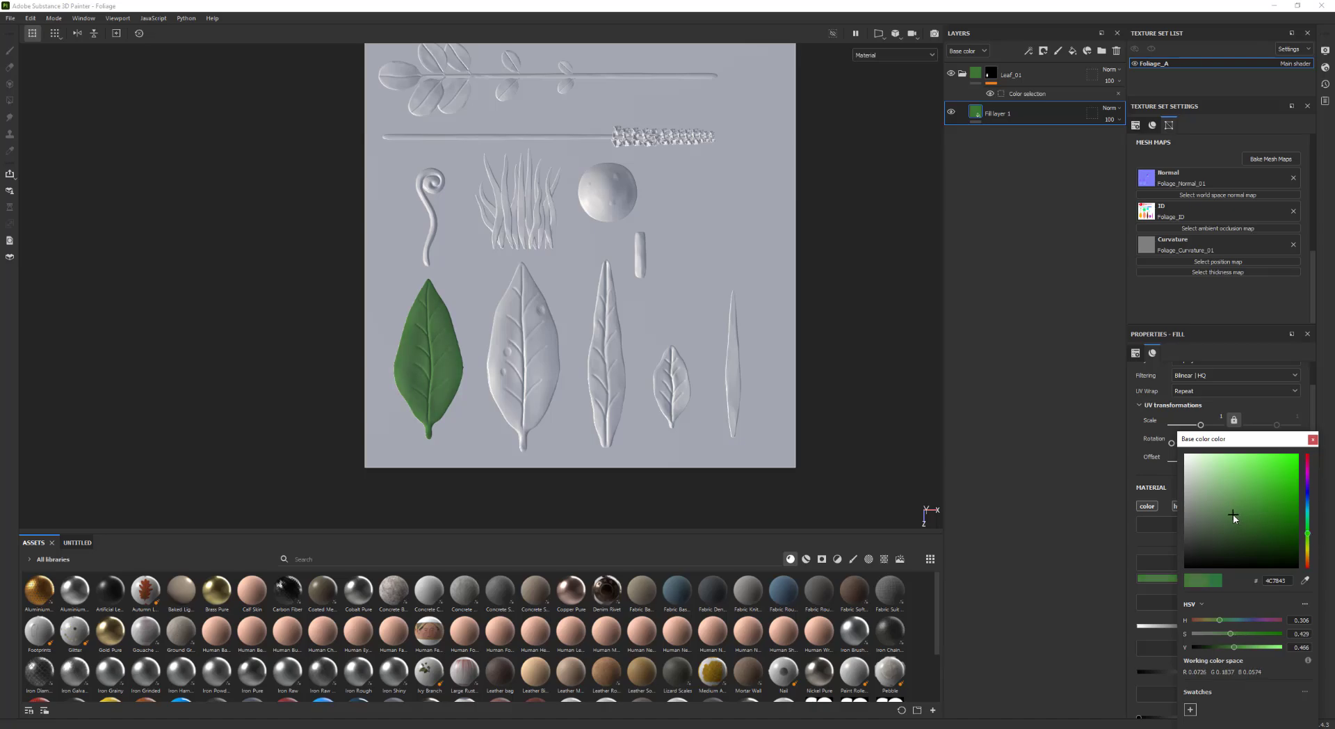
middle_drag(655, 414, 574, 396)
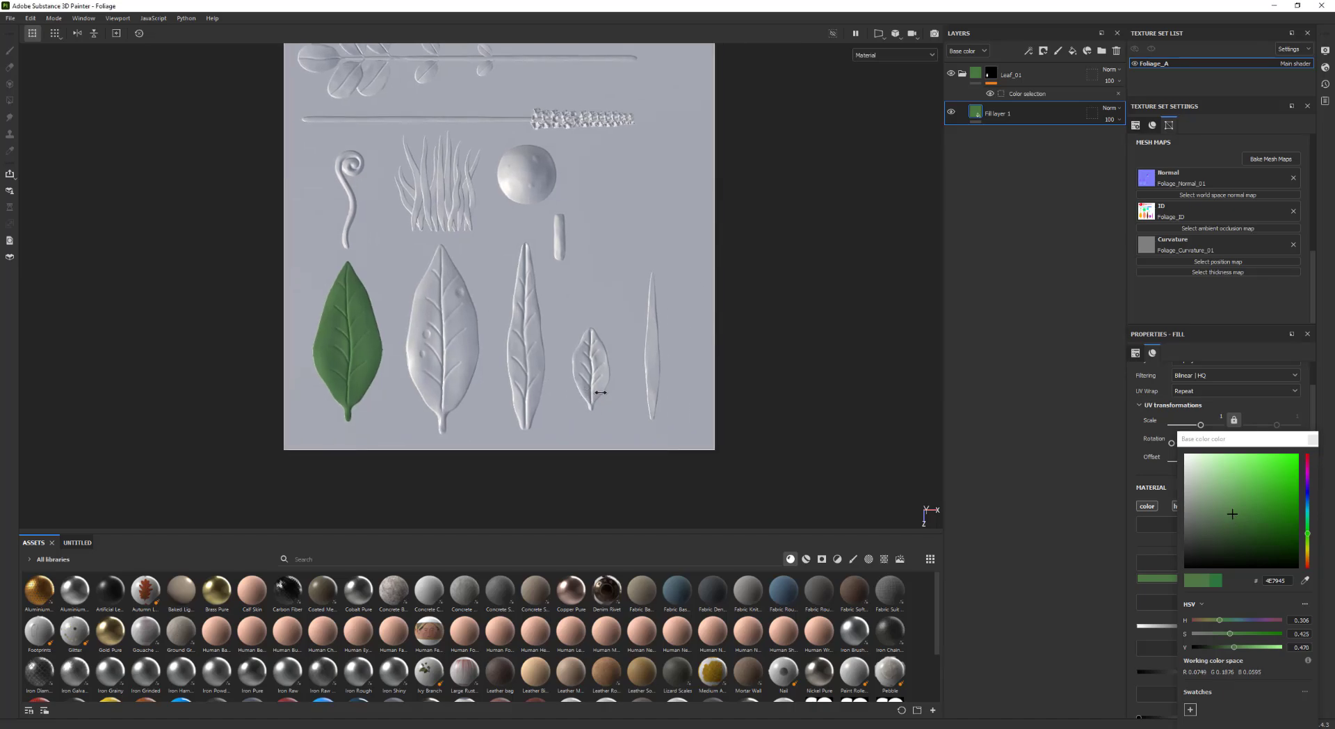
shift+right_drag(600, 392, 592, 392)
click(1313, 439)
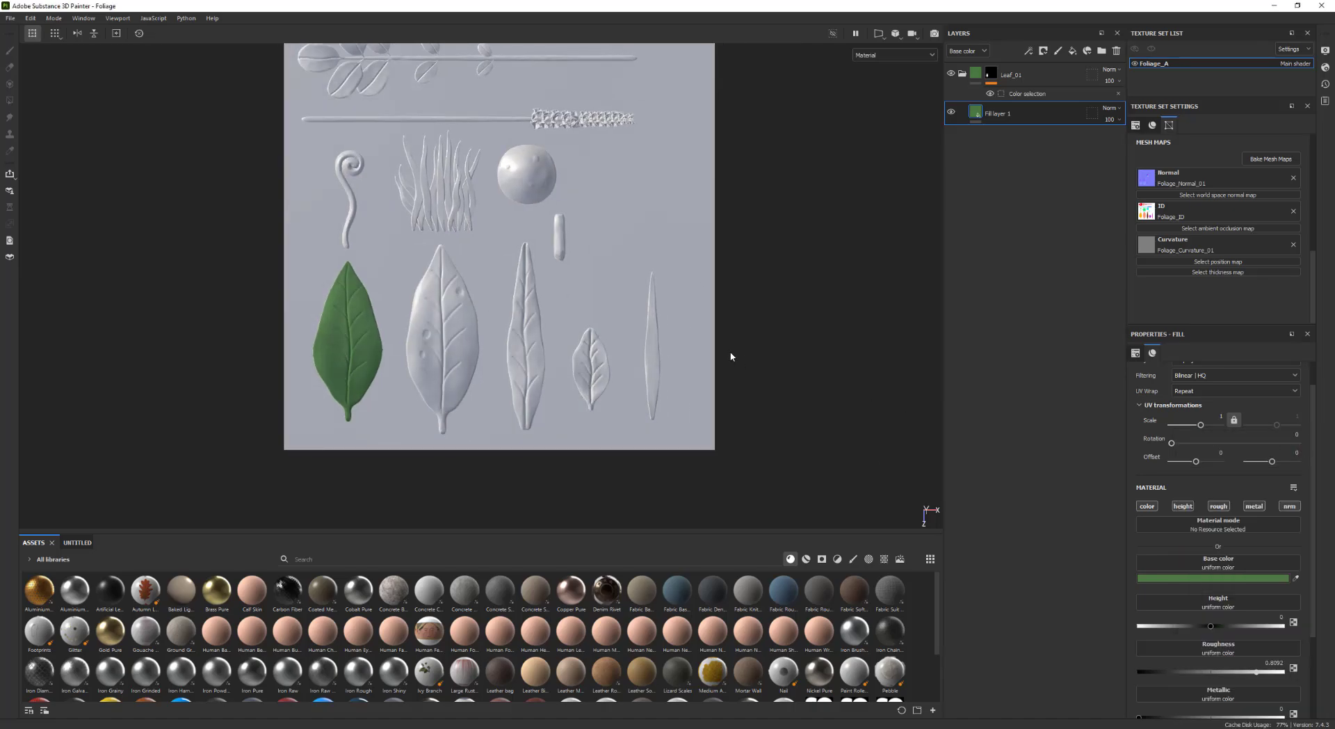
alt+middle_drag(730, 358, 756, 405)
scroll(756, 405, up, 1)
Duplicate the Leaf_01 folder as Leaf_02
click(991, 73)
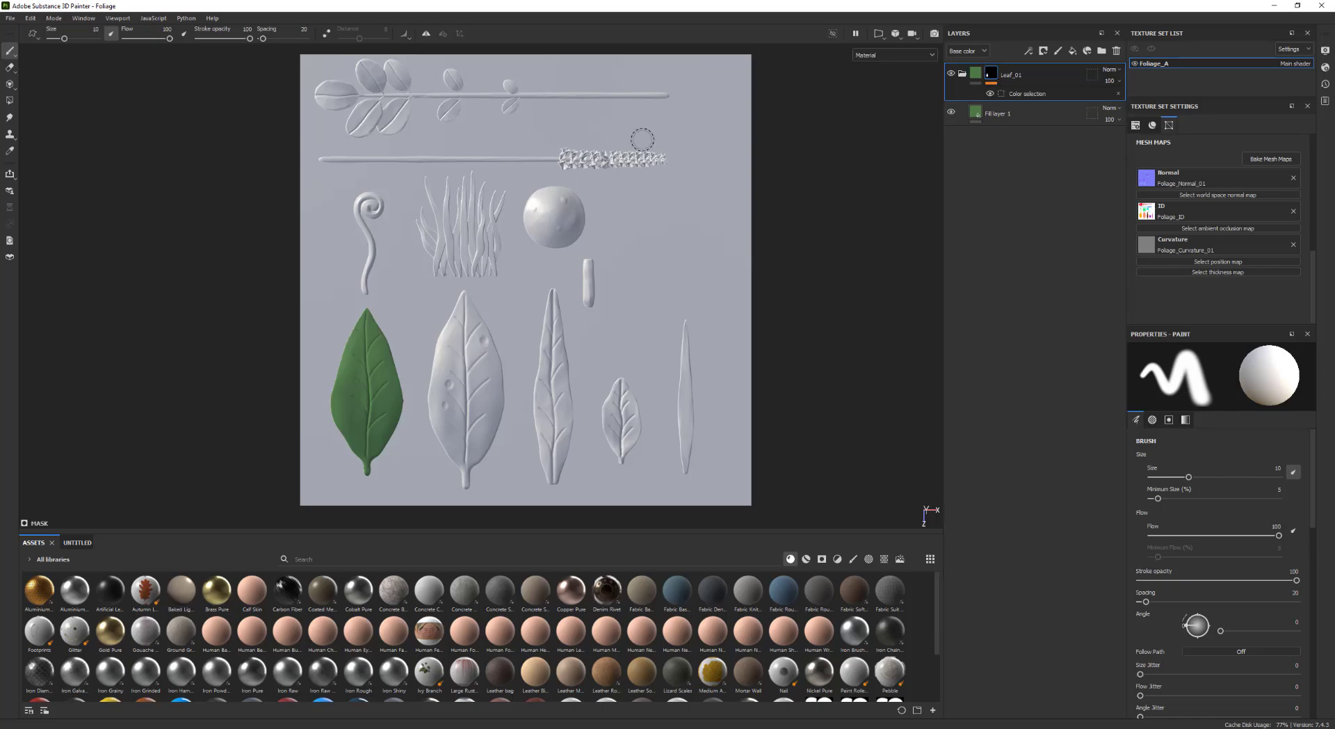
alt+middle_drag(453, 239, 453, 247)
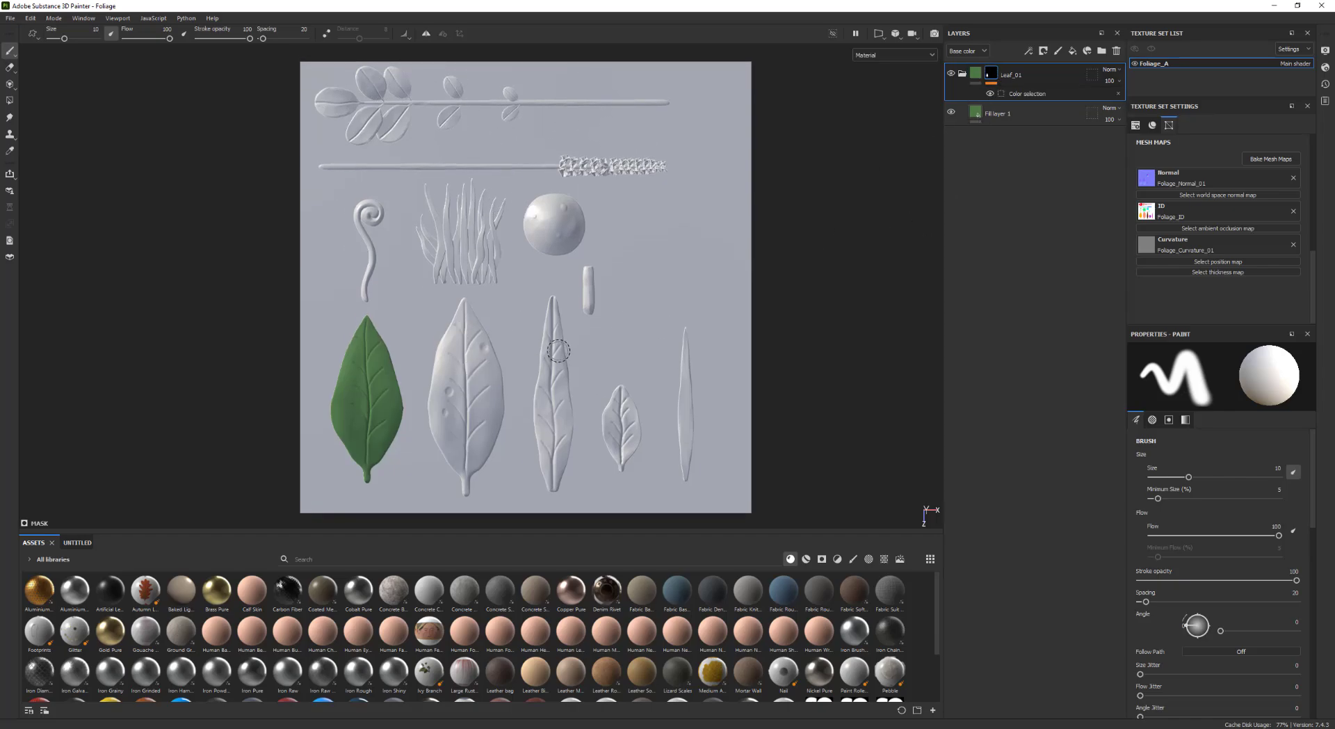
mouse_move(564, 342)
alt+middle_down()
mouse_move(576, 330)
mouse_move(565, 338)
alt+middle_up()
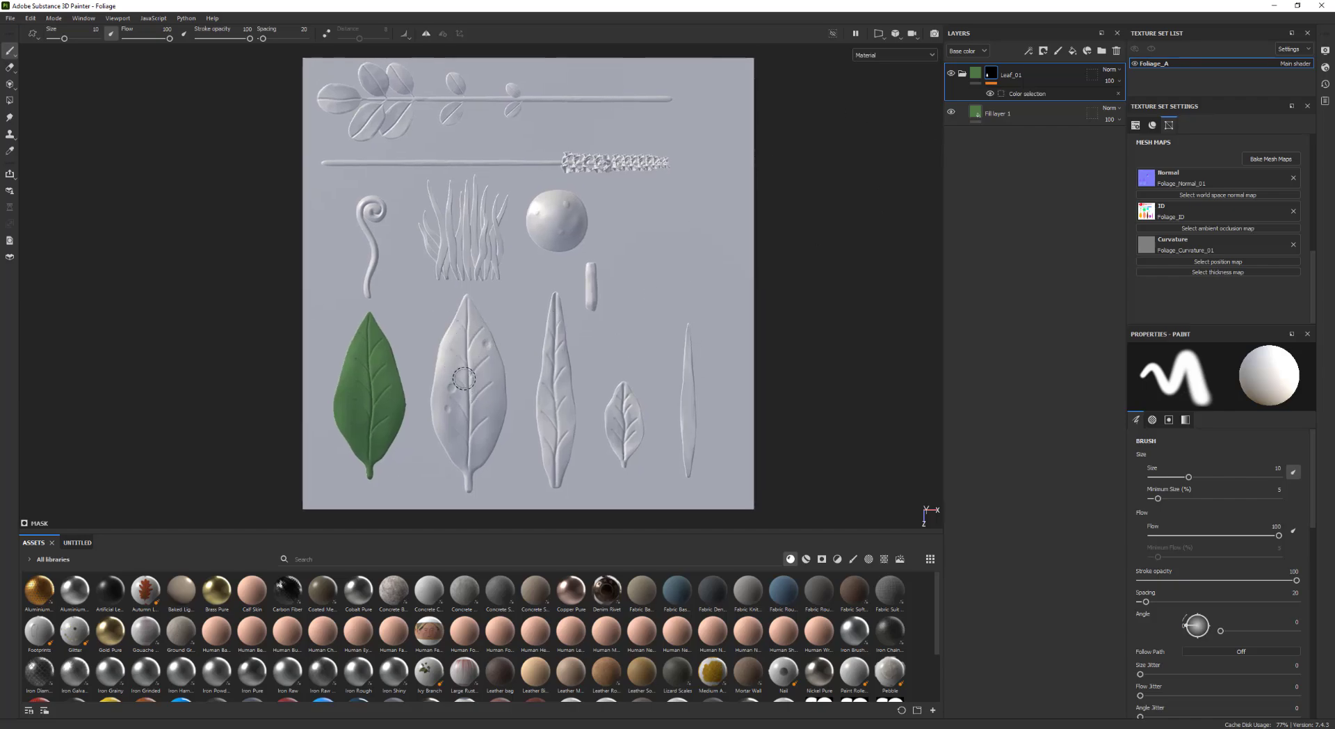
key(ctrl+d)
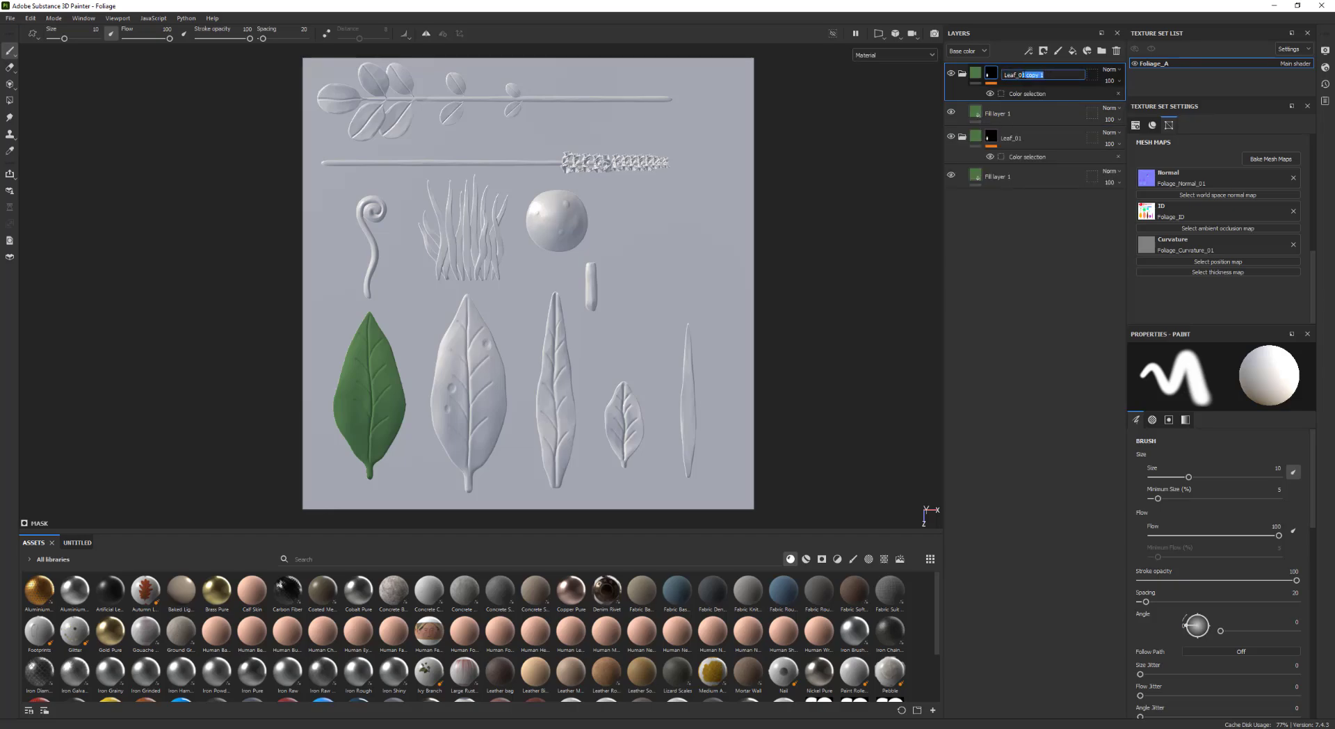
Replace Leaf_02's color selection with the second large leaf's ID color
click(1068, 95)
click(1306, 476)
click(1284, 456)
click(492, 404)
Change Leaf_02's fill base color to a lighter yellowish green
click(1031, 114)
click(1202, 579)
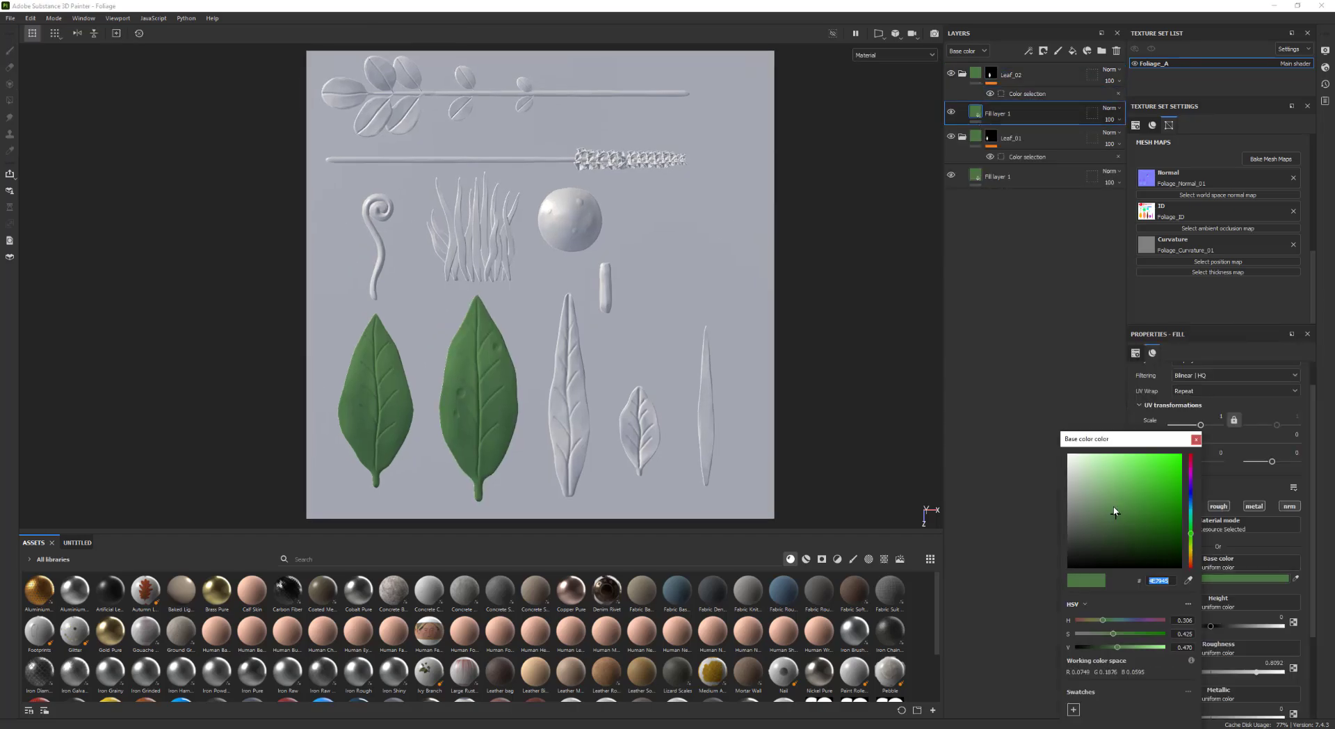
drag(1118, 512, 1111, 502)
drag(1190, 531, 1191, 540)
shift+right_drag(758, 426, 852, 426)
click(1196, 440)
Duplicate the Leaf_02 folder and name the copy Leaf_03
click(1019, 76)
key(ctrl+d)
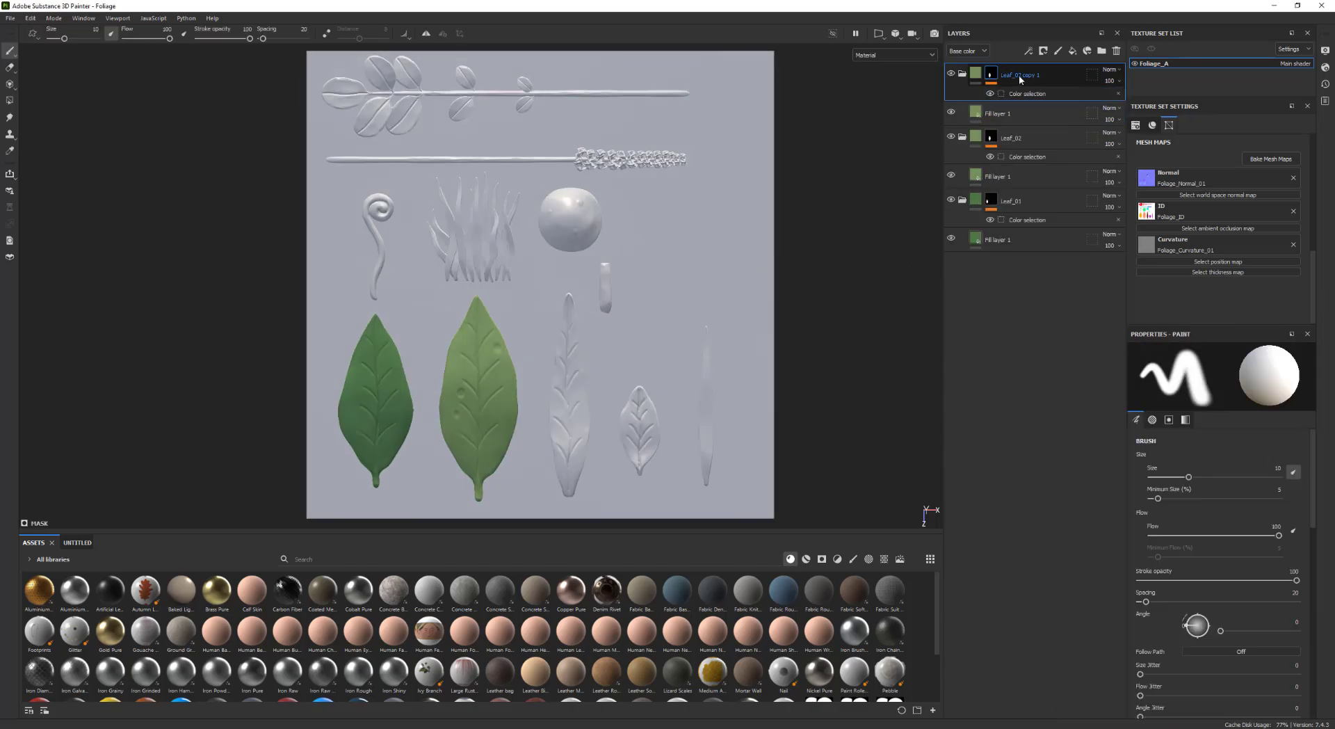
double_click(1018, 76)
text(Leaf_03)
Replace Leaf_03's color selection with the narrow third leaf's ID color
click(1065, 95)
click(1306, 476)
click(1284, 456)
click(571, 411)
alt+middle_drag(578, 412, 571, 412)
Change Leaf_03's fill base color to a cooler green
click(1029, 114)
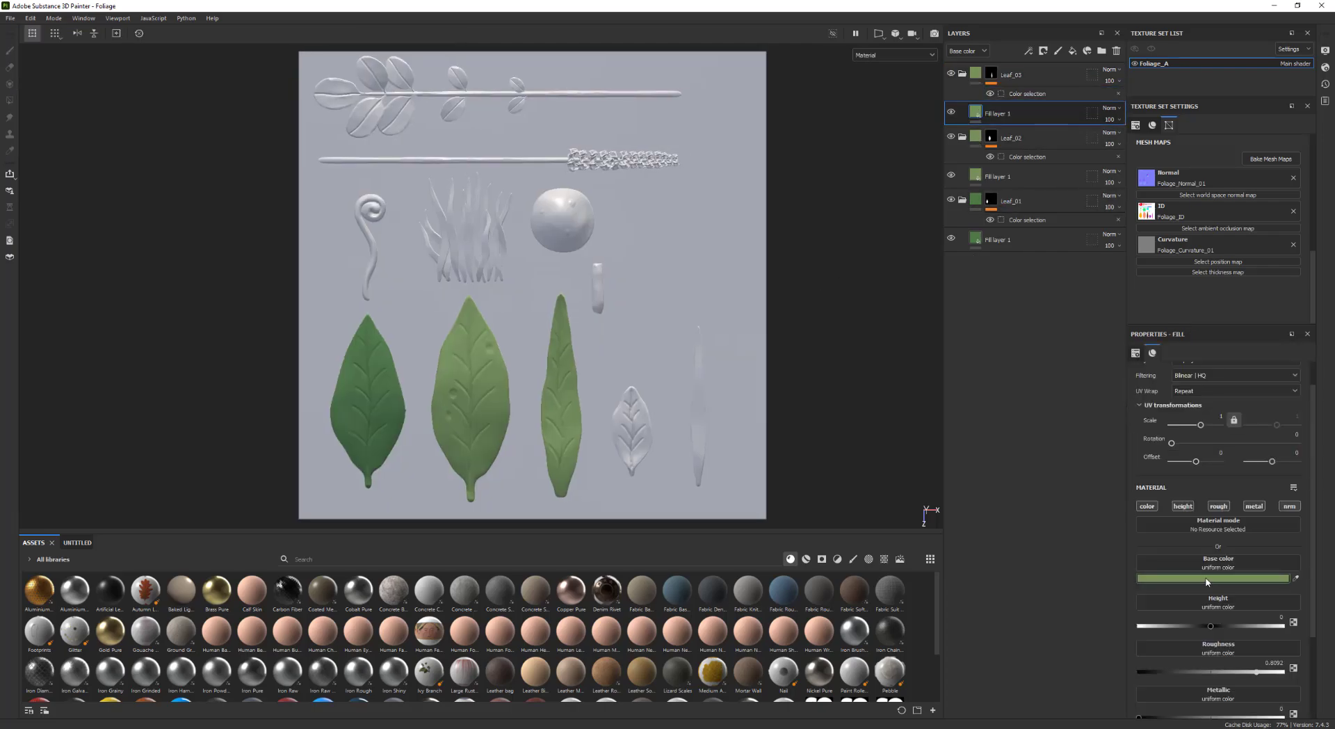
click(1207, 579)
drag(1190, 540, 1190, 515)
drag(1104, 528, 1109, 503)
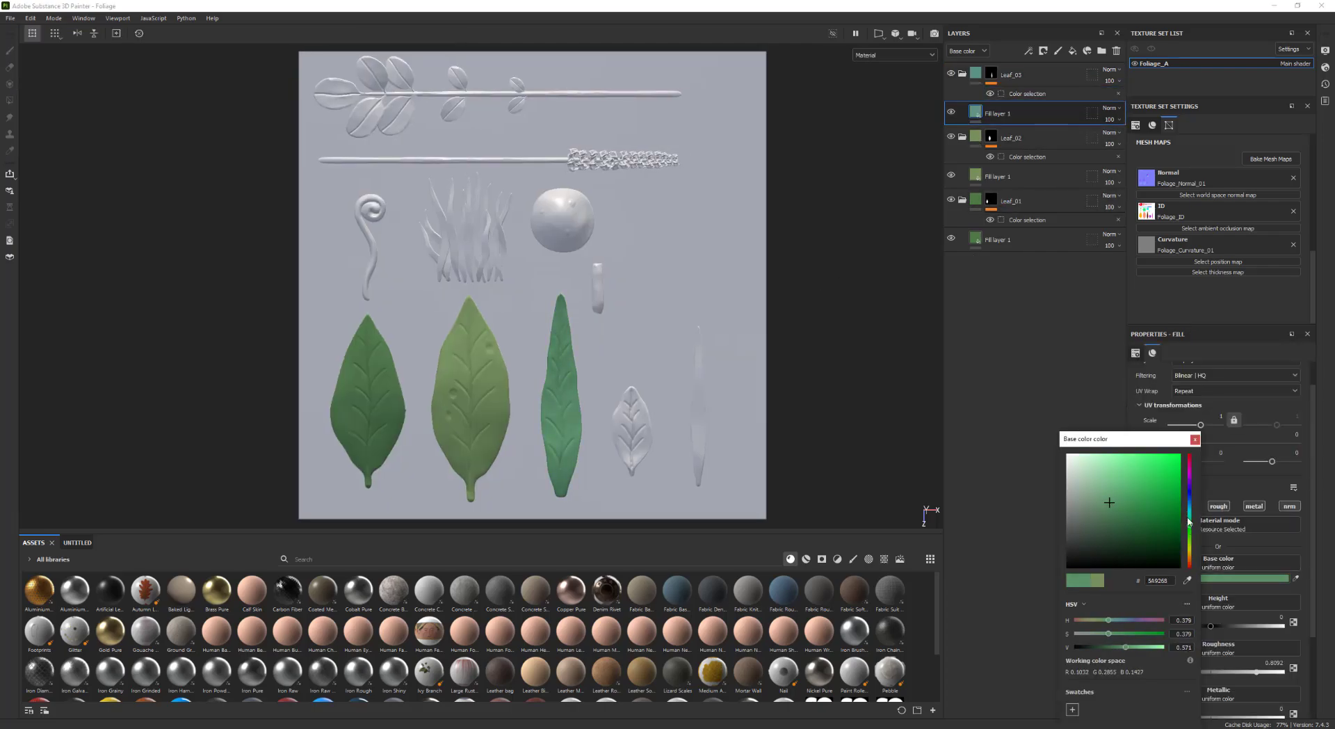
click(1195, 440)
Duplicate the Leaf_03 folder and name the copy Leaf_04
click(1026, 77)
key(ctrl+d)
double_click(1023, 76)
text(Leaf_04)
Replace Leaf_04's color selection with the small leaf's ID color
click(1043, 132)
mouse_move(629, 418)
alt+middle_down()
mouse_move(646, 402)
mouse_move(625, 420)
alt+middle_up()
click(1010, 95)
click(1288, 460)
click(648, 417)
click(1303, 475)
Change Leaf_04's fill base color to a bluish green
click(992, 82)
click(1030, 101)
click(1207, 579)
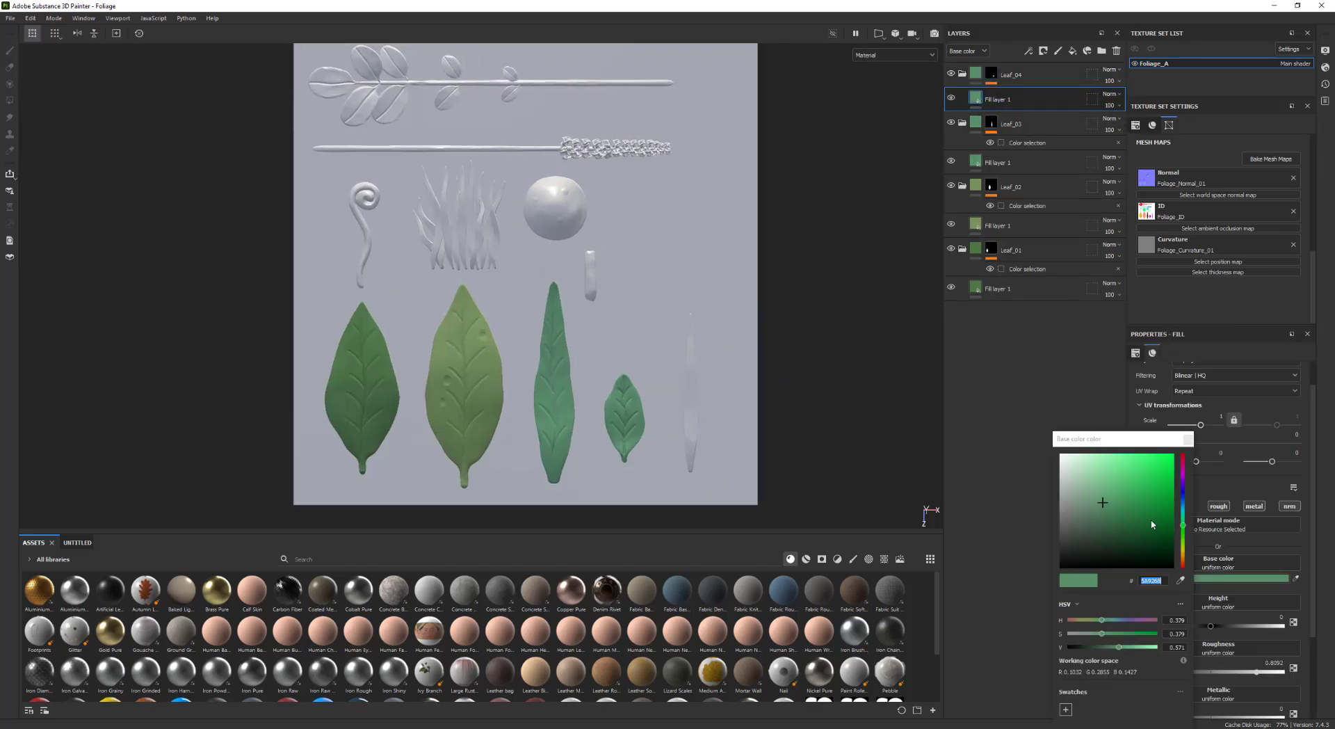
drag(1183, 525, 1185, 535)
drag(1180, 580, 7, 570)
alt+middle_drag(691, 361, 680, 341)
drag(1134, 526, 1128, 515)
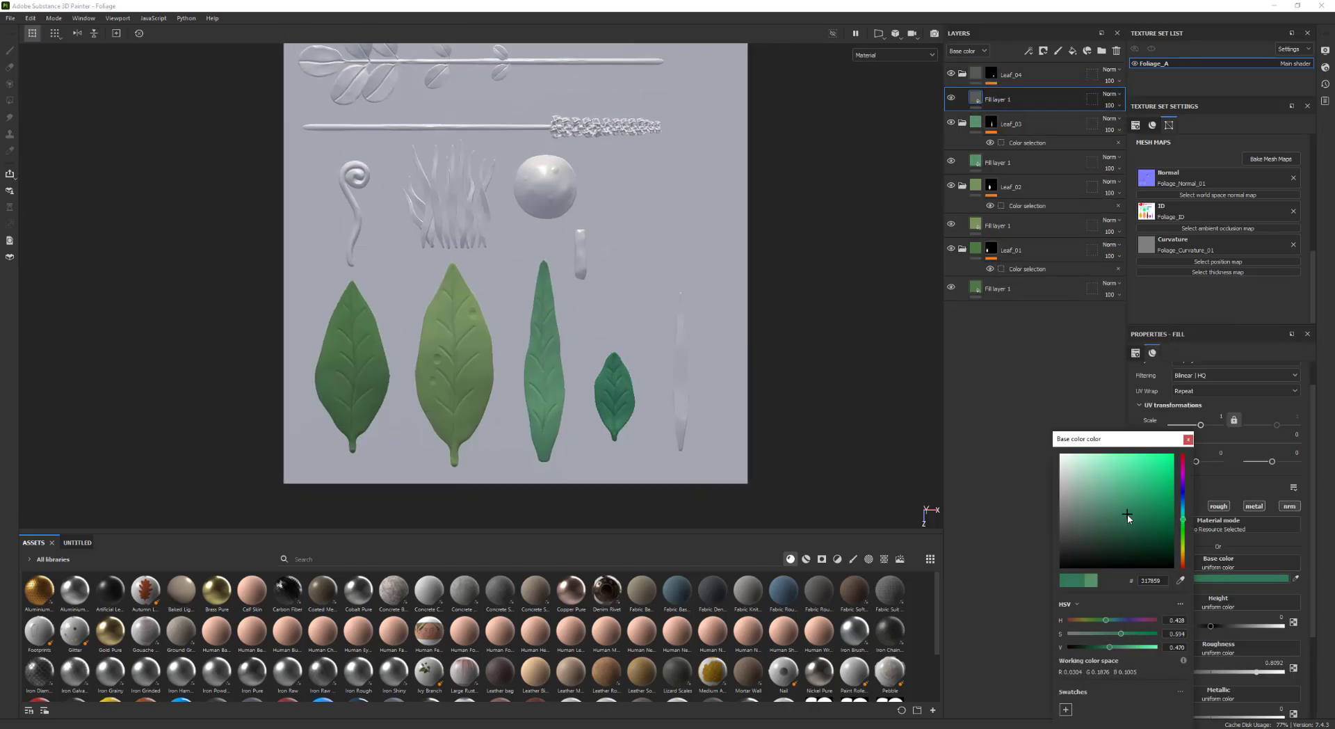
click(1189, 439)
Duplicate the Leaf_04 folder and name the copy Leaf_05
click(1031, 80)
key(ctrl+d)
alt+middle_drag(767, 241, 802, 242)
alt+right_drag(802, 242, 817, 233)
alt+middle_drag(829, 200, 802, 203)
double_click(1030, 78)
text(Leaf_05)
Replace Leaf_05's color selection with the thin blade leaf's ID color
click(991, 83)
click(1051, 94)
click(1303, 474)
click(1290, 459)
click(682, 394)
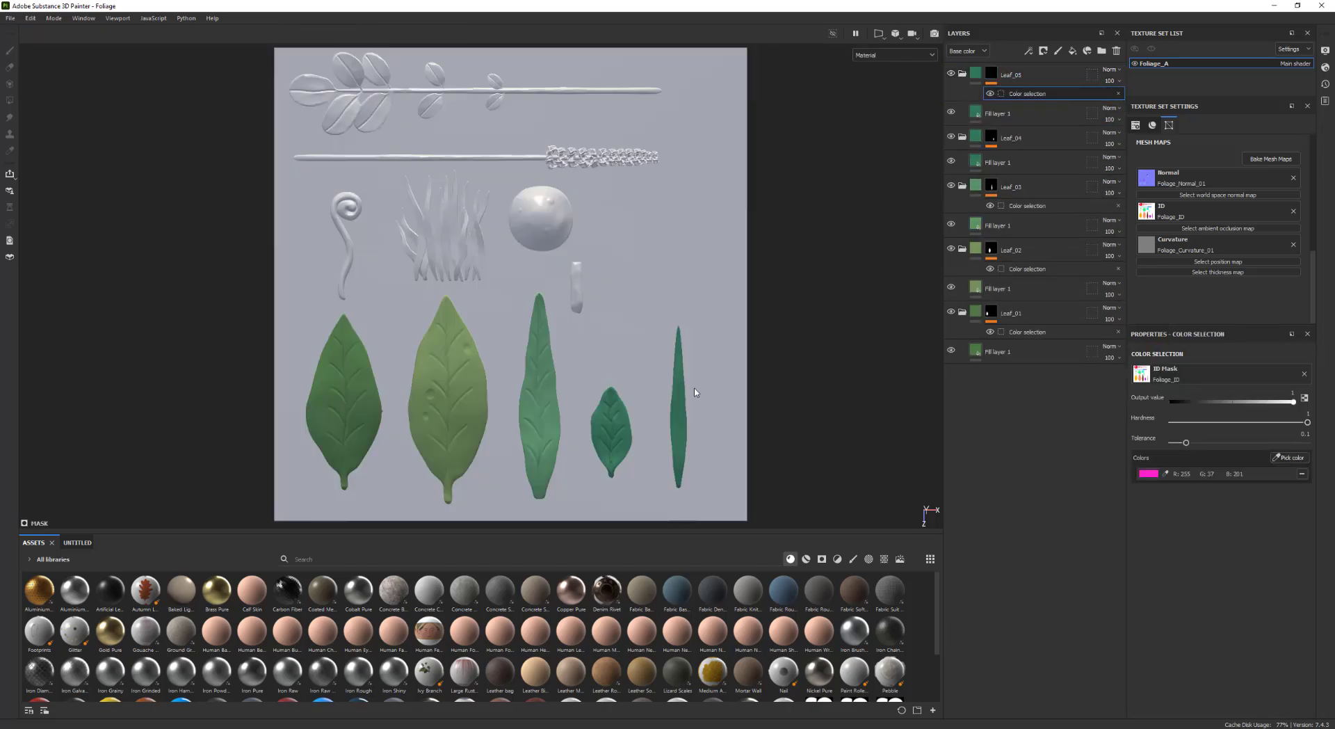
alt+middle_drag(697, 393, 696, 382)
Adjust the base color of Leaf_05's fill layer
click(992, 83)
drag(1135, 514, 1114, 508)
alt+middle_drag(821, 375, 838, 382)
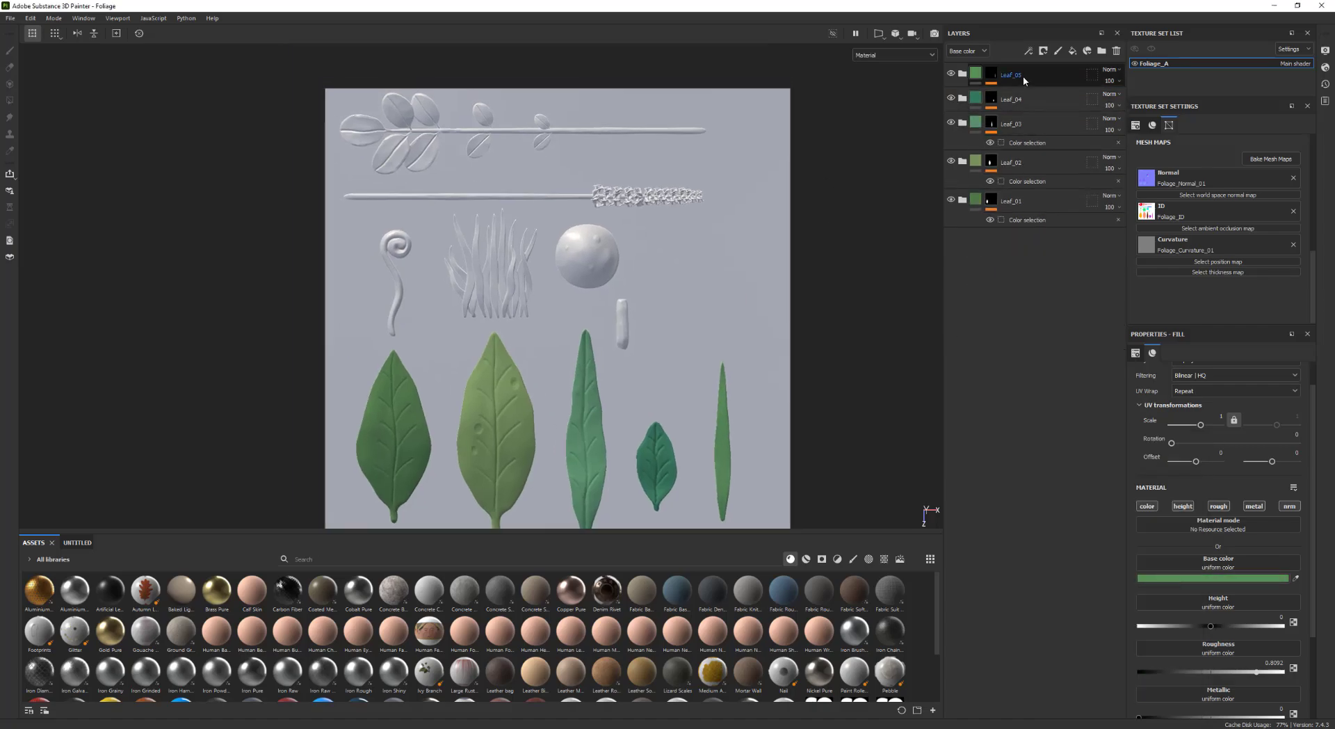
Name the duplicated top folder Spiral_Leaf
double_click(1001, 73)
text(Splinl_L)
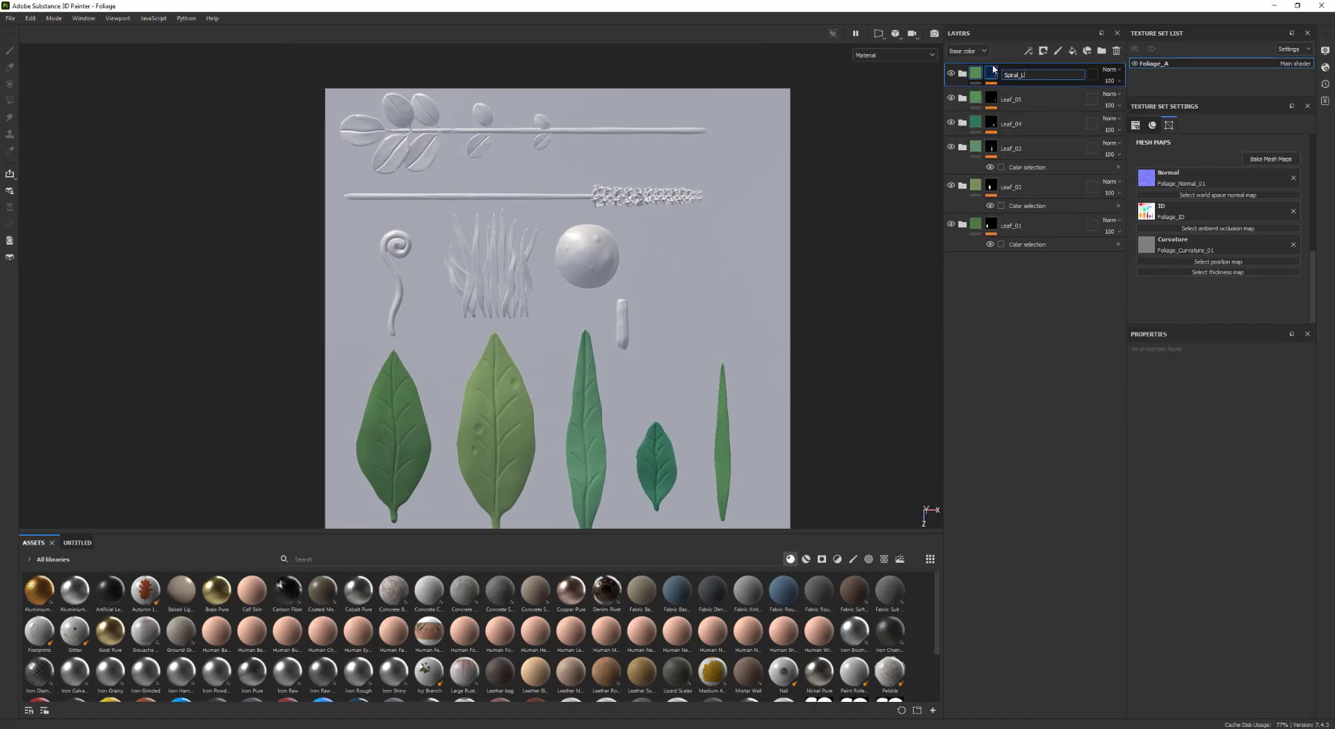
text(eaf)
key(Return)
Replace Spiral_Leaf's color selection with the spiral shape's ID color
click(991, 82)
click(1028, 94)
click(1292, 458)
click(395, 246)
click(1302, 474)
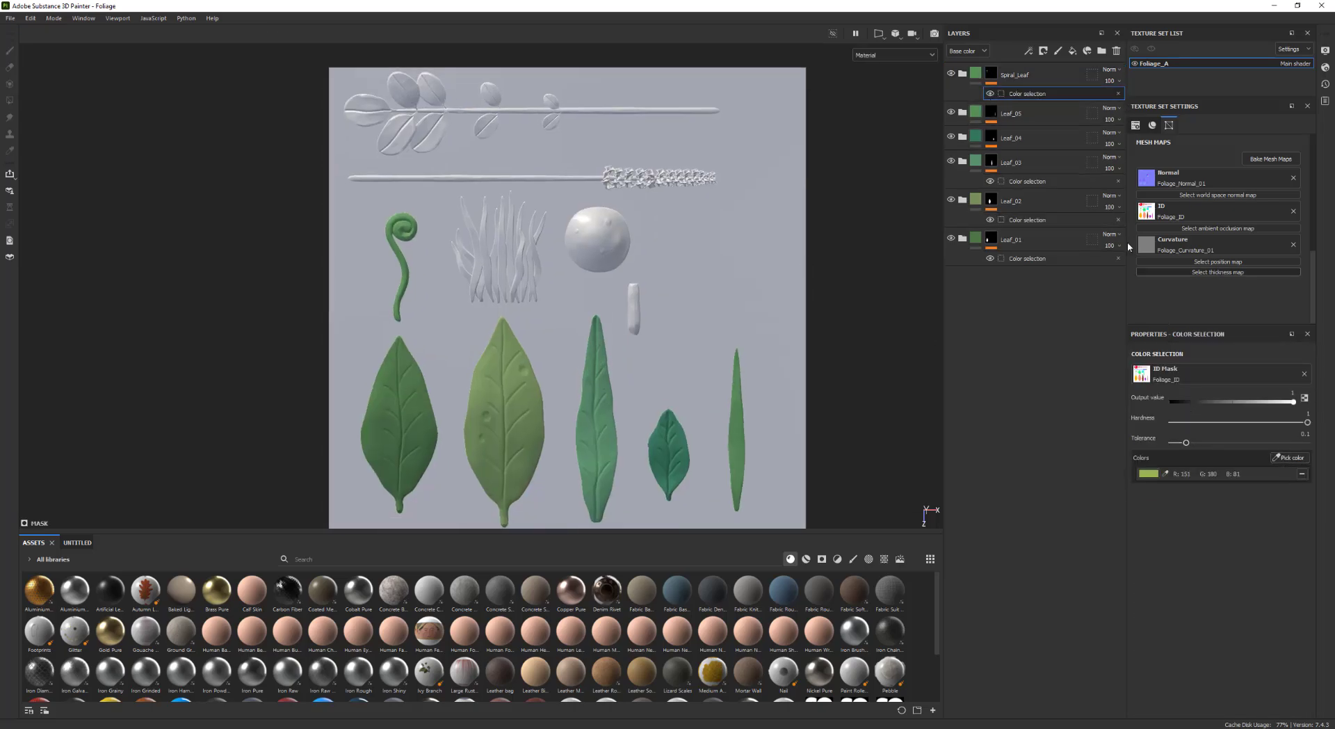
Change Spiral_Leaf's fill base color to a brighter green
click(962, 73)
click(981, 112)
click(1189, 578)
drag(1250, 531, 1249, 526)
mouse_move(1170, 503)
mouse_down()
mouse_move(1192, 513)
mouse_move(1192, 501)
mouse_up()
alt+middle_drag(487, 278, 488, 269)
Duplicate the Spiral_Leaf folder and name the copy Grass
click(991, 83)
click(1043, 74)
key(ctrl+d)
double_click(1059, 74)
text(Grass)
key(Return)
Replace the Grass folder's color selection with the grass tuft's ID color
click(992, 83)
click(1028, 94)
click(1292, 459)
click(495, 261)
click(1303, 473)
Sample the Grass fill's base color from the first large leaf in the viewport
click(977, 113)
drag(1296, 578, 367, 438)
alt+middle_drag(486, 313, 466, 323)
alt+middle_drag(812, 184, 822, 185)
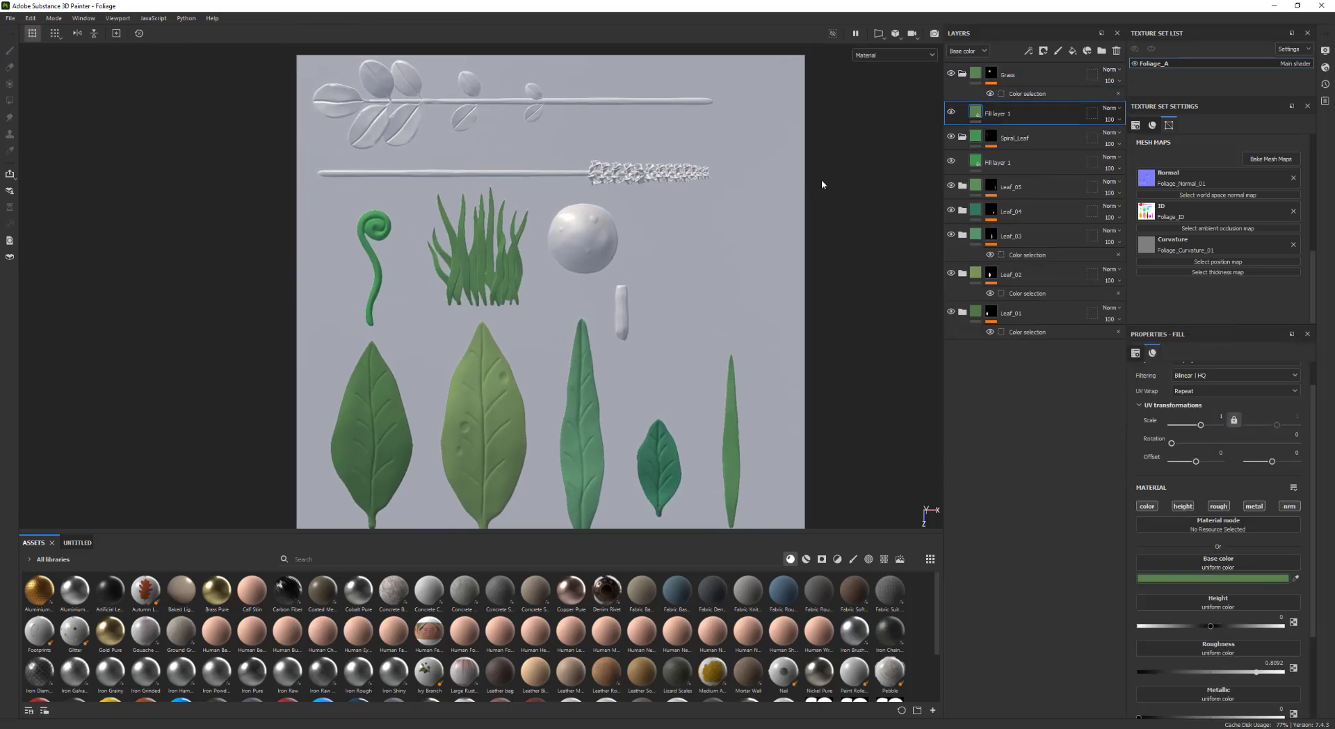
Duplicate the Grass folder and name the copy Mushroom
click(992, 83)
click(1008, 75)
key(ctrl+d)
double_click(1014, 76)
text(Mushroom)
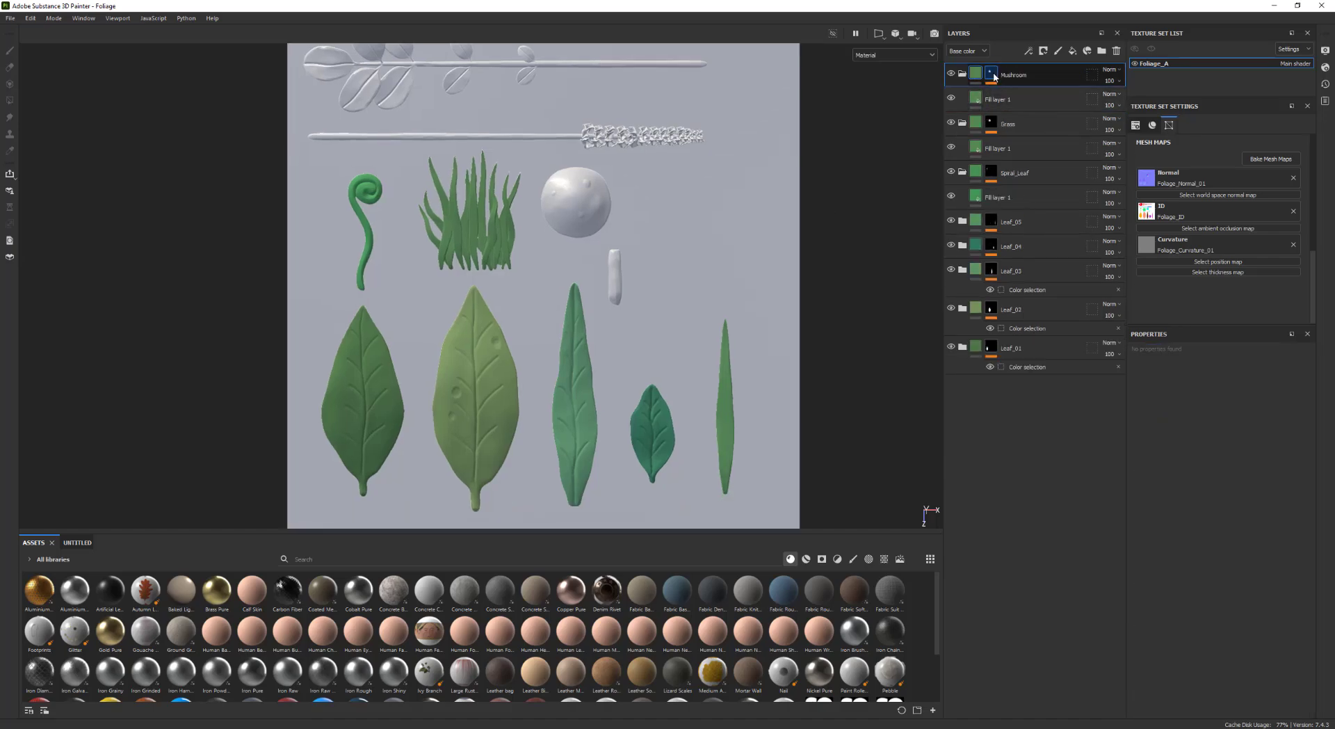
Replace the Mushroom folder's color selection with the mushroom cap's ID color
click(991, 83)
click(1028, 93)
click(1303, 474)
click(1294, 460)
click(576, 202)
Set the Mushroom fill's base color to orange
click(978, 114)
drag(1296, 578, 256, 445)
alt+middle_drag(487, 313, 510, 331)
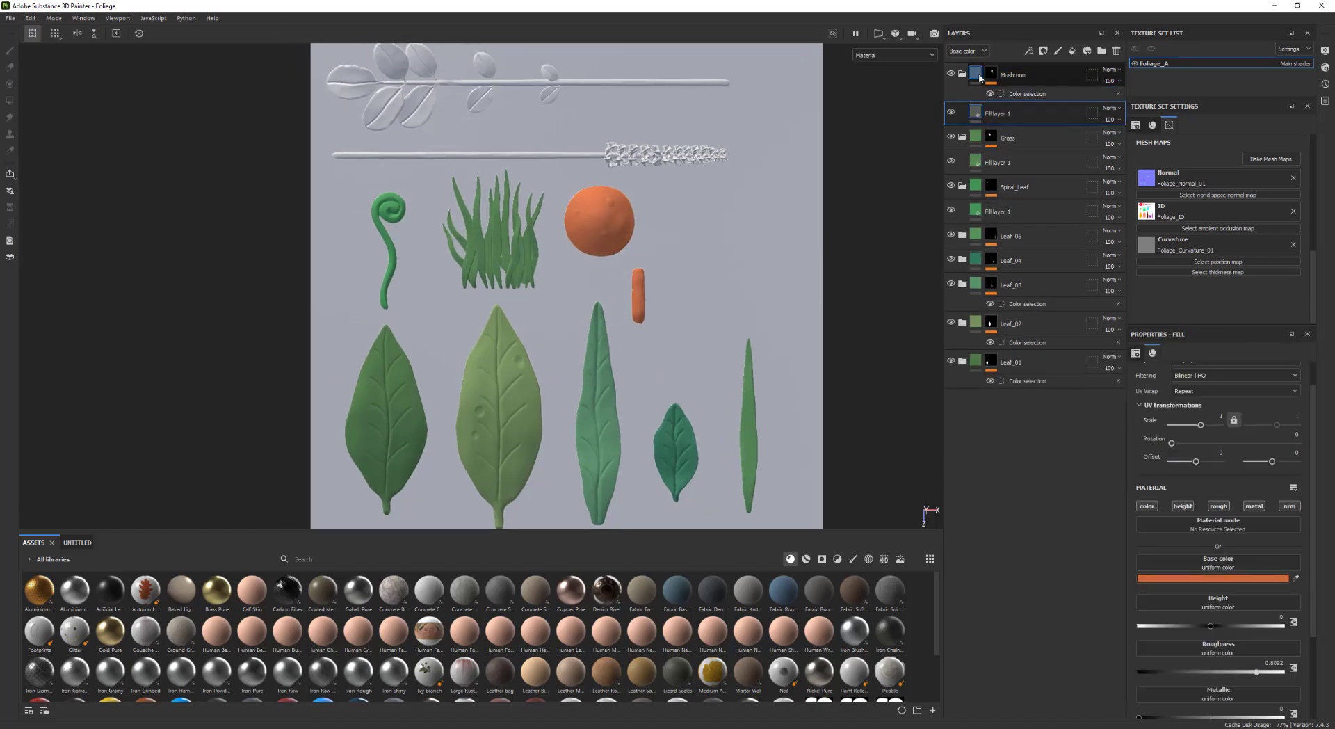
Duplicate the Mushroom folder and name the copy Purple_Plant
click(992, 83)
key(ctrl+d)
double_click(1016, 78)
text(Purple_Plant)
key(Return)
Replace the Purple_Plant folder's color selection with the long stem's ID color
click(991, 83)
click(1027, 94)
click(1302, 473)
click(1292, 458)
click(680, 155)
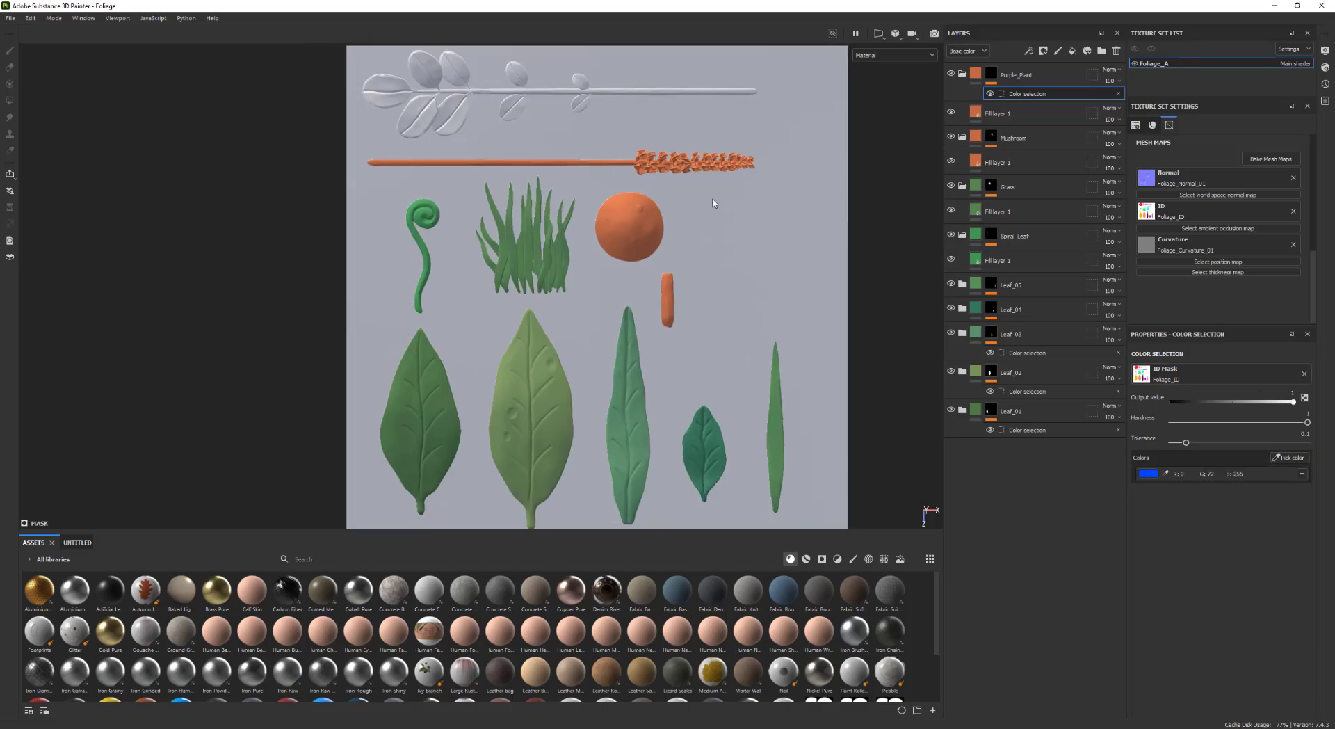
Duplicate the Purple_Plant folder and name the copy Green_Plant
click(963, 75)
key(ctrl+d)
double_click(1016, 75)
text(Green_Plant)
key(Return)
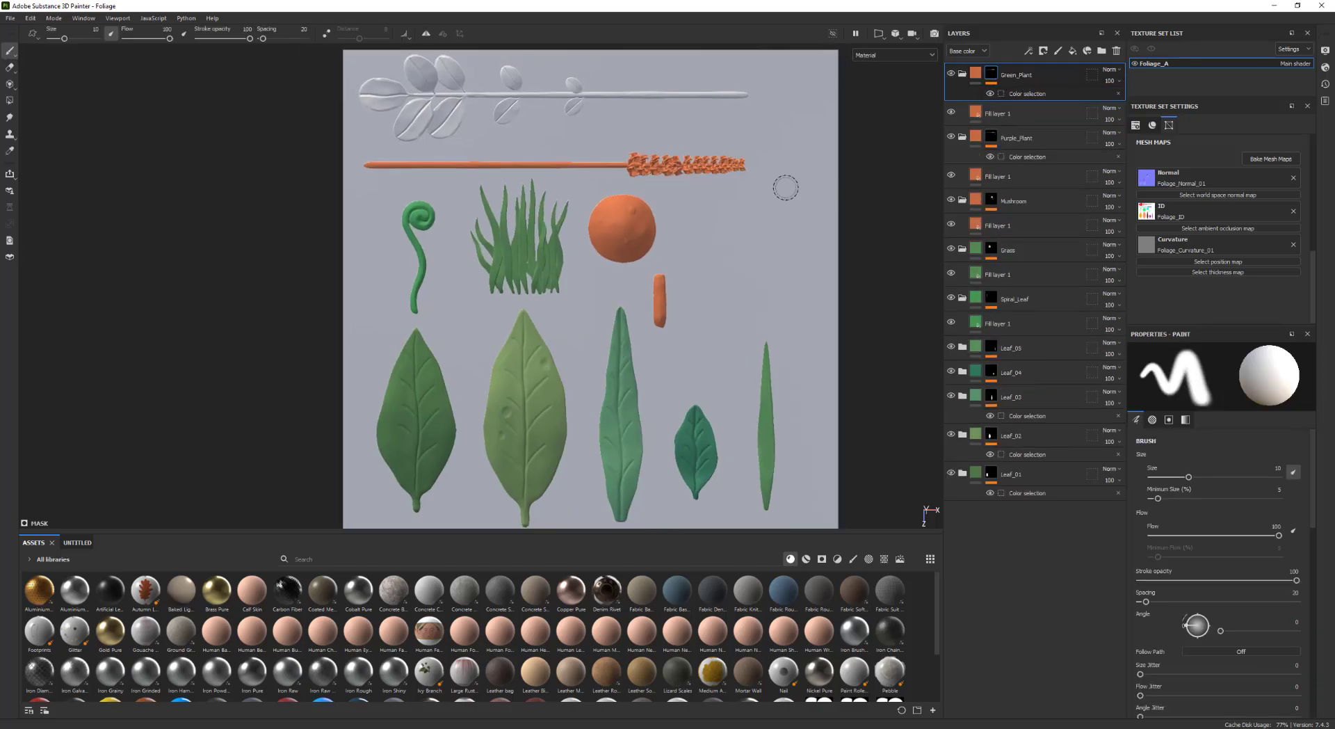
Sample the Green_Plant fill's base color from the green spiral leaf
alt+middle_drag(782, 187, 800, 223)
click(1008, 114)
click(1284, 578)
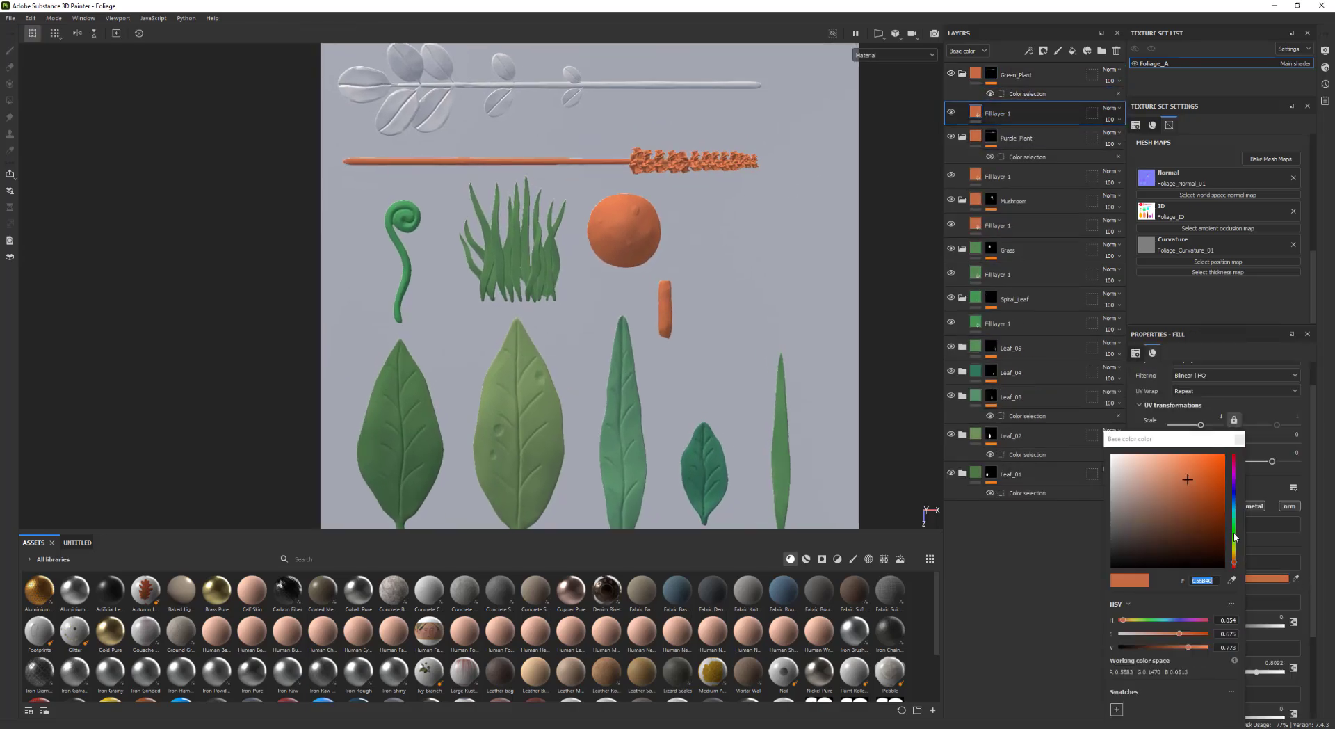
click(1232, 580)
click(407, 268)
mouse_move(410, 271)
alt+middle_down()
mouse_move(416, 256)
mouse_move(398, 273)
mouse_move(410, 269)
alt+middle_up()
Replace the Green_Plant folder's color selection with the top leafy branch's ID color
click(951, 74)
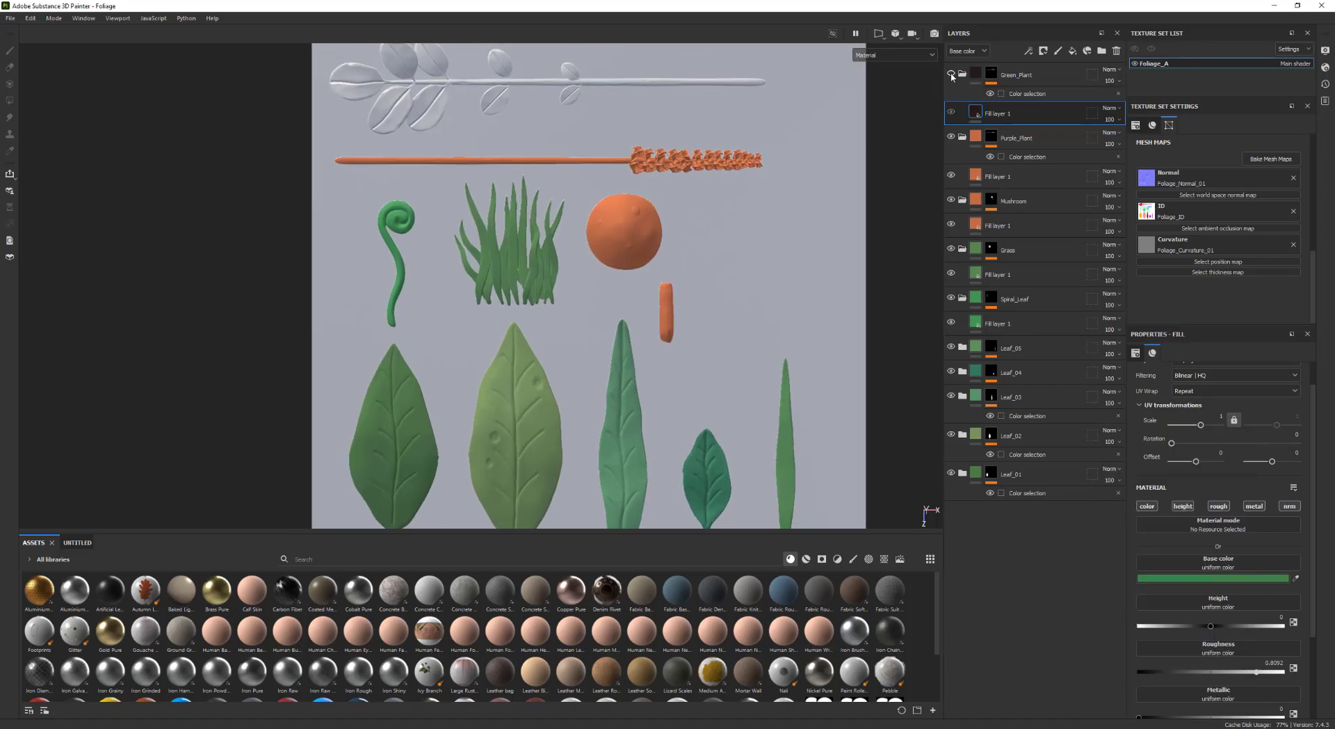
click(951, 74)
click(1027, 94)
click(1303, 473)
click(1290, 458)
click(498, 64)
Resample the Green_Plant fill's base color from the green spiral leaf
alt+middle_drag(528, 139, 551, 138)
click(1001, 114)
click(1295, 579)
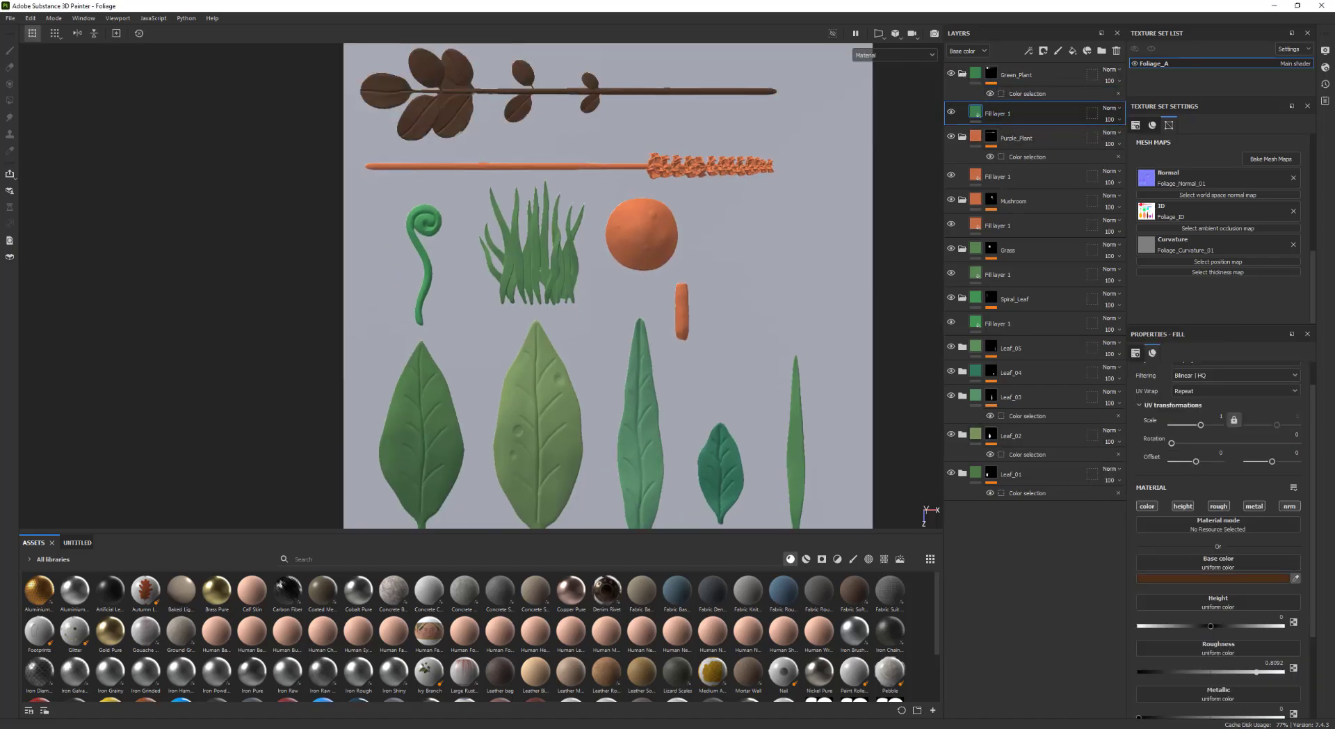
click(416, 267)
Sample the Purple_Plant fill's base color from a green leaf in the viewport
alt+right_drag(685, 306, 652, 329)
click(1001, 177)
click(1251, 579)
click(1200, 580)
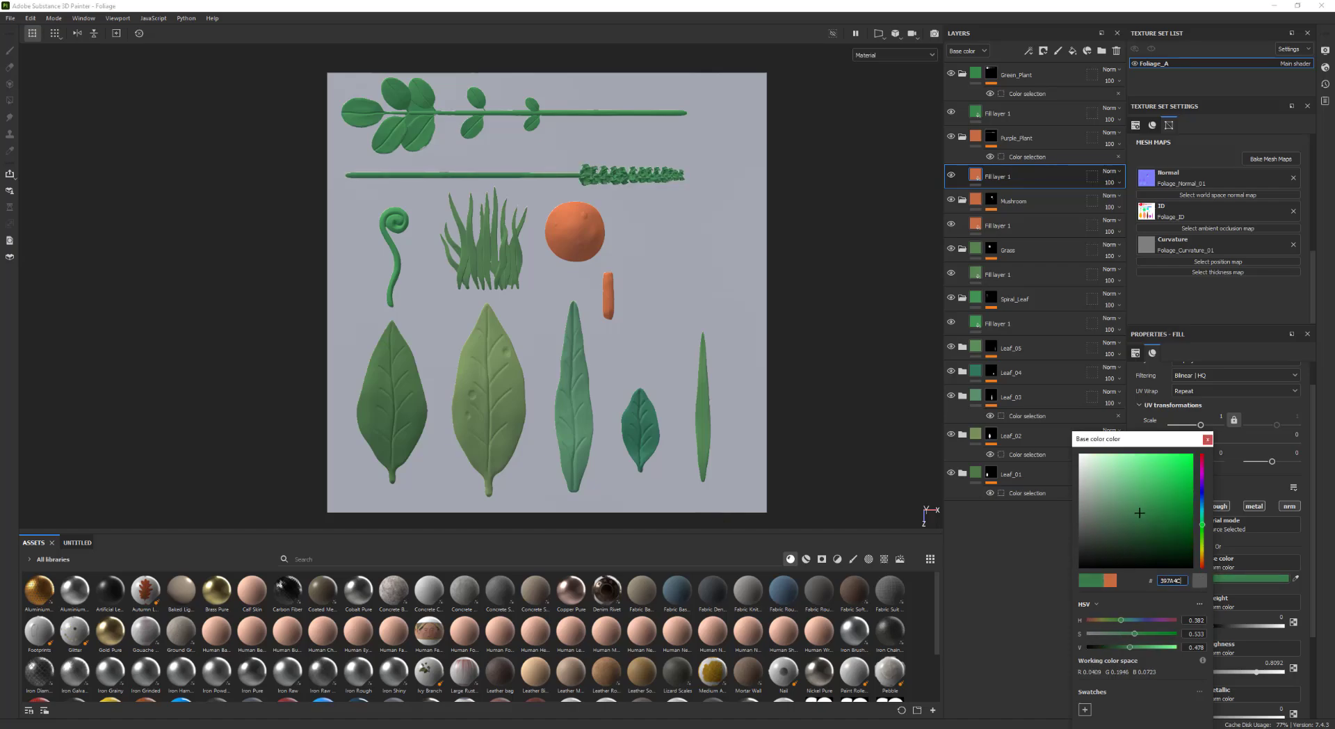
click(703, 410)
alt+middle_drag(837, 231, 819, 214)
Collapse the Green_Plant, Purple_Plant, Mushroom and other element folders in the layer stack
click(963, 74)
click(963, 113)
click(963, 151)
click(963, 175)
click(962, 201)
alt+middle_drag(900, 286, 824, 304)
click(991, 283)
click(991, 122)
click(991, 83)
alt+right_drag(824, 303, 797, 305)
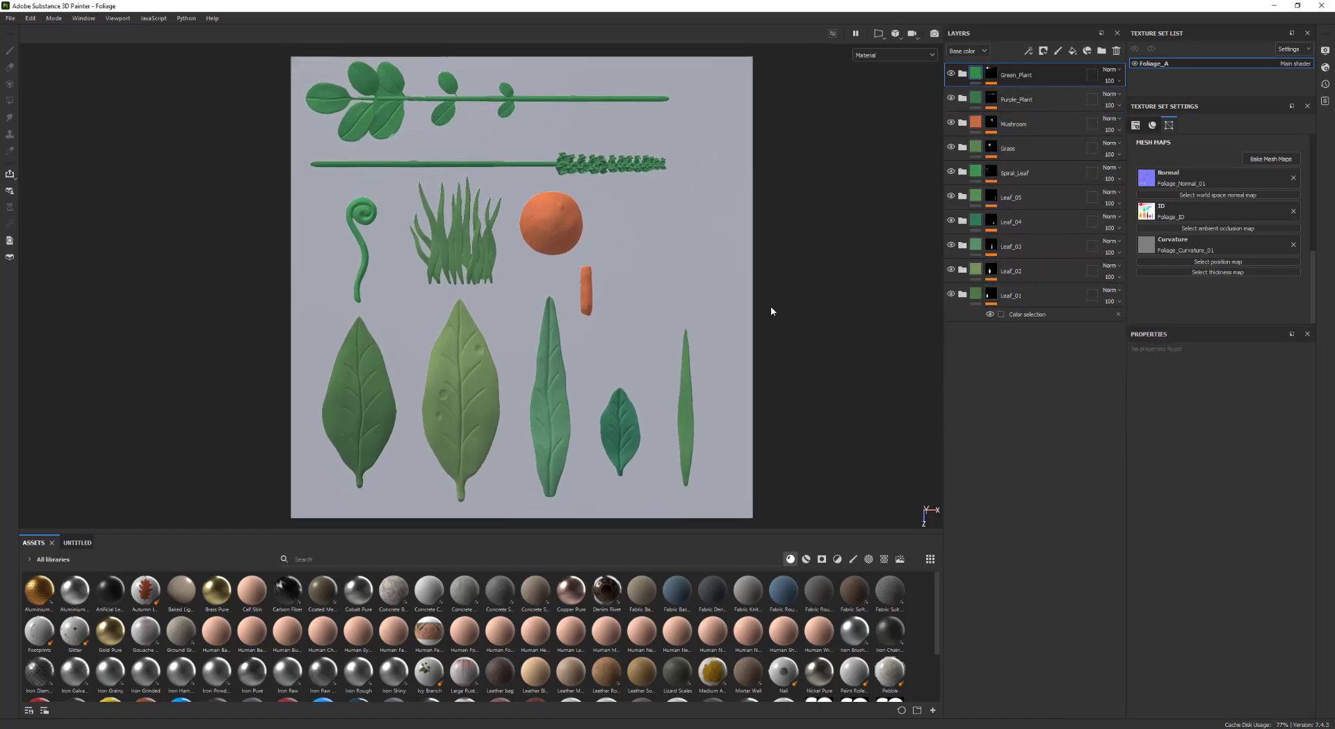
Examine the large leaves in the viewport and expand the Leaf_01 folder
alt+middle_drag(617, 244, 632, 248)
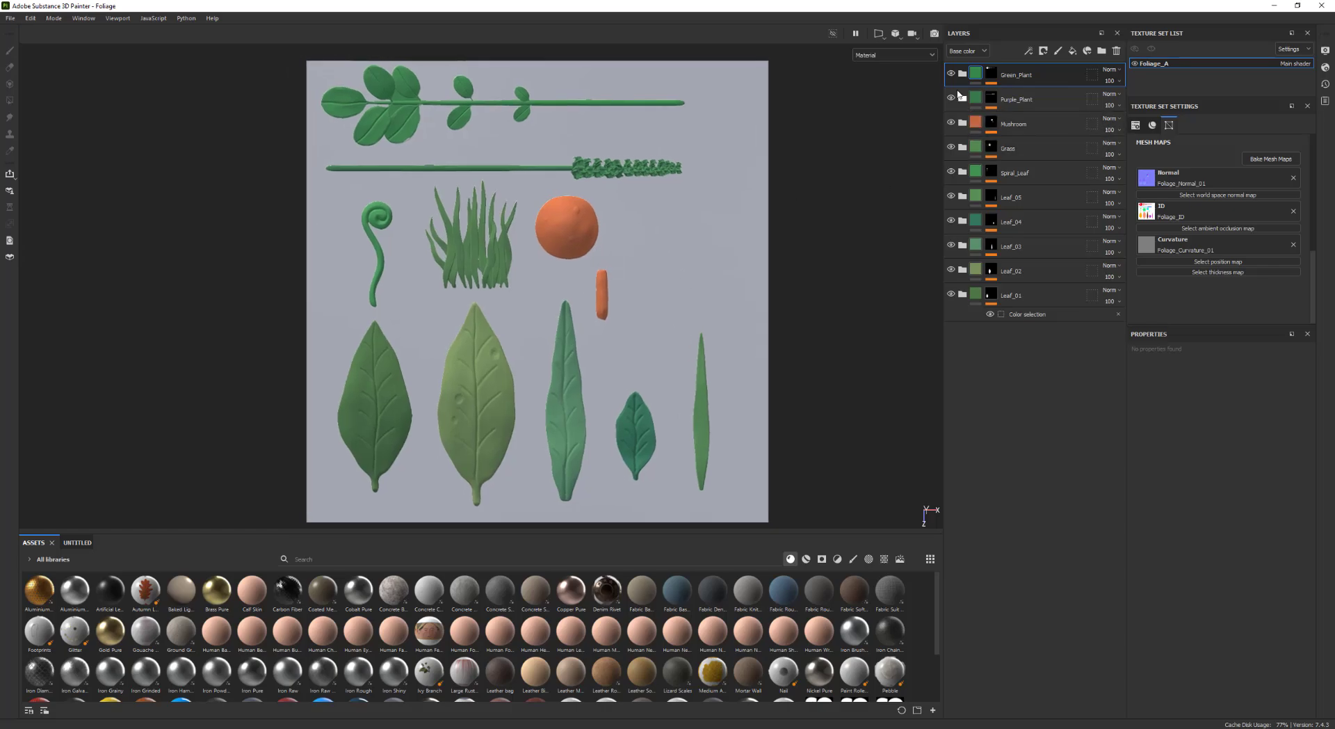
alt+middle_drag(672, 361, 688, 356)
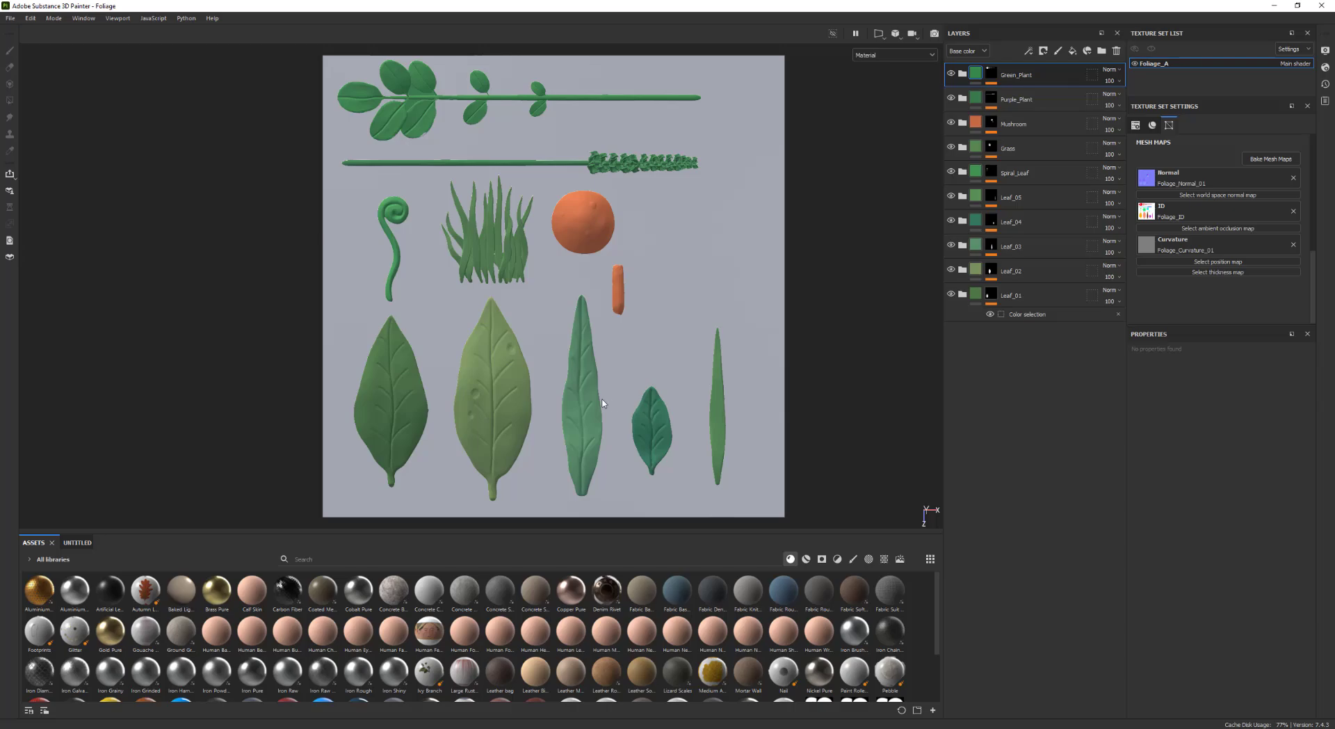
alt+middle_drag(416, 370, 459, 331)
alt+right_drag(459, 332, 452, 349)
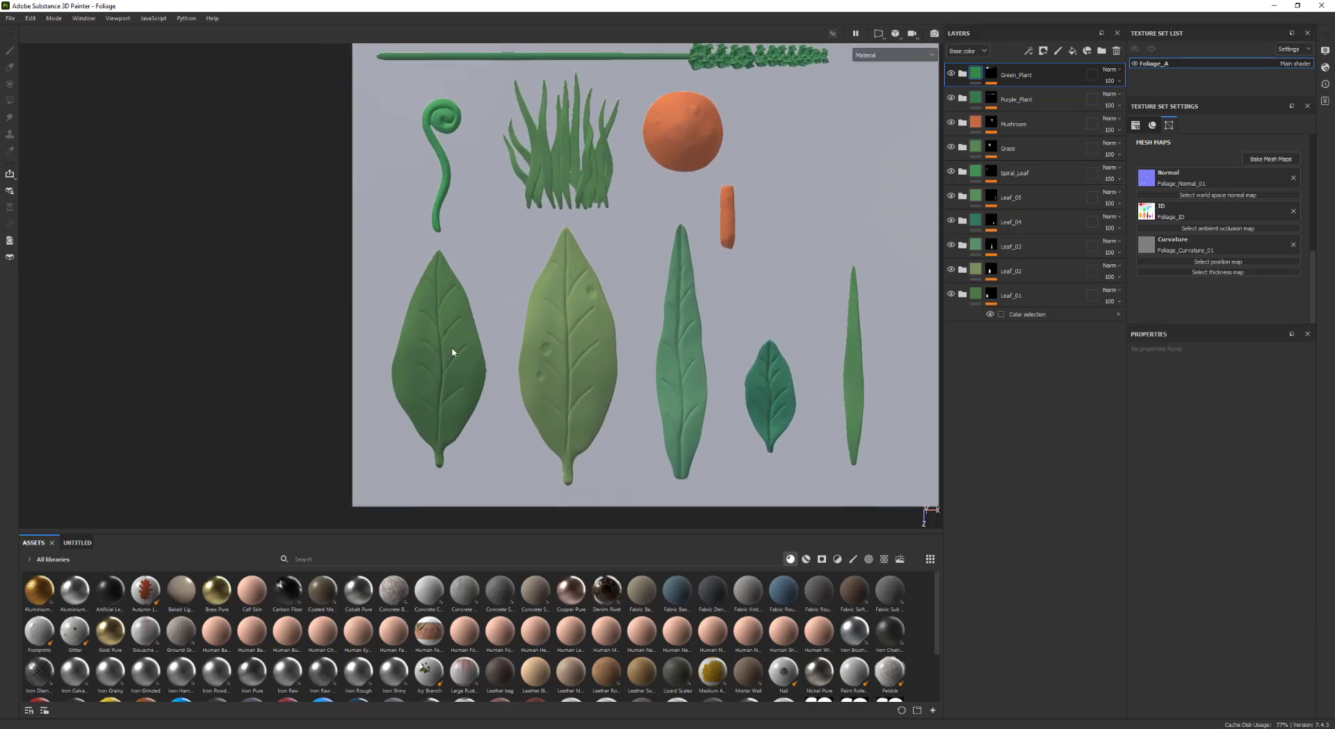
click(962, 296)
alt+middle_drag(558, 359, 559, 339)
alt+right_drag(559, 339, 585, 363)
shift+right_drag(598, 364, 763, 366)
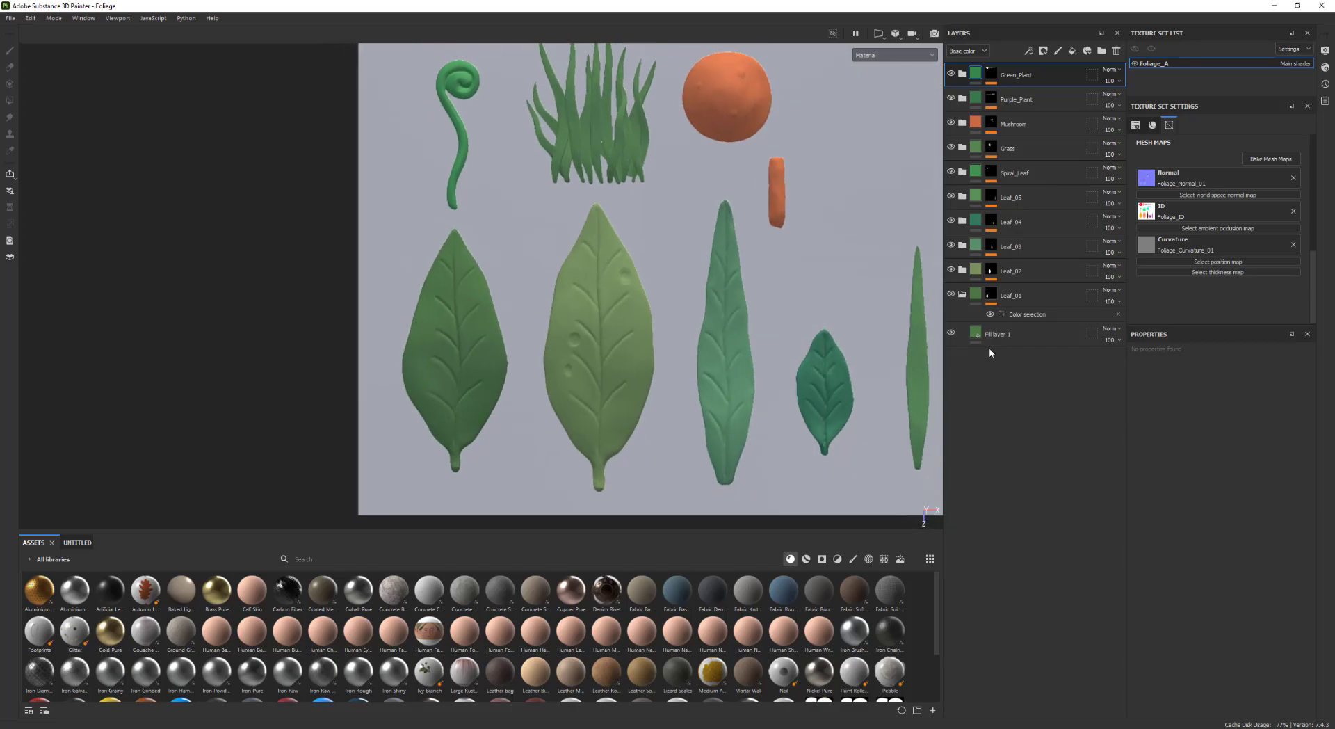
alt+middle_drag(716, 330, 727, 340)
alt+right_drag(728, 340, 695, 341)
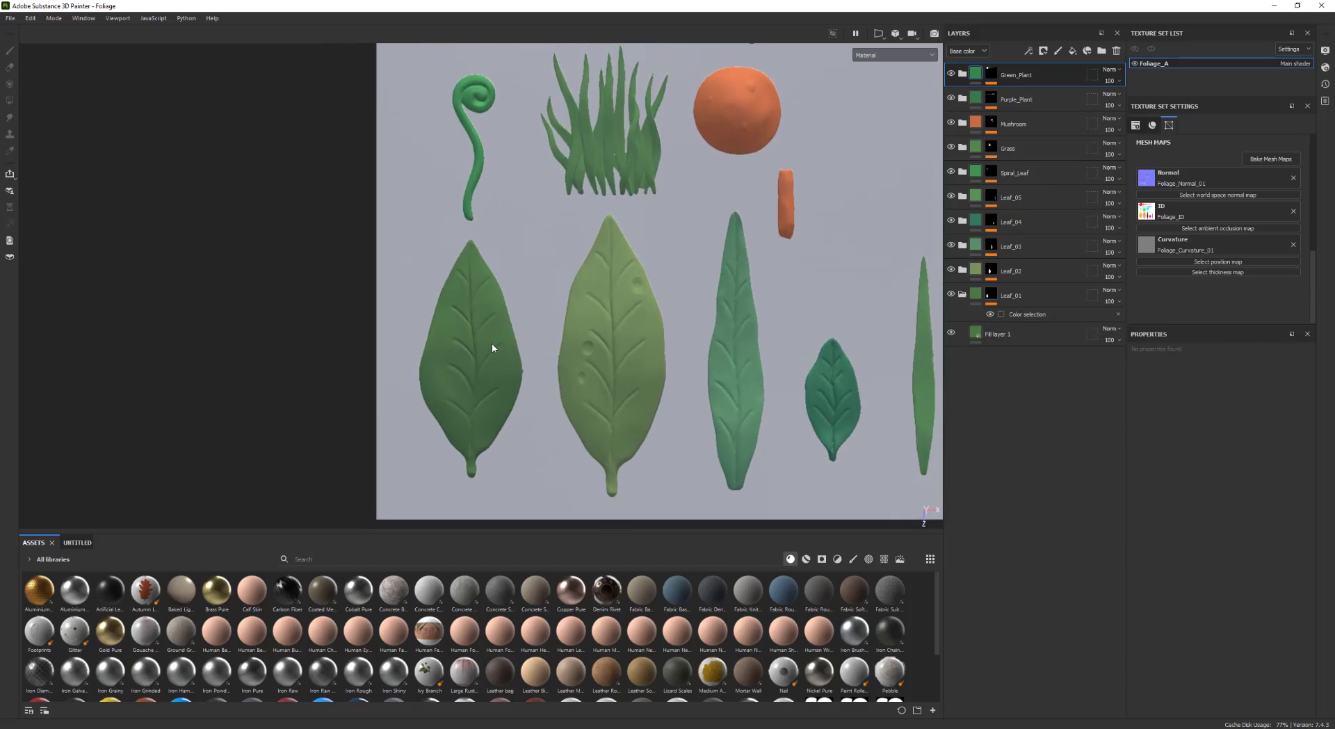
alt+middle_drag(542, 361, 573, 342)
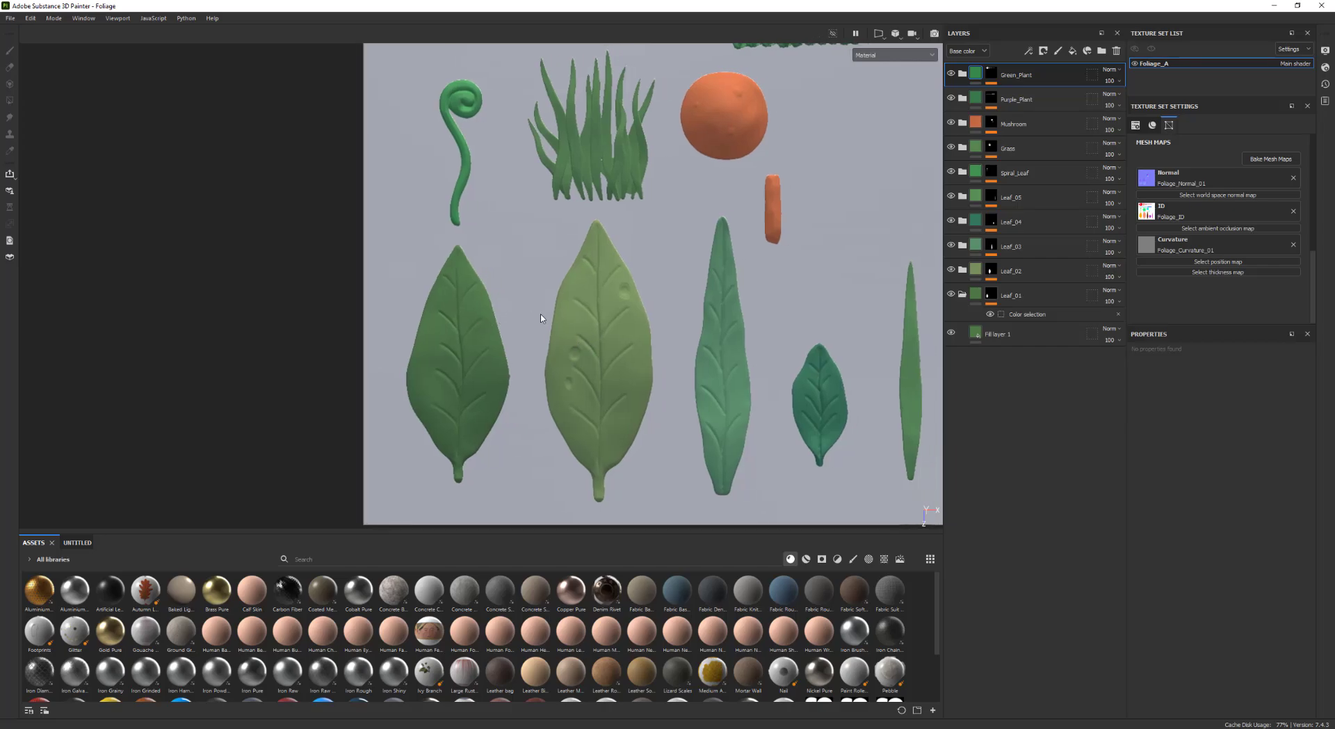
alt+middle_drag(552, 336, 572, 339)
alt+right_drag(573, 339, 601, 345)
mouse_move(601, 345)
alt+middle_down()
mouse_move(608, 355)
mouse_move(591, 334)
alt+middle_up()
alt+right_drag(591, 334, 606, 336)
Duplicate the Leaf_01 fill layer and name the copy Edges
click(1012, 336)
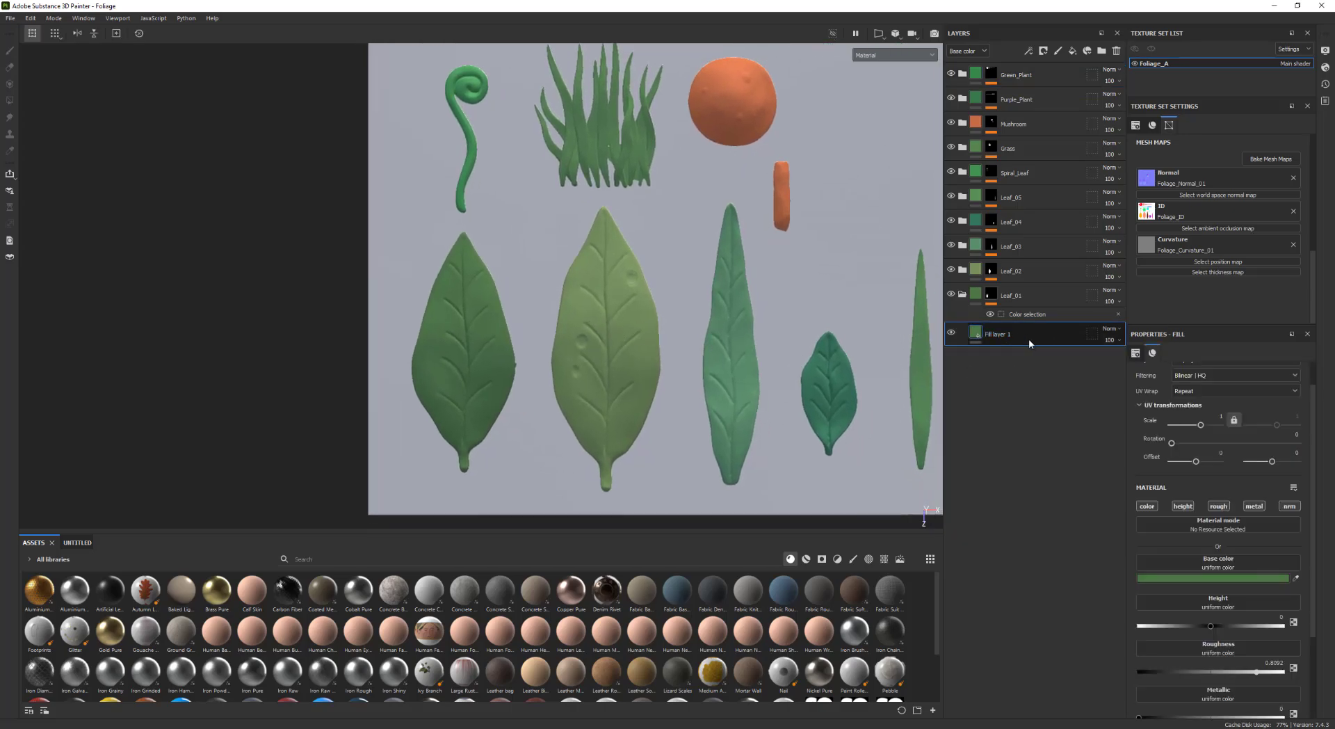
key(ctrl+d)
double_click(999, 334)
text(E)
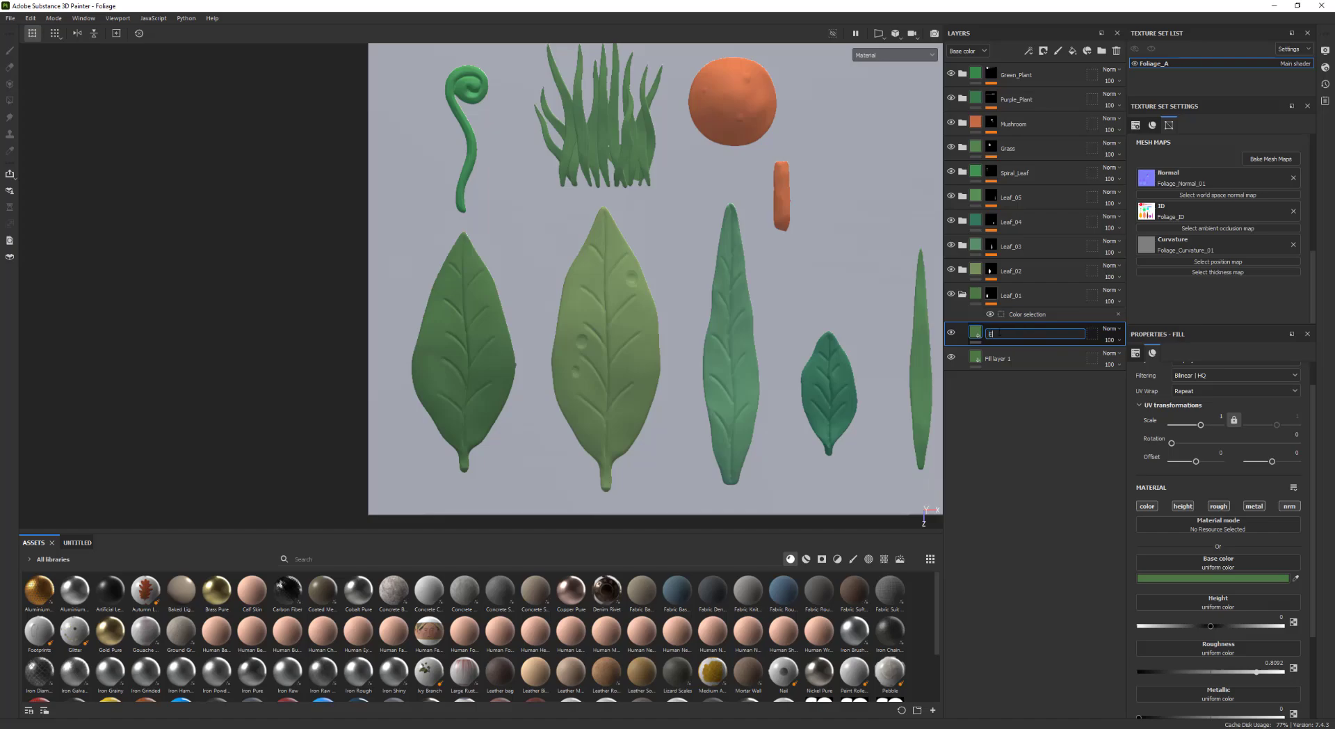
text(dges)
key(Return)
Add a black mask to the Edges layer with a Curvature generator
right_click(1024, 339)
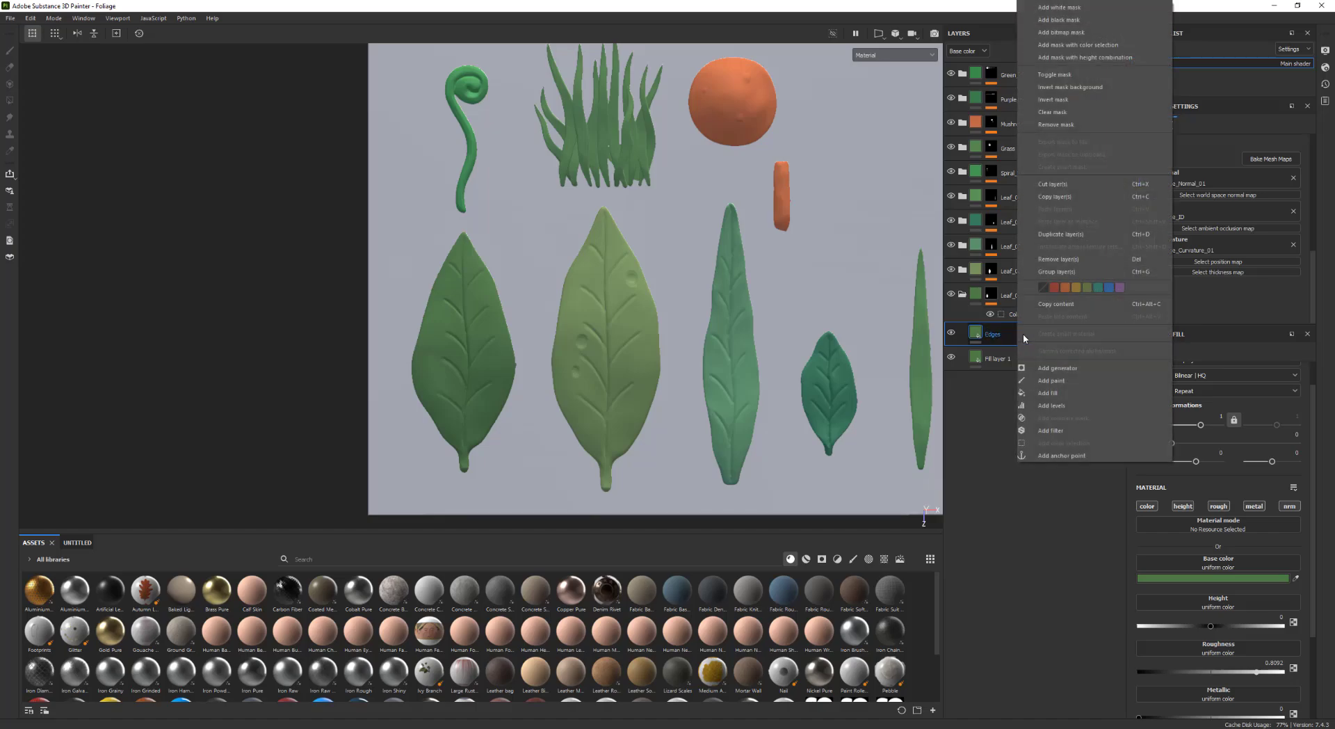
click(1063, 20)
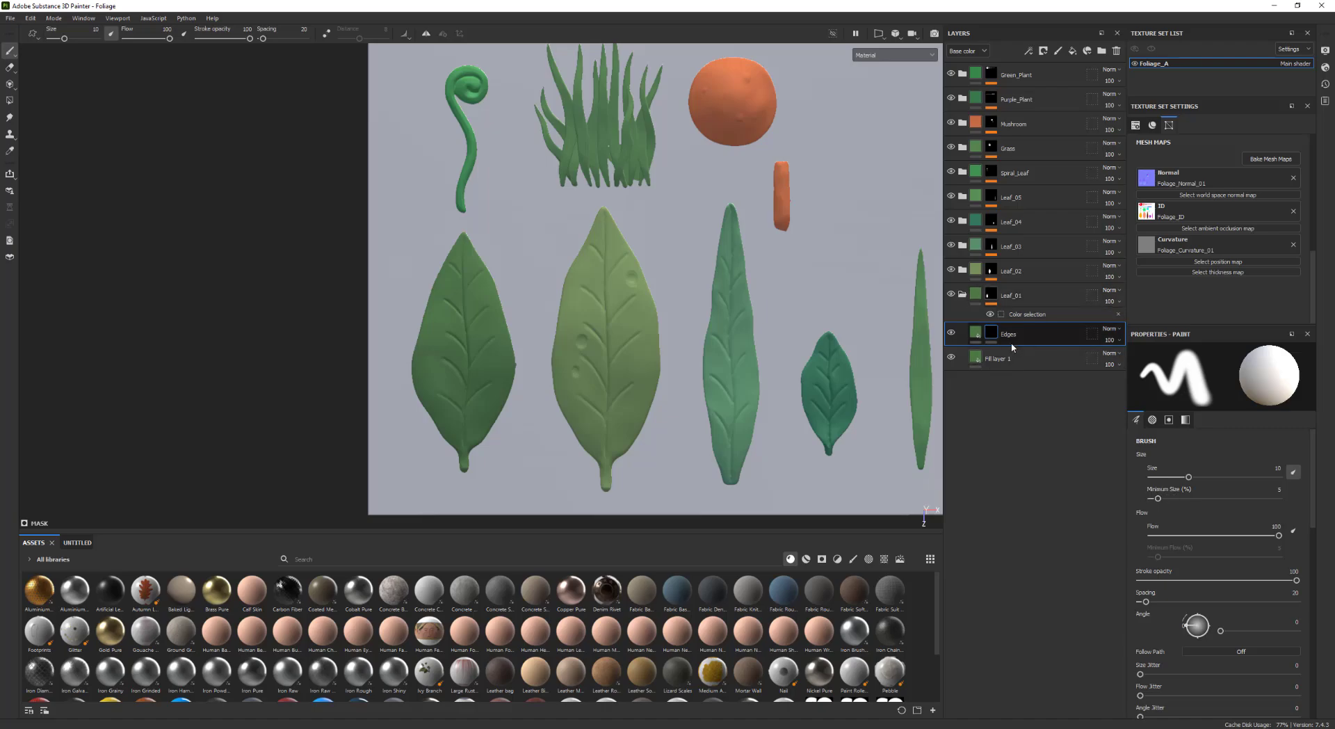
right_click(991, 331)
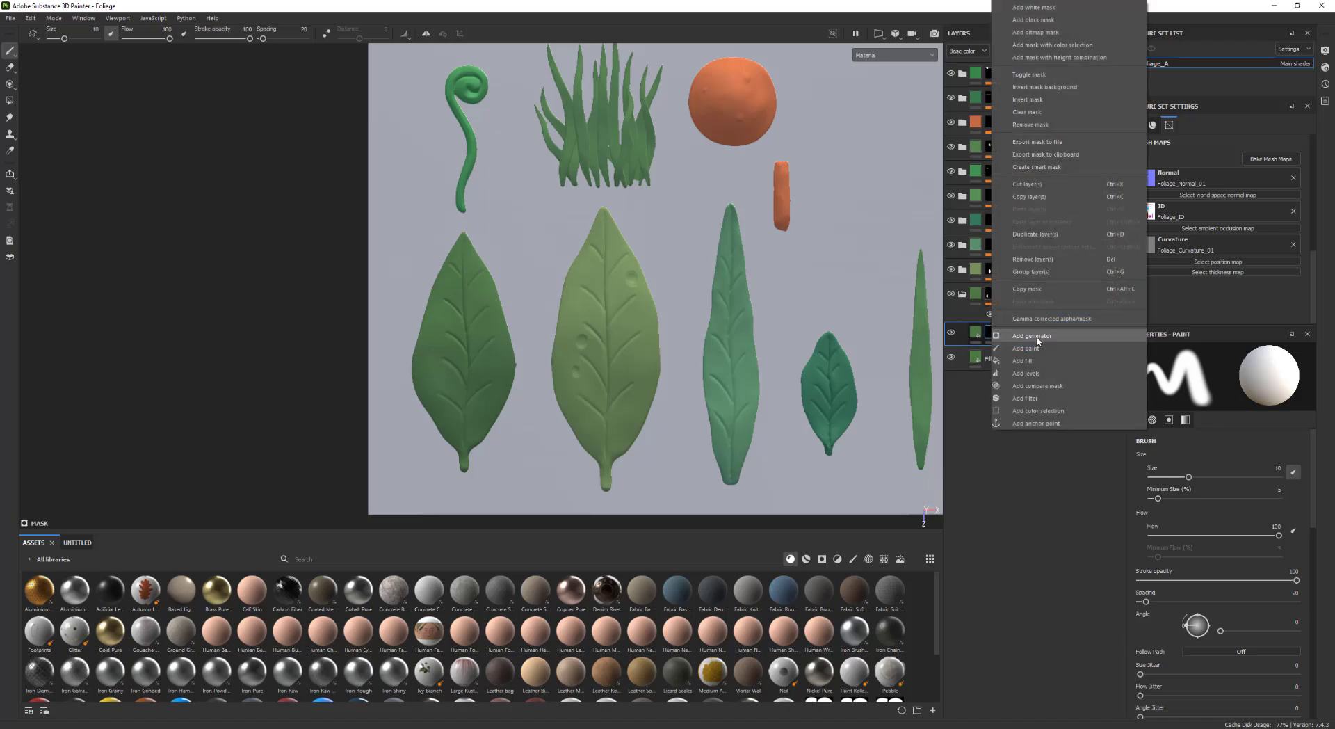
click(1036, 336)
click(1216, 386)
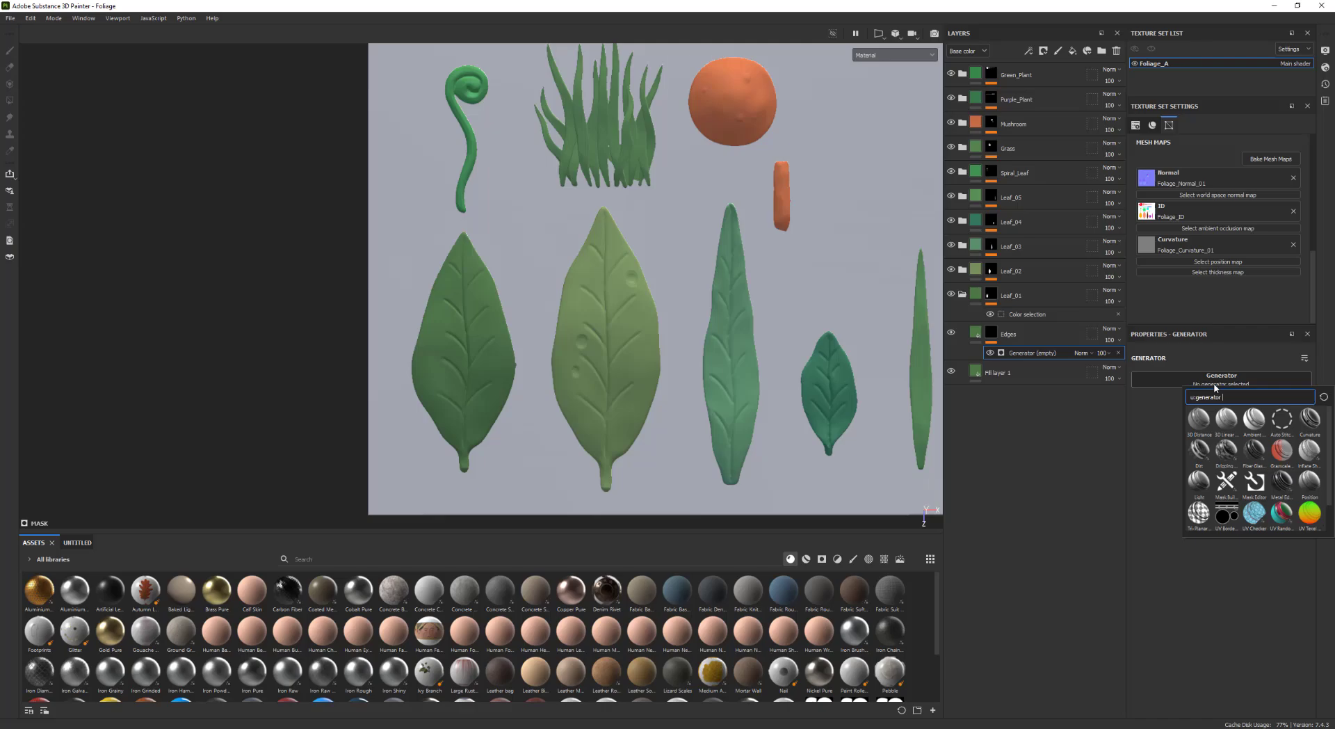
click(1311, 422)
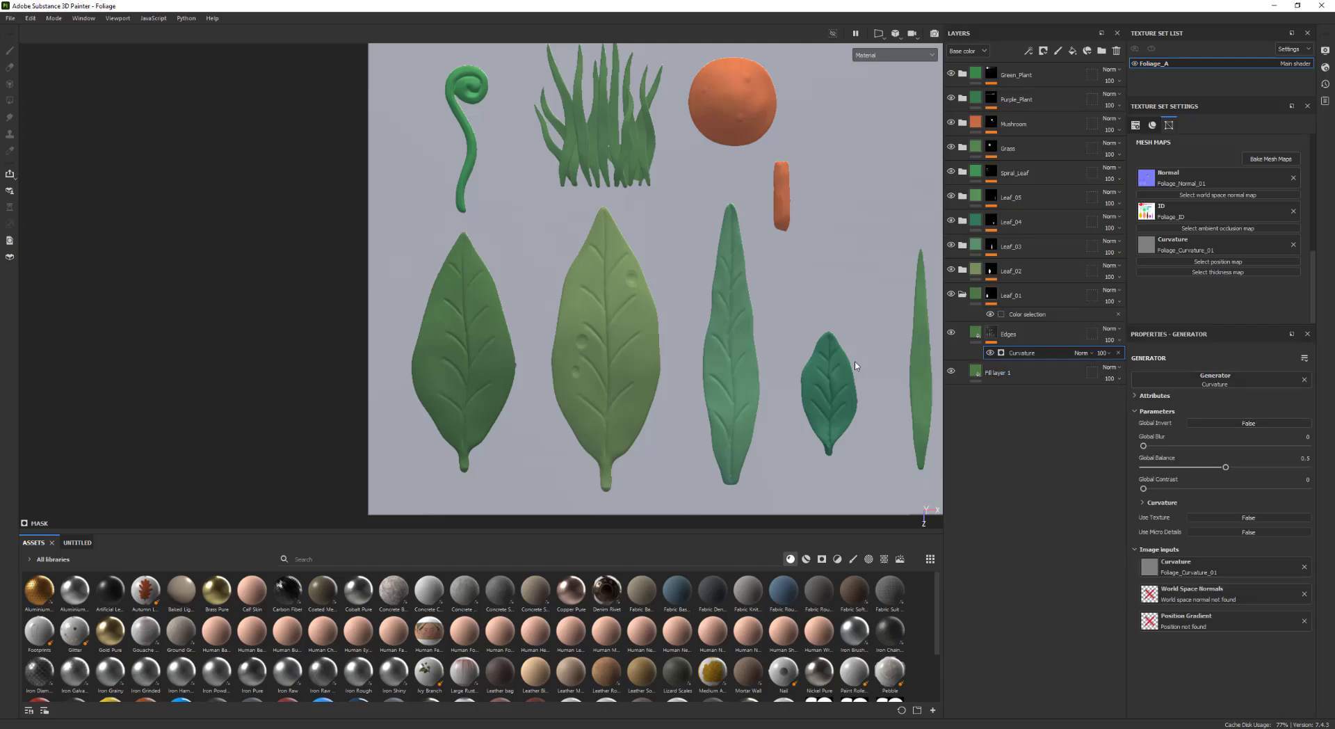
Set the Edges fill's base color to a lighter yellowish green
click(976, 334)
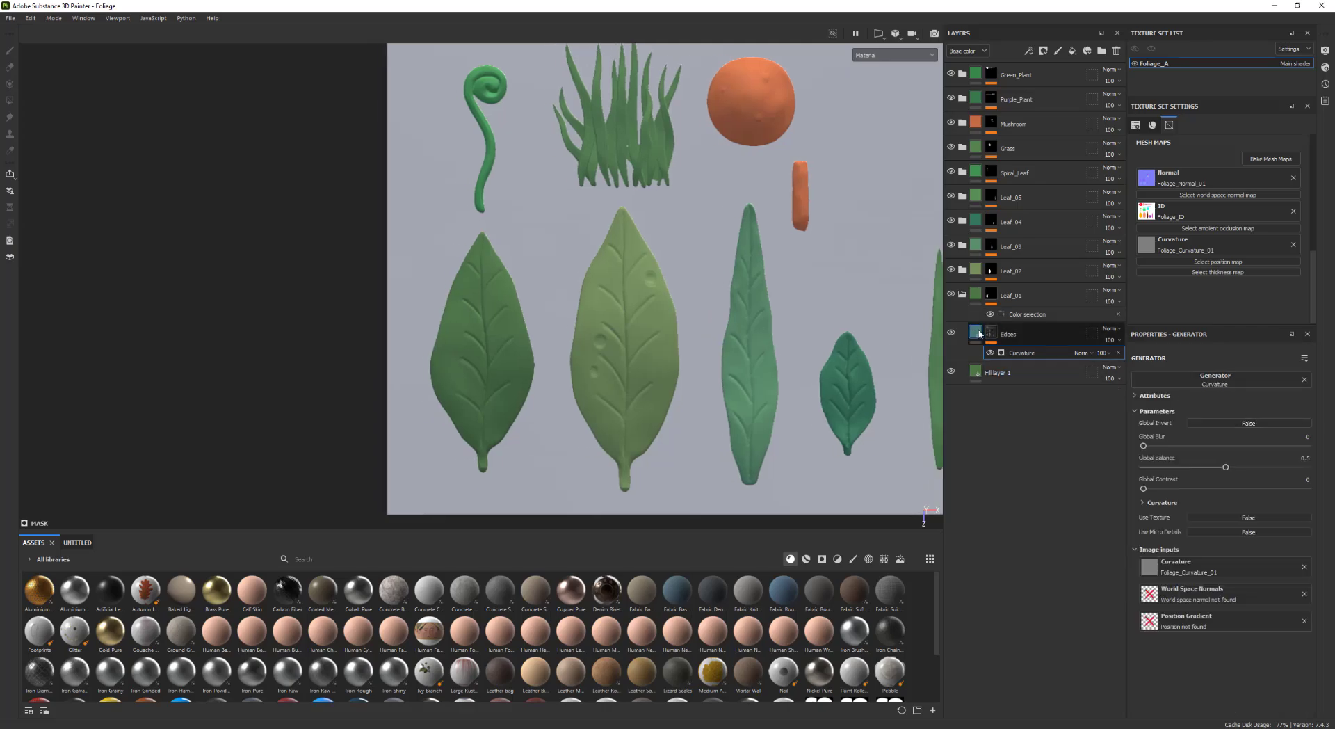
click(977, 334)
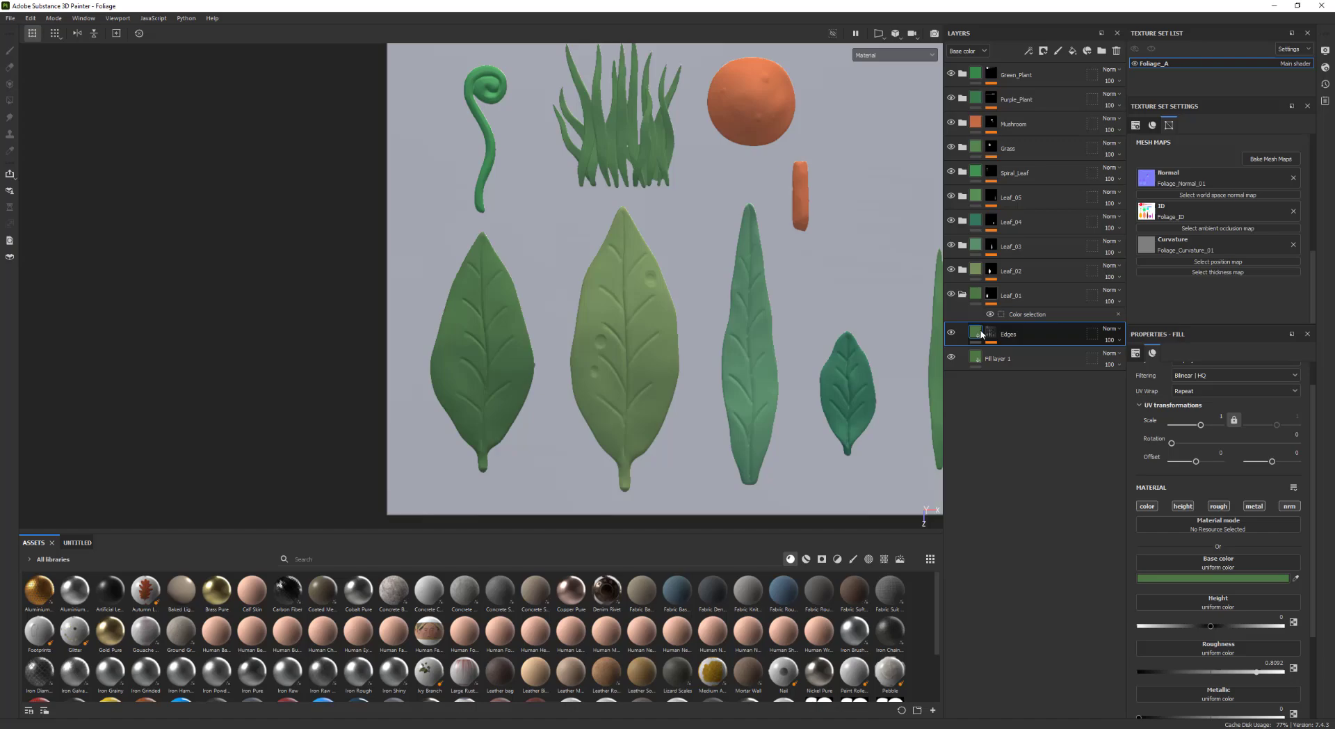
click(1262, 581)
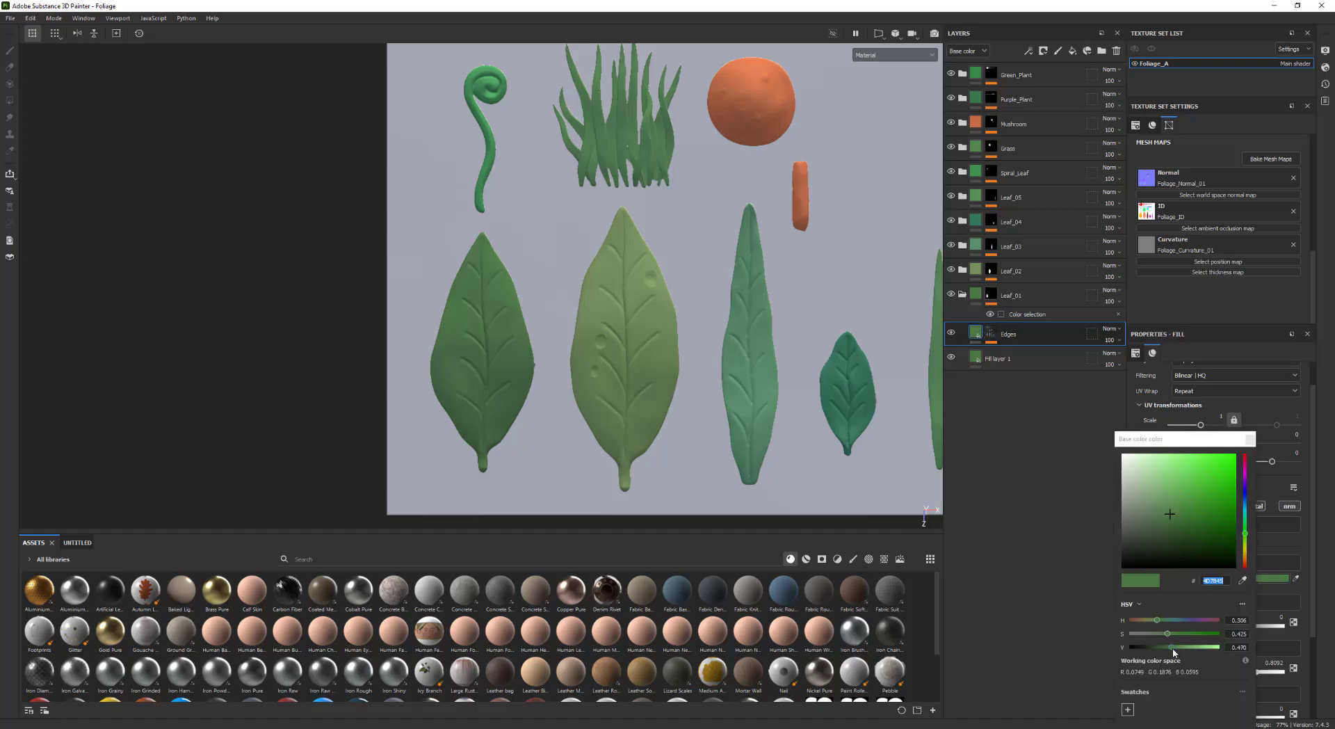
drag(1173, 650, 1152, 623)
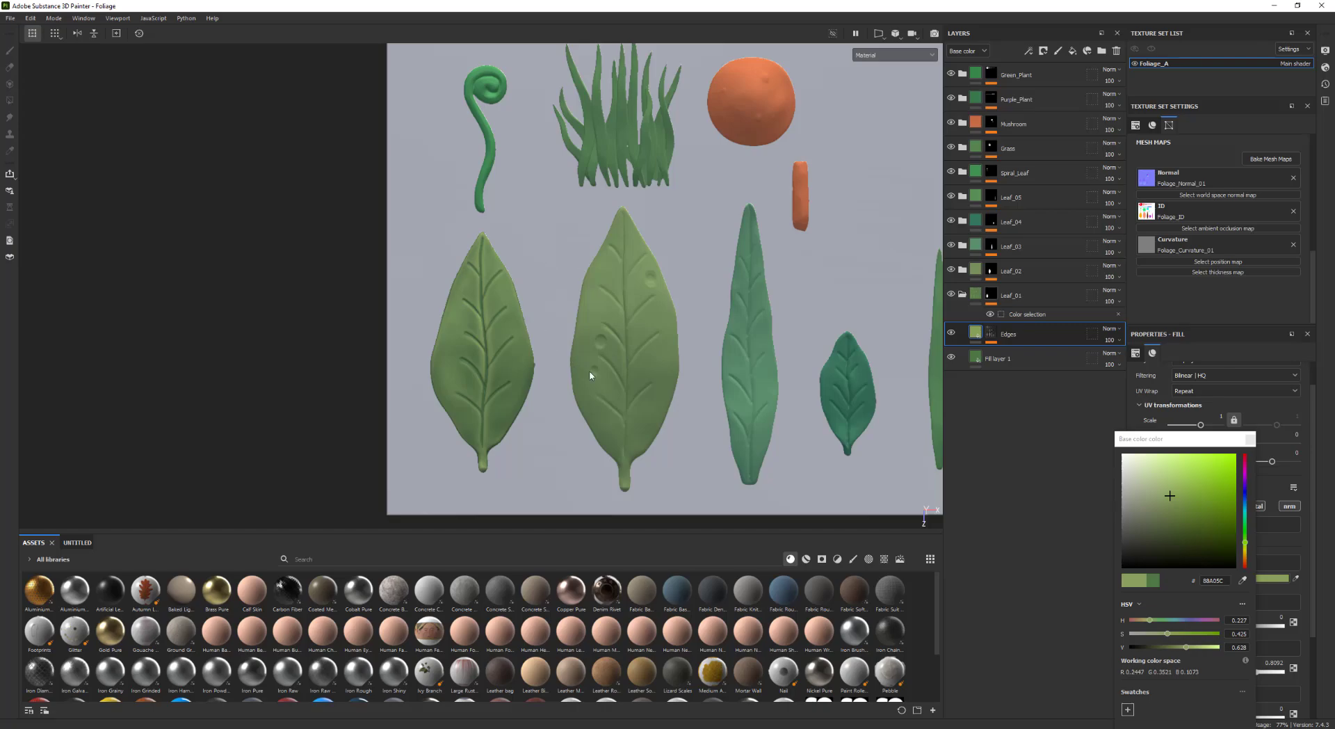
alt+middle_drag(590, 375, 555, 367)
scroll(578, 320, down, 2)
alt+middle_drag(578, 319, 530, 334)
shift+right_drag(530, 334, 599, 345)
scroll(438, 350, up, 1)
click(1250, 440)
alt+middle_drag(808, 366, 823, 369)
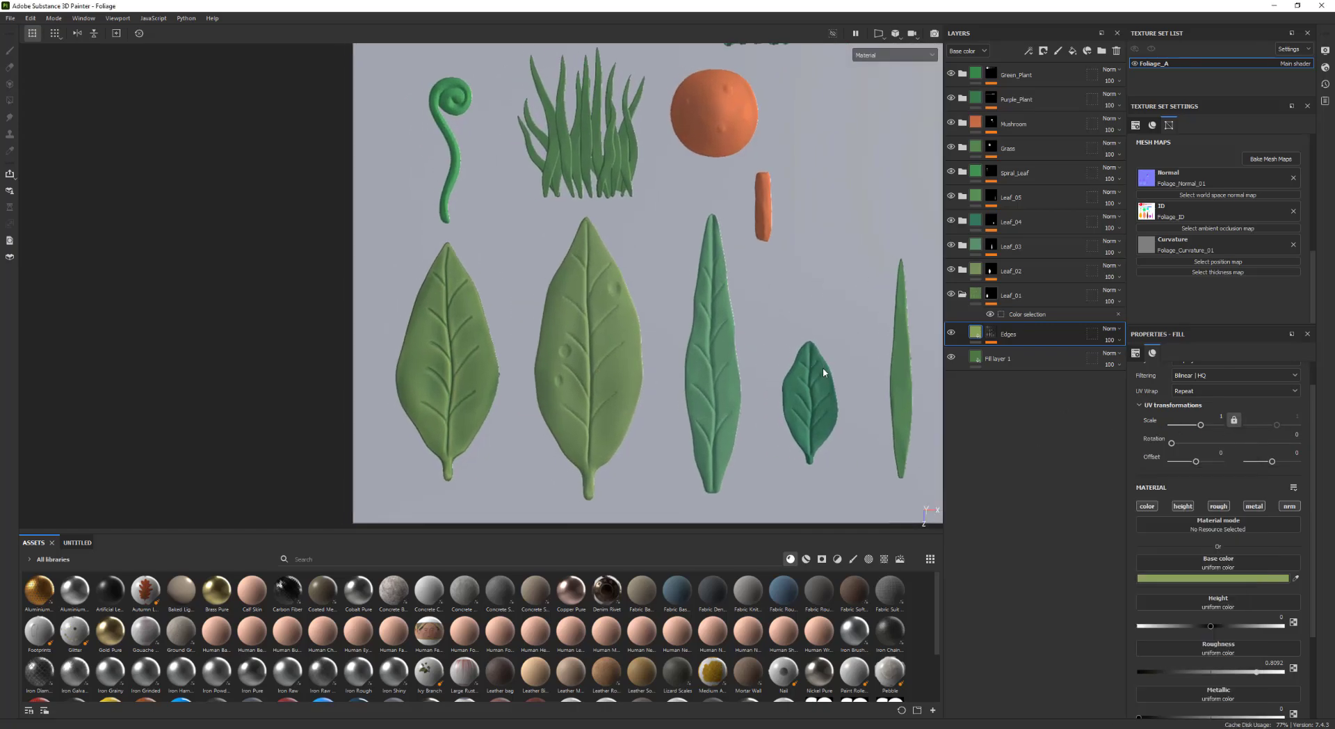
Adjust the Edges mask's Curvature generator, lowering Large to 0.09 and Big to 0.11
click(991, 334)
scroll(792, 358, up, 1)
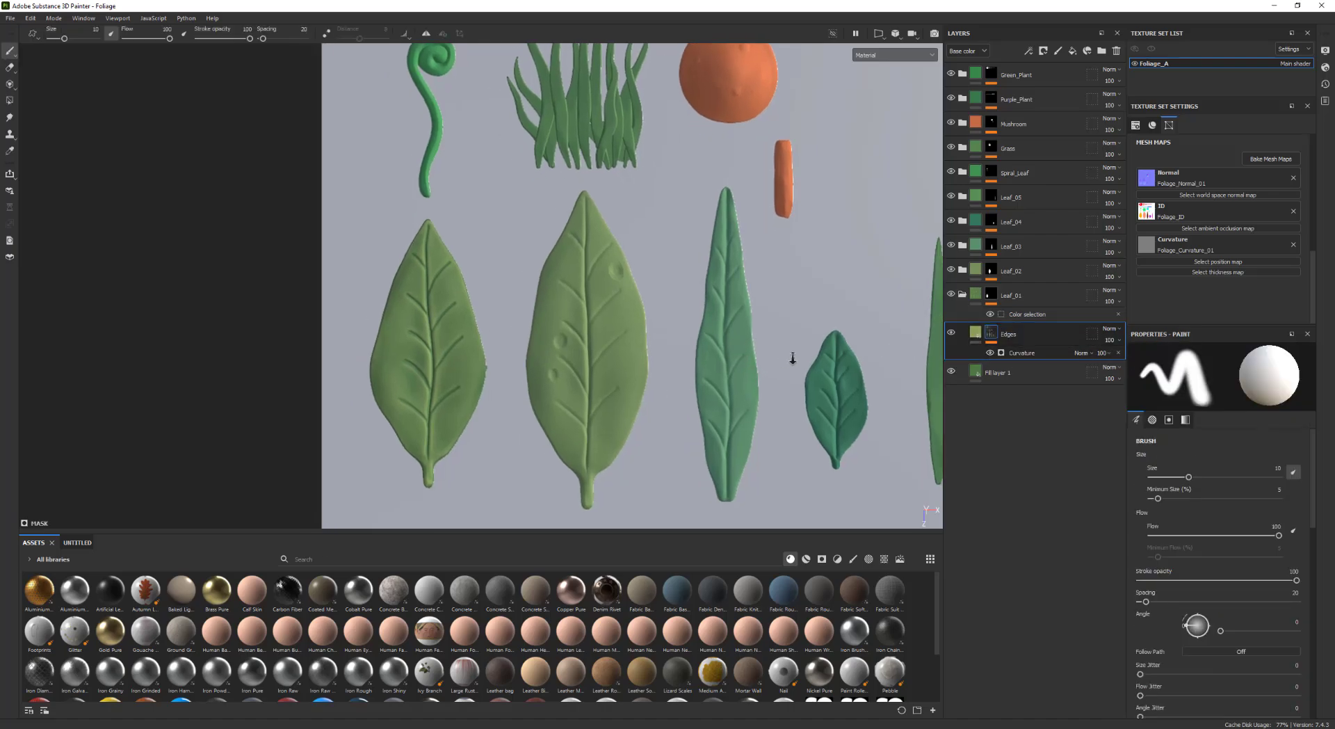
click(1029, 353)
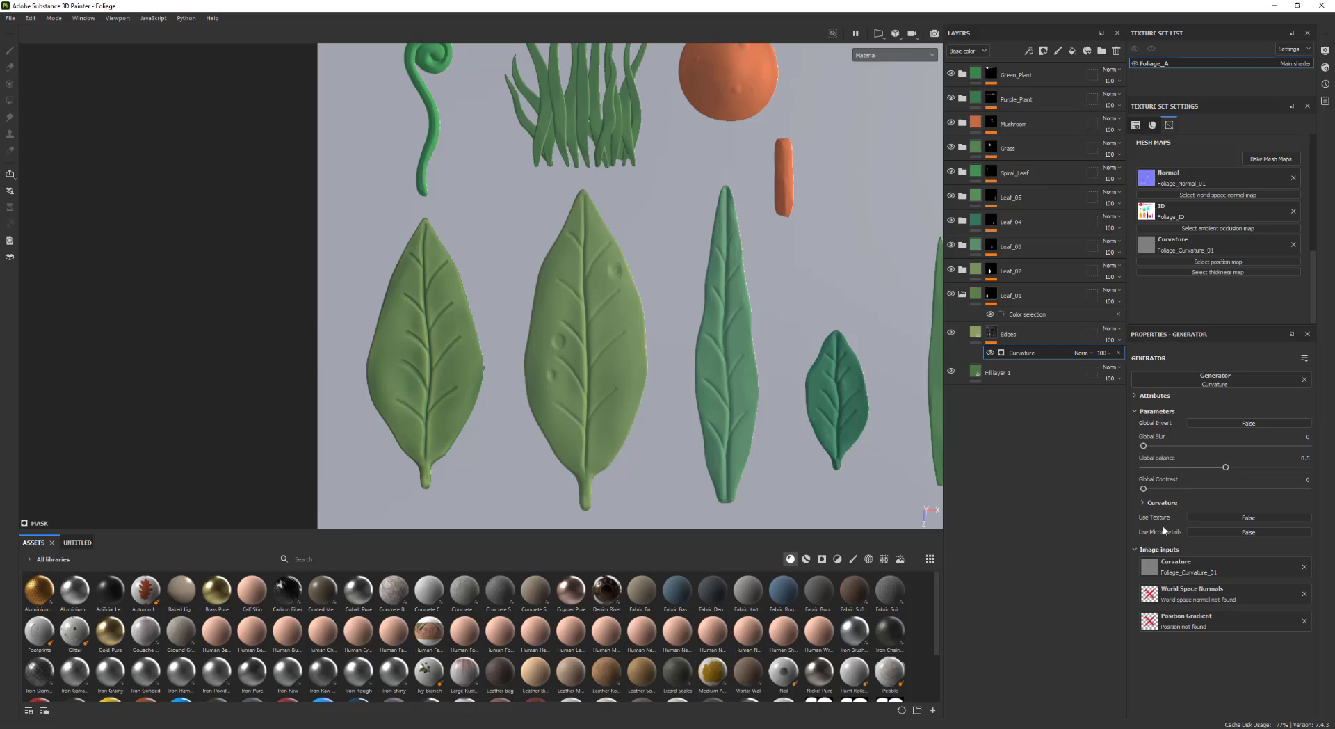
click(1144, 502)
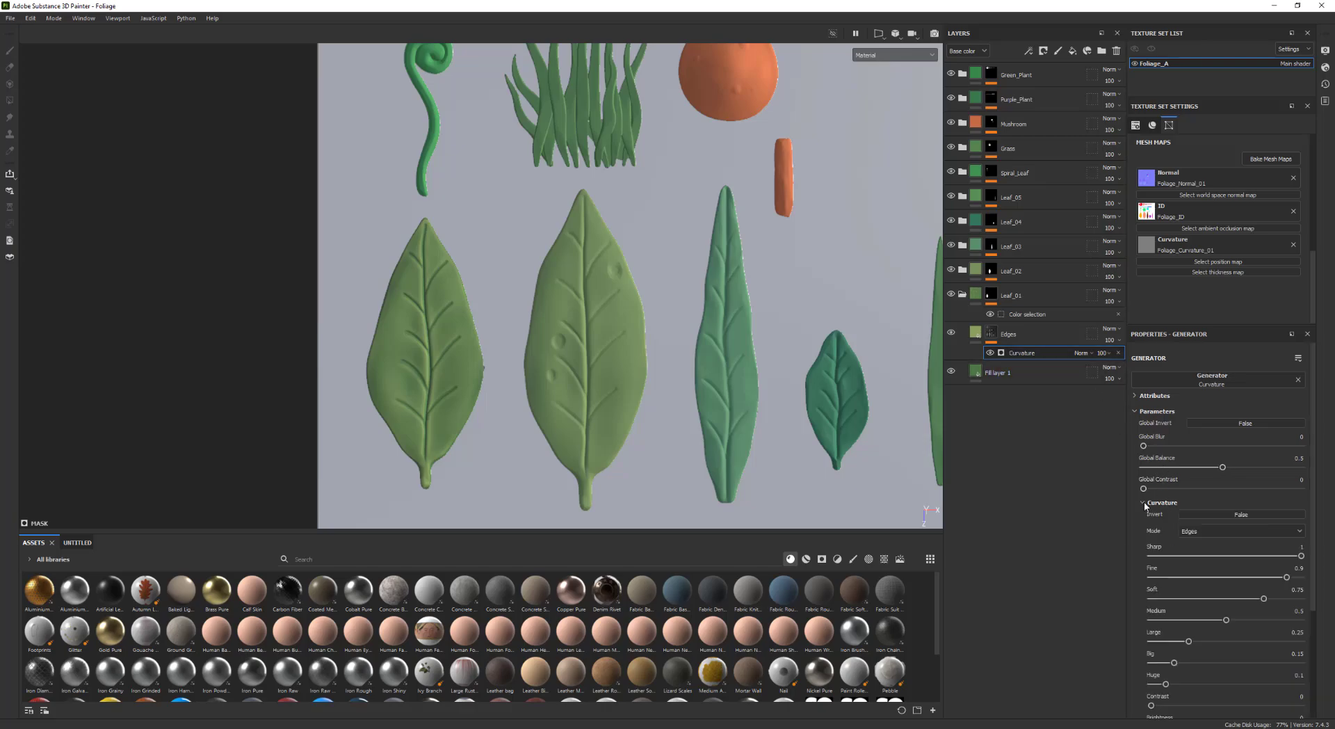
alt+middle_drag(711, 422, 715, 371)
shift+right_drag(703, 368, 656, 364)
key(c)
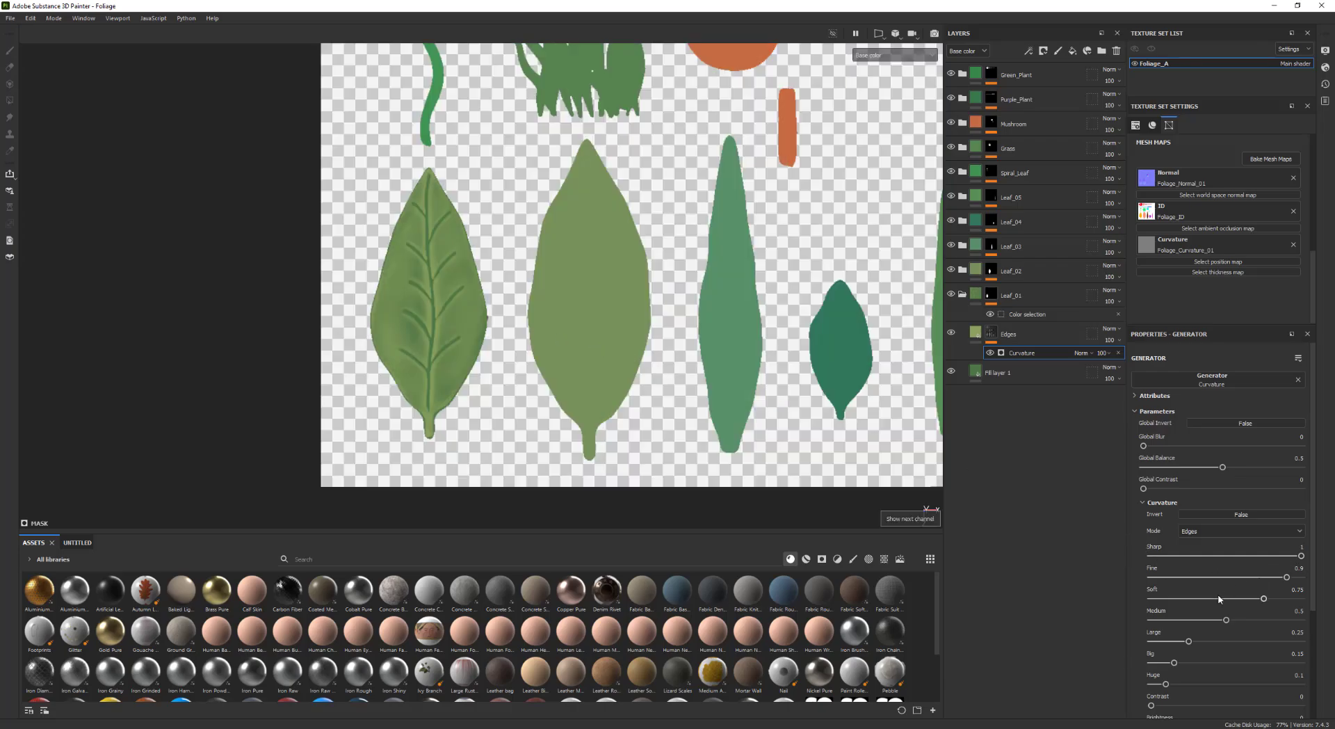
mouse_move(1188, 642)
mouse_down()
mouse_move(1128, 639)
mouse_move(1166, 640)
mouse_up()
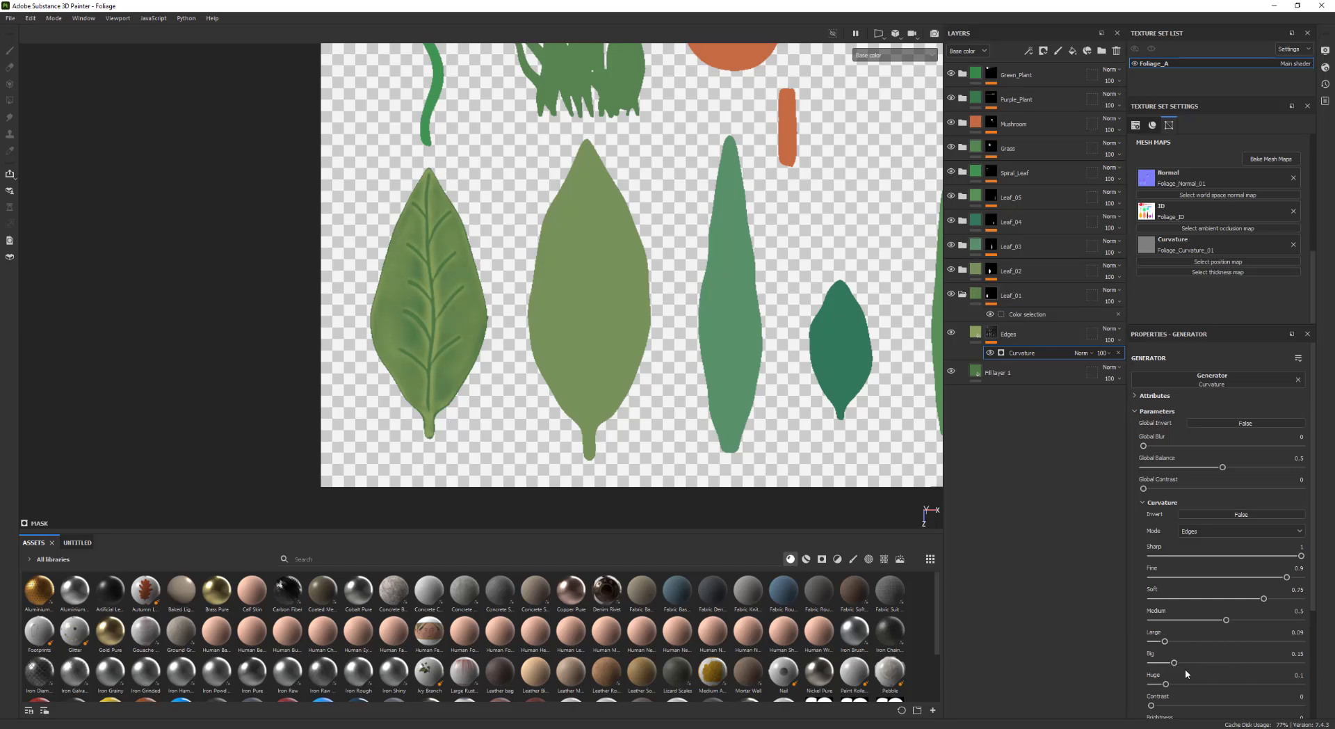
mouse_move(1174, 662)
mouse_down()
mouse_move(1237, 663)
mouse_move(1148, 669)
mouse_move(1168, 663)
mouse_move(1168, 685)
mouse_move(1225, 685)
mouse_move(1142, 690)
mouse_move(1199, 672)
mouse_up()
scroll(1169, 685, down, 1)
key(m)
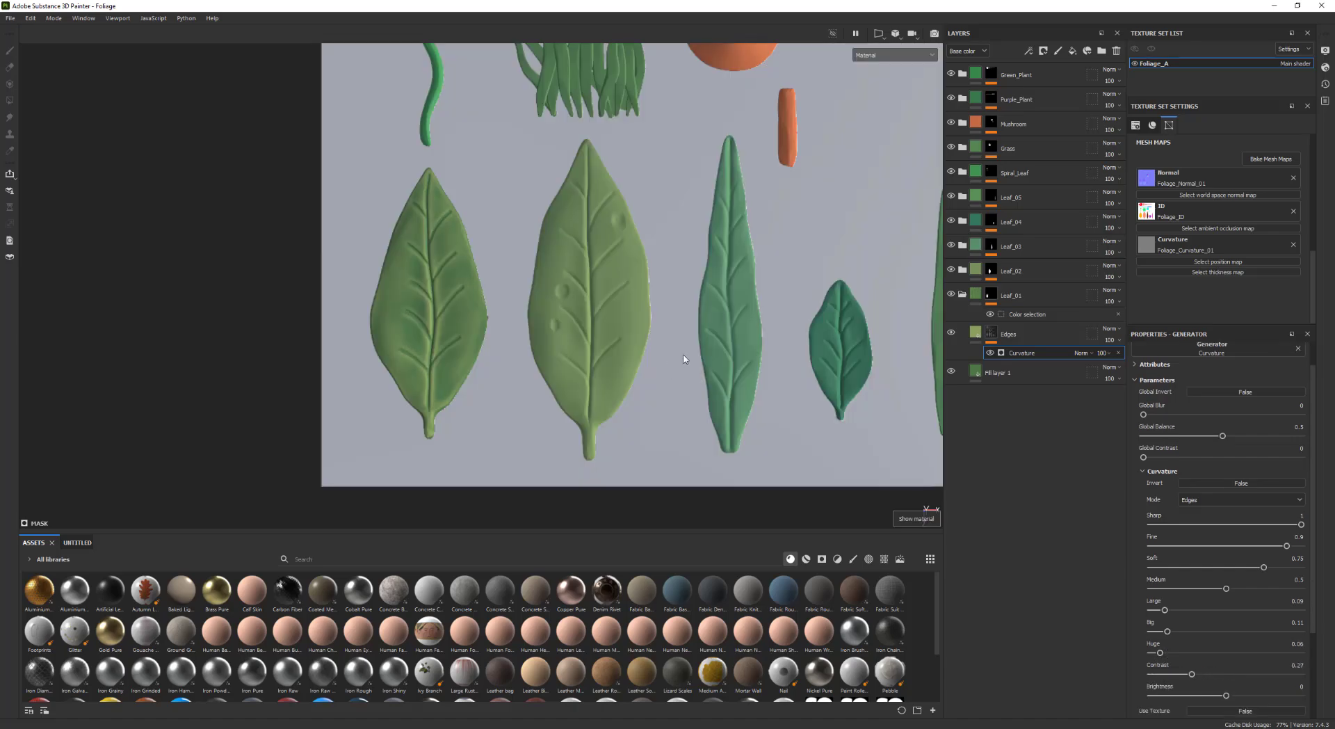
Set the Edges fill's roughness to about 0.68
alt+right_drag(761, 371, 281, 322)
alt+middle_drag(641, 340, 570, 325)
alt+right_drag(570, 325, 723, 352)
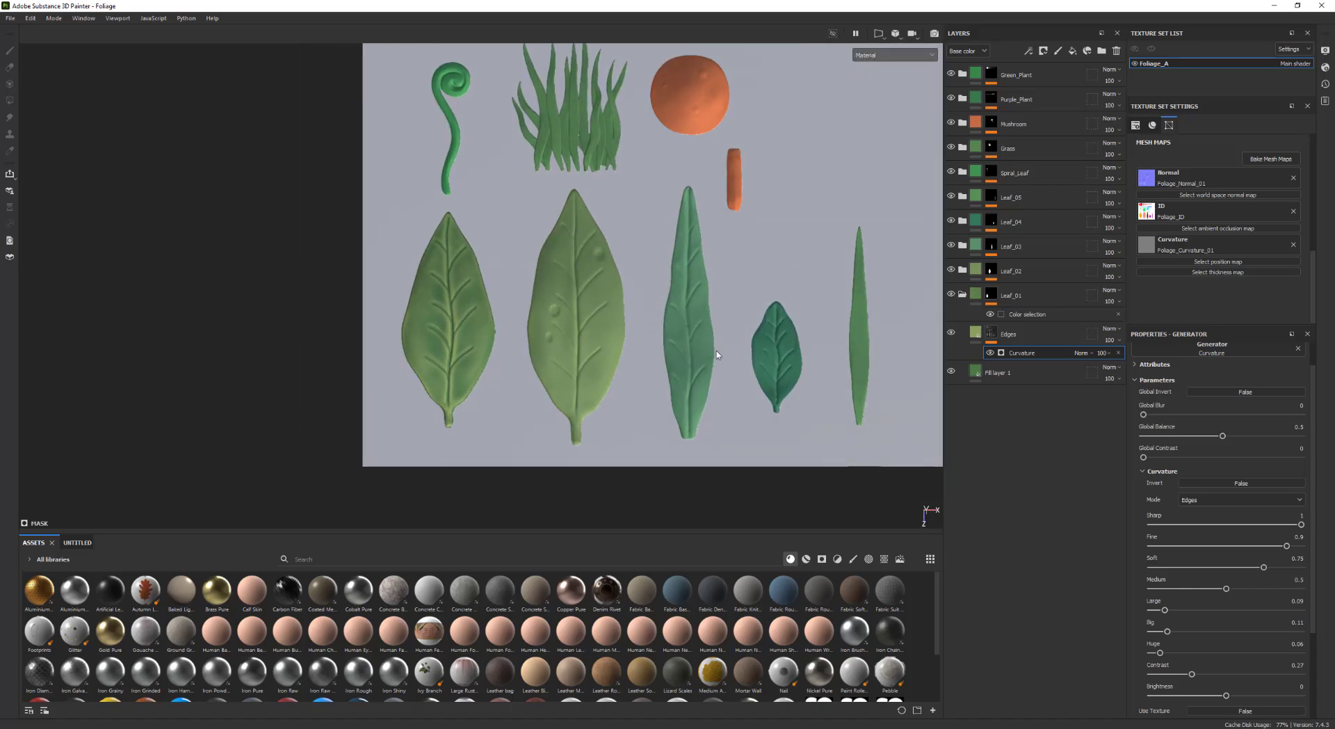
scroll(715, 352, up, 1)
click(976, 332)
scroll(817, 362, up, 1)
scroll(816, 363, up, 1)
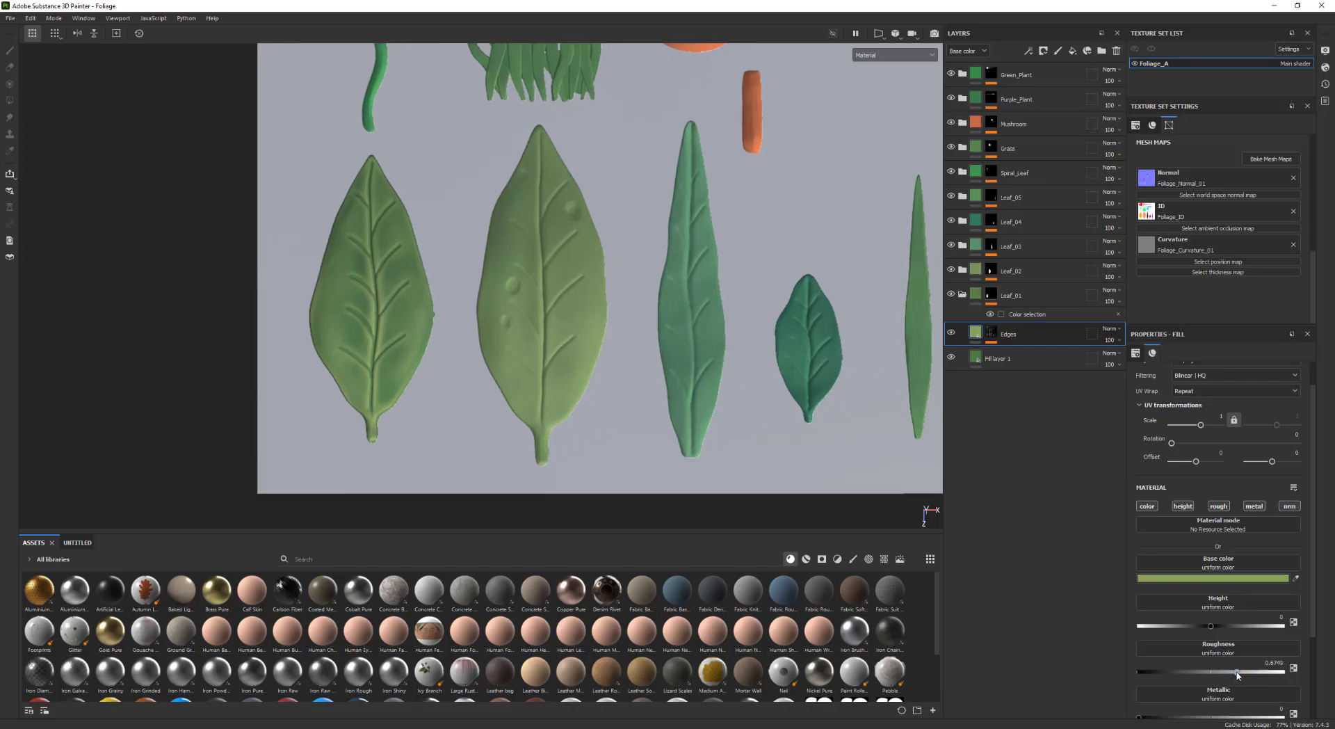
Set the Edges layer's opacity to 60
mouse_move(763, 402)
shift+right_down()
mouse_move(724, 387)
mouse_move(751, 383)
shift+right_up()
scroll(751, 383, down, 2)
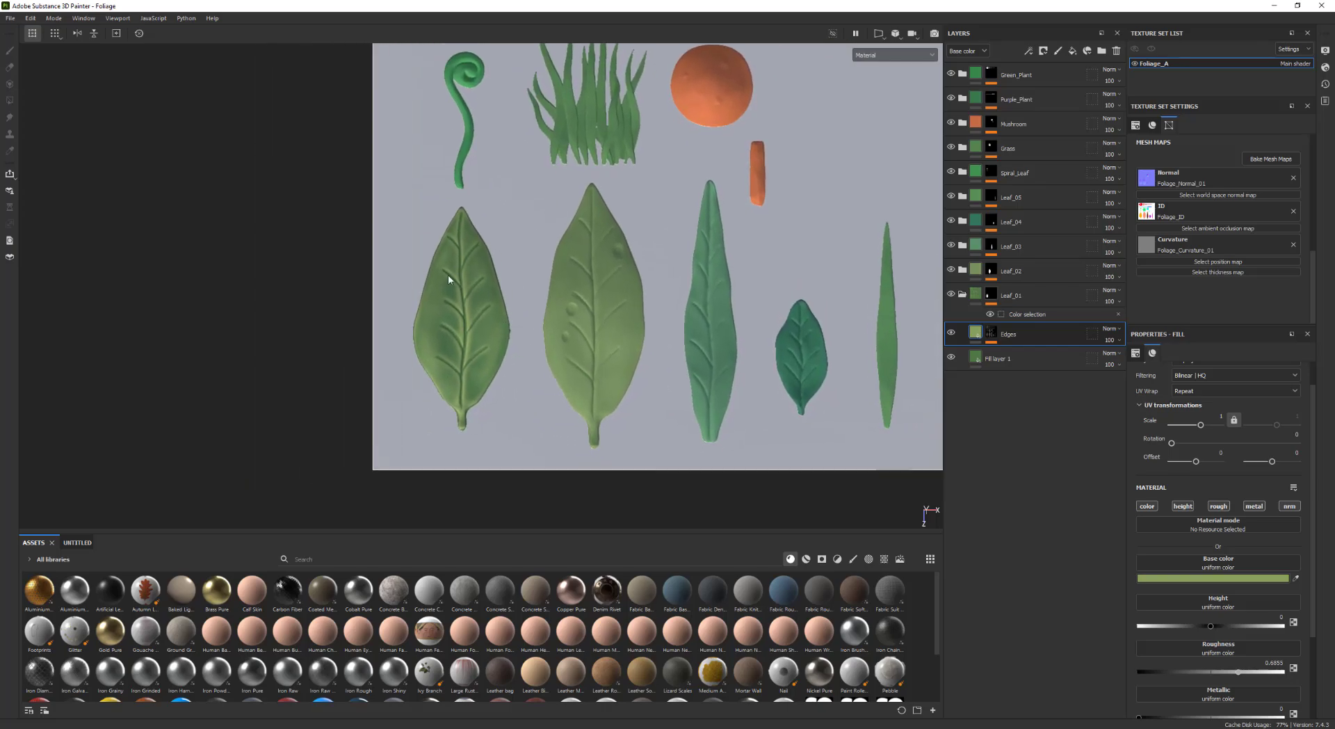
middle_drag(738, 352, 666, 337)
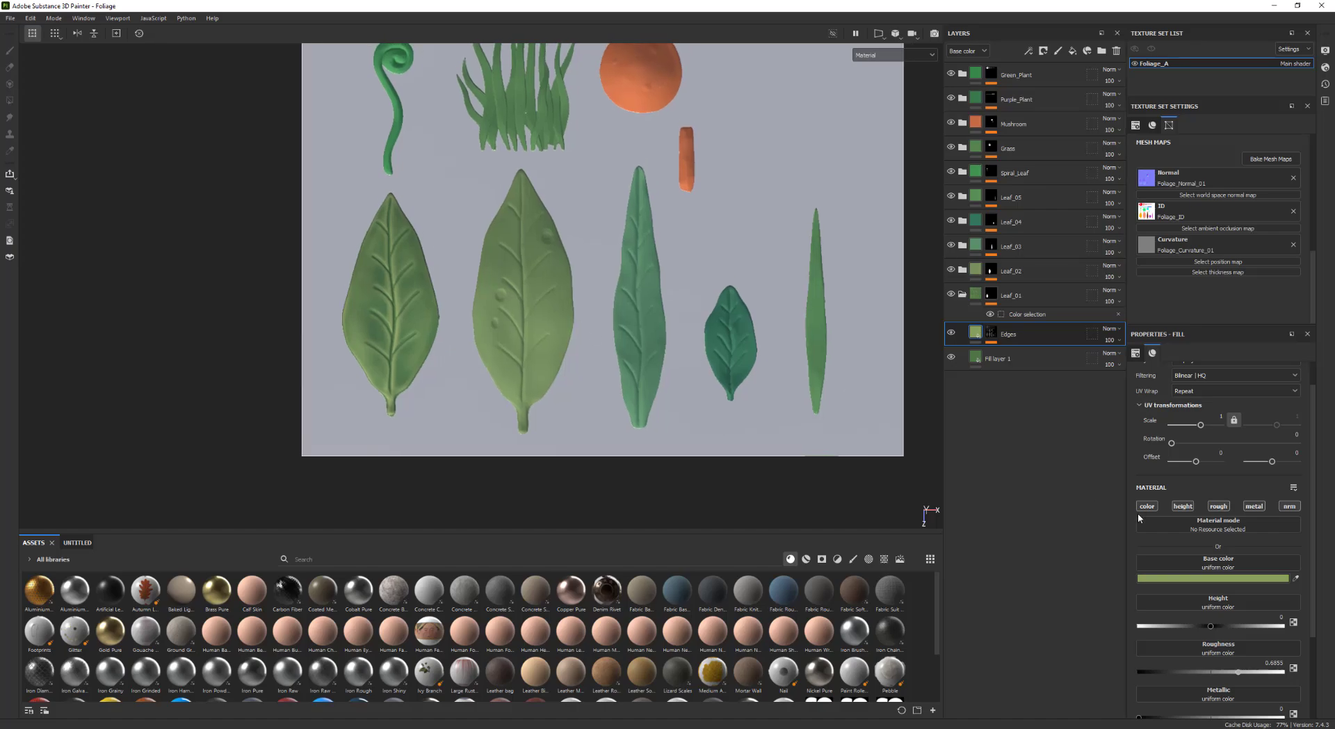
drag(1111, 343, 1134, 361)
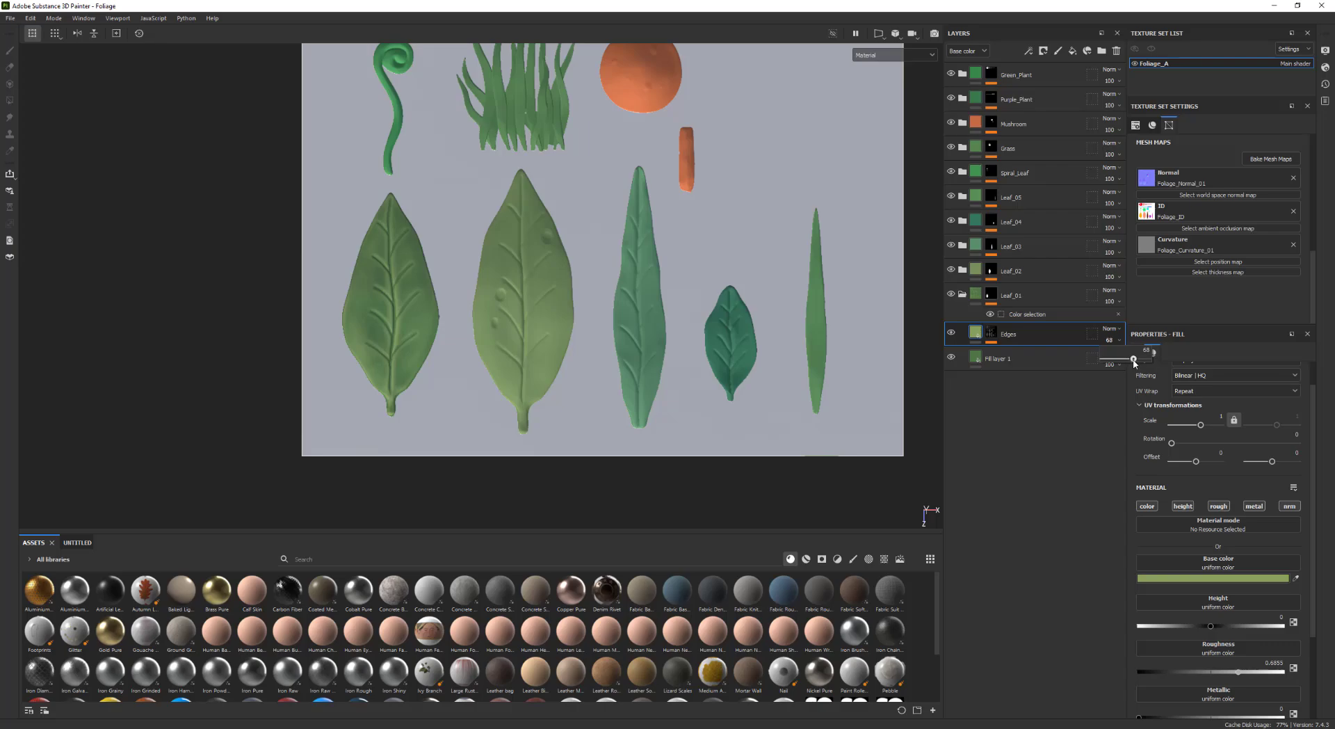
Duplicate Fill layer 1 and rename the copy Color_01
shift+right_drag(751, 324, 550, 315)
alt+middle_drag(545, 314, 593, 310)
alt+right_drag(594, 309, 710, 338)
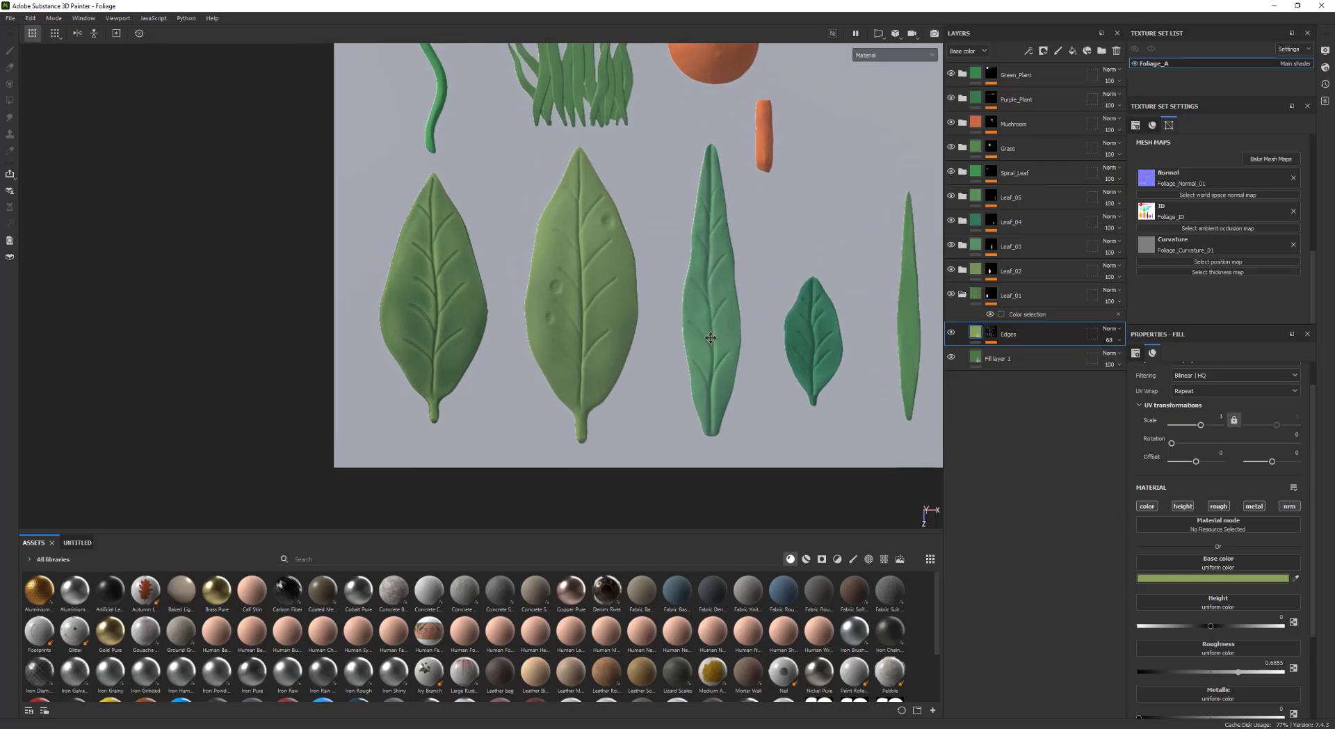
click(1033, 365)
key(ctrl+d)
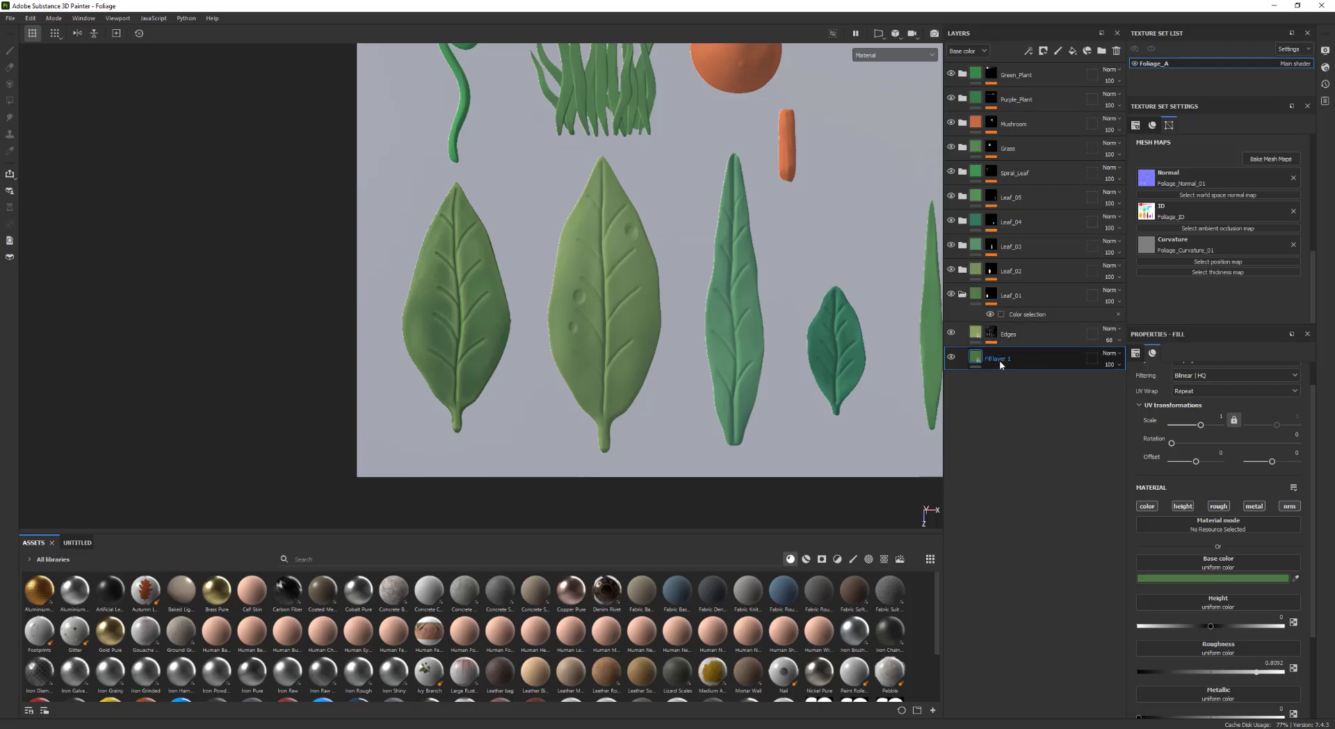
double_click(1010, 359)
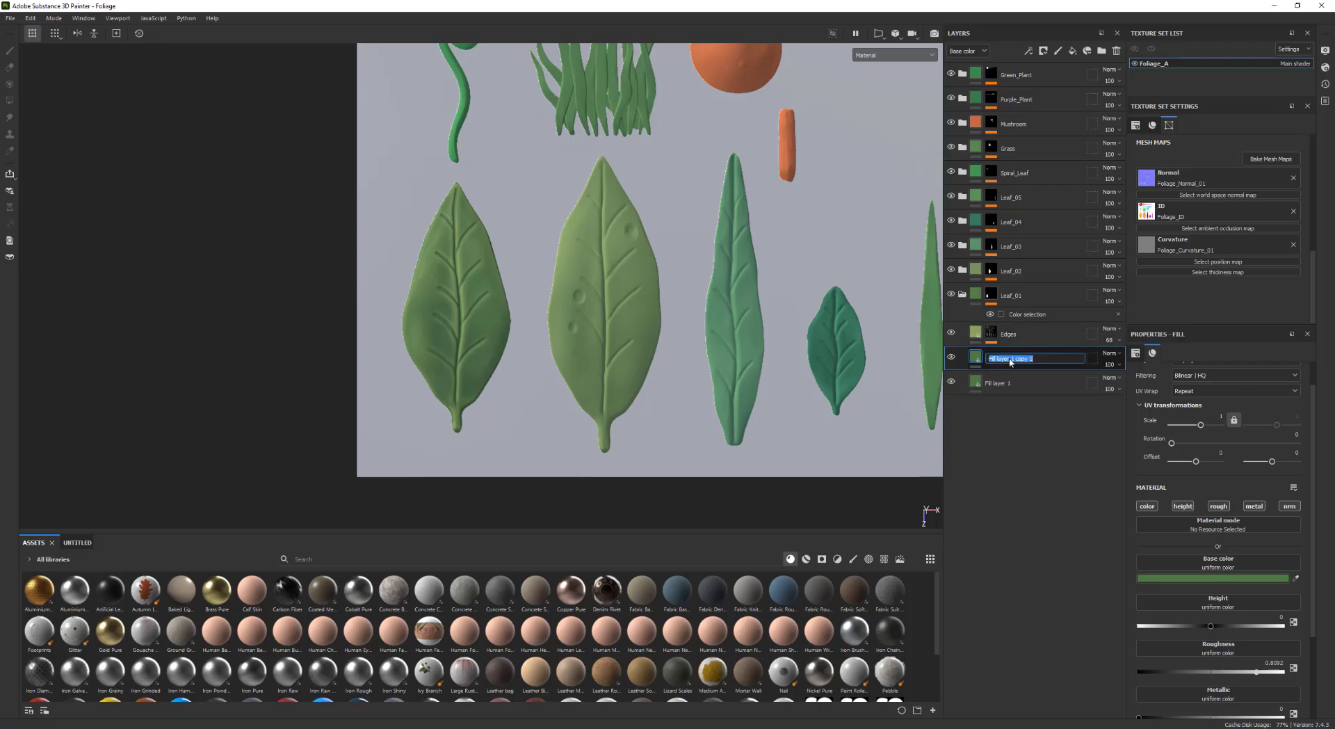
text(Color_01)
key(Return)
Add a black mask to the Color_01 layer and add a fill effect inside that mask
right_click(1019, 363)
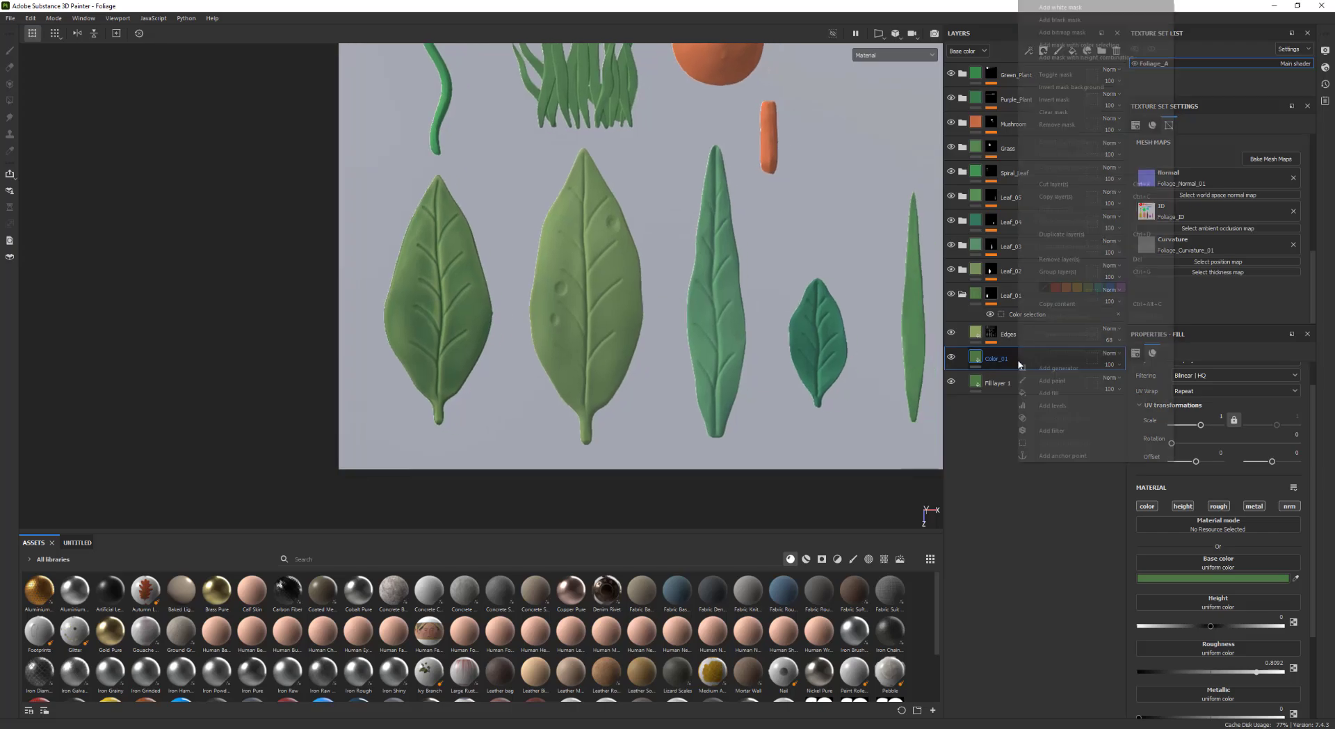
click(1060, 20)
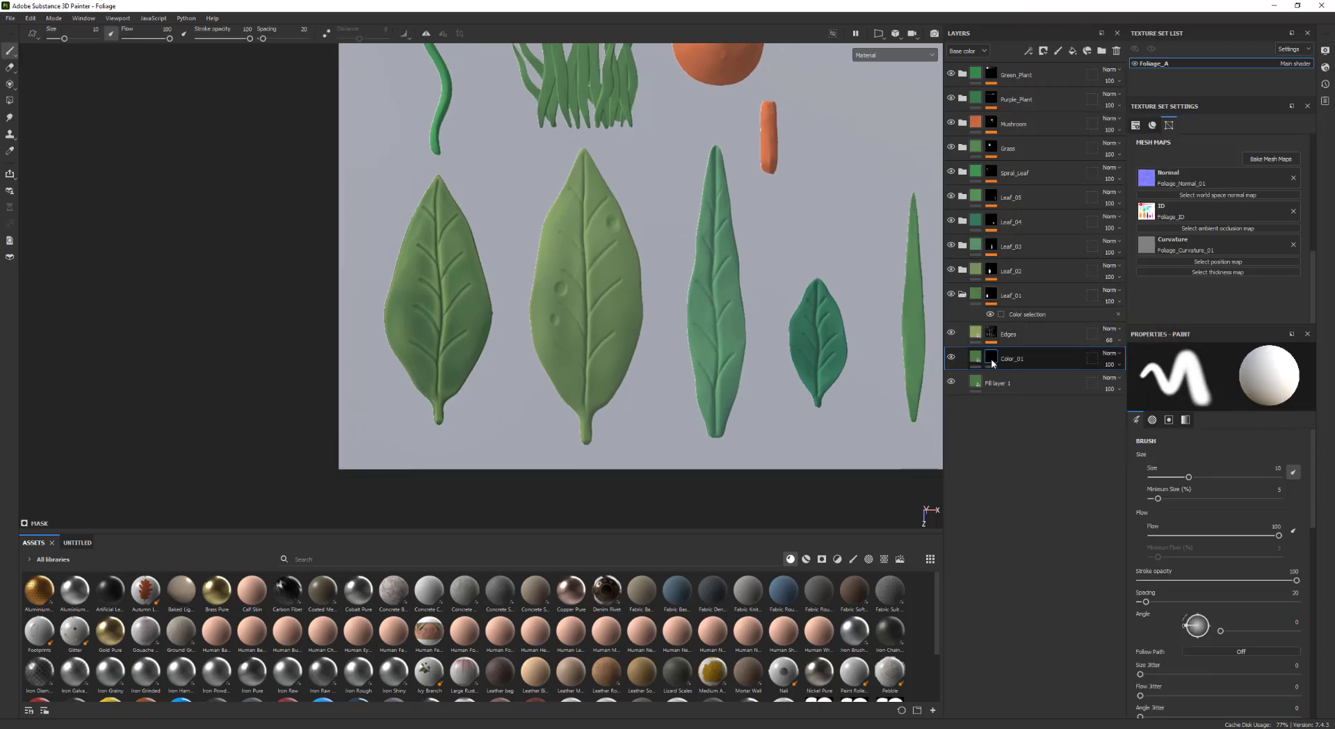
right_click(990, 361)
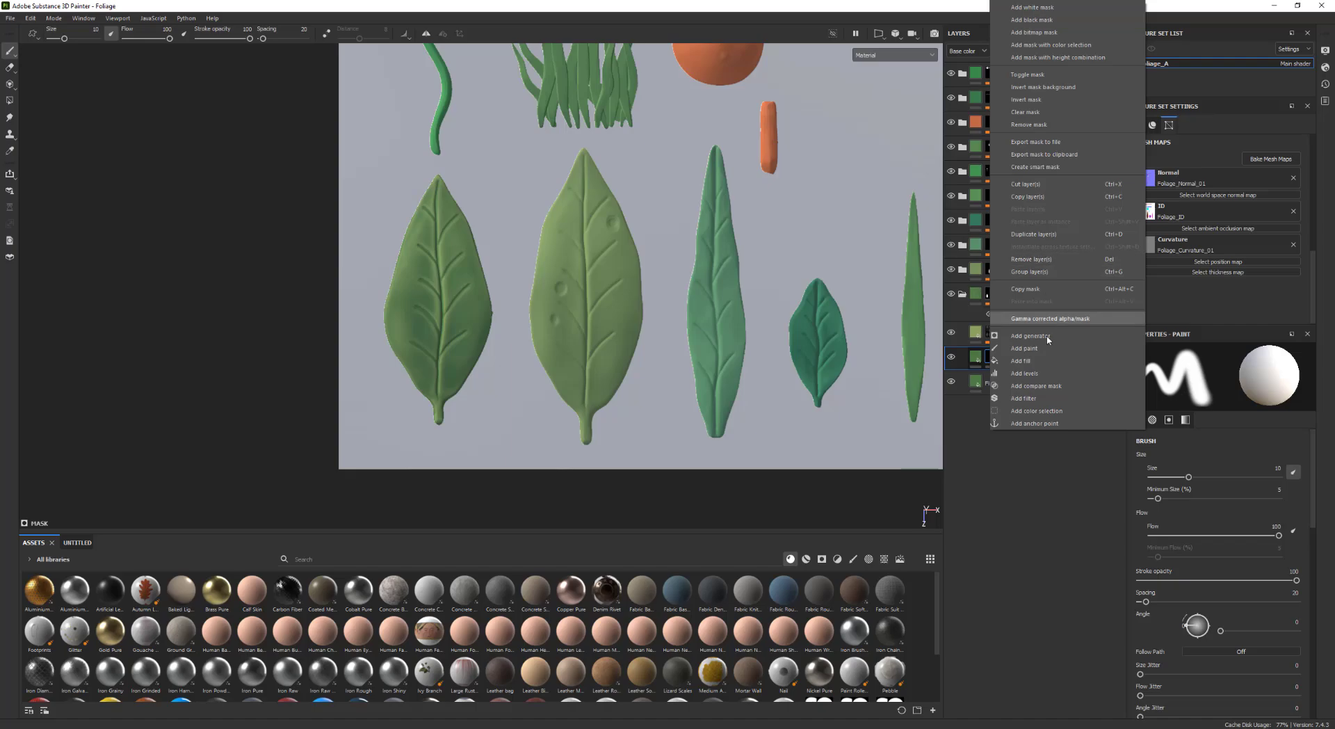
click(1021, 361)
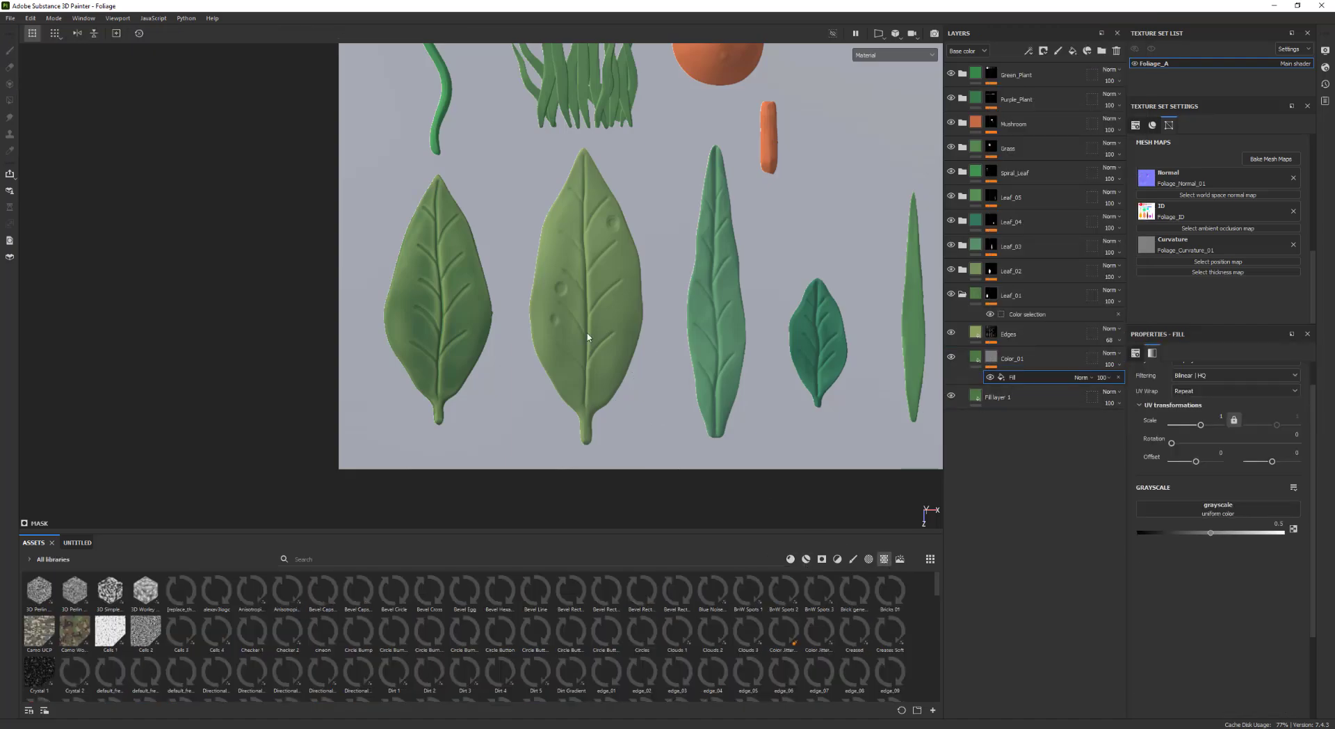
Assign the Grunge Damas texture to the mask fill's grayscale input
alt+middle_drag(535, 322, 549, 293)
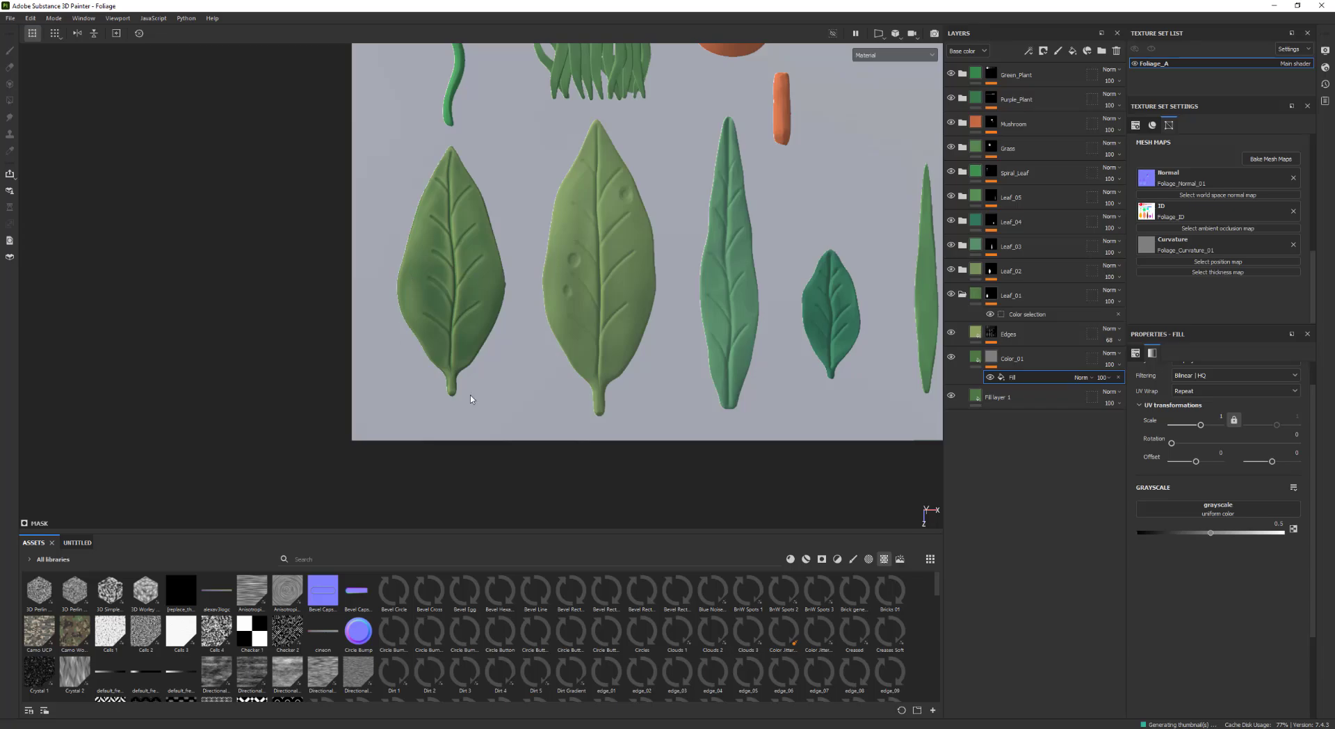
scroll(492, 279, up, 2)
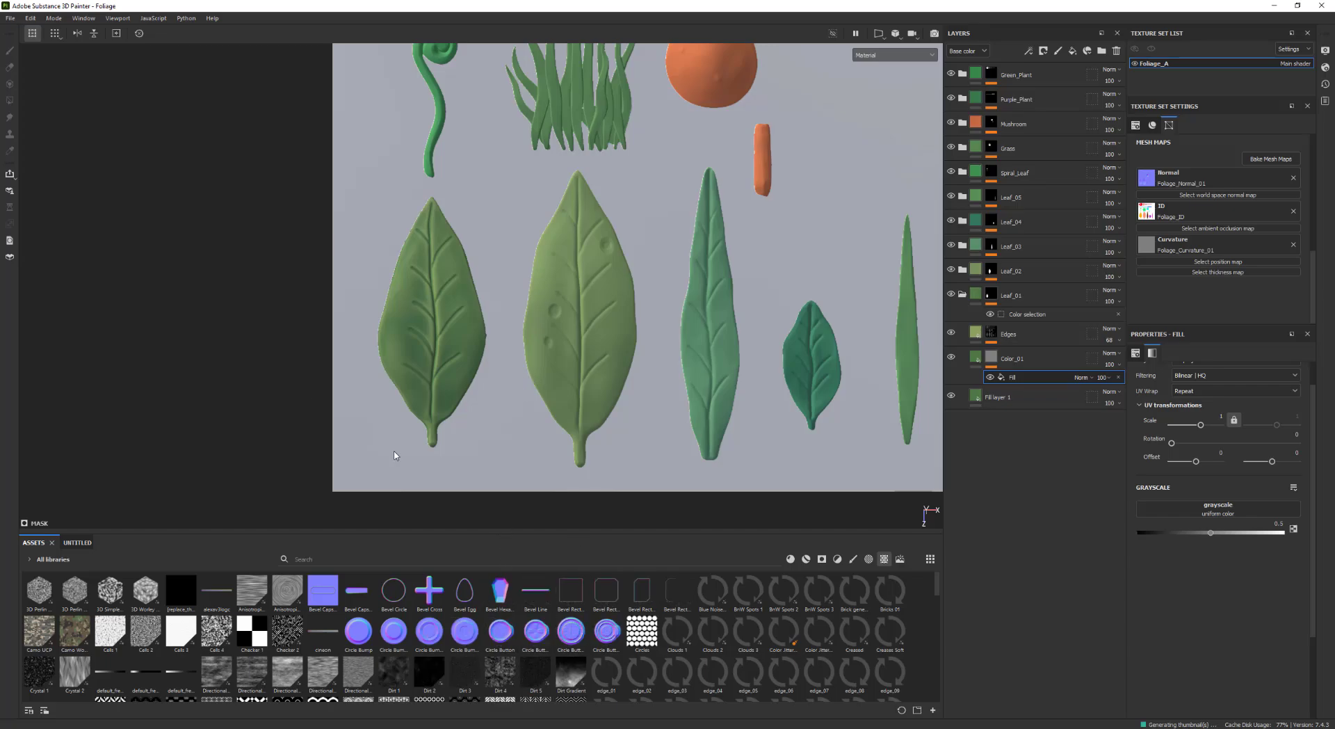
scroll(431, 612, down, 3)
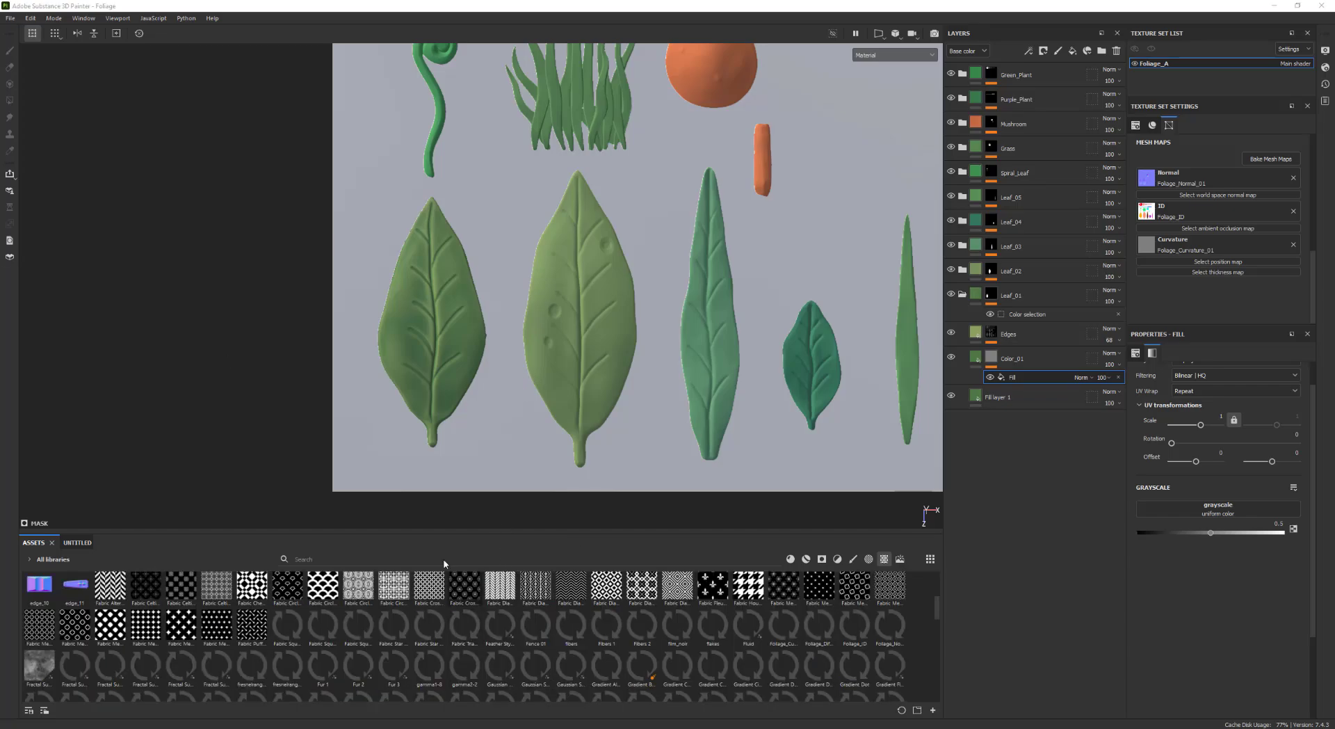
drag(450, 533, 450, 529)
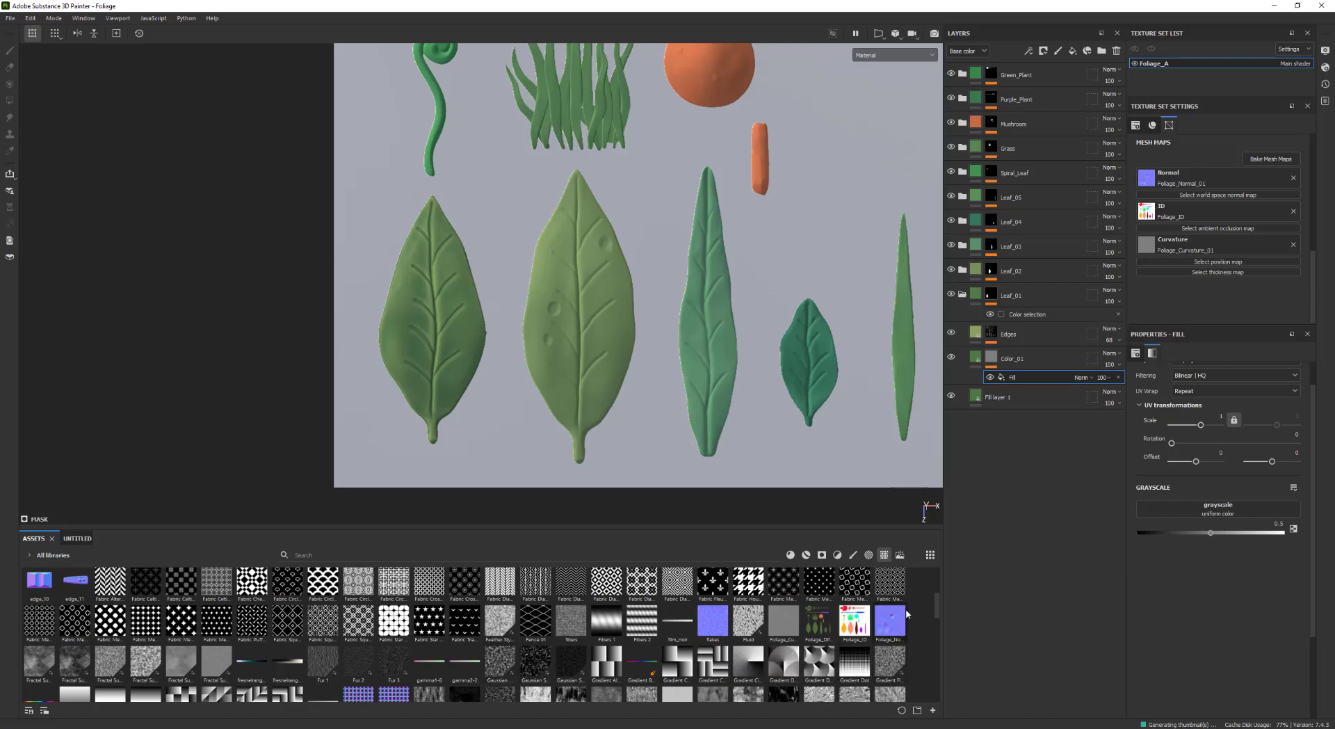
scroll(941, 611, down, 2)
scroll(942, 610, down, 2)
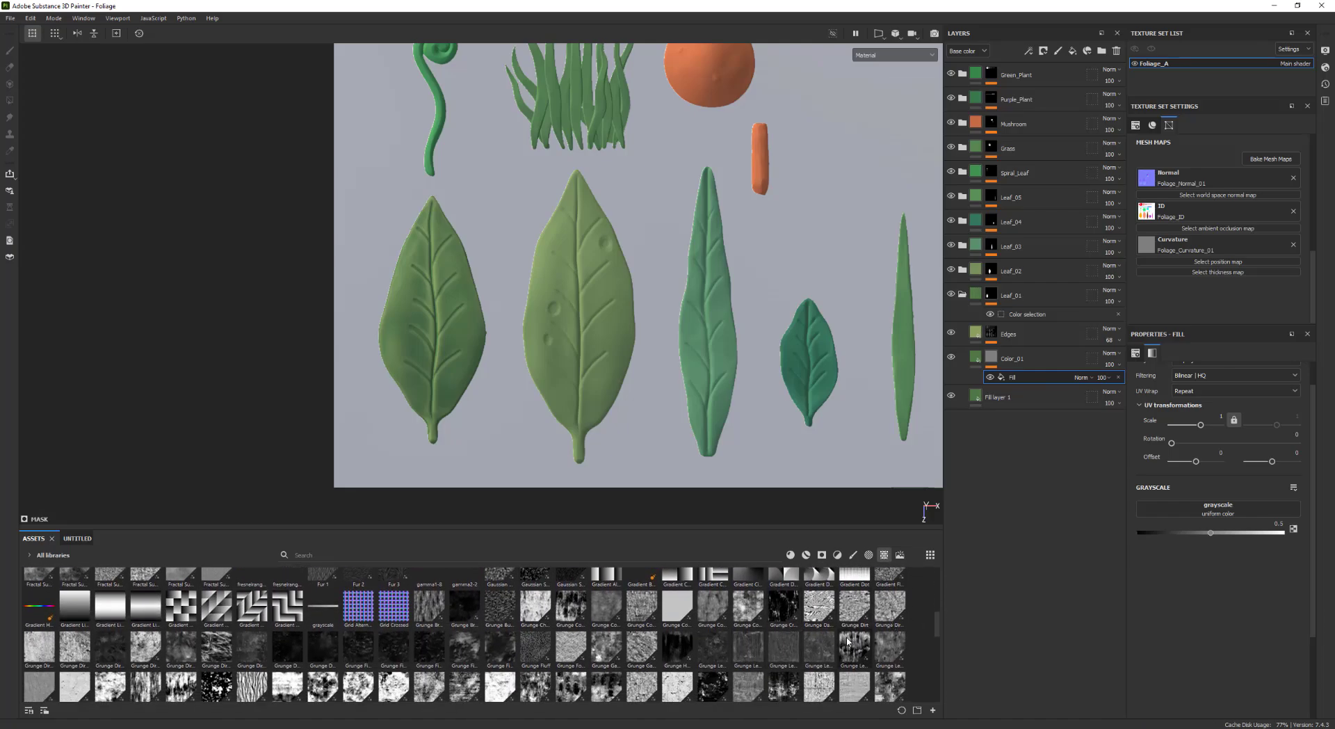
mouse_move(826, 611)
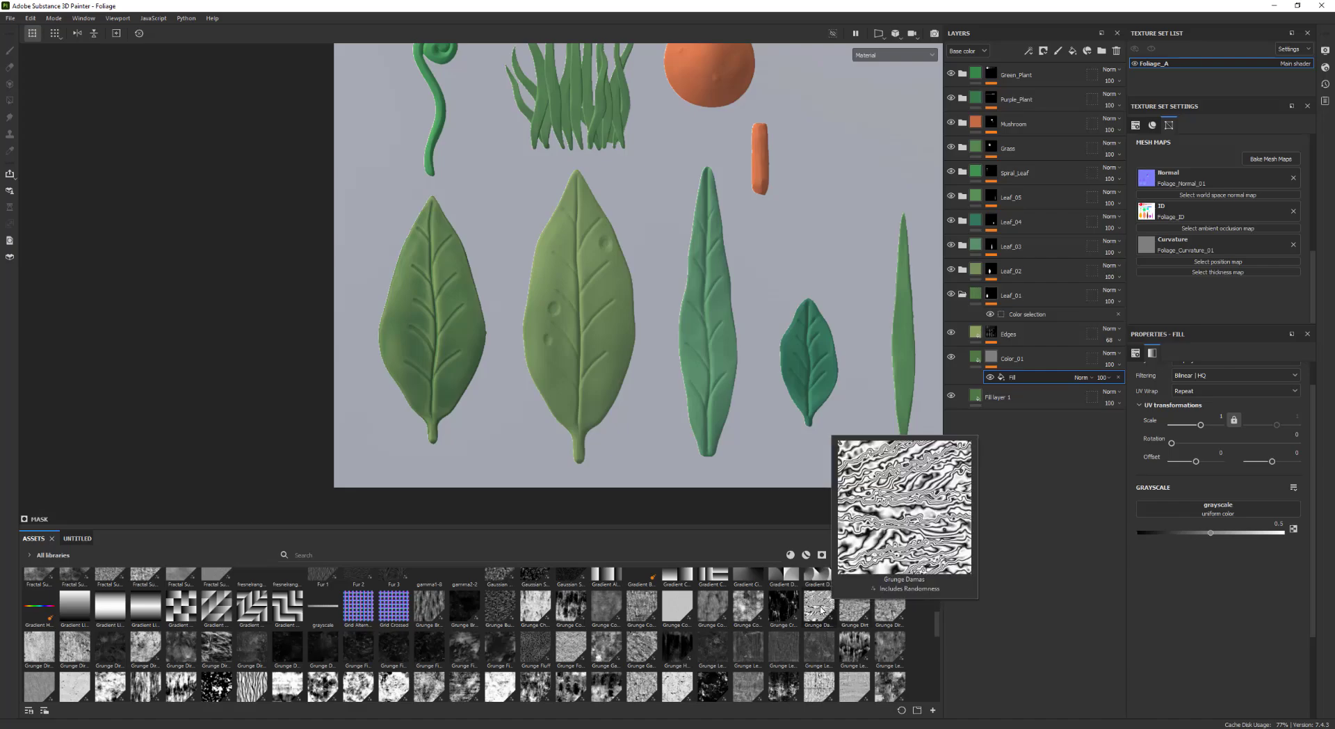
drag(817, 613, 1175, 513)
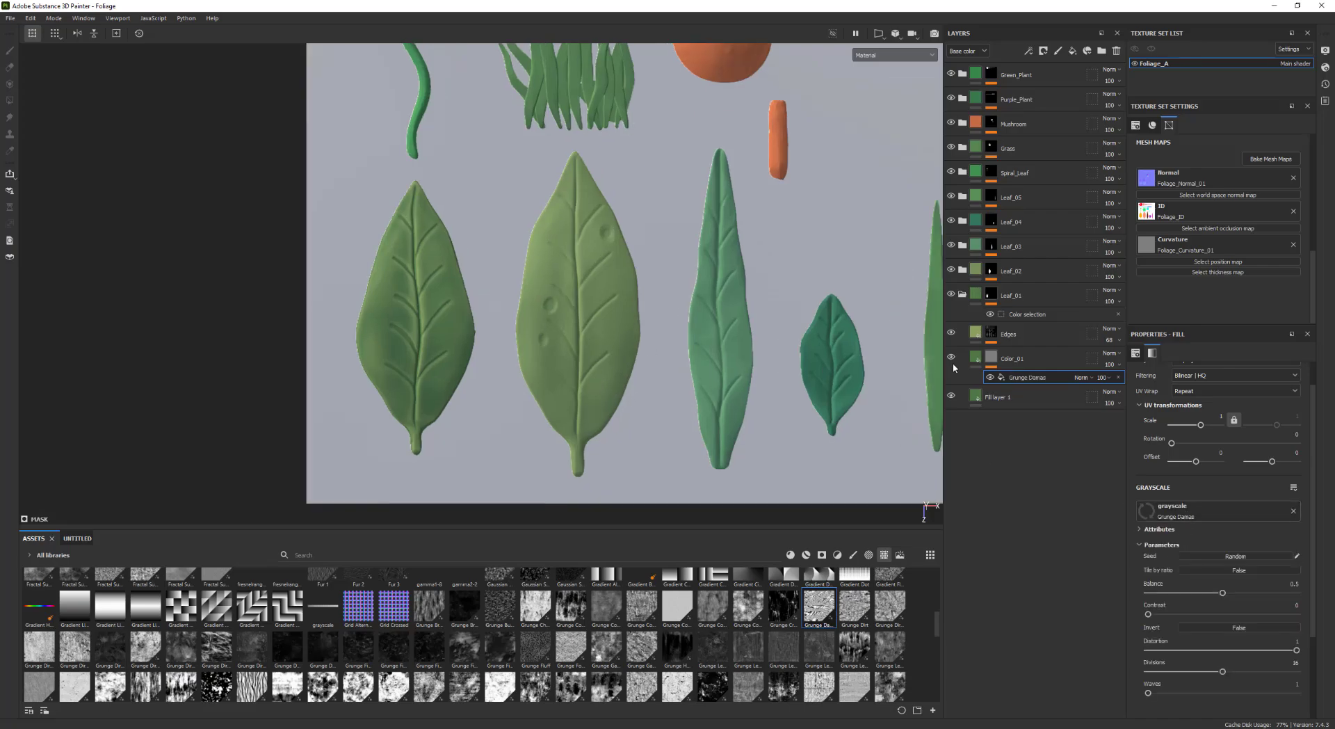
Set the Color_01 fill's base color to a darker green
click(975, 357)
click(1200, 578)
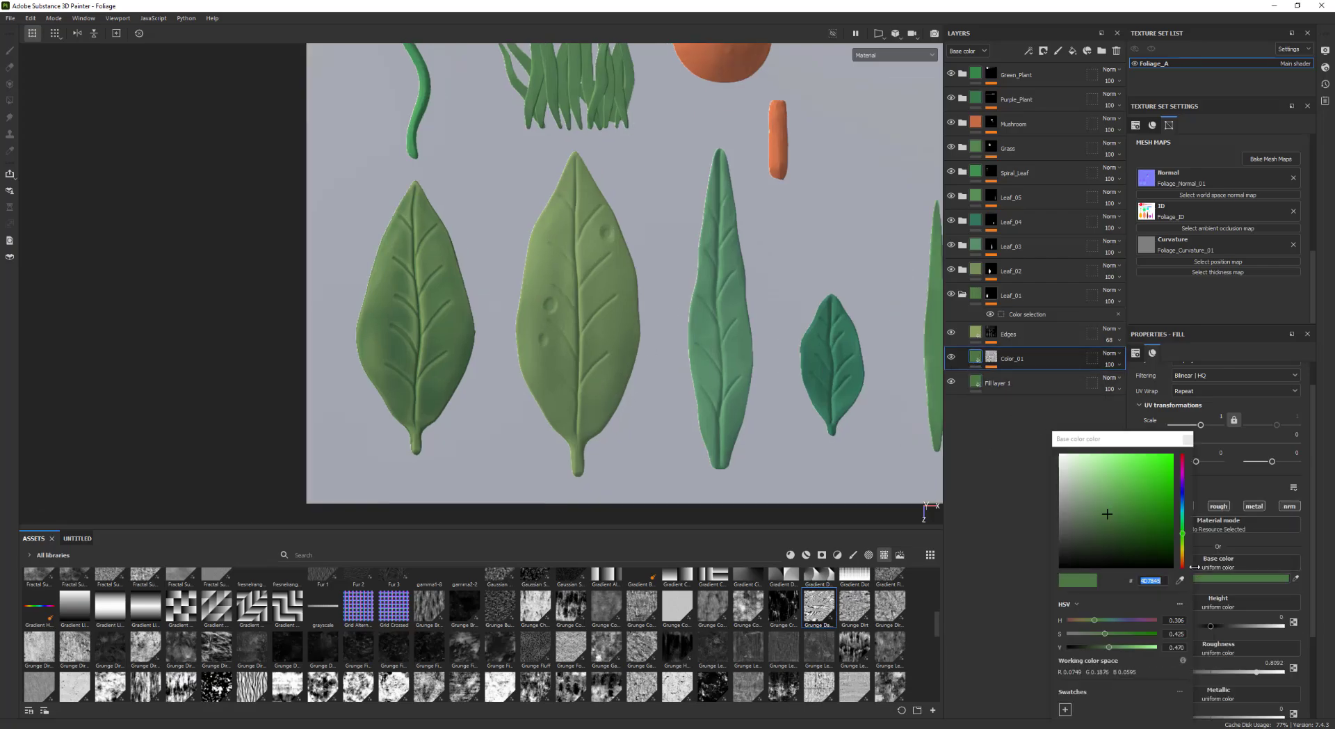
click(1110, 533)
click(1110, 539)
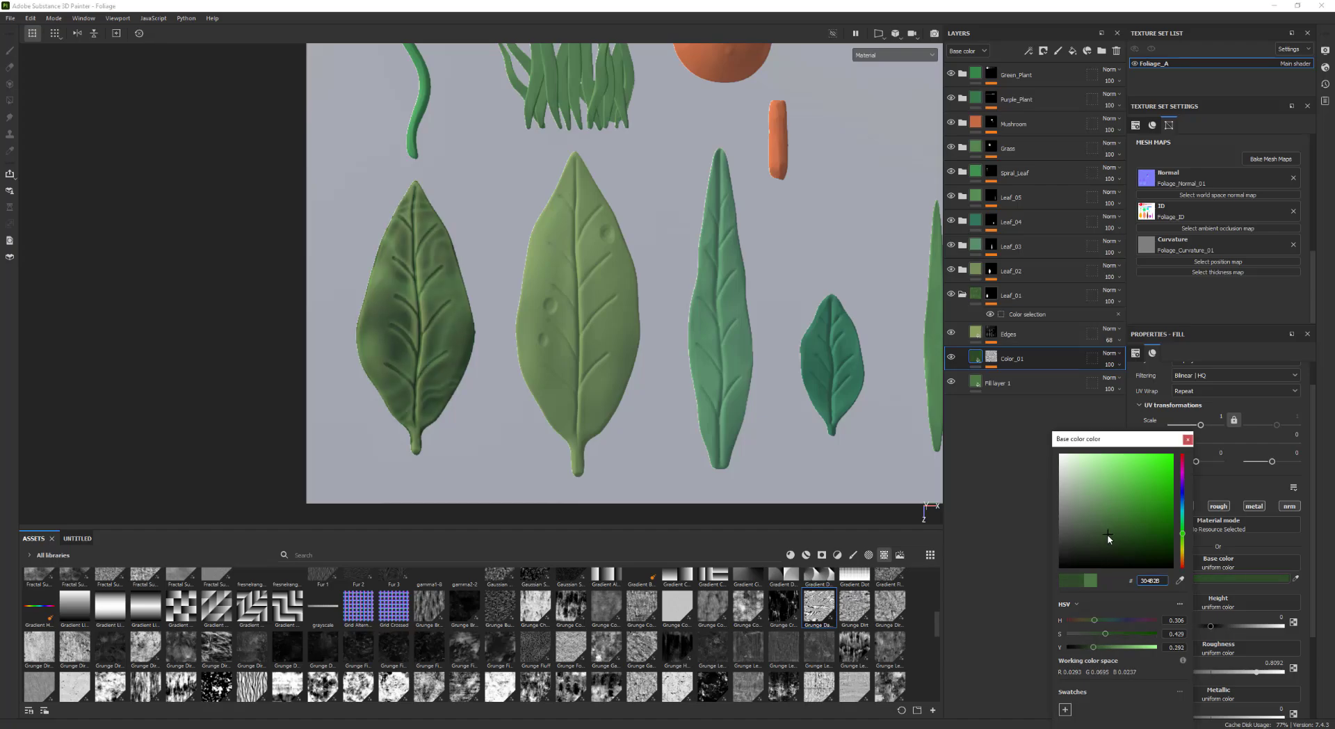
drag(1108, 536, 1107, 540)
drag(1181, 520, 1113, 534)
click(1189, 440)
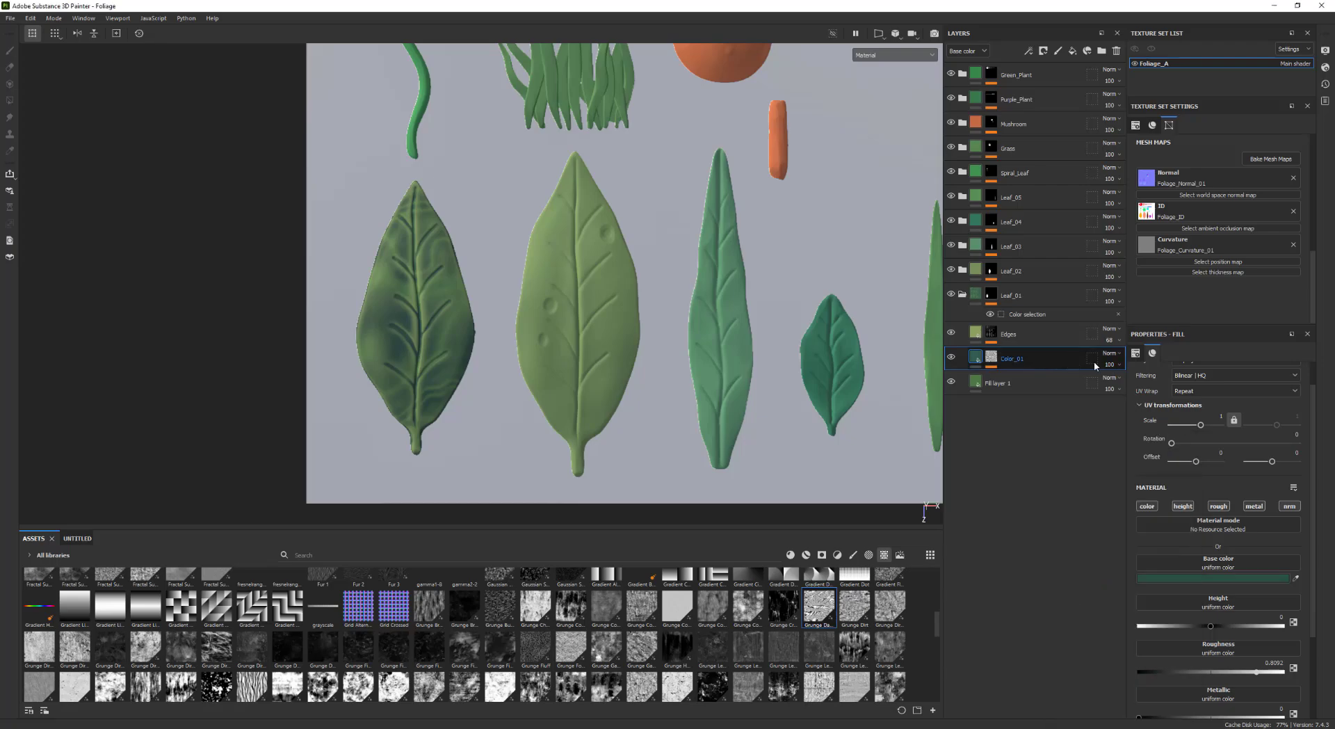
Lower the Color_01 layer's opacity to about 30
click(1118, 364)
drag(1133, 385, 1128, 385)
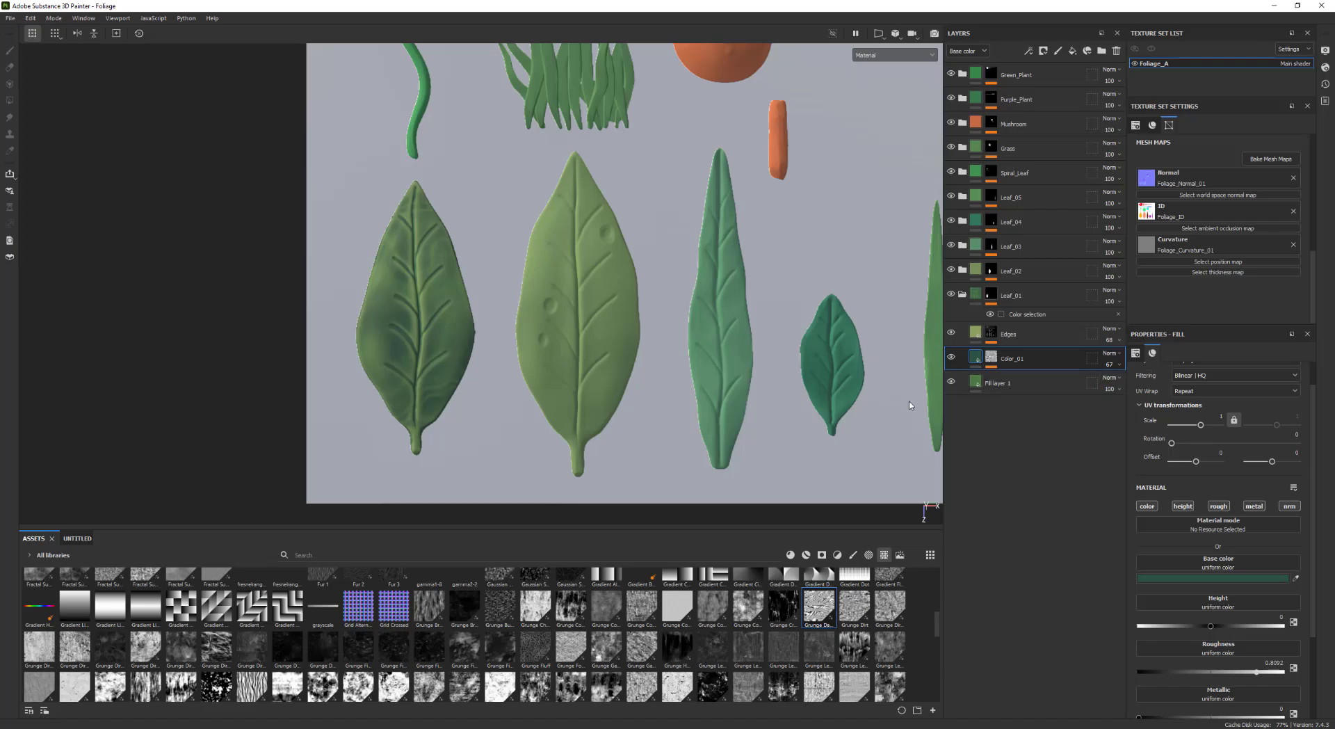
scroll(403, 373, down, 5)
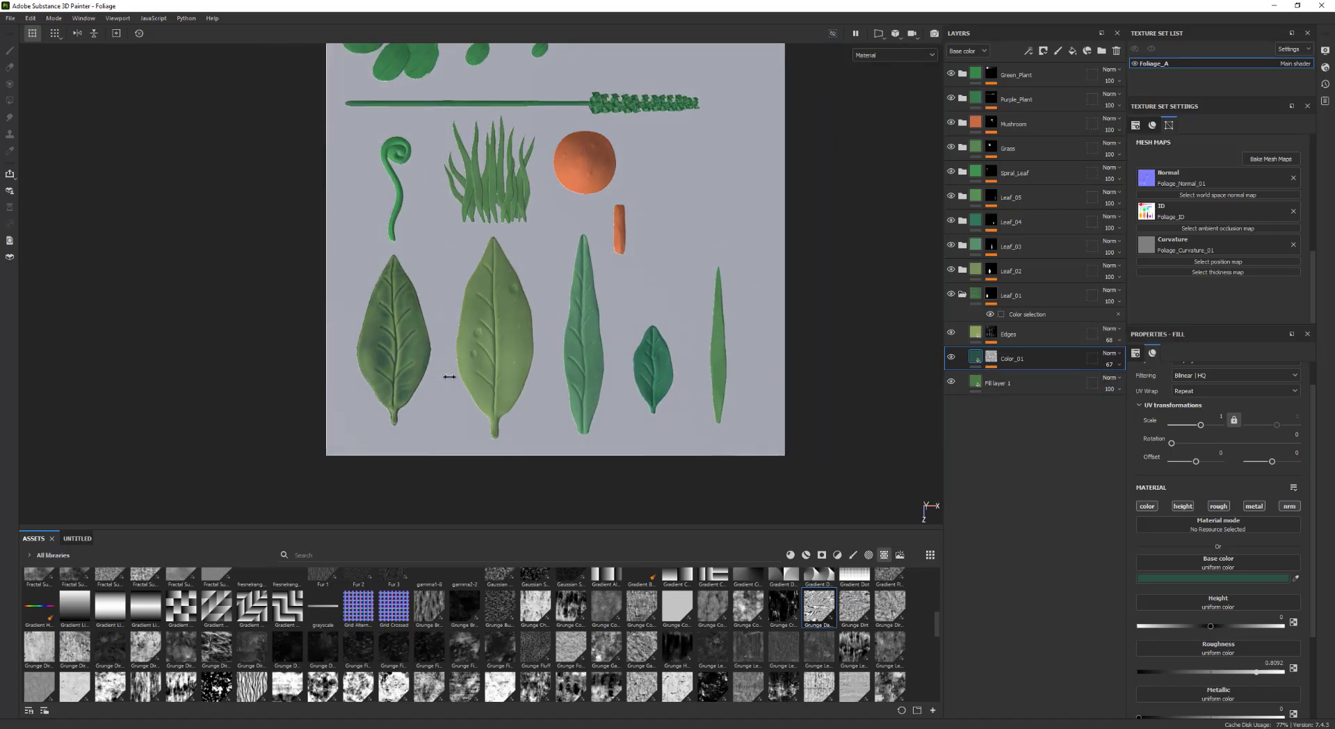
scroll(416, 376, up, 3)
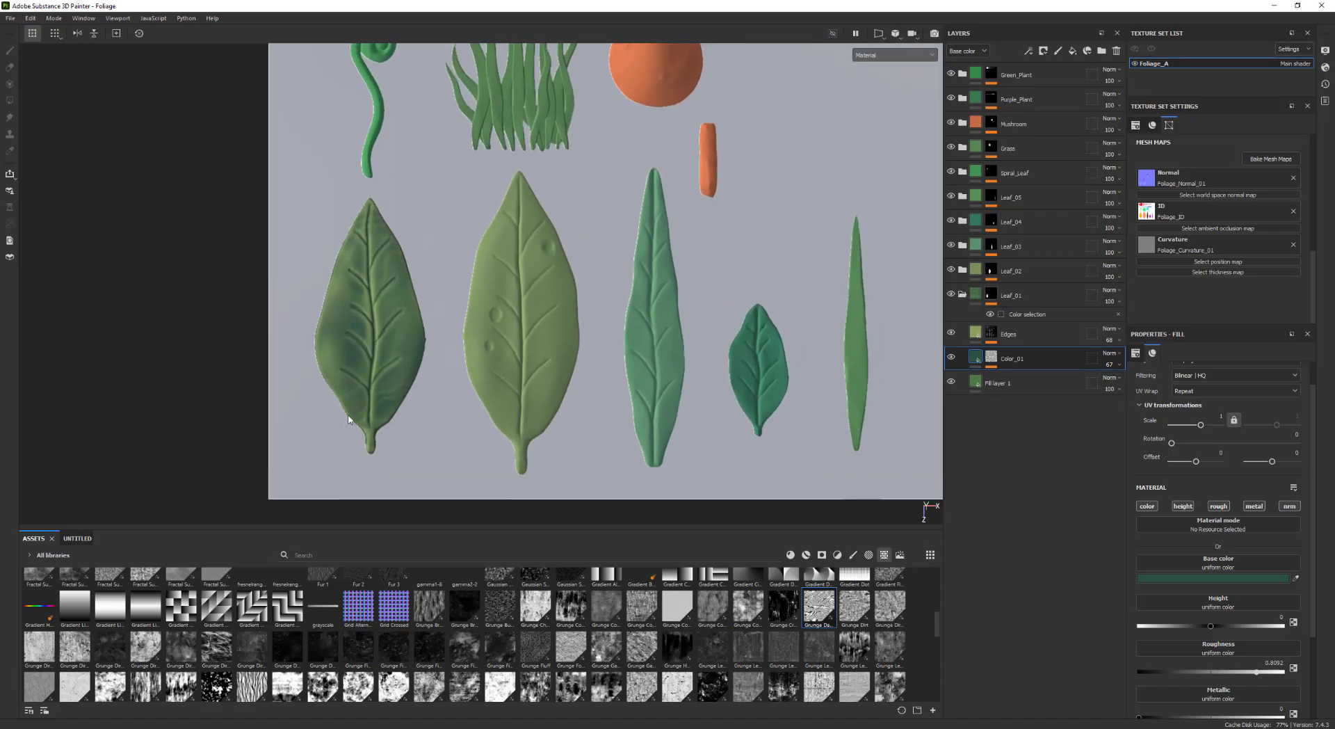
alt+middle_drag(431, 275, 424, 295)
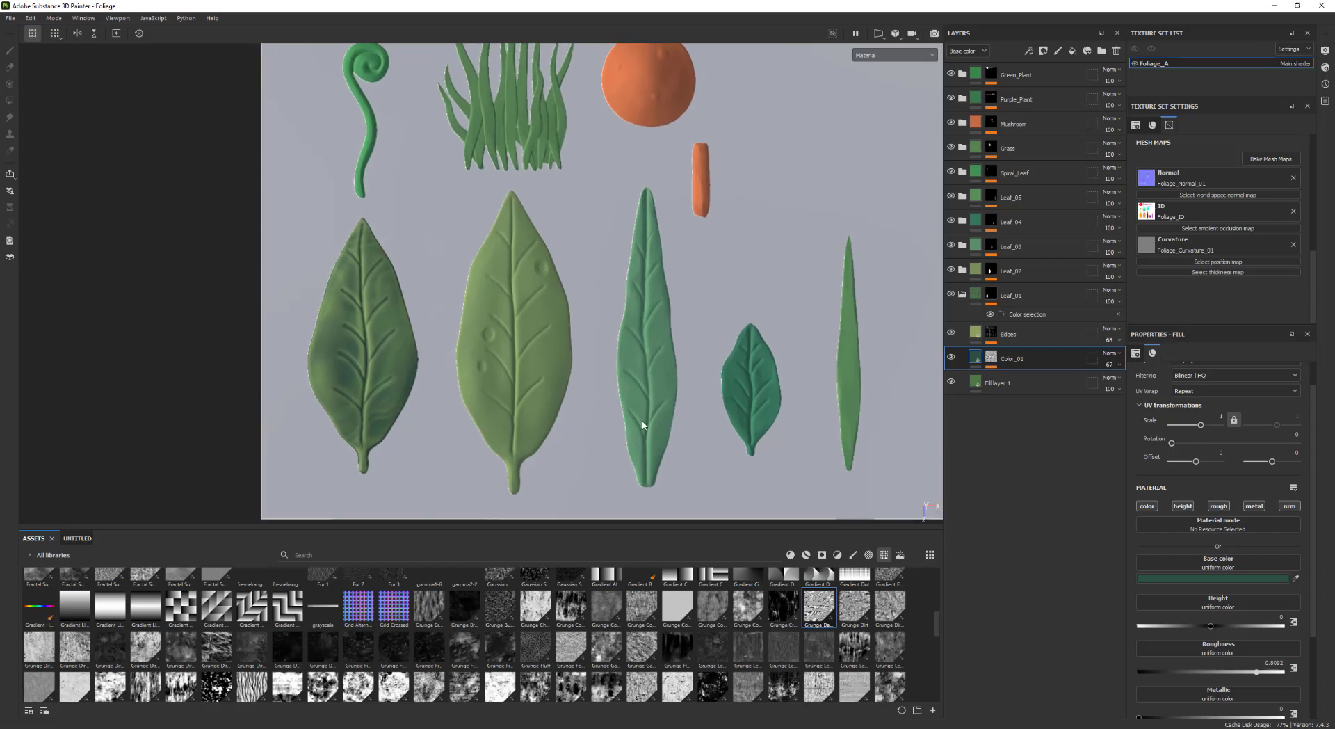
scroll(626, 425, down, 3)
alt+middle_drag(571, 418, 523, 409)
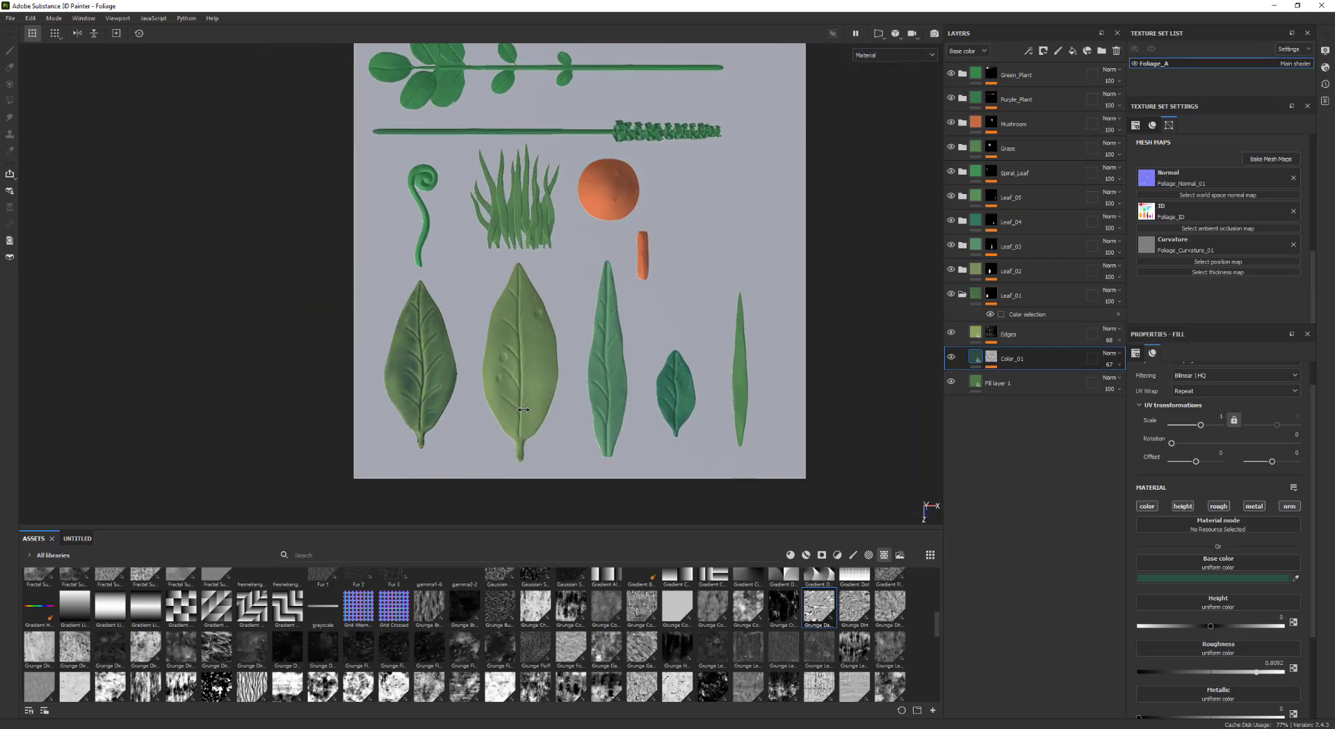
scroll(523, 413, up, 2)
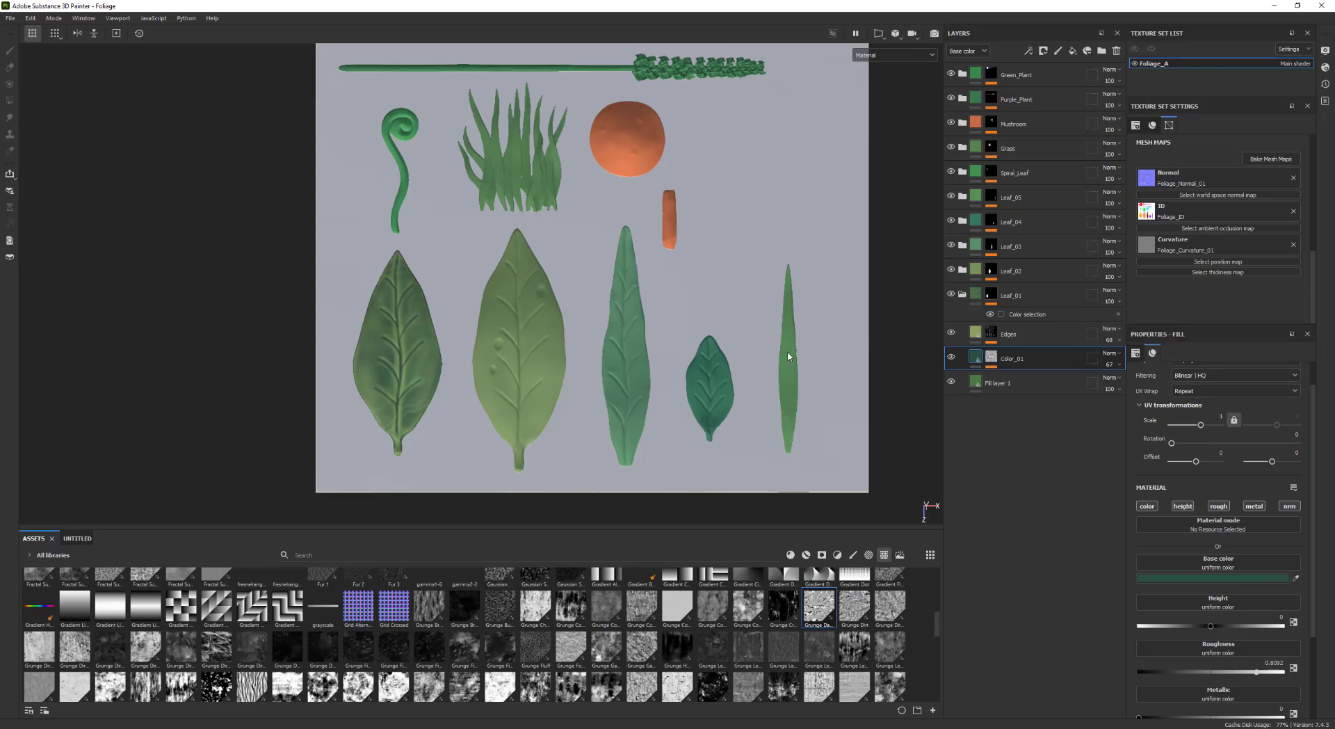
scroll(511, 353, up, 1)
alt+middle_drag(432, 384, 392, 374)
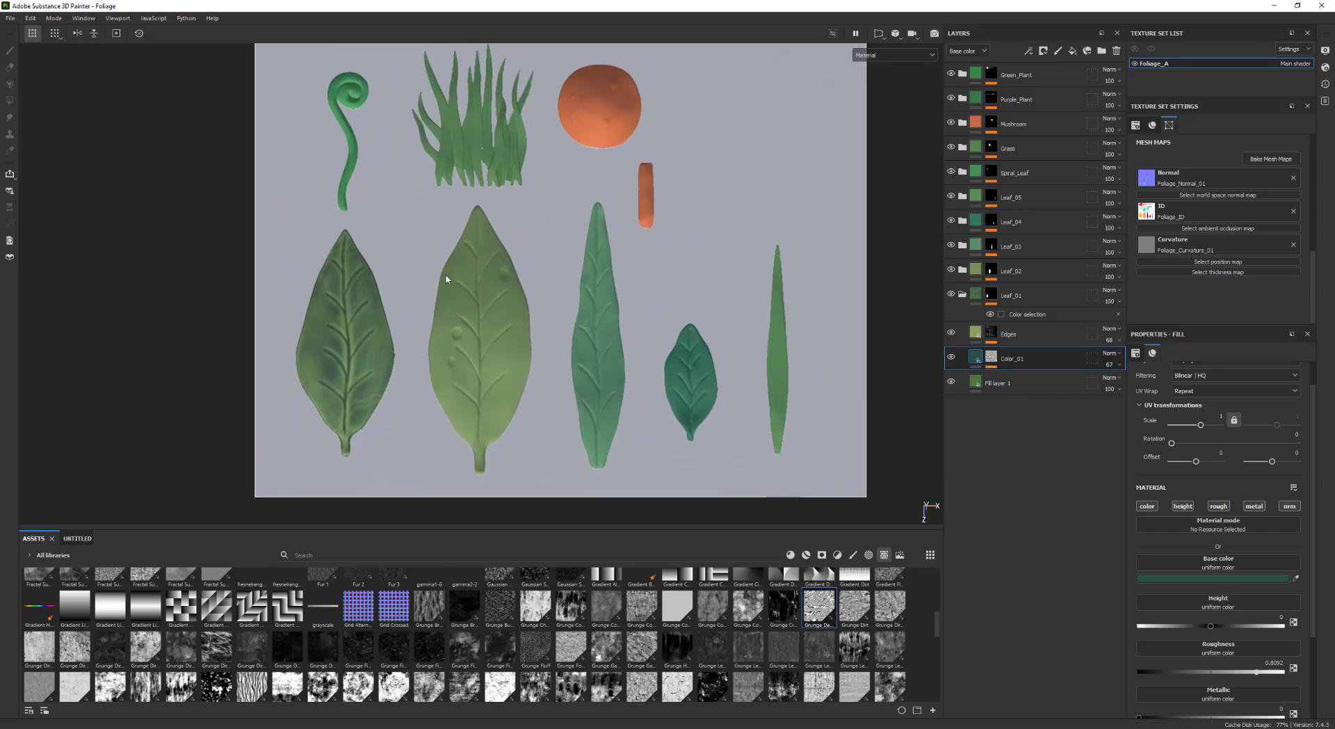
click(1128, 384)
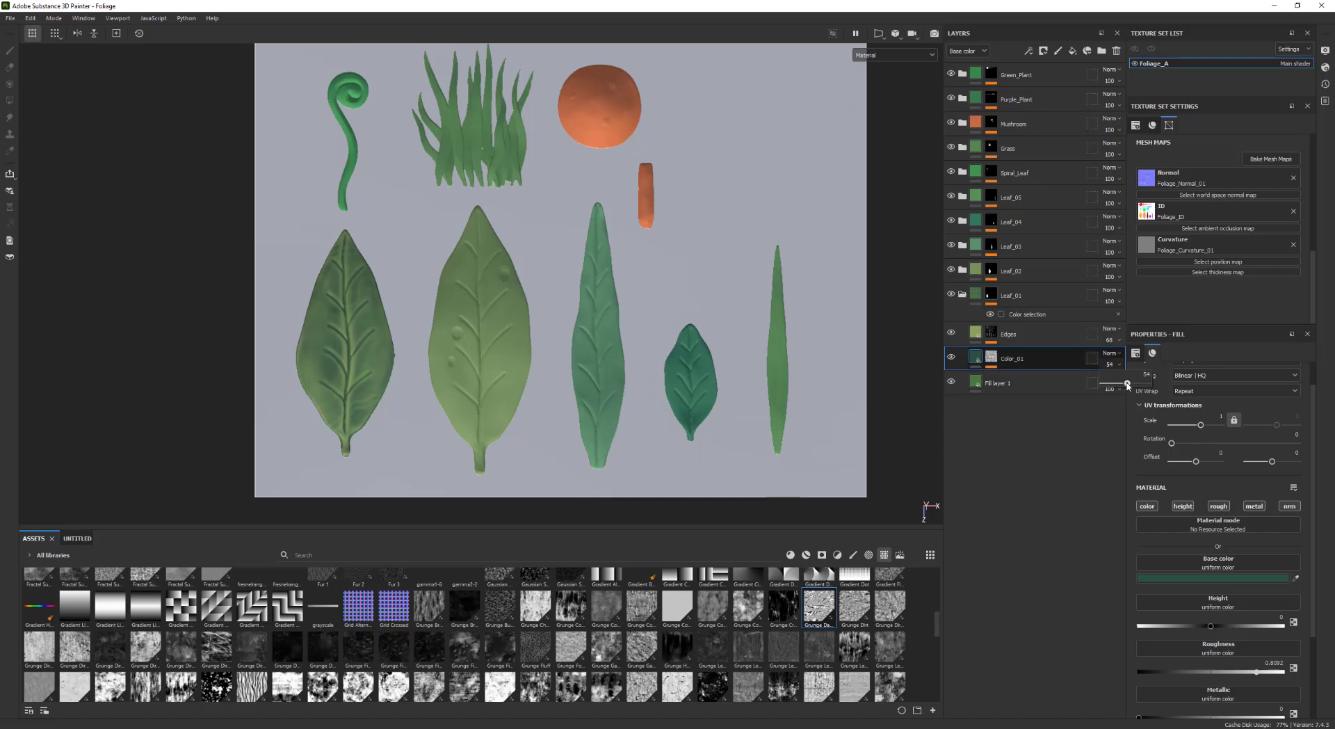
Inspect the grunge-tinted leaves in the viewport from several angles and zoom levels
alt+middle_drag(546, 345, 522, 351)
mouse_move(522, 351)
shift+right_down()
mouse_move(505, 349)
mouse_move(551, 361)
shift+right_up()
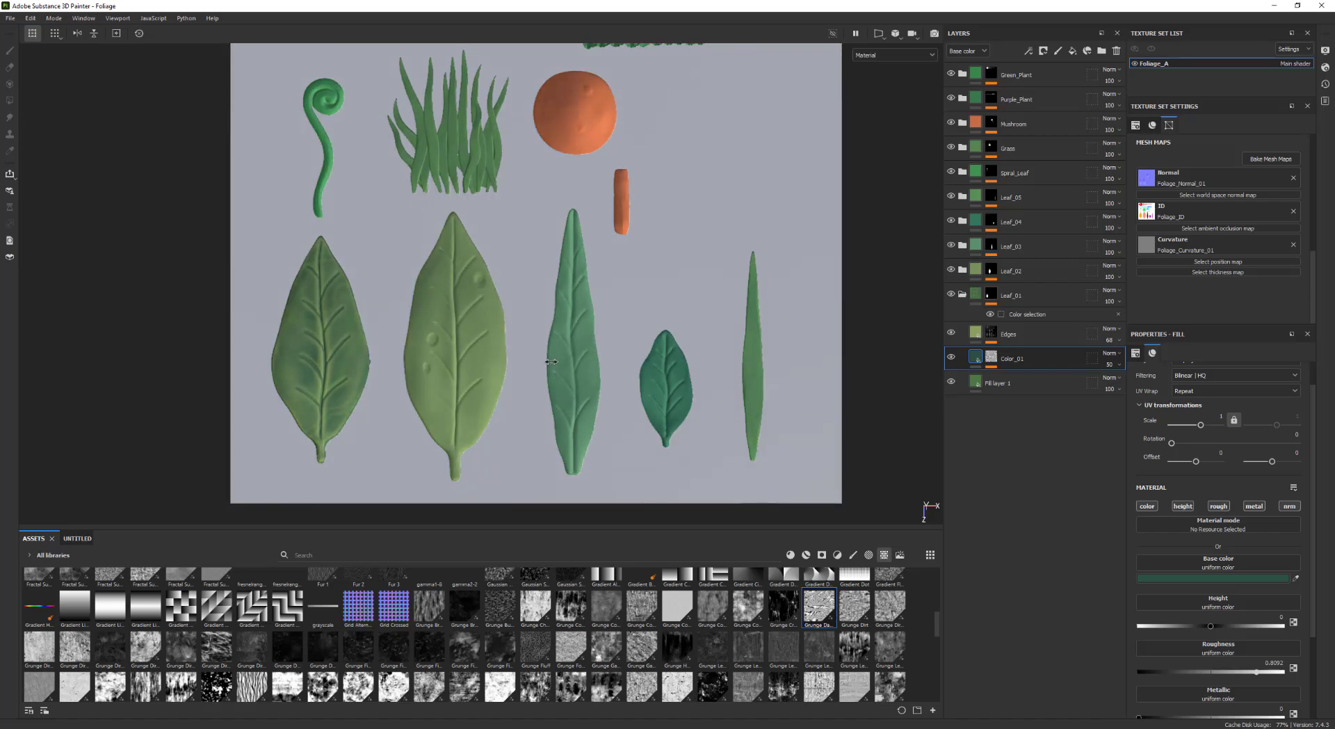
alt+middle_drag(533, 352, 521, 375)
mouse_move(521, 375)
alt+right_down()
mouse_move(301, 358)
mouse_move(487, 418)
mouse_move(409, 403)
mouse_move(430, 398)
alt+right_up()
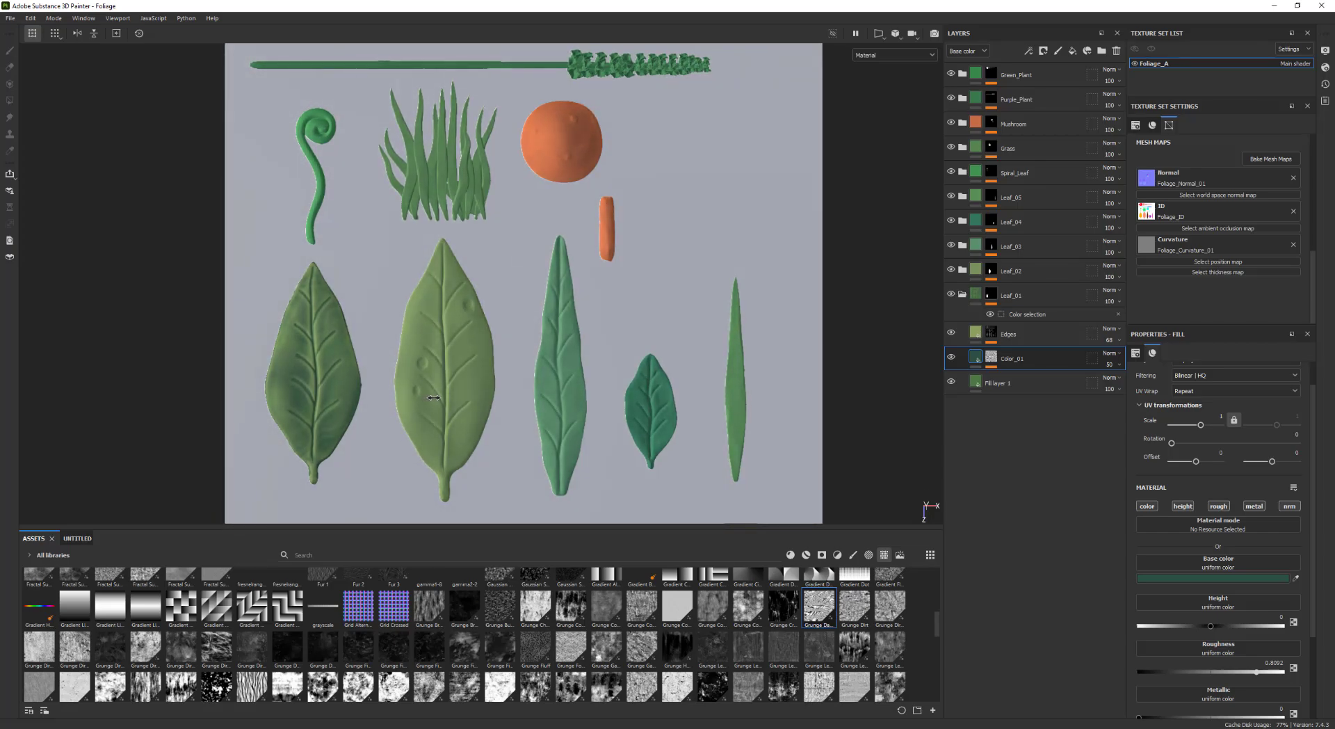
mouse_move(513, 412)
alt+middle_down()
mouse_move(489, 414)
mouse_move(491, 426)
alt+middle_up()
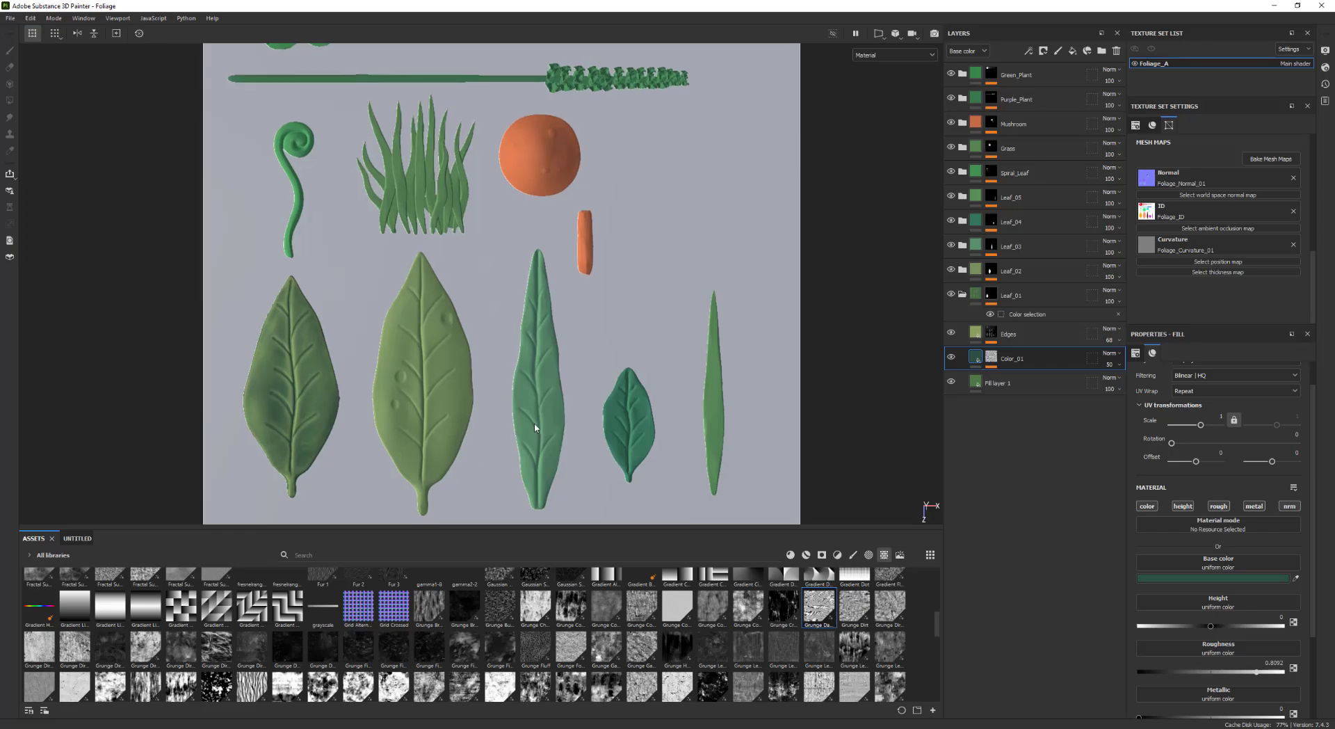
alt+right_drag(535, 428, 473, 422)
shift+right_drag(445, 420, 428, 422)
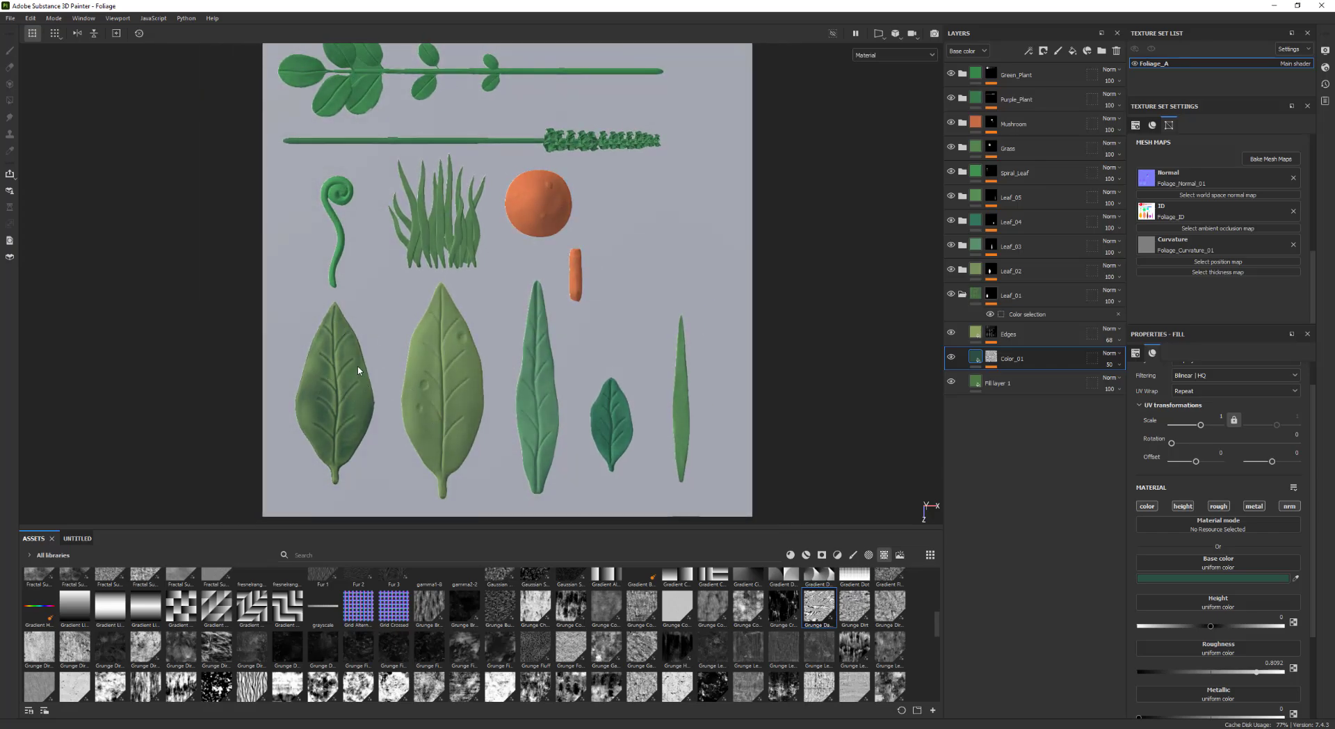
alt+middle_drag(358, 370, 325, 329)
alt+right_drag(352, 357, 344, 370)
alt+middle_drag(542, 290, 542, 308)
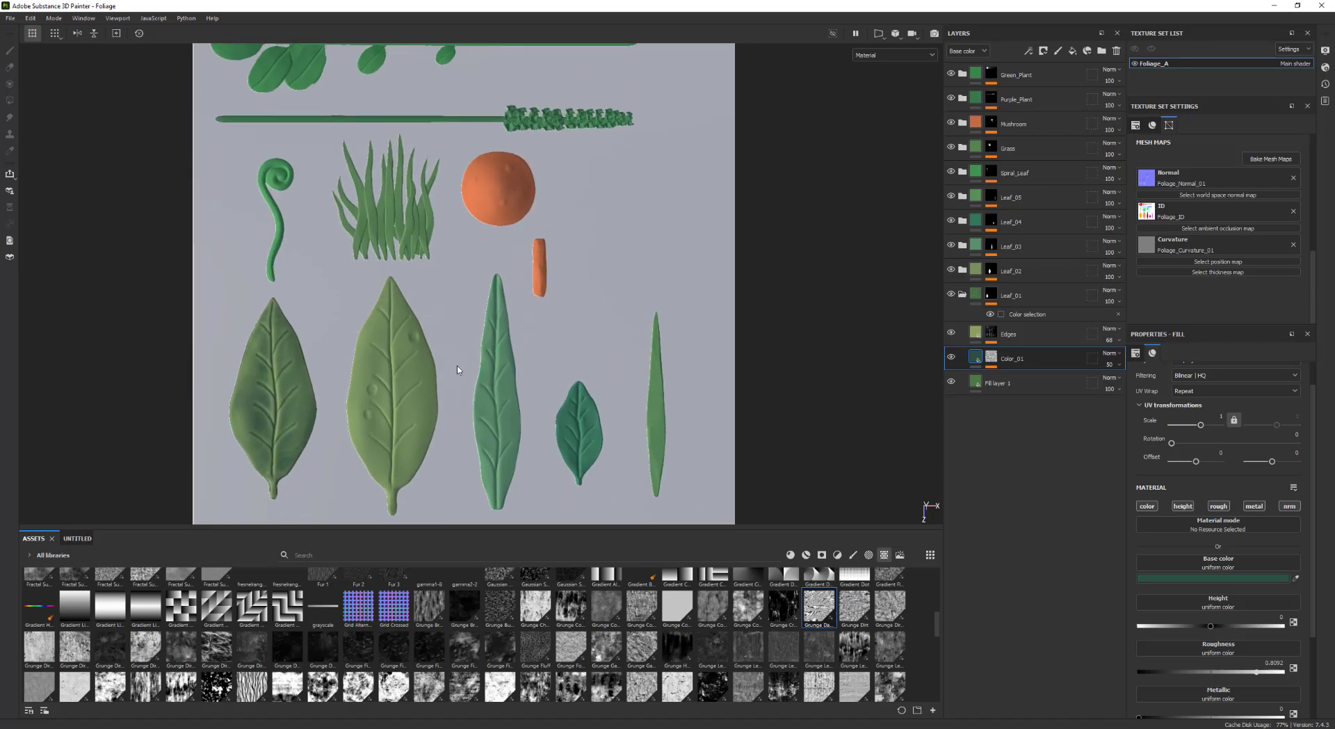
alt+middle_drag(431, 335, 382, 301)
alt+middle_drag(422, 243, 438, 309)
alt+right_drag(454, 309, 442, 336)
alt+middle_drag(440, 338, 557, 289)
scroll(547, 337, up, 1)
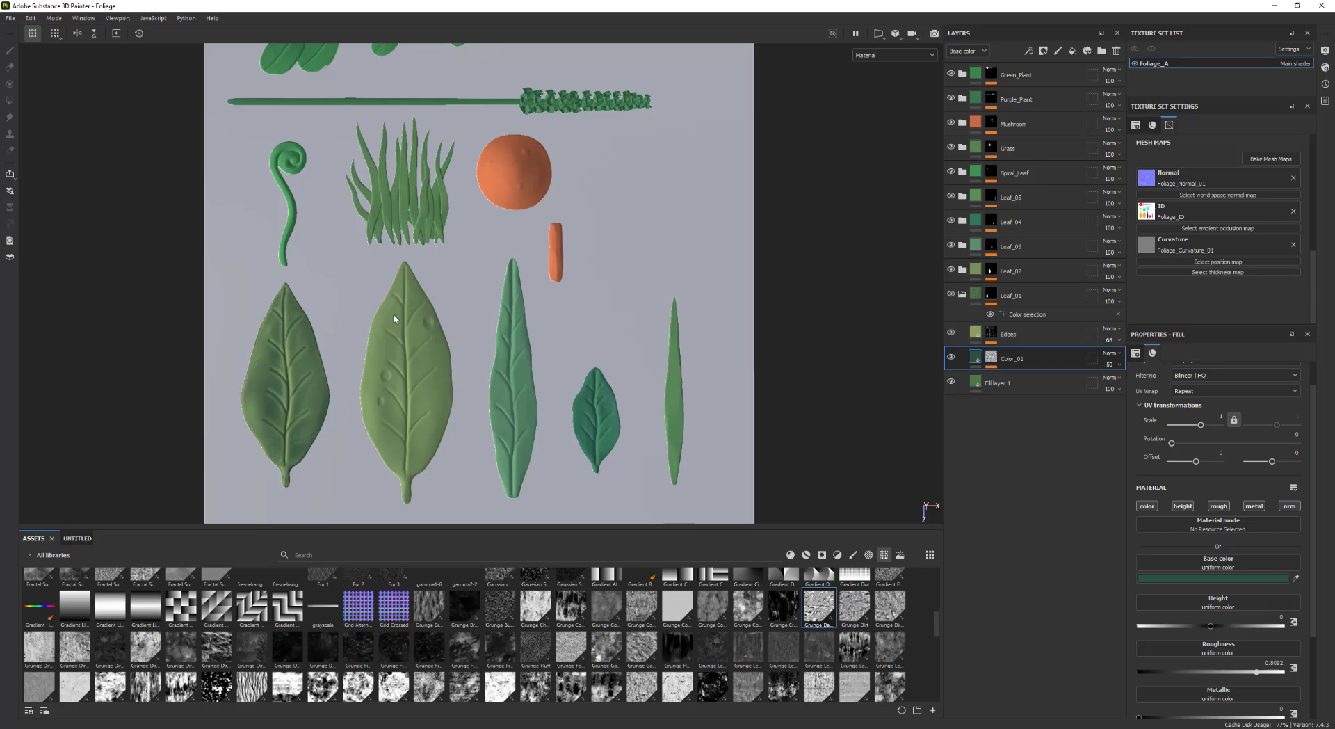
alt+middle_drag(394, 318, 428, 311)
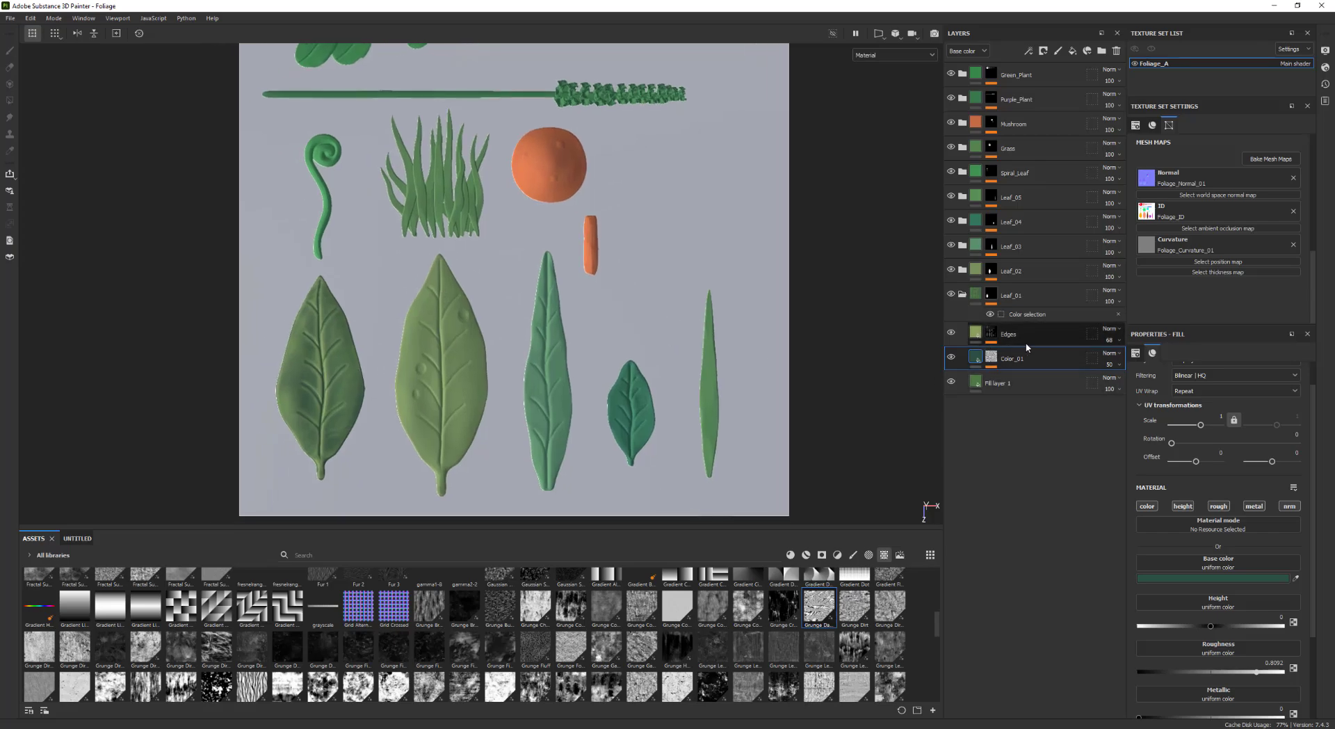
Duplicate the Edges and Color_01 layers and move the copies into the Leaf_02 folder
ctrl+click(1031, 339)
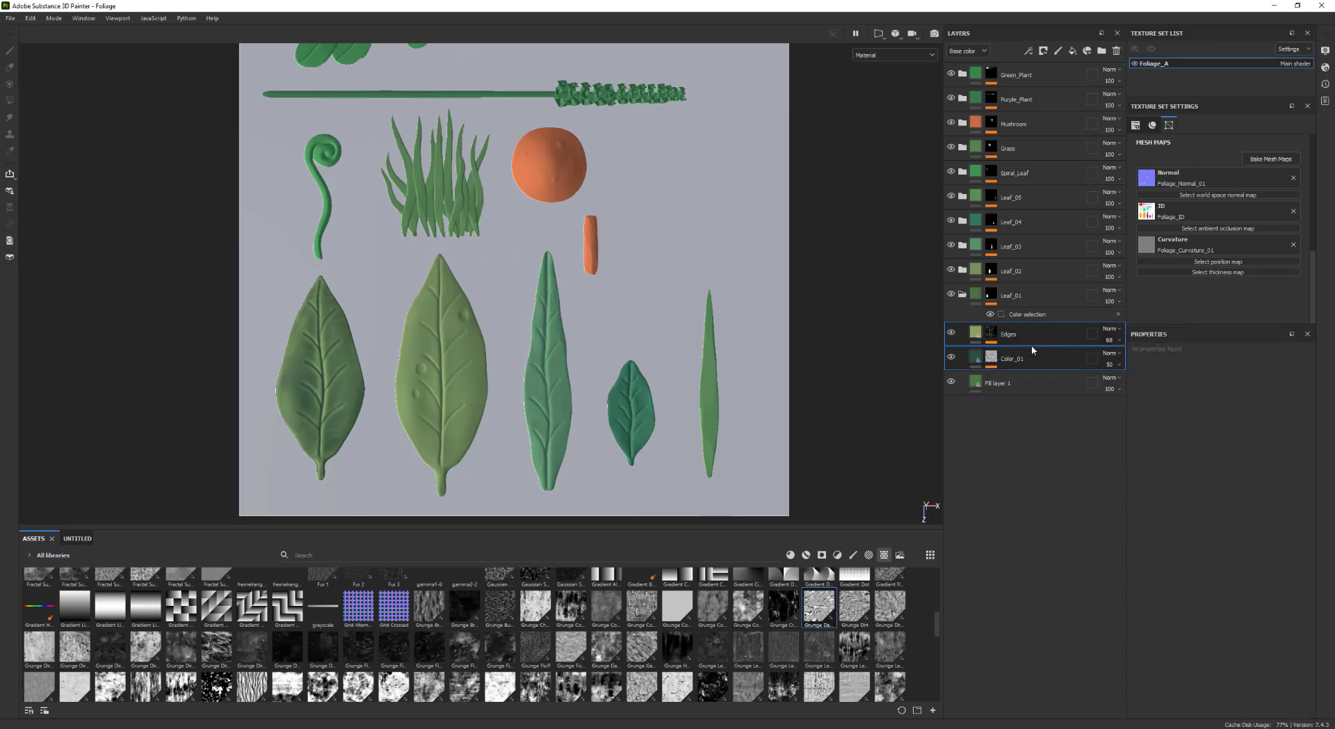
key(ctrl+d)
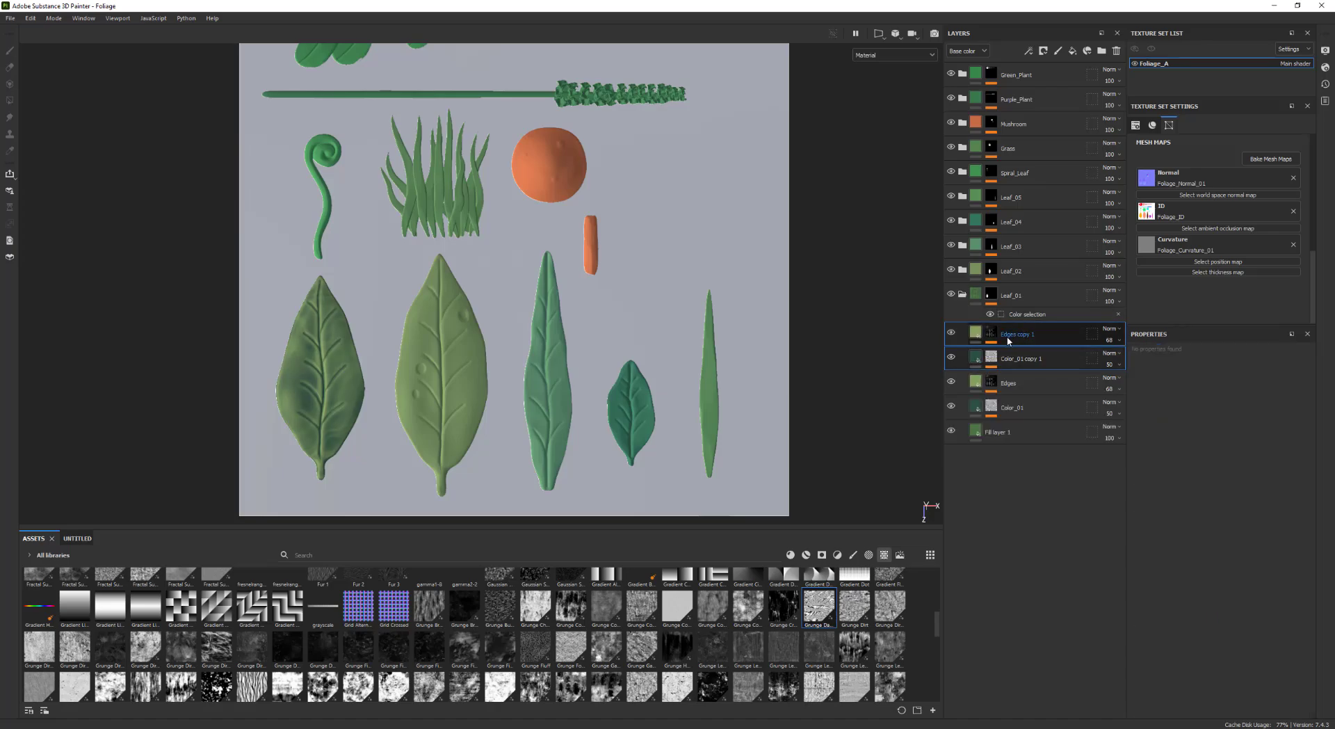
drag(1008, 341, 1004, 274)
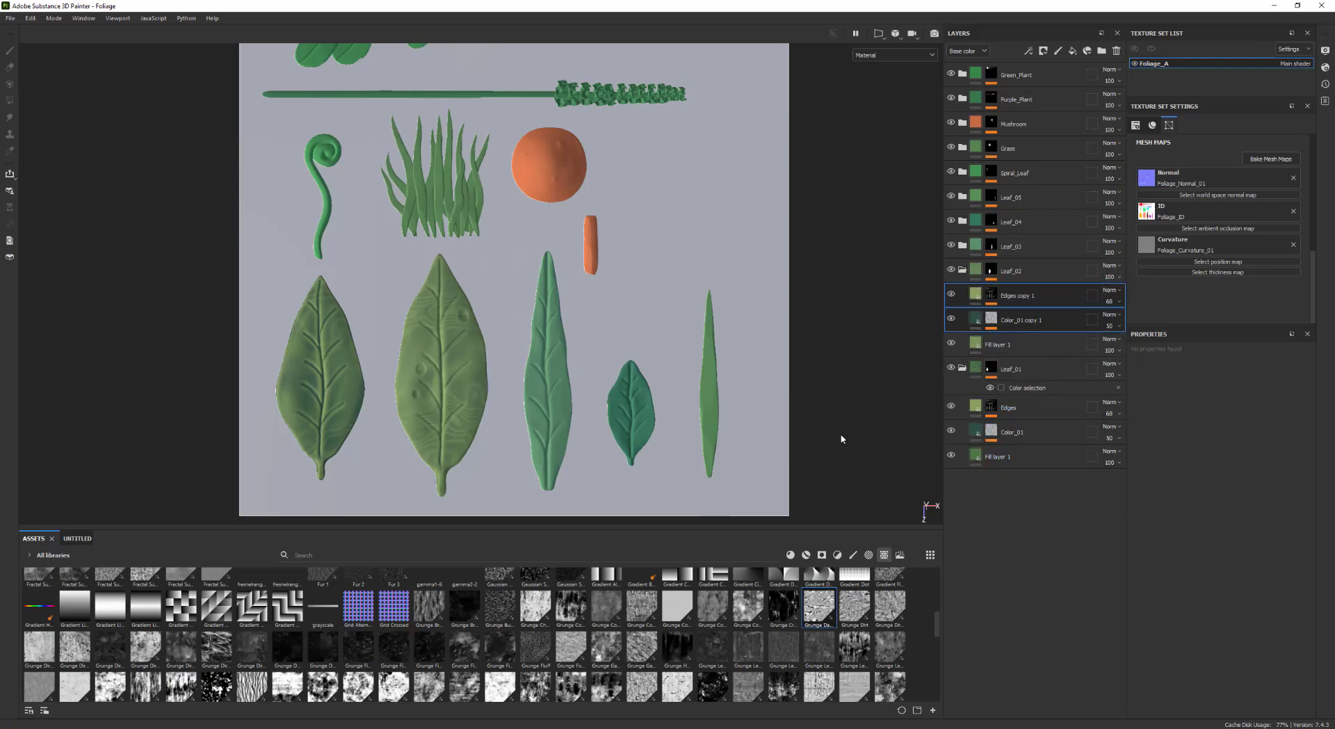
Open the mask of the Color_01 copy in Leaf_02 and browse the grunge textures for a replacement
scroll(488, 436, up, 1)
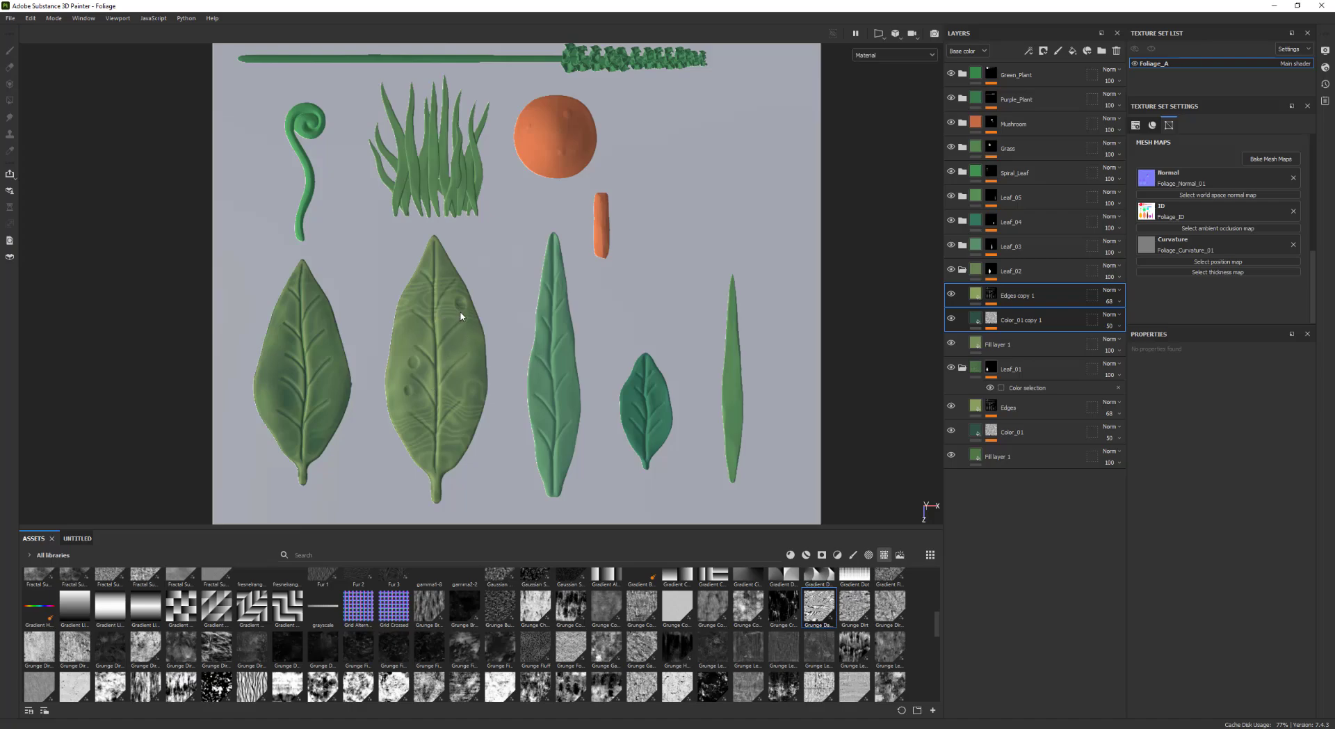
alt+middle_drag(758, 322, 781, 315)
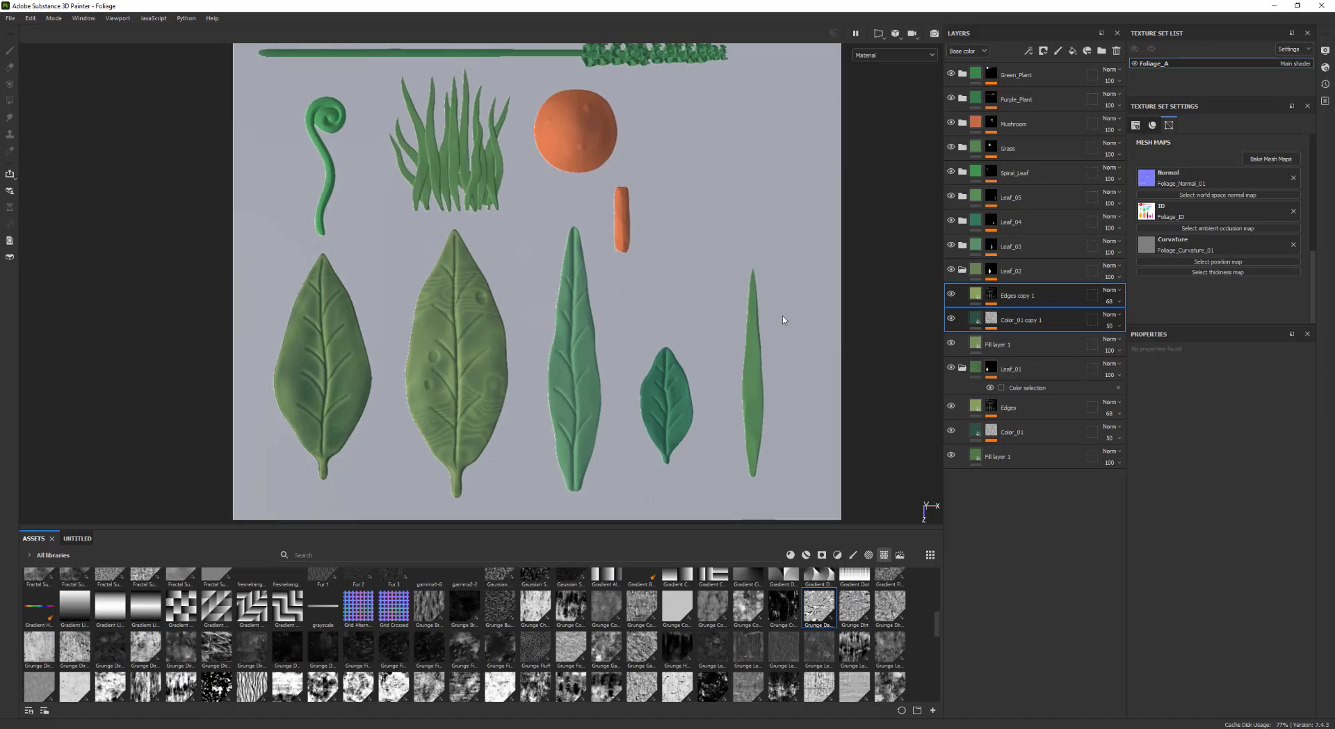
alt+right_drag(781, 316, 728, 328)
key(f)
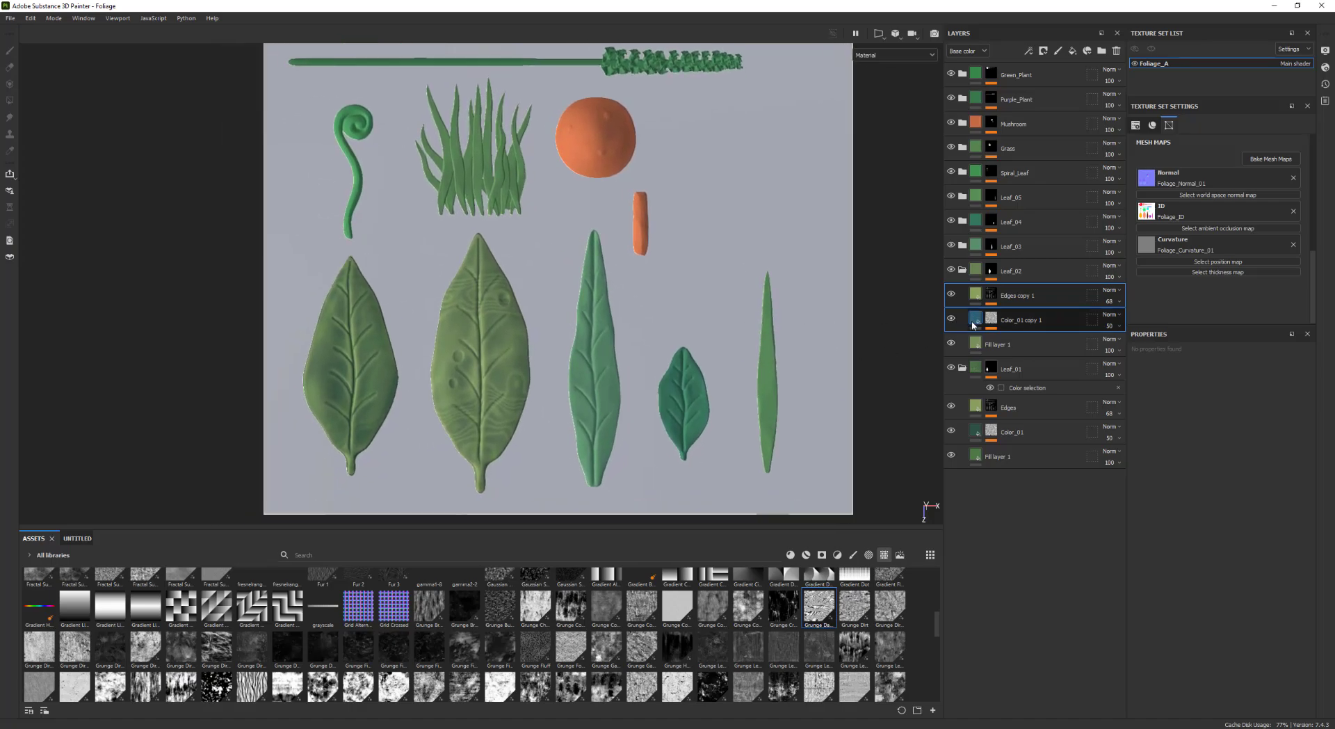
click(991, 321)
alt+middle_drag(754, 340, 777, 299)
scroll(778, 299, up, 1)
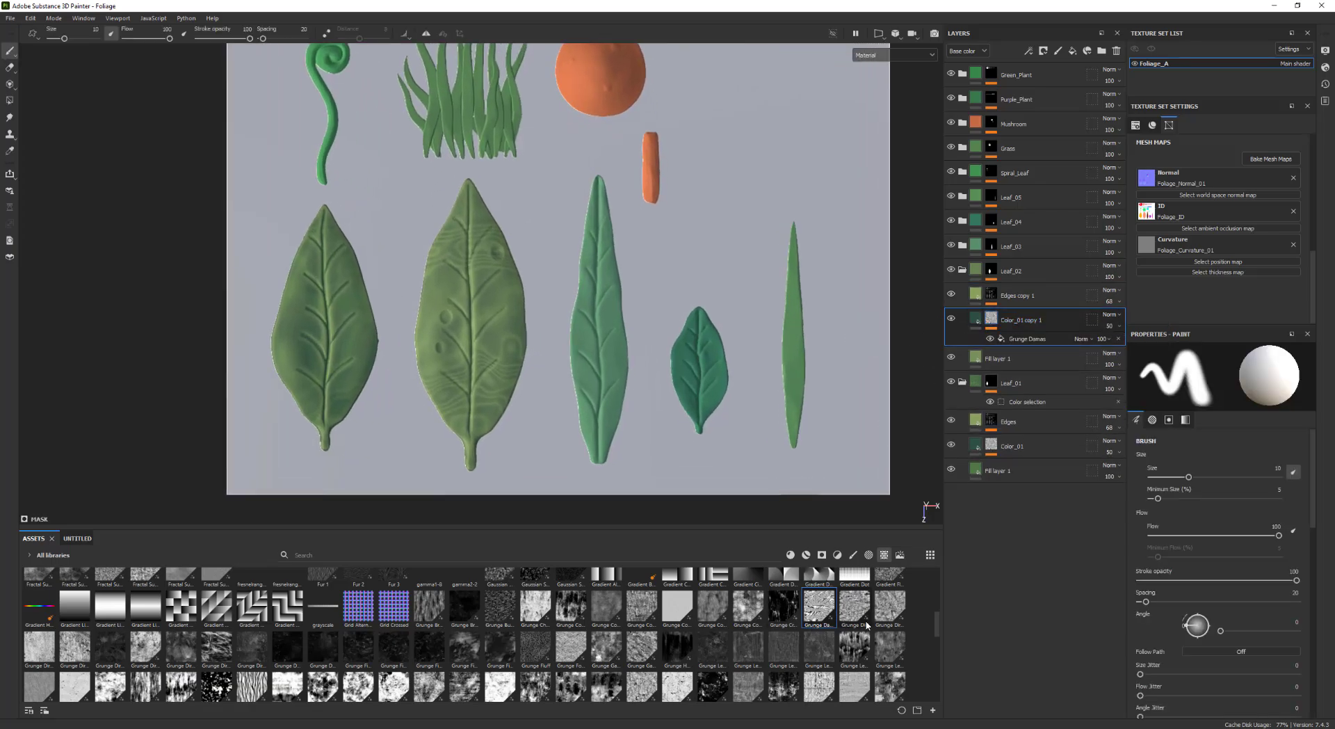
scroll(937, 628, down, 1)
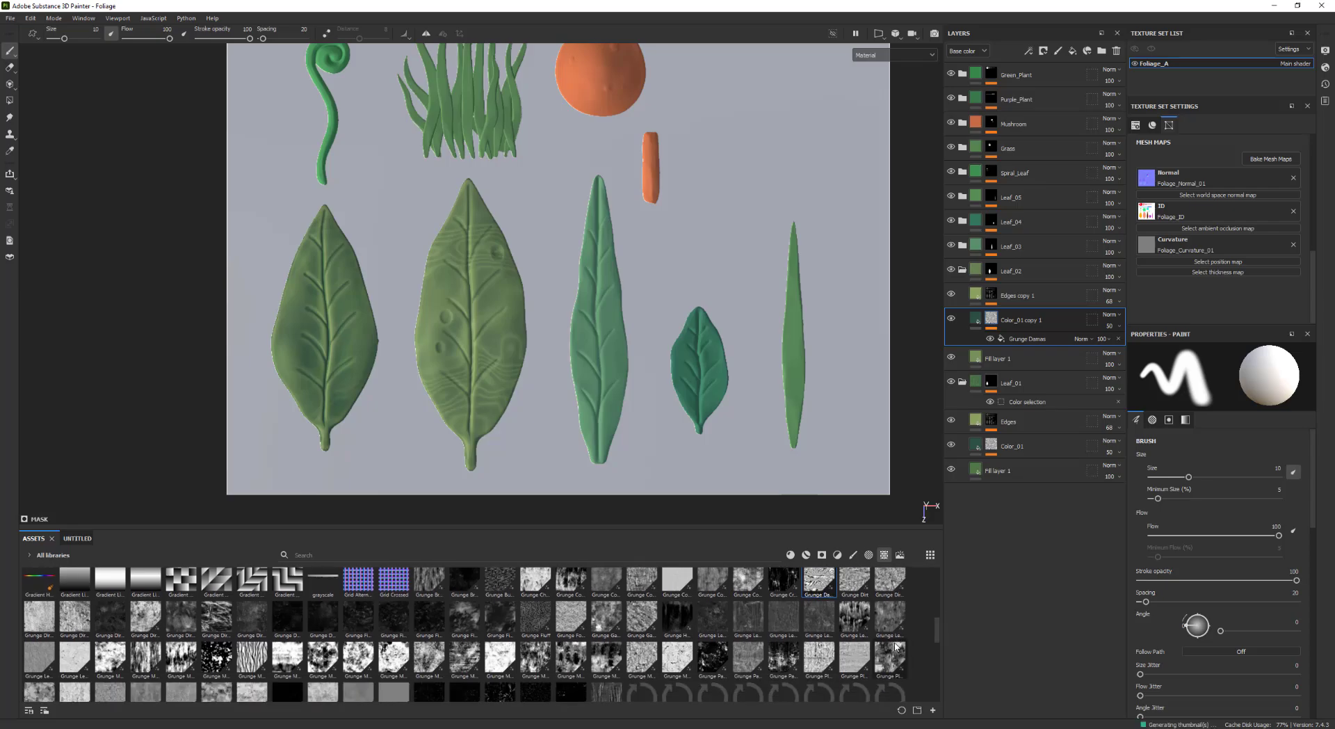
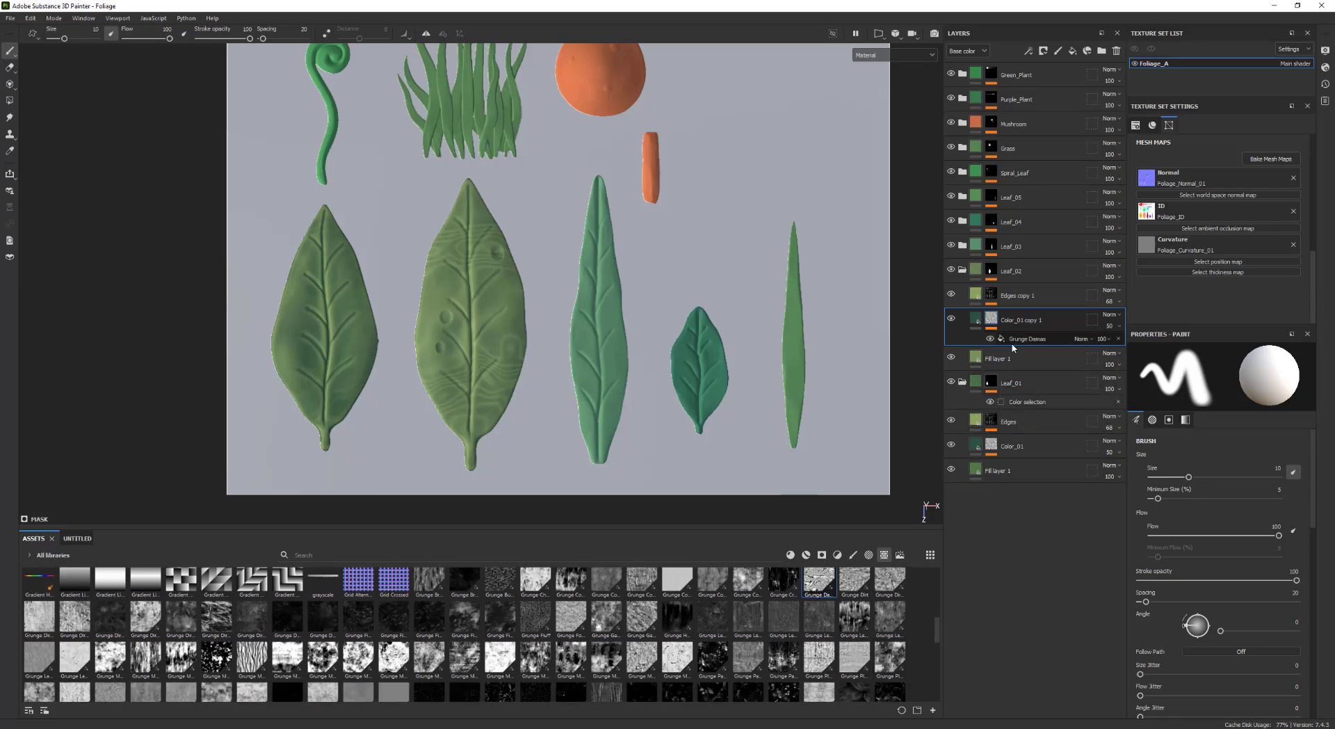
Replace the Color_01 copy 1 mask grunge with Grunge Plaster Faded, setting balance 0.86, contrast 0.25 and tiling 4
click(1036, 339)
drag(886, 667, 1176, 518)
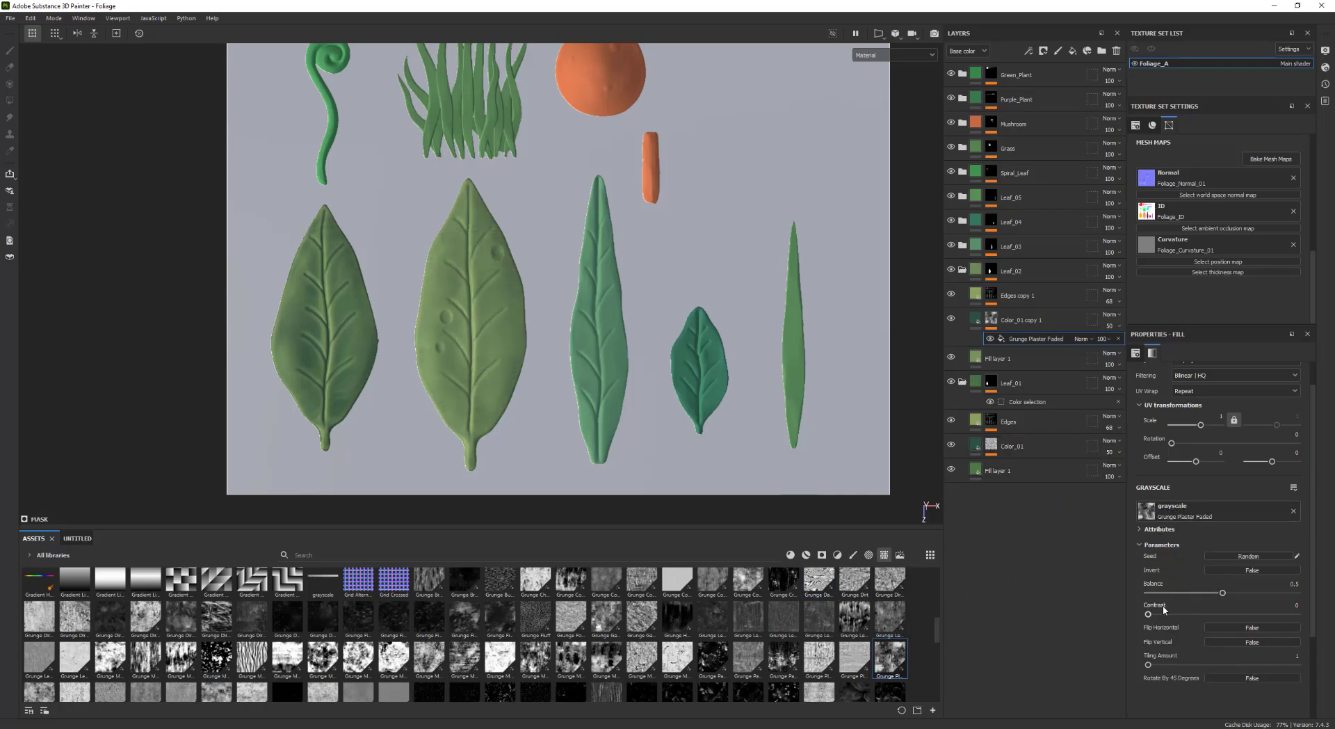
drag(1242, 592, 1295, 592)
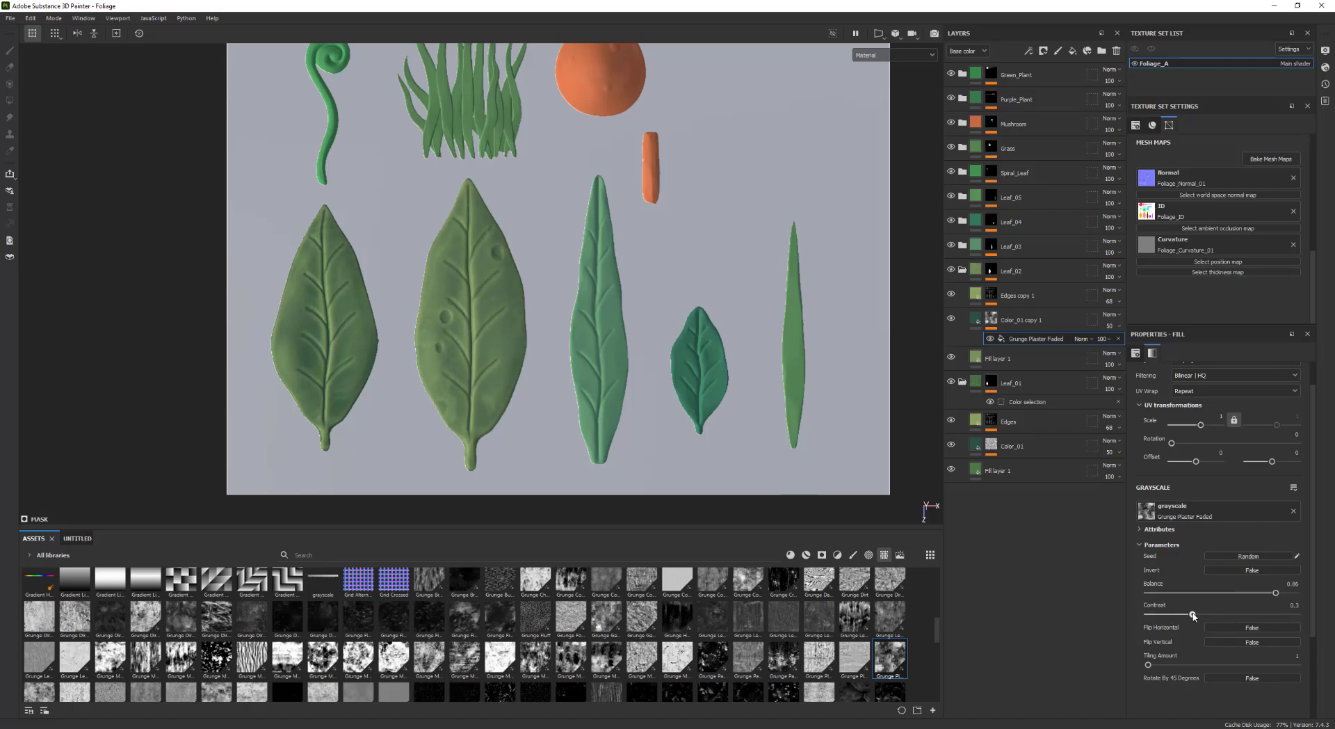
drag(1154, 667, 1183, 661)
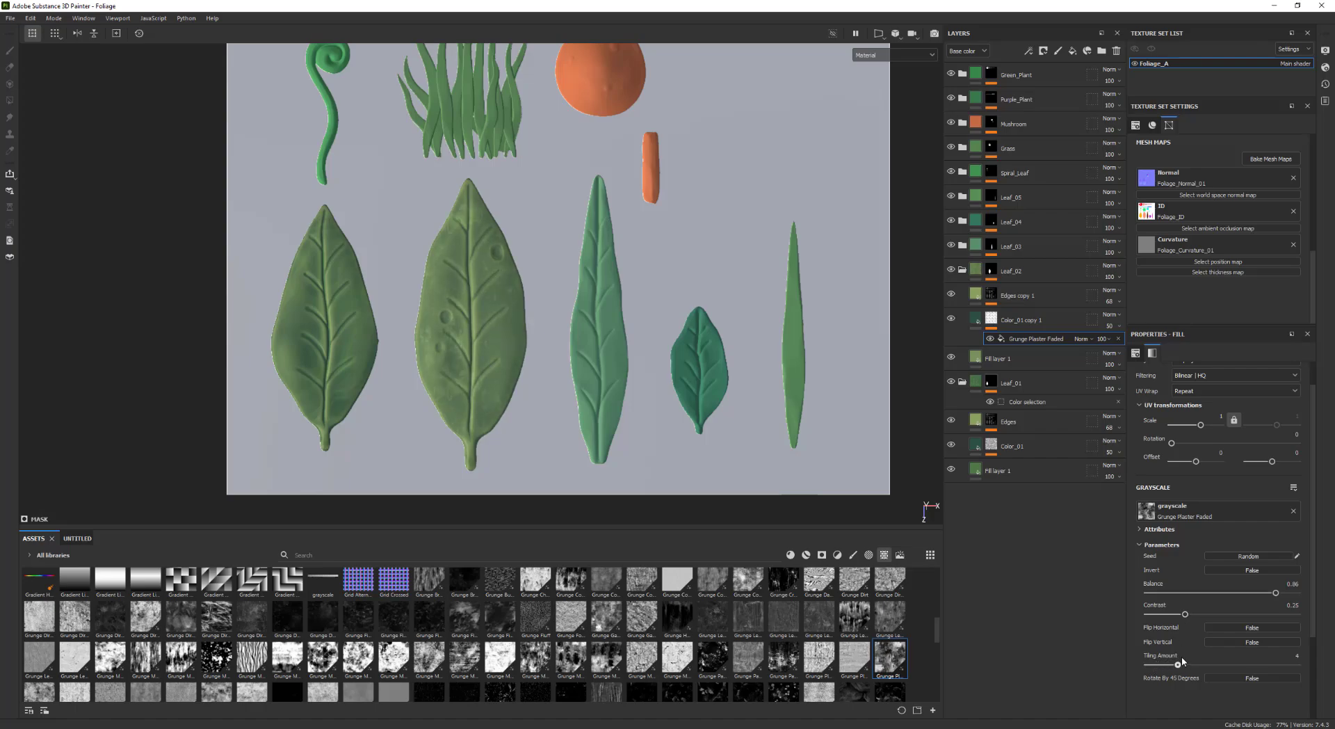
Set the Color_01 copy 1 fill's base color to an olive yellow-green
alt+right_drag(717, 414, 1030, 370)
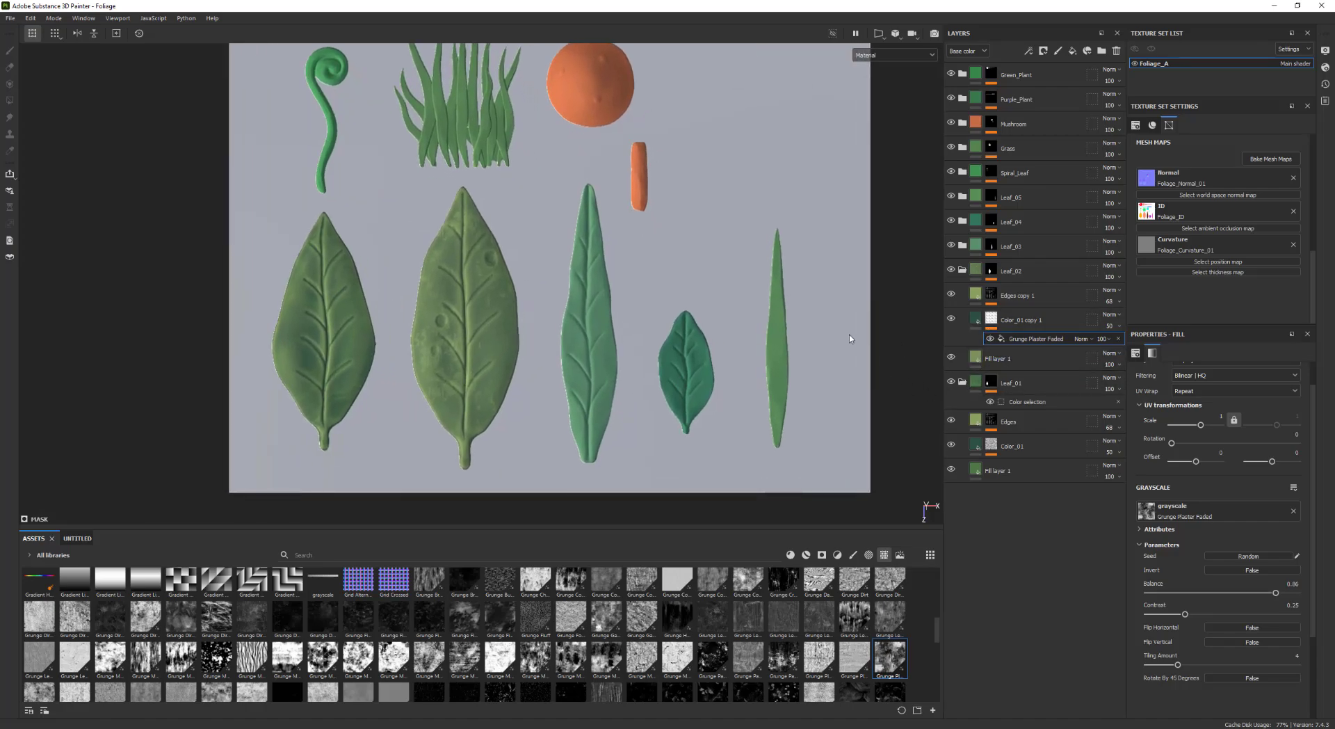
click(950, 327)
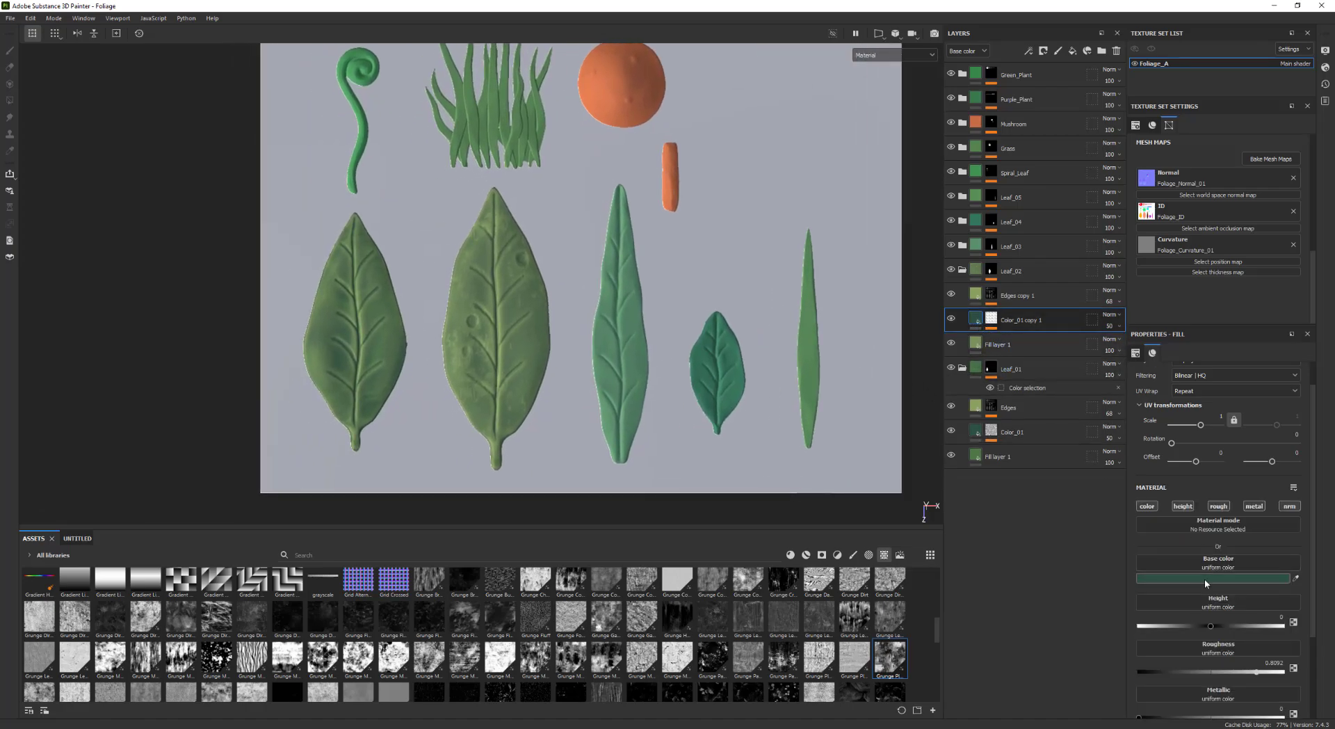
click(1205, 578)
drag(1189, 519, 1212, 542)
drag(1116, 511, 1191, 548)
Set the Edges copy 1 fill's base color to a lighter green
scroll(688, 389, down, 3)
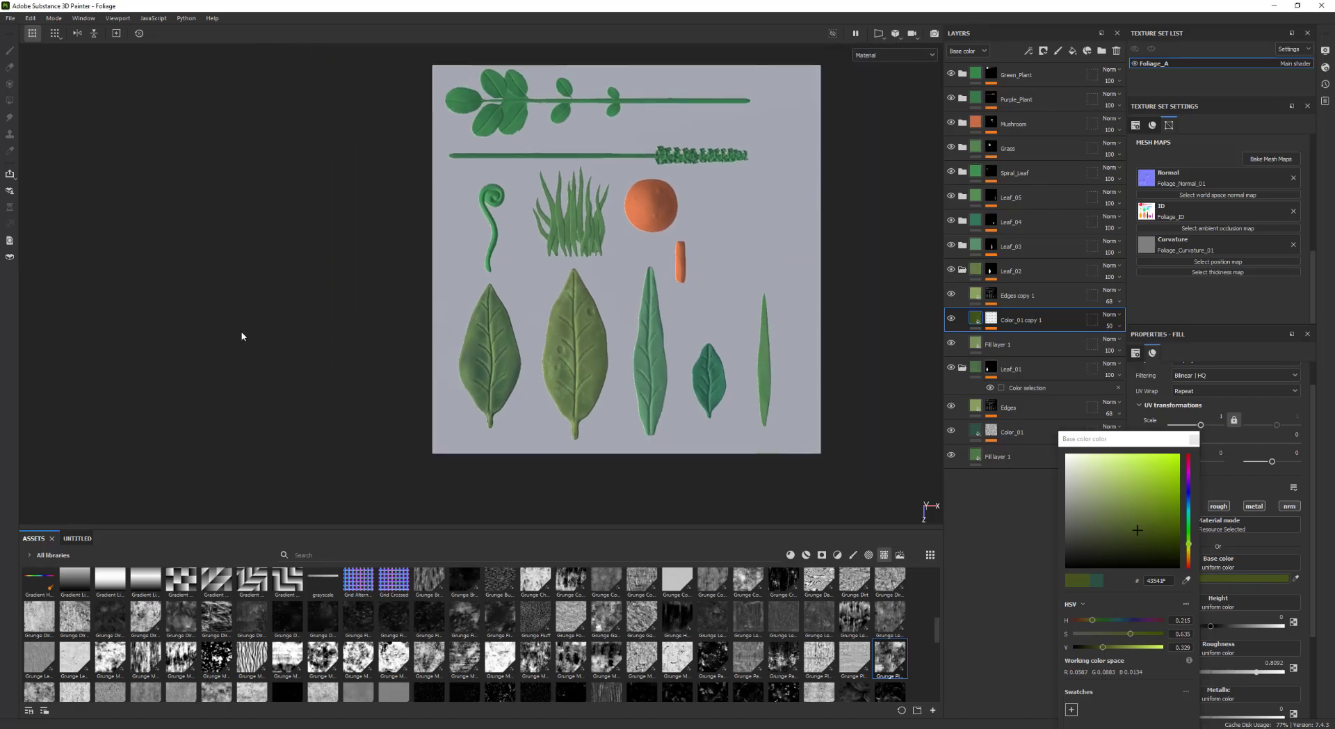
scroll(673, 413, up, 4)
alt+middle_drag(673, 413, 525, 415)
alt+middle_drag(380, 356, 479, 387)
alt+right_drag(685, 356, 508, 338)
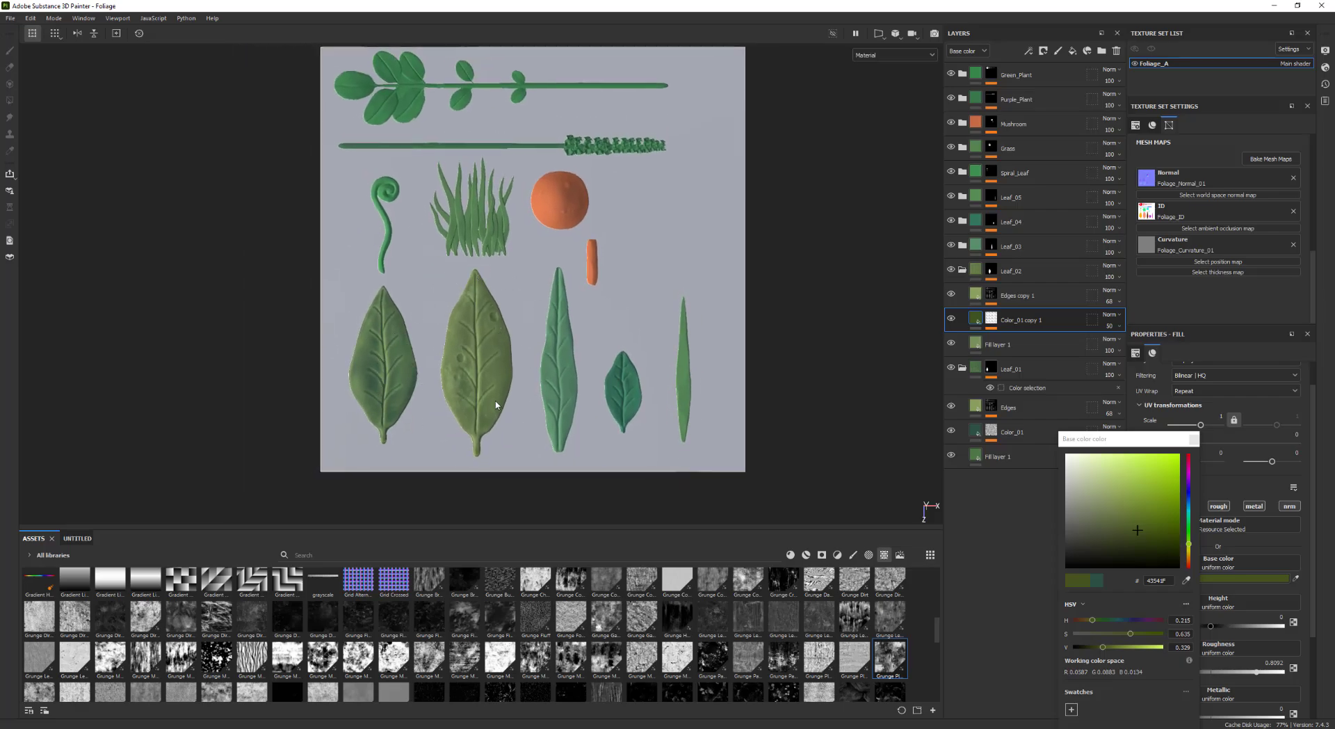
scroll(604, 405, up, 3)
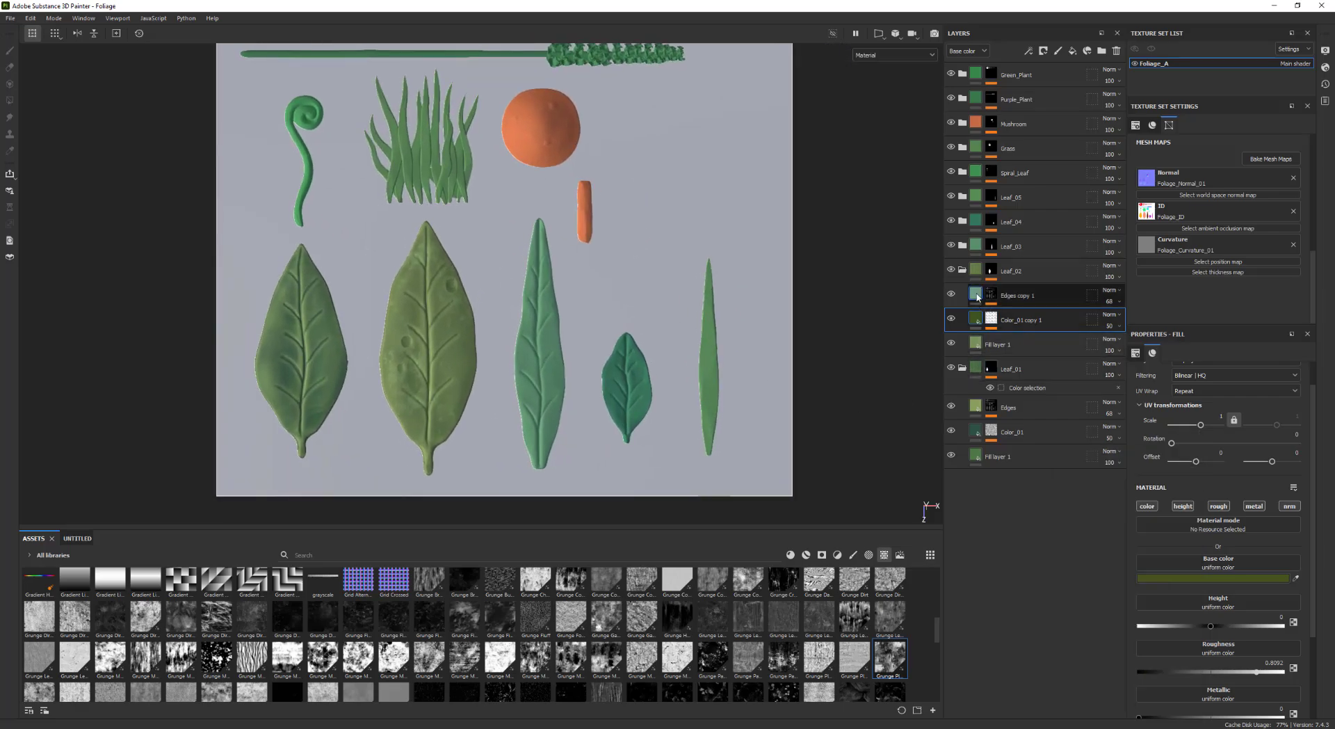
click(978, 297)
alt+middle_drag(757, 316, 803, 309)
click(1179, 575)
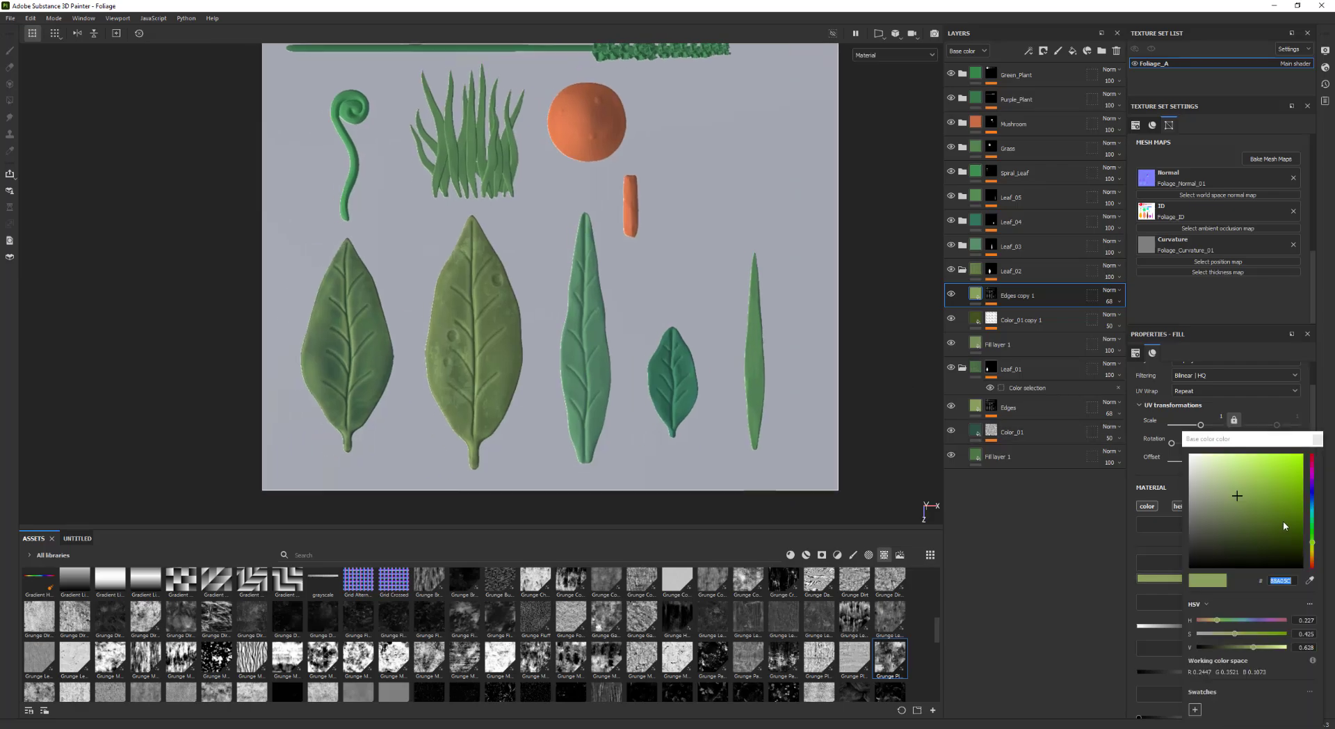
mouse_move(1313, 540)
mouse_down()
mouse_move(1311, 529)
mouse_move(1318, 541)
mouse_up()
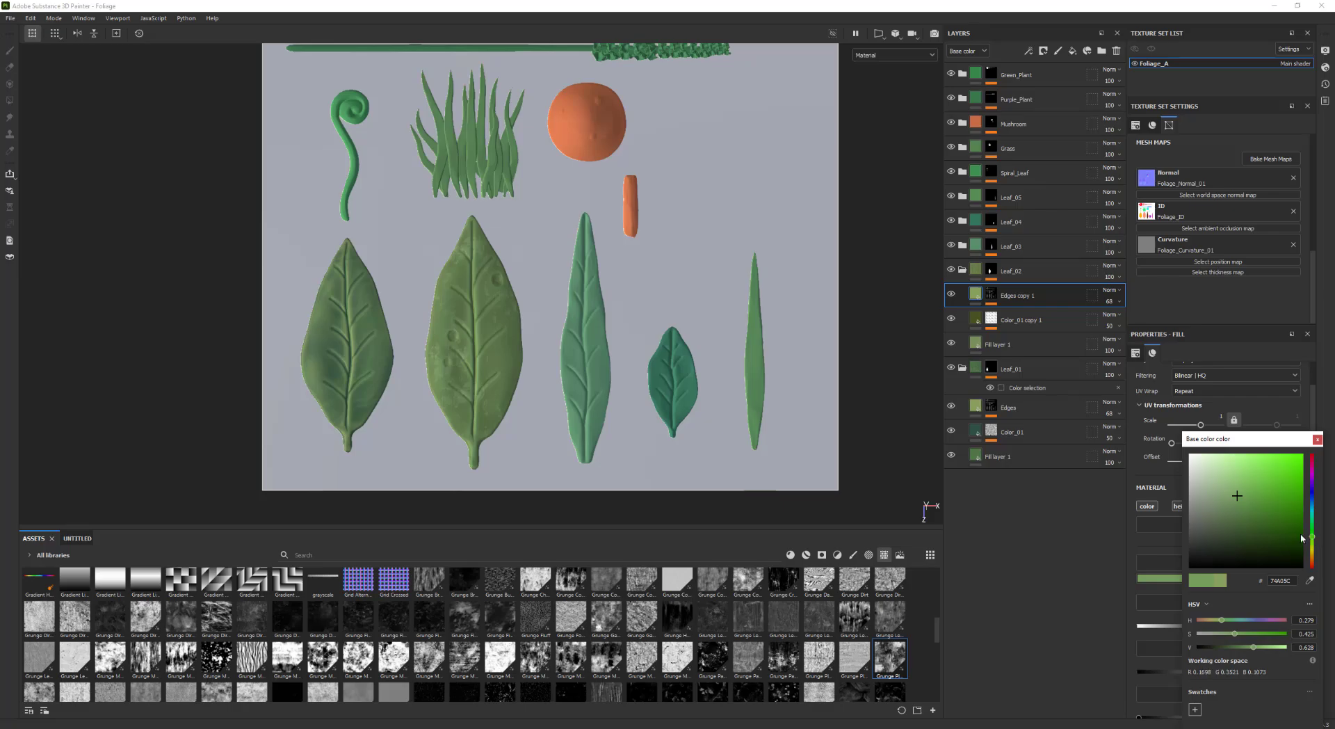
mouse_move(1236, 498)
mouse_down()
mouse_move(1226, 481)
mouse_move(1252, 487)
mouse_up()
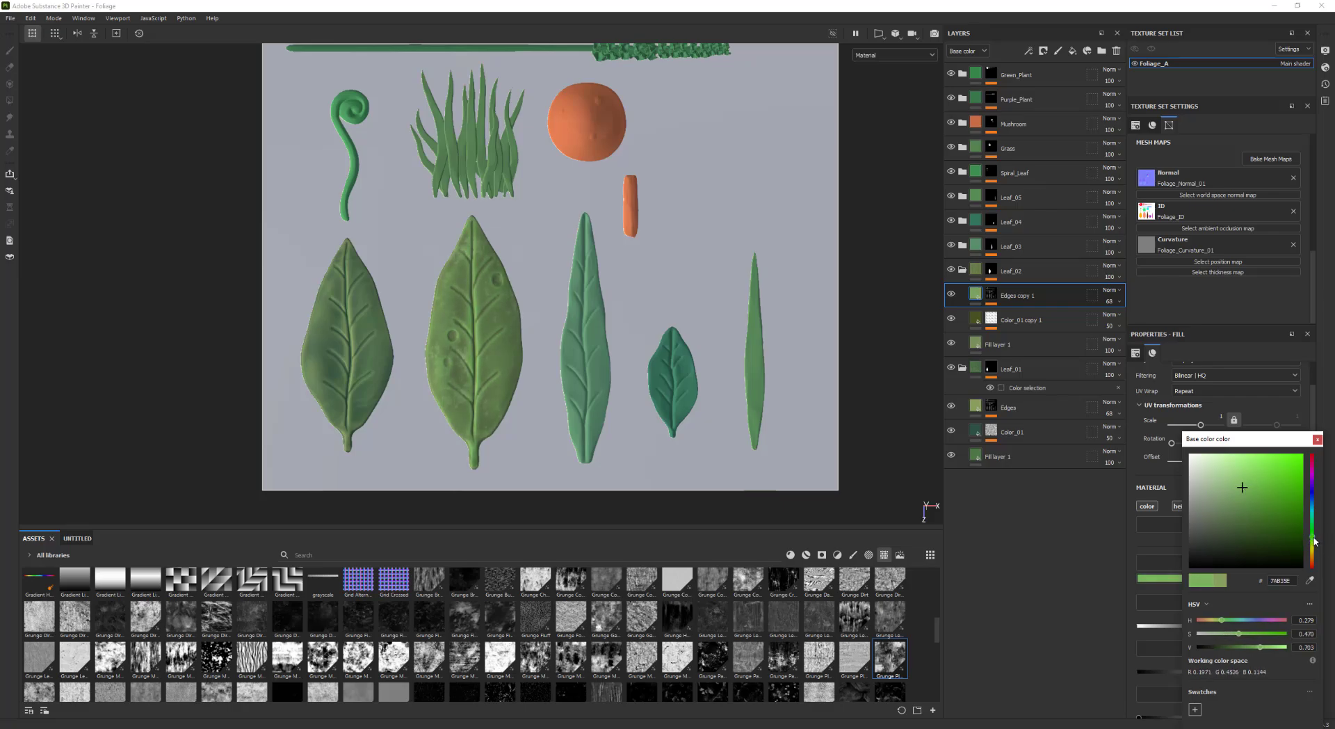
drag(1313, 543, 1313, 547)
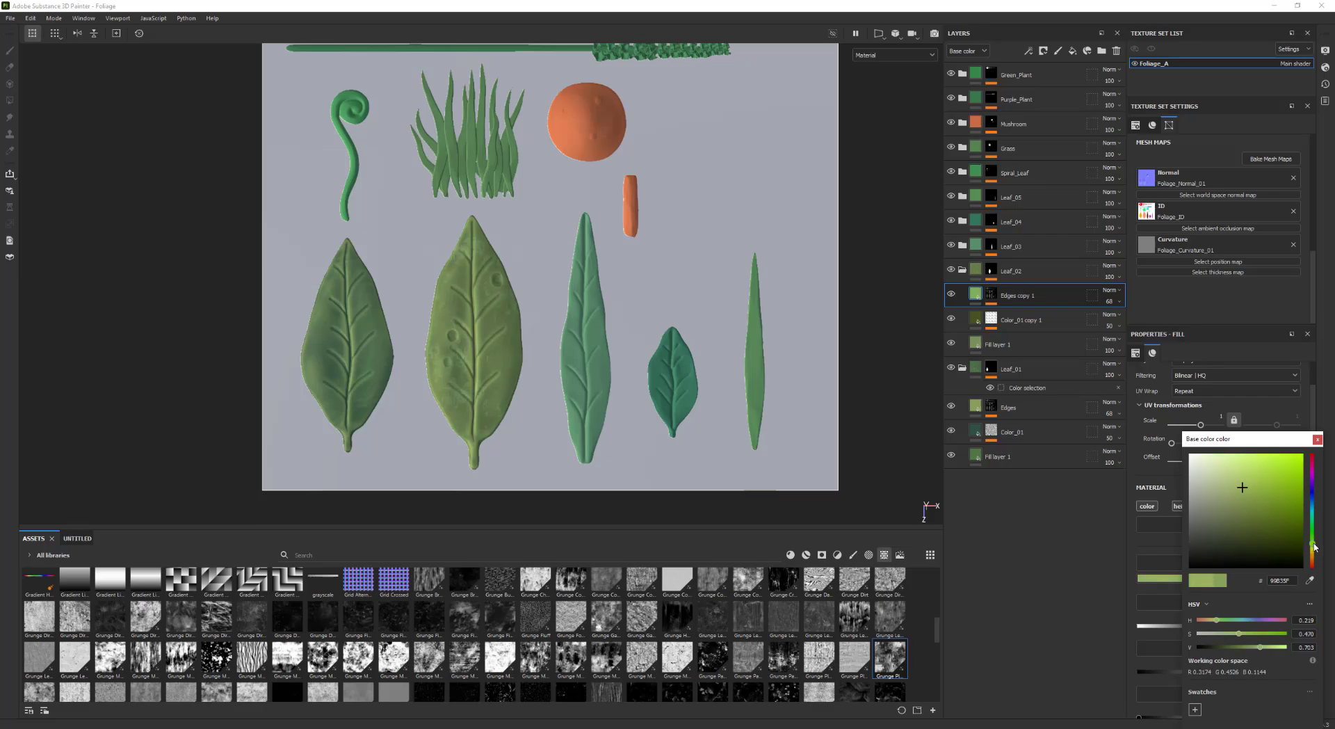
Inspect the recolored Leaf_02 leaf in the viewport from several angles
alt+right_drag(689, 402, 447, 355)
alt+middle_drag(447, 356, 355, 329)
shift+right_drag(376, 337, 733, 357)
alt+middle_drag(733, 358, 658, 375)
mouse_move(471, 302)
alt+middle_down()
mouse_move(501, 328)
mouse_move(461, 347)
alt+middle_up()
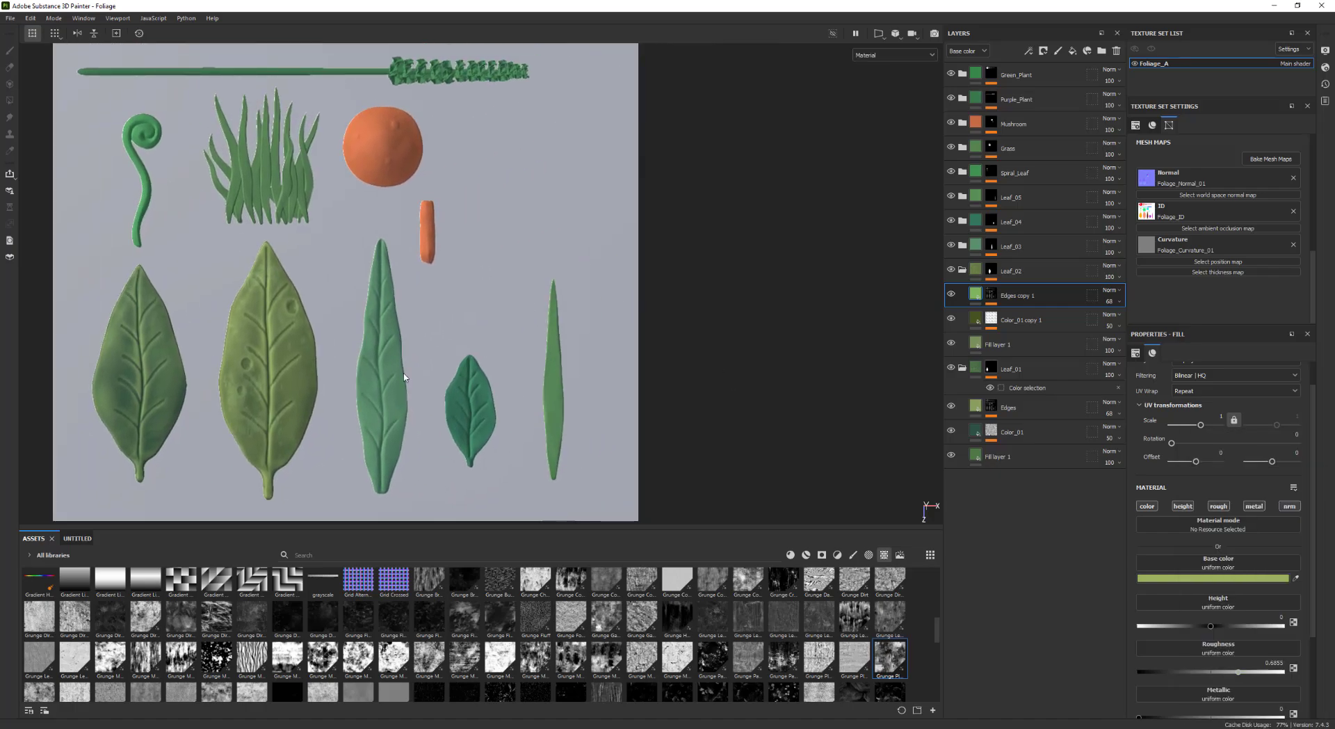
alt+middle_drag(576, 355, 587, 369)
alt+right_drag(591, 367, 630, 361)
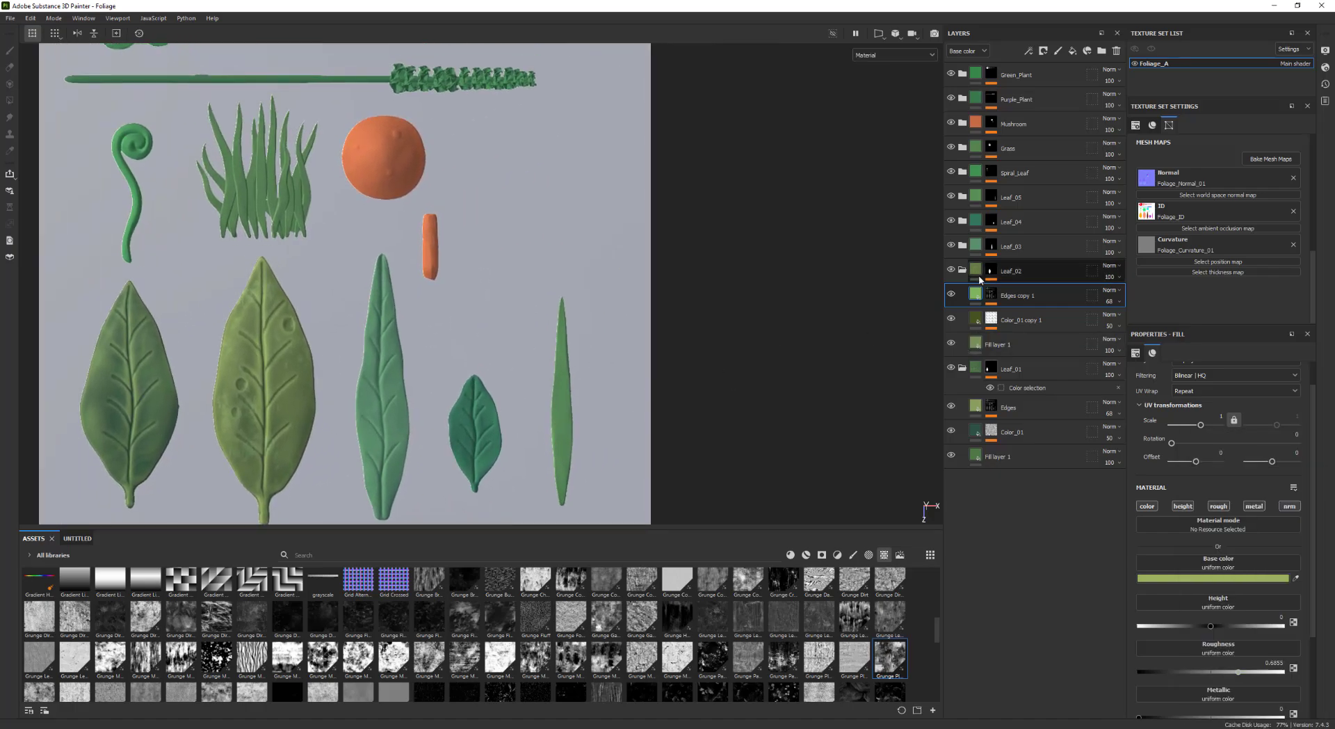
alt+middle_drag(751, 302, 782, 293)
Duplicate the Edges copy 1 and Color_01 copy 1 layers and move the copies into the Leaf_03 folder
shift+click(1028, 320)
key(ctrl+d)
drag(1027, 322, 1011, 248)
click(963, 270)
click(963, 245)
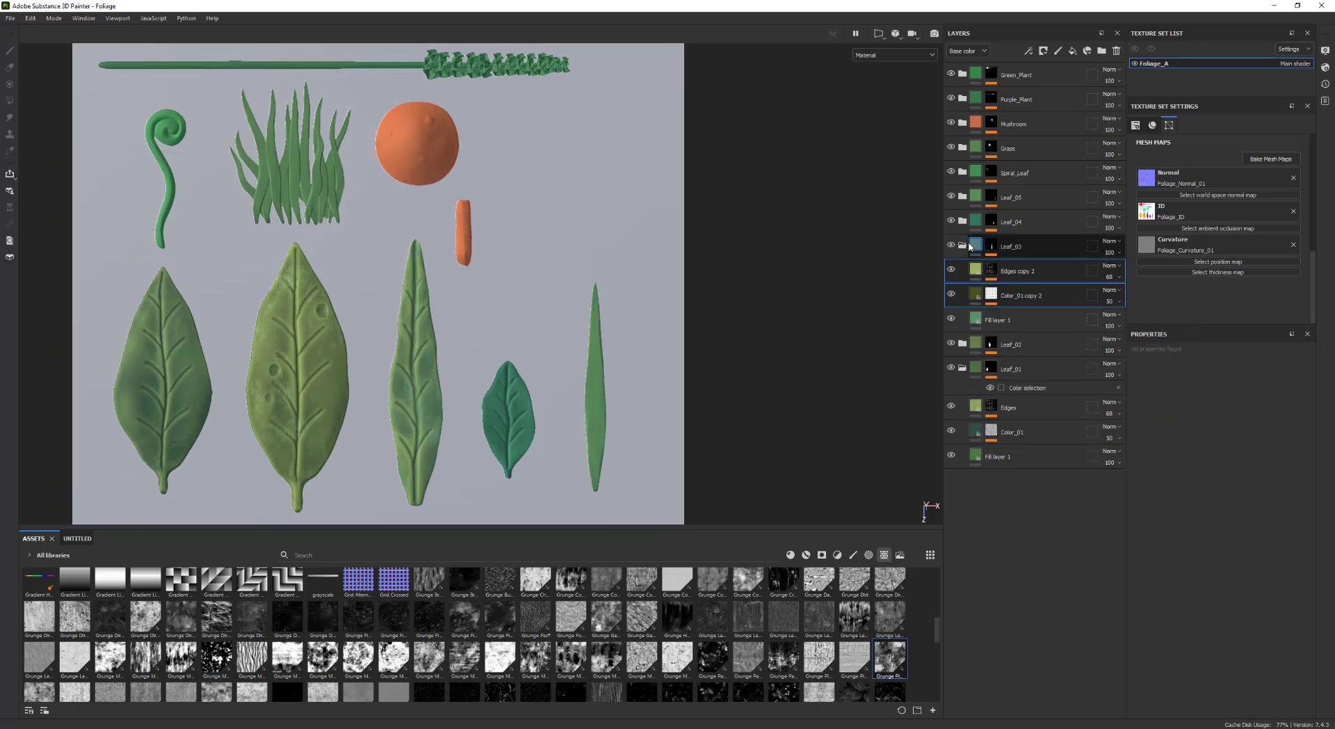
Replace the Color_01 copy 2 mask grunge with Grunge Map 005
alt+middle_drag(487, 307, 605, 286)
alt+right_drag(606, 286, 577, 269)
click(965, 301)
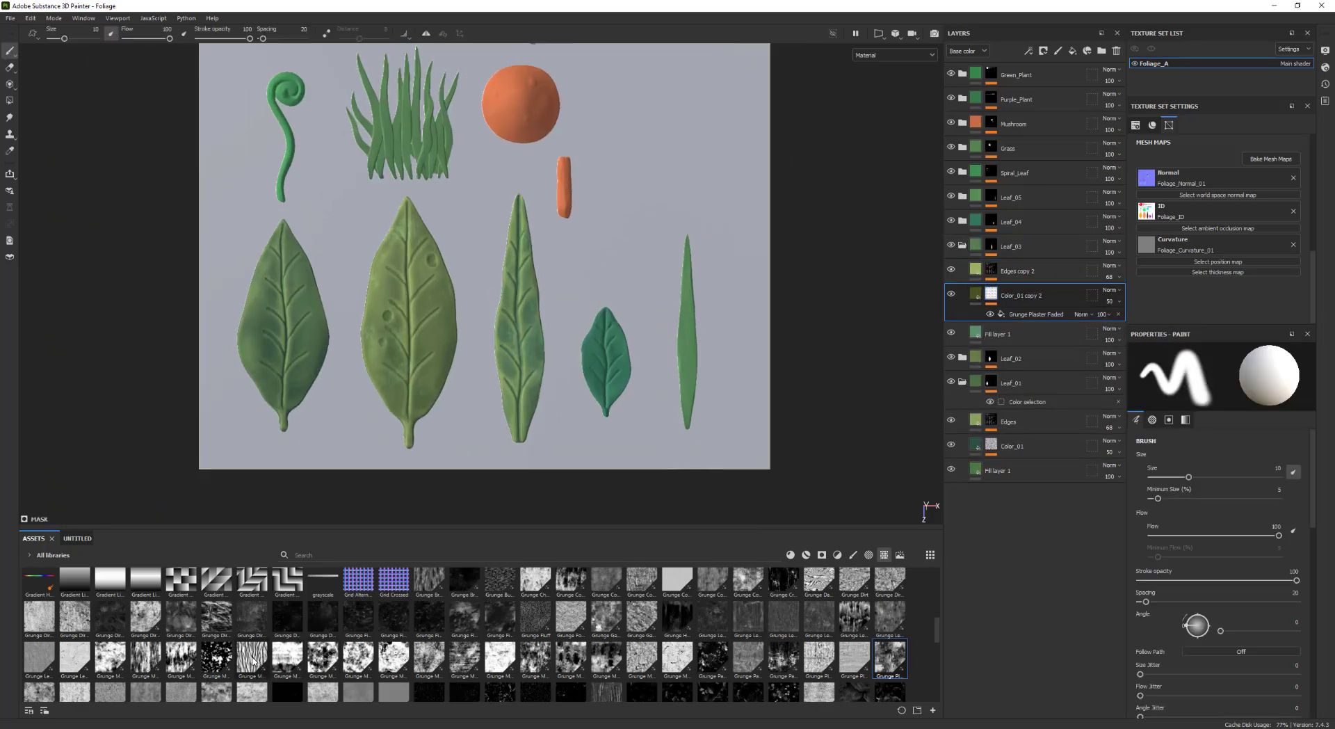
drag(252, 657, 992, 295)
alt+right_drag(691, 366, 724, 351)
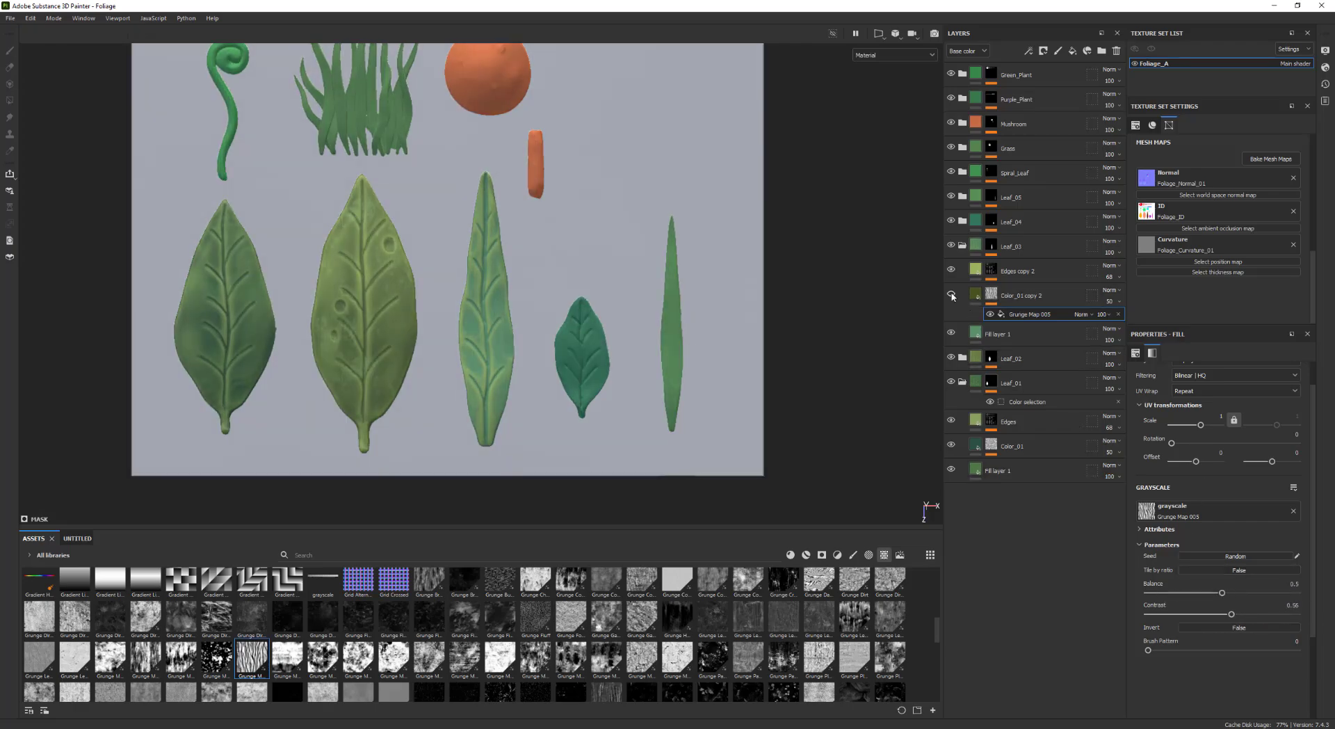
Review the Color_01 copy 2 base color and shift the hue of the Edges copy 2 fill's base color
click(955, 298)
click(1251, 578)
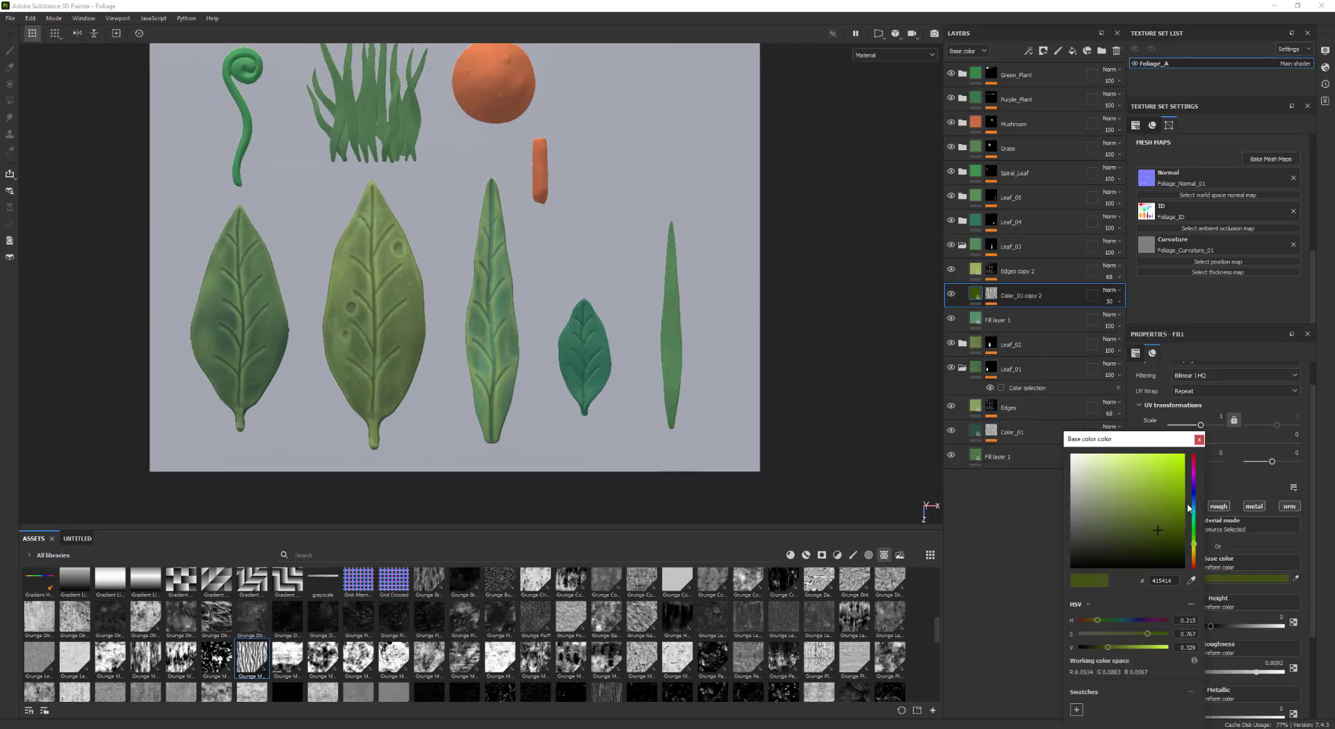
click(952, 270)
click(952, 270)
click(965, 272)
click(1252, 578)
drag(1320, 510, 1320, 541)
alt+right_drag(663, 397, 518, 355)
Duplicate the Edges copy 2 and Color_01 copy 2 layers and move the copies into the Leaf_04 folder
shift+click(1020, 299)
click(962, 368)
key(ctrl+d)
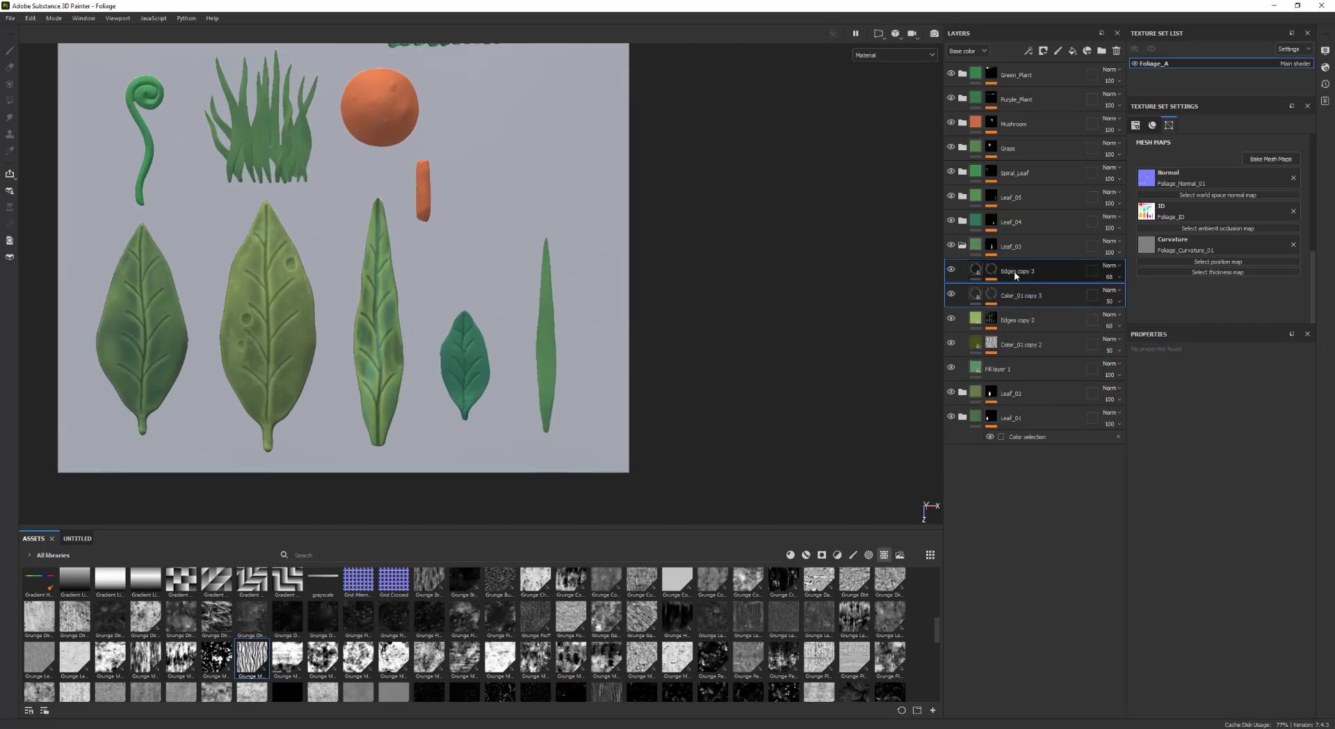
drag(1014, 276, 1012, 223)
click(963, 319)
Inspect the masks of the Edges copy 3 and Color_01 copy 3 layers in Leaf_04
alt+right_drag(375, 372, 480, 366)
click(992, 254)
click(976, 284)
alt+right_drag(656, 417, 591, 413)
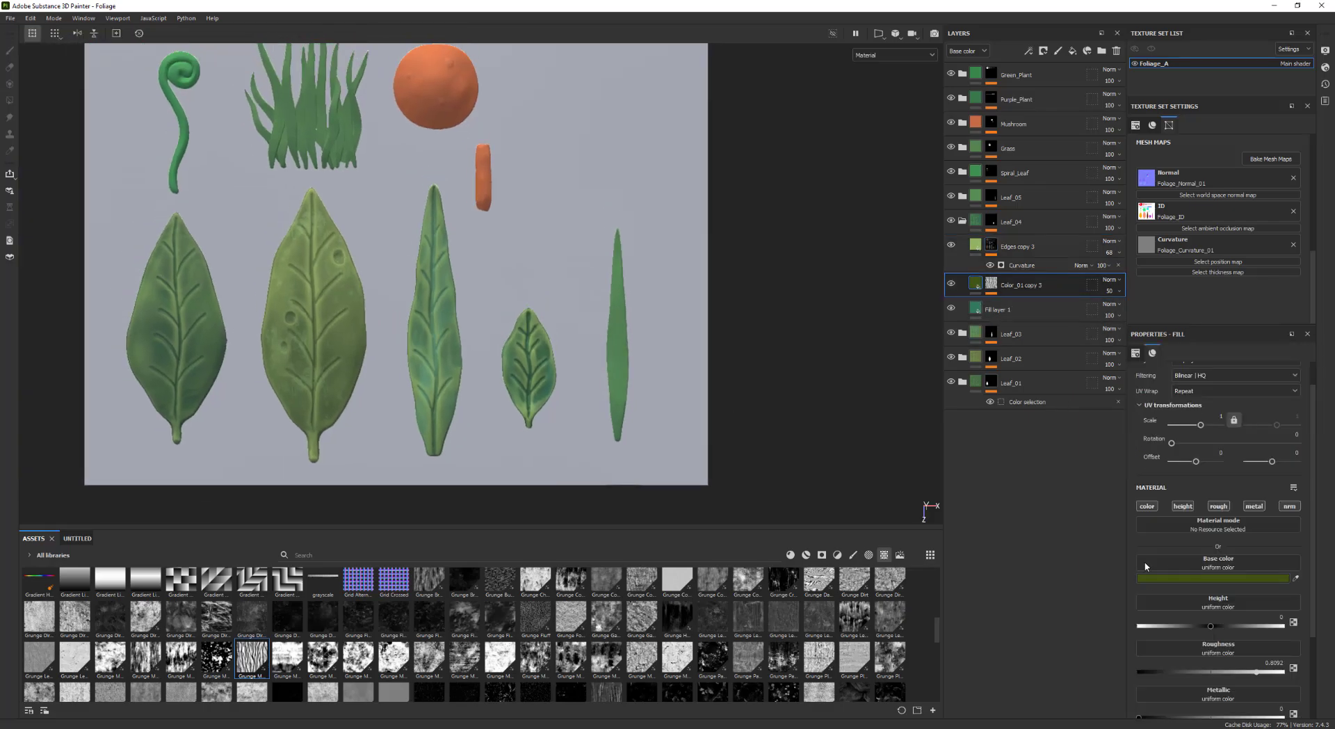
alt+right_drag(838, 383, 869, 381)
click(991, 283)
click(429, 583)
click(1023, 303)
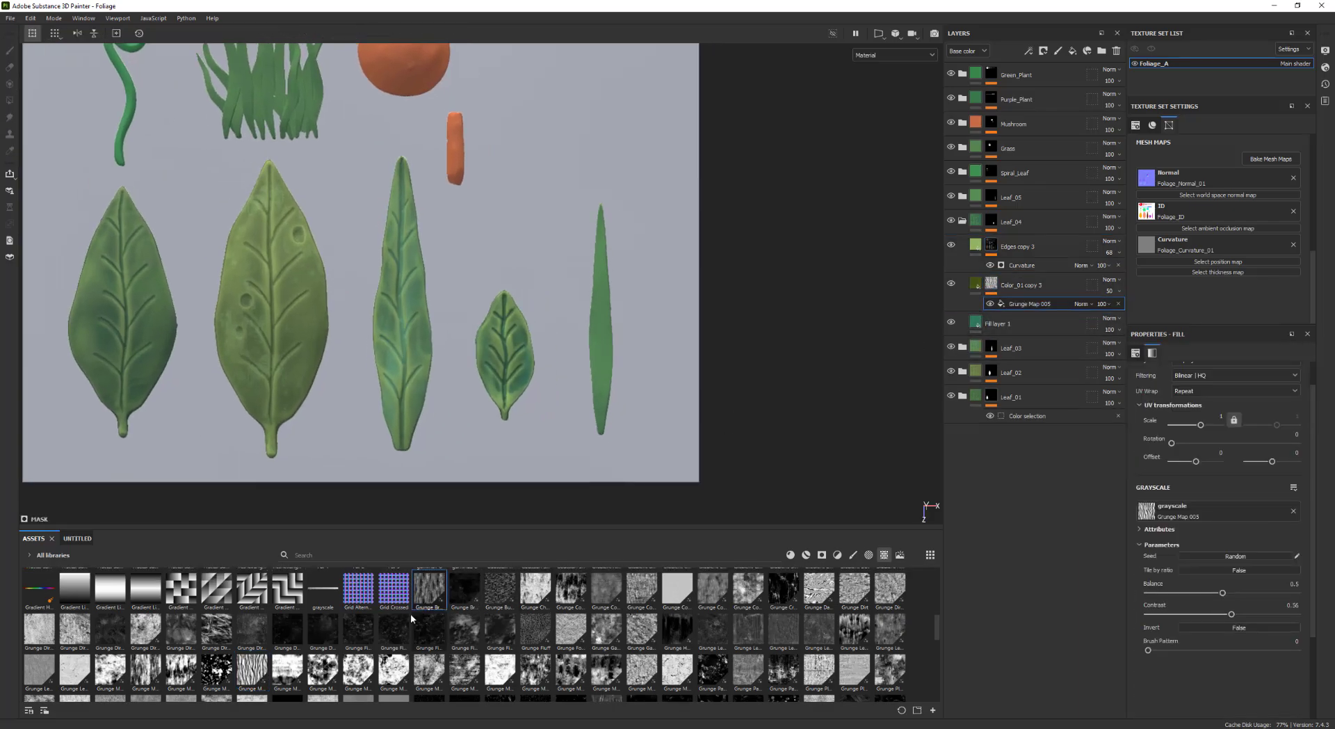
alt+right_drag(501, 417, 563, 412)
Adjust the Color_01 copy 3 fill's base color in the Leaf_04 folder
click(976, 283)
click(1188, 578)
click(1097, 522)
drag(1098, 522, 1091, 501)
mouse_move(717, 412)
alt+right_down()
mouse_move(670, 417)
mouse_move(695, 413)
alt+right_up()
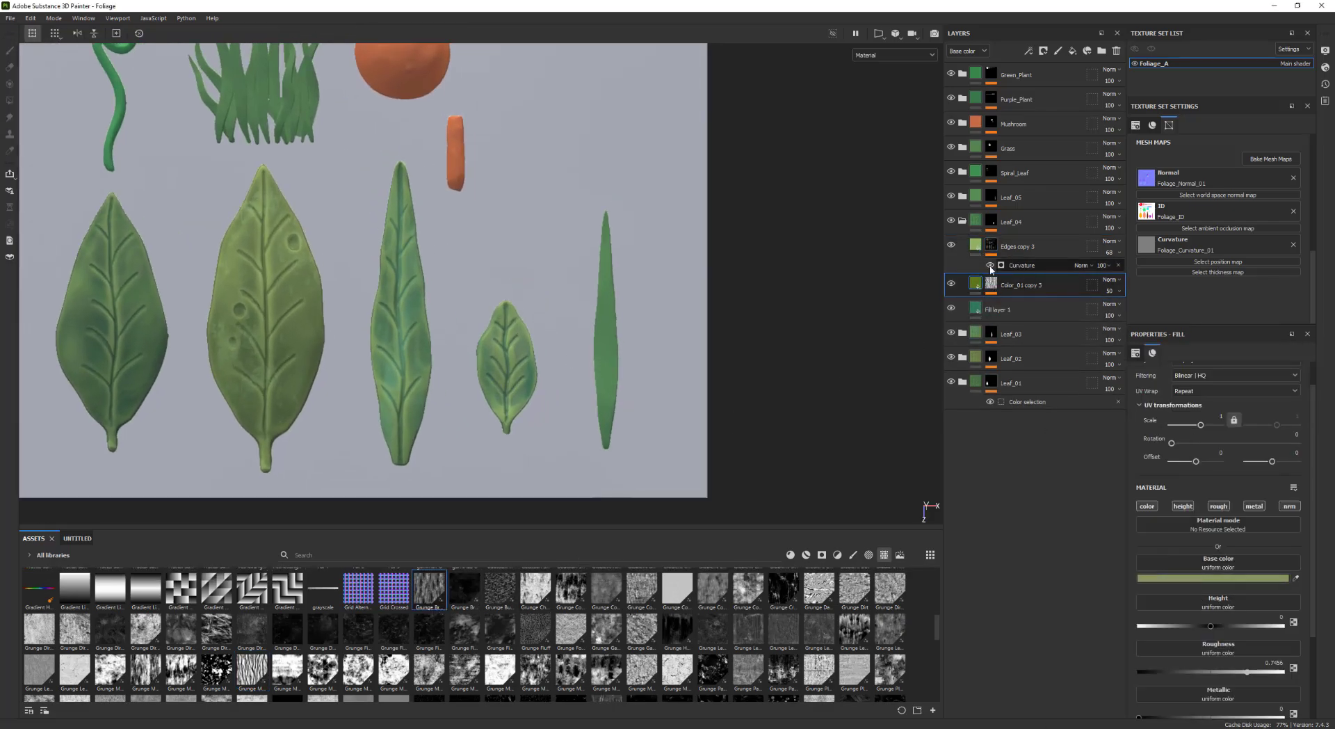
Set the Edges copy 3 fill's base color to a brighter mint green
click(976, 246)
click(1197, 578)
drag(1113, 489, 1133, 498)
click(1185, 519)
alt+right_drag(639, 413, 612, 414)
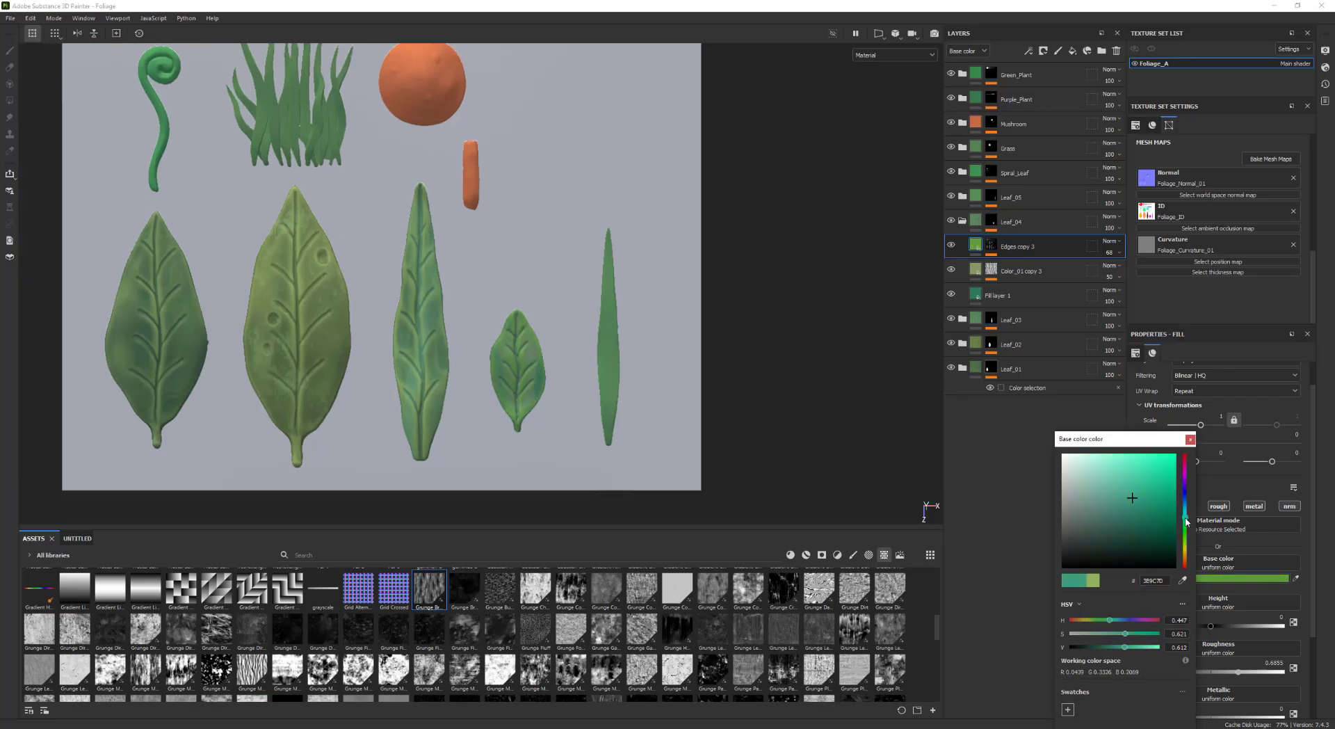
drag(1186, 519, 1191, 547)
alt+right_drag(869, 411, 832, 411)
Set the Edges copy 3 layer's opacity to 57 and save the project
click(1117, 253)
drag(1133, 273, 1128, 274)
mouse_move(766, 358)
alt+middle_down()
mouse_move(735, 337)
mouse_move(769, 367)
alt+middle_up()
key(ctrl+s)
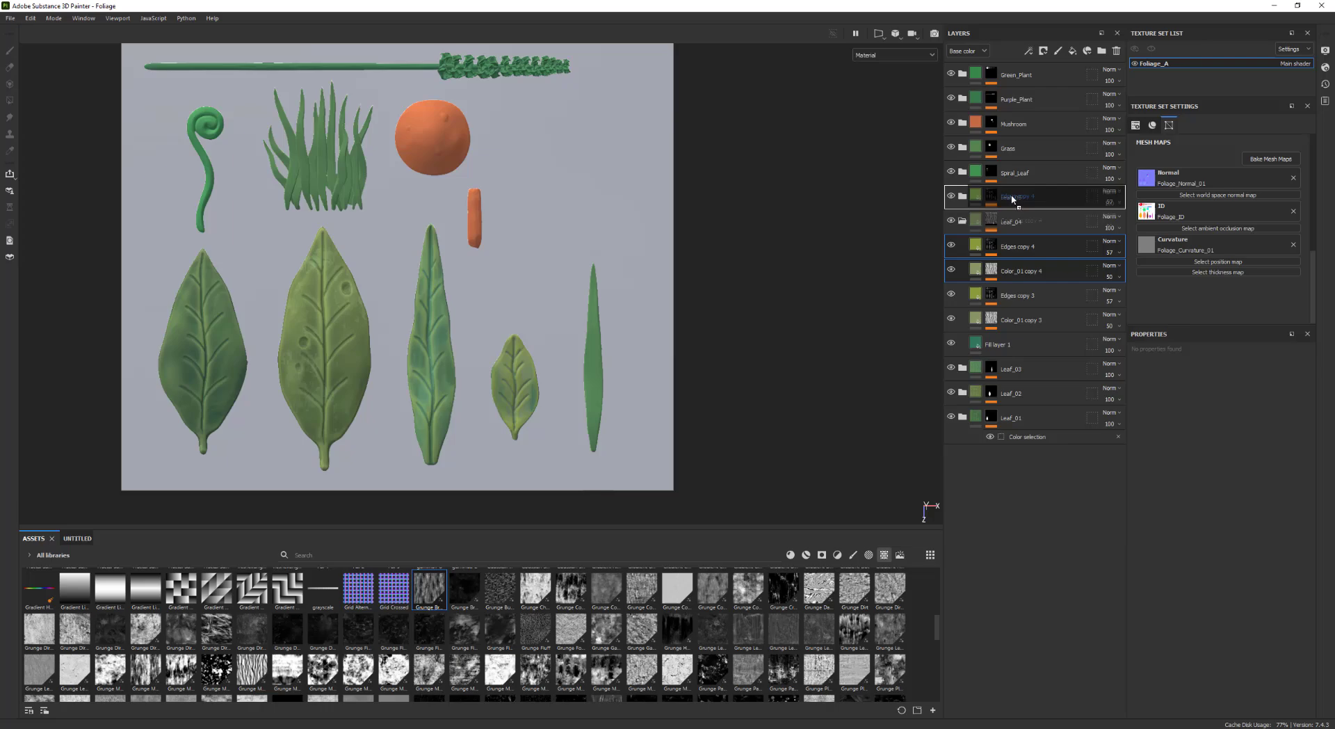
Adjust the Grunge Map 005 mask parameters of the Color_01 copy 4 layer in Leaf_05
alt+middle_drag(775, 284, 784, 292)
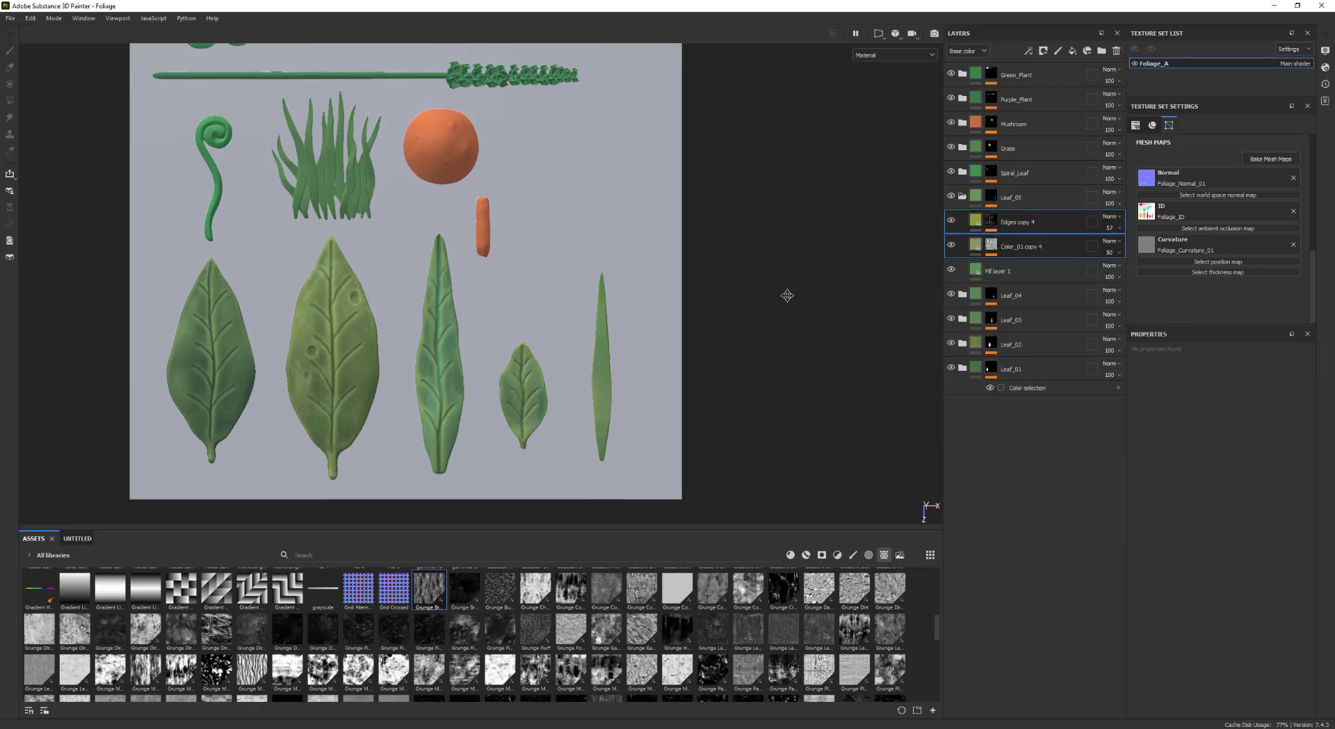
alt+right_drag(784, 292, 821, 293)
click(991, 246)
click(1037, 265)
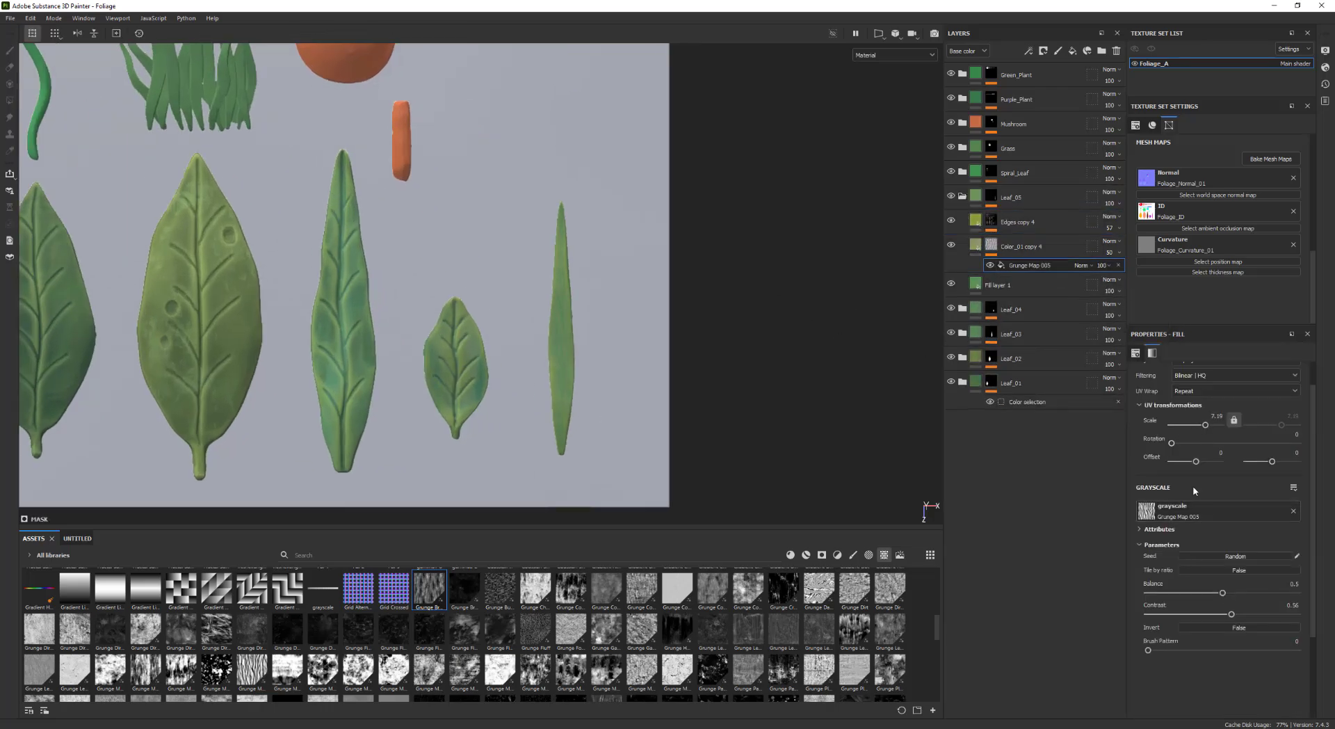
drag(1188, 604, 1208, 602)
alt+right_drag(879, 404, 858, 405)
Shift the hue of the Edges copy 4 fill's base color
click(976, 220)
click(1218, 578)
mouse_move(1181, 548)
mouse_down()
mouse_move(1184, 489)
mouse_move(1185, 551)
mouse_up()
Duplicate the Edges copy 4 and Color_01 copy 4 layers and move the copies into the Spiral_Leaf folder
alt+right_drag(599, 411, 515, 348)
alt+middle_drag(468, 283, 656, 356)
alt+right_drag(445, 243, 474, 261)
alt+middle_drag(473, 260, 521, 254)
click(963, 197)
alt+middle_drag(617, 226, 660, 259)
click(963, 196)
shift+click(1022, 246)
key(ctrl+d)
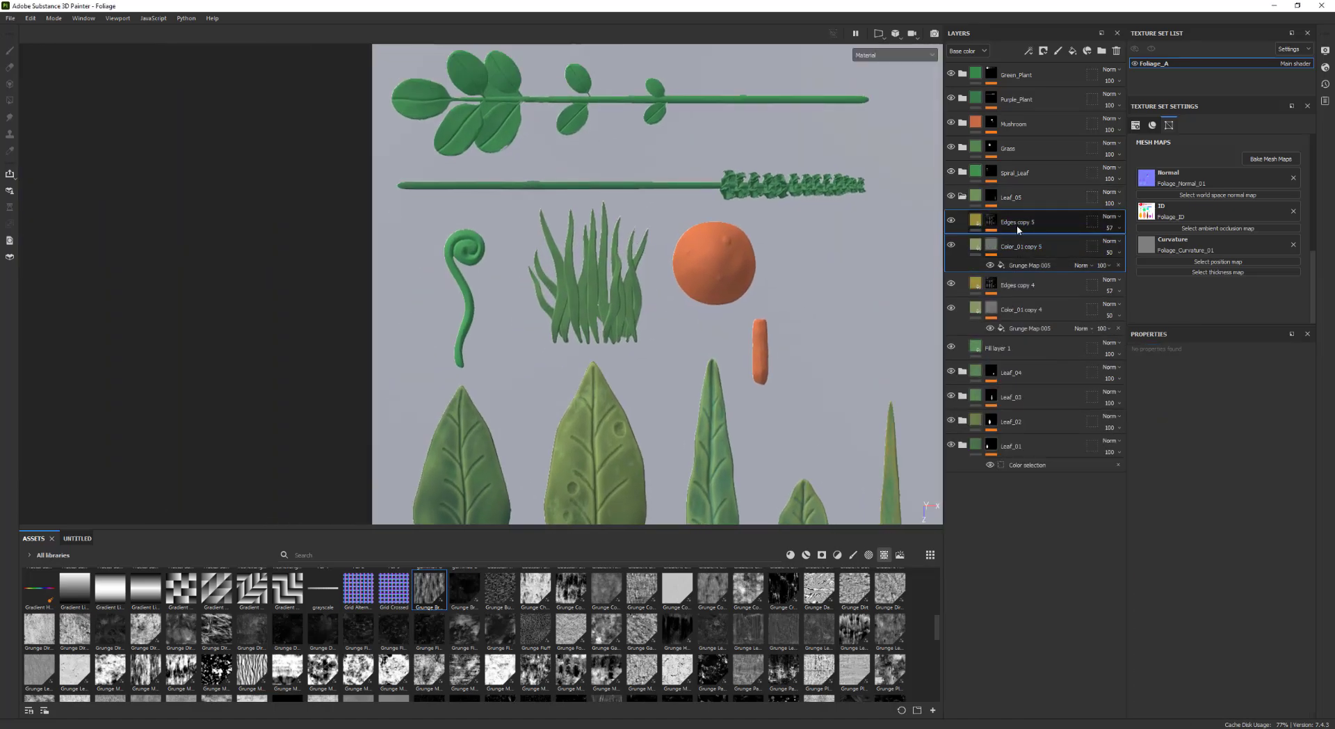
drag(1016, 224, 1015, 174)
click(962, 197)
click(962, 172)
Adjust the Edges copy 5 fill's base color in the Spiral_Leaf folder
click(1030, 240)
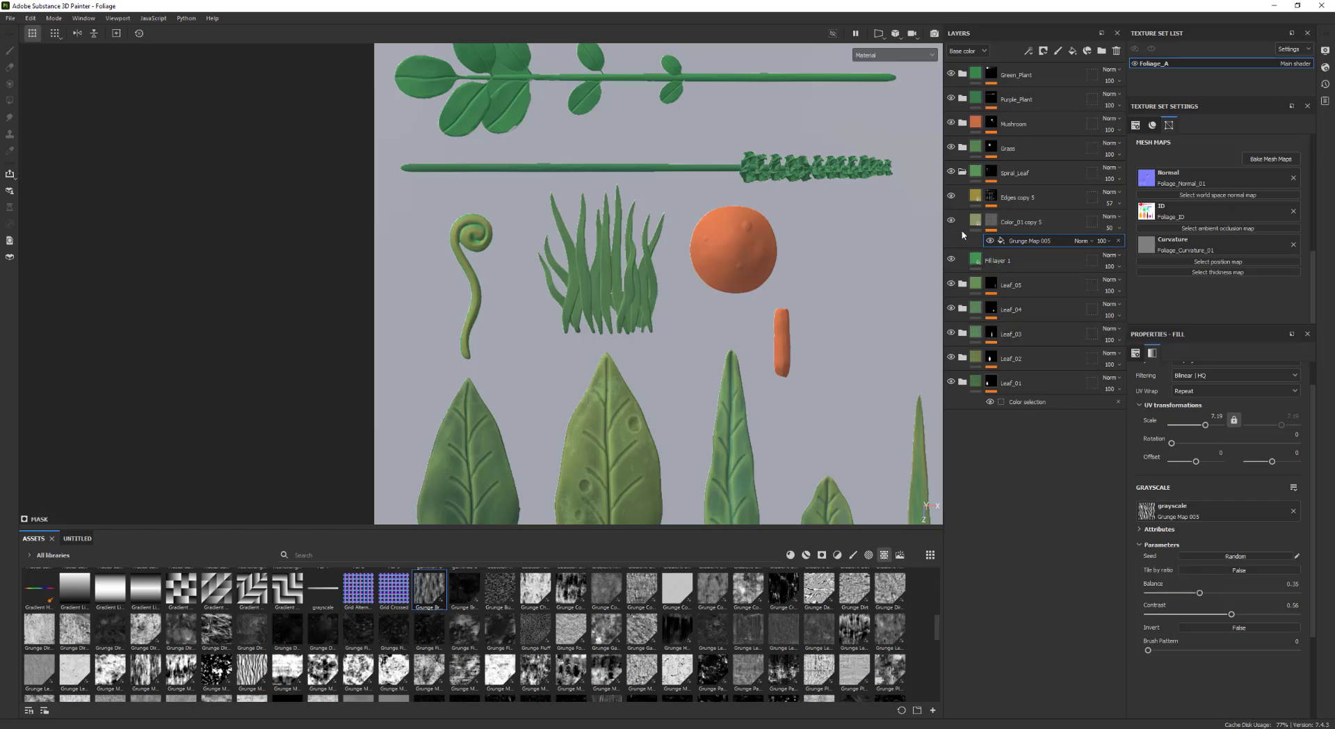
click(975, 196)
click(1224, 579)
drag(1324, 553, 1324, 549)
drag(1266, 495, 1216, 492)
Check the Edges copy 5 curvature mask and fine-tune its base color to a pale mint green
click(991, 197)
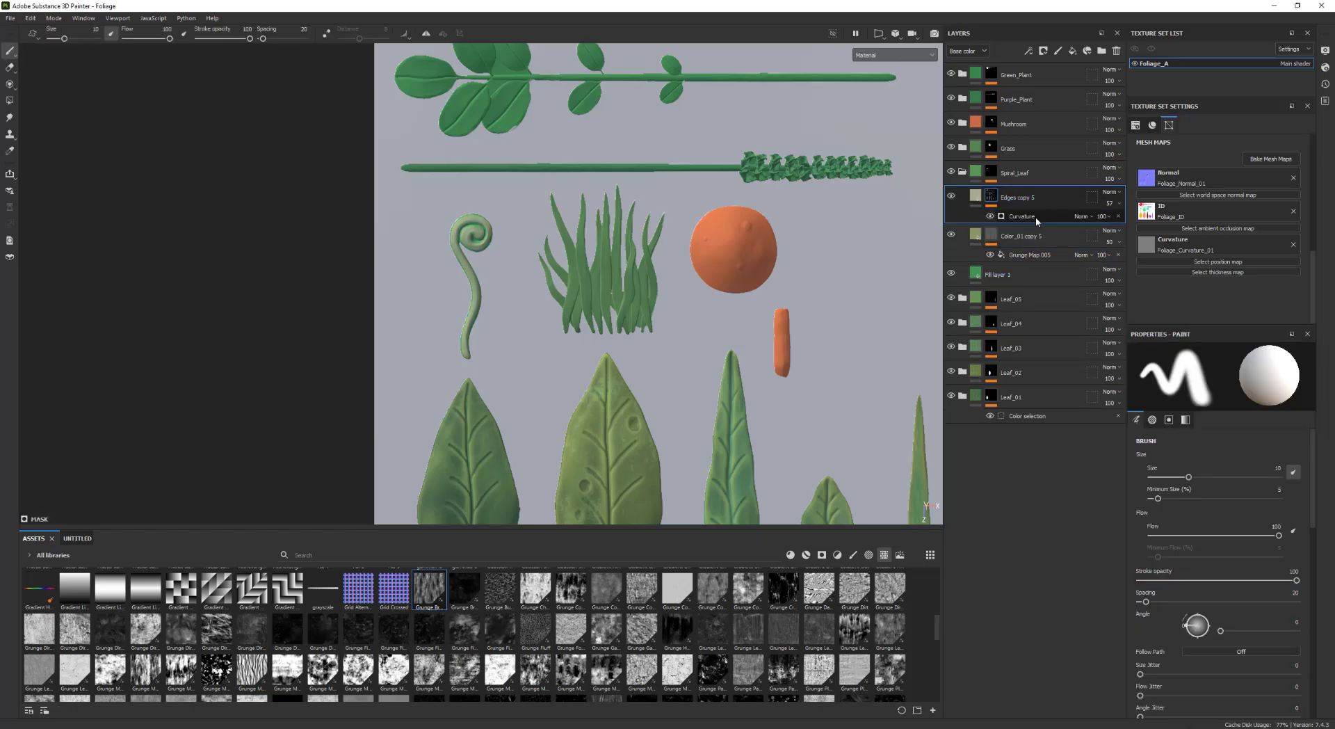
click(1036, 216)
click(975, 196)
click(1160, 578)
drag(1199, 550, 1199, 519)
drag(1106, 490, 1119, 486)
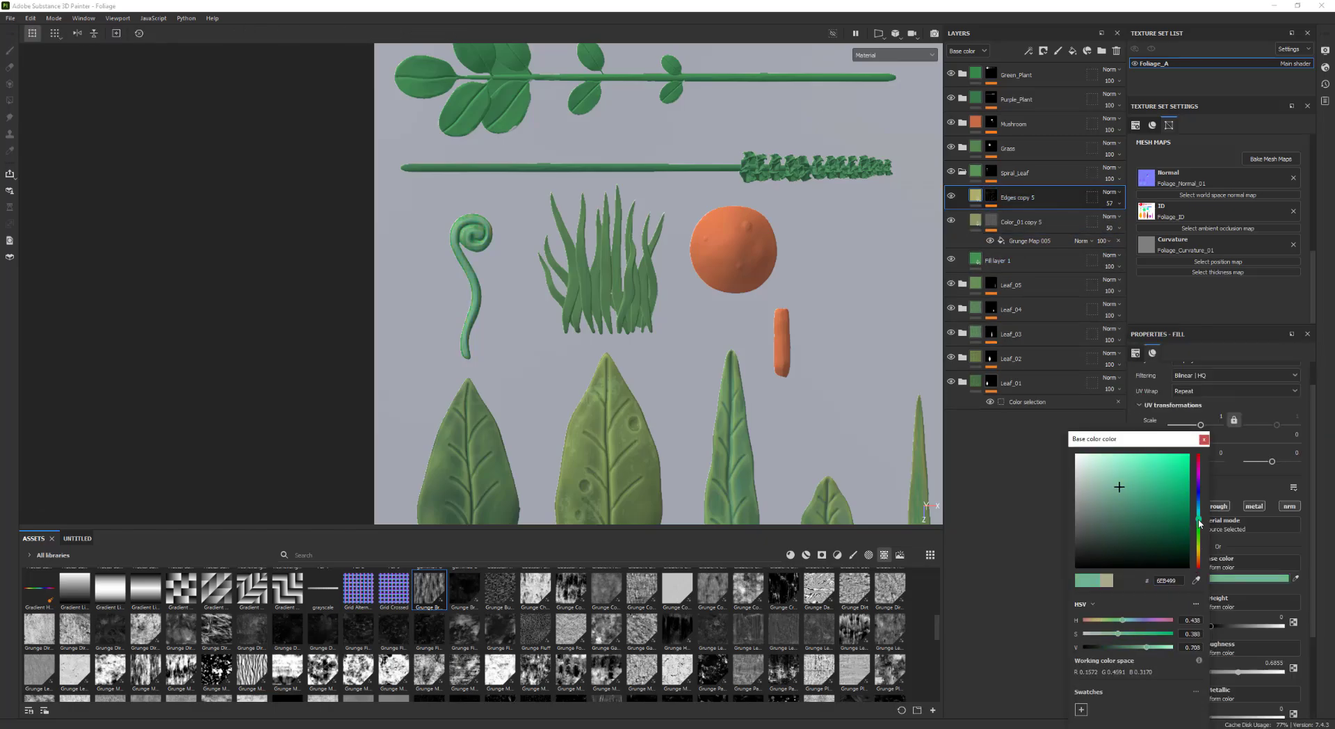
drag(1198, 519, 1199, 526)
drag(1147, 486, 1166, 480)
drag(1198, 526, 1198, 514)
mouse_move(1147, 484)
mouse_down()
mouse_move(1128, 492)
mouse_move(1135, 481)
mouse_up()
drag(1198, 514, 1198, 526)
drag(1144, 497, 1198, 537)
drag(1128, 487, 1117, 482)
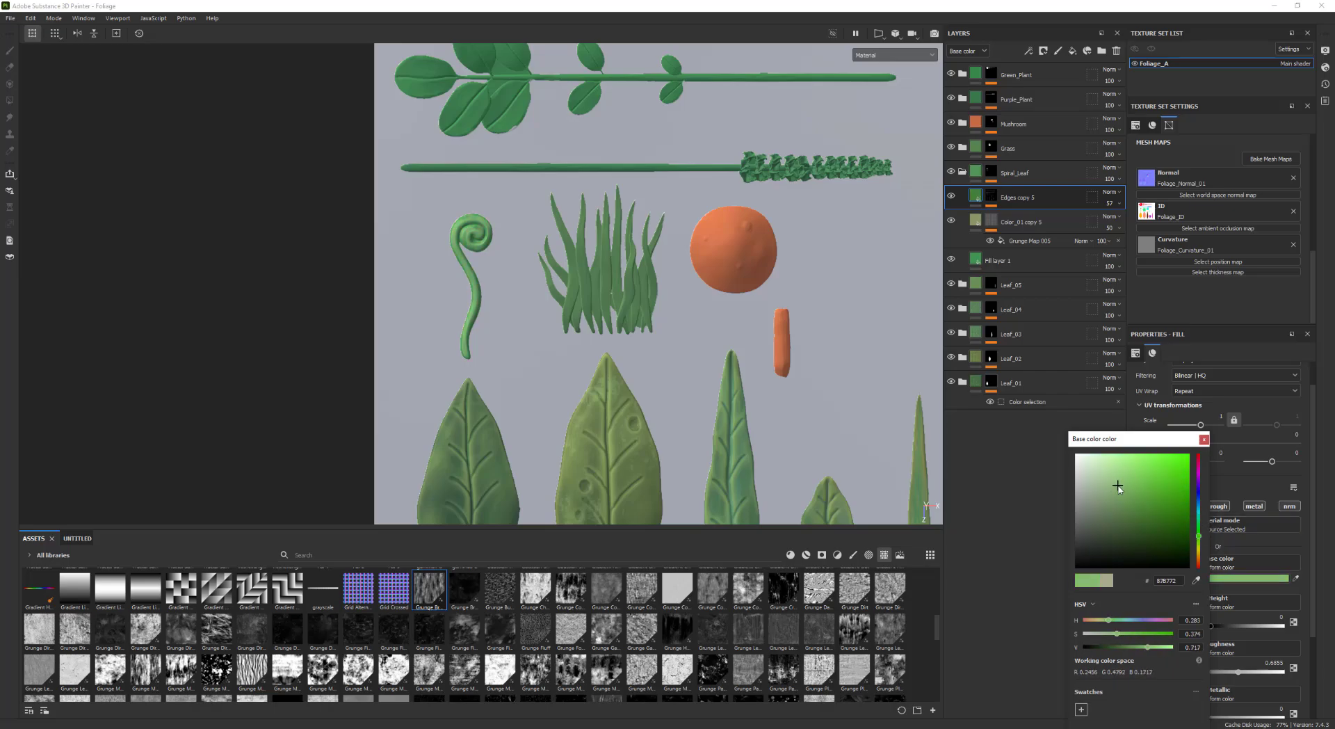
scroll(714, 382, down, 3)
alt+middle_drag(714, 383, 596, 282)
drag(1199, 537, 1198, 541)
drag(1138, 481, 1142, 491)
alt+middle_drag(756, 283, 846, 376)
scroll(739, 307, up, 1)
scroll(846, 376, up, 3)
Duplicate the Color_01 copy 5 layer and move the copy into the Grass folder
click(962, 171)
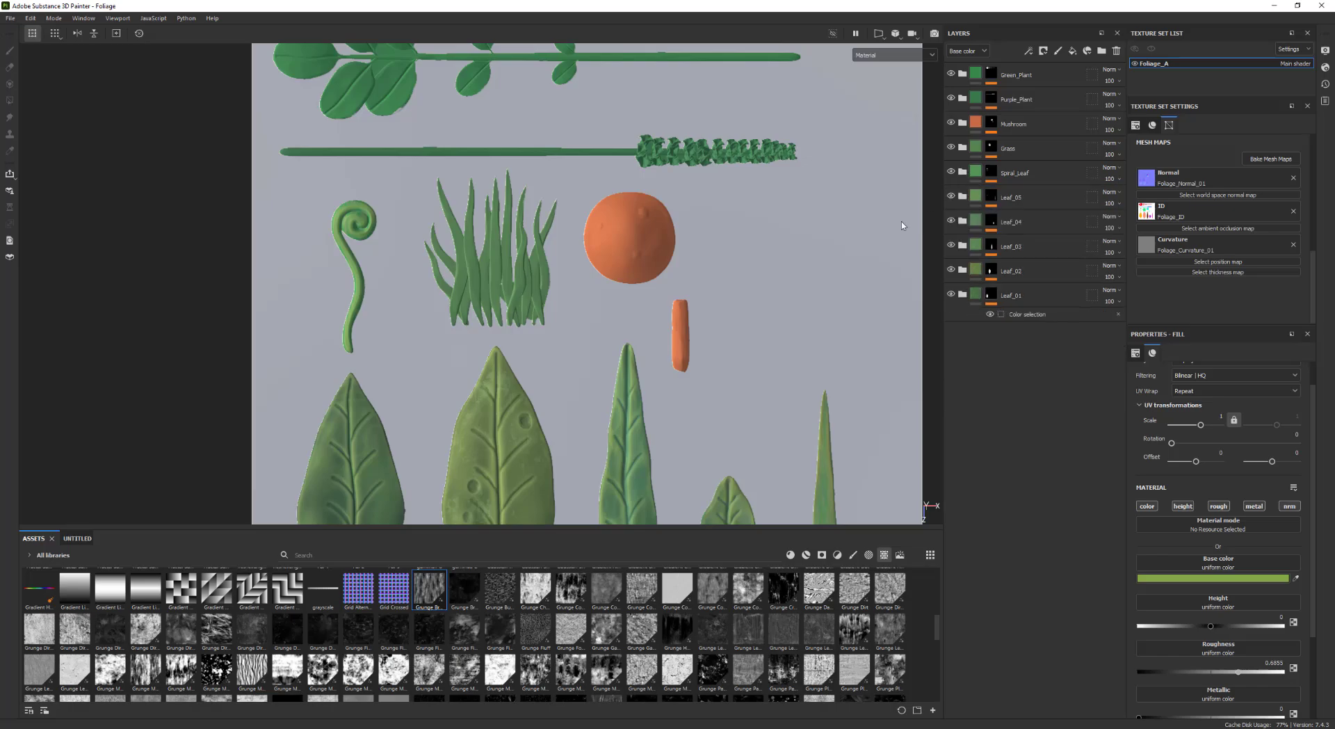
alt+middle_drag(579, 249, 535, 319)
scroll(520, 349, up, 3)
alt+middle_drag(562, 372, 615, 326)
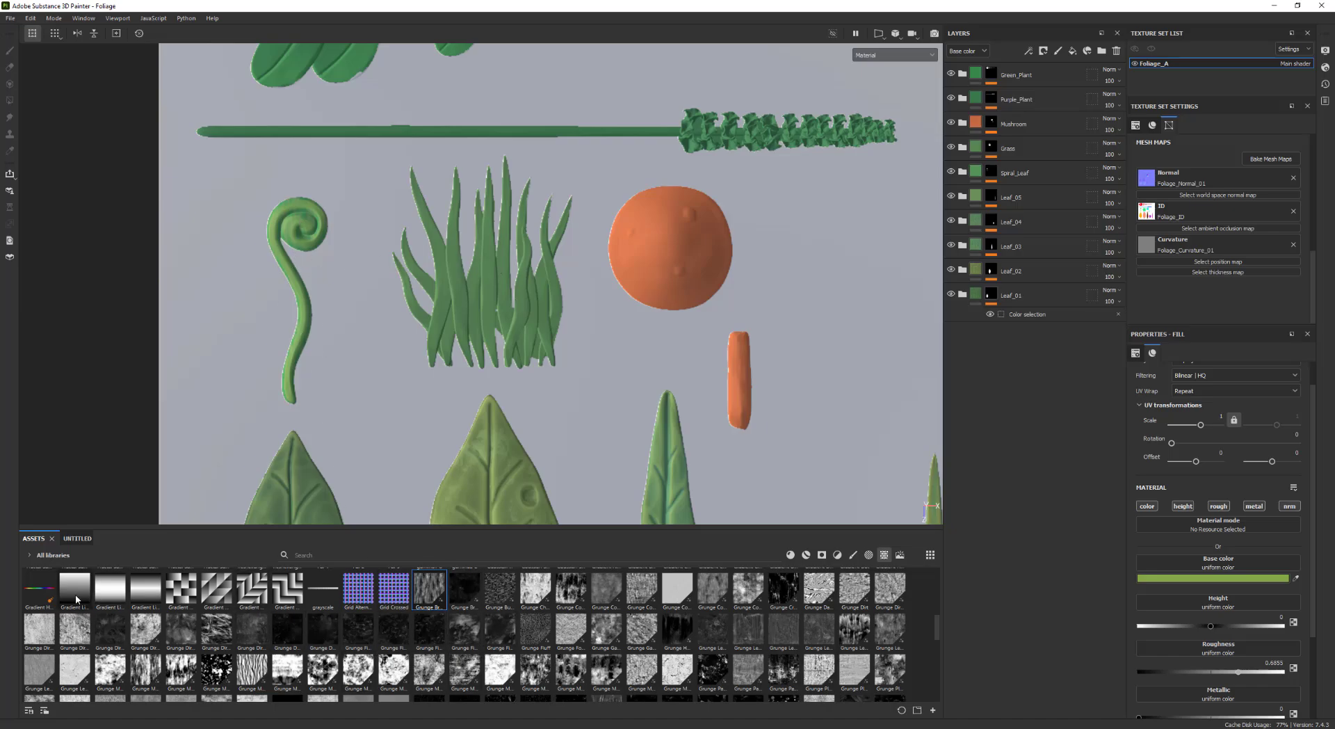
scroll(632, 372, down, 2)
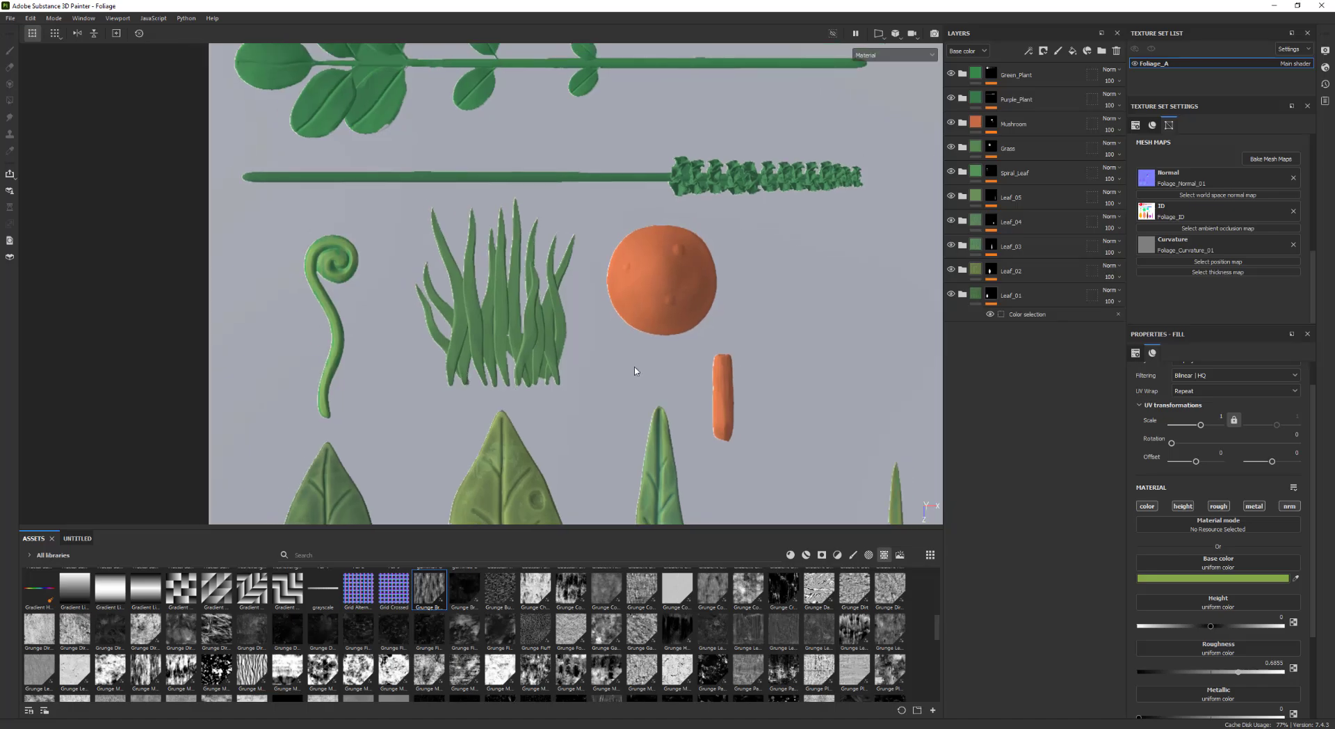
click(962, 148)
click(963, 197)
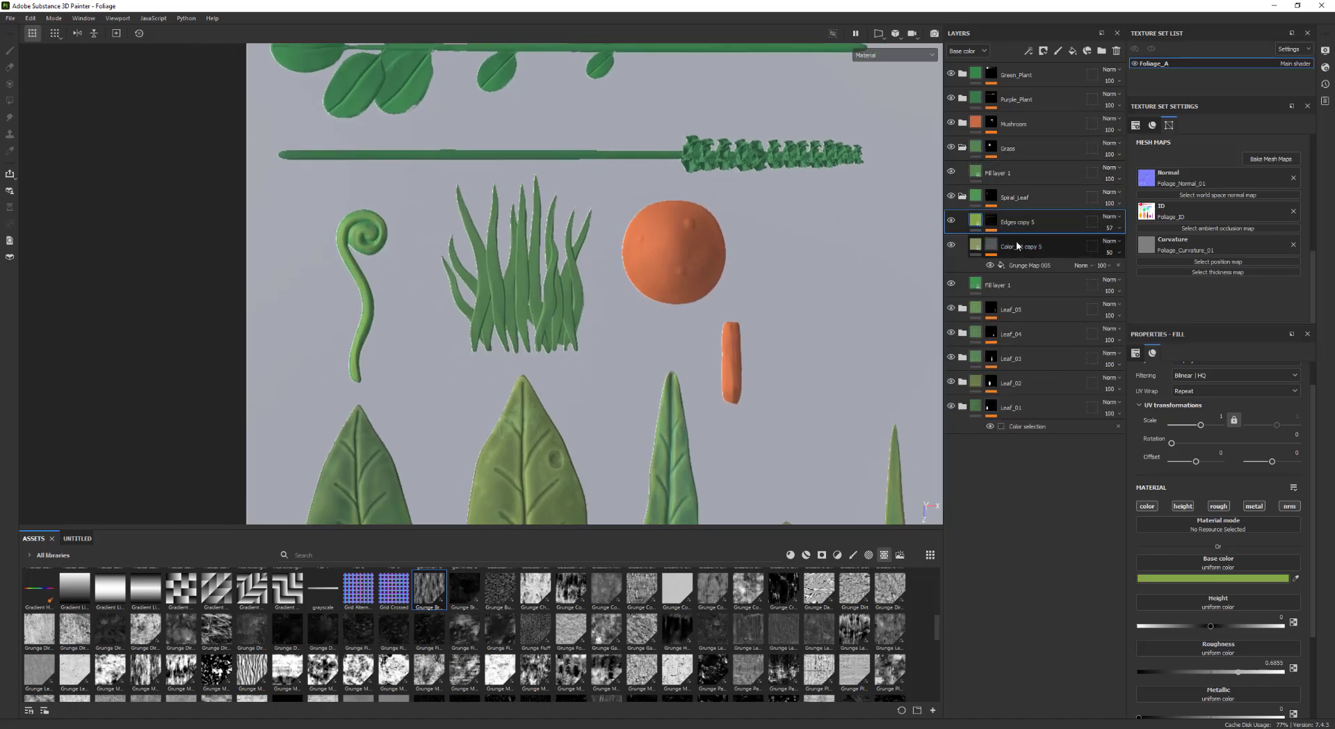
click(1016, 245)
key(ctrl+d)
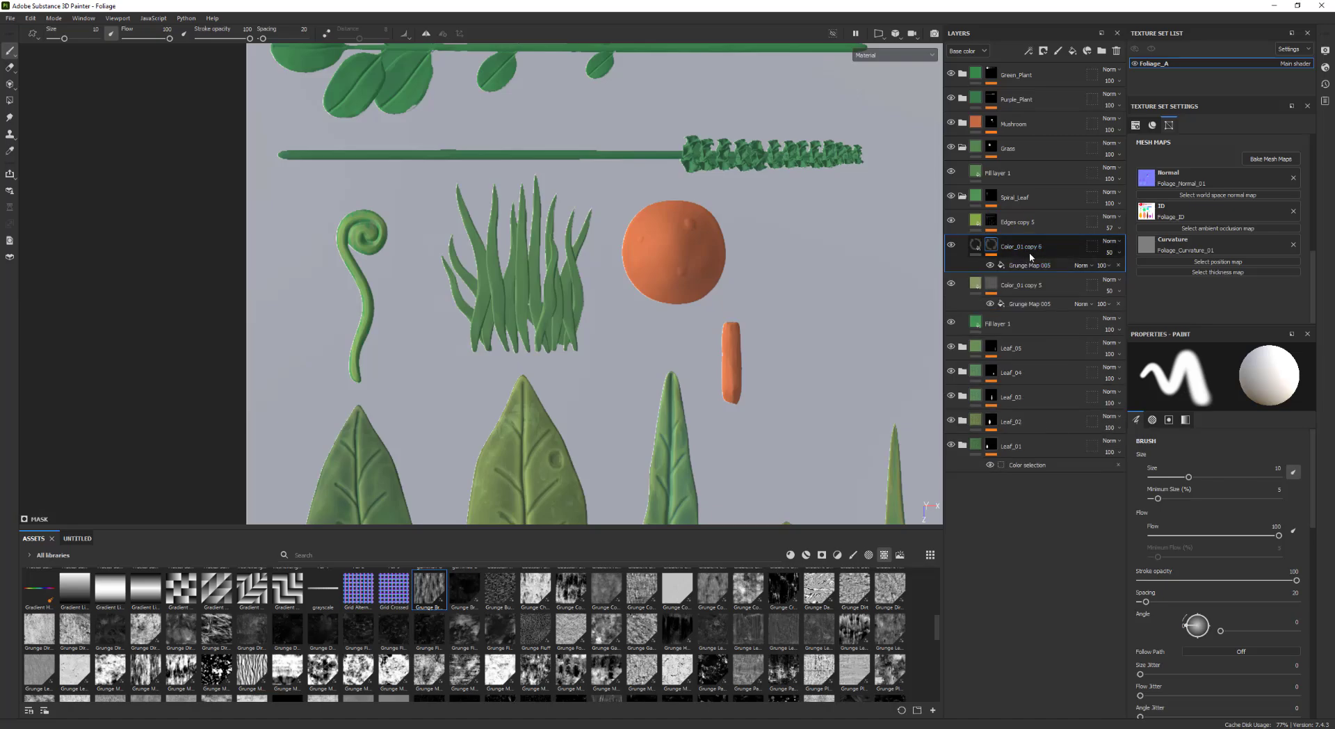
drag(1011, 245, 1035, 171)
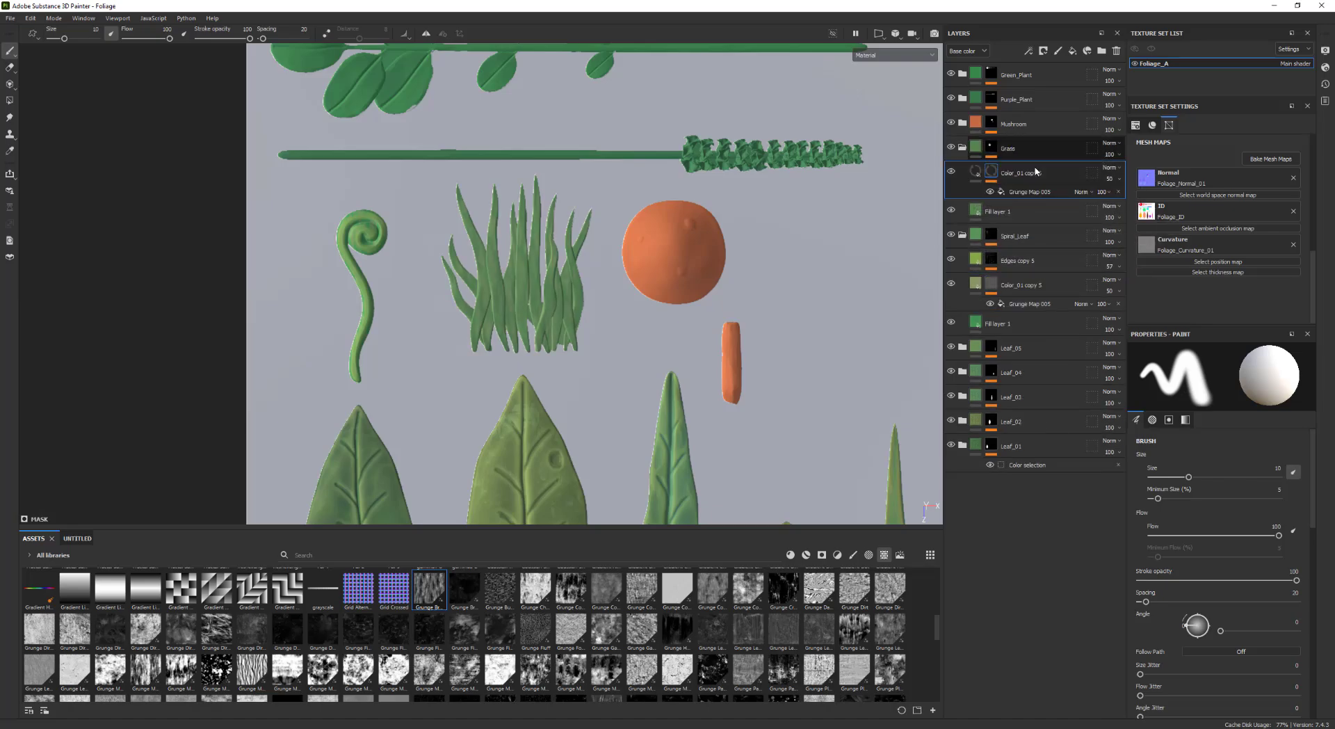
Rename the duplicated color layer in the Grass folder to Color_Gradient
double_click(1024, 173)
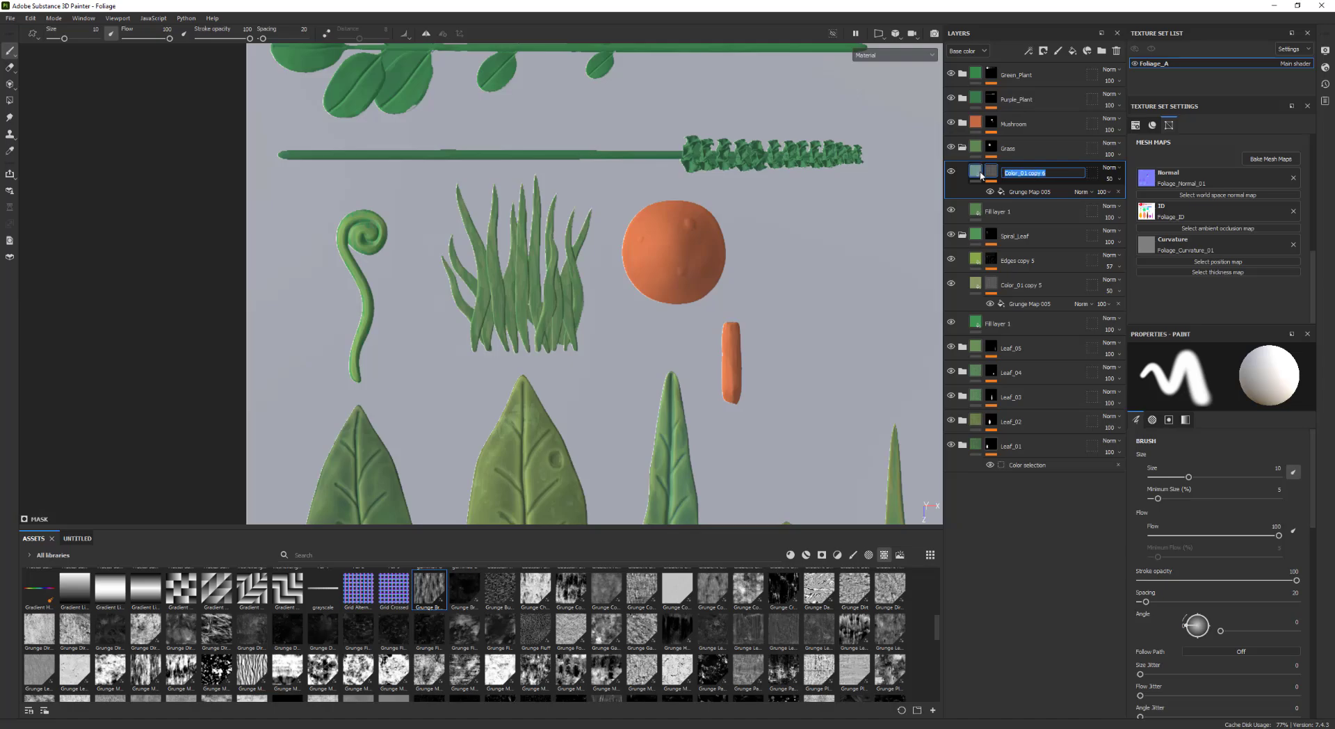
text(Color_Gradient)
key(Return)
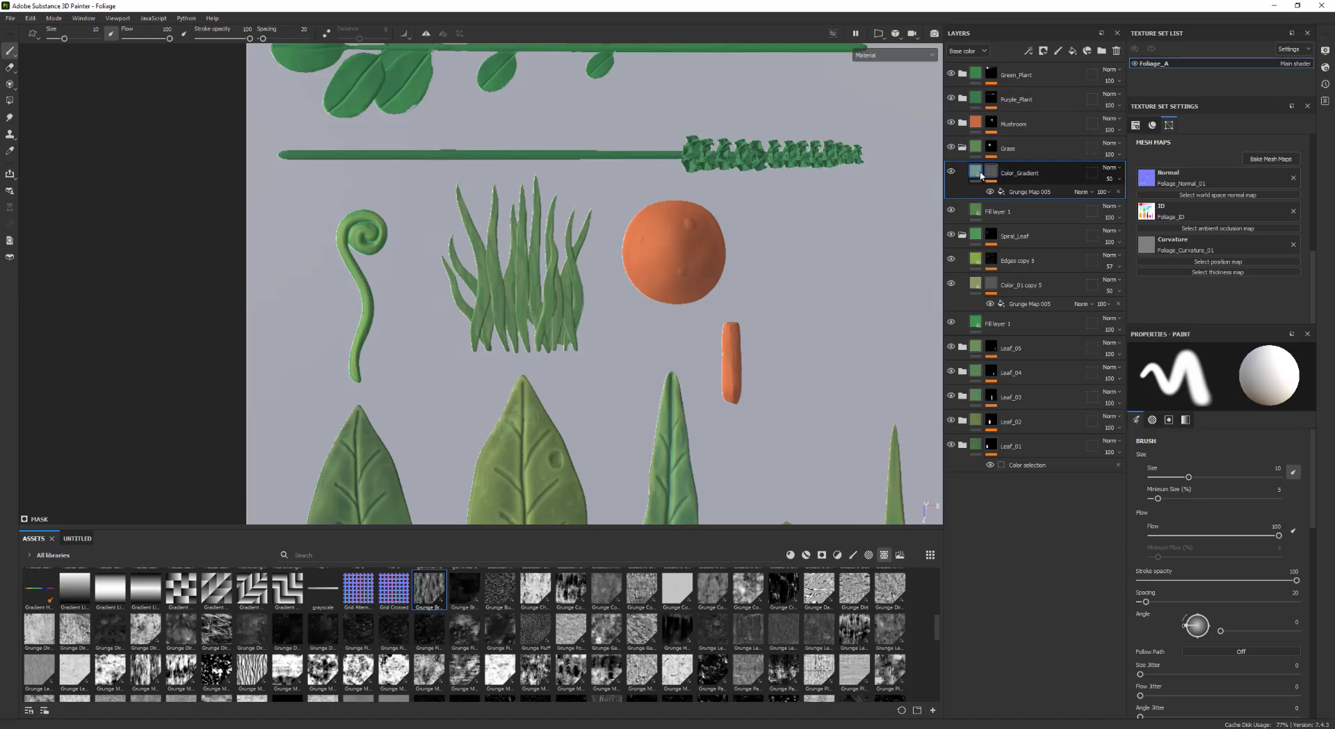
Set the UV scale of the Color_Gradient mask's fill to 1
click(1028, 192)
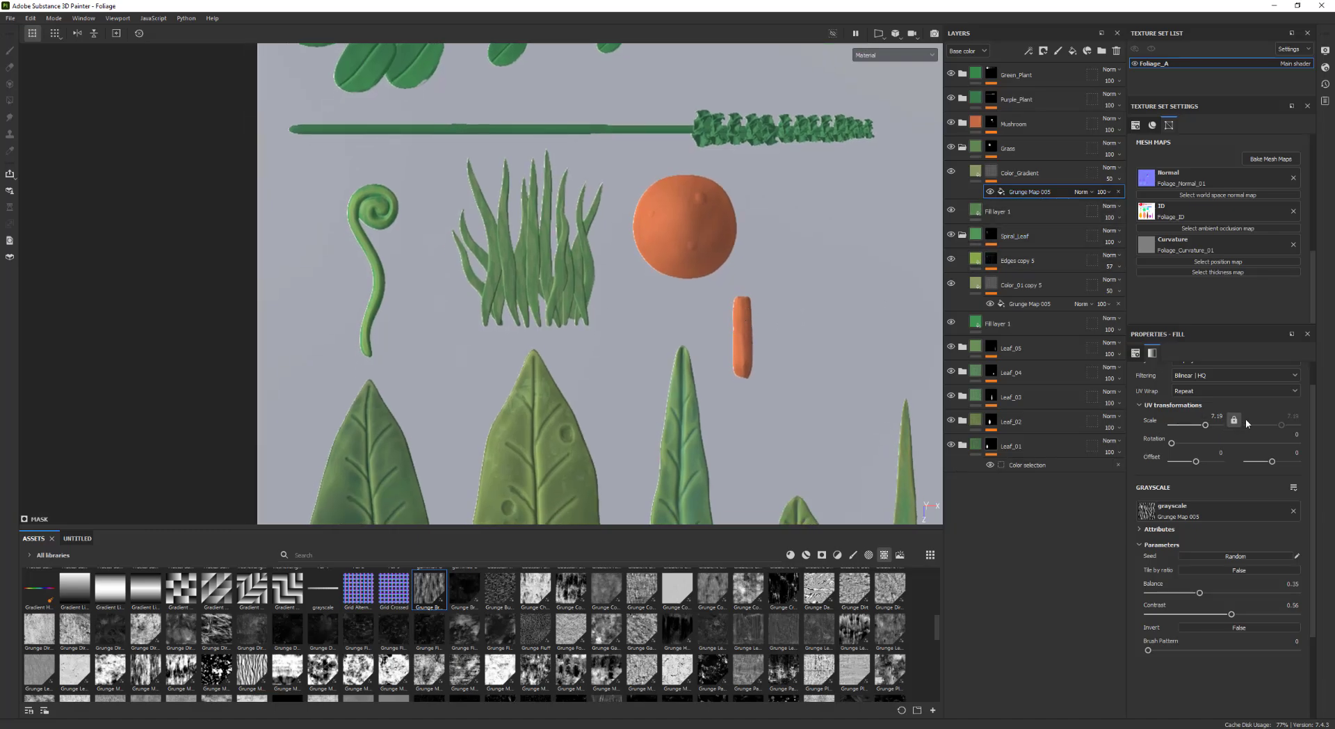
drag(1206, 415, 1233, 418)
text(1)
key(Return)
Replace the mask's grunge map with the Gradient Linear texture from the assets
drag(74, 597, 1196, 516)
alt+middle_drag(904, 426, 905, 445)
scroll(906, 442, down, 1)
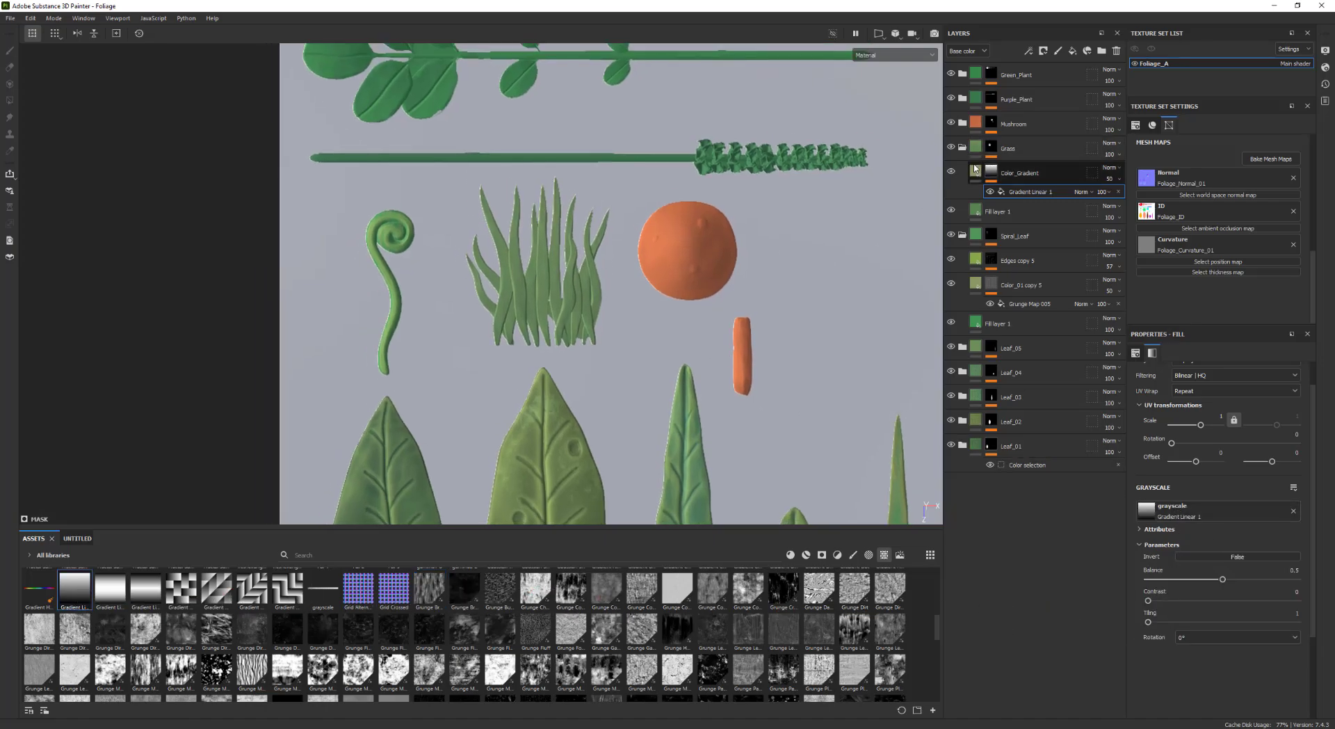
Inspect the Color_Gradient fill's base color
click(977, 171)
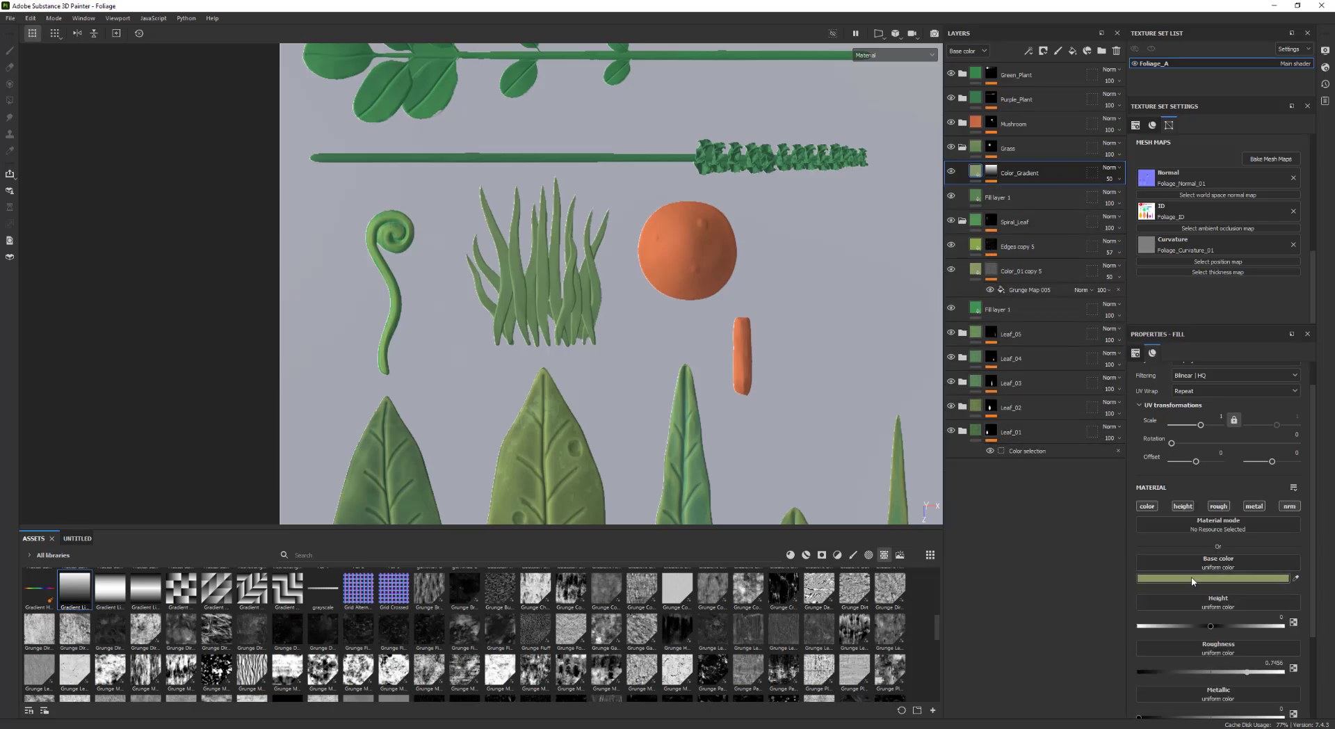
click(1213, 578)
click(1113, 482)
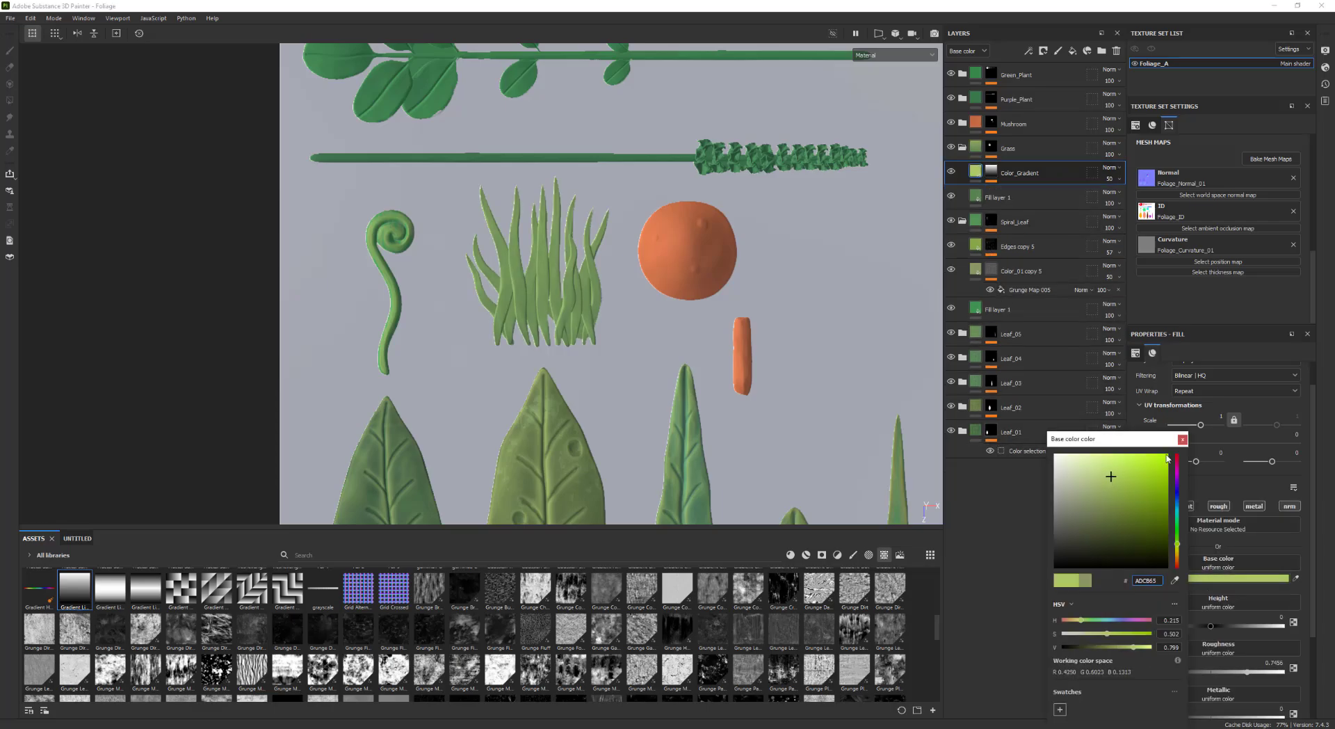
alt+middle_drag(696, 317, 664, 352)
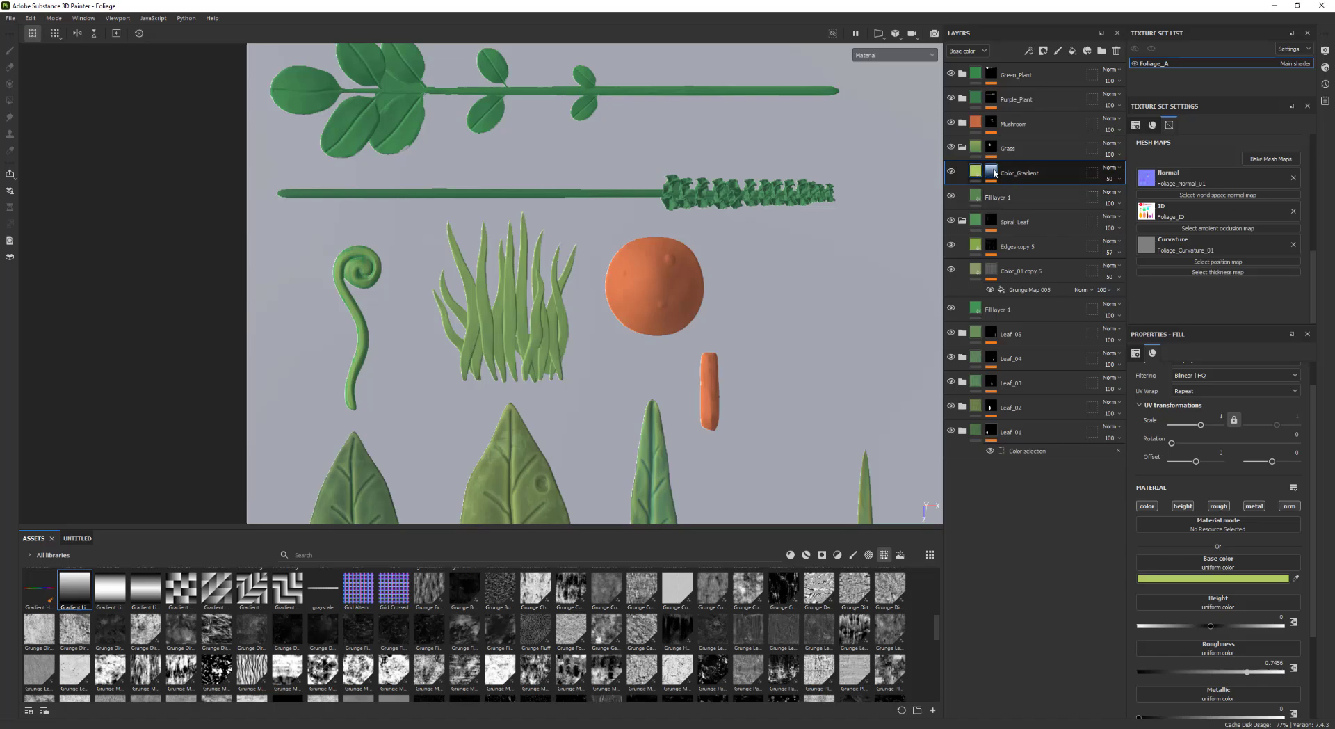
Preview the Color_Gradient layer's gradient mask on its own, then return to the material view
alt+click(993, 176)
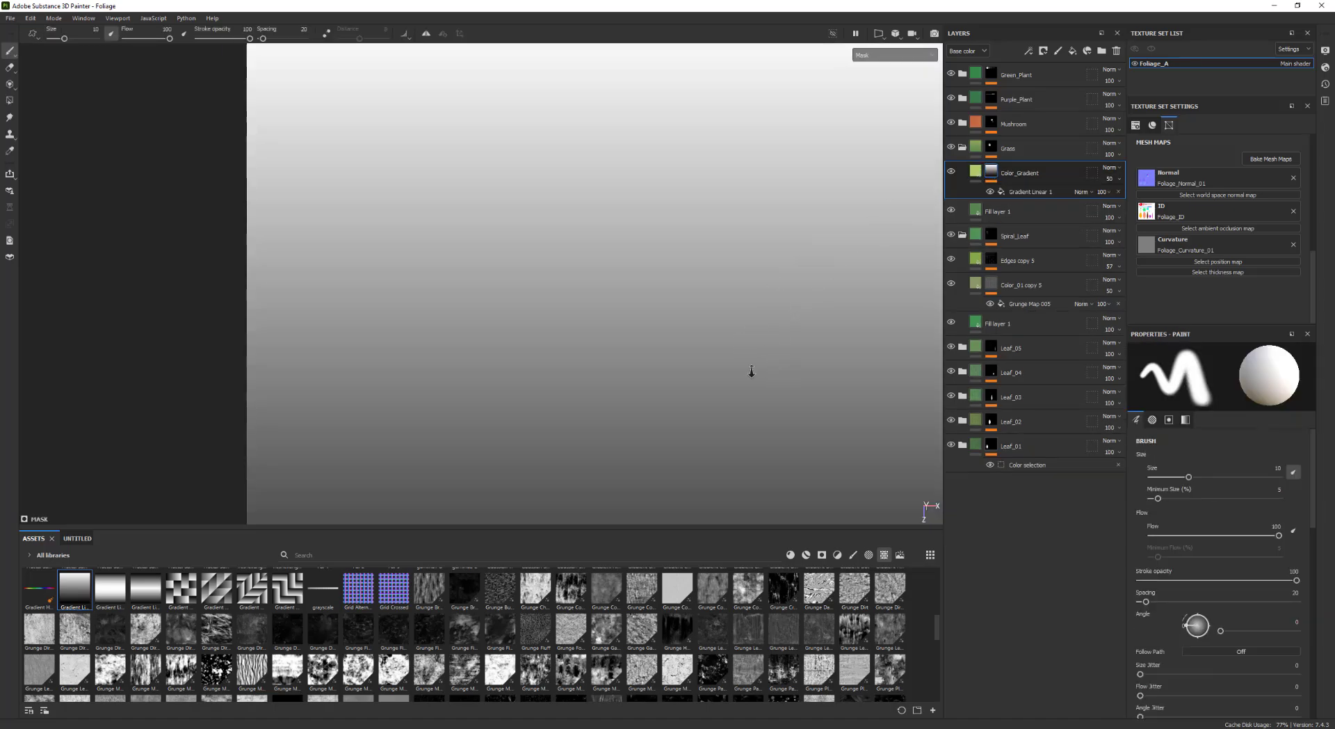
alt+middle_drag(681, 375, 644, 332)
alt+right_drag(656, 325, 808, 353)
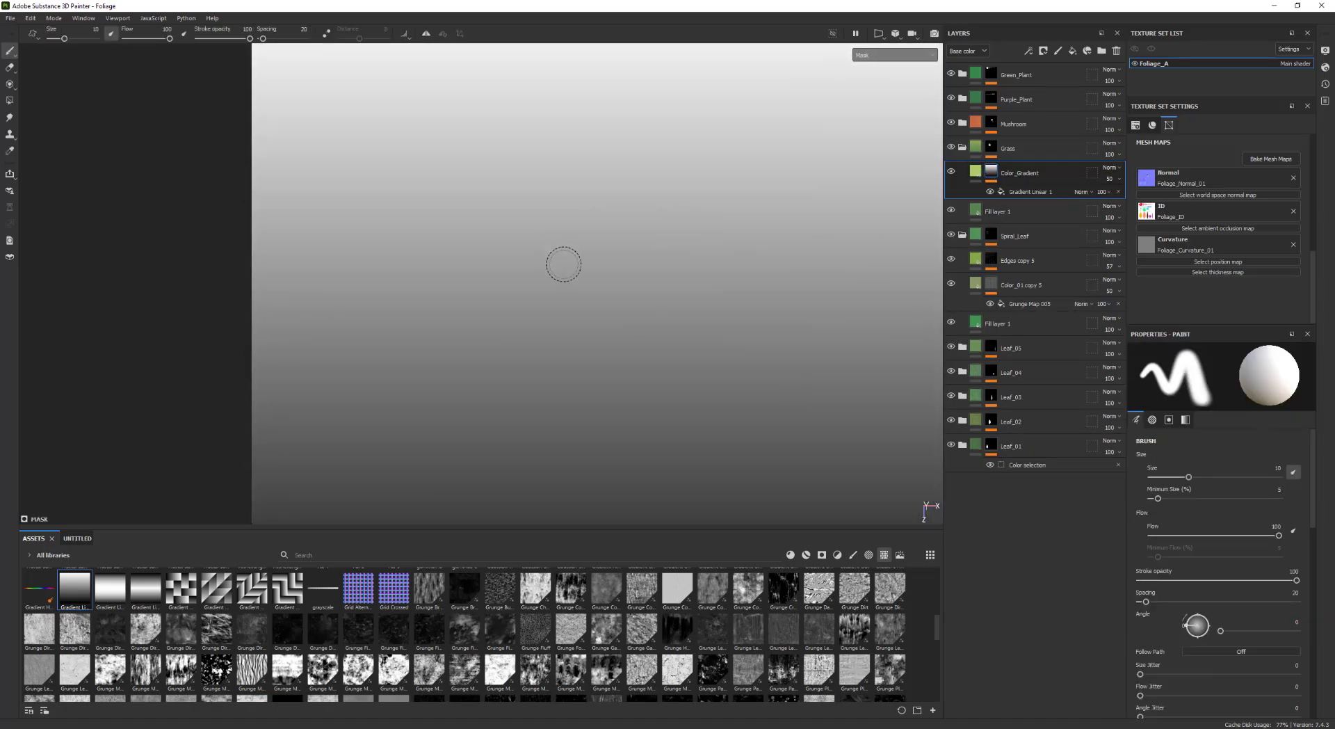
mouse_move(697, 293)
alt+middle_down()
mouse_move(755, 367)
mouse_move(692, 315)
alt+middle_up()
scroll(754, 366, down, 2)
click(1032, 195)
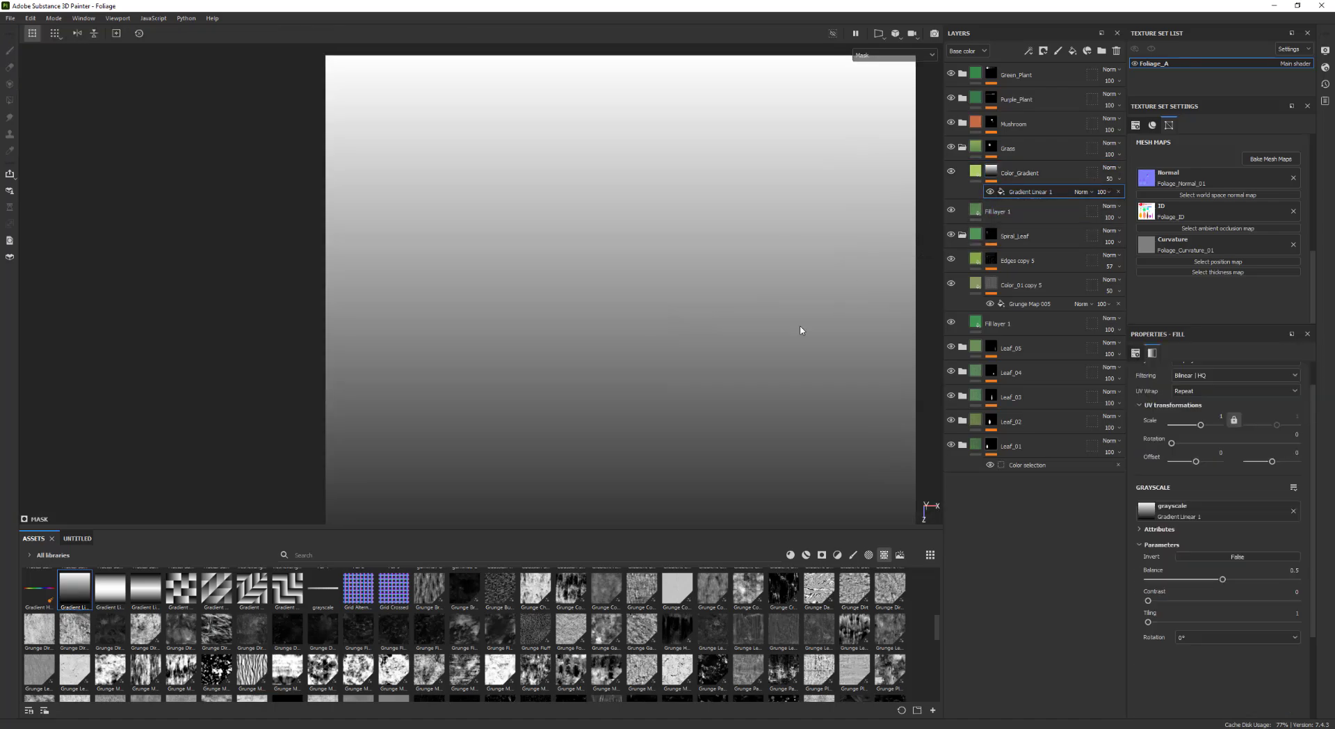
scroll(690, 358, up, 1)
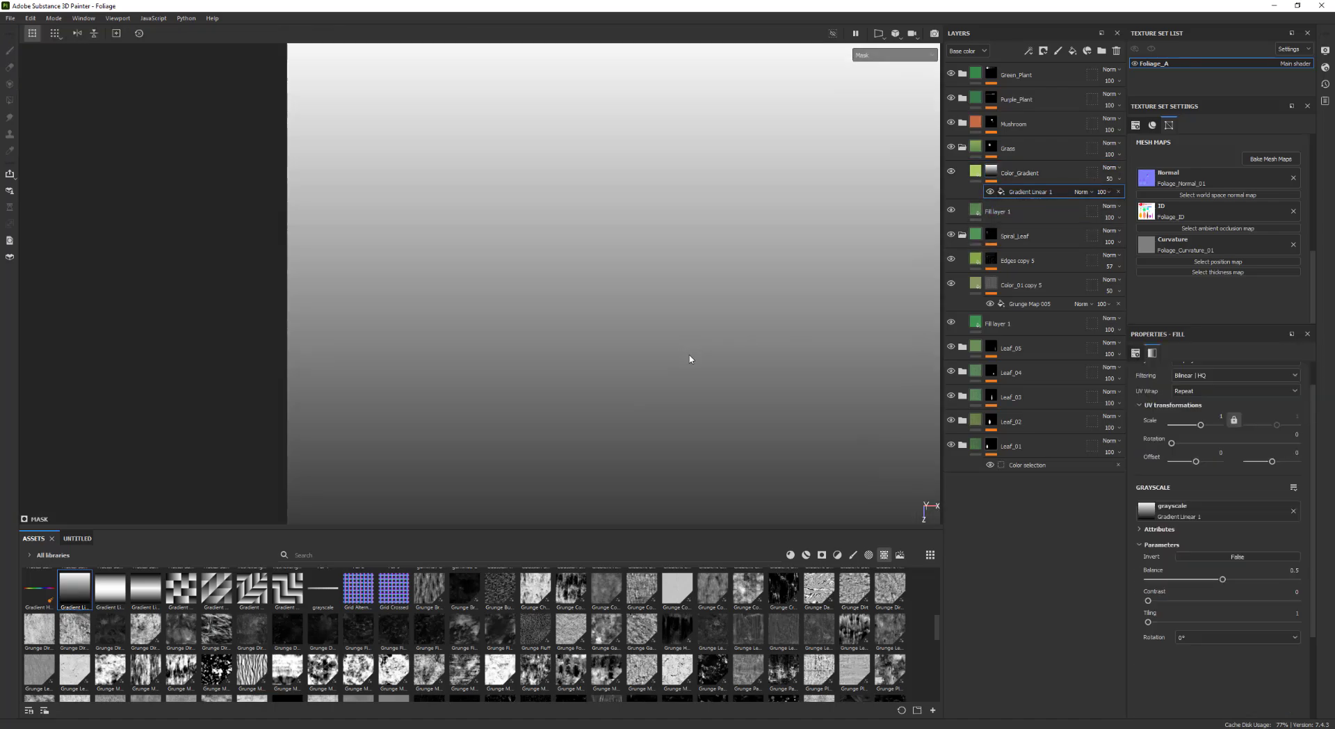
click(895, 55)
click(873, 67)
Lower the gradient mask's balance to 0.47
scroll(740, 293, up, 1)
alt+middle_drag(647, 299, 665, 302)
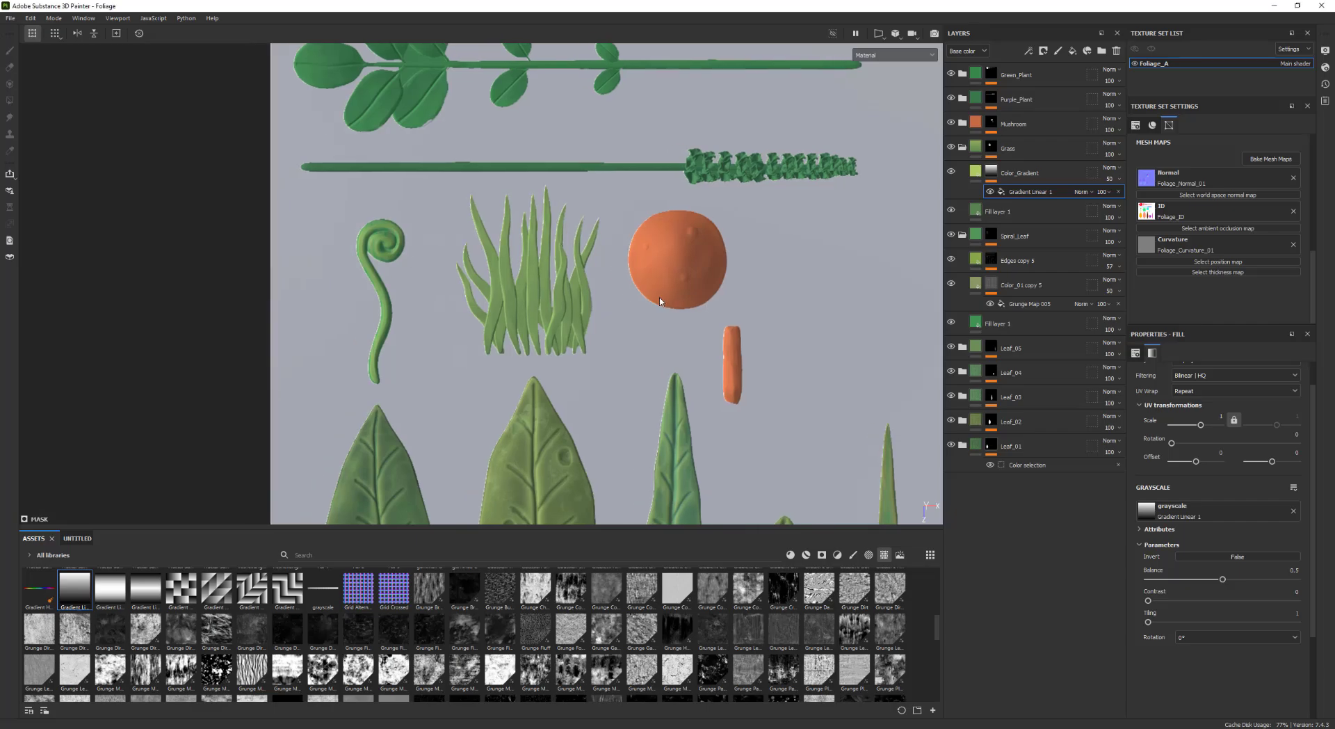
alt+right_drag(665, 302, 900, 393)
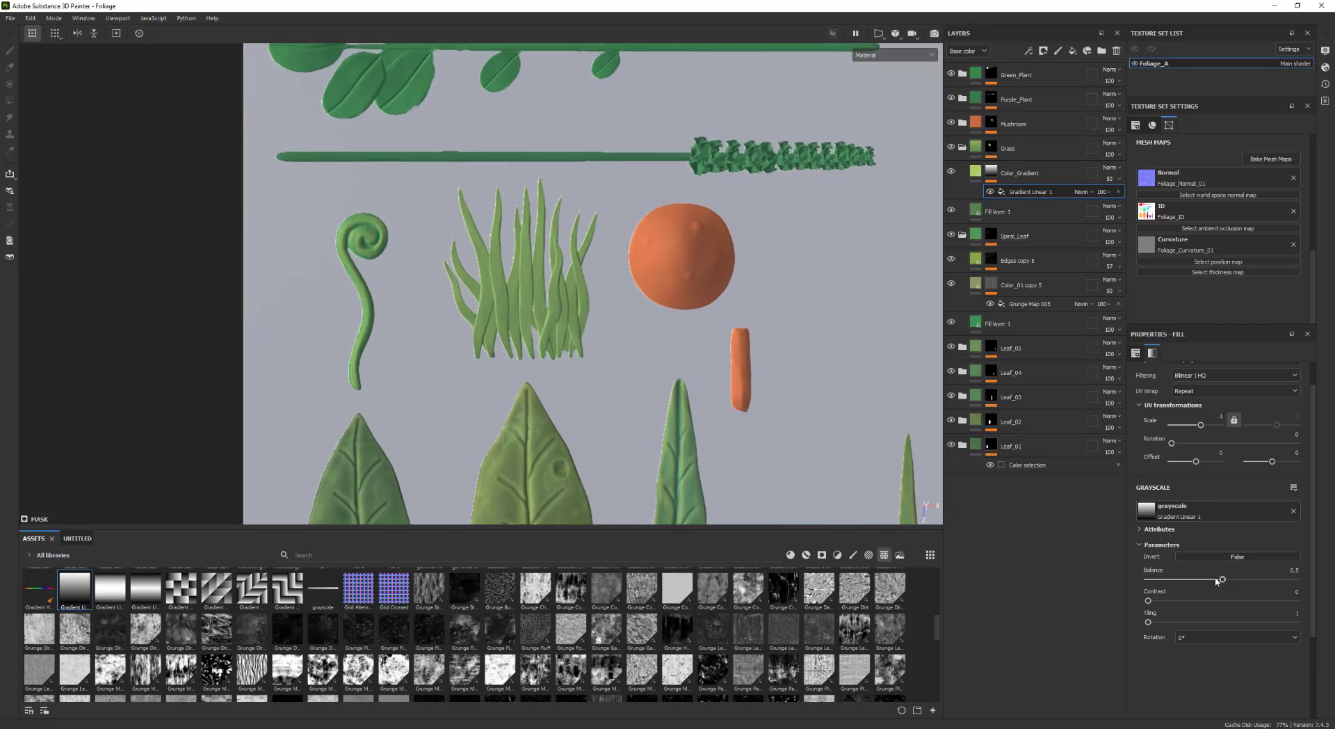
drag(1244, 580, 1229, 580)
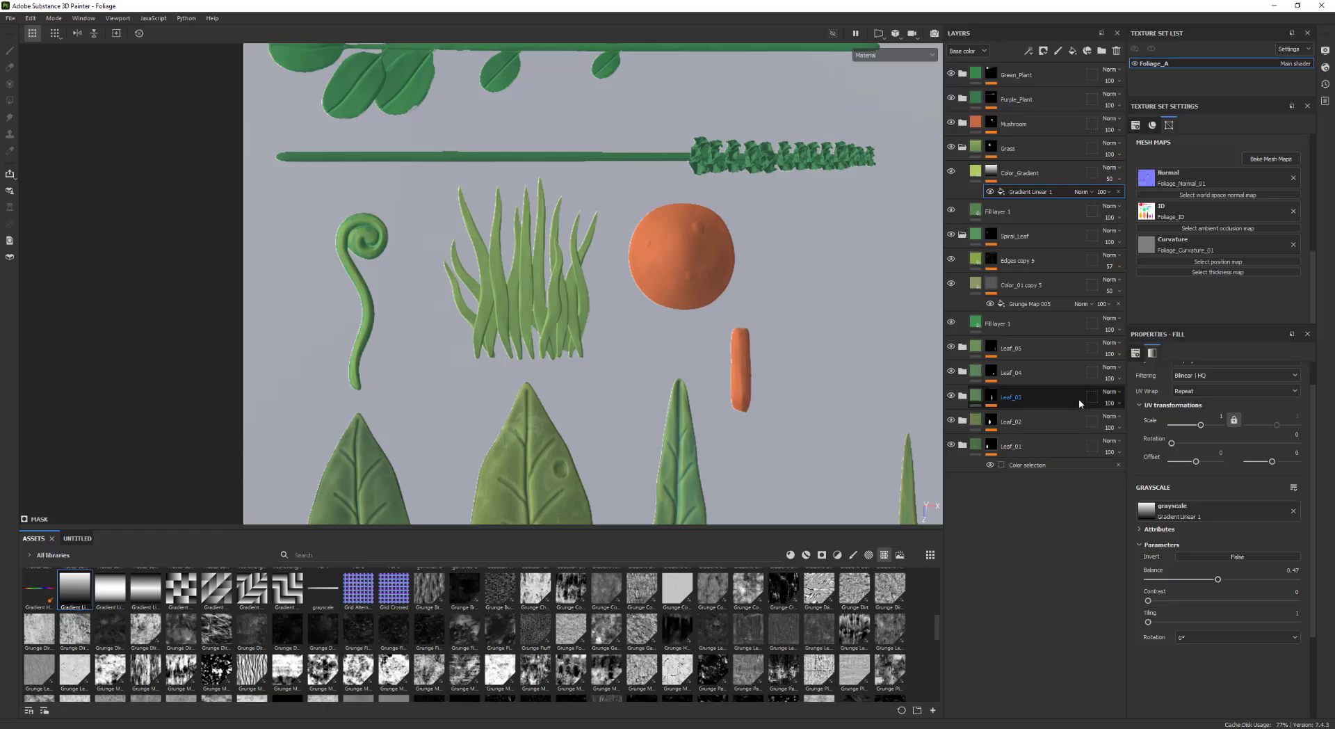
Set the Color_Gradient fill's base color to a brighter yellow-green
click(976, 172)
click(1221, 580)
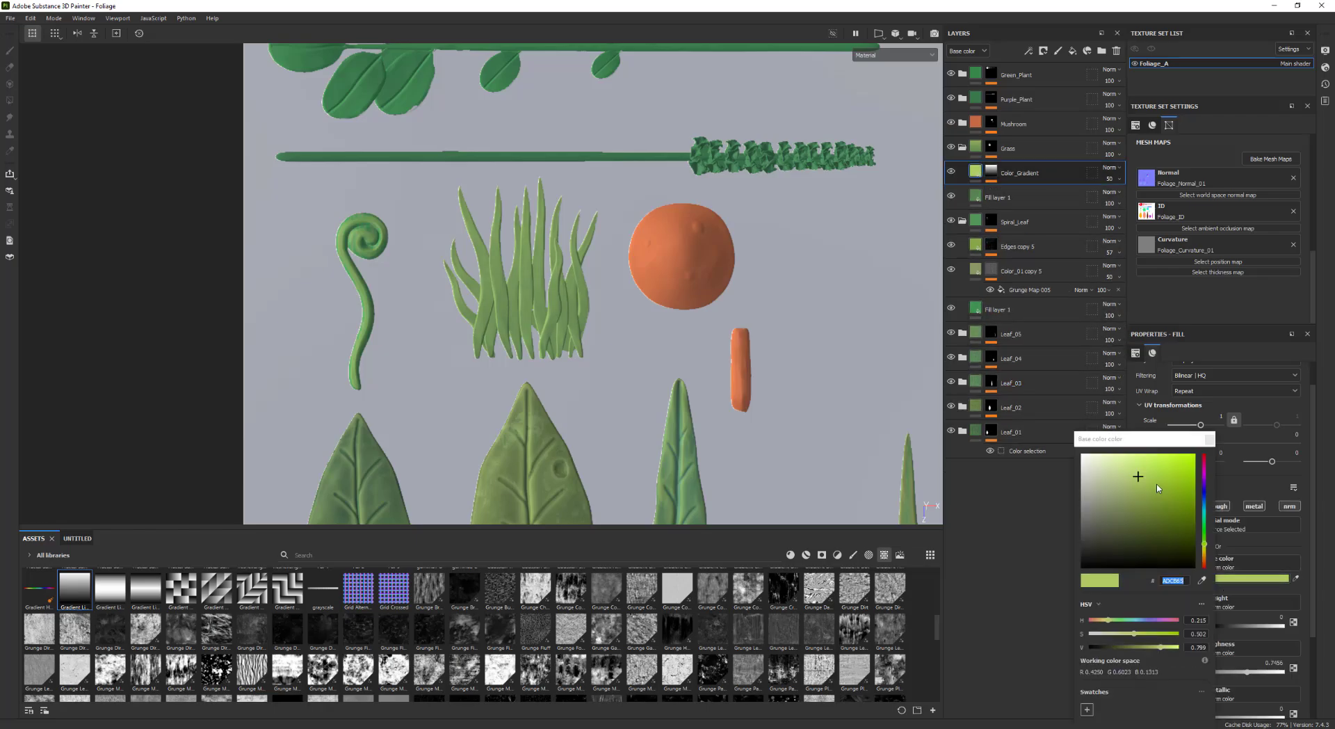
mouse_move(1158, 488)
mouse_down()
mouse_move(1160, 460)
mouse_move(1157, 470)
mouse_up()
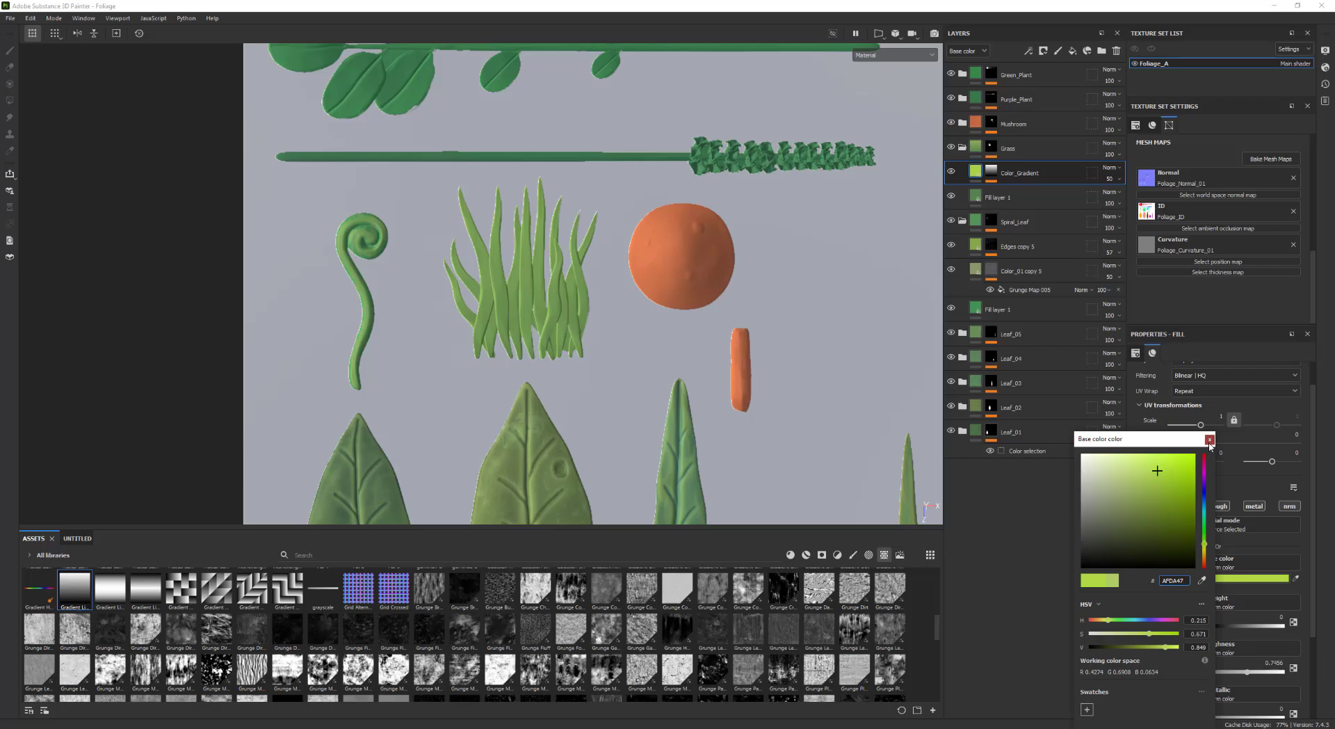
click(1210, 441)
Raise the gradient mask's contrast to 0.72
mouse_move(748, 393)
alt+mouse_down()
mouse_move(724, 258)
mouse_move(722, 306)
mouse_move(760, 316)
mouse_move(746, 381)
alt+mouse_up()
alt+middle_drag(747, 381, 749, 369)
alt+right_drag(749, 368, 781, 369)
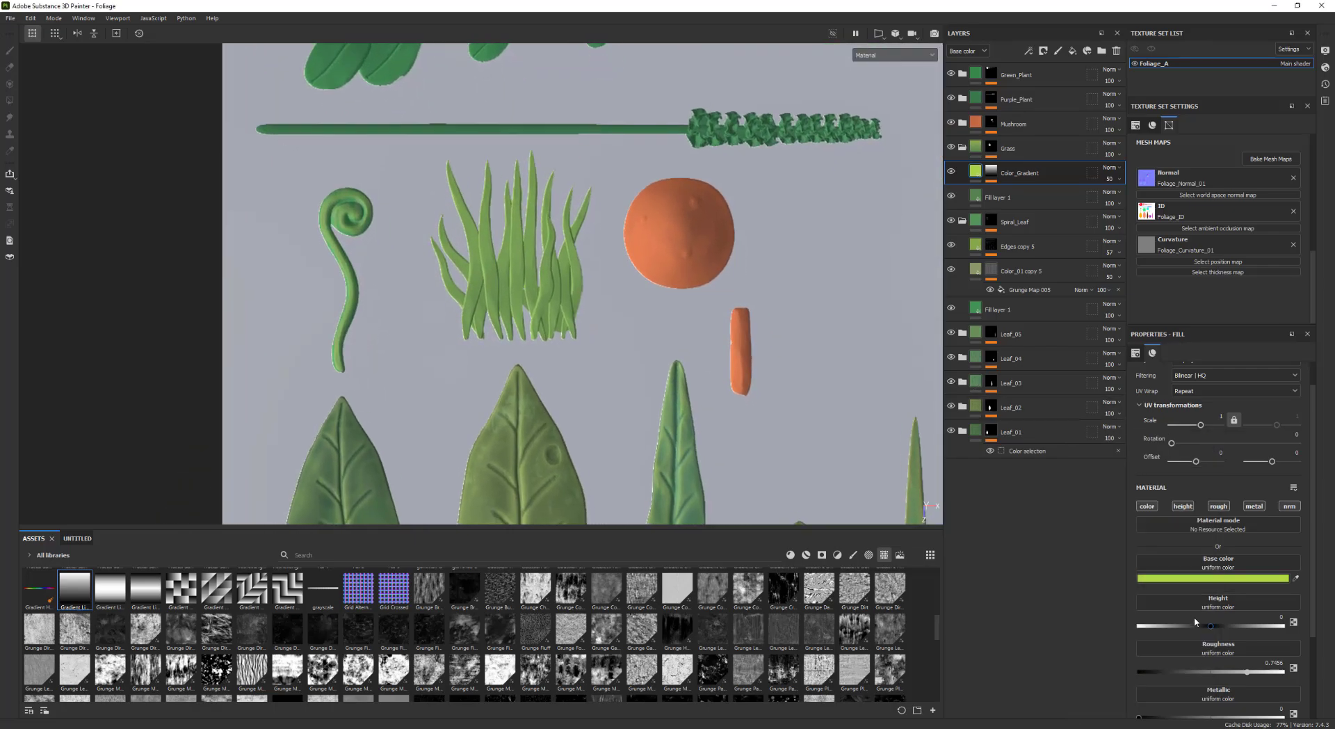
click(992, 172)
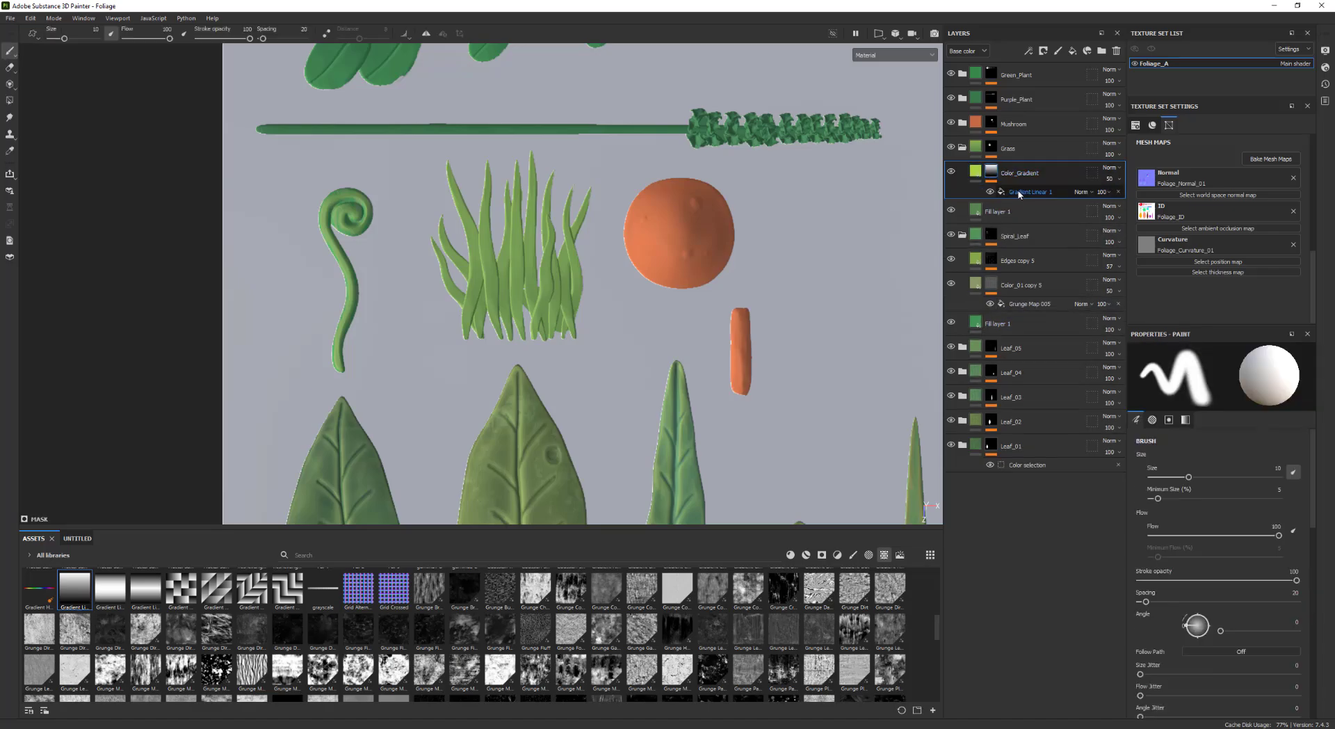
click(1017, 195)
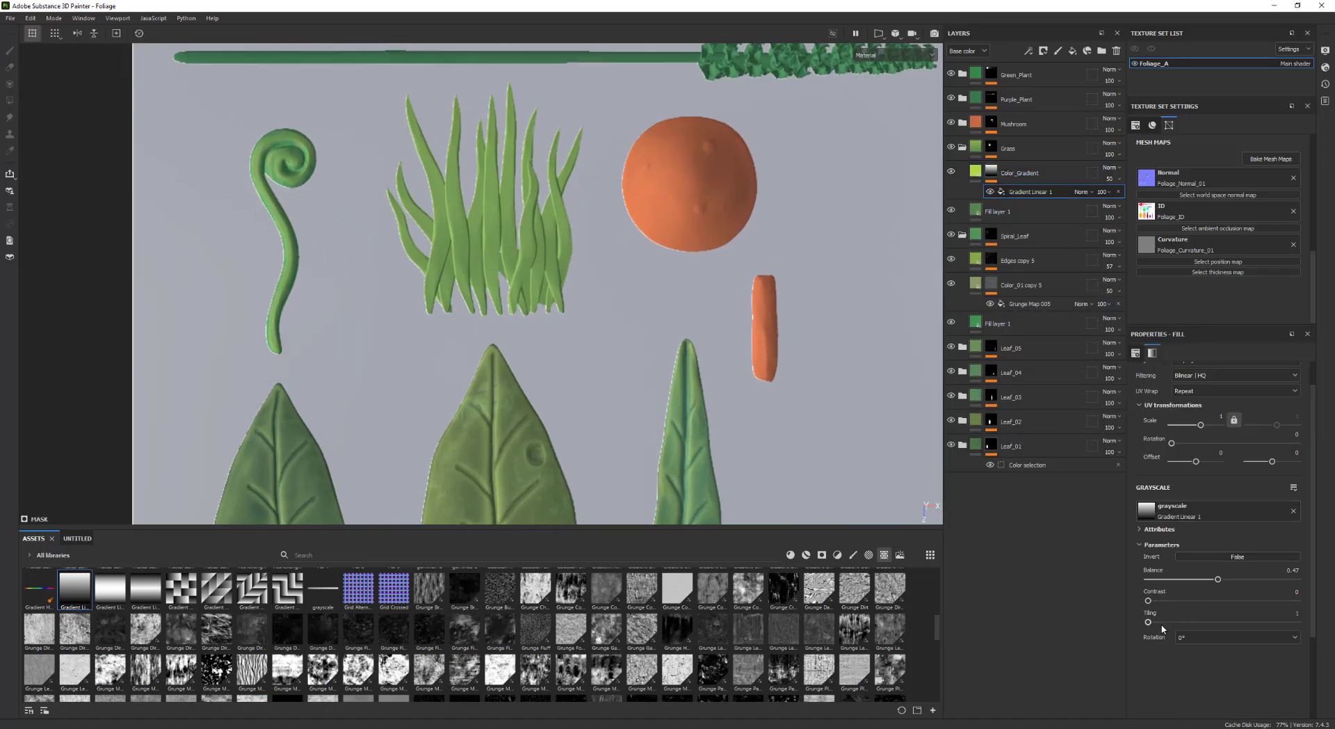
mouse_move(1149, 600)
mouse_down()
mouse_move(1283, 603)
mouse_move(1218, 579)
mouse_up()
scroll(789, 390, down, 2)
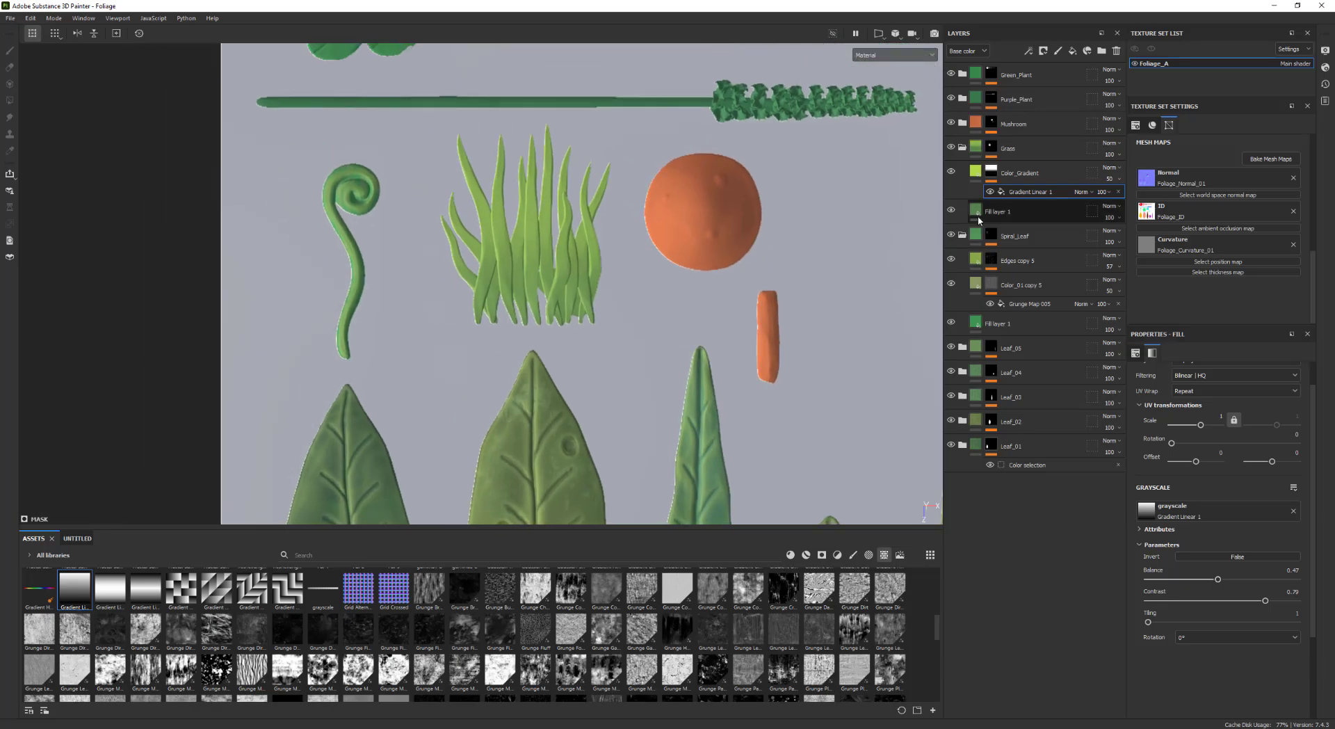
Darken the base green of the Grass folder's Fill layer 1
click(972, 212)
scroll(532, 268, down, 2)
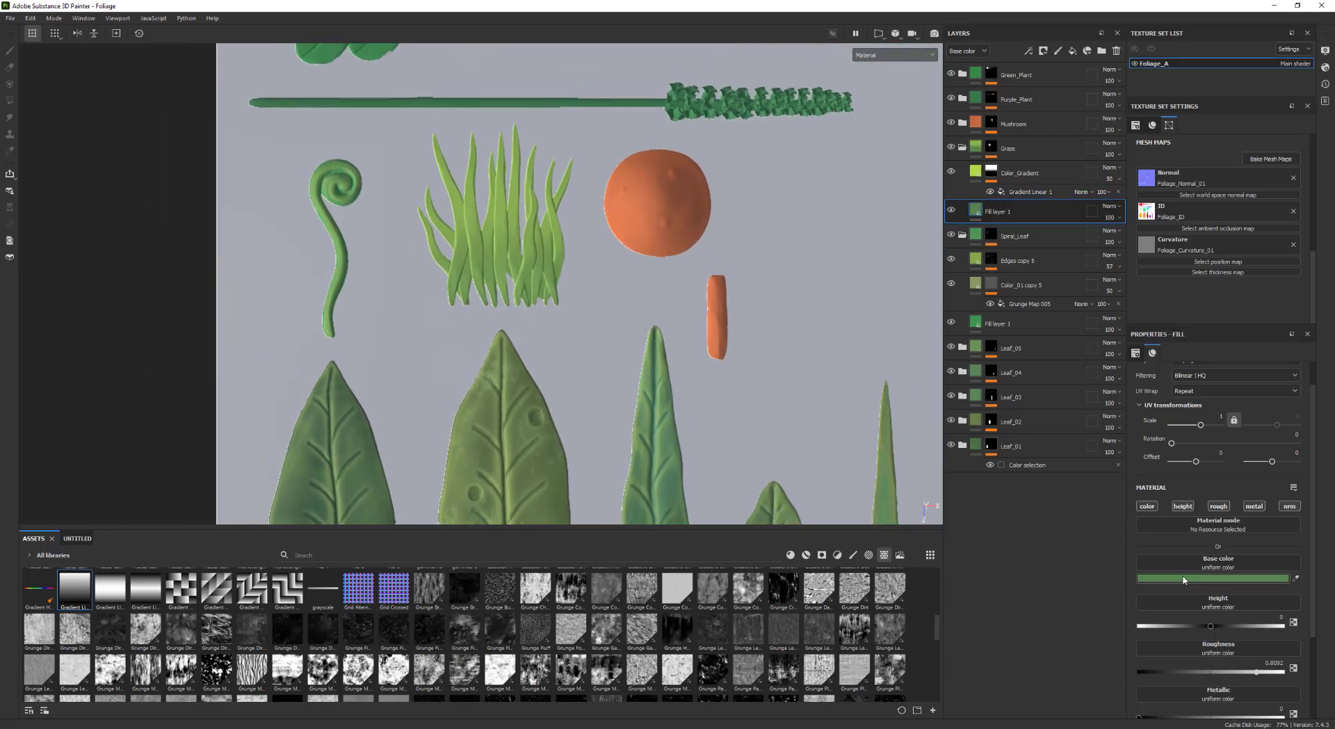
click(1203, 580)
drag(1255, 533, 1217, 548)
alt+right_drag(799, 438, 626, 388)
alt+middle_drag(626, 388, 569, 343)
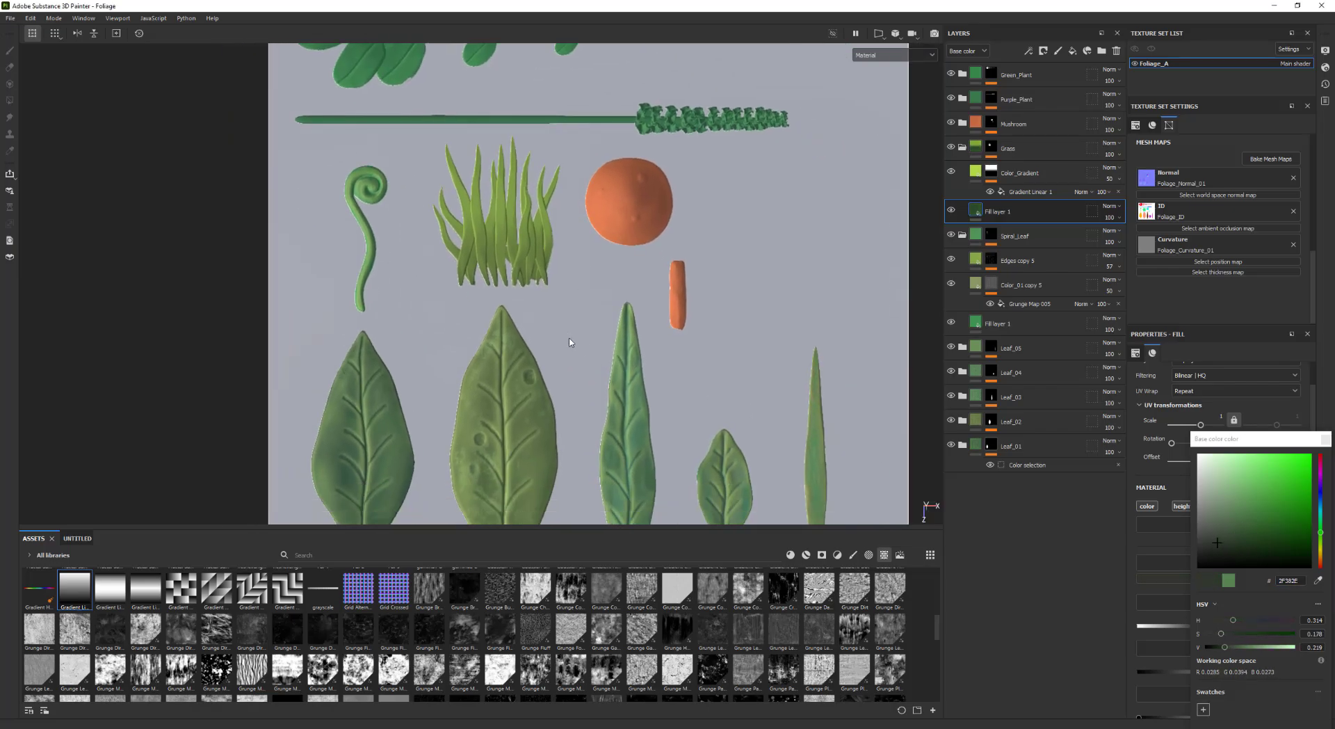
alt+right_drag(569, 343, 647, 347)
click(1326, 439)
Fine-tune the gradient mask to a balance of 0.42 and contrast of 0.75
alt+middle_drag(904, 424, 874, 389)
alt+right_drag(874, 389, 882, 380)
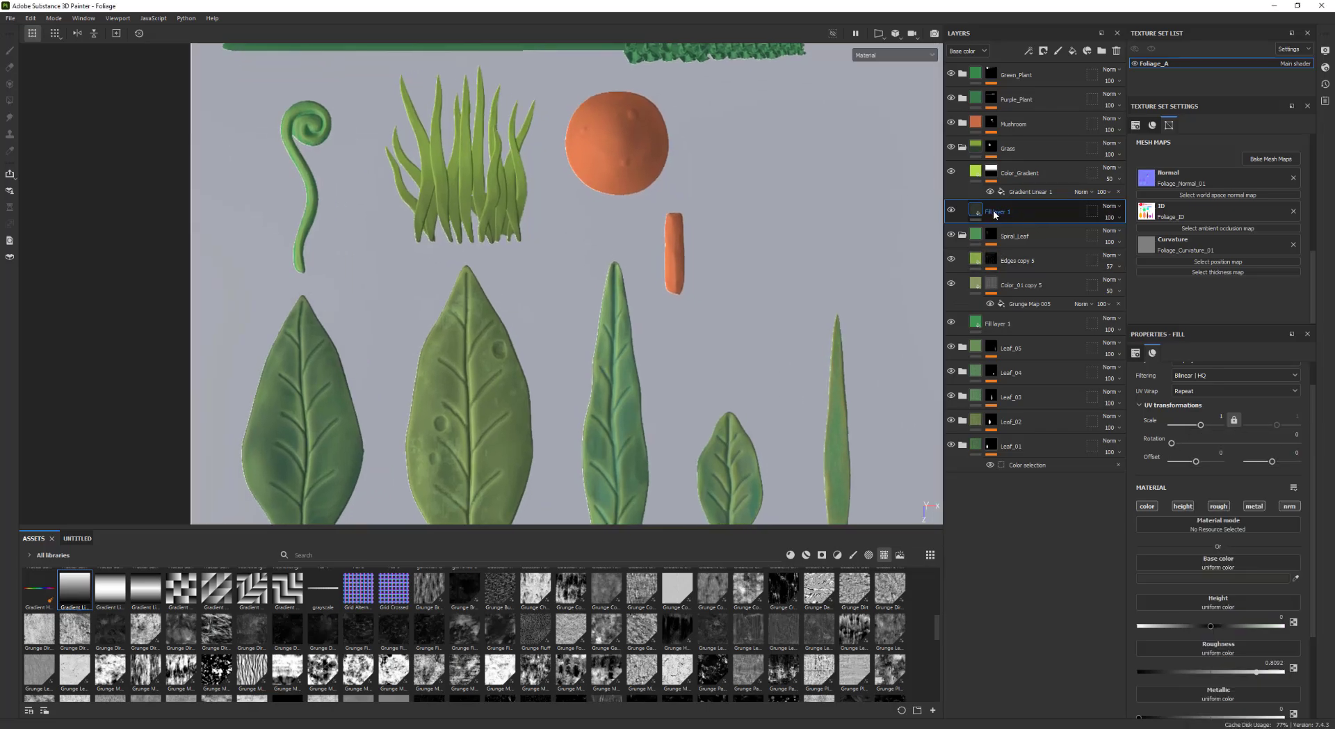
click(1028, 192)
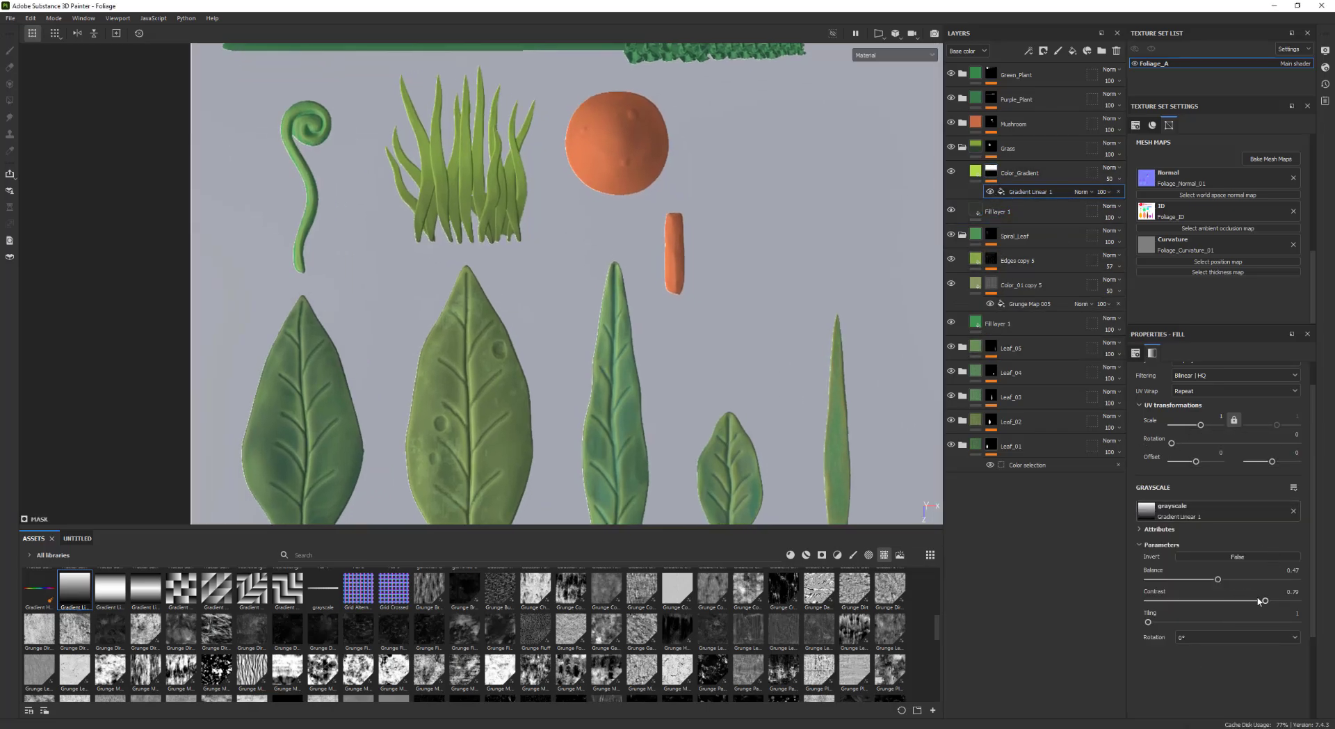
drag(1270, 603, 1278, 600)
mouse_move(1217, 583)
mouse_down()
mouse_move(1230, 581)
mouse_move(1214, 577)
mouse_up()
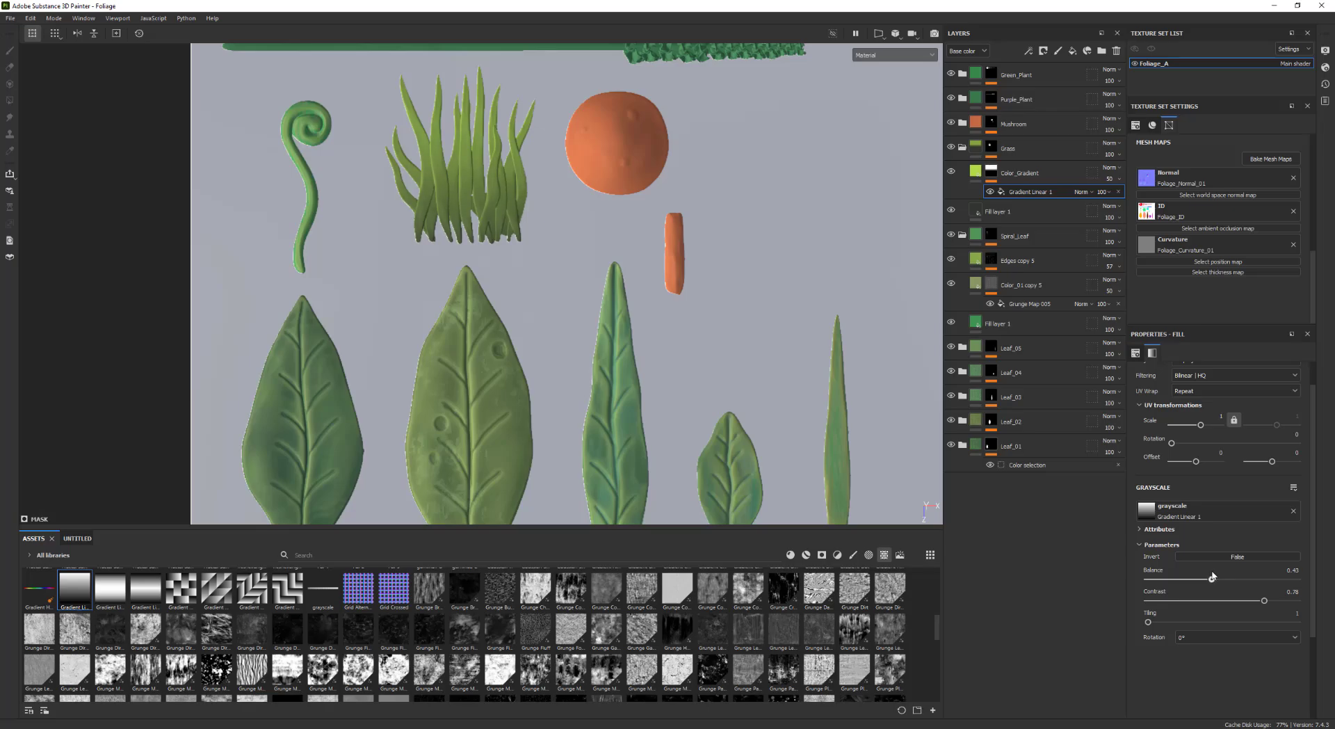
alt+middle_drag(745, 395, 704, 402)
scroll(738, 448, down, 1)
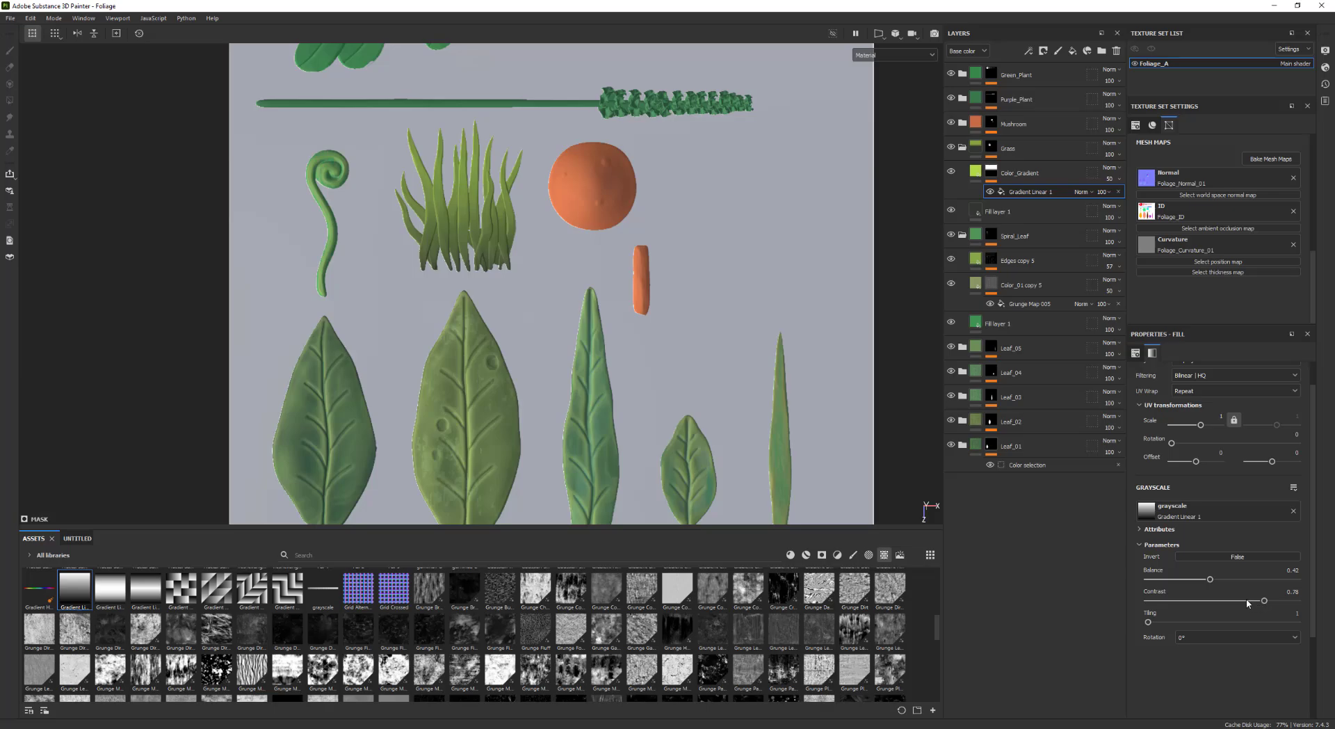
mouse_move(1266, 602)
mouse_down()
mouse_move(1284, 604)
mouse_move(1261, 602)
mouse_up()
alt+right_drag(745, 314, 445, 313)
alt+middle_drag(730, 409, 638, 373)
alt+right_drag(637, 287, 583, 276)
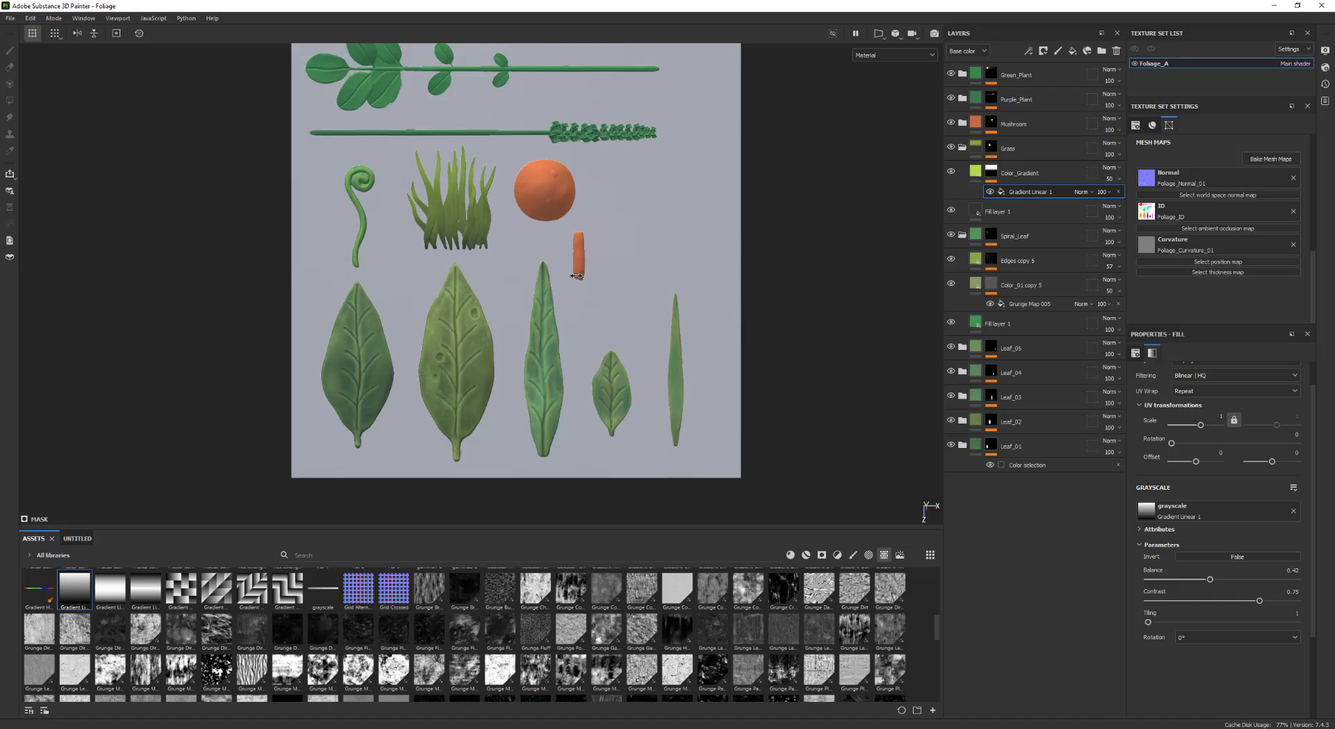
alt+middle_drag(426, 207, 452, 280)
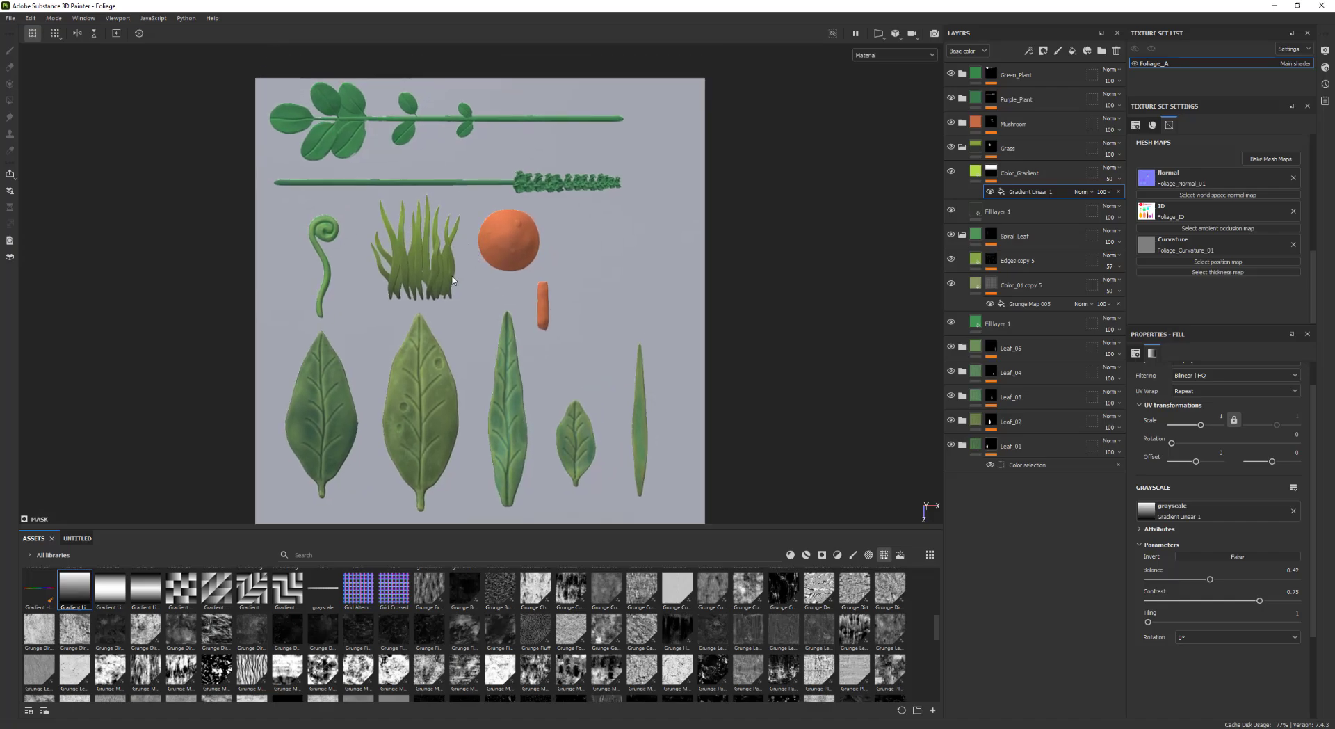
Undo the last two changes
scroll(661, 278, up, 2)
key(ctrl+z)
key(ctrl+z)
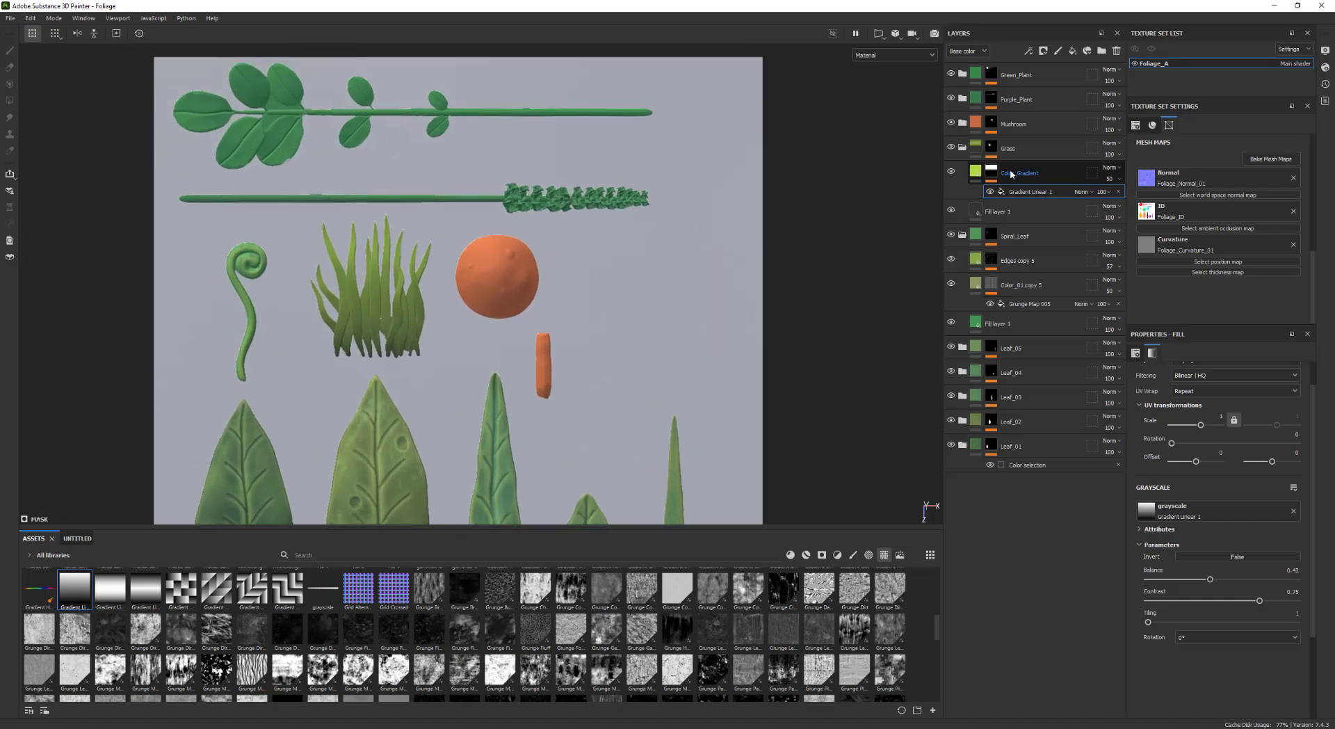
scroll(709, 262, up, 1)
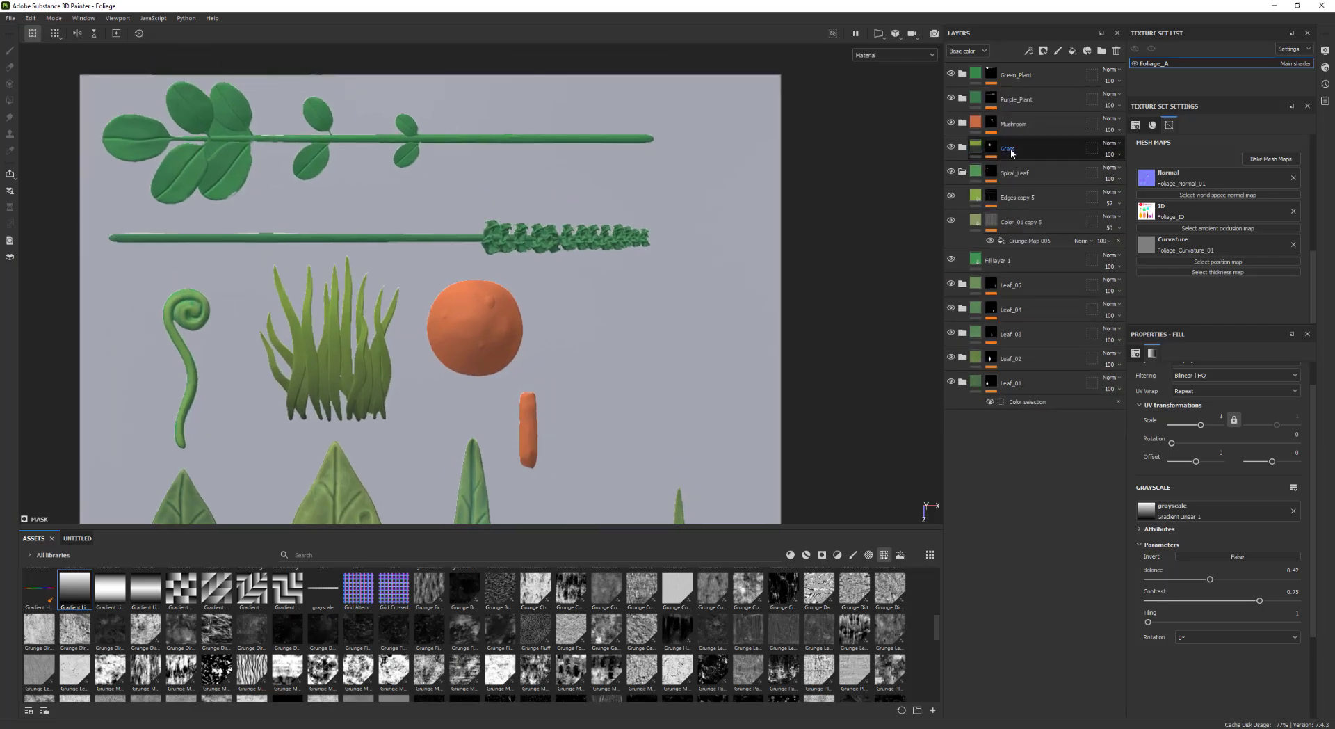
Open the Mushroom folder, duplicate its Fill layer 1 and rename the copy Edges
click(1014, 129)
click(962, 124)
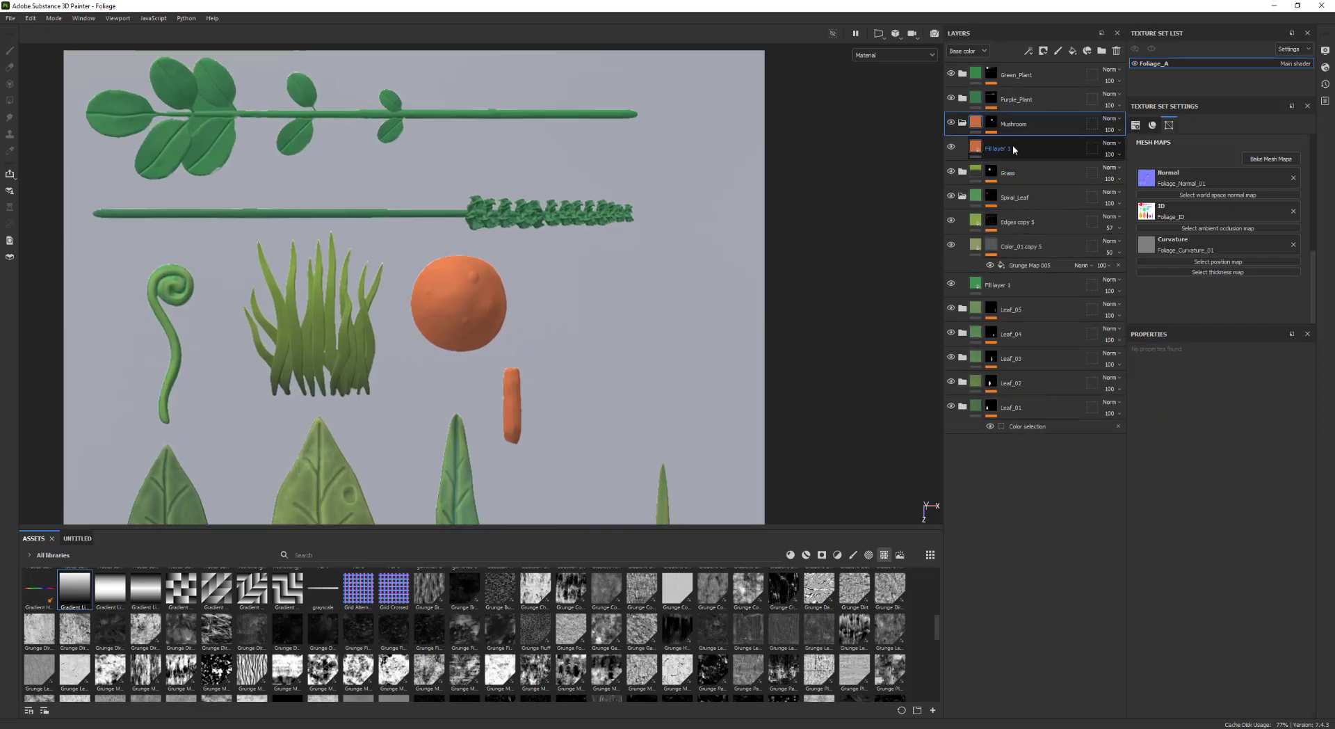
click(1013, 145)
key(ctrl+d)
double_click(1004, 147)
text(E)
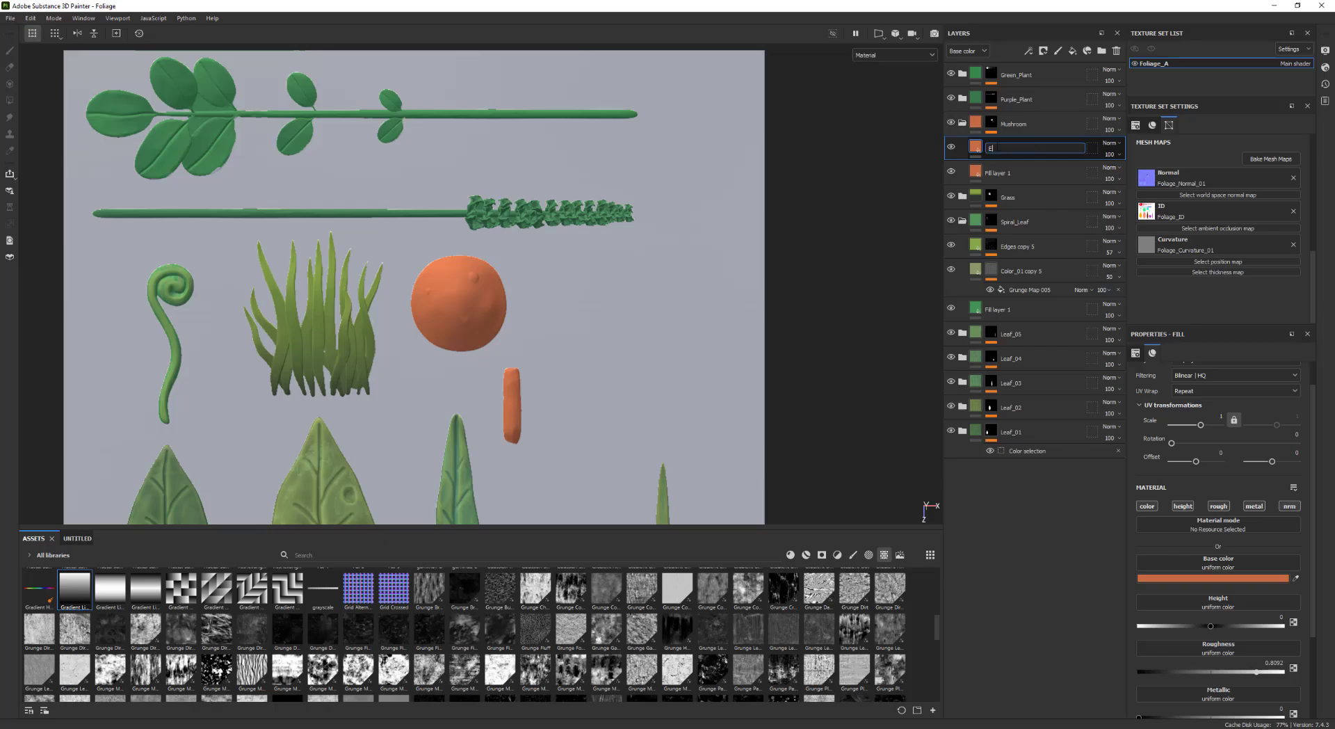
text(dges)
key(Return)
Add a black mask with a Curvature generator to the Edges layer and lower the generator's global balance slightly
right_click(986, 143)
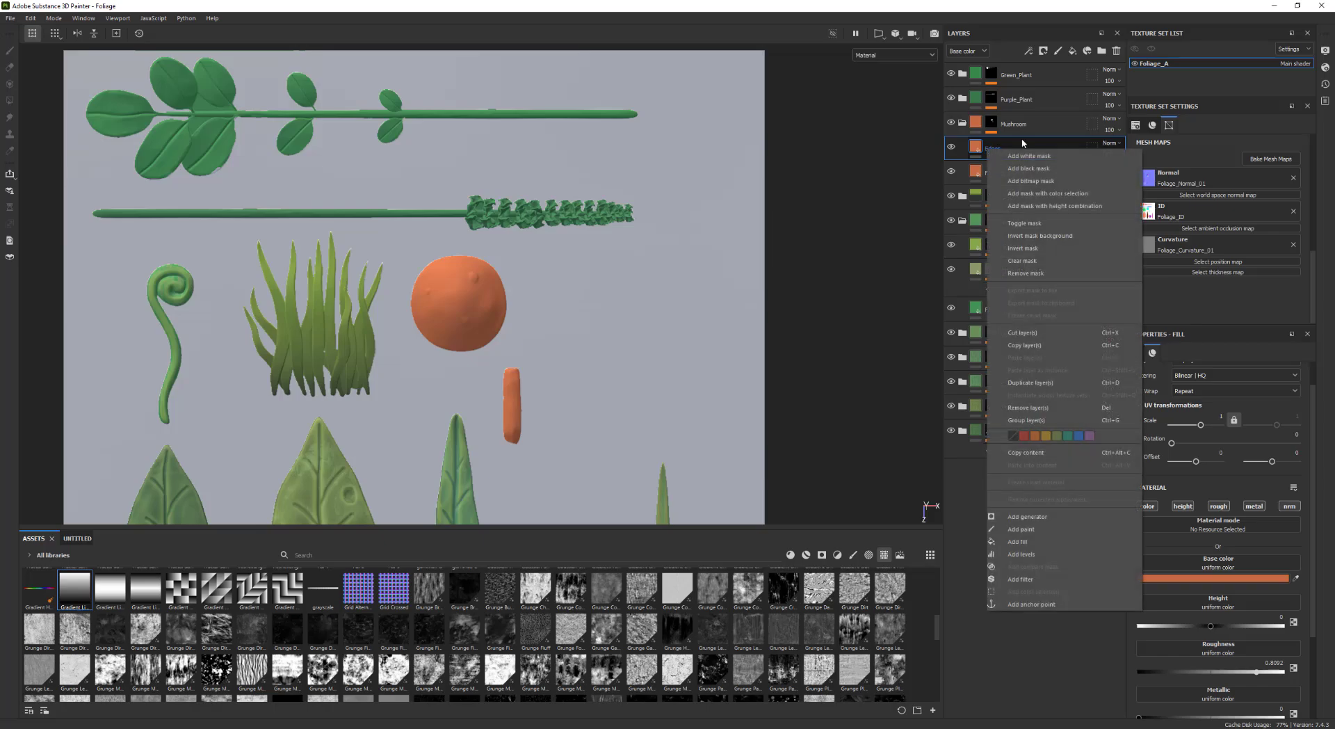
click(1036, 172)
right_click(992, 147)
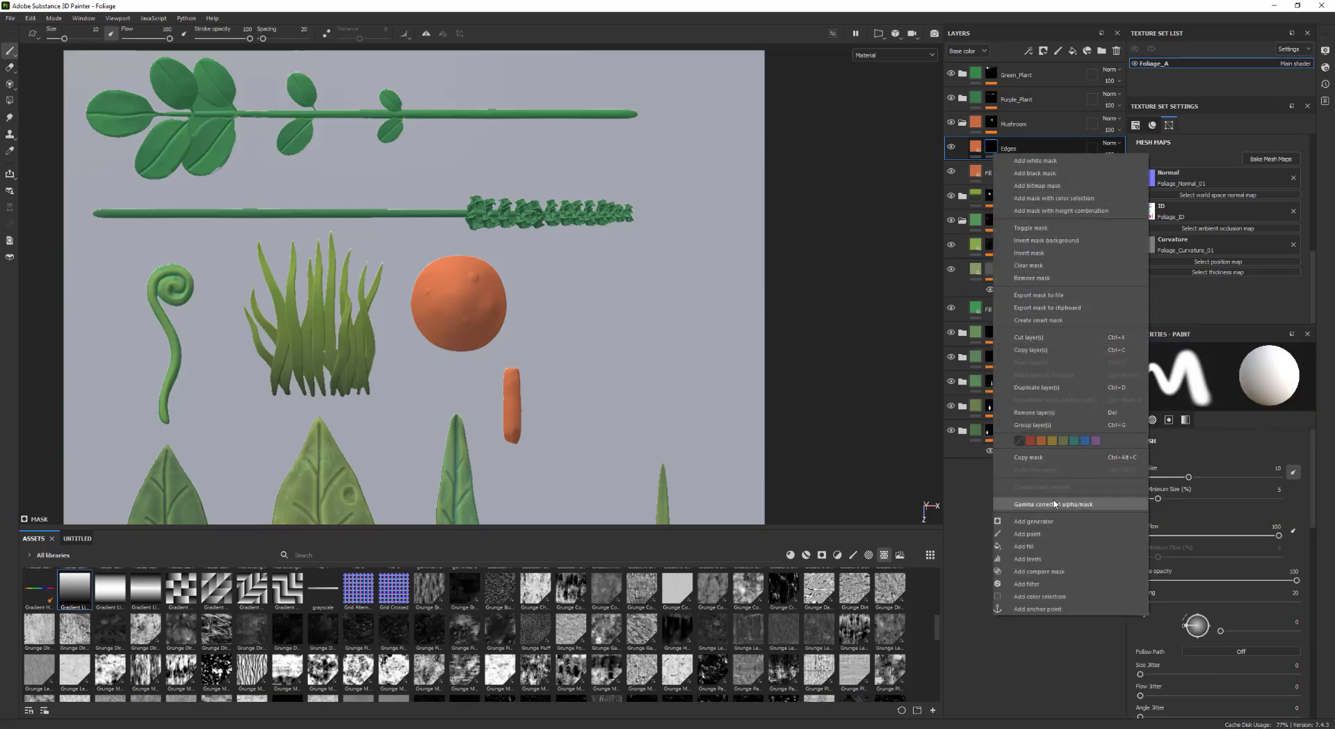
click(1034, 521)
click(1190, 380)
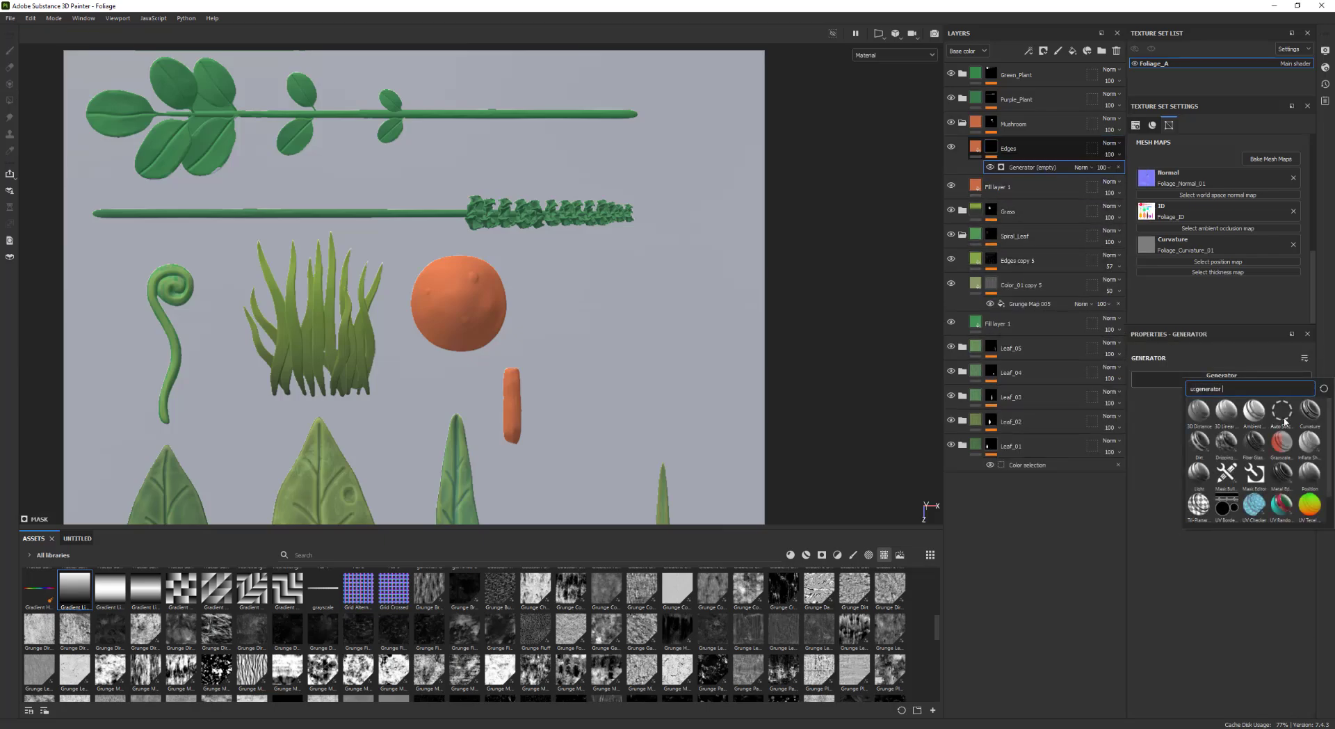
alt+middle_drag(651, 306, 710, 279)
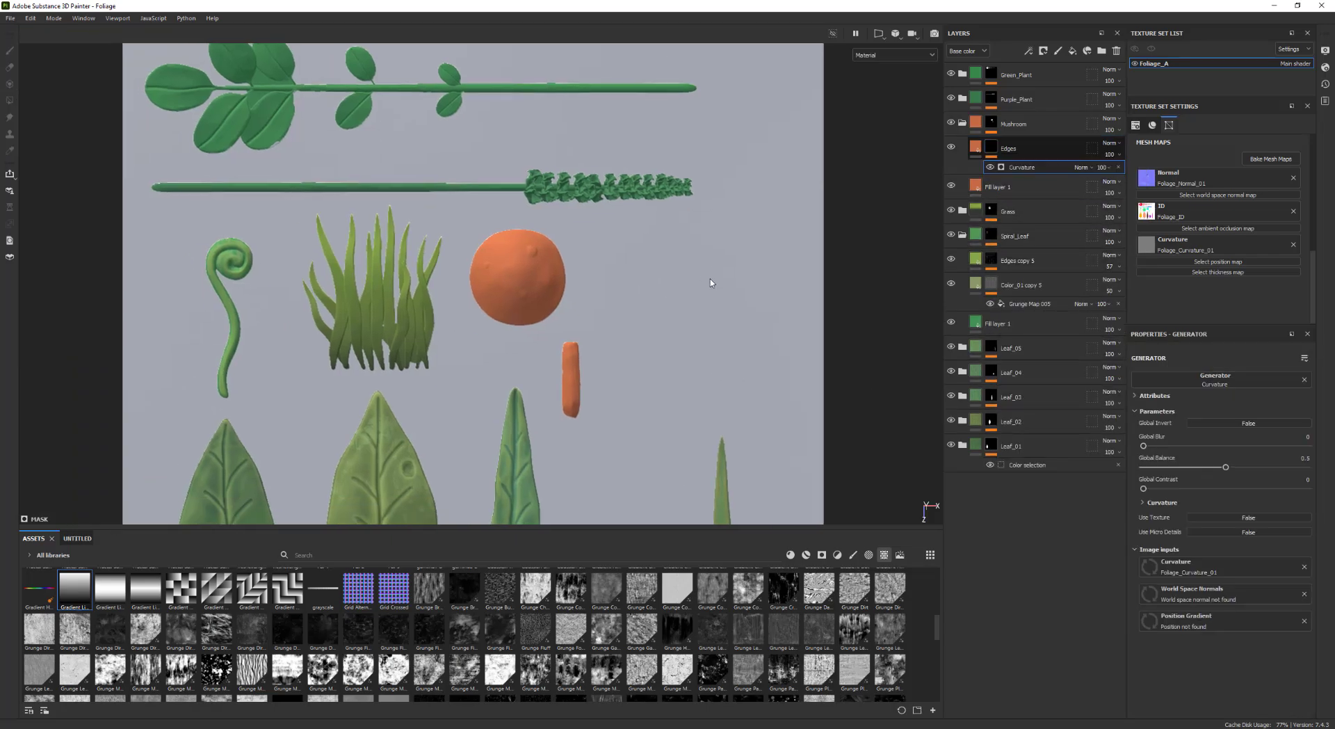
scroll(710, 279, up, 1)
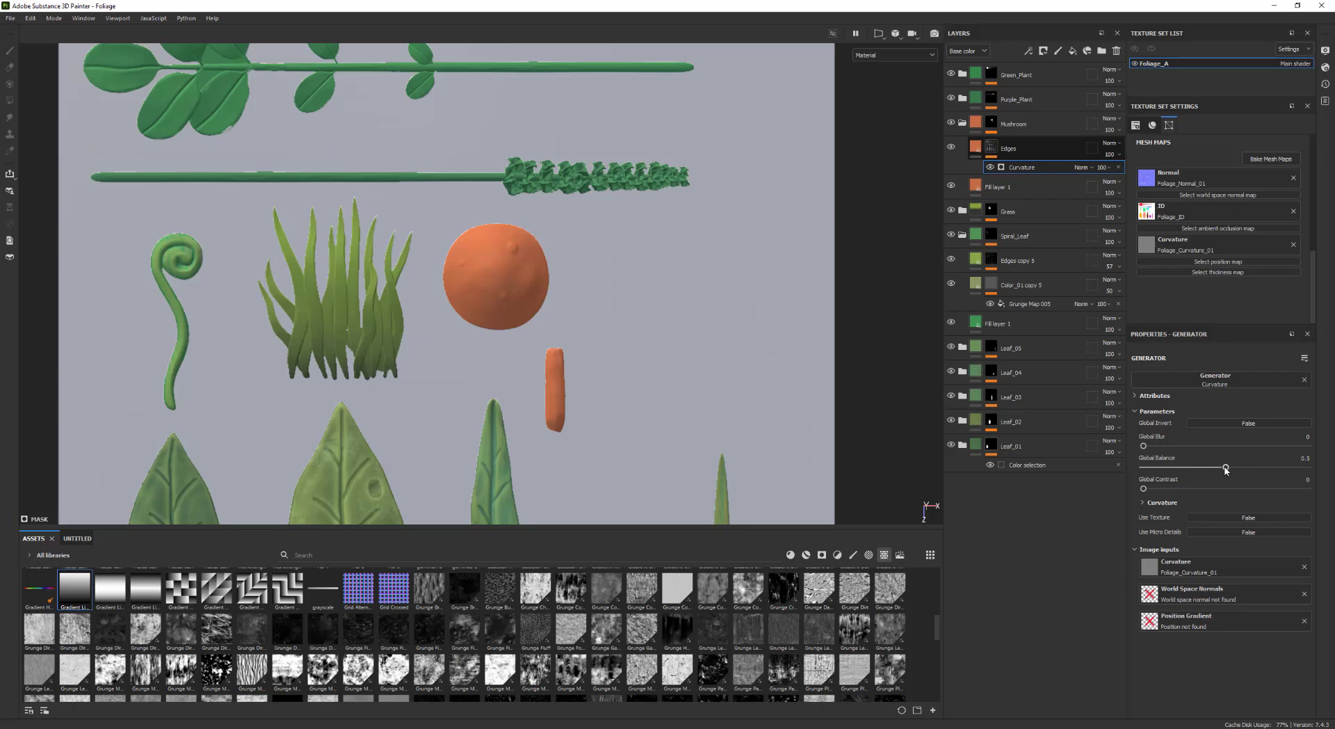
mouse_move(1225, 471)
mouse_down()
mouse_move(1273, 467)
mouse_move(1179, 468)
mouse_move(1200, 468)
mouse_up()
Set the Edges layer's base color to a dark reddish brown
click(975, 148)
click(1156, 578)
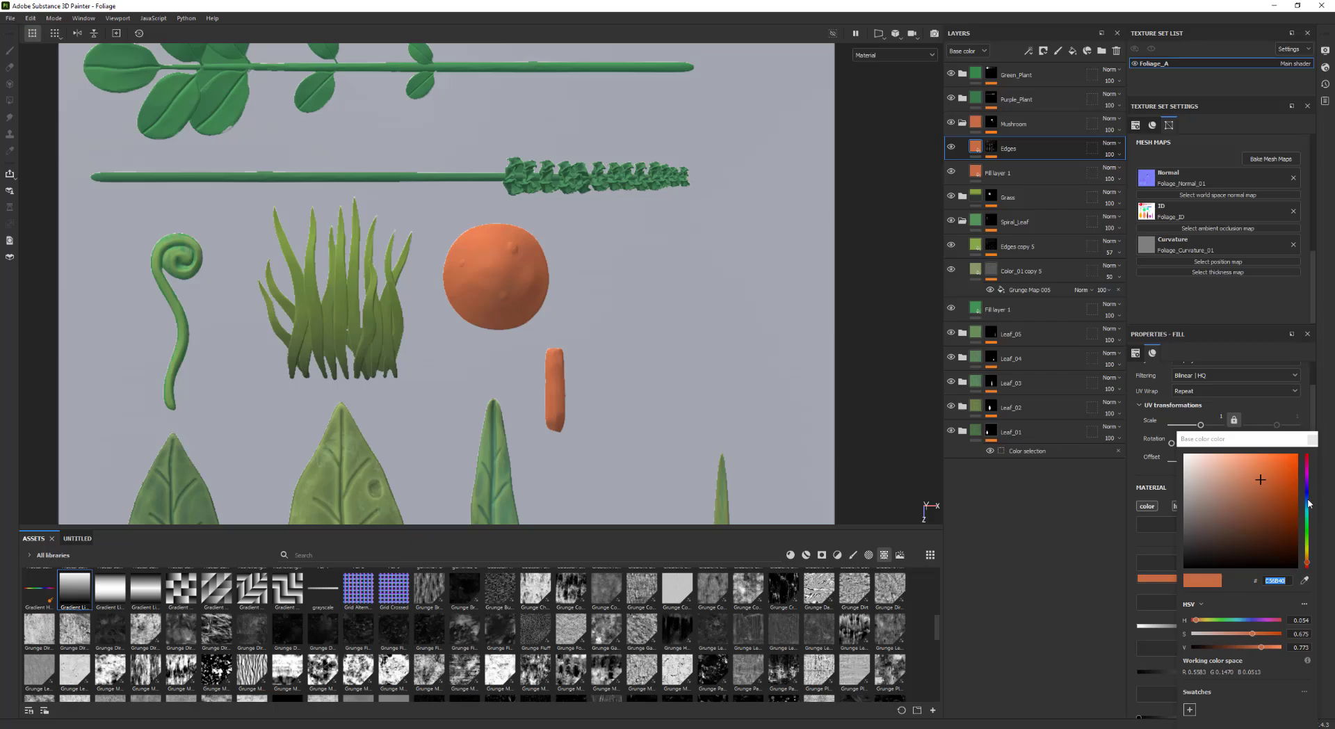
drag(1305, 562, 1306, 565)
click(1261, 455)
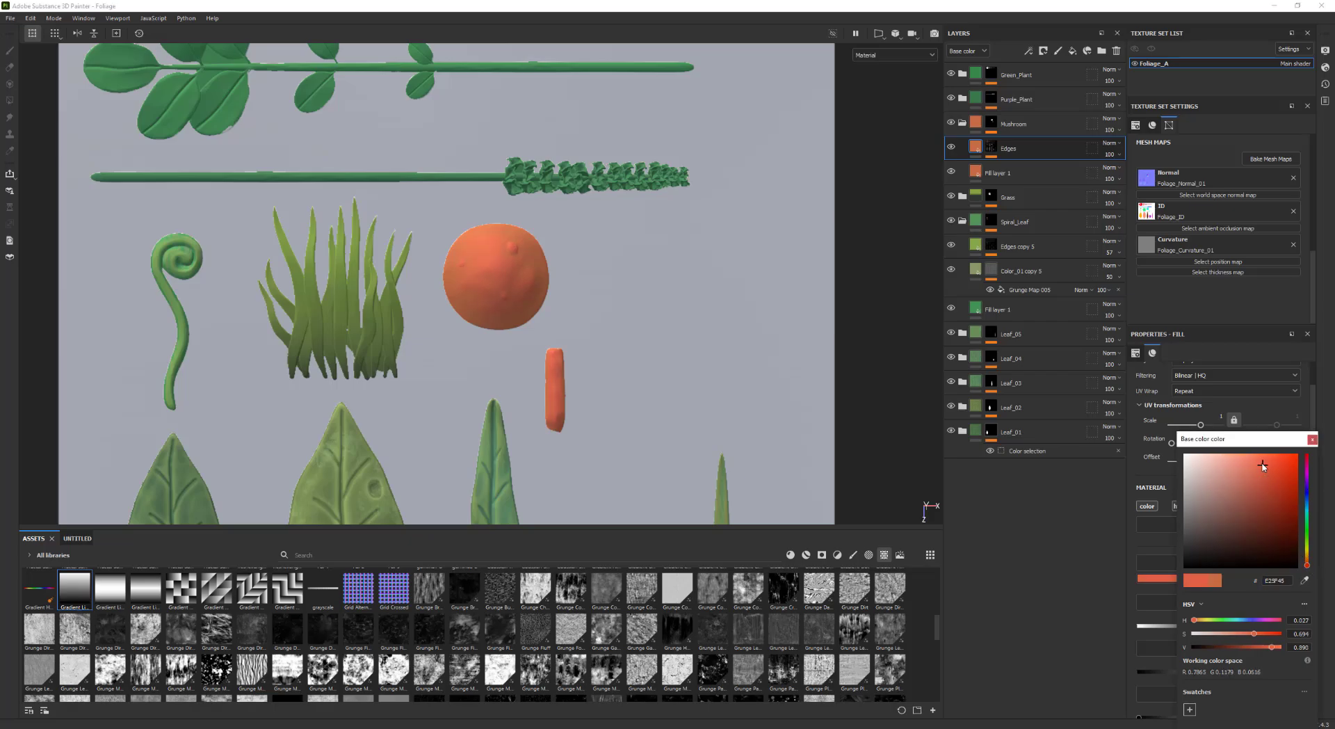
drag(1261, 460, 1258, 515)
scroll(393, 317, down, 2)
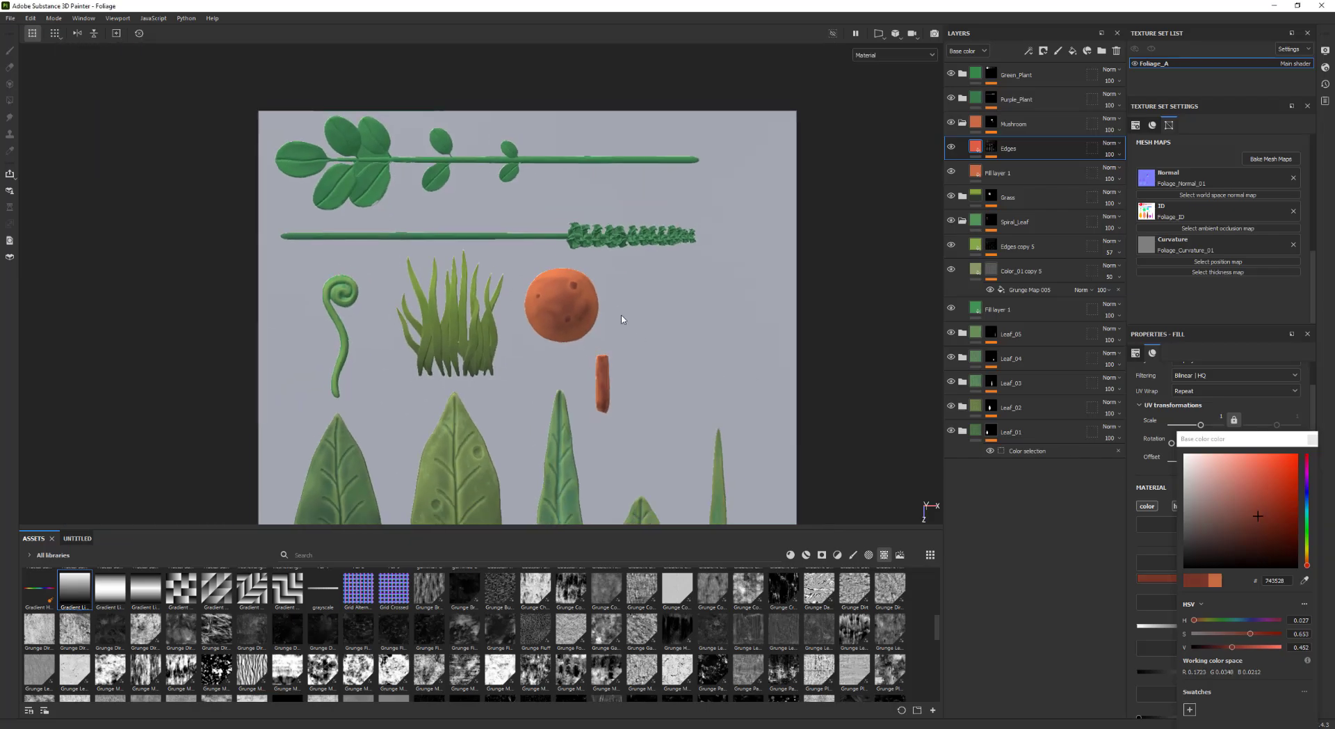
scroll(582, 335, up, 3)
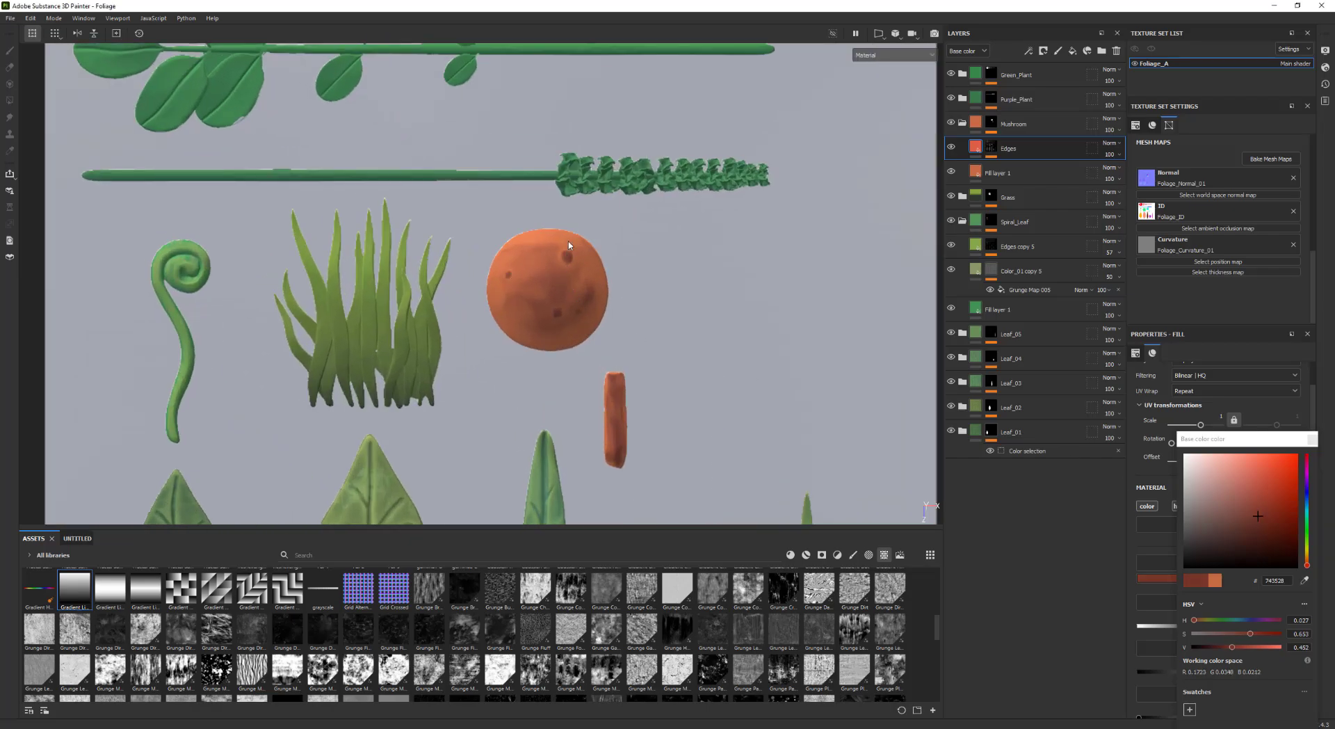
alt+middle_drag(679, 348, 639, 329)
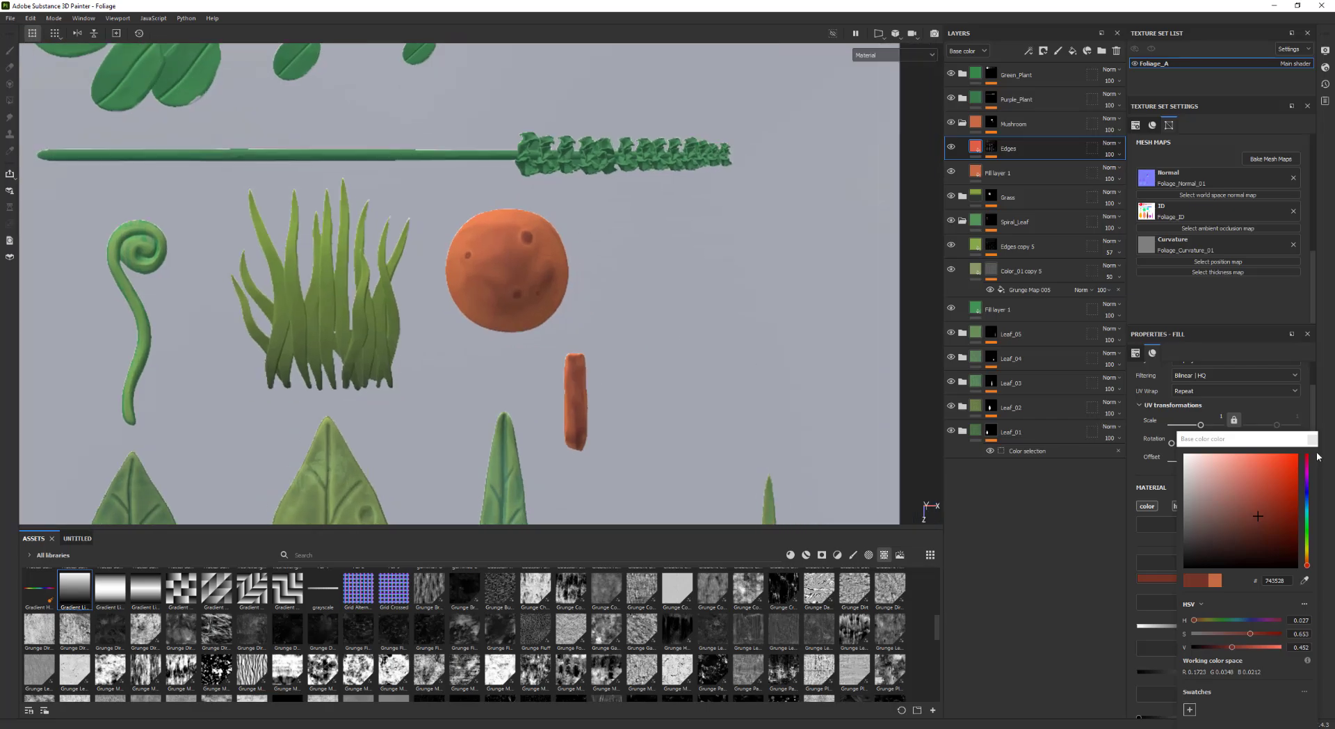
click(1311, 440)
Orbit and zoom around the model to inspect the mushroom's curvature edge coloring
alt+middle_drag(743, 382, 734, 324)
alt+right_drag(733, 324, 532, 348)
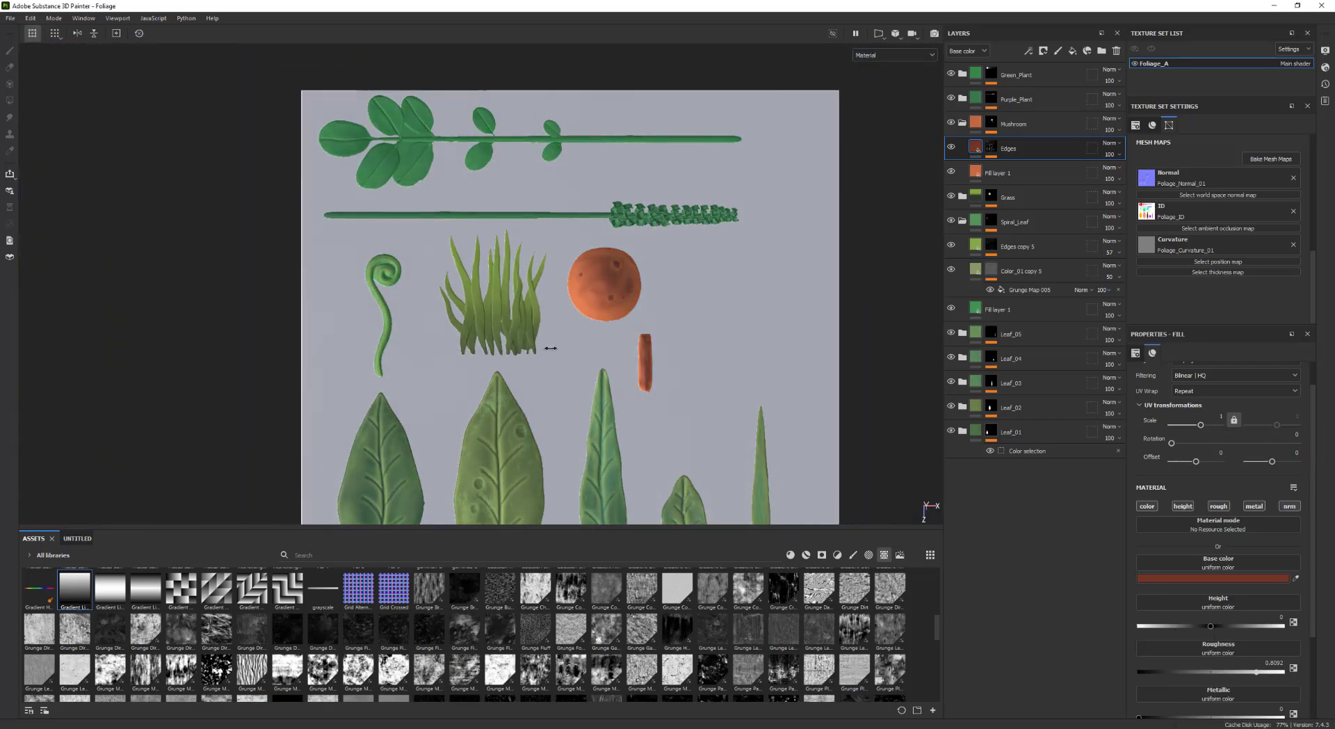
scroll(581, 355, up, 2)
alt+right_drag(824, 434, 837, 438)
alt+middle_drag(783, 356, 738, 325)
alt+right_drag(737, 324, 714, 369)
mouse_move(713, 369)
alt+mouse_down()
mouse_move(706, 313)
mouse_move(658, 312)
mouse_move(695, 386)
alt+mouse_up()
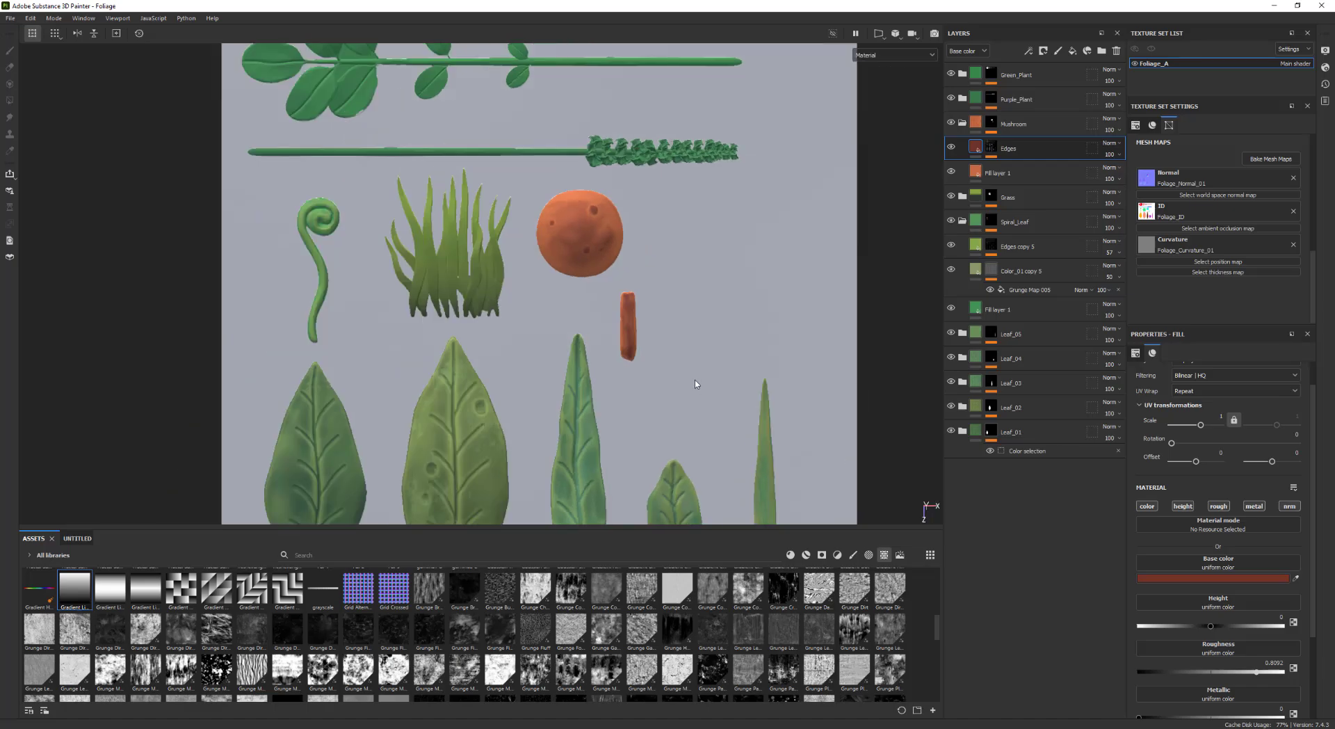
alt+middle_drag(694, 386, 697, 411)
alt+right_drag(697, 411, 653, 342)
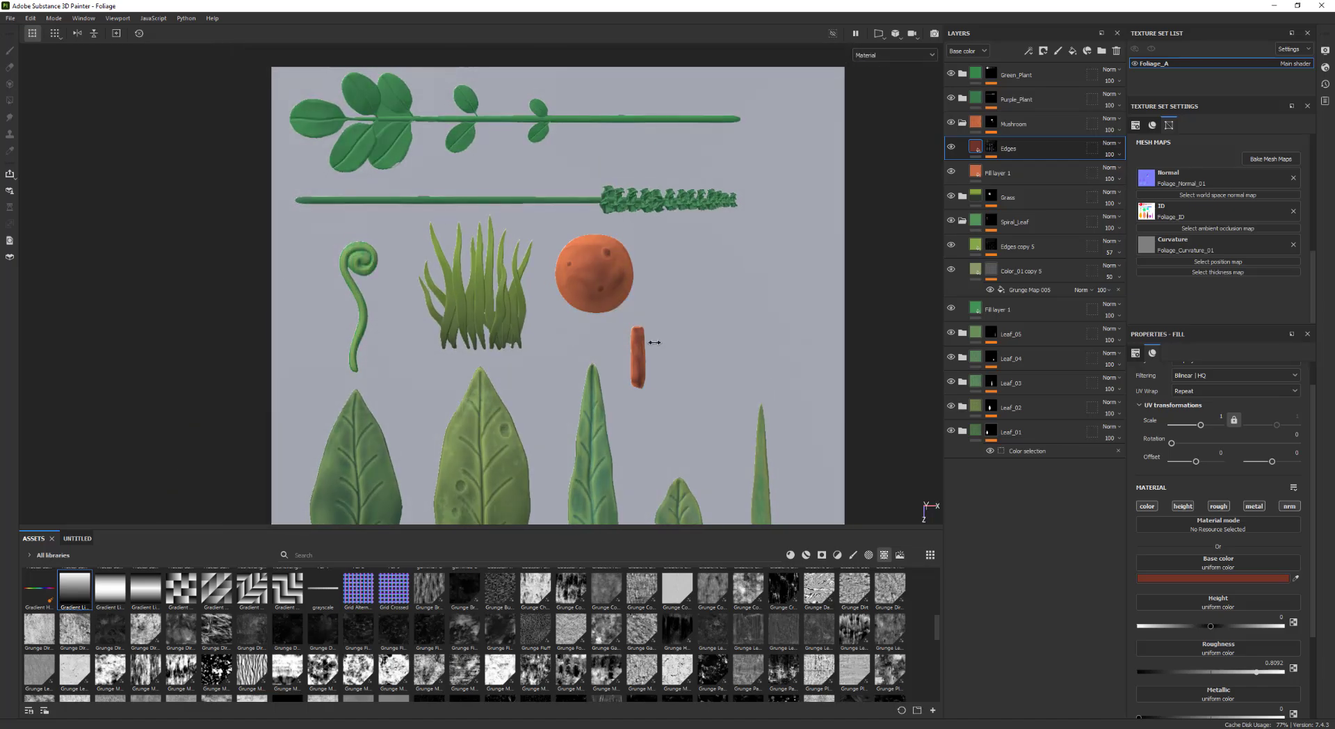
alt+middle_drag(725, 362, 714, 245)
alt+right_drag(714, 245, 685, 328)
alt+middle_drag(694, 170, 668, 237)
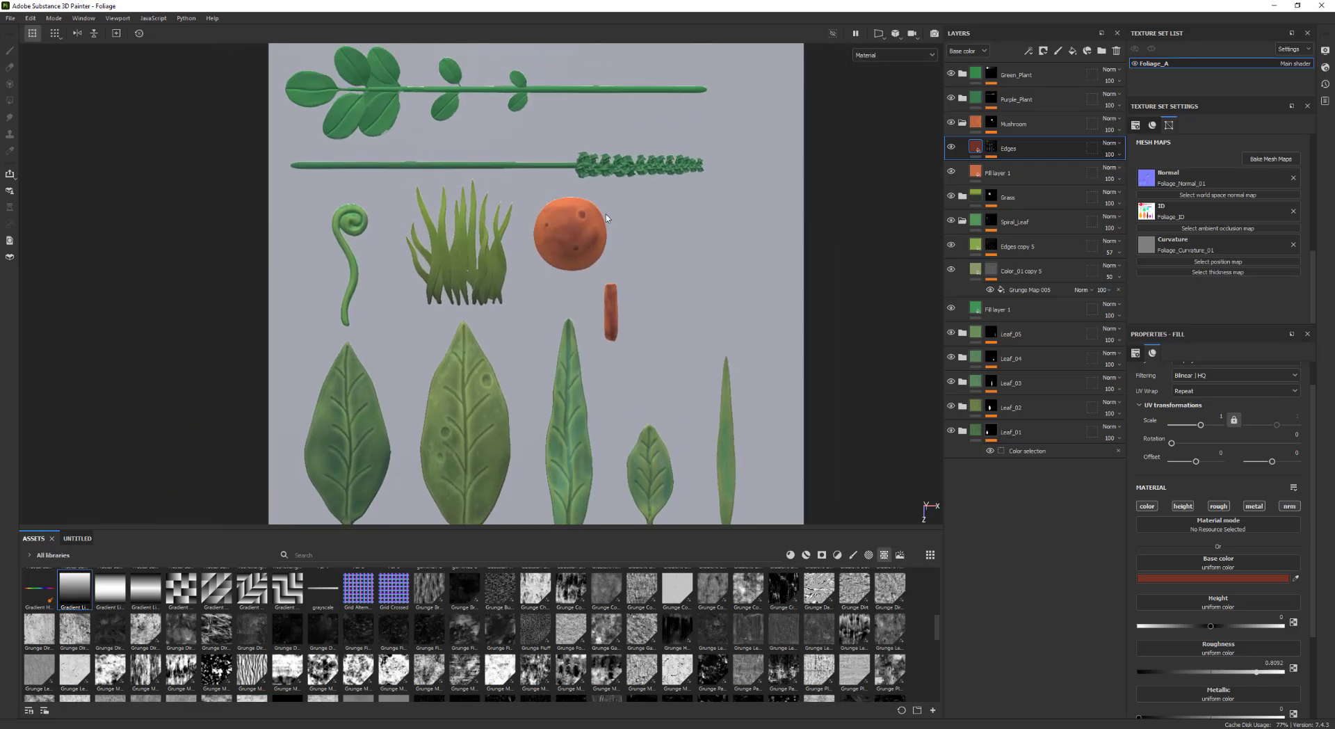
alt+middle_drag(538, 213, 593, 229)
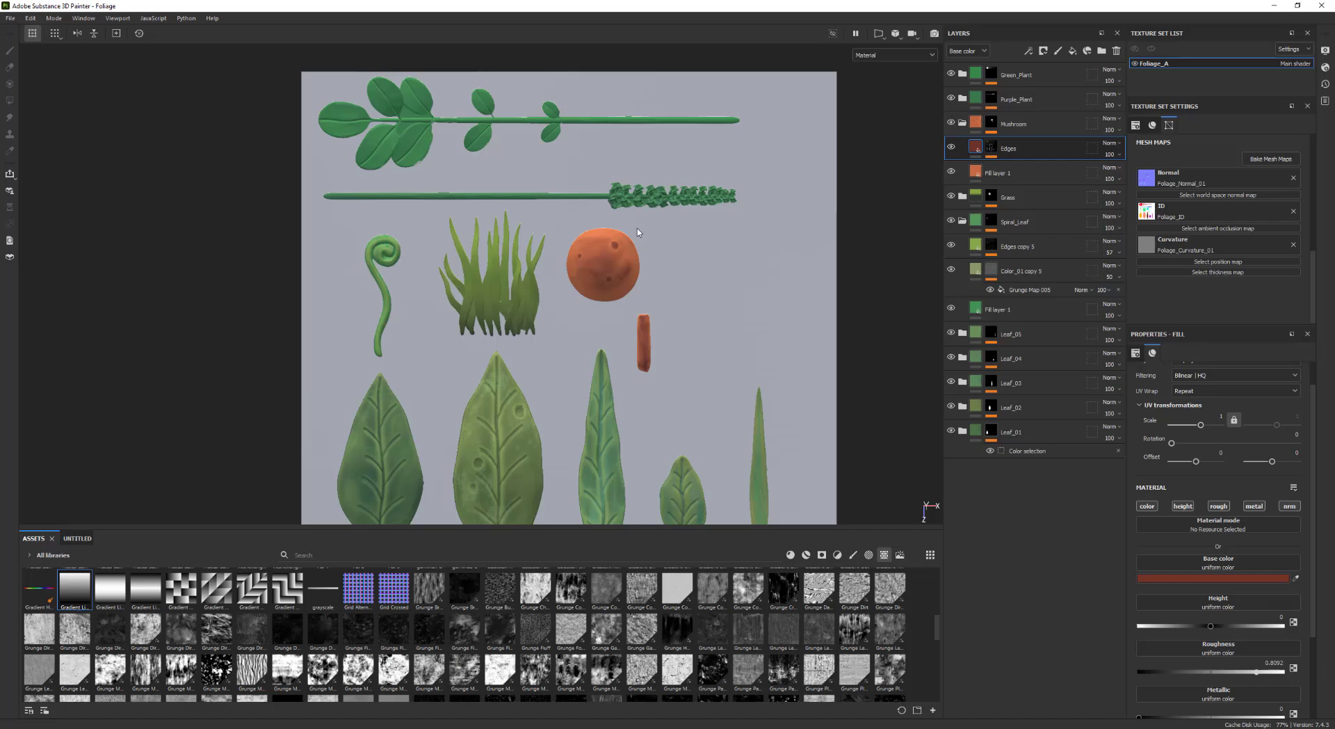
scroll(561, 233, up, 3)
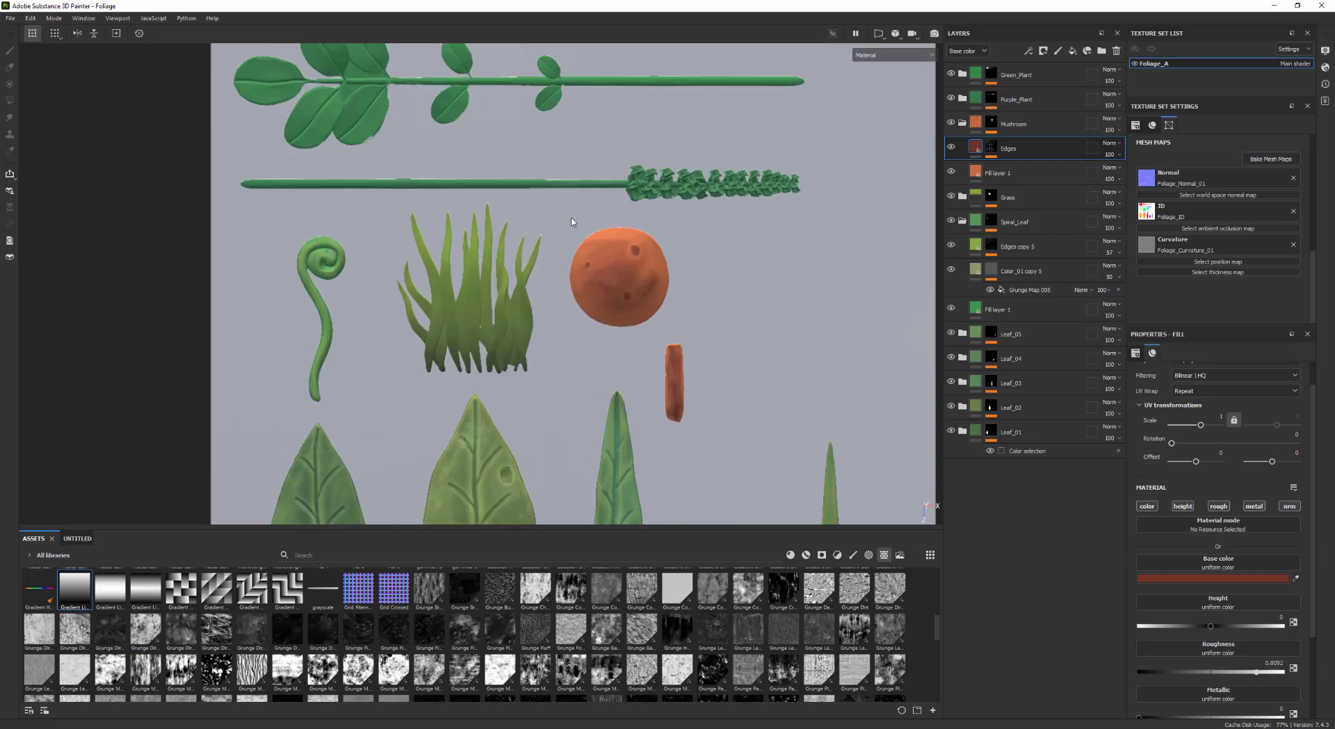
middle_drag(582, 167, 561, 277)
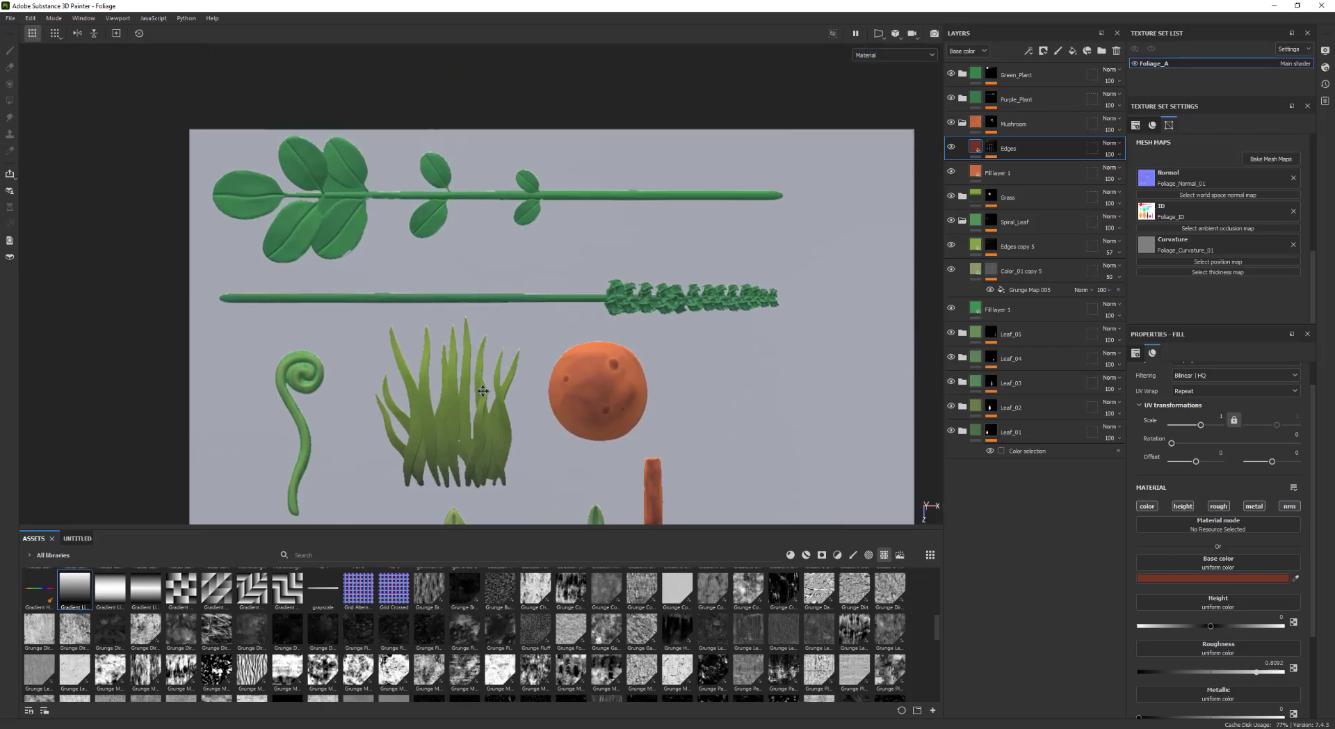
middle_drag(480, 388, 493, 284)
scroll(511, 315, down, 2)
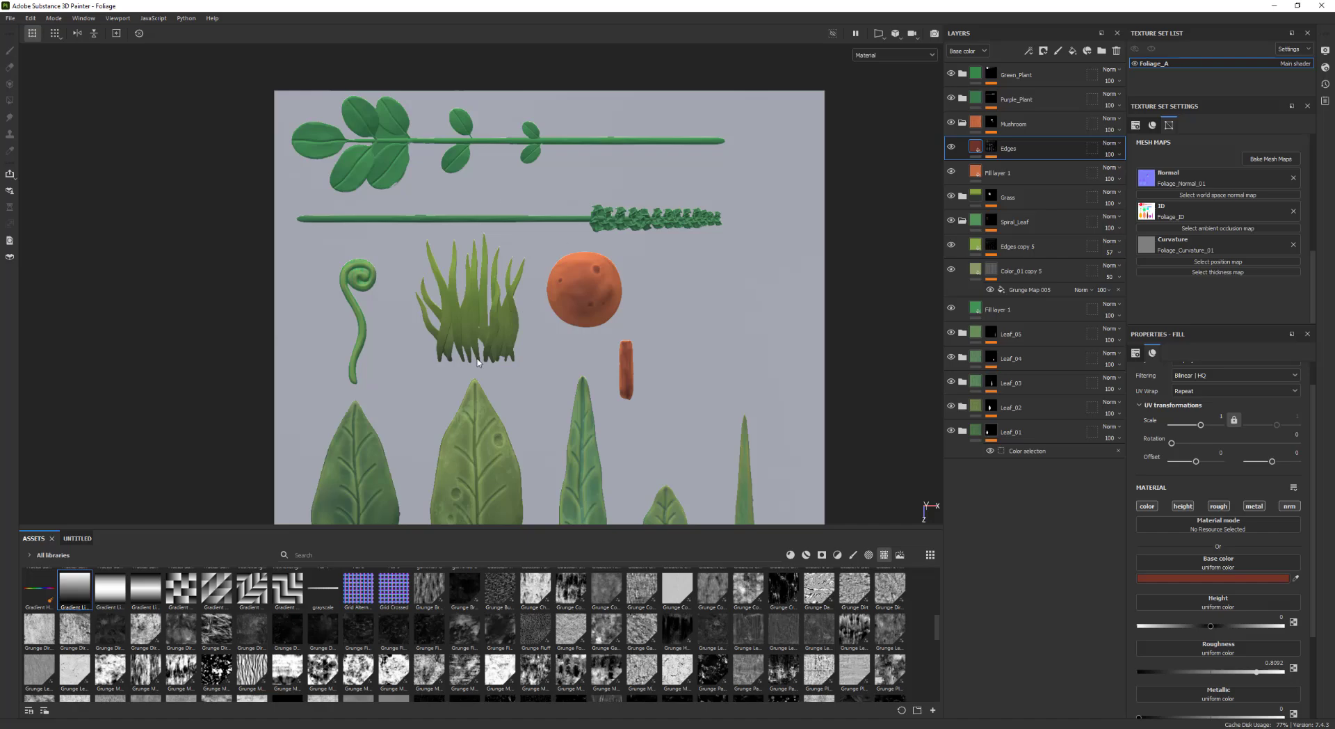
alt+middle_drag(580, 334, 574, 247)
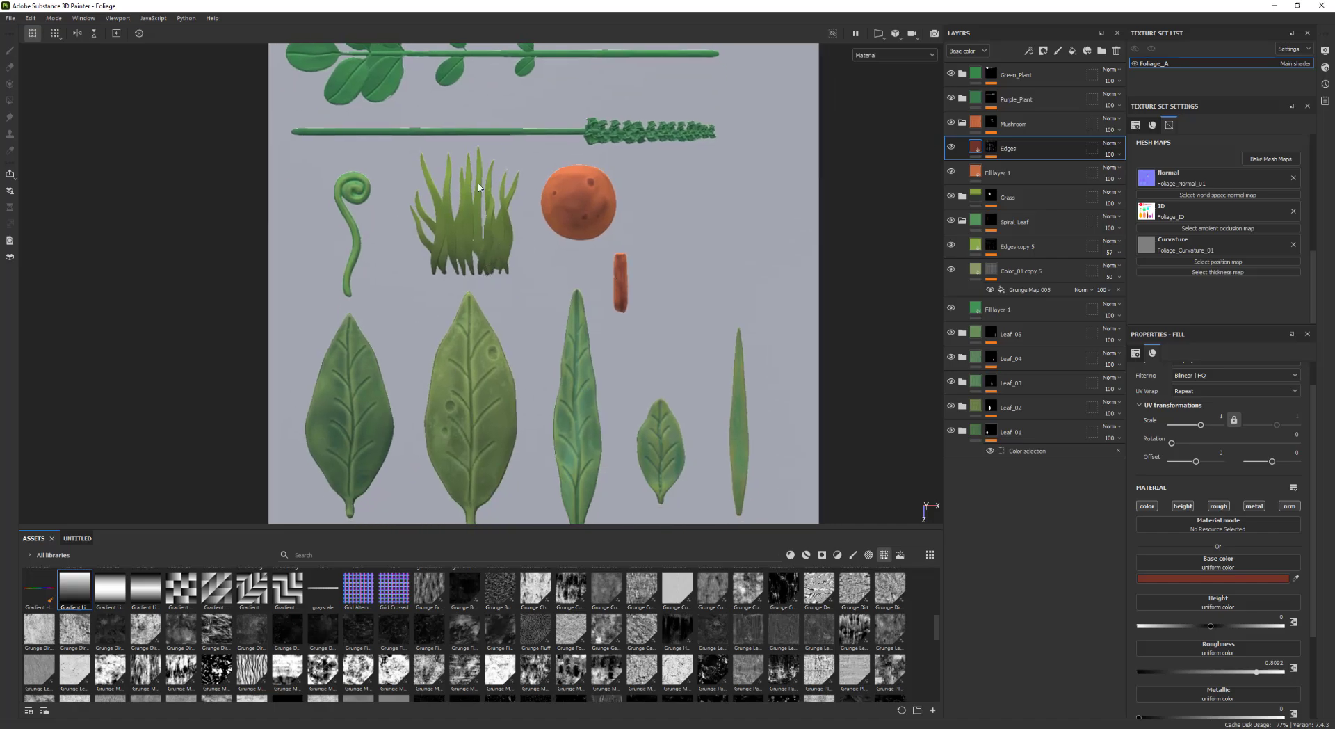
middle_drag(478, 187, 486, 322)
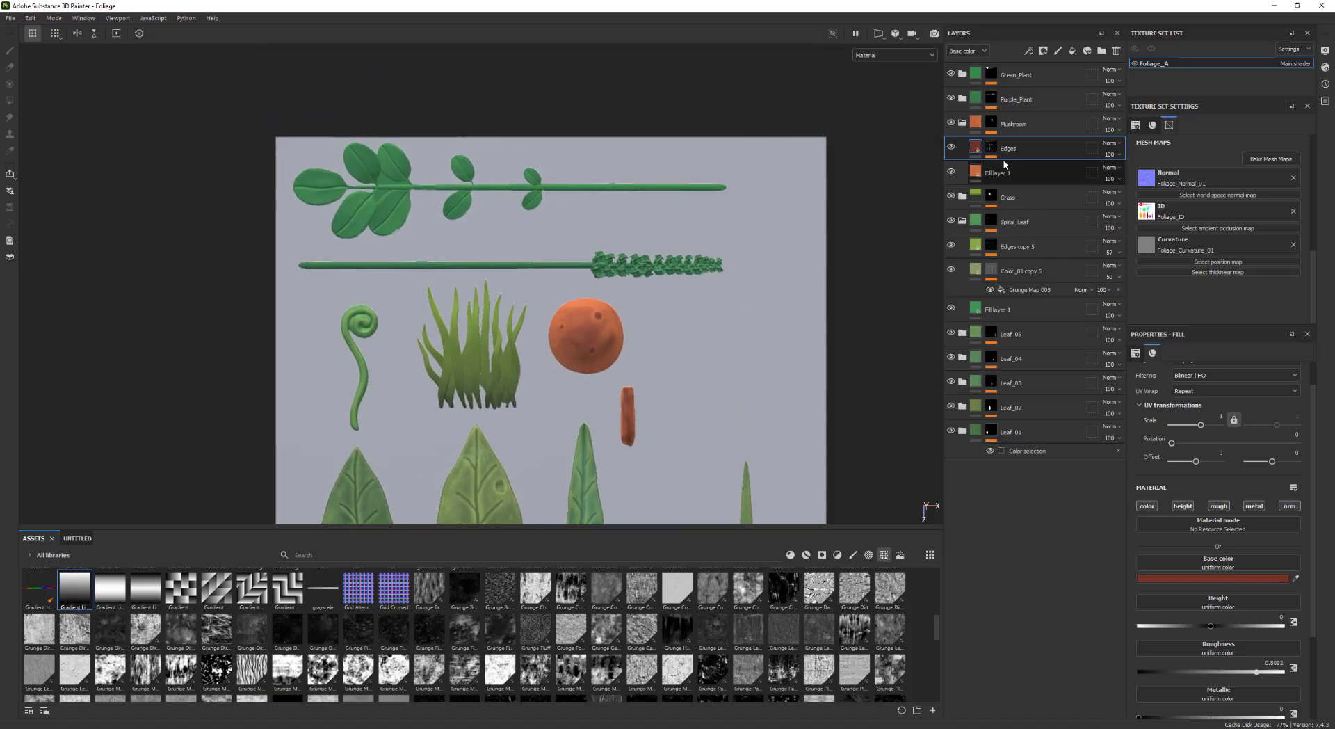
Collapse the Mushroom folder, open the Purple_Plant folder, duplicate its Fill layer 1 and rename the copy Purple
click(963, 124)
alt+middle_drag(757, 201, 772, 217)
scroll(786, 216, up, 1)
click(962, 99)
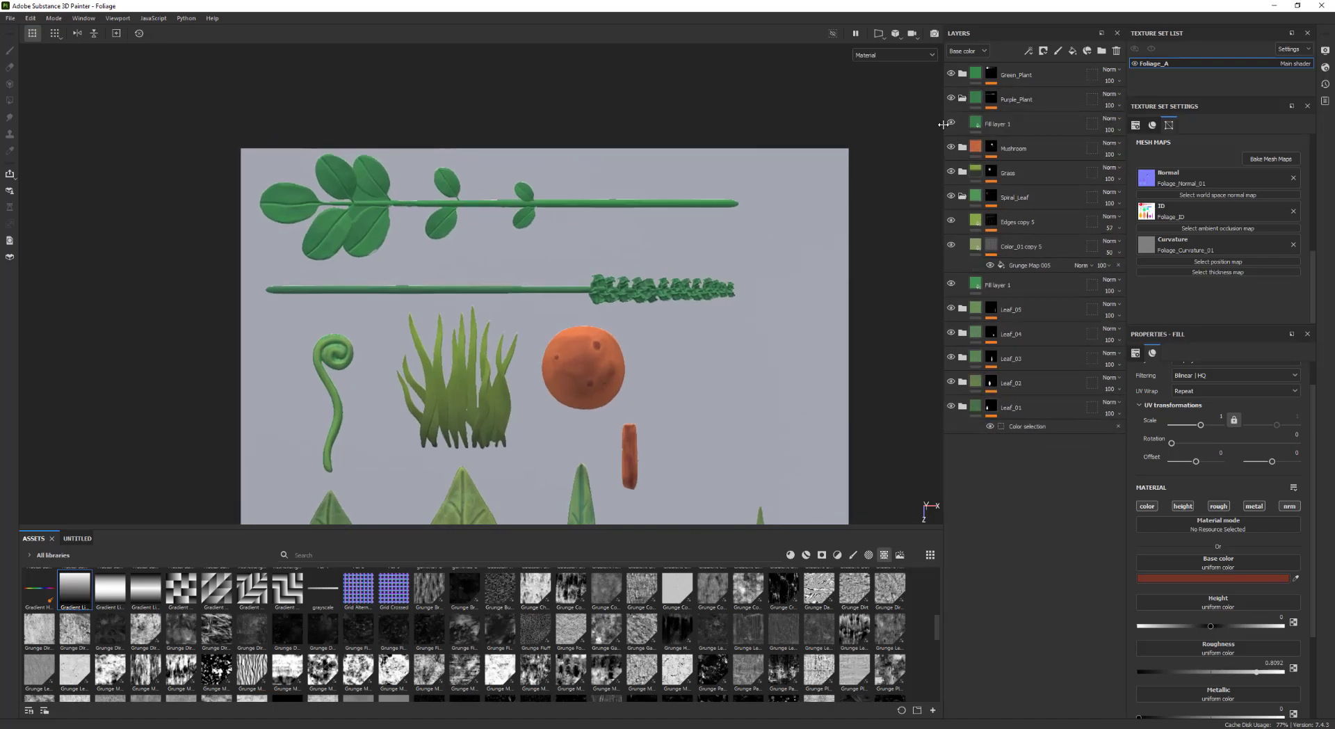
scroll(932, 125, up, 1)
click(1018, 123)
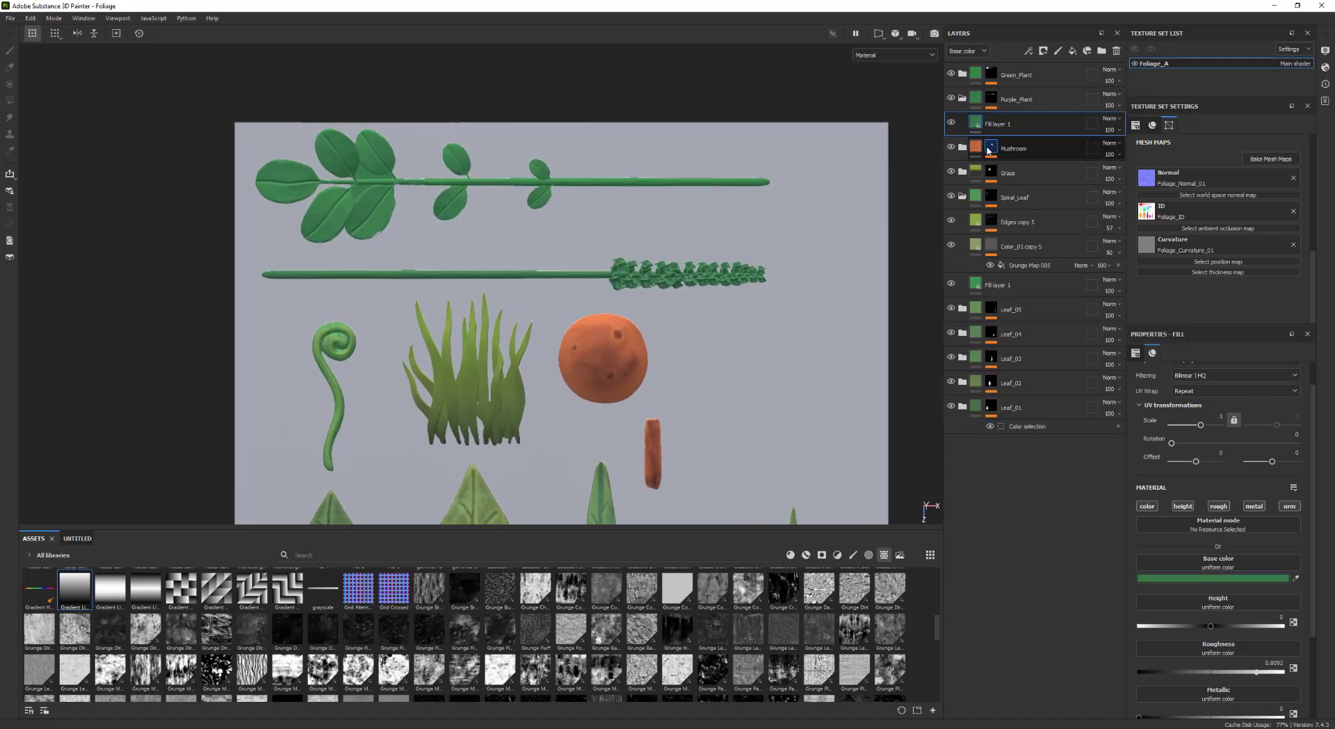
key(ctrl+d)
double_click(1018, 124)
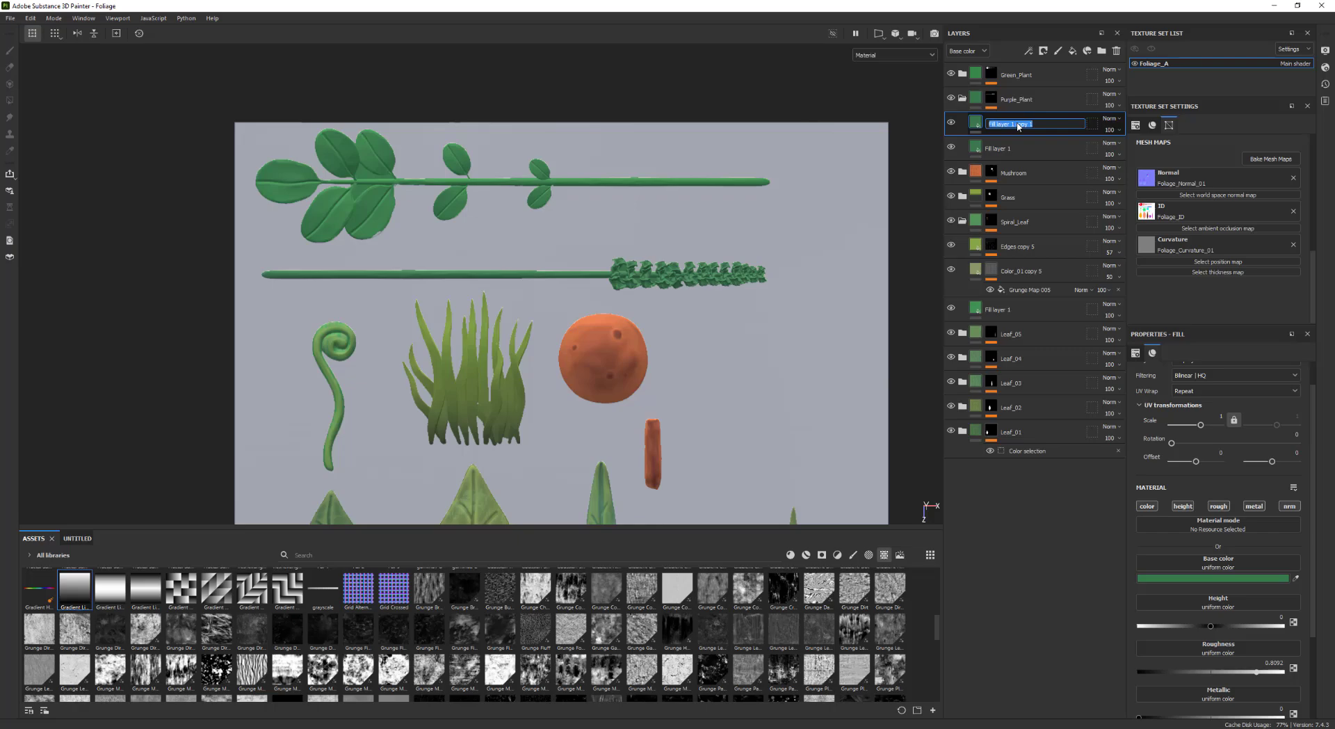
text(Purple)
key(Return)
Add a black mask to the Purple layer and set its base color to a blue-purple
scroll(799, 269, up, 3)
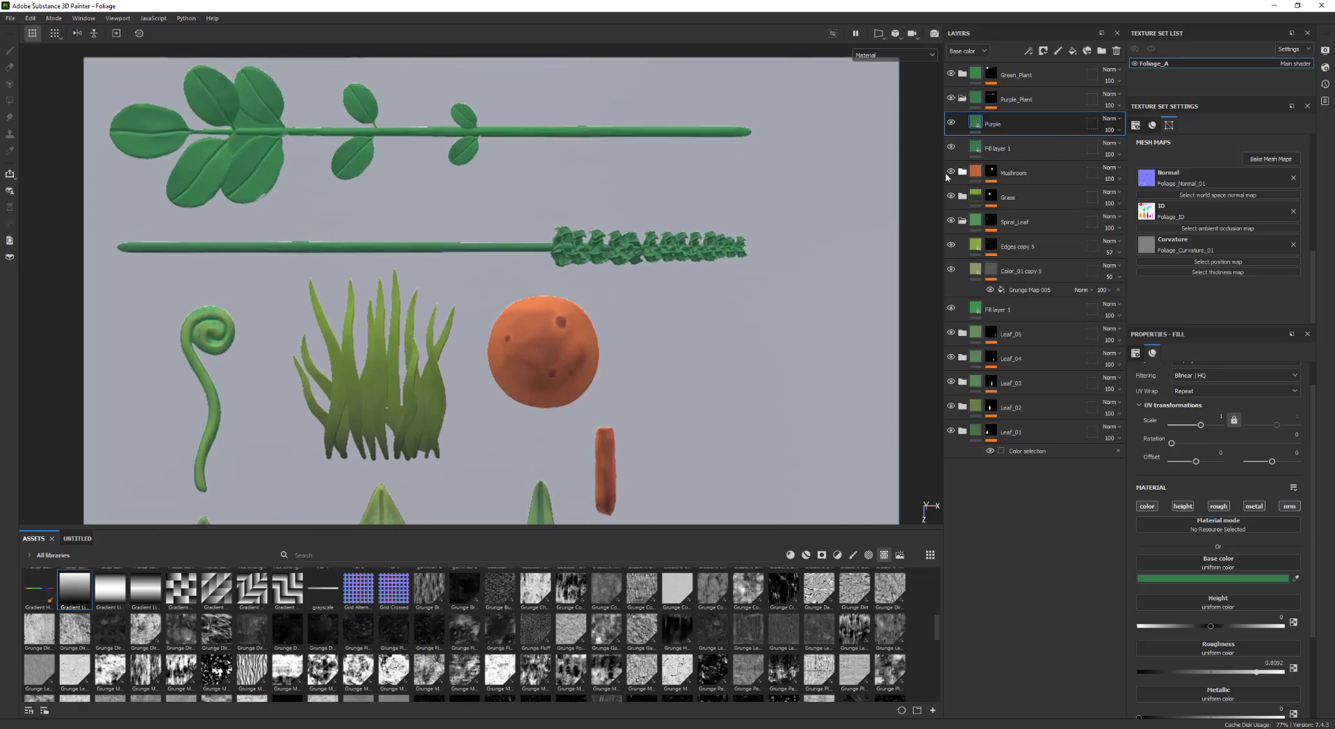
scroll(891, 201, up, 1)
right_click(1003, 121)
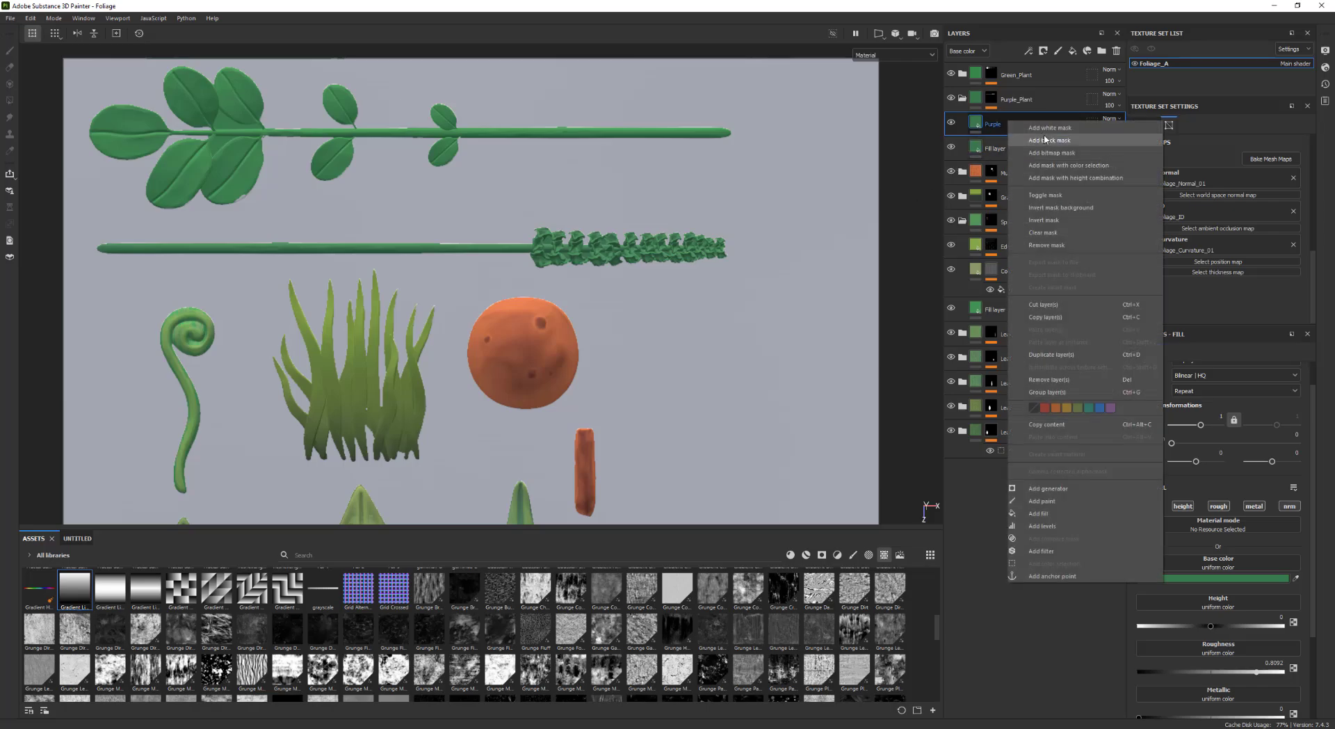
click(1056, 144)
scroll(813, 202, up, 1)
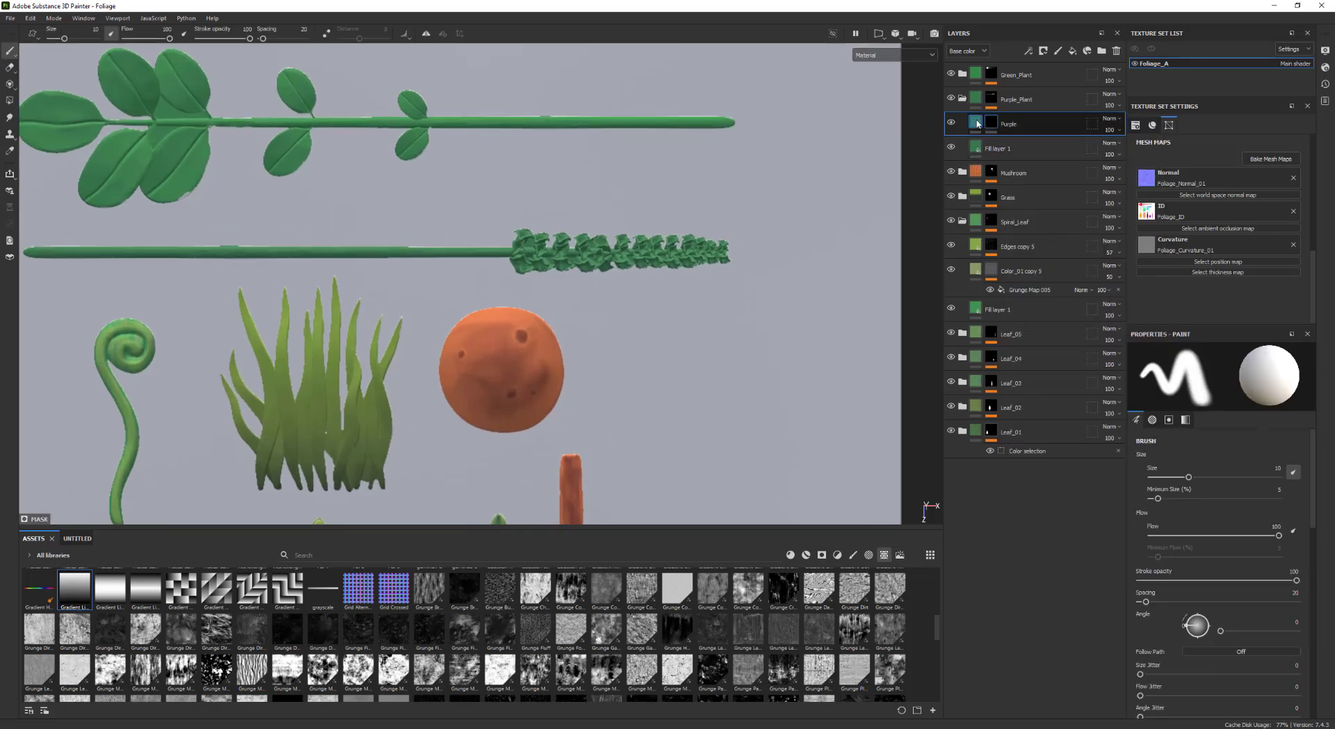
click(976, 123)
click(1295, 579)
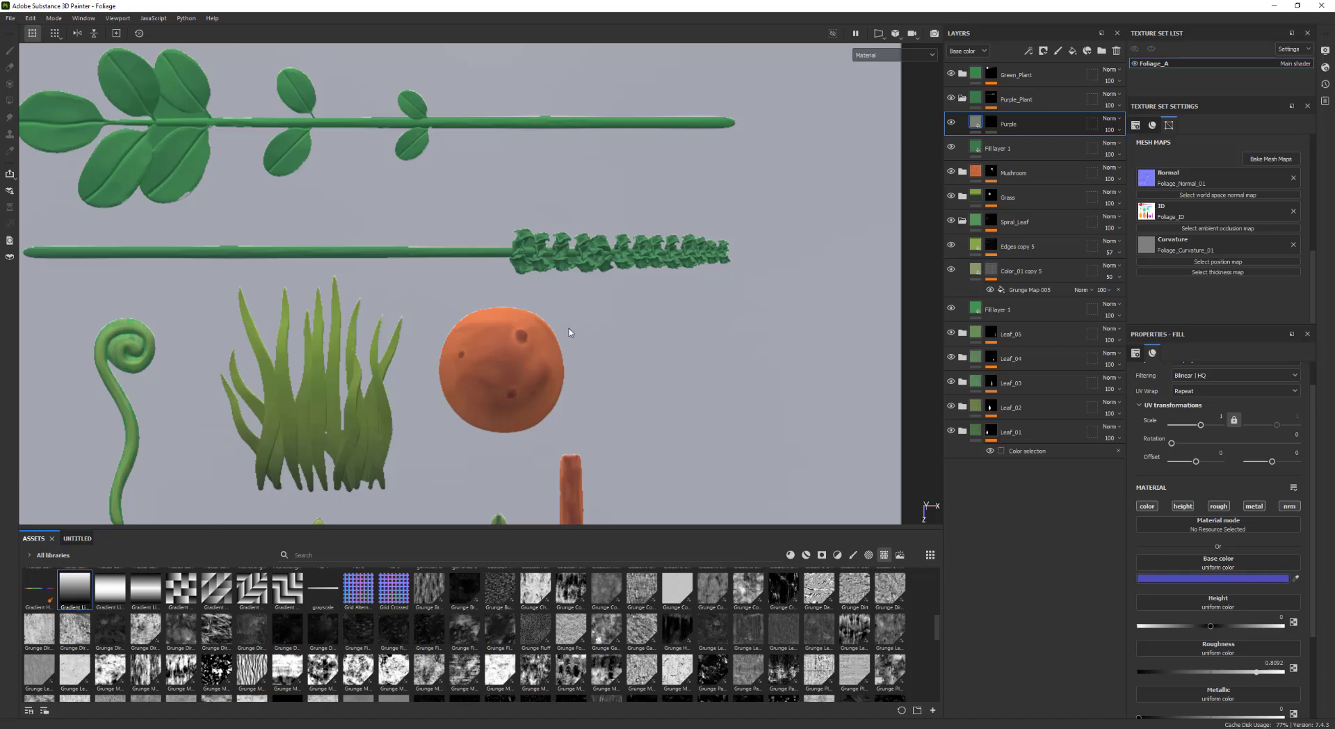
Paint the Purple layer's mask over the flower spike of the purple plant
scroll(654, 276, up, 1)
click(991, 122)
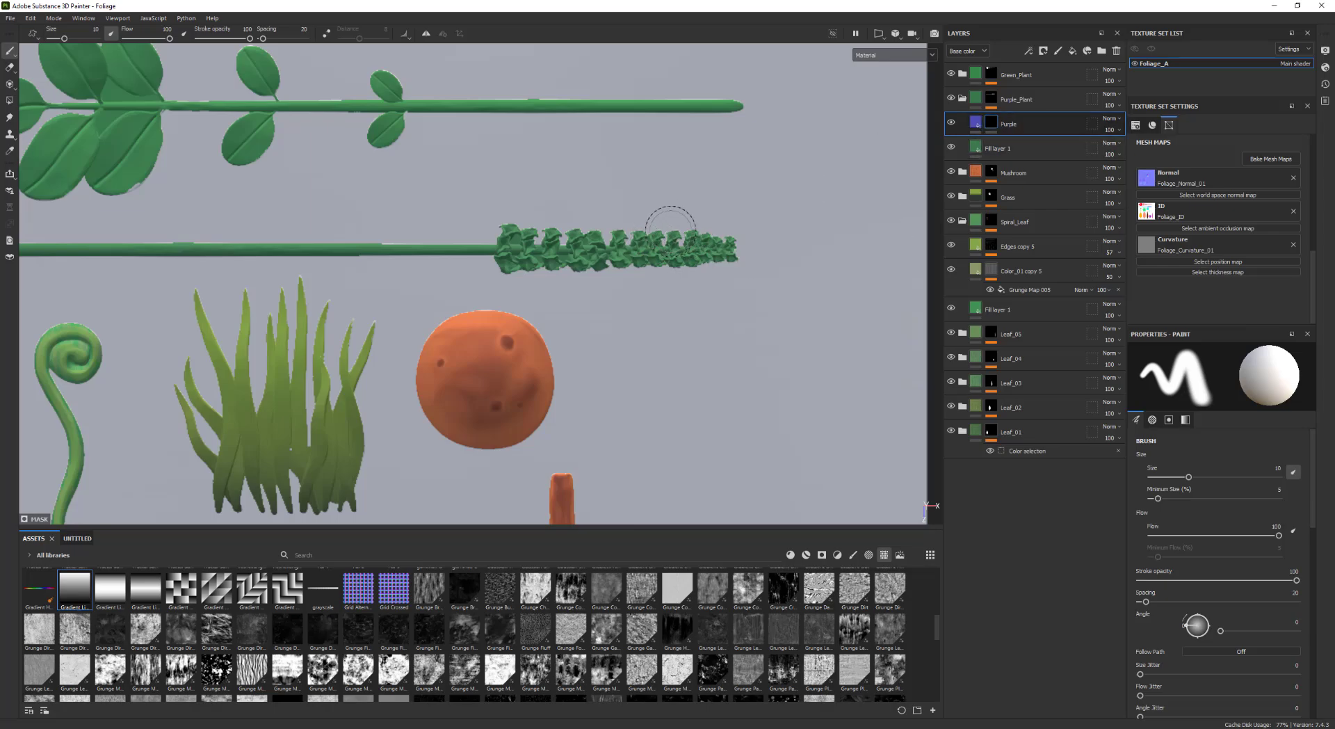
ctrl+right_drag(653, 247, 630, 247)
mouse_move(602, 240)
mouse_down()
mouse_move(703, 233)
mouse_move(754, 252)
mouse_move(504, 269)
mouse_move(500, 226)
mouse_move(524, 214)
mouse_move(584, 226)
mouse_move(550, 242)
mouse_move(526, 233)
mouse_move(507, 267)
mouse_move(602, 223)
mouse_move(716, 249)
mouse_up()
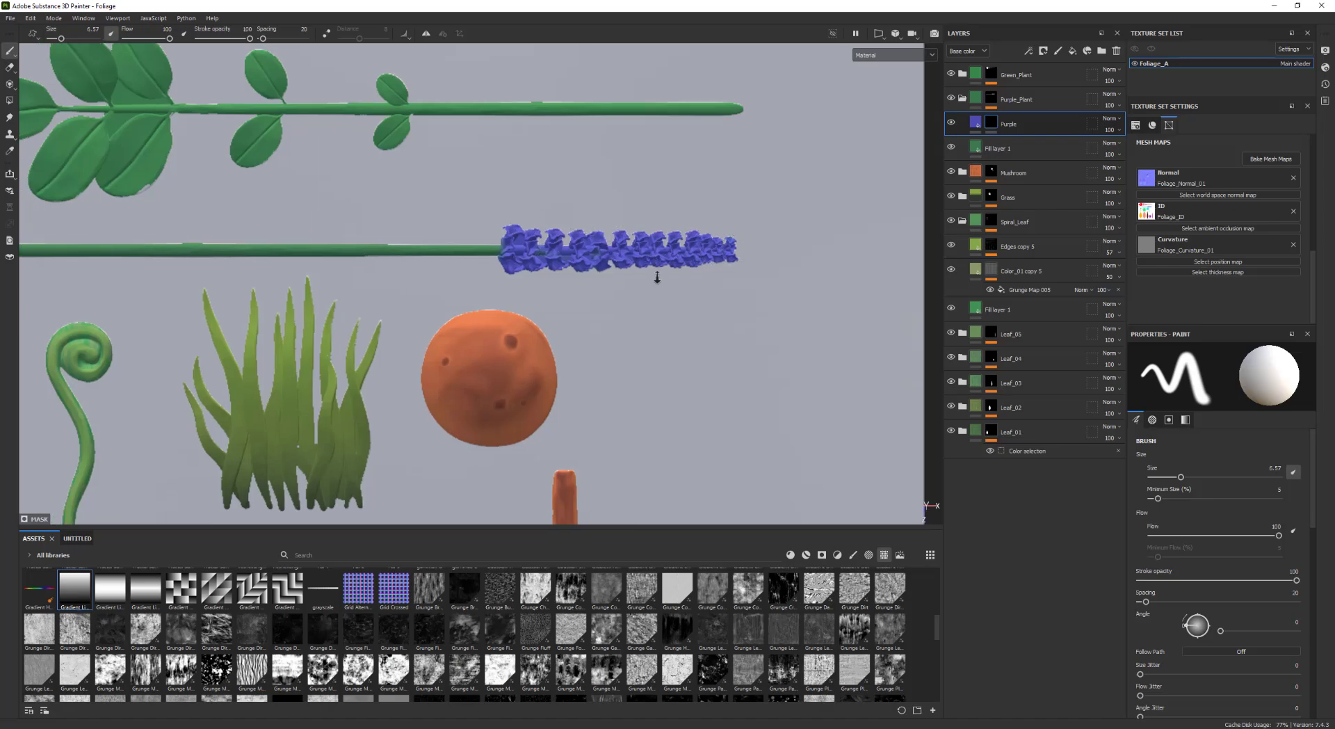
scroll(653, 271, down, 3)
alt+right_drag(607, 258, 473, 273)
alt+middle_drag(473, 273, 584, 293)
alt+right_drag(588, 294, 696, 295)
Change the Purple_Plant folder's Fill layer 1 base color to a lighter, yellower green
click(1000, 152)
click(1212, 578)
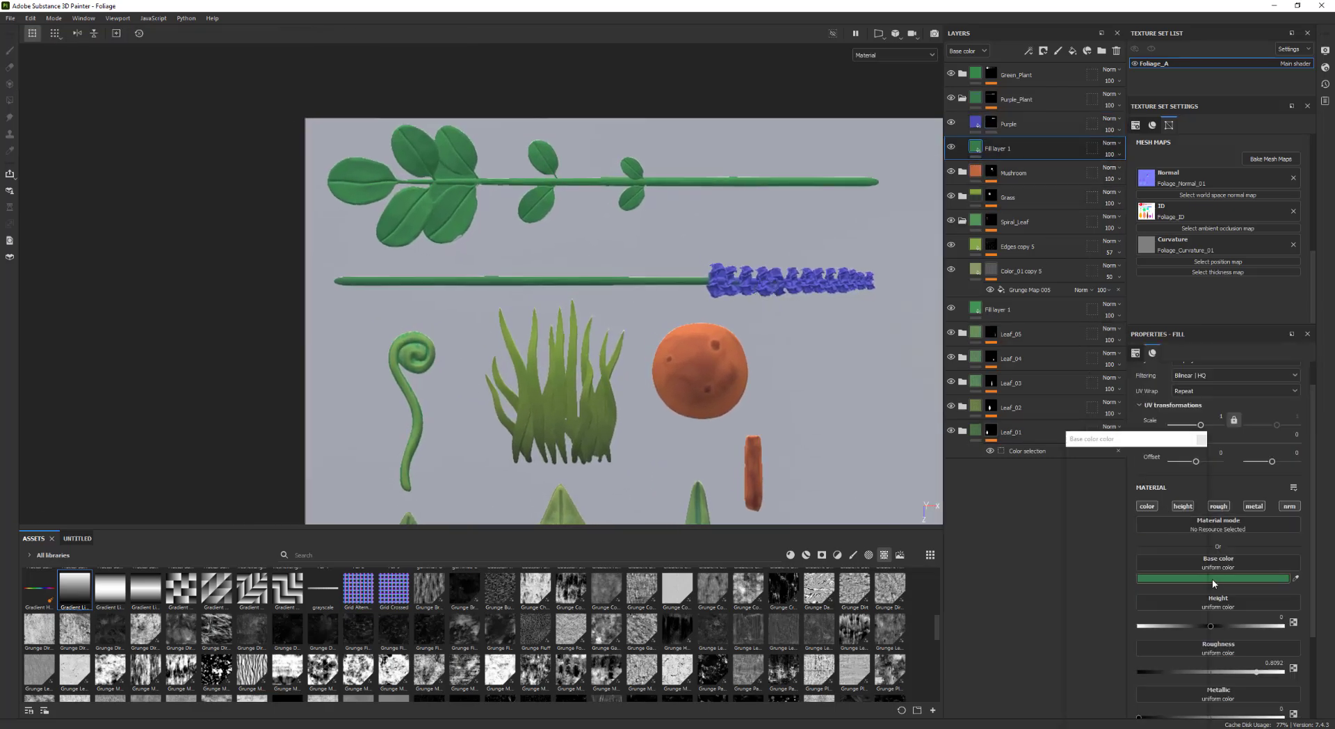
drag(1127, 501, 1123, 500)
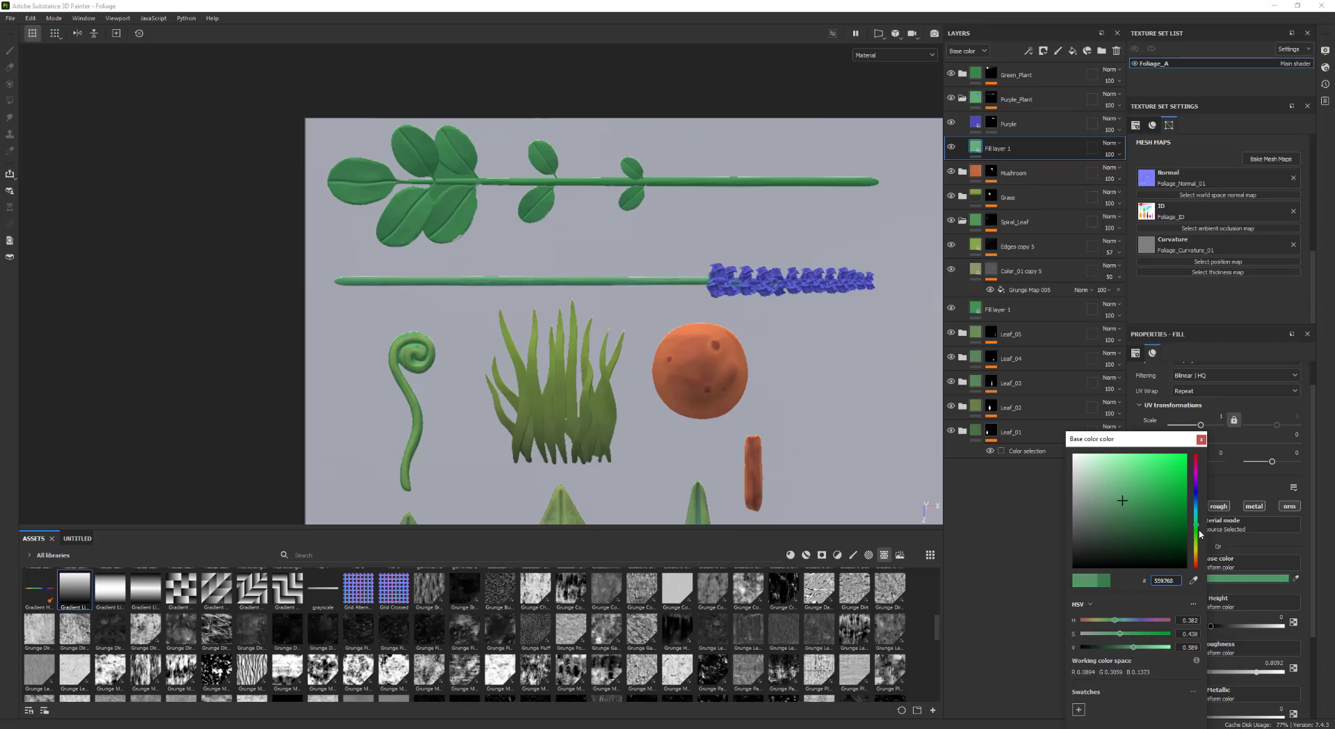
drag(1199, 533, 1198, 541)
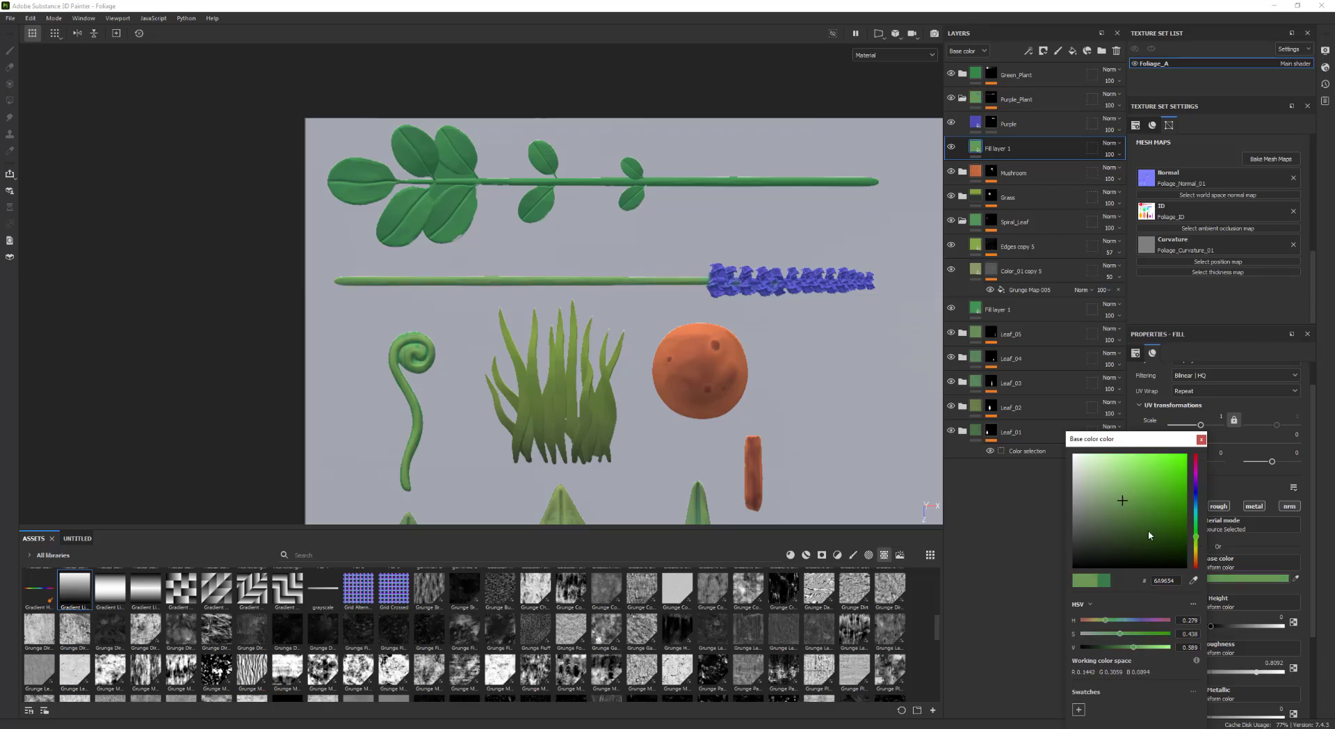
alt+right_drag(726, 432, 629, 418)
alt+middle_drag(776, 406, 748, 390)
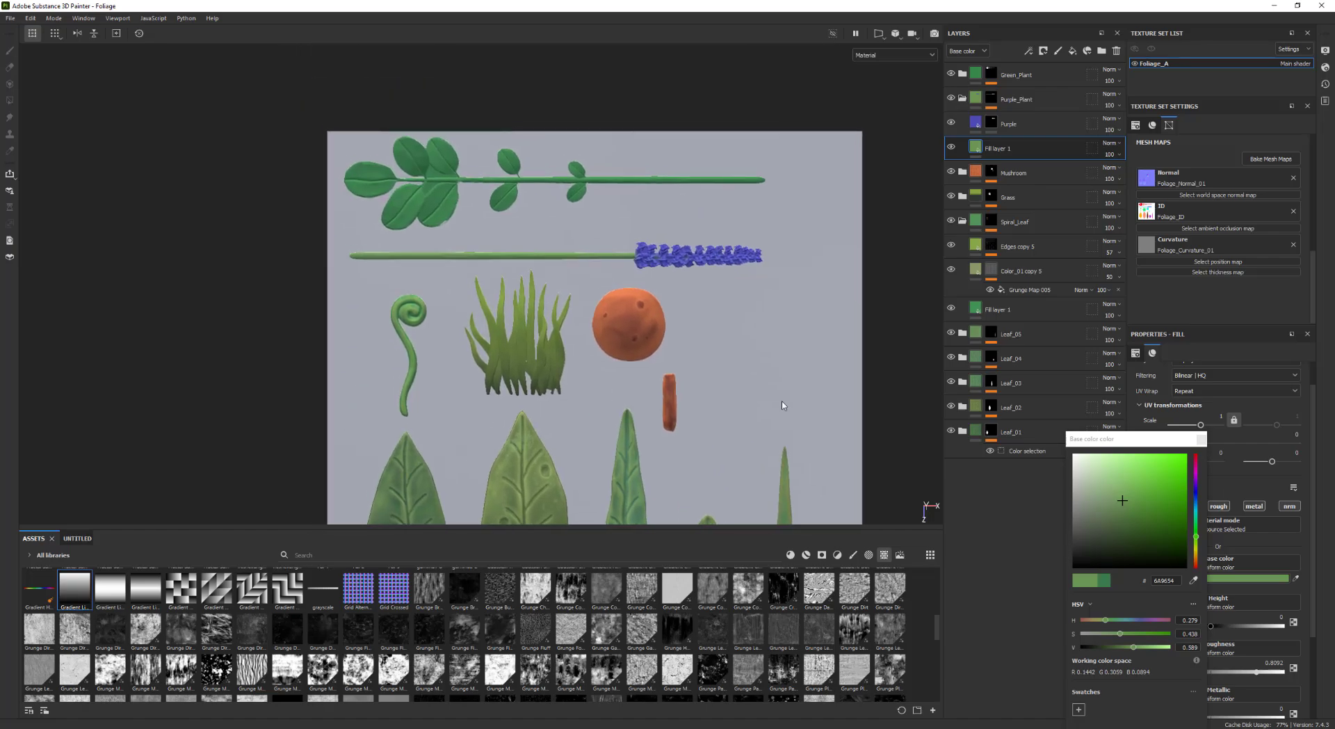
alt+right_drag(797, 406, 970, 417)
click(1202, 440)
Orbit and zoom the view to inspect the purple plant's flower spike
alt+middle_drag(747, 295, 698, 380)
alt+right_drag(723, 387, 1140, 456)
alt+middle_drag(707, 328, 789, 357)
alt+middle_drag(789, 277, 849, 280)
alt+right_drag(848, 280, 643, 265)
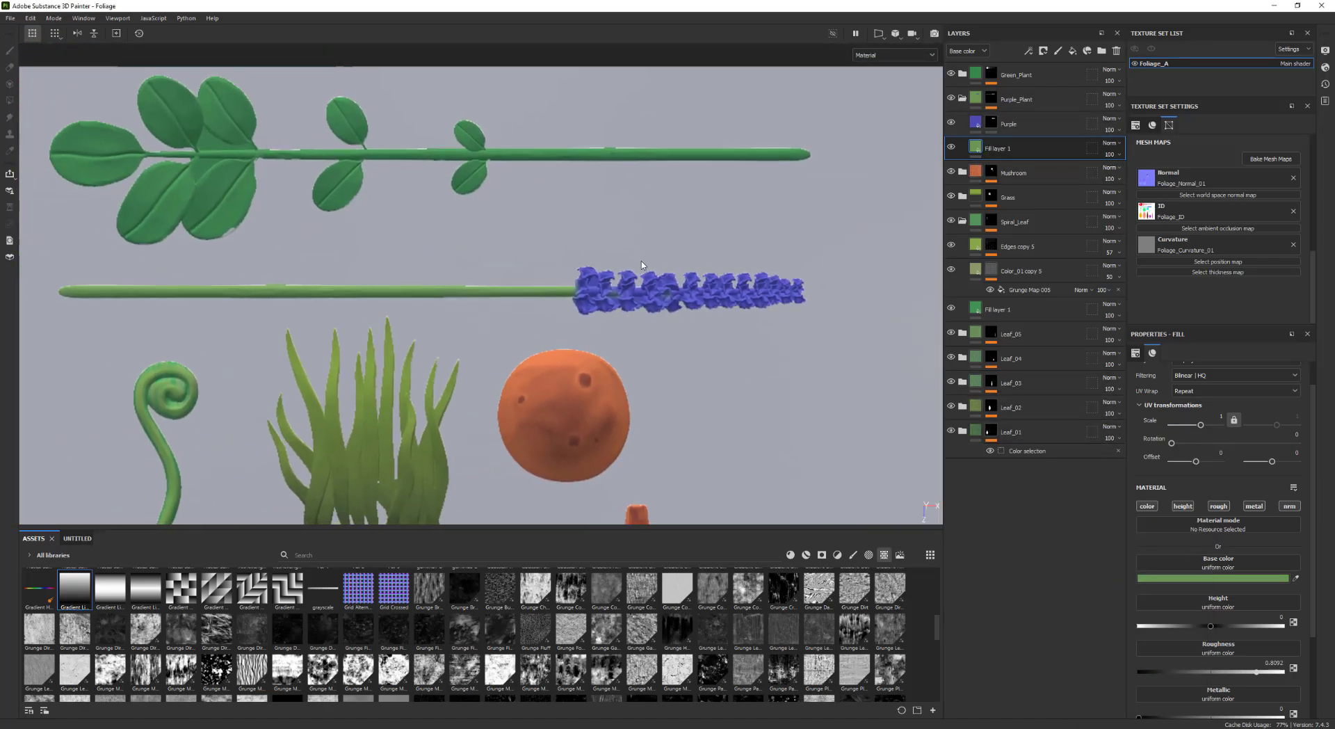
alt+middle_drag(691, 251, 604, 249)
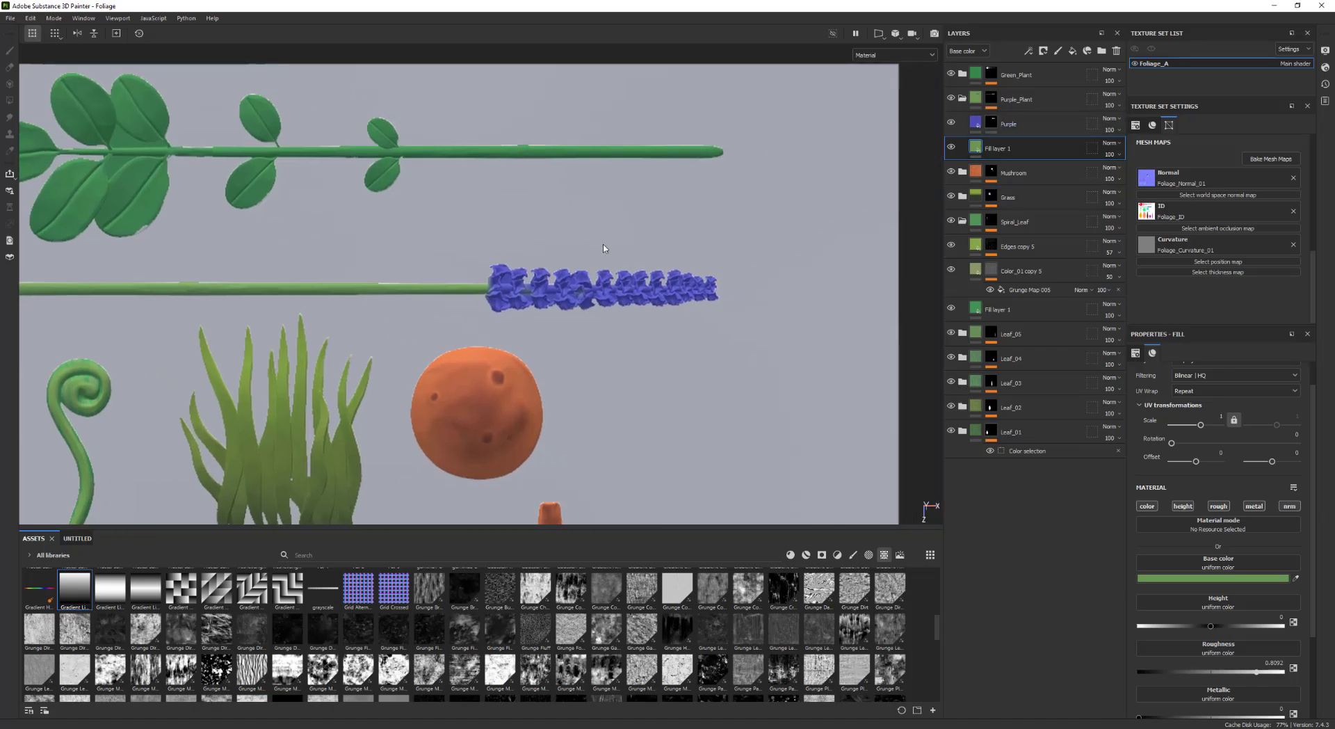
Duplicate the Purple layer and add a Curvature generator to the copy's mask
click(1033, 129)
key(ctrl+d)
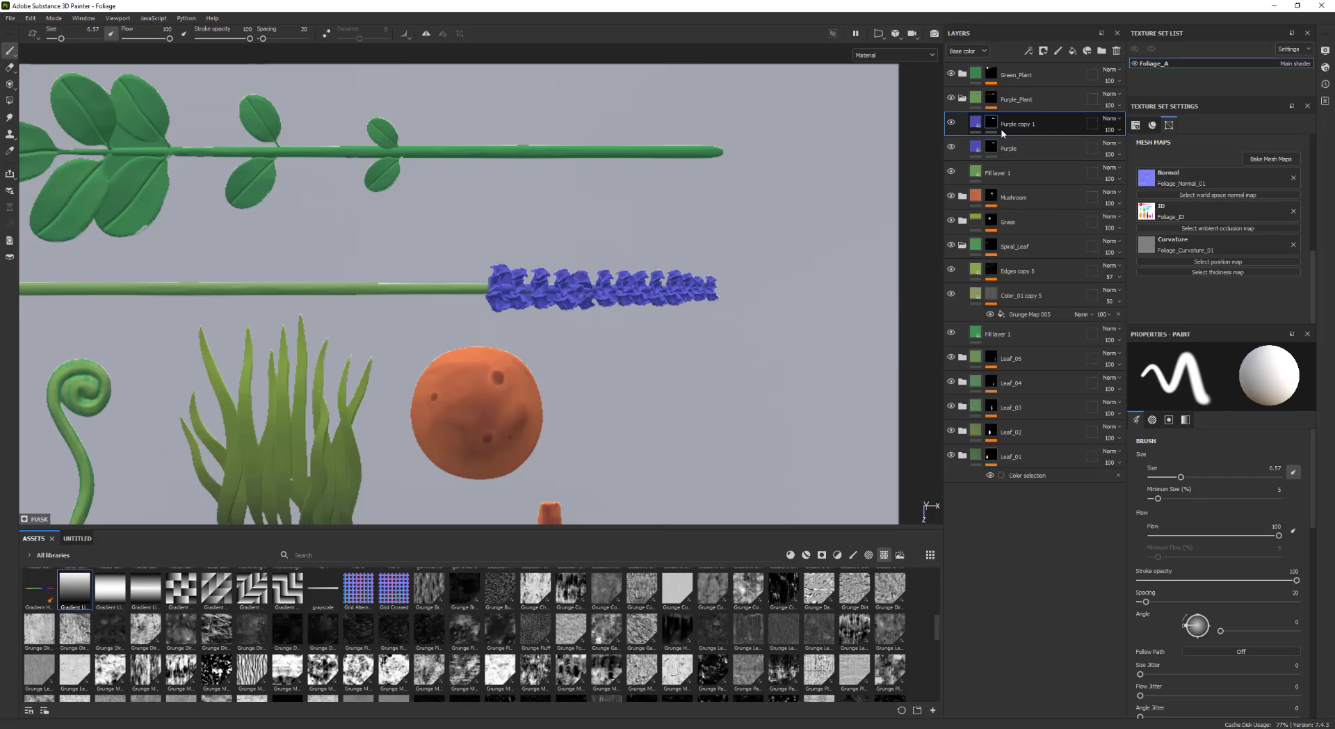
right_click(995, 126)
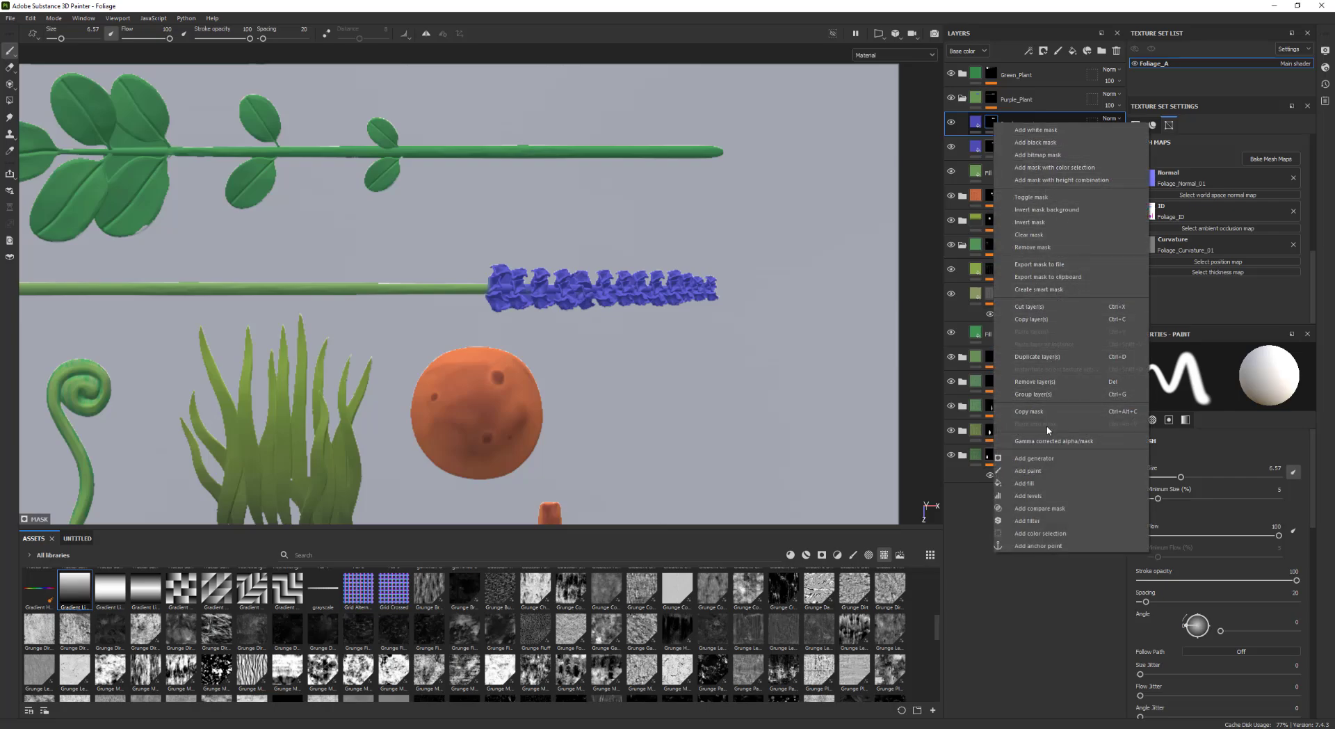
click(1034, 458)
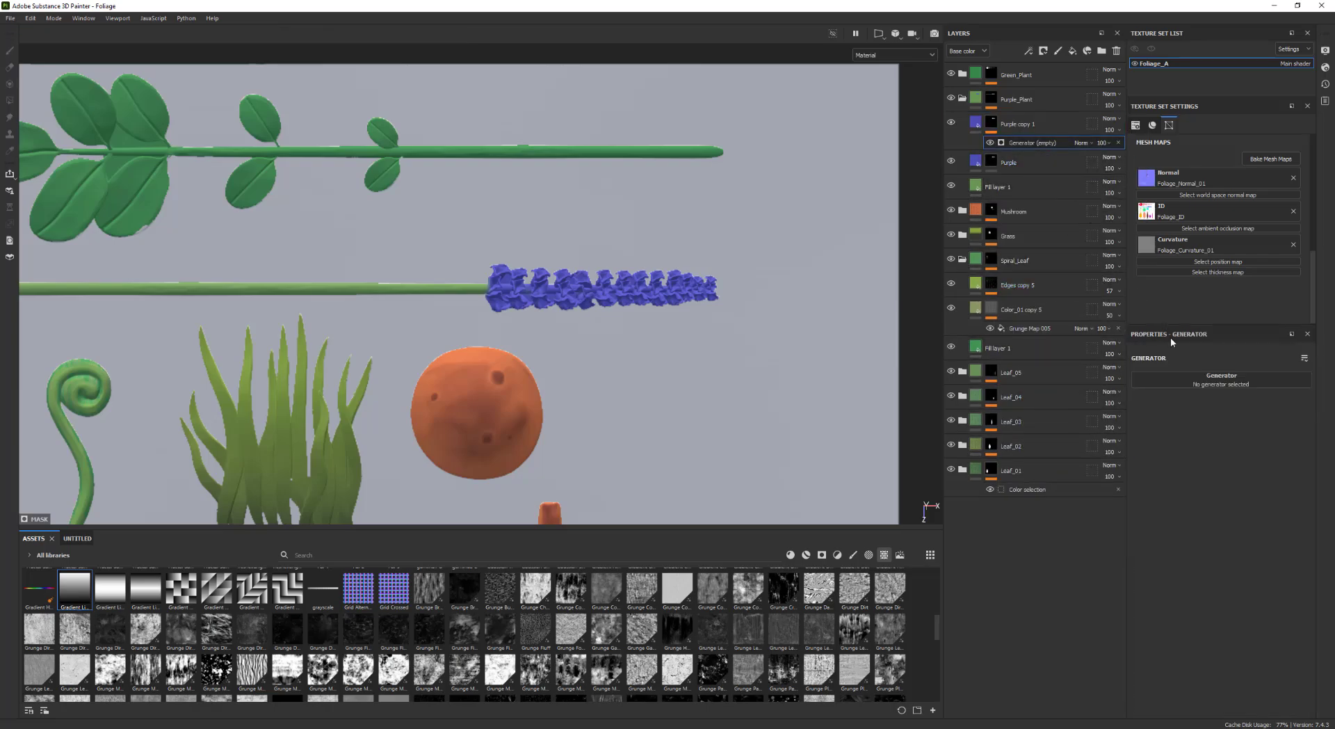
click(1196, 381)
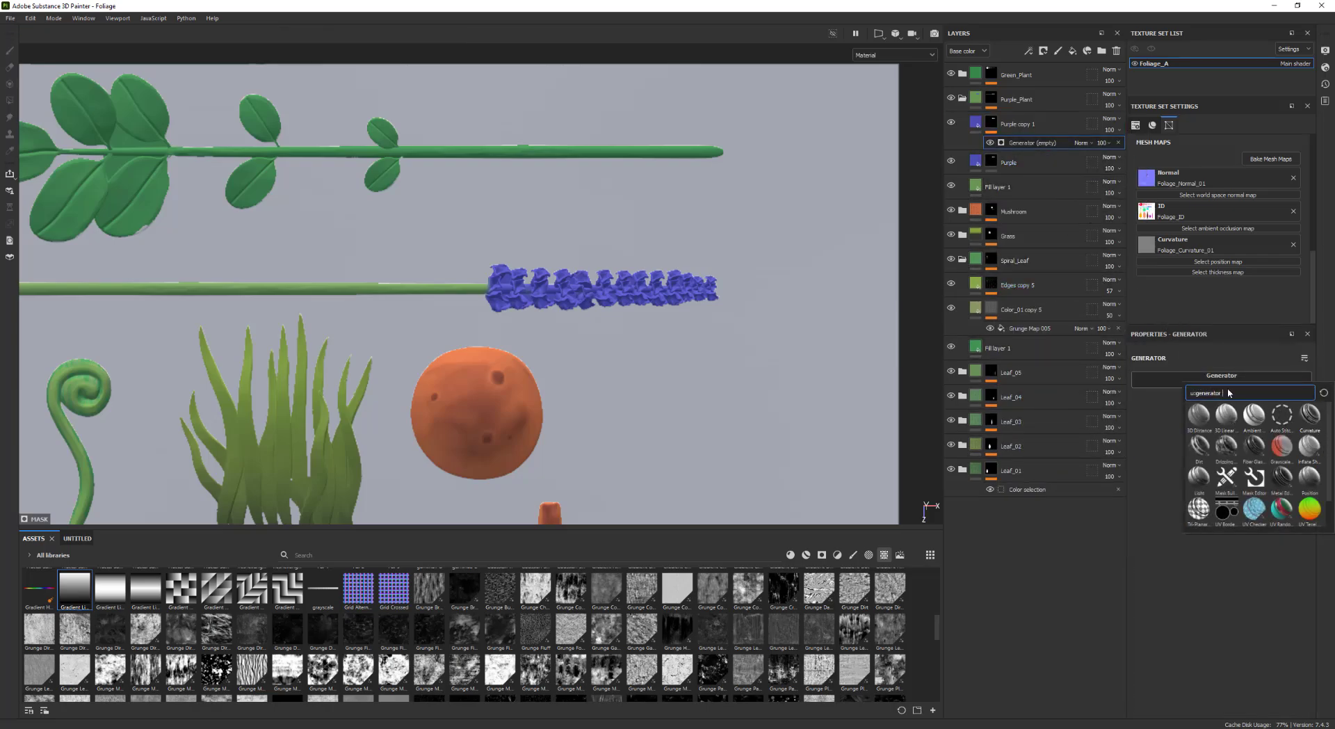
click(1309, 414)
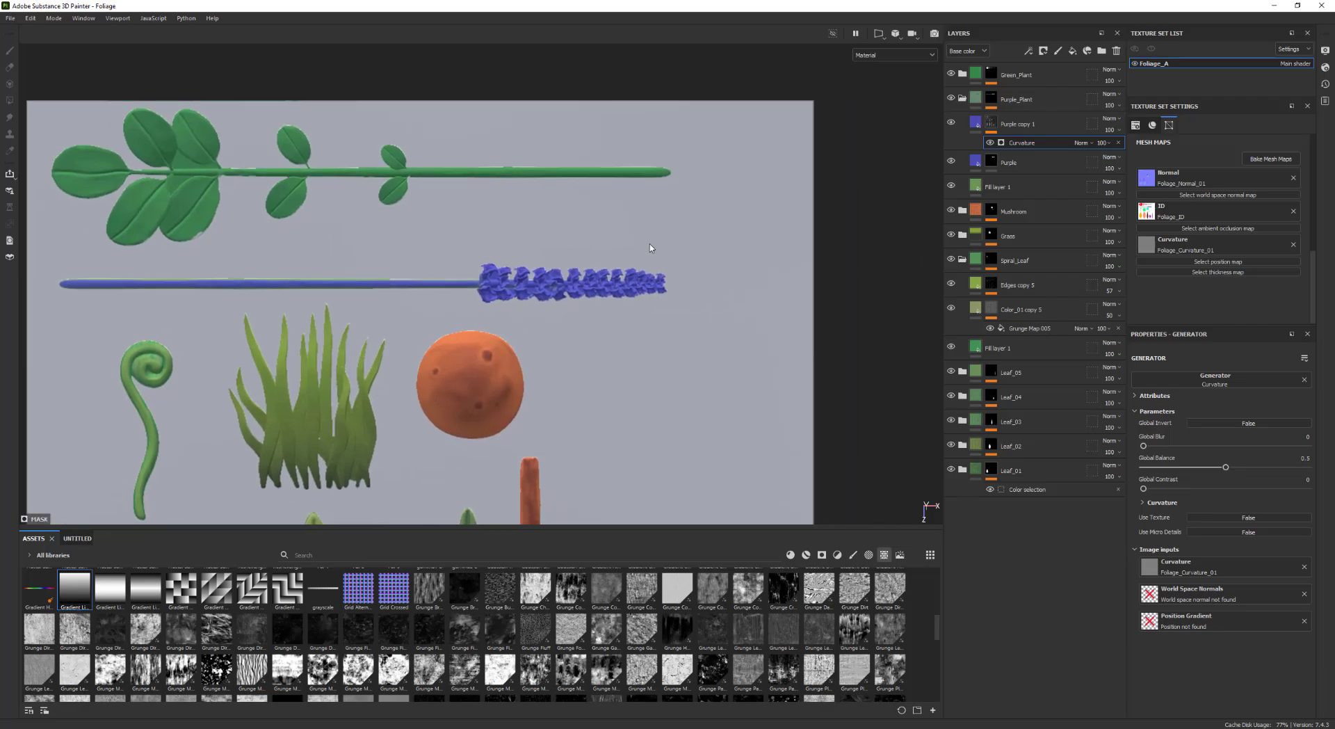
Set the Purple copy 1 layer's base color to a lighter violet
click(1016, 124)
click(1211, 576)
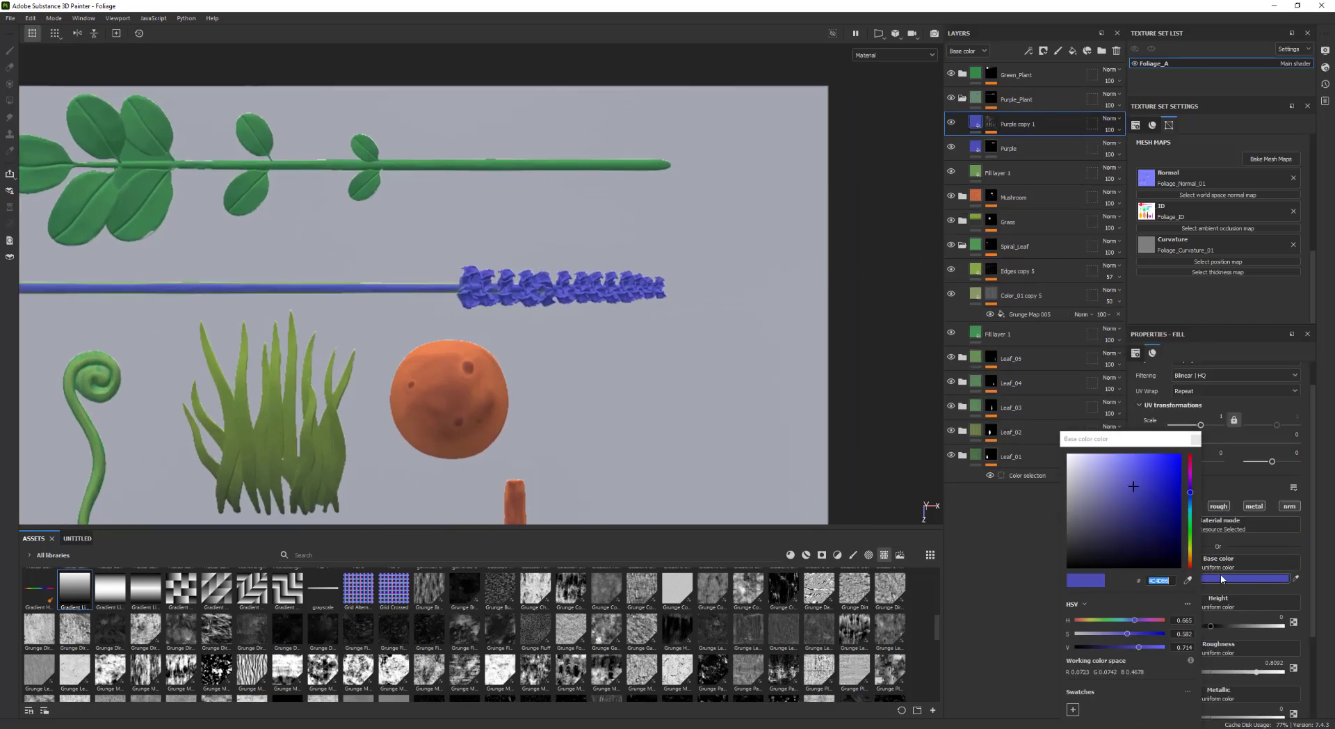
click(1152, 477)
drag(1151, 478, 1155, 472)
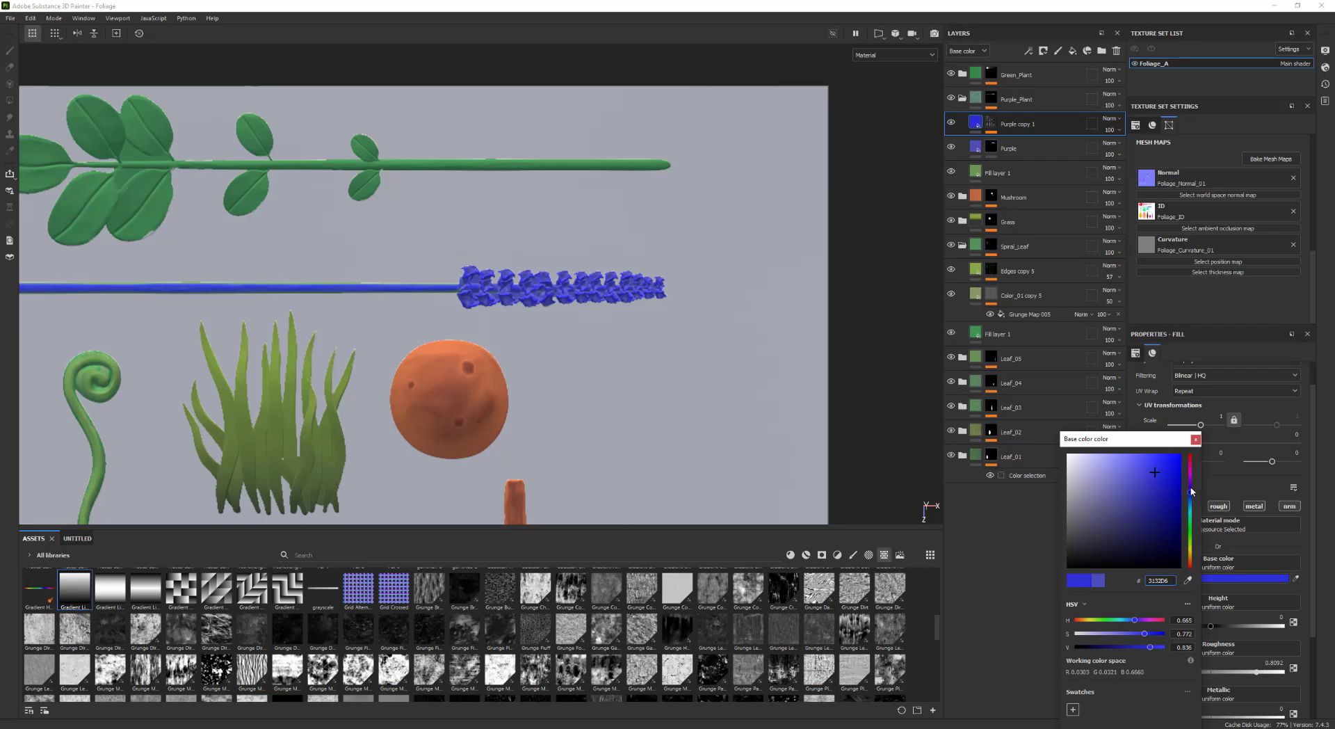
click(1191, 489)
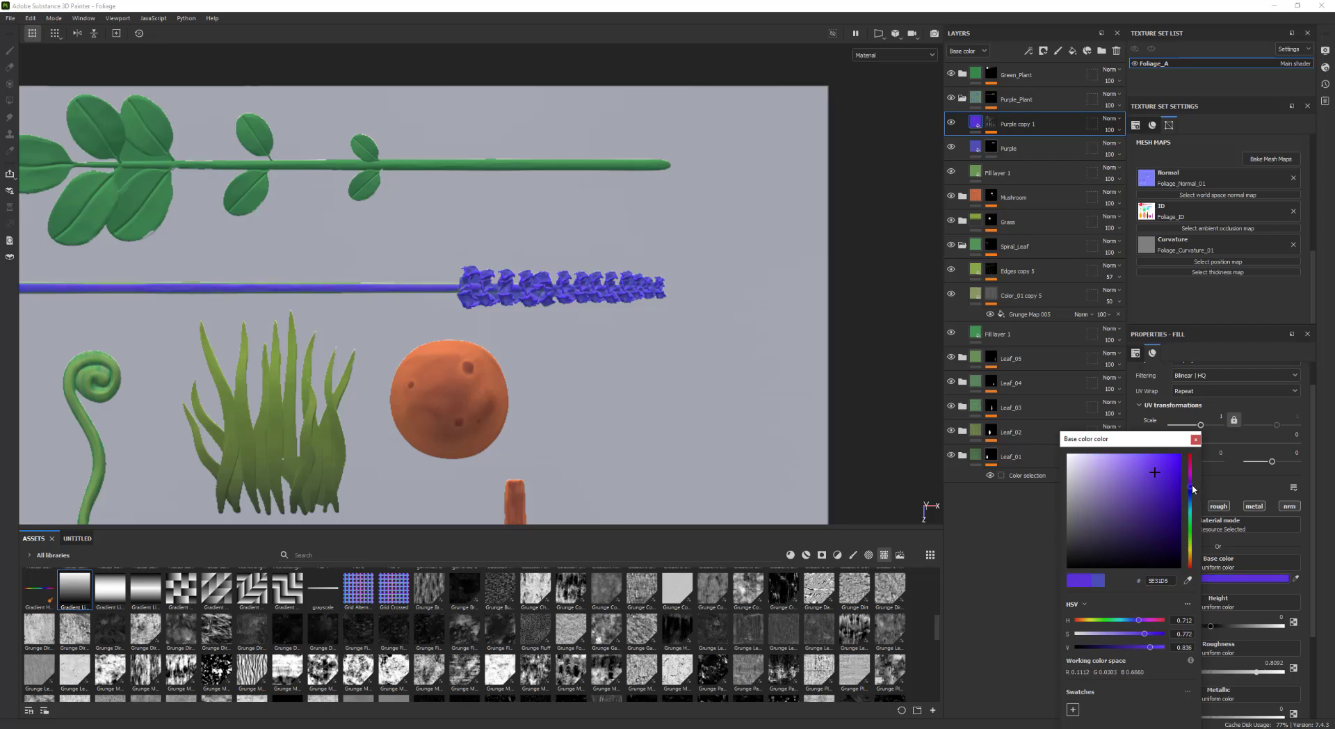
click(1195, 440)
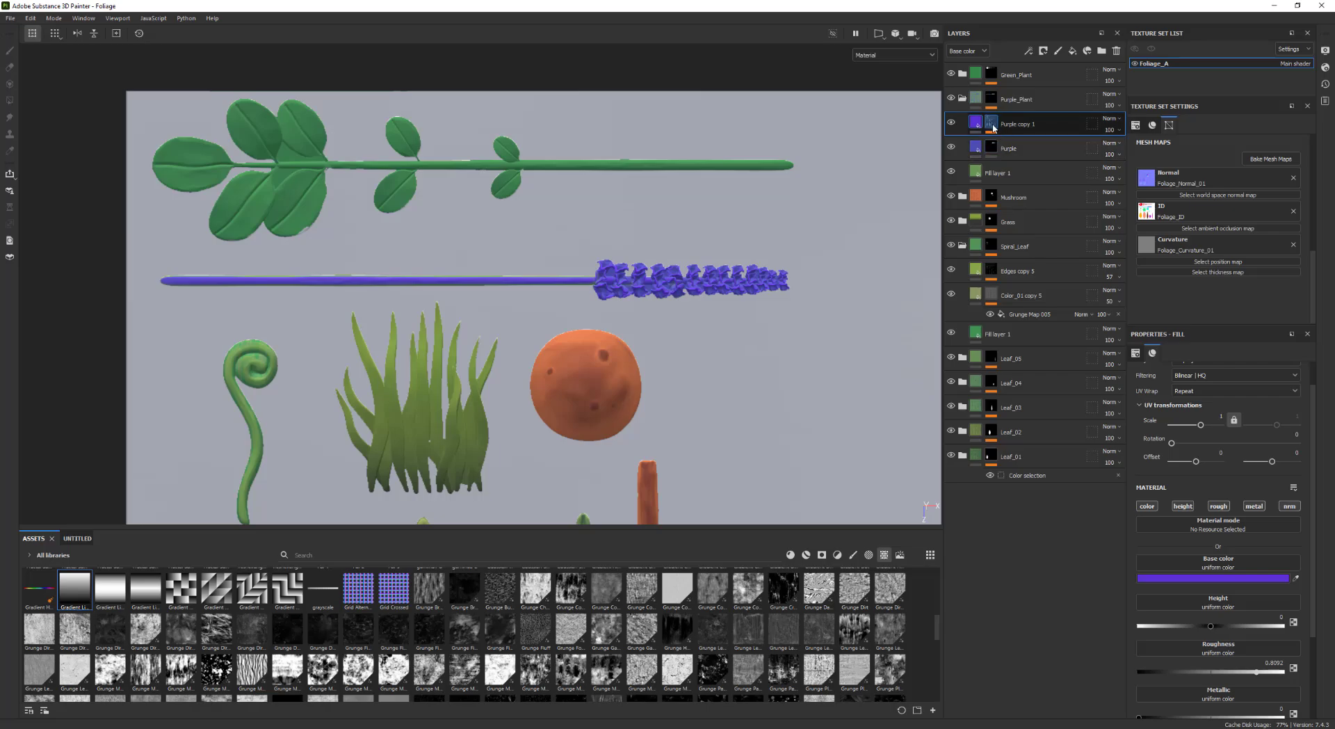
Add a paint effect to the Purple copy 1 mask and paint black over the purple plant's stem
alt+middle_drag(907, 170, 998, 156)
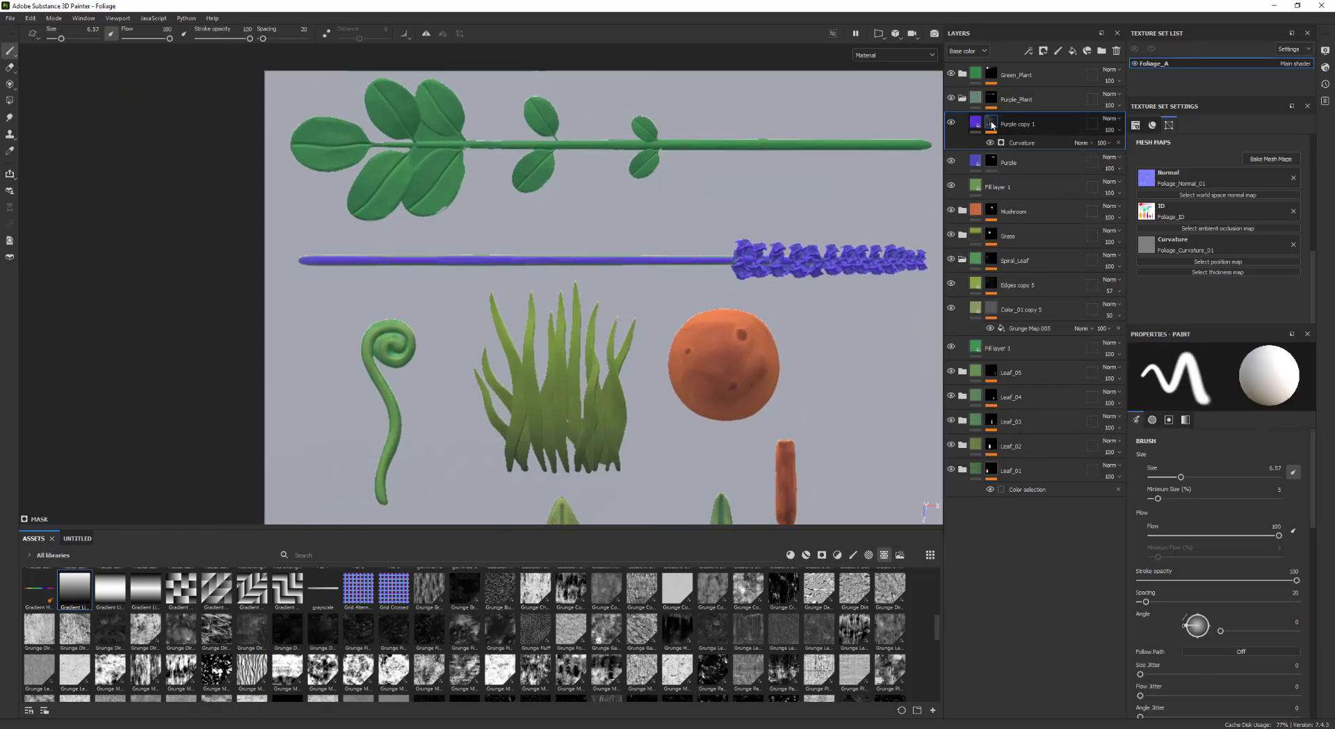
right_click(995, 126)
click(1043, 469)
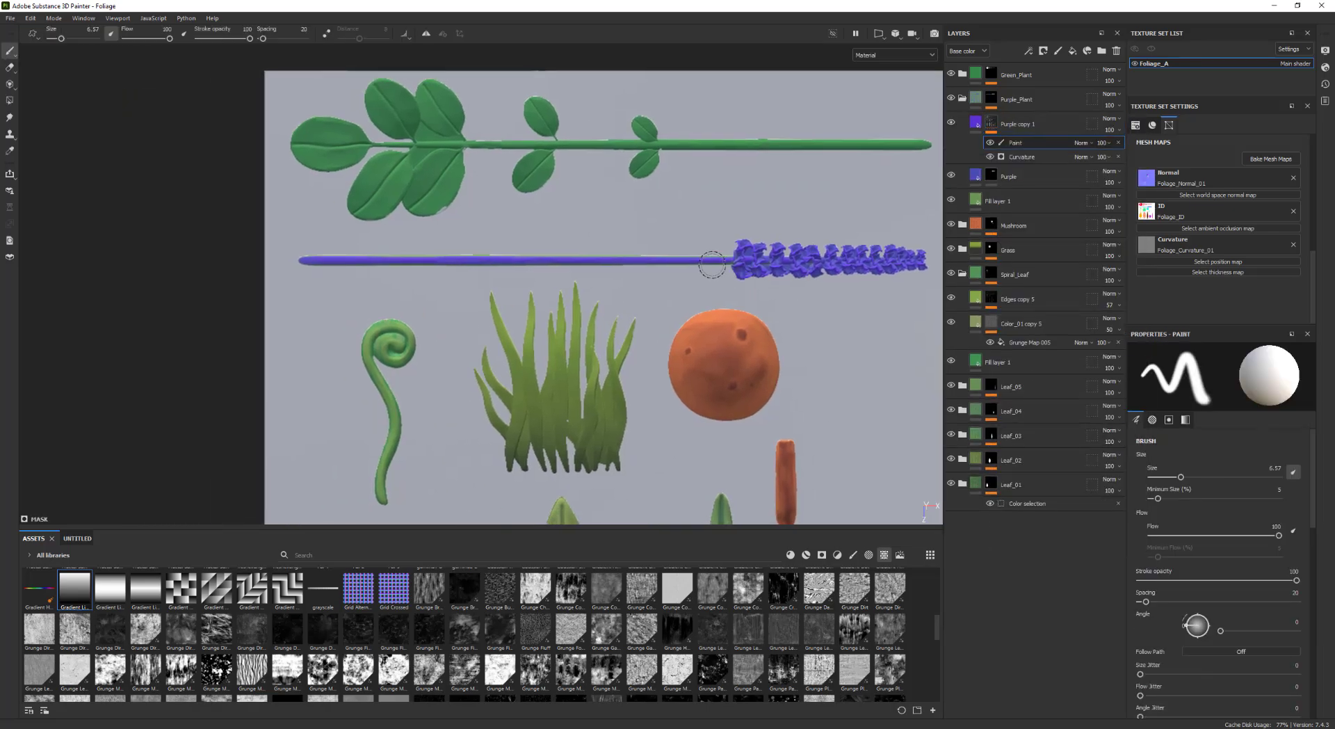
mouse_move(703, 273)
mouse_down()
mouse_move(721, 256)
mouse_move(288, 259)
mouse_up()
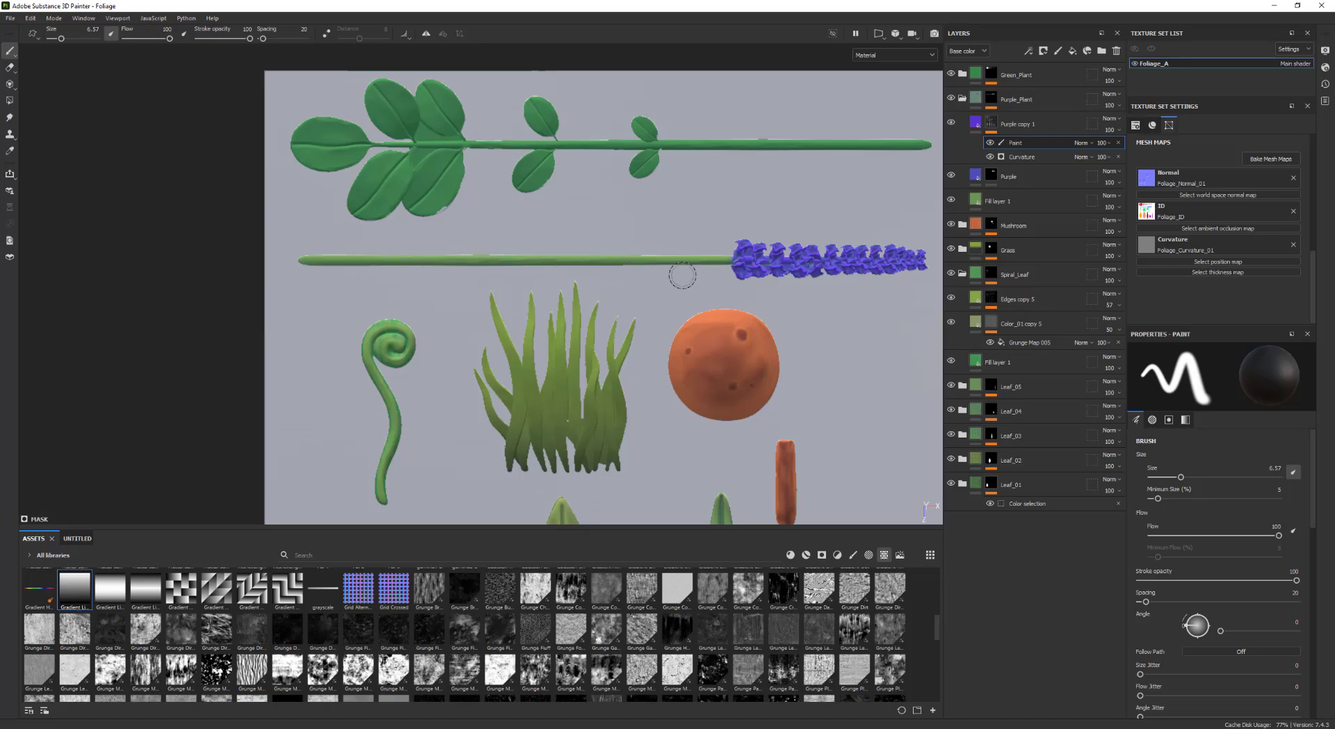
Adjust the Purple copy 1 layer's base color to a slightly deeper violet
alt+right_drag(779, 320, 850, 430)
alt+middle_drag(850, 430, 697, 230)
alt+right_drag(697, 231, 708, 164)
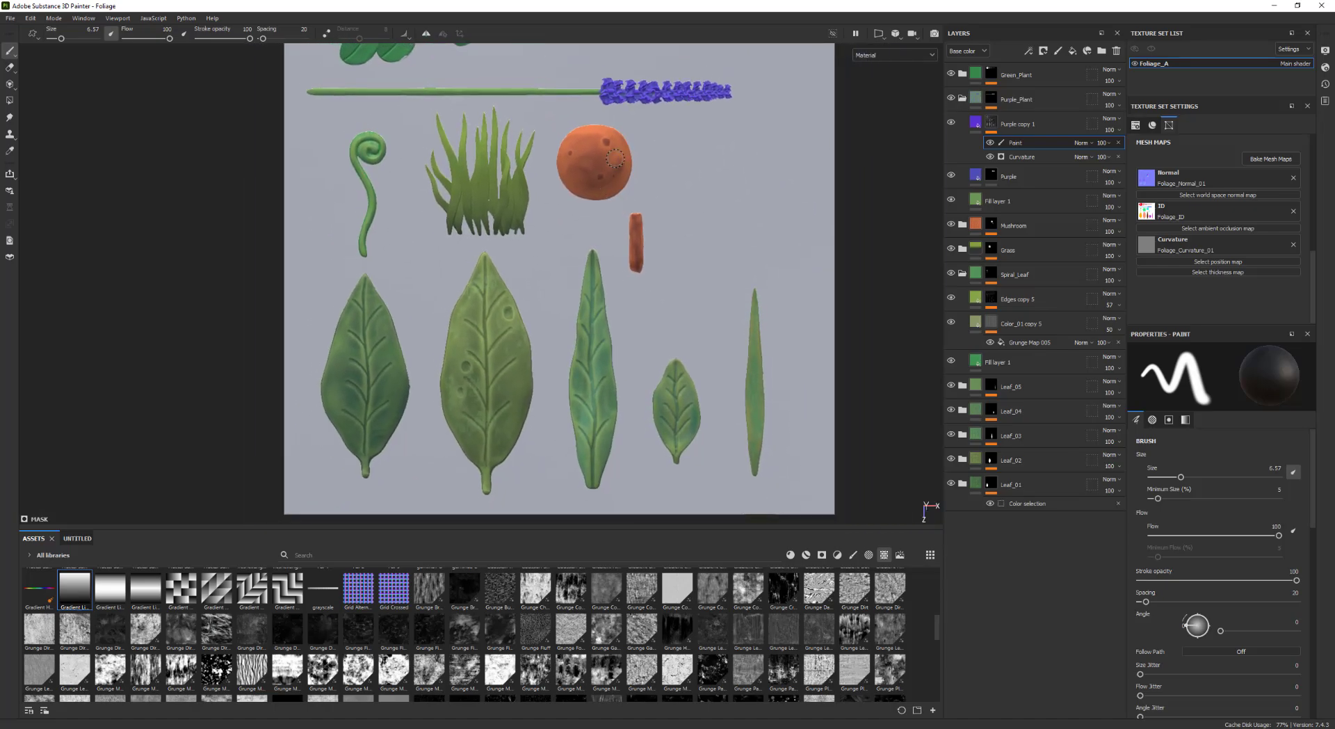
alt+middle_drag(708, 165, 694, 256)
alt+middle_drag(699, 309, 701, 293)
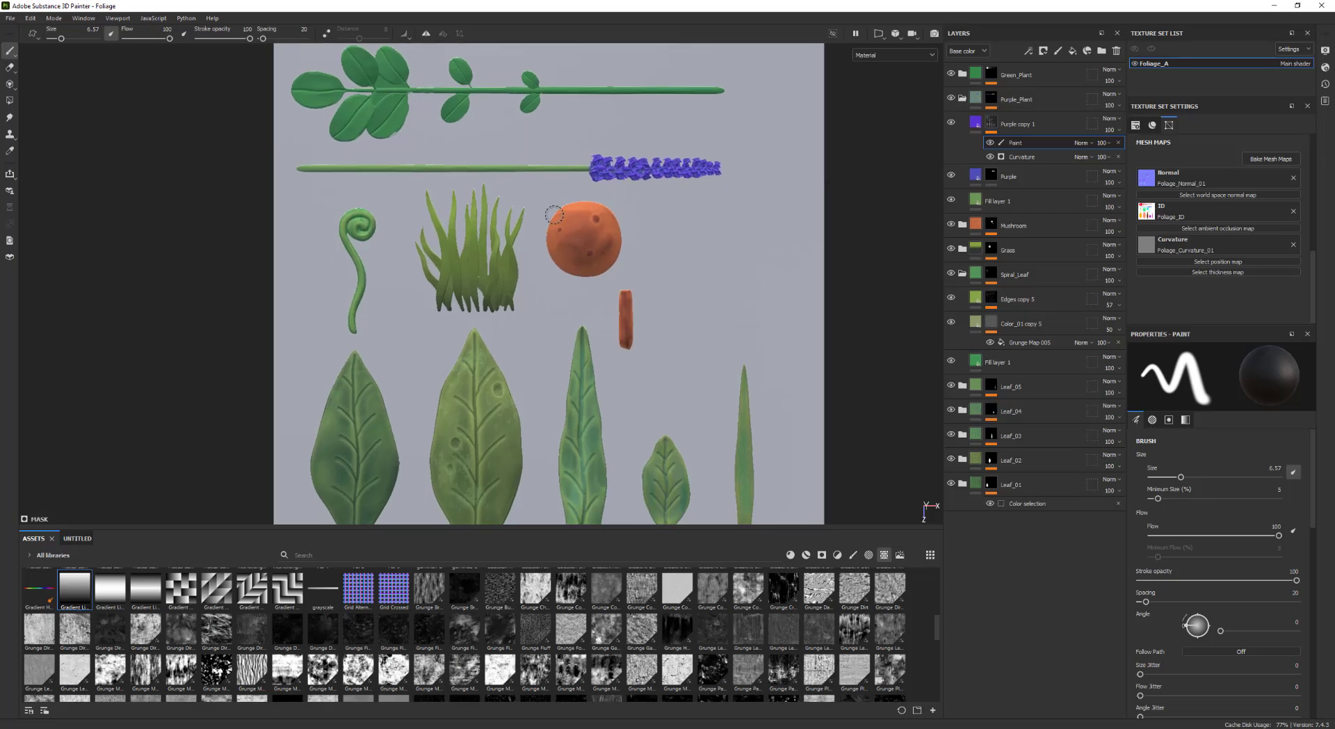
scroll(499, 306, up, 2)
scroll(574, 306, down, 4)
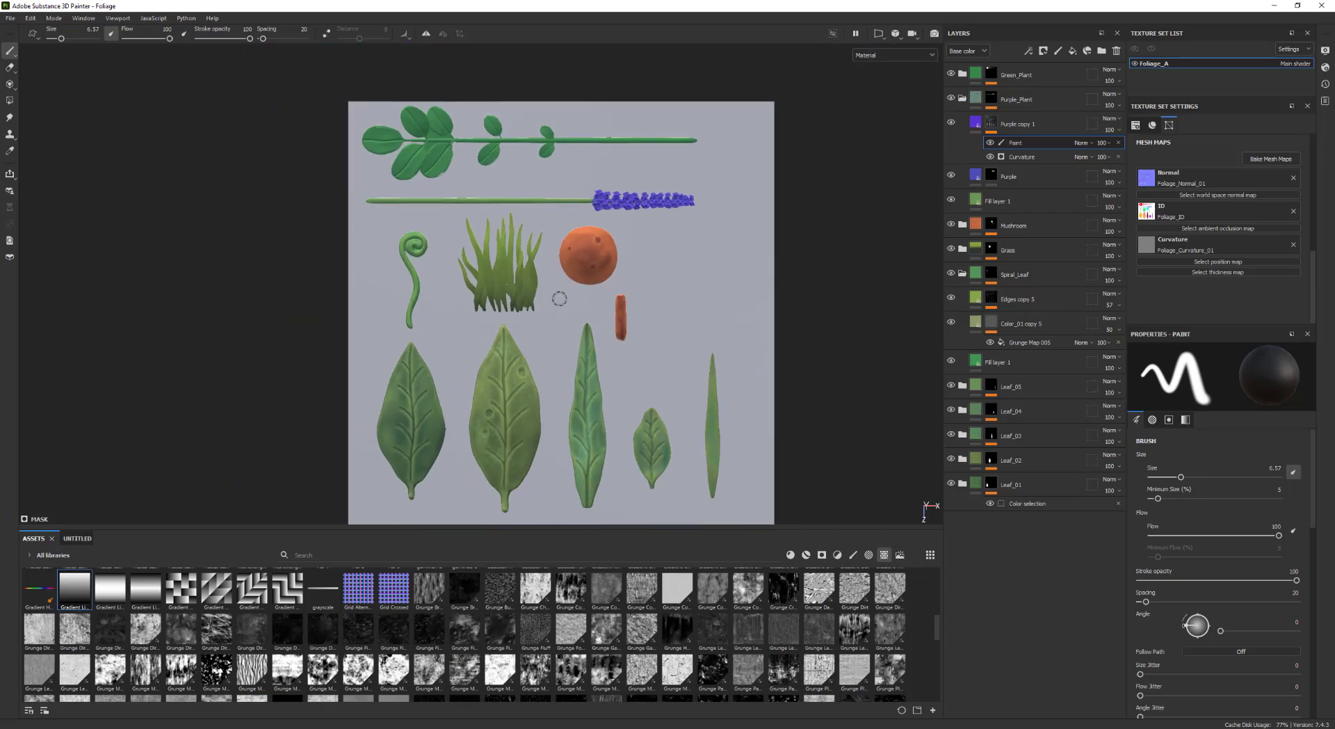
mouse_move(674, 384)
alt+middle_down()
mouse_move(591, 336)
mouse_move(557, 289)
mouse_move(614, 364)
alt+middle_up()
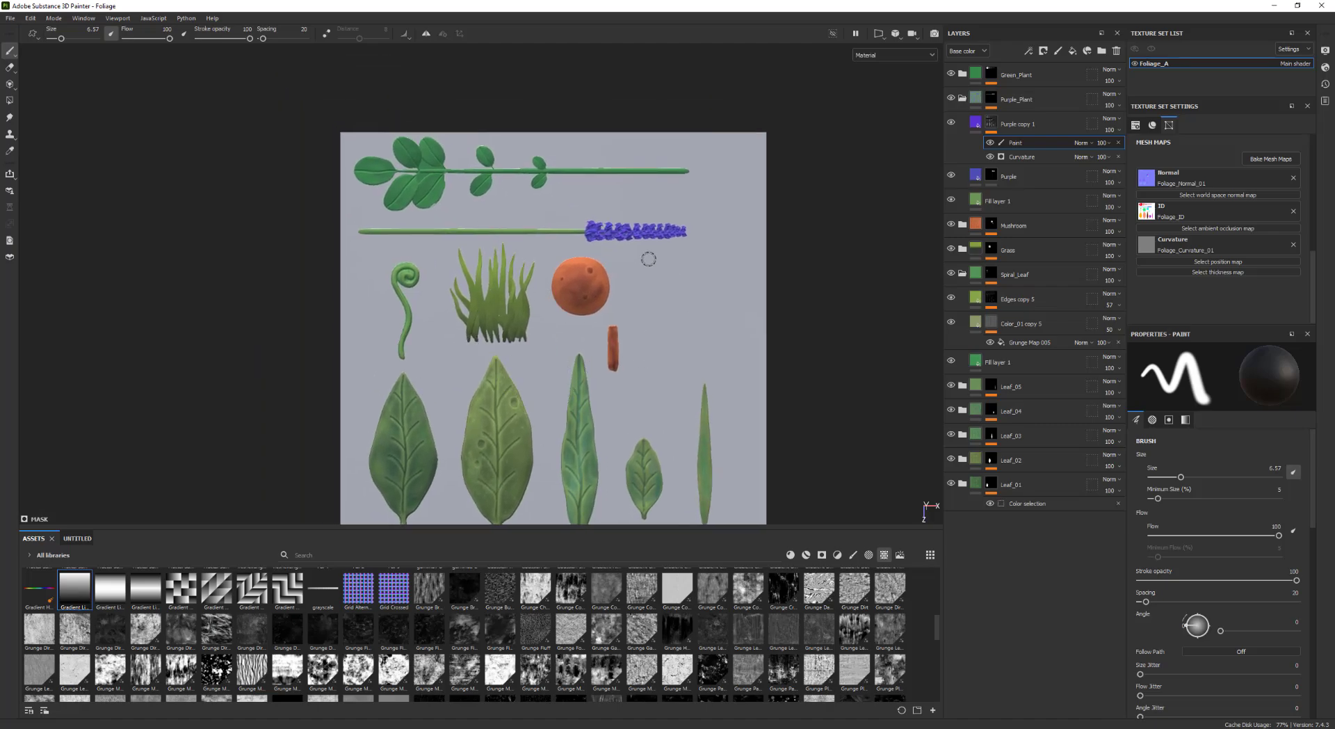
scroll(636, 219, up, 5)
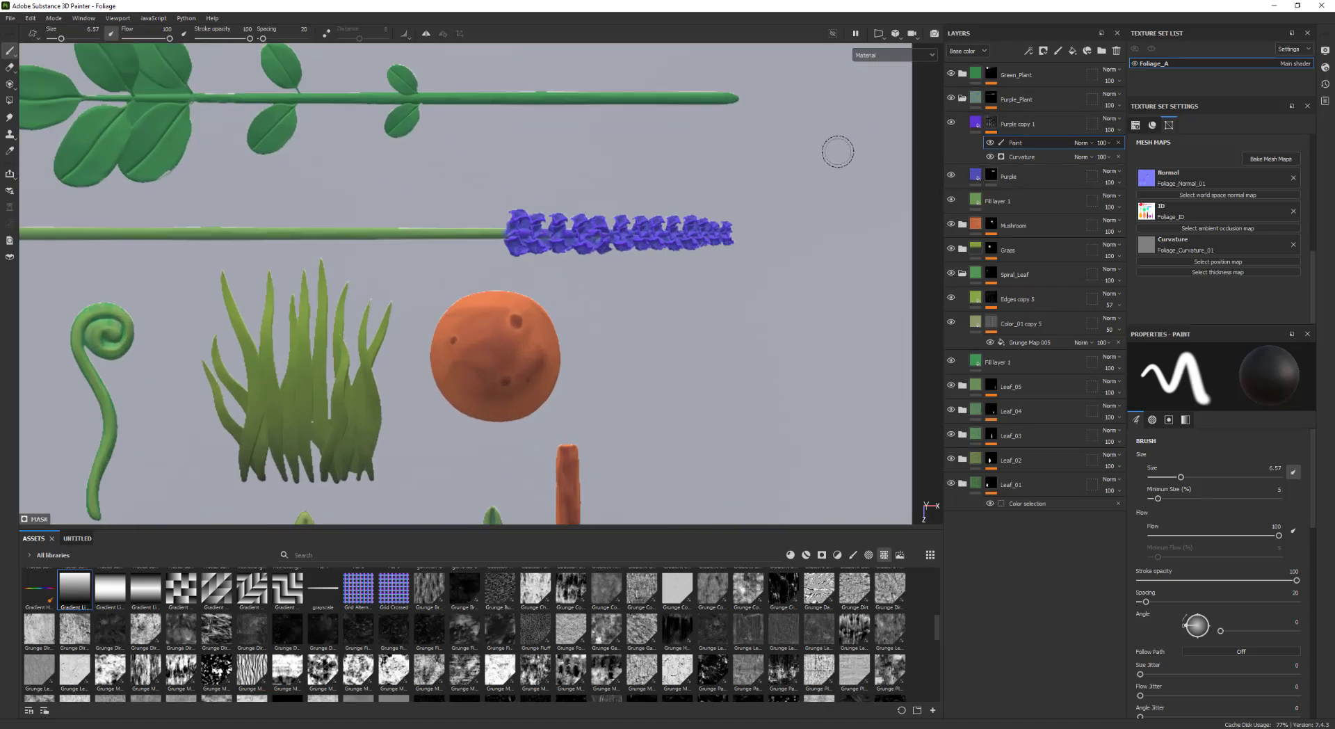
alt+middle_drag(838, 149, 781, 223)
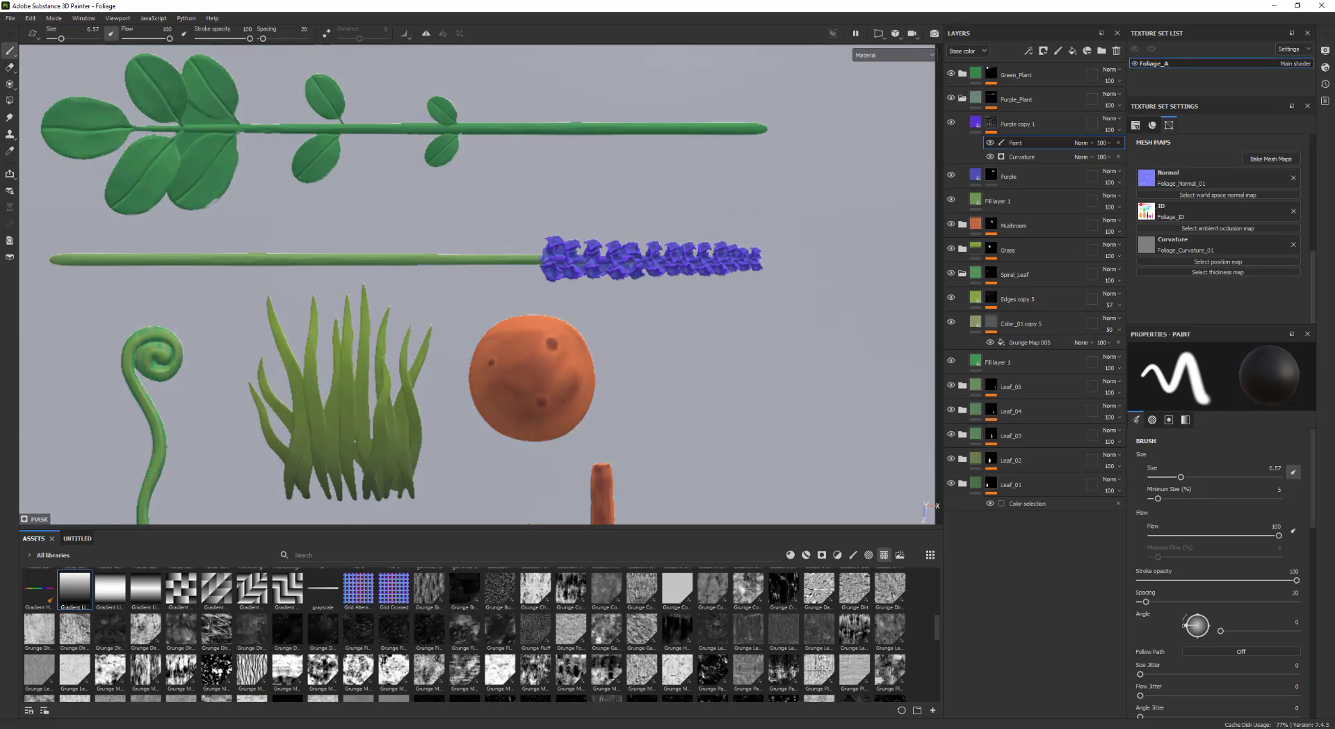
click(1043, 125)
click(1248, 579)
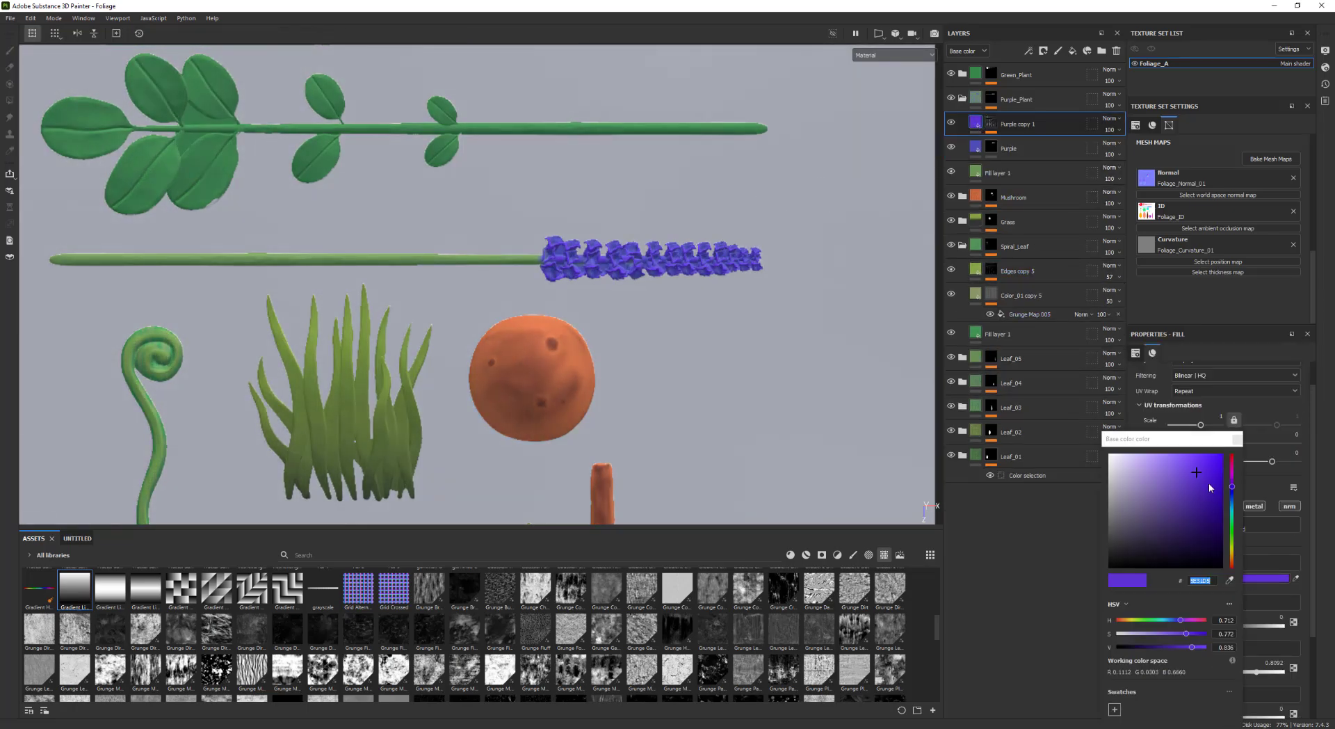
mouse_move(1206, 466)
mouse_down()
mouse_move(1206, 453)
mouse_move(1225, 472)
mouse_move(1208, 465)
mouse_up()
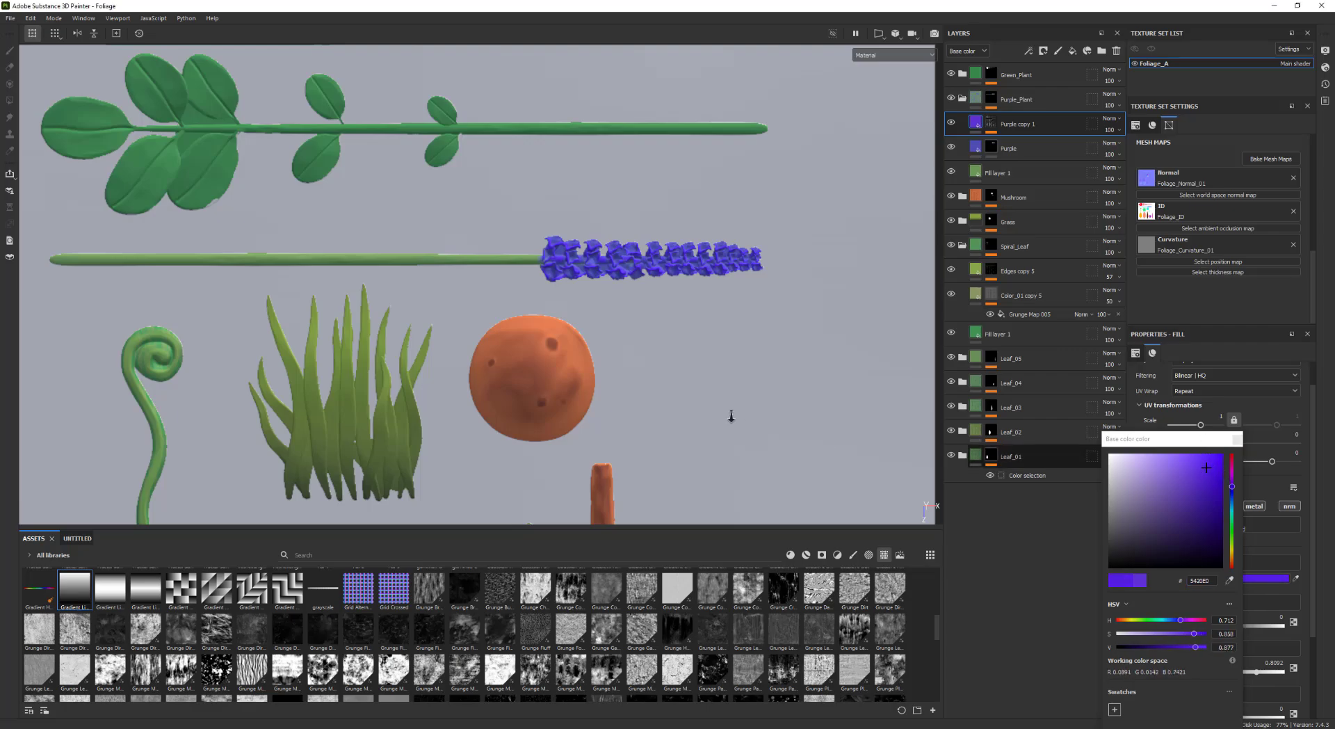
Add a paint effect to the Purple layer's mask and shrink the brush to about 0.93
middle_drag(716, 339, 634, 255)
mouse_move(635, 256)
alt+right_down()
mouse_move(674, 263)
mouse_move(626, 232)
alt+right_up()
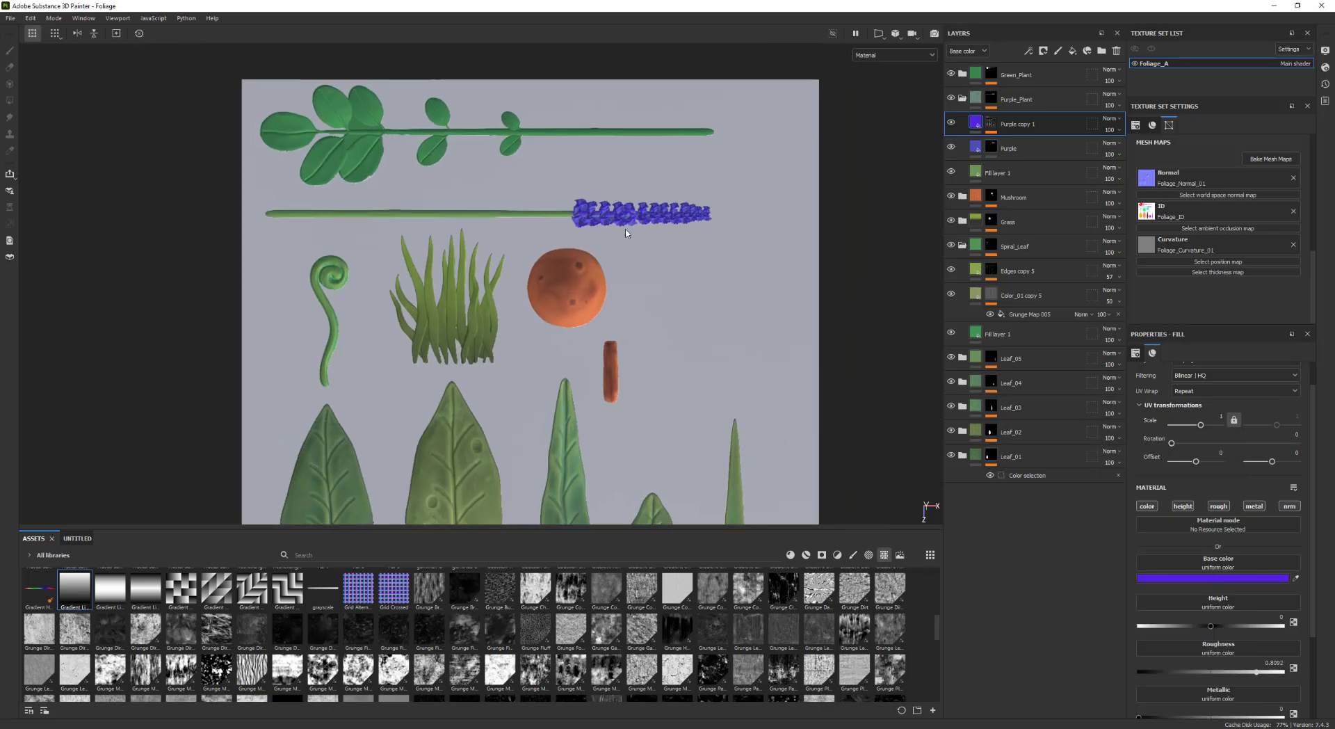
alt+right_drag(652, 283, 772, 275)
alt+middle_drag(807, 257, 814, 347)
alt+right_drag(814, 347, 790, 370)
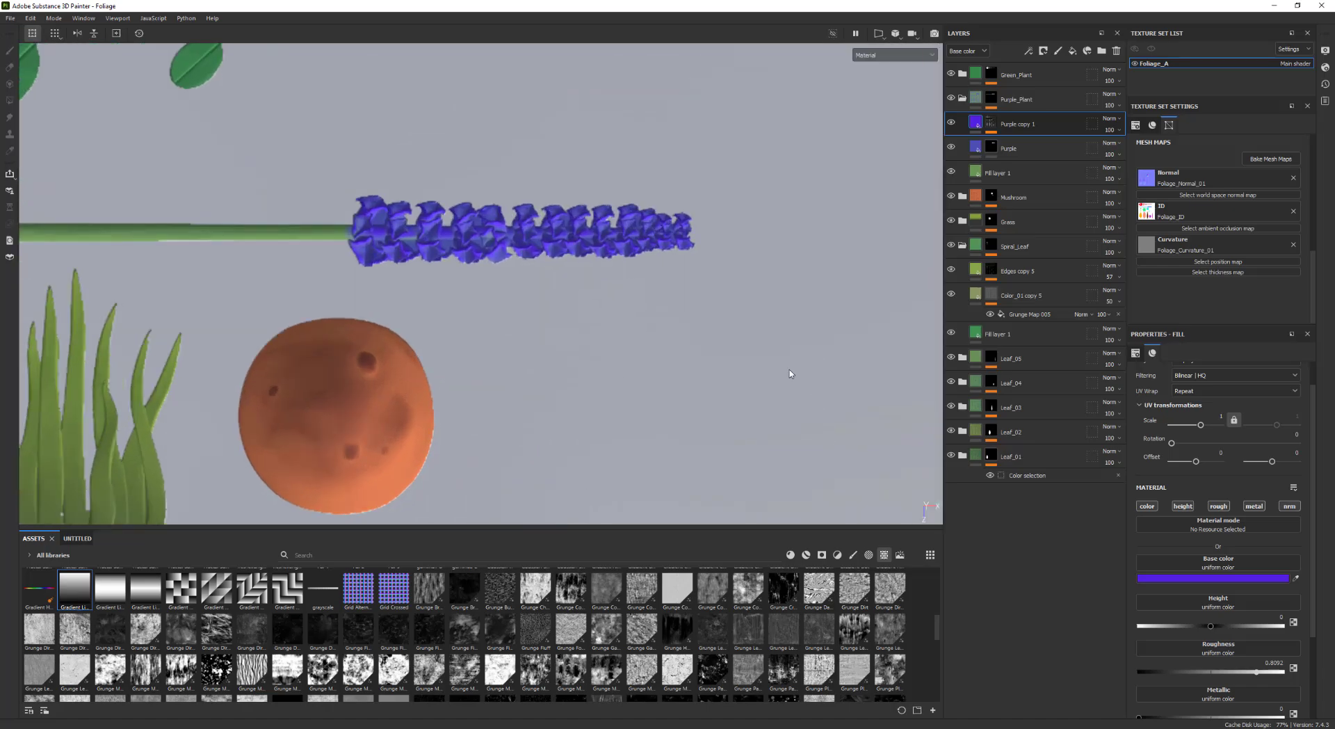
alt+middle_drag(790, 370, 905, 474)
click(1022, 148)
key(1)
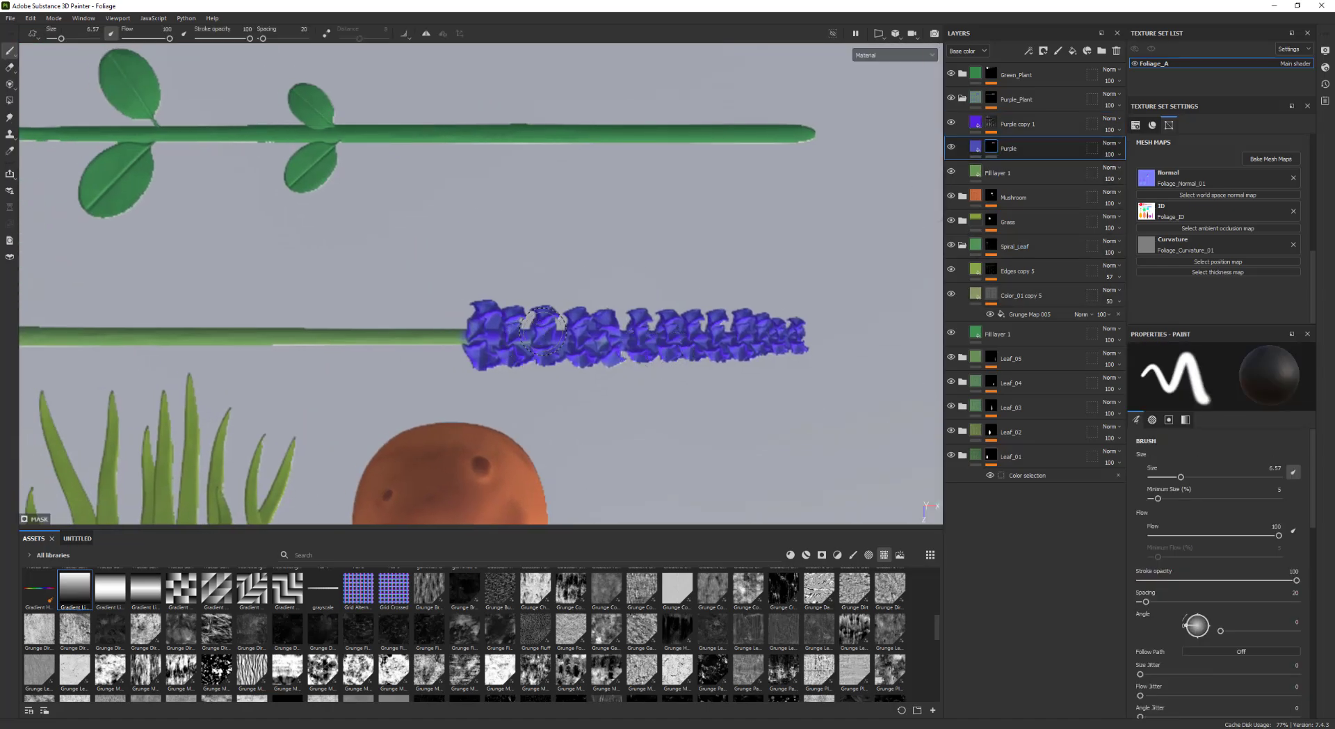
key(bracketleft)
key(bracketleft)
key(bracketleft)
key(bracketleft)
right_click(991, 146)
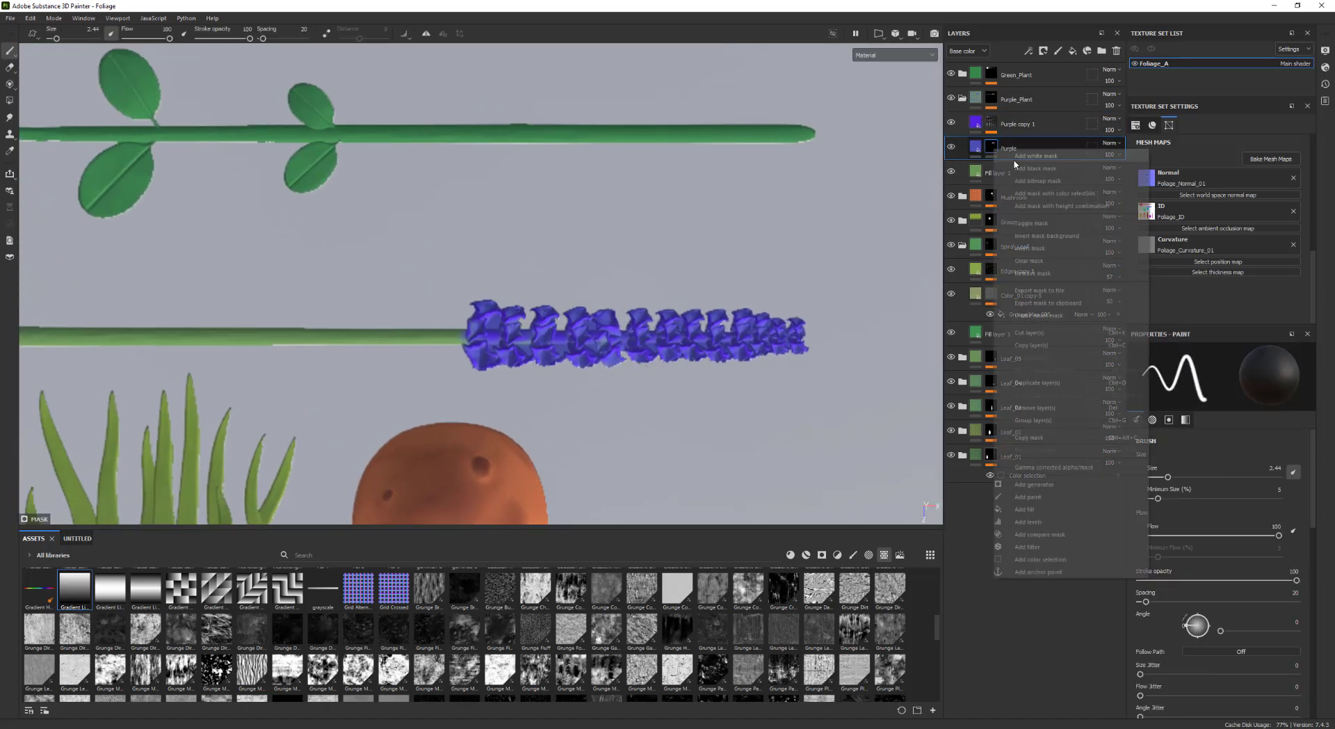
click(1028, 496)
key(bracketleft)
key(bracketleft)
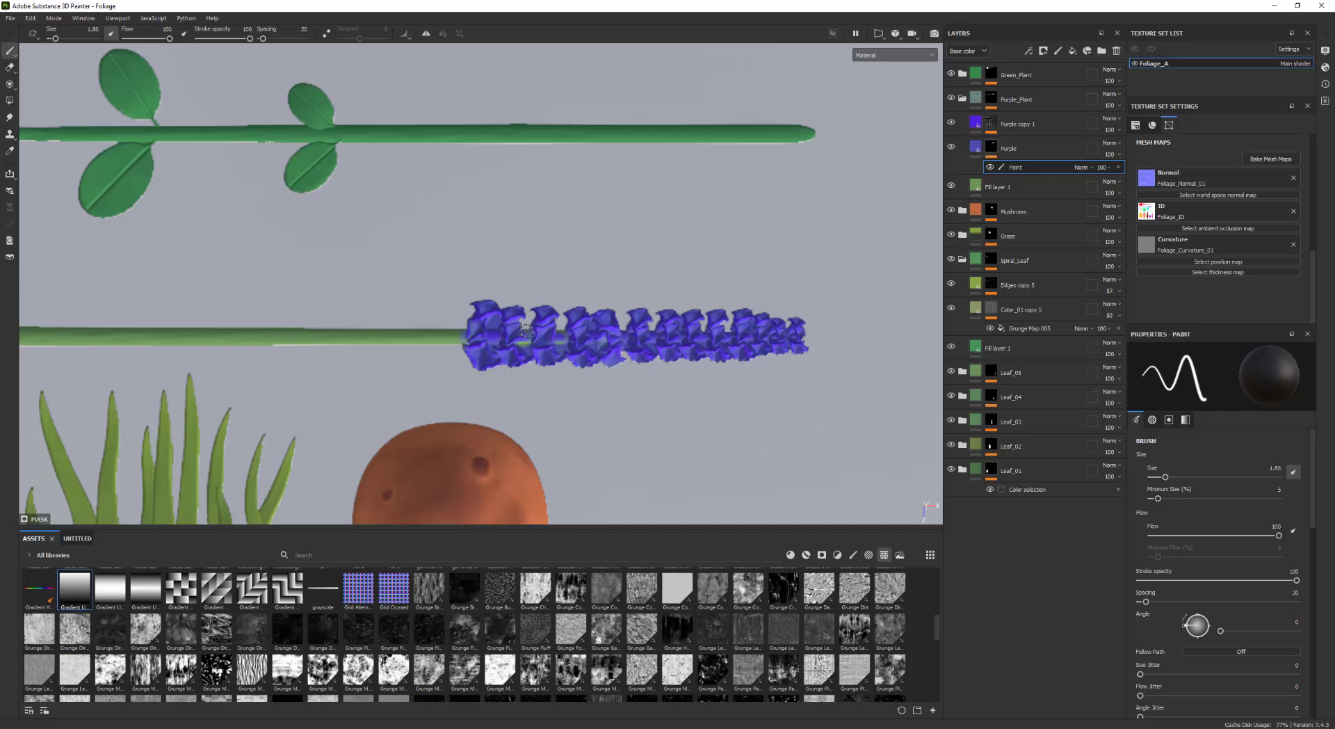
key(bracketleft)
key(bracketleft)
key(bracketleft)
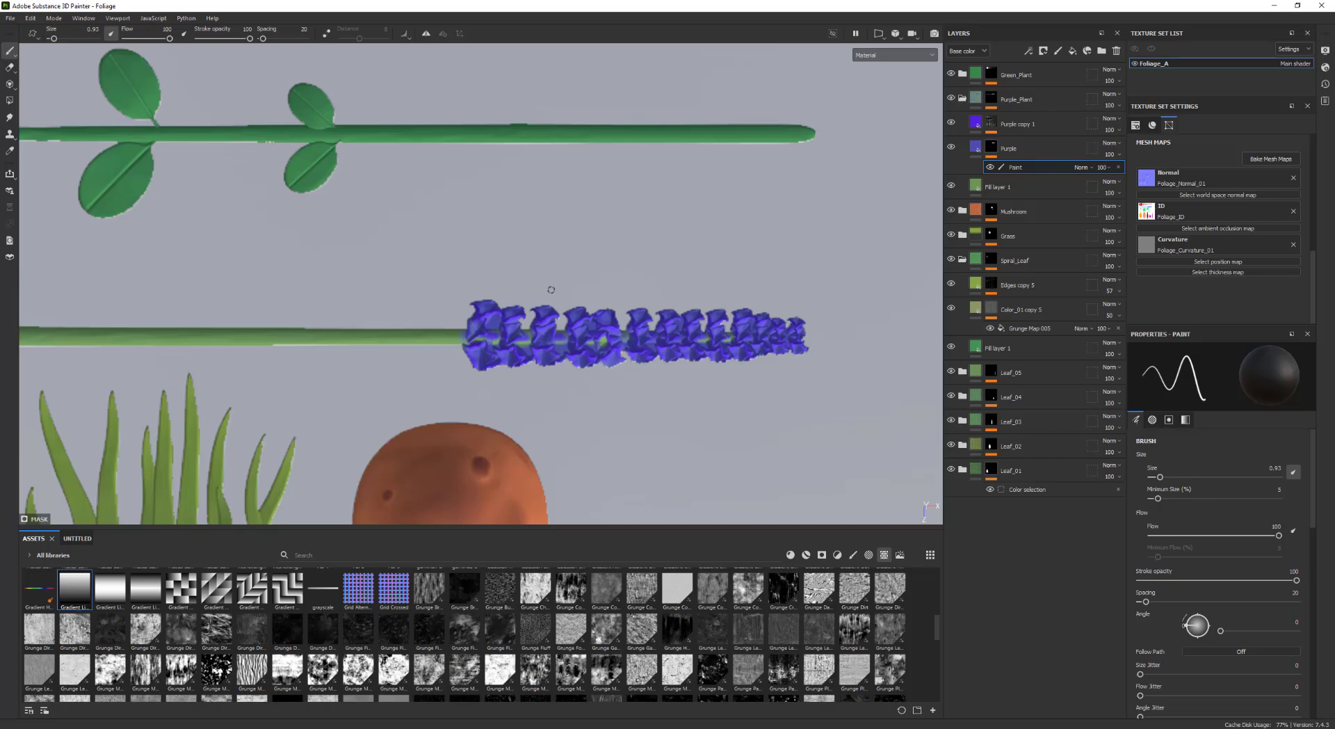
Inspect the paint effects in both purple layers, then collapse the Purple_Plant folder
click(992, 124)
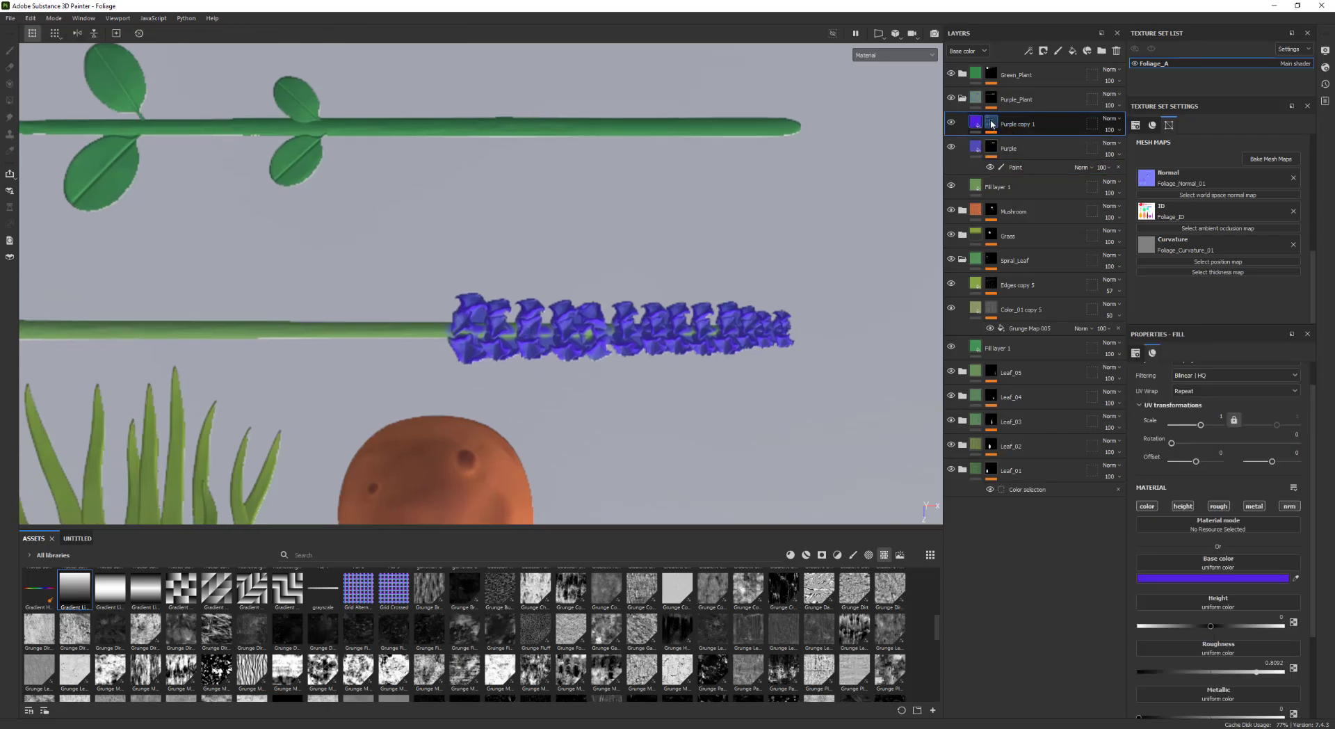
click(993, 124)
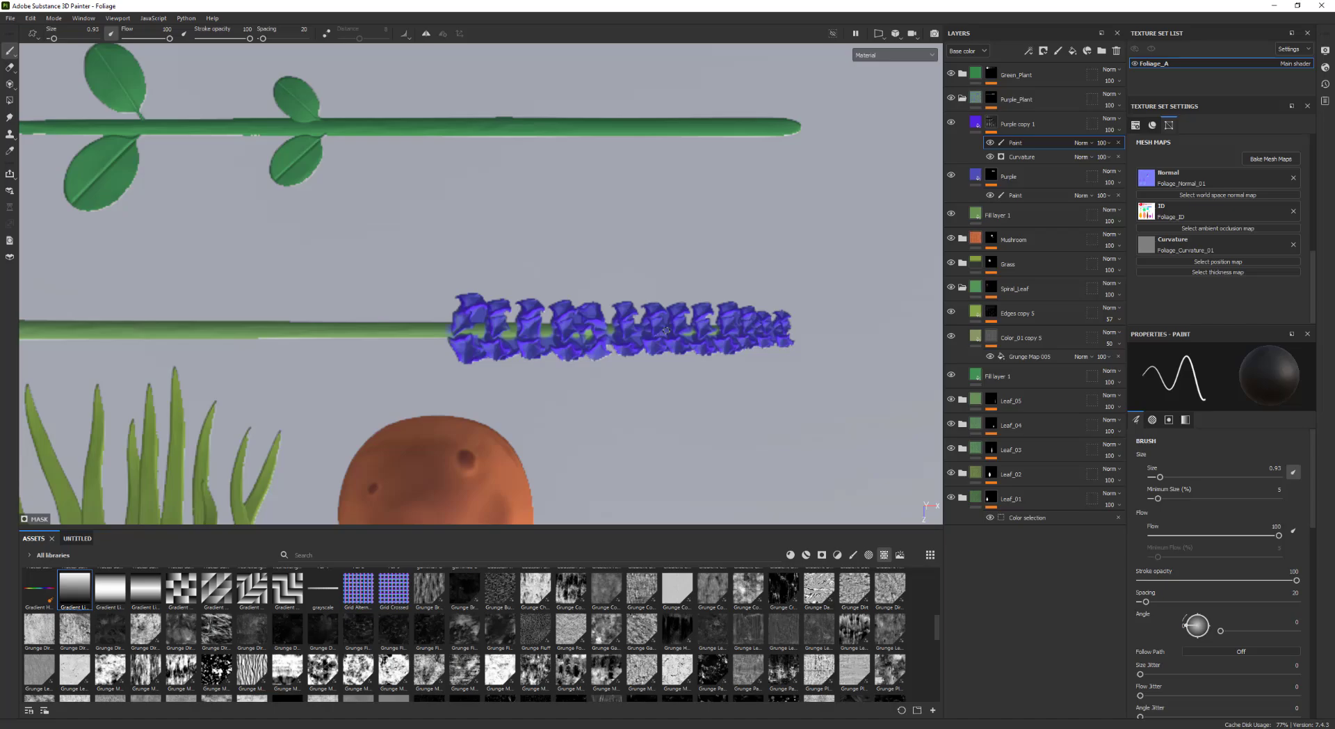
click(1019, 195)
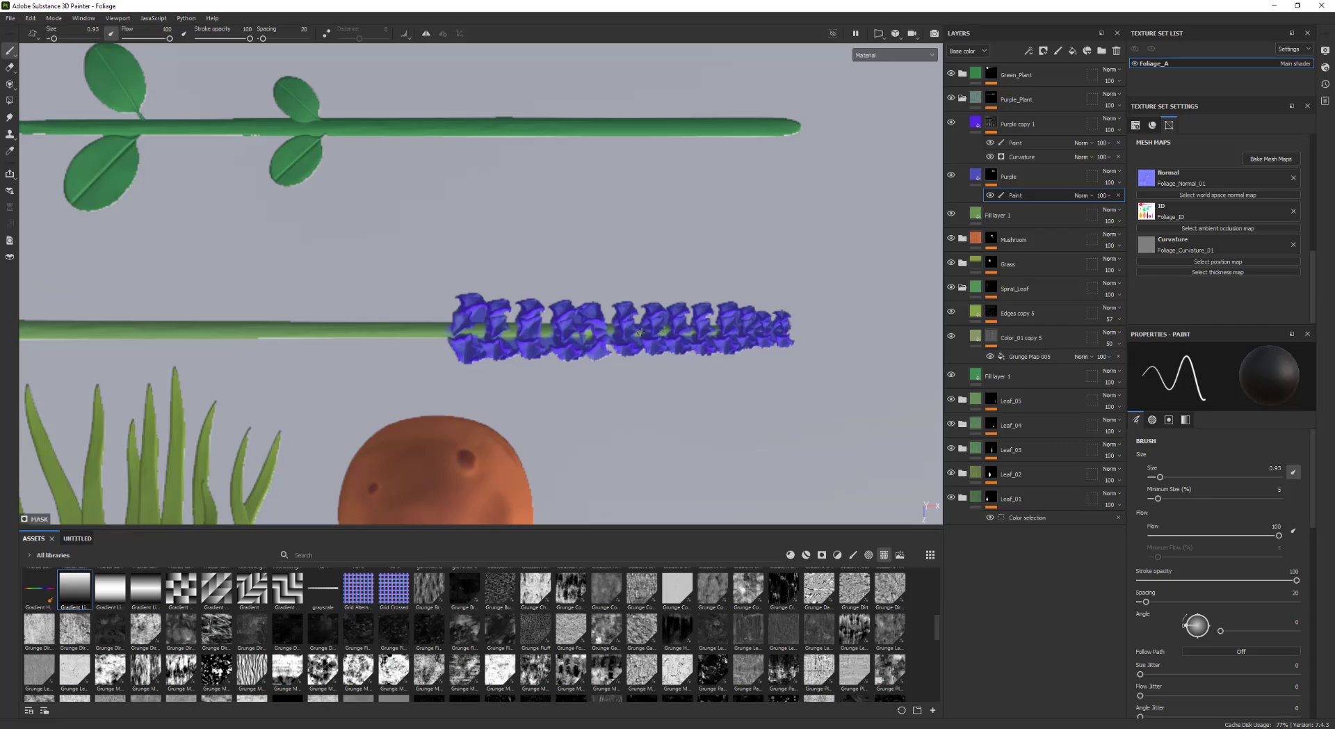
click(1017, 142)
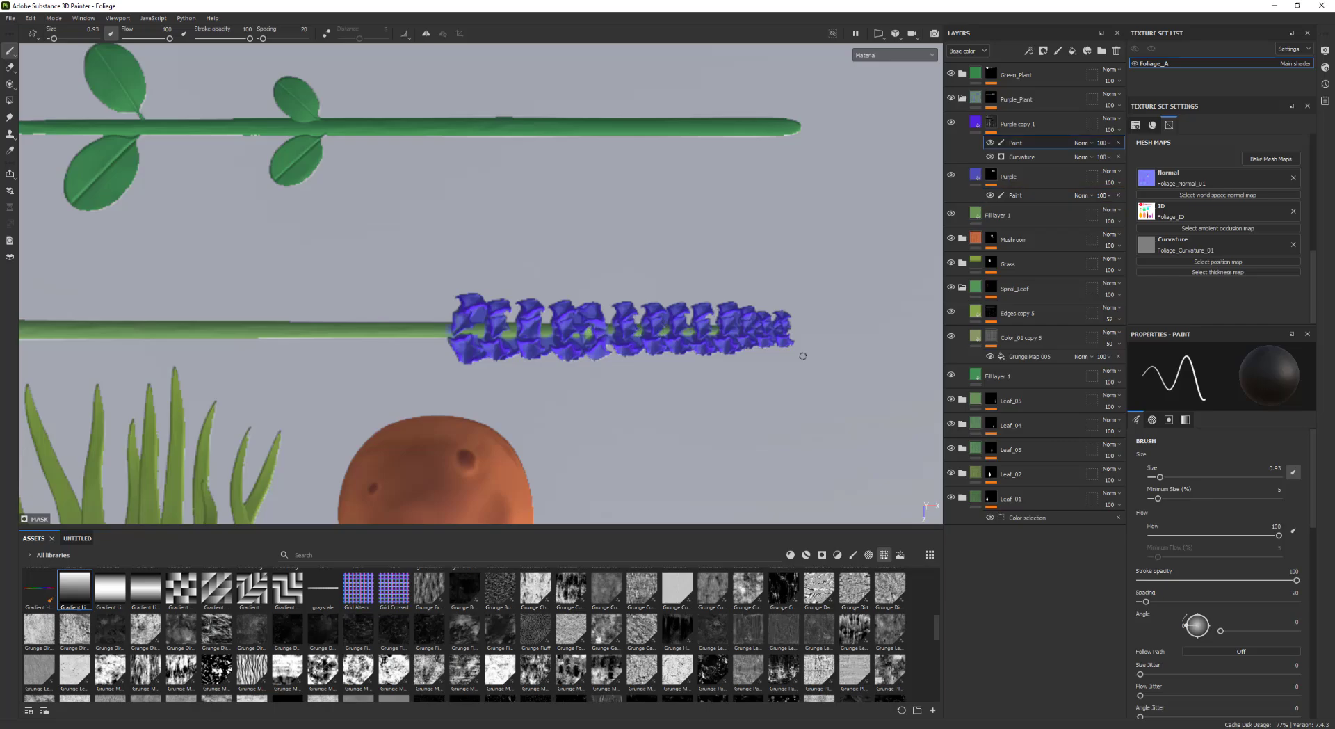
mouse_move(800, 355)
alt+right_down()
mouse_move(612, 336)
mouse_move(570, 292)
alt+right_up()
middle_drag(699, 311, 691, 203)
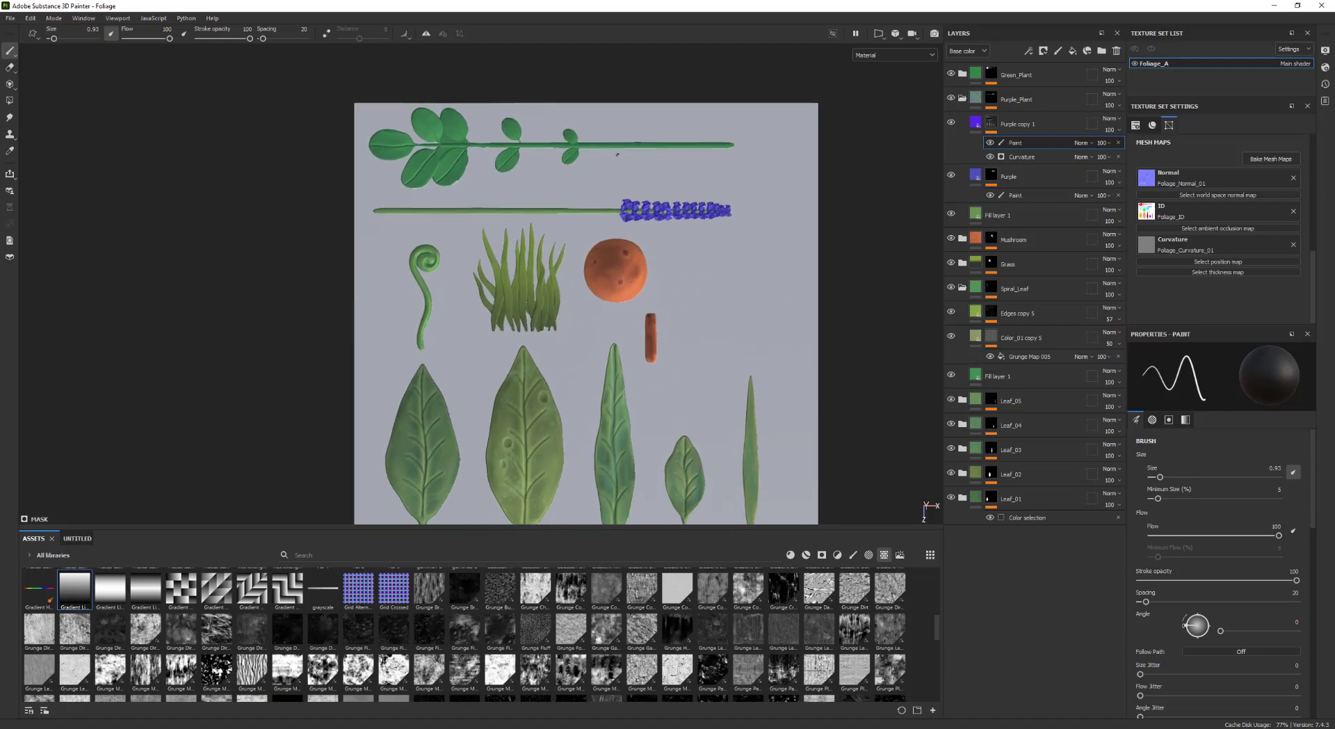
alt+middle_drag(618, 154, 662, 228)
alt+right_drag(662, 228, 1022, 208)
click(963, 98)
alt+middle_drag(751, 205, 781, 242)
alt+right_drag(782, 242, 1000, 165)
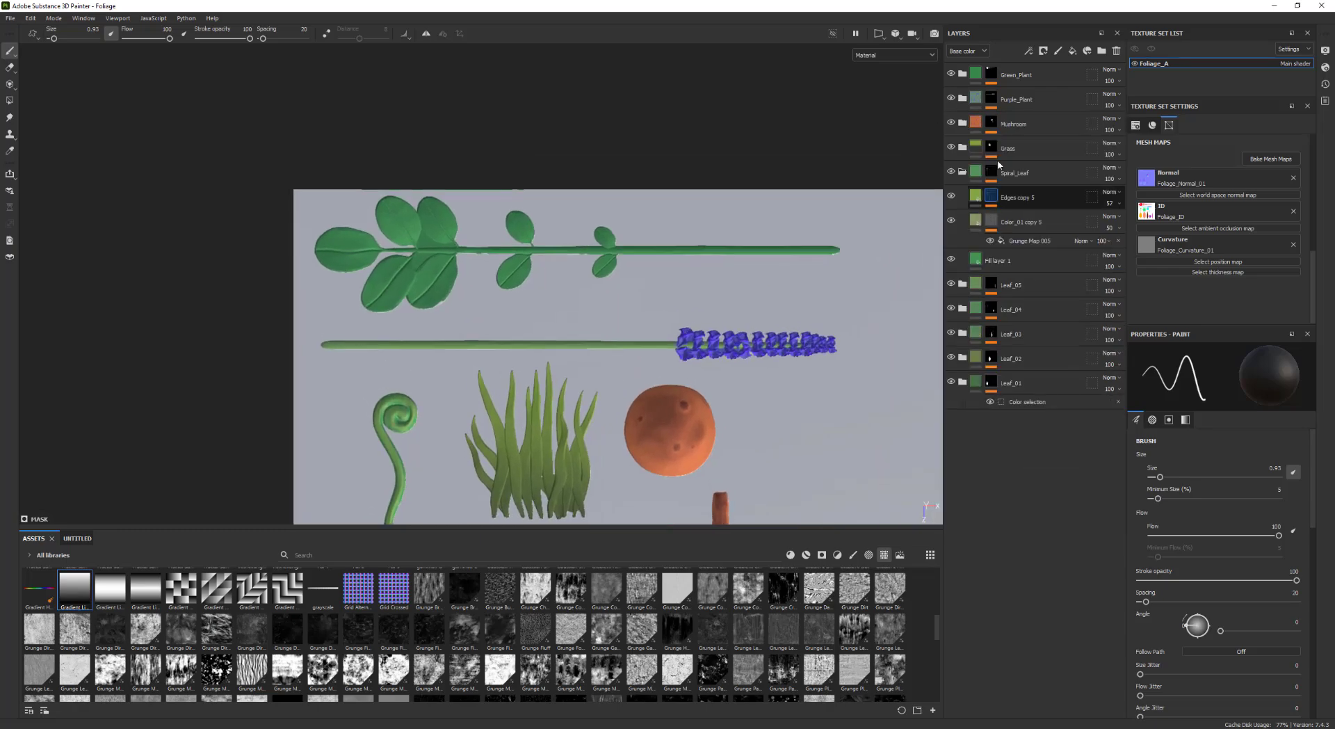
Select the Green_Plant folder and frame the green plant in the viewport
click(990, 75)
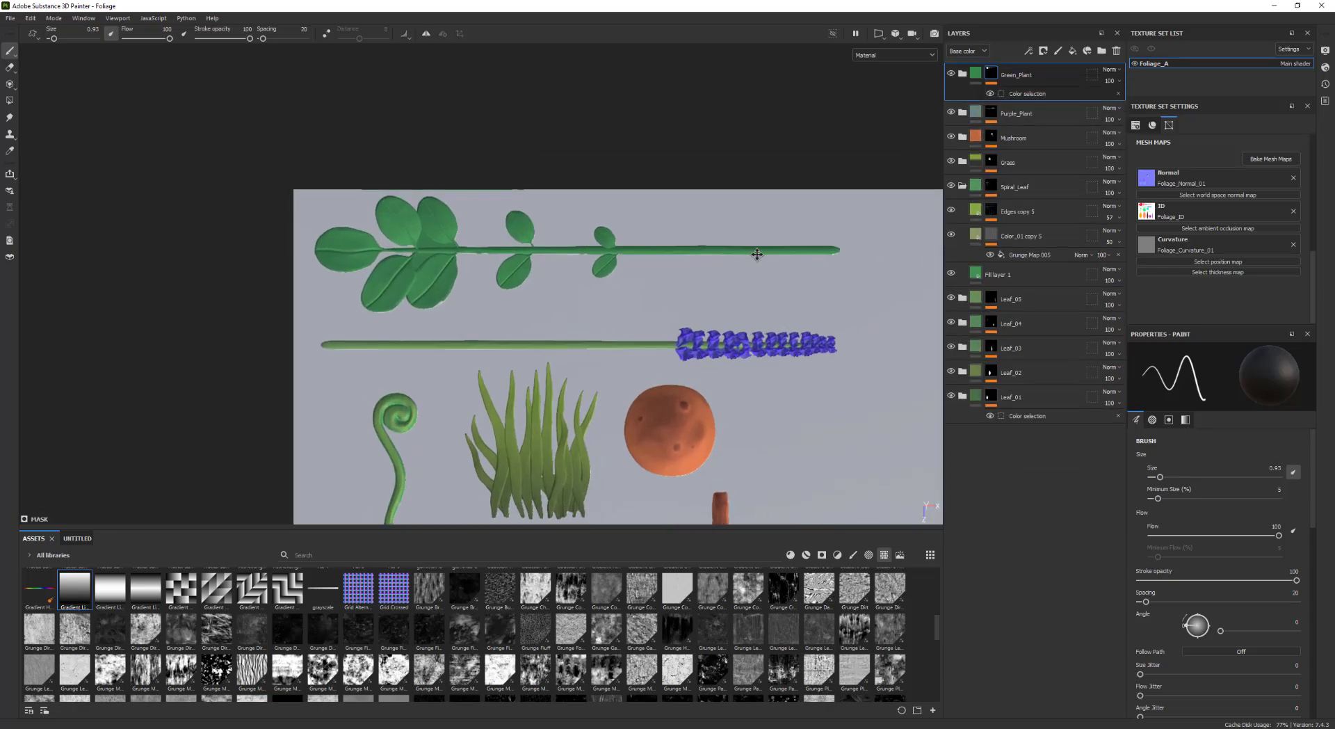
middle_drag(757, 254, 704, 238)
alt+right_drag(485, 261, 715, 308)
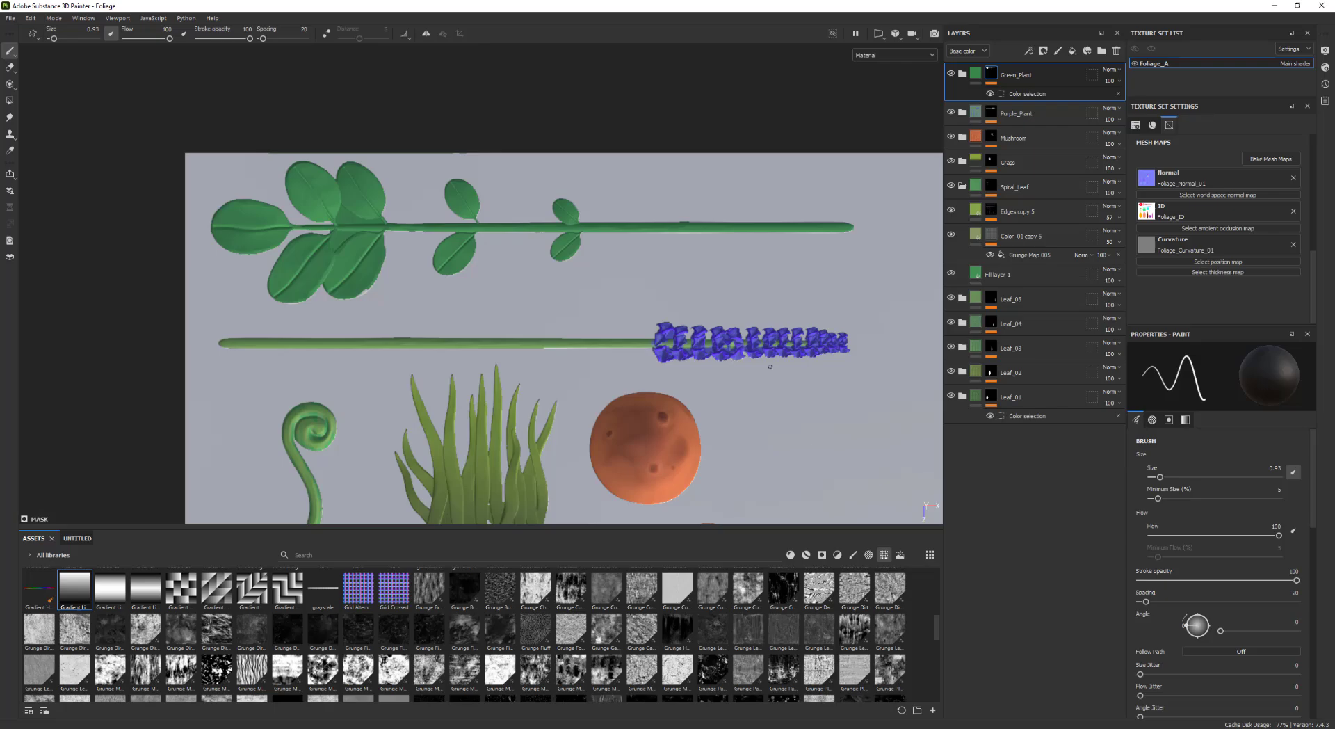
alt+middle_drag(749, 307, 738, 307)
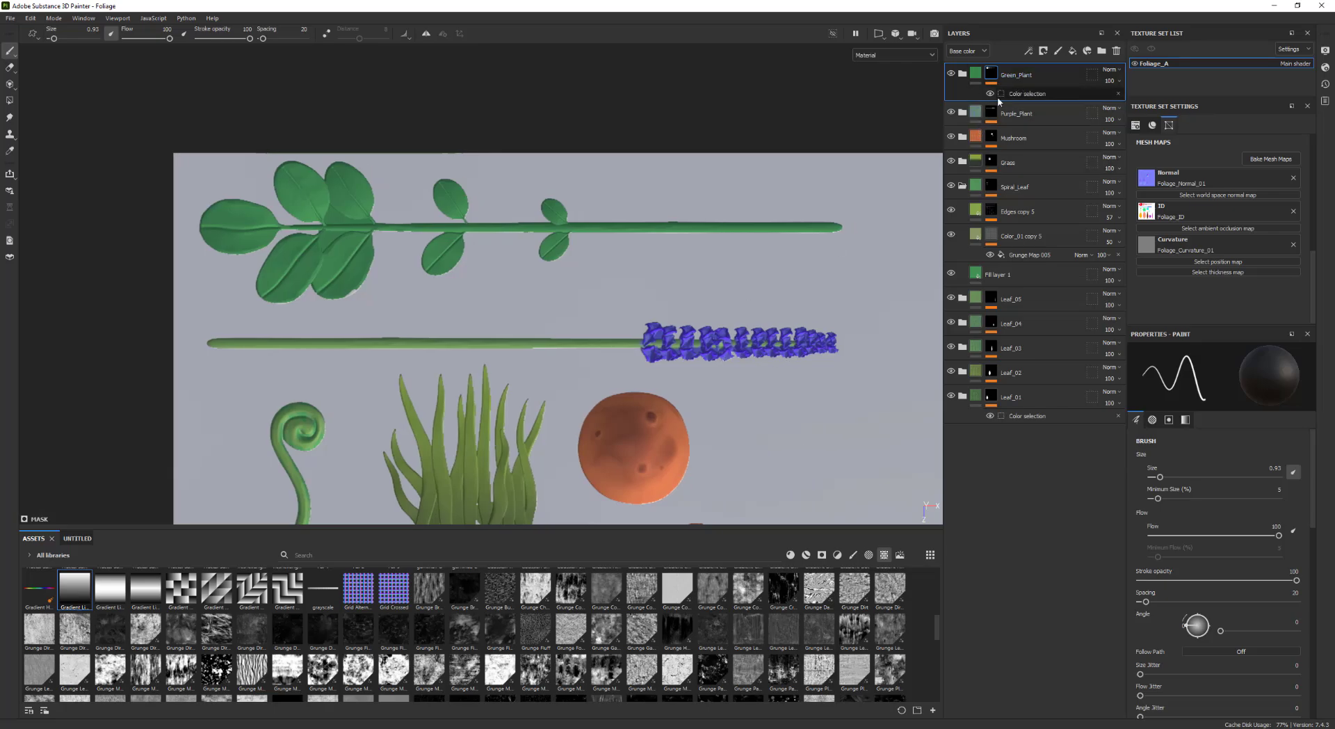
Duplicate the fill layer inside the Green_Plant folder and rename the copy Green_02
click(962, 74)
click(1015, 114)
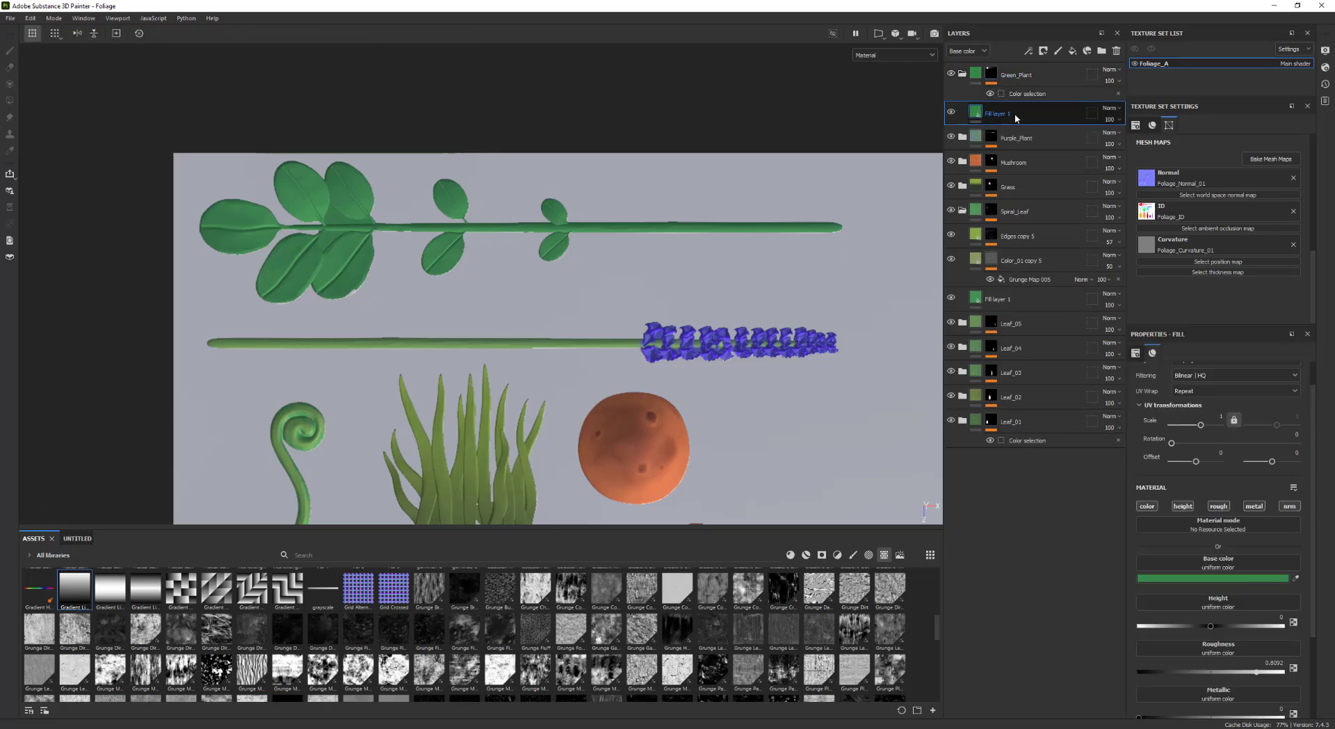
key(ctrl+d)
double_click(1011, 114)
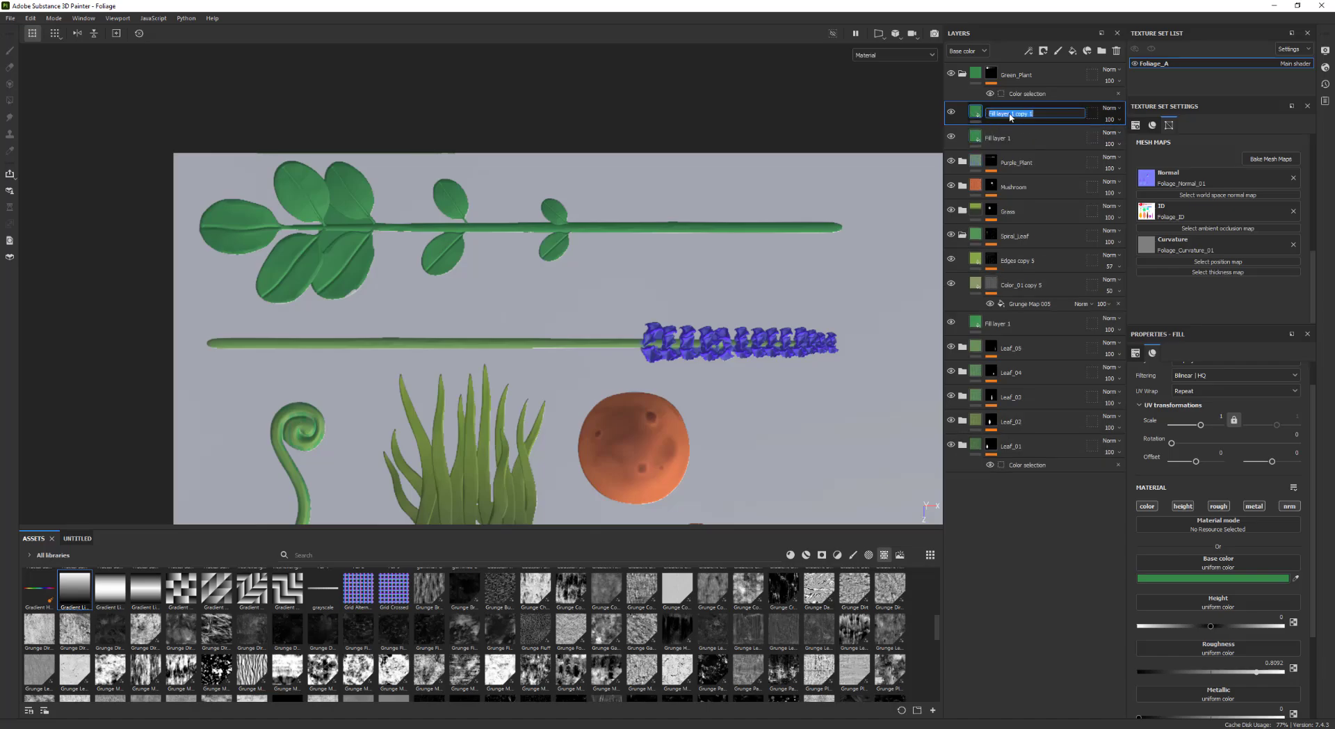
text(Green_02)
key(Return)
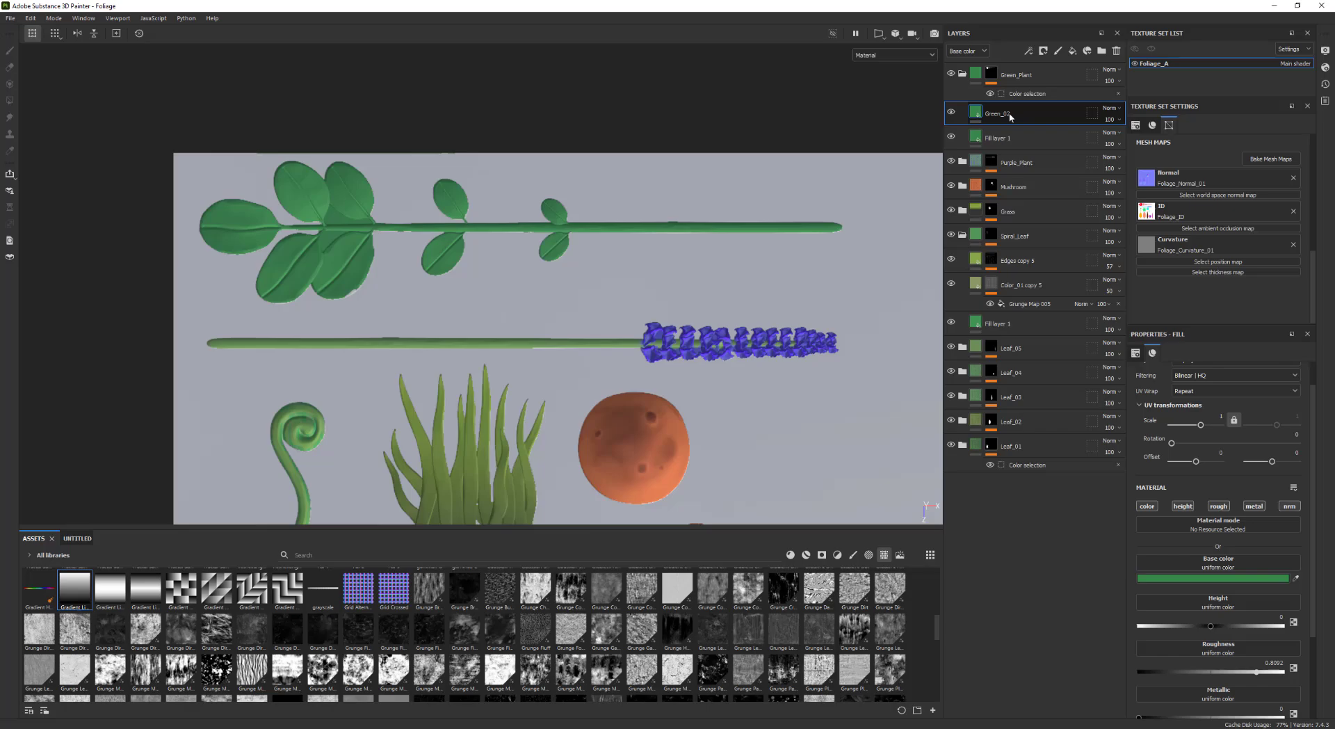
Add a black mask to the Green_02 layer and enlarge the brush to about 10
right_click(1012, 111)
click(1050, 131)
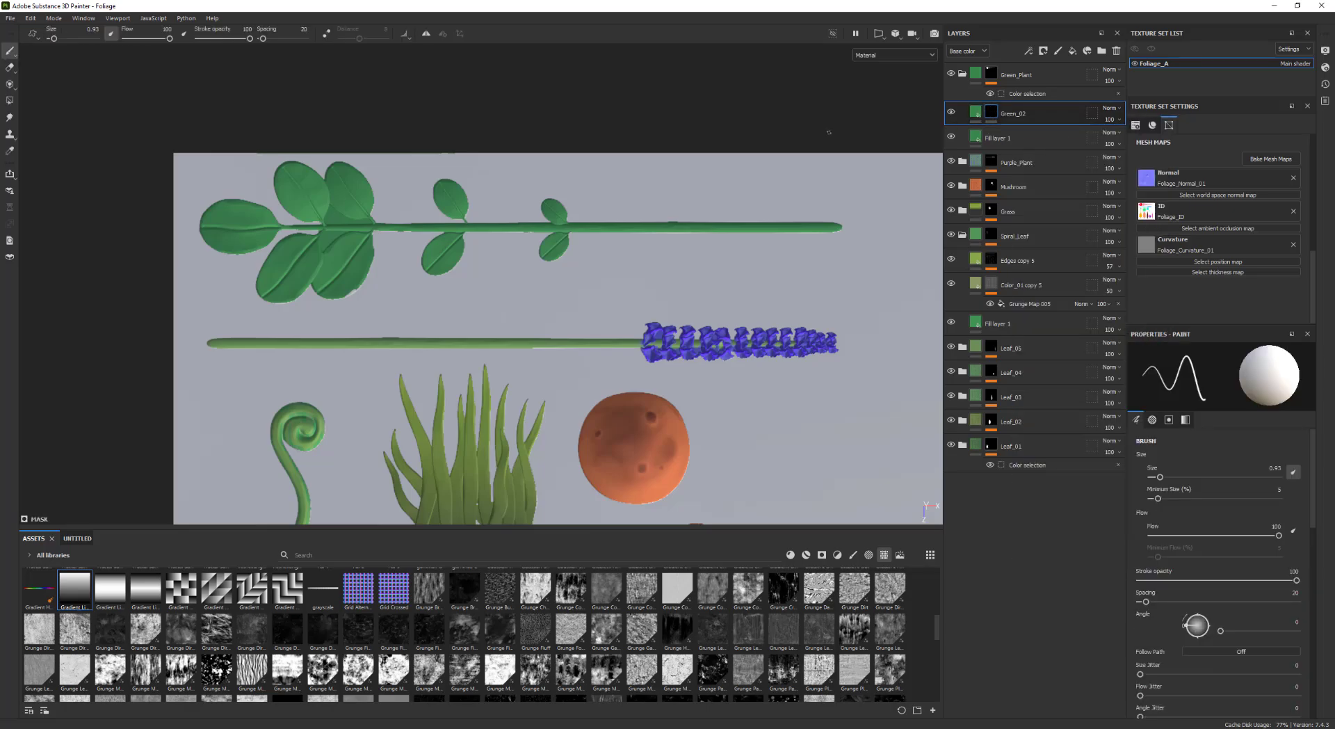
click(977, 113)
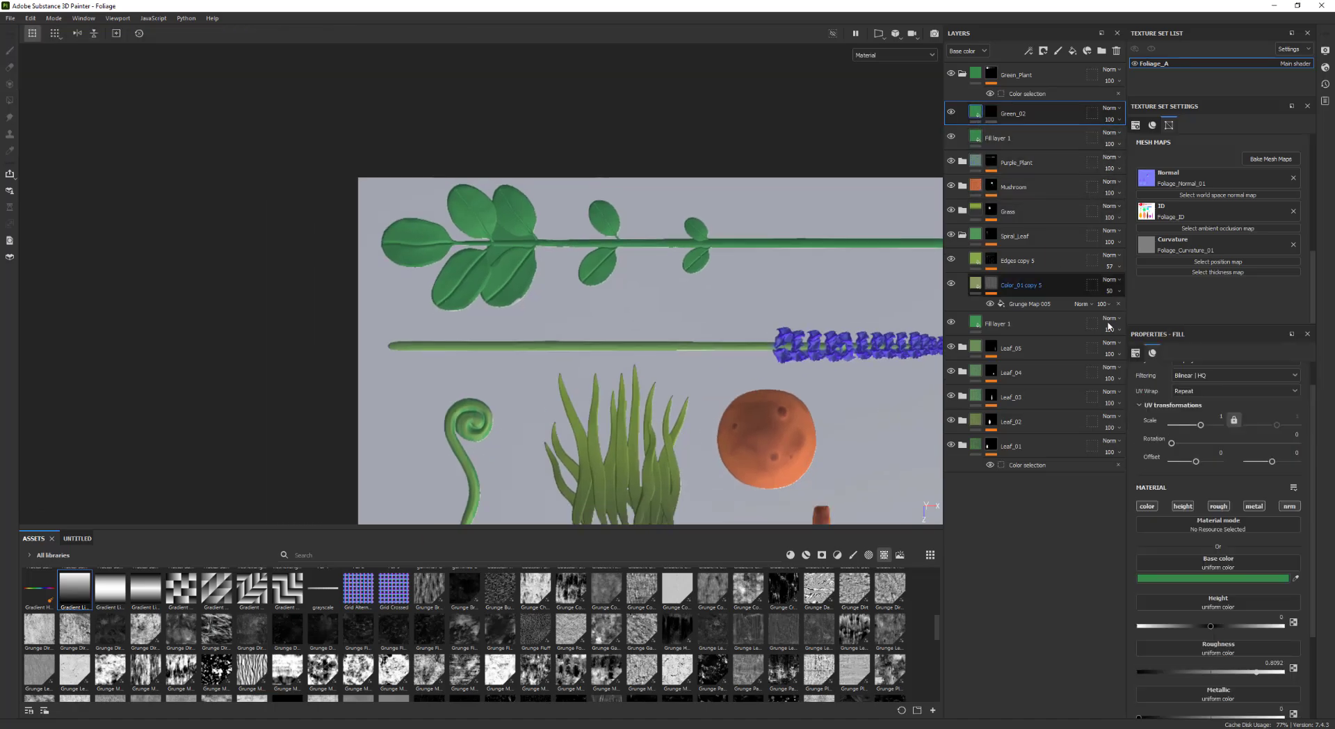
click(1297, 578)
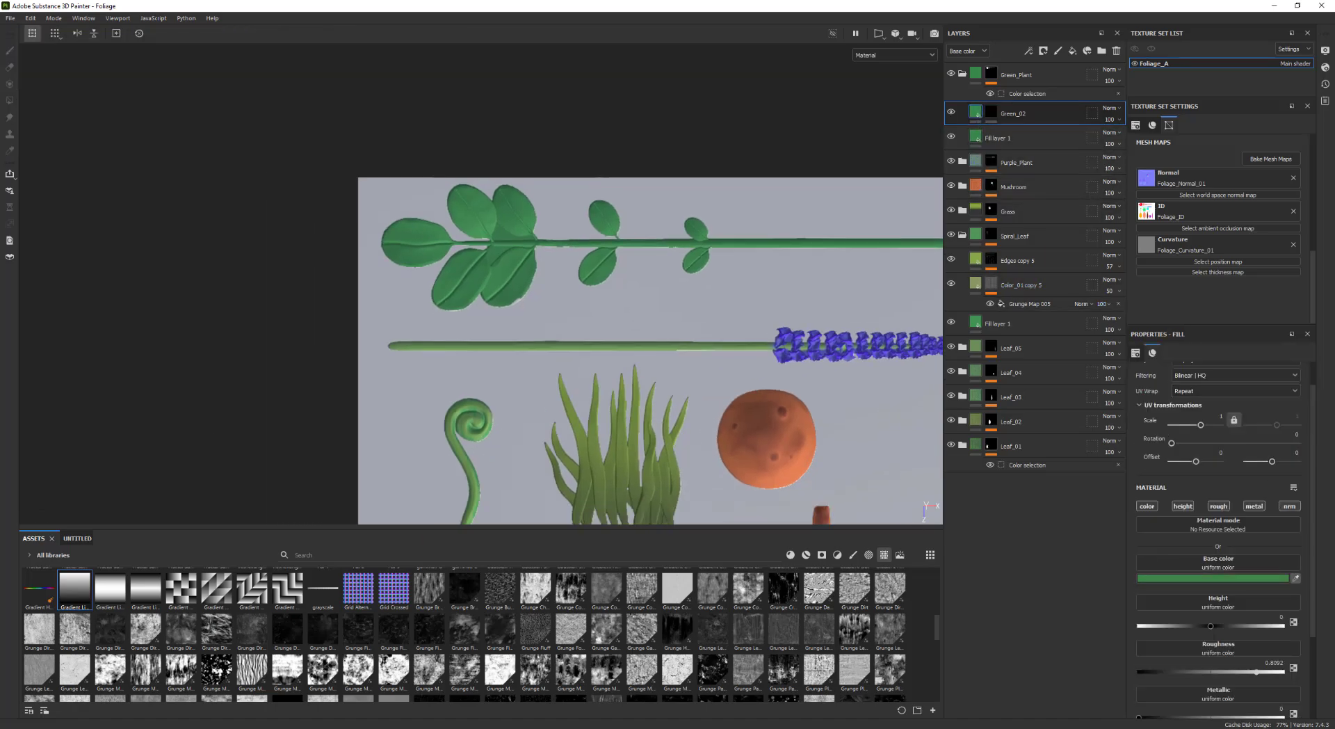
click(991, 113)
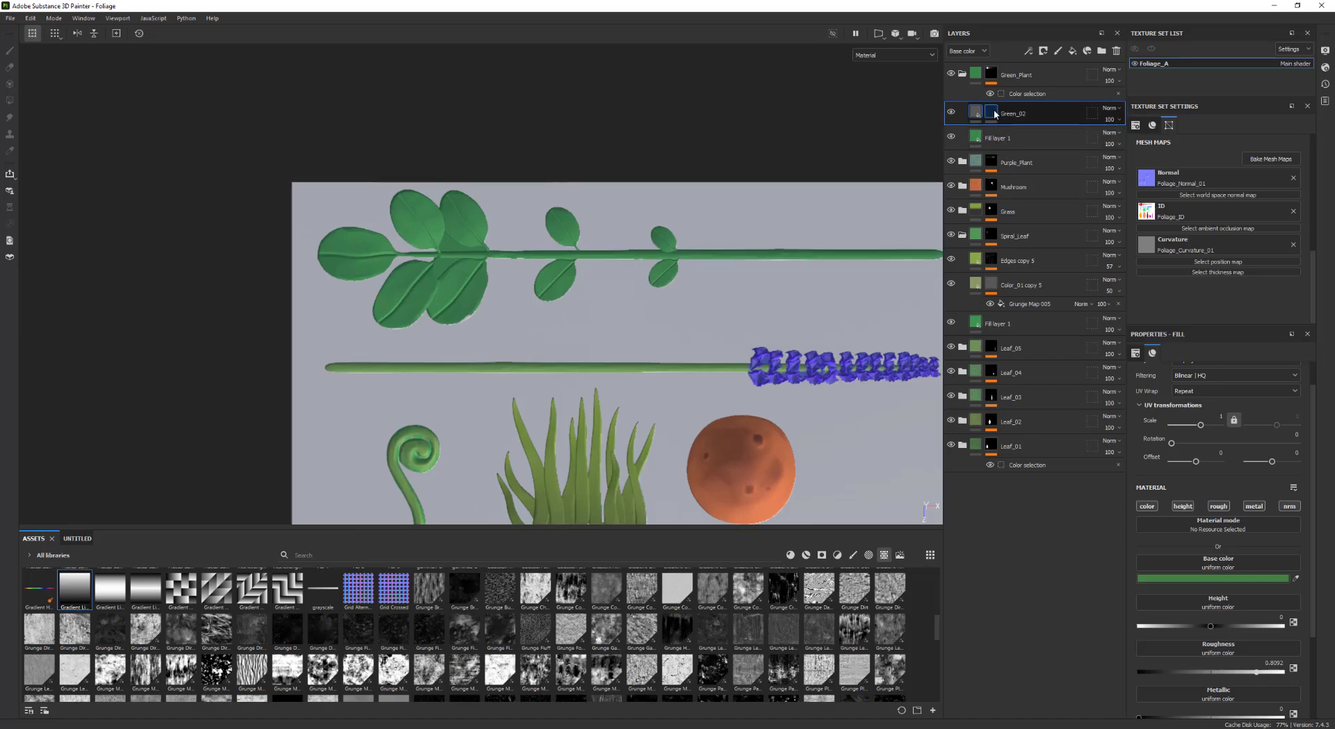
click(976, 113)
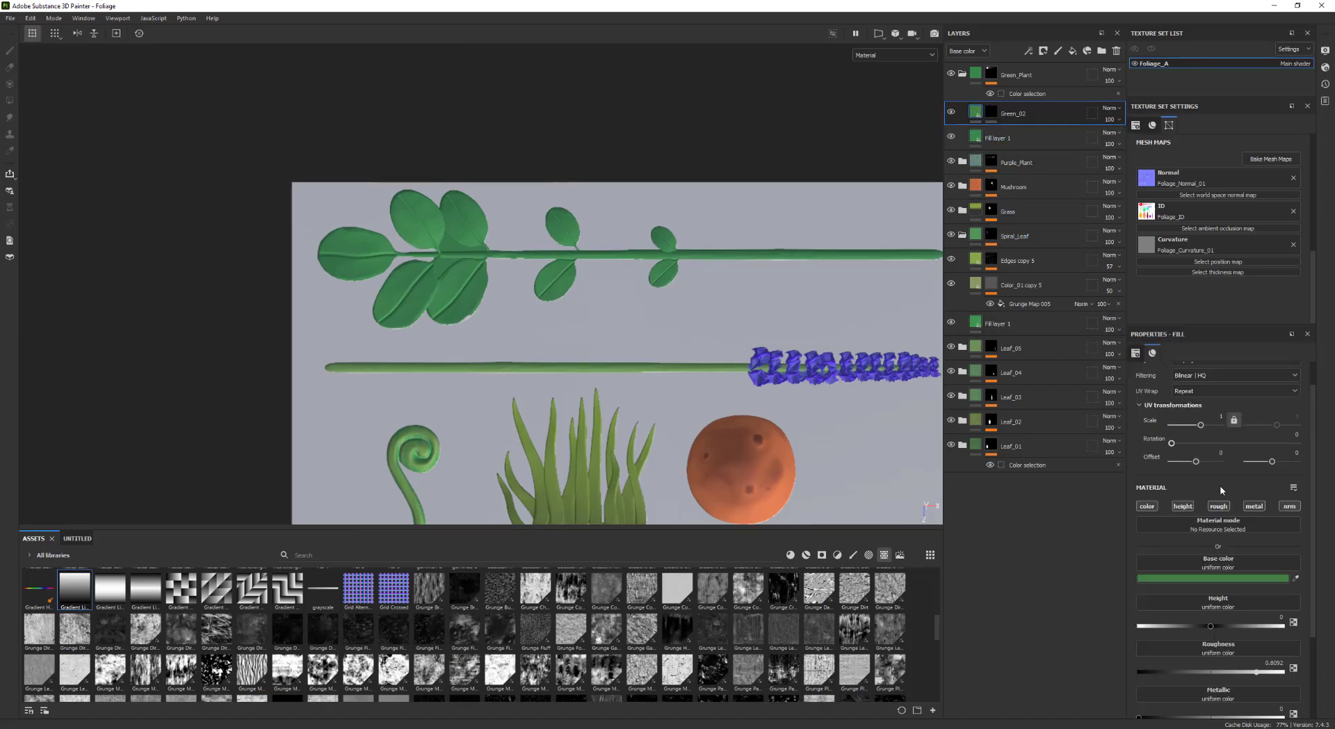
click(990, 114)
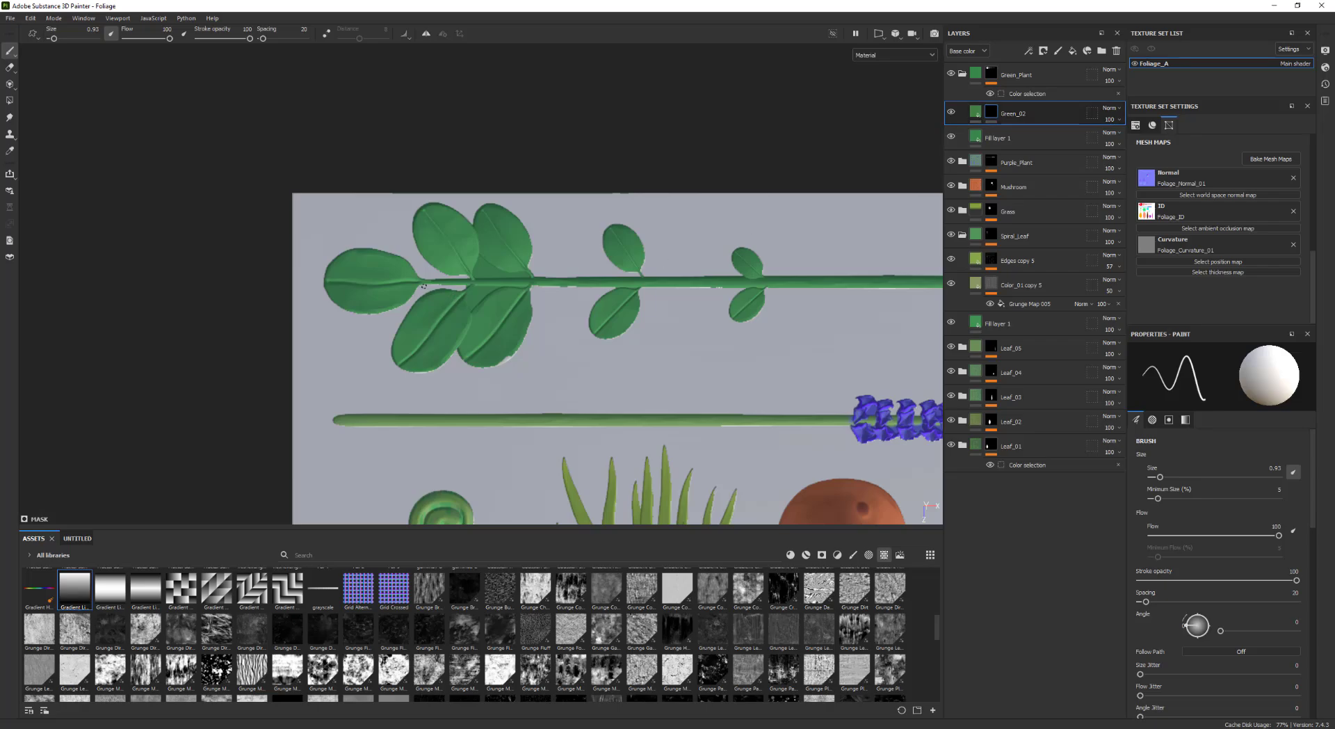
ctrl+right_drag(436, 234, 443, 229)
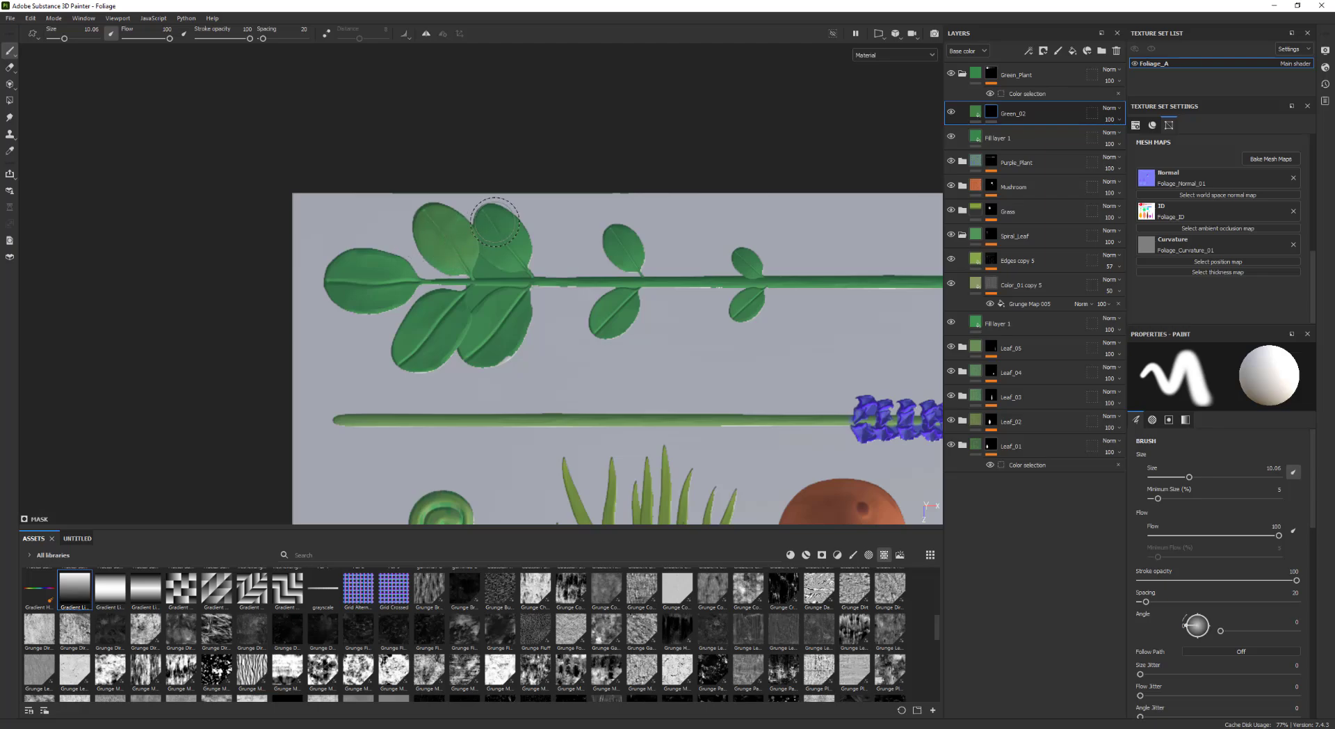
scroll(452, 233, down, 2)
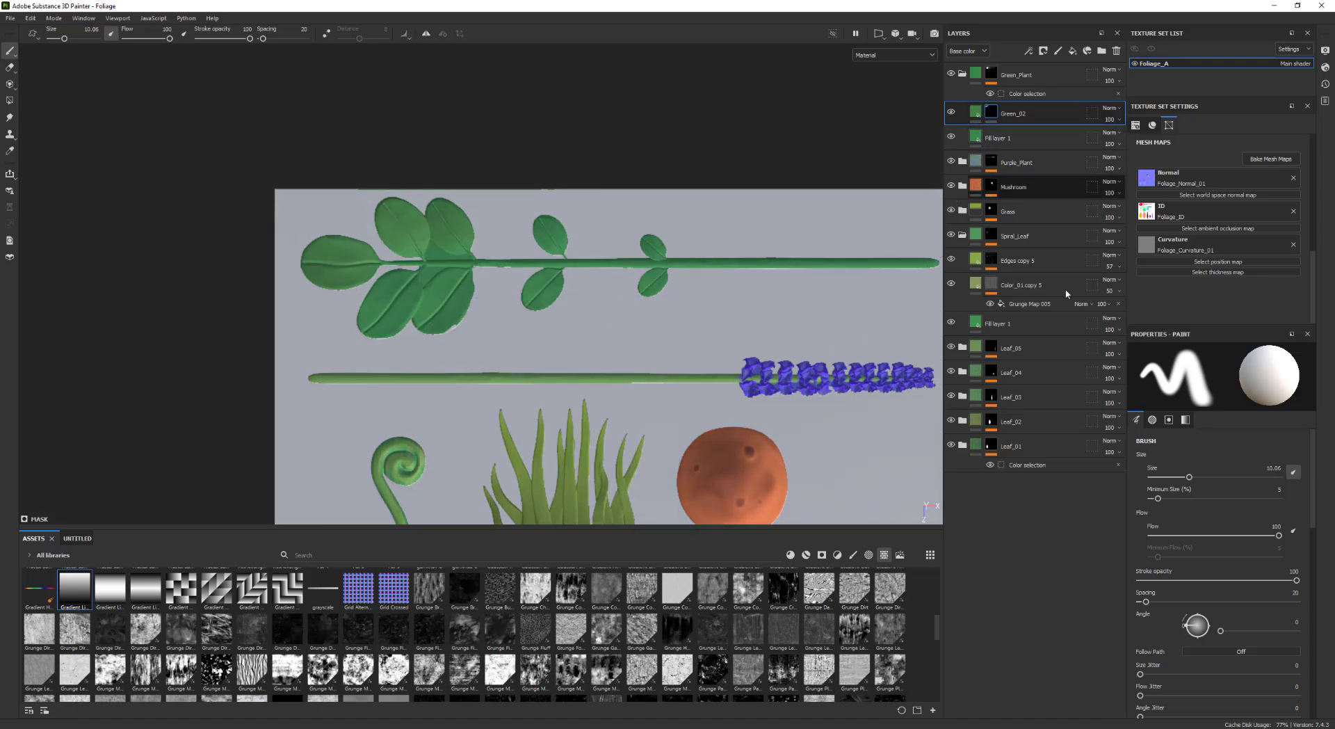
Set the Green_02 layer's base color to a lighter yellowish green
click(976, 113)
click(1218, 578)
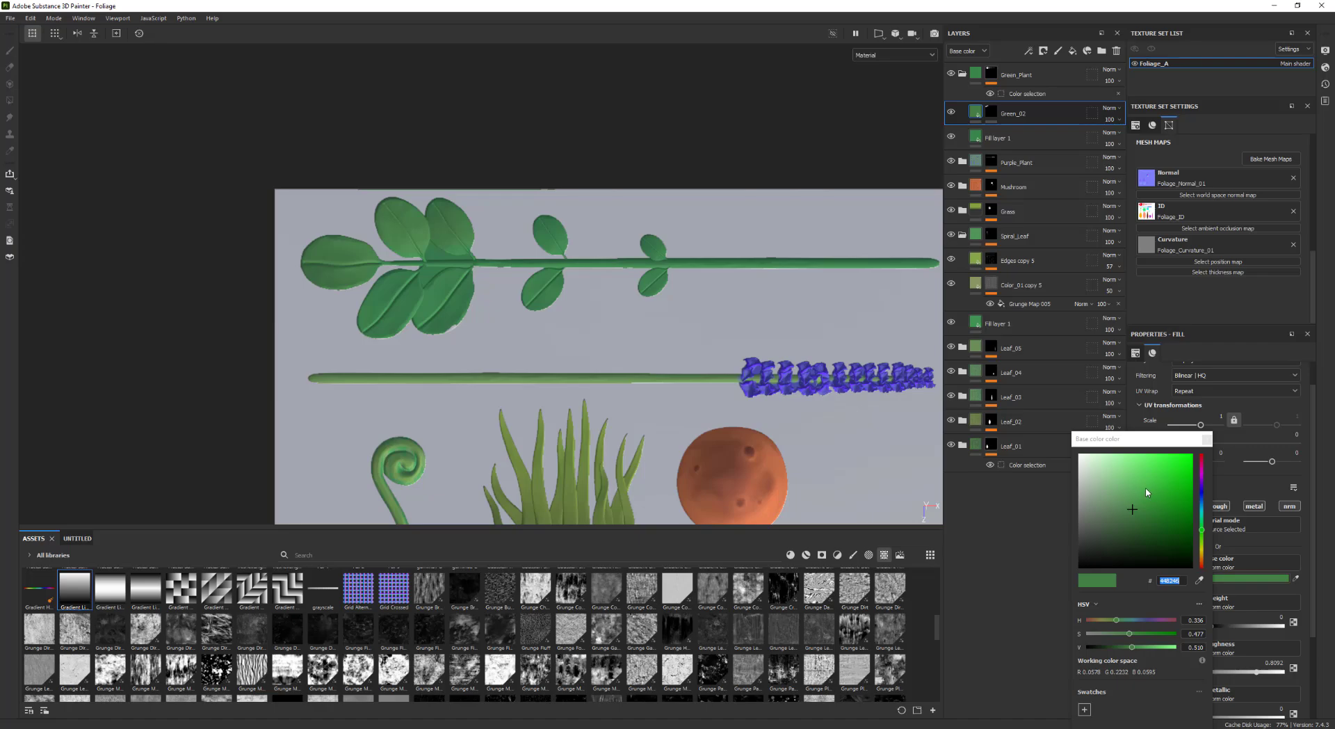
drag(1130, 506, 1142, 493)
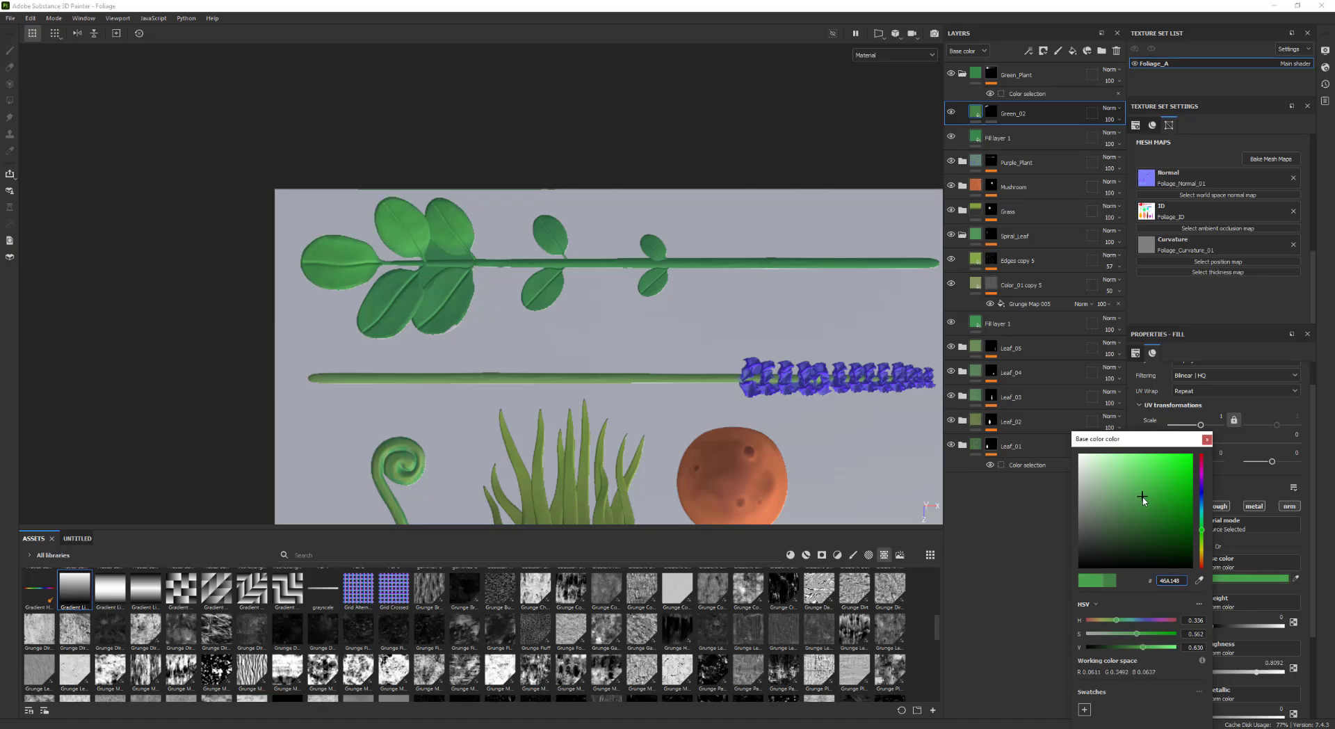
drag(1202, 536, 1206, 542)
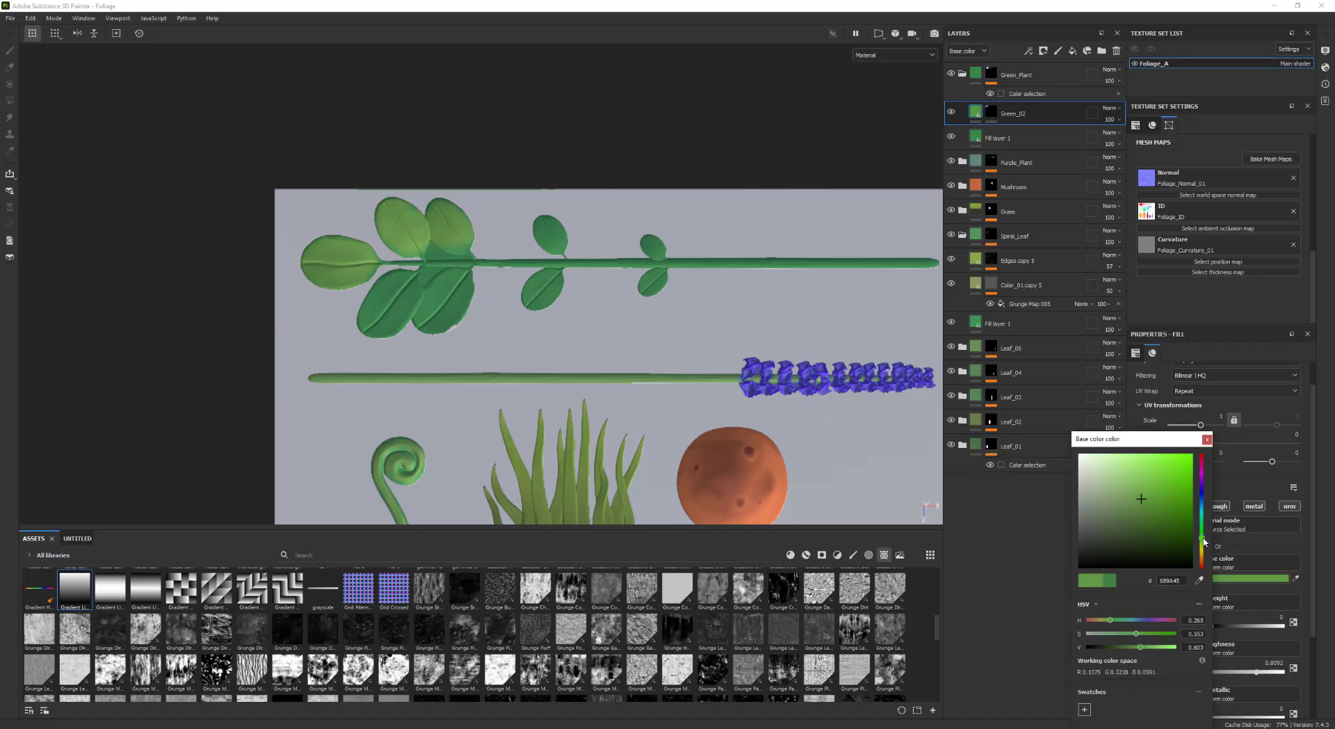
click(1207, 439)
key(1)
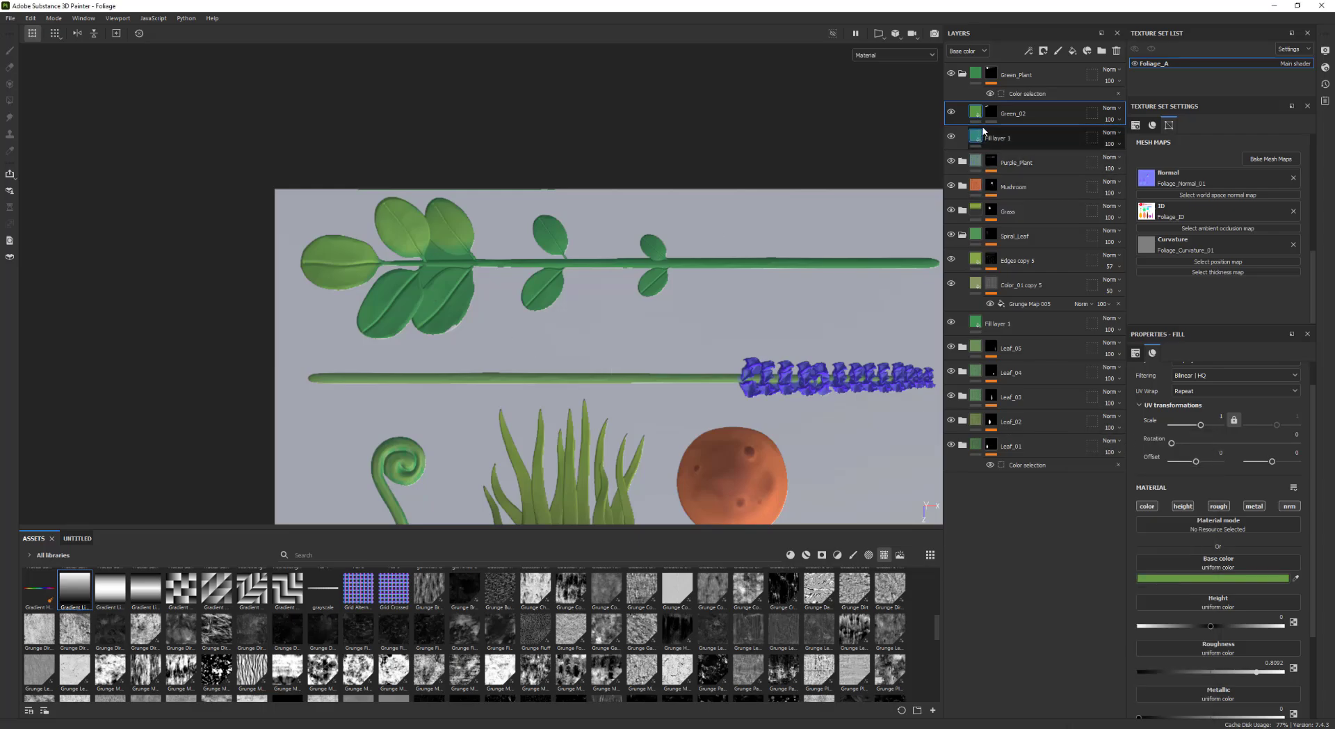
Paint the Green_02 mask over several leaves of the green plant, shrinking the brush to about 4.7
mouse_move(455, 243)
mouse_down()
mouse_move(446, 229)
mouse_move(389, 278)
mouse_move(445, 306)
mouse_move(345, 263)
mouse_up()
drag(559, 243, 535, 218)
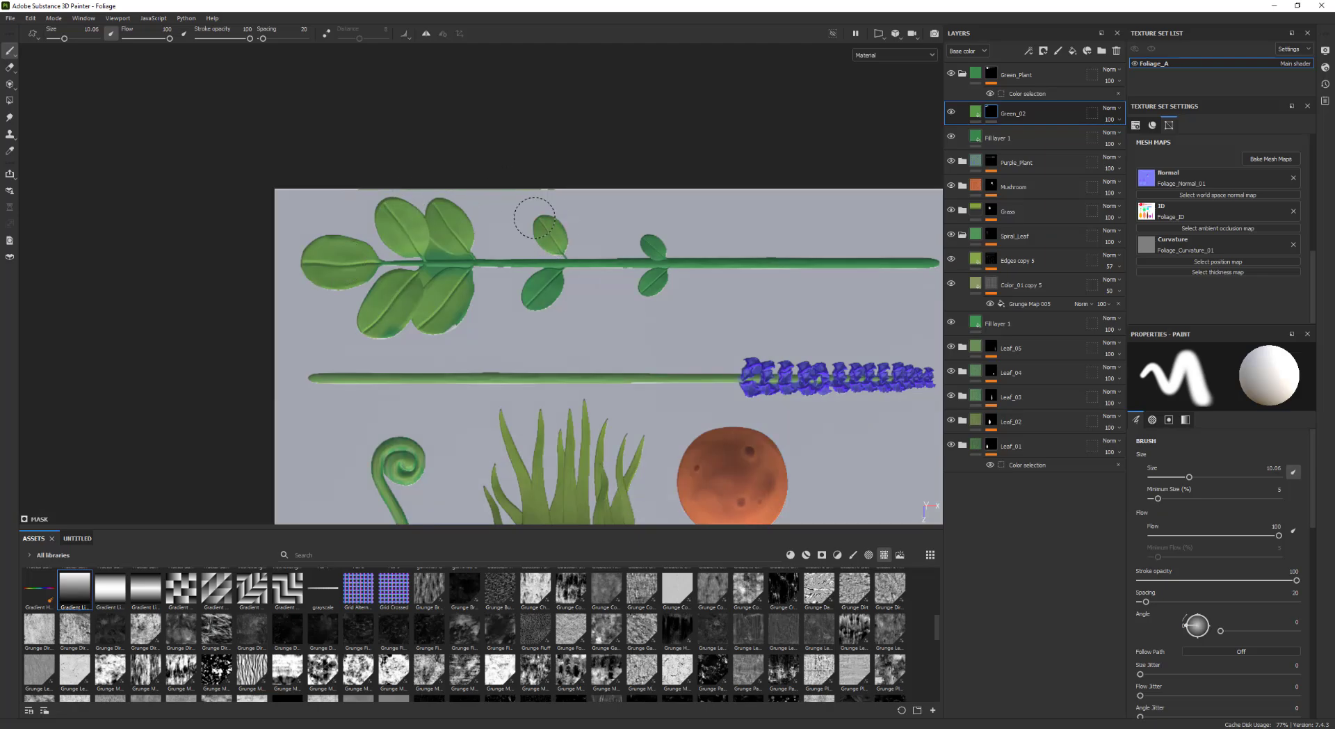
ctrl+right_drag(655, 236, 644, 236)
drag(649, 240, 663, 273)
mouse_move(561, 273)
mouse_down()
mouse_move(456, 322)
mouse_move(432, 273)
mouse_move(468, 274)
mouse_up()
drag(536, 304, 559, 281)
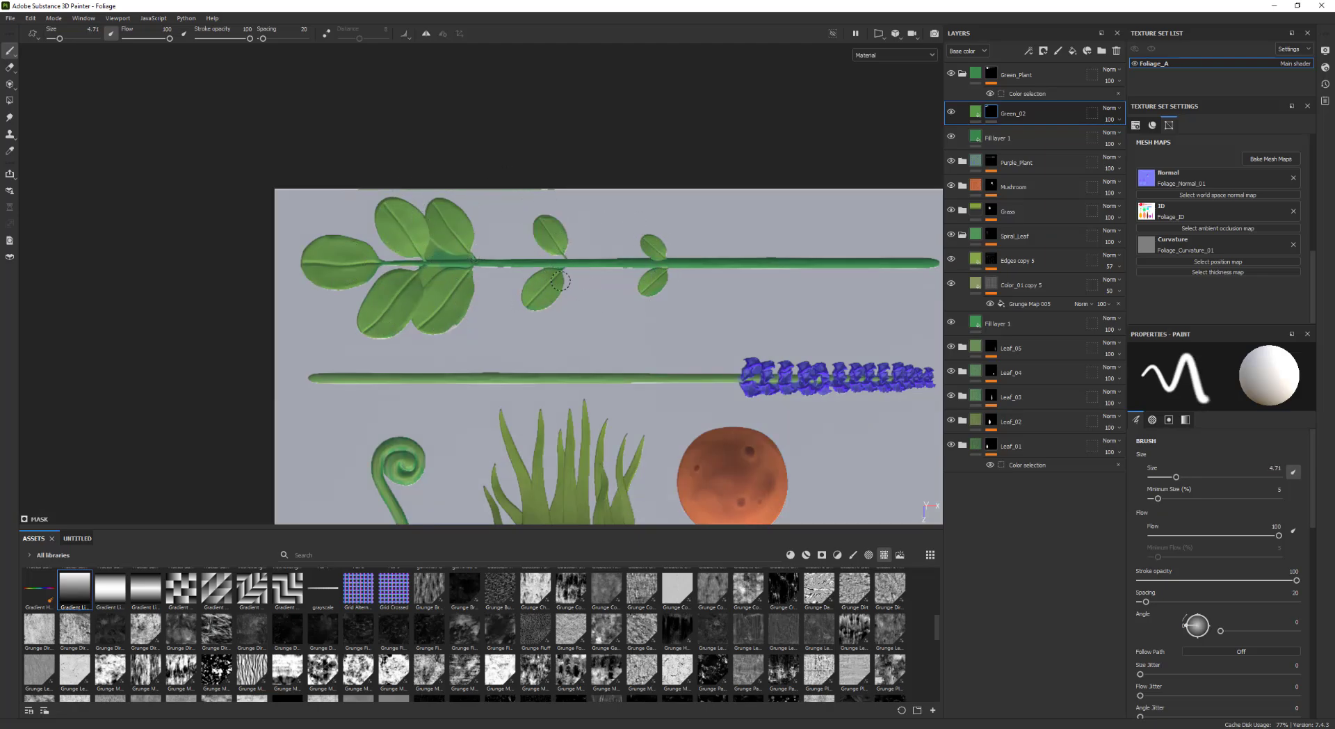
scroll(594, 288, down, 2)
mouse_move(658, 287)
alt+middle_down()
mouse_move(593, 288)
mouse_move(589, 252)
mouse_move(551, 249)
mouse_move(650, 268)
mouse_move(613, 150)
mouse_move(635, 149)
mouse_move(658, 232)
mouse_move(689, 268)
alt+middle_up()
scroll(673, 260, up, 1)
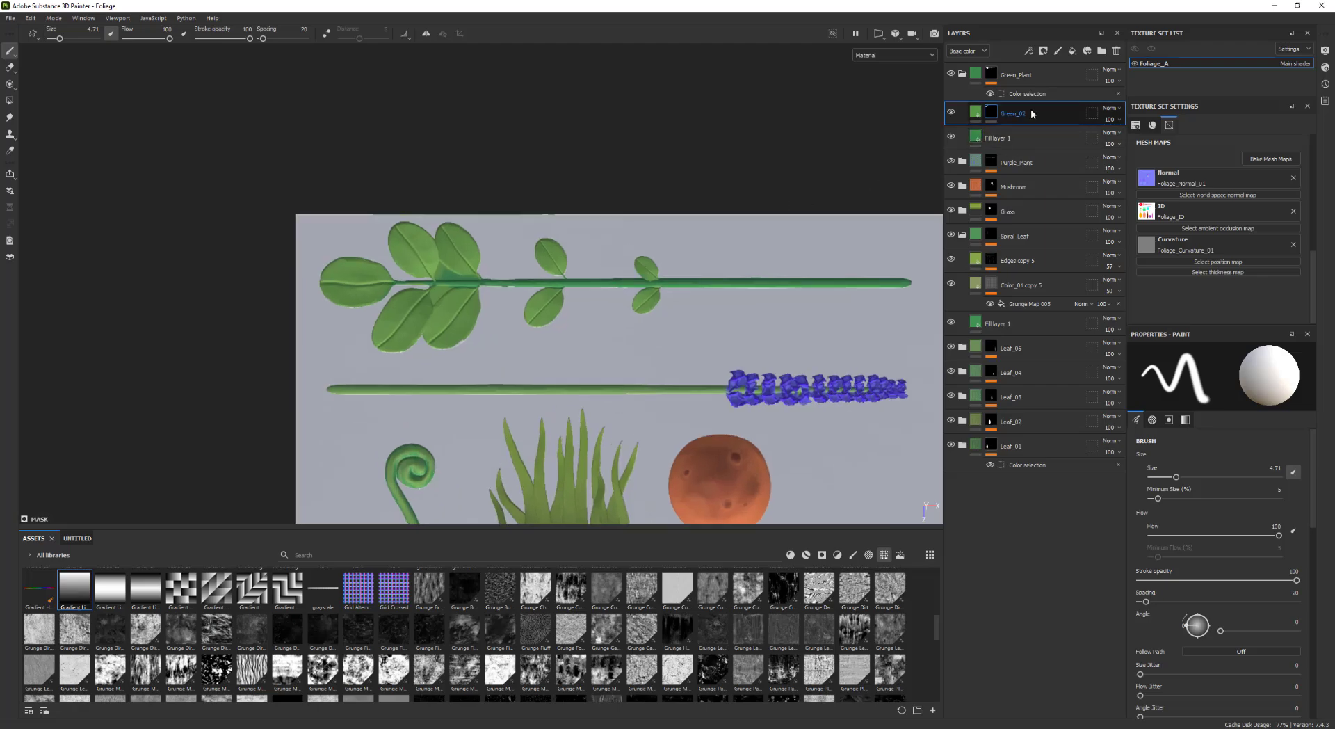
Add a Curvature generator to the Green_02 layer's mask
right_click(991, 113)
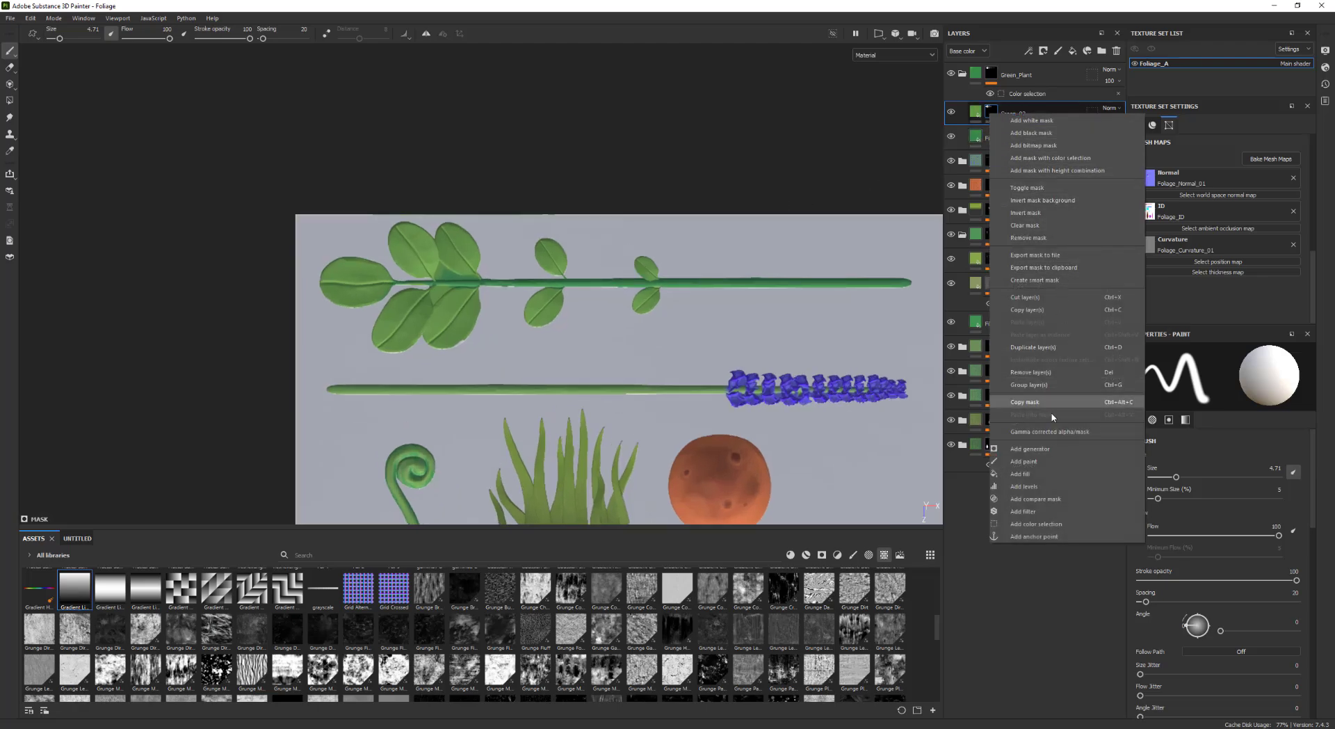
click(1030, 449)
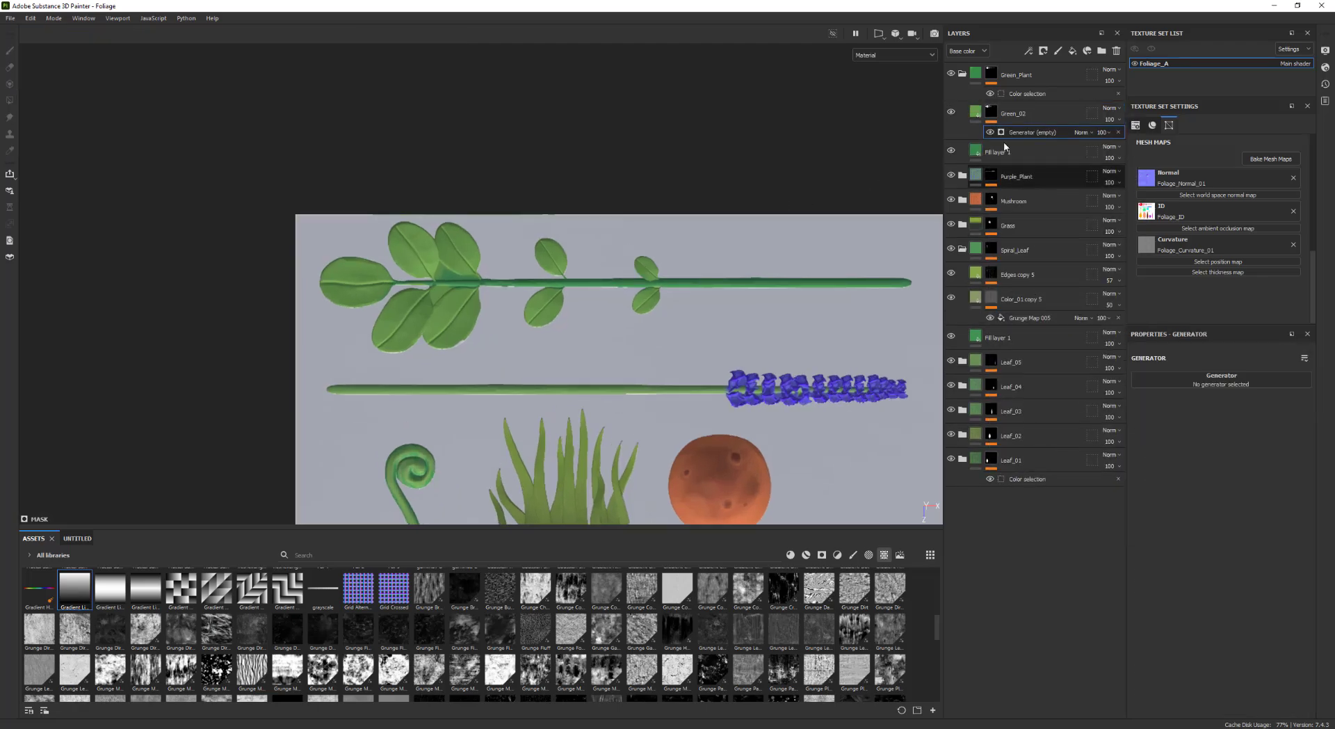
click(1198, 382)
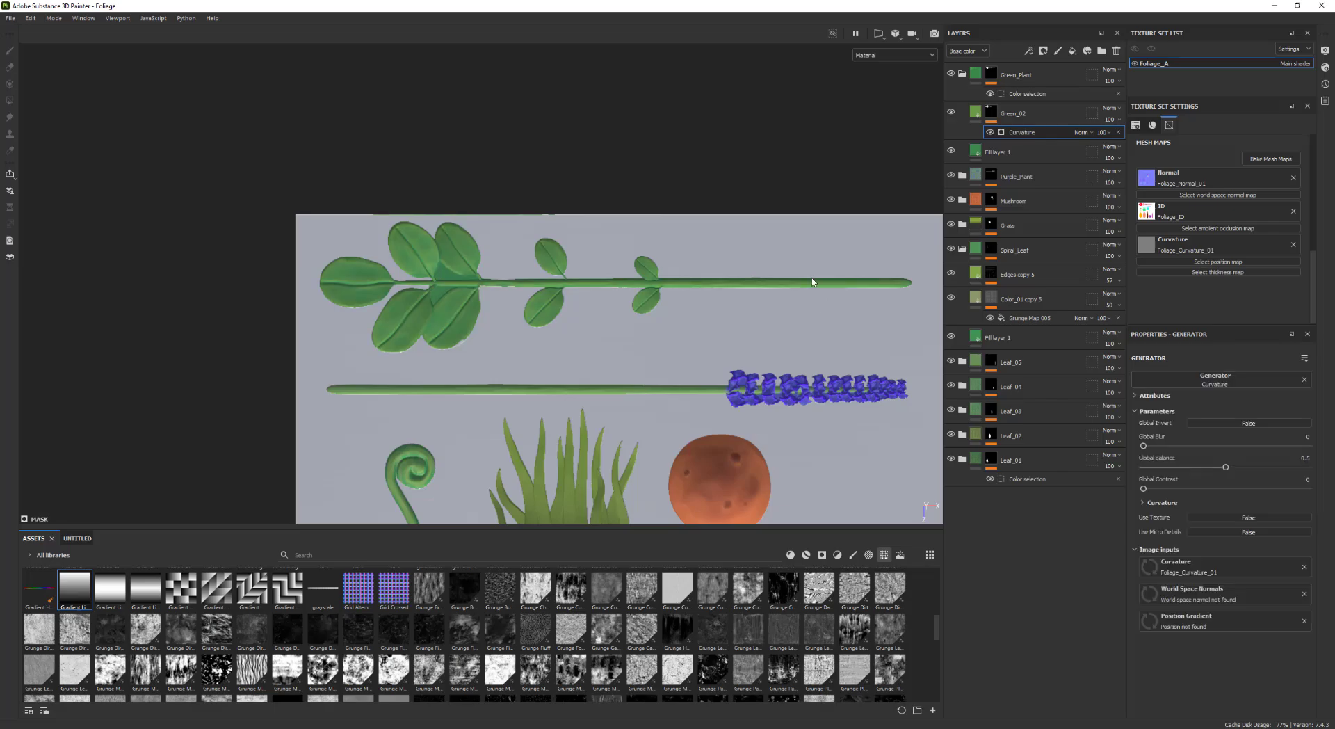
alt+middle_drag(798, 260, 755, 237)
alt+right_drag(755, 237, 800, 265)
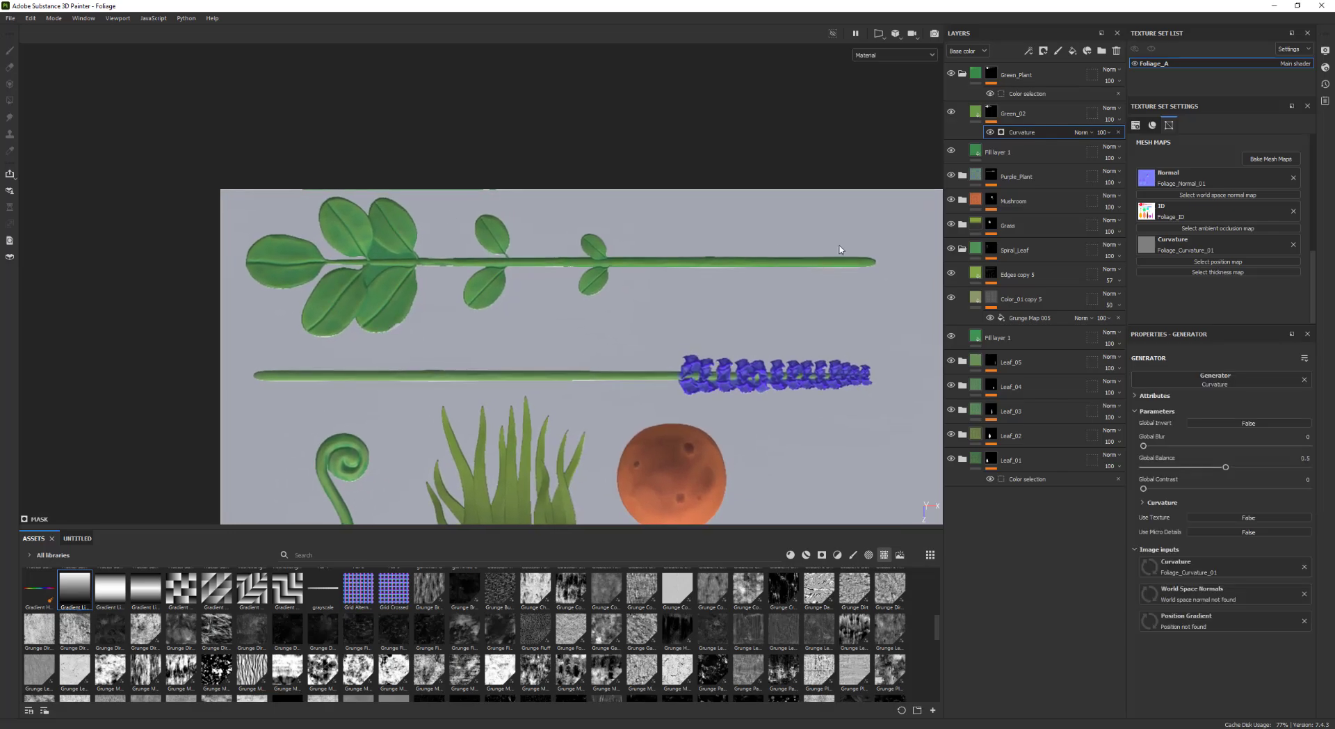
Change the Green_02 base color to a cooler, bluish green
click(976, 113)
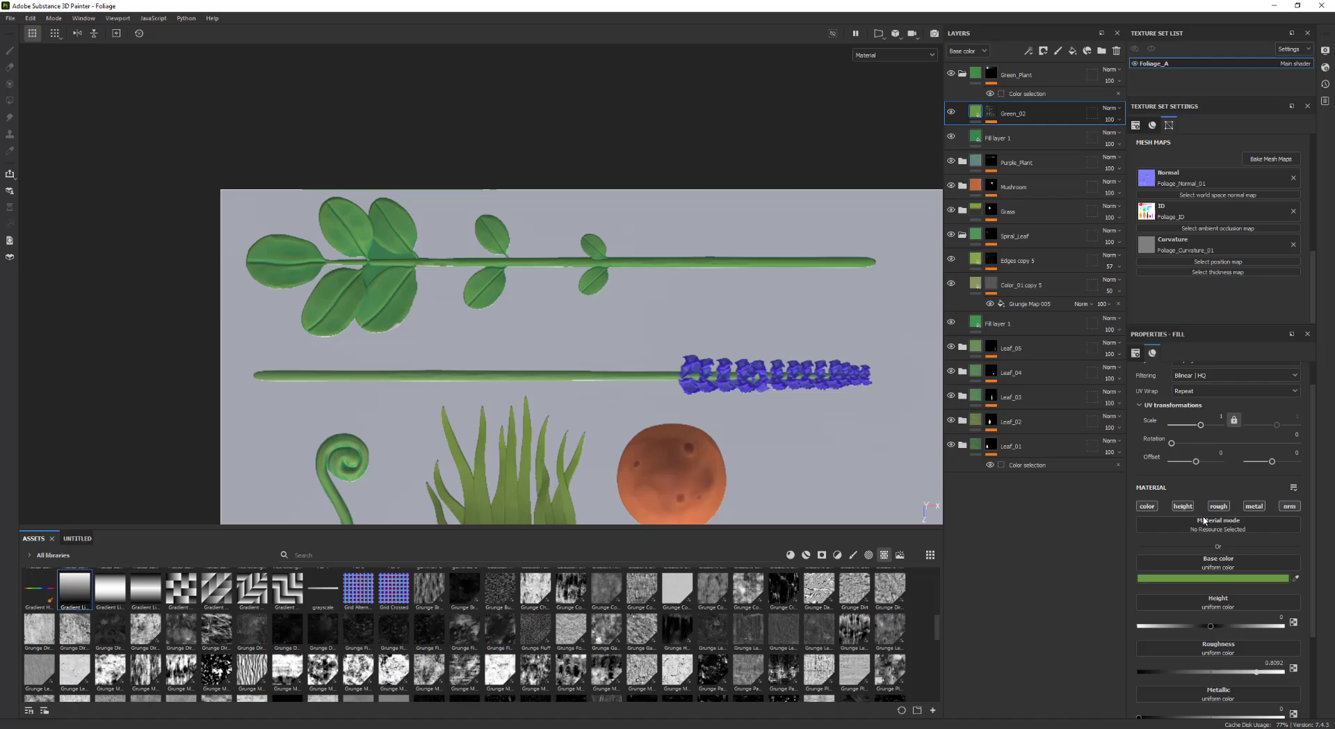
click(1223, 578)
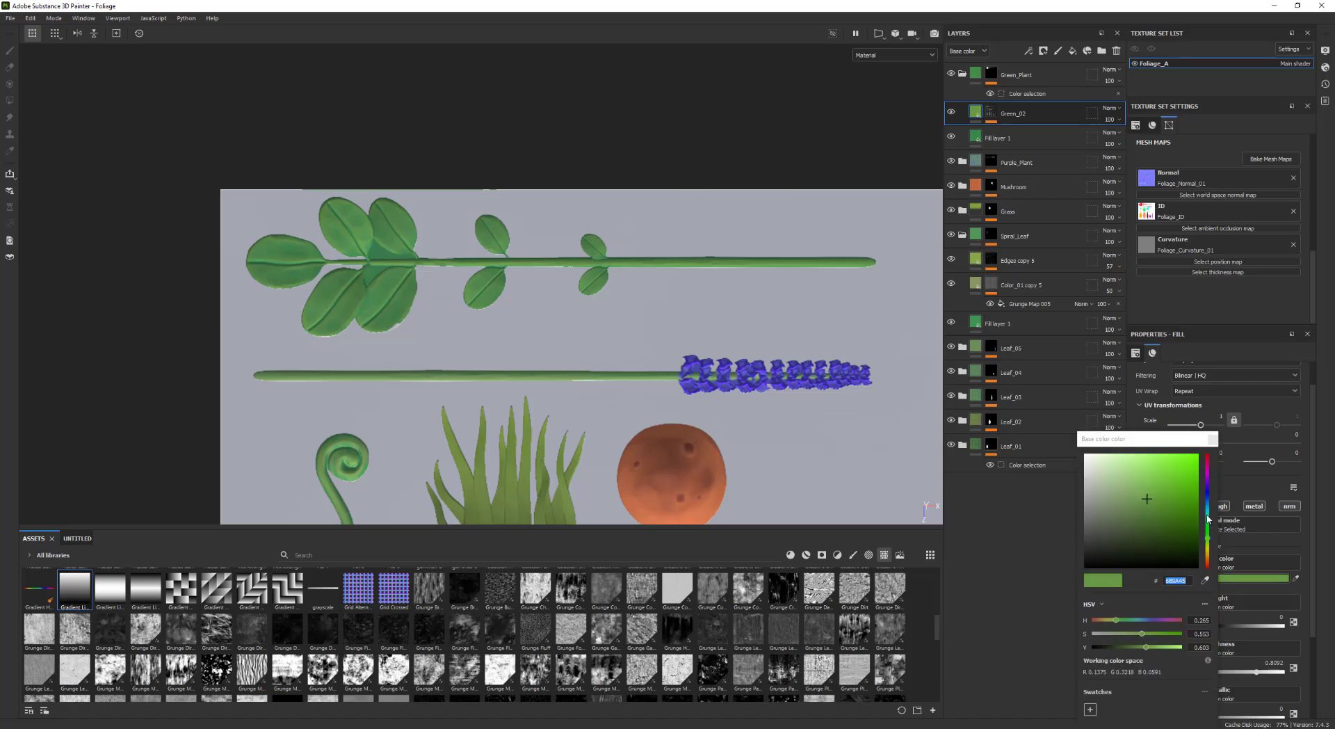
drag(1209, 518, 1213, 527)
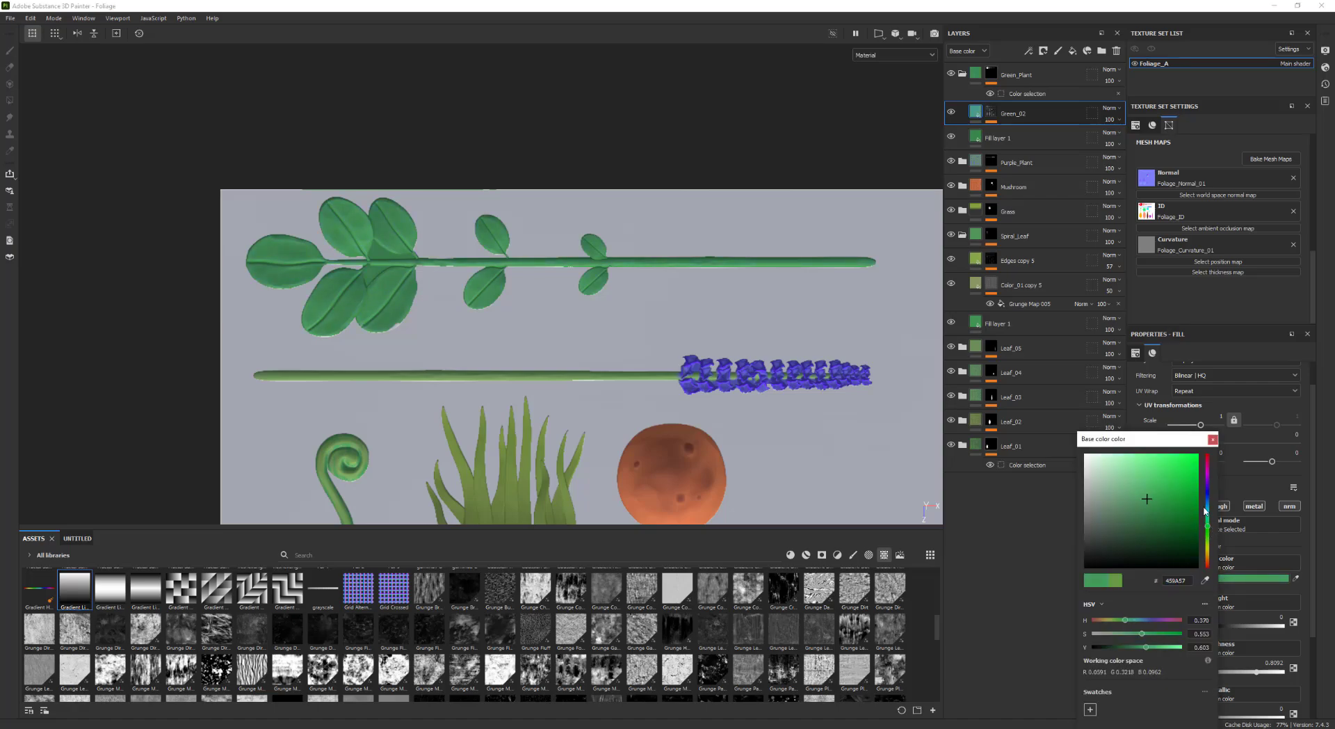
mouse_move(1151, 490)
mouse_down()
mouse_move(1123, 473)
mouse_move(1212, 523)
mouse_up()
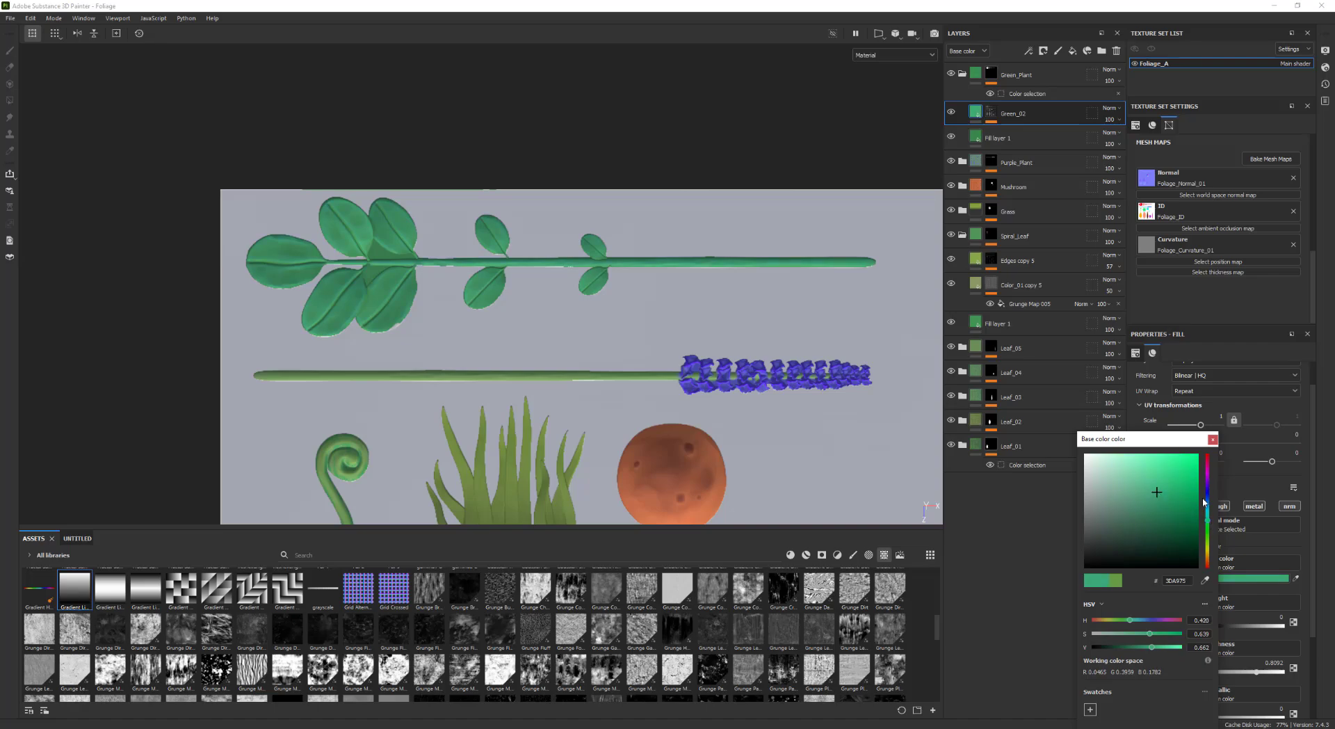
click(1214, 439)
Add a paint effect to the Green_02 mask above the curvature generator and paint near the stem tip
click(990, 115)
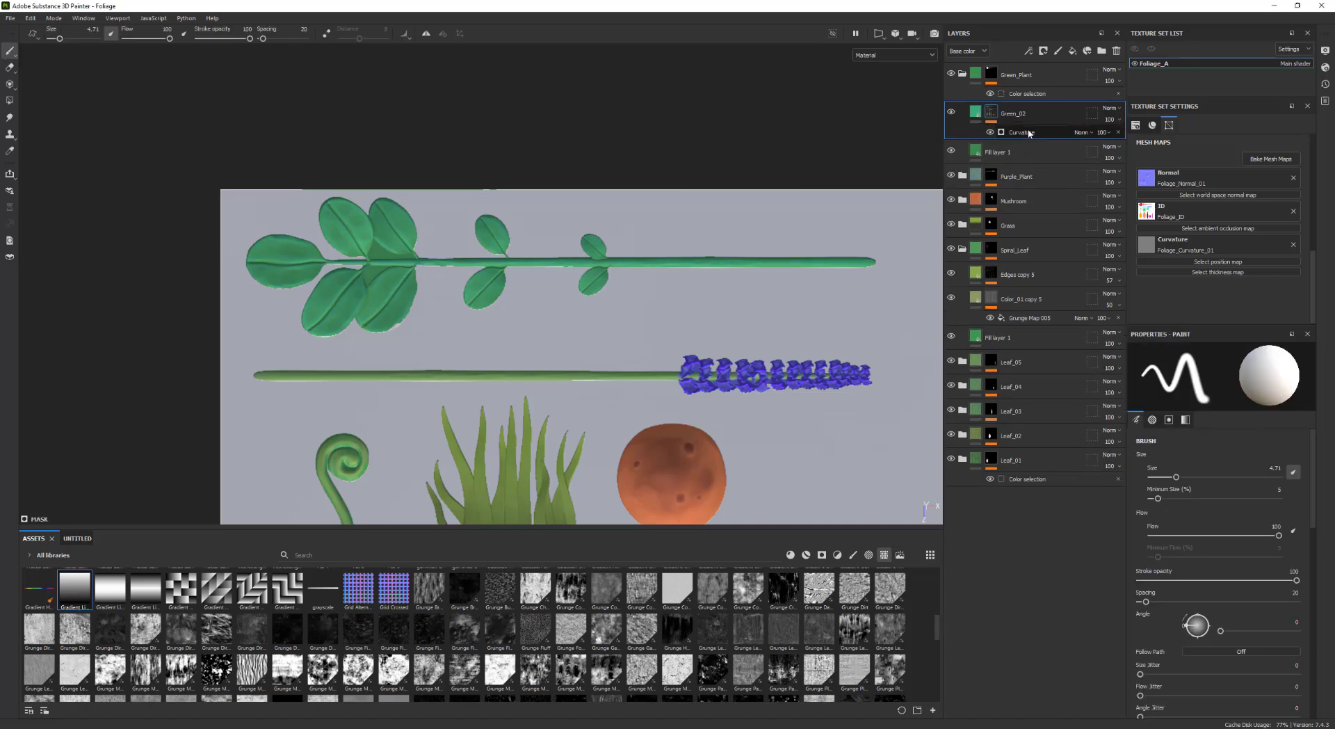
right_click(991, 114)
click(1040, 464)
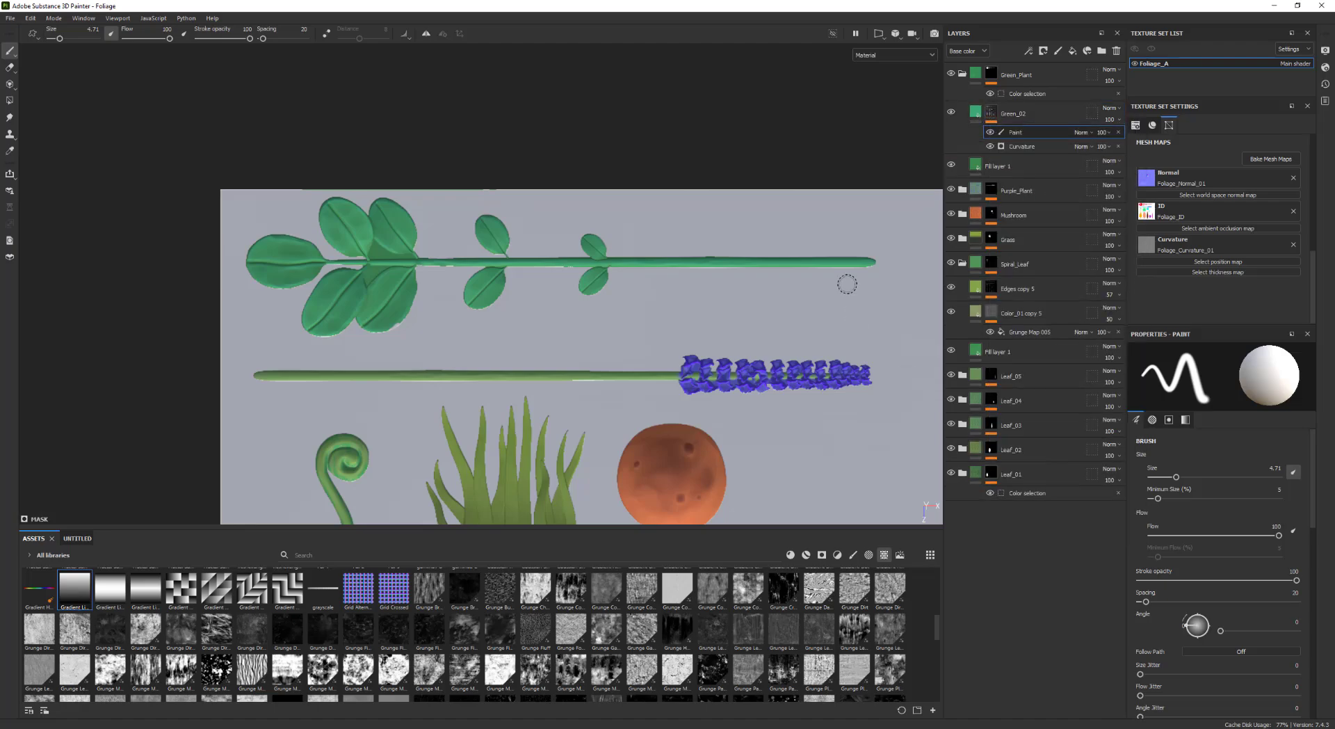
mouse_move(868, 262)
mouse_down()
mouse_move(764, 265)
mouse_move(889, 265)
mouse_move(659, 262)
mouse_move(806, 267)
mouse_up()
Switch to black and erase the curvature highlight along the green plant's stem with a brush about 1.9
key(x)
drag(643, 265, 628, 262)
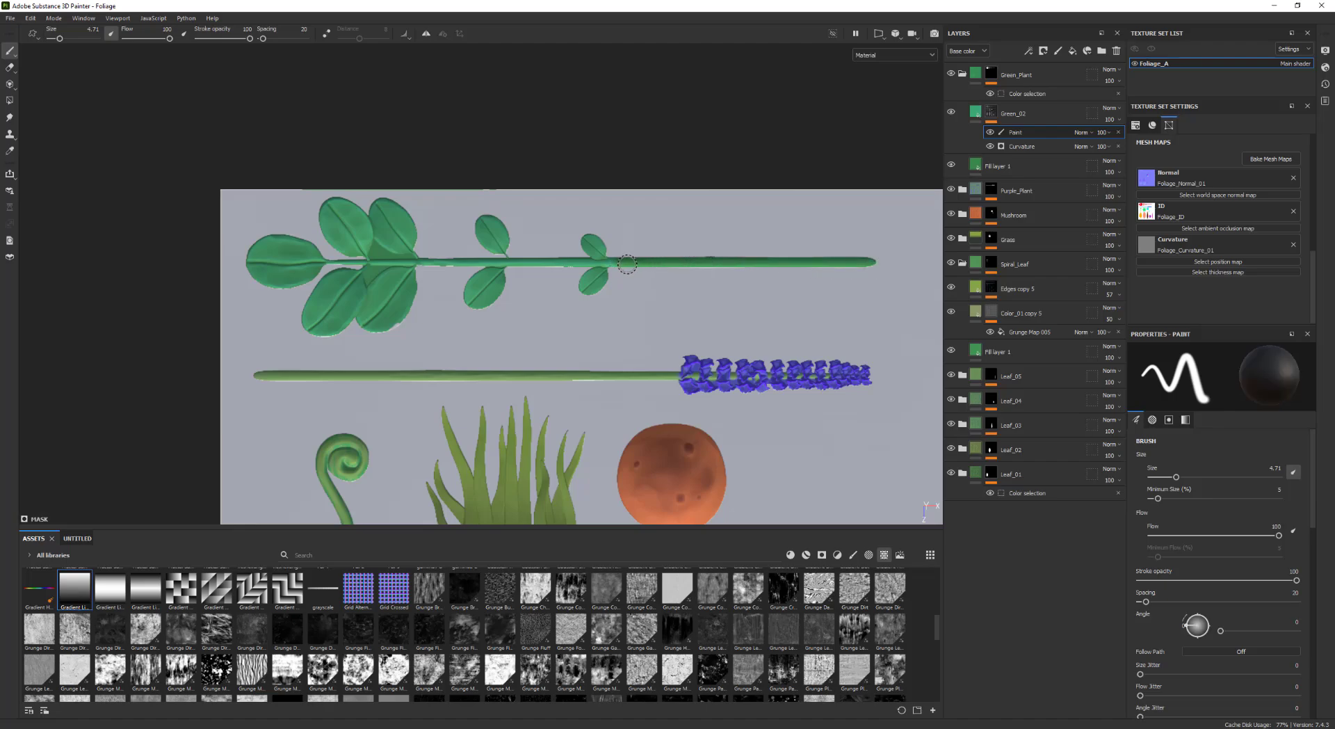
ctrl+right_drag(620, 263, 608, 263)
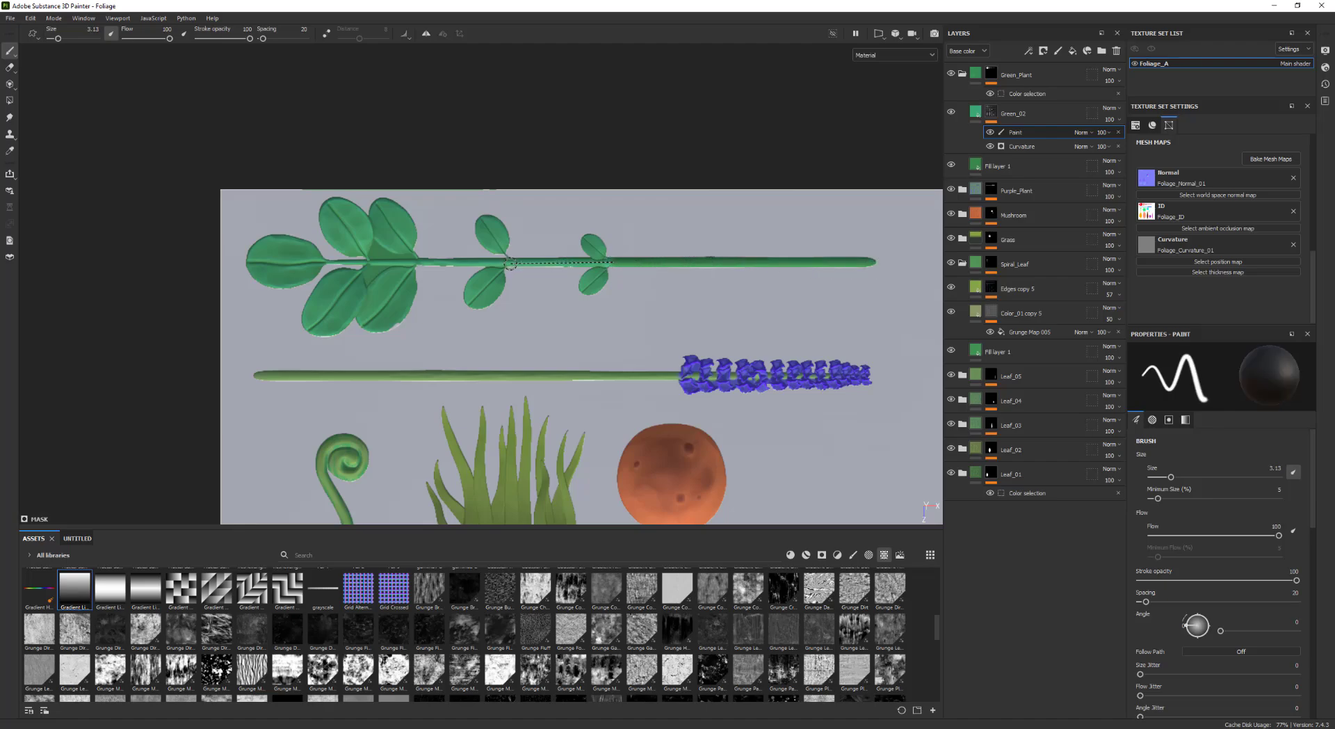
shift+click(504, 262)
scroll(477, 283, up, 2)
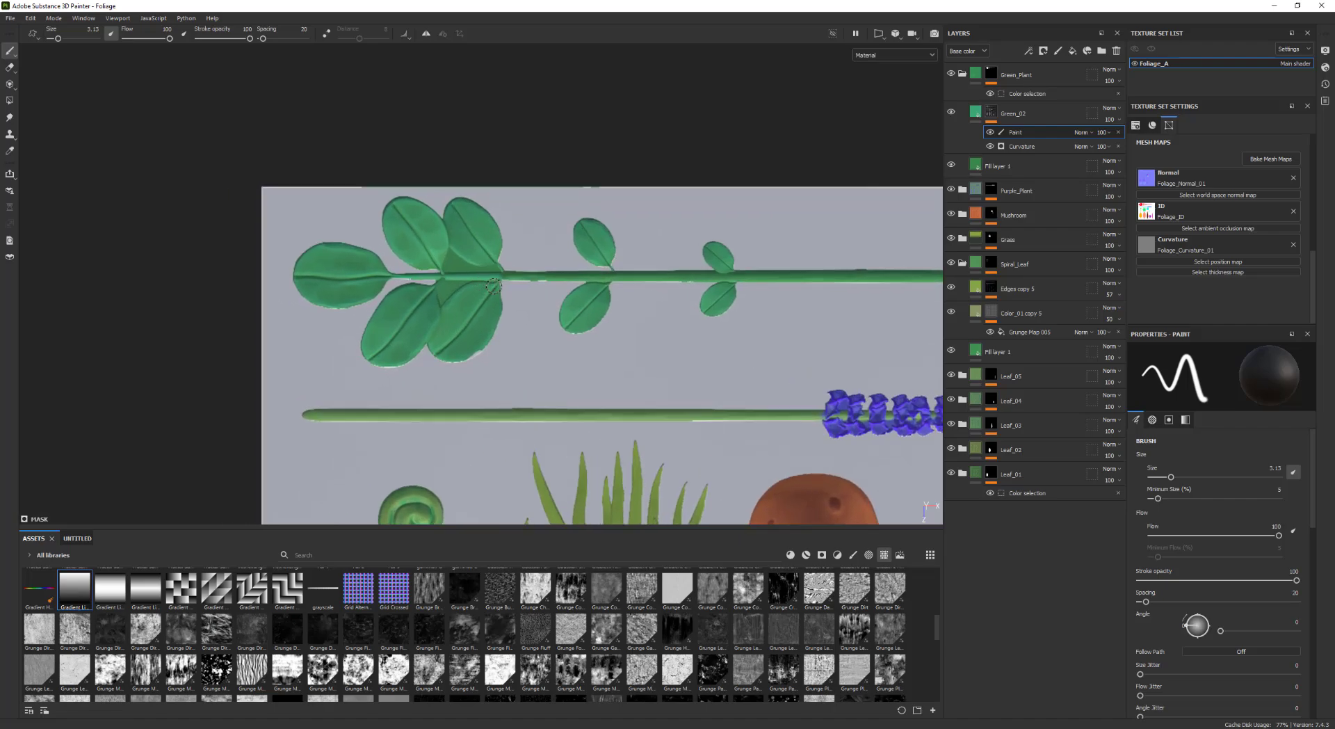
key(bracketleft)
drag(490, 276, 462, 276)
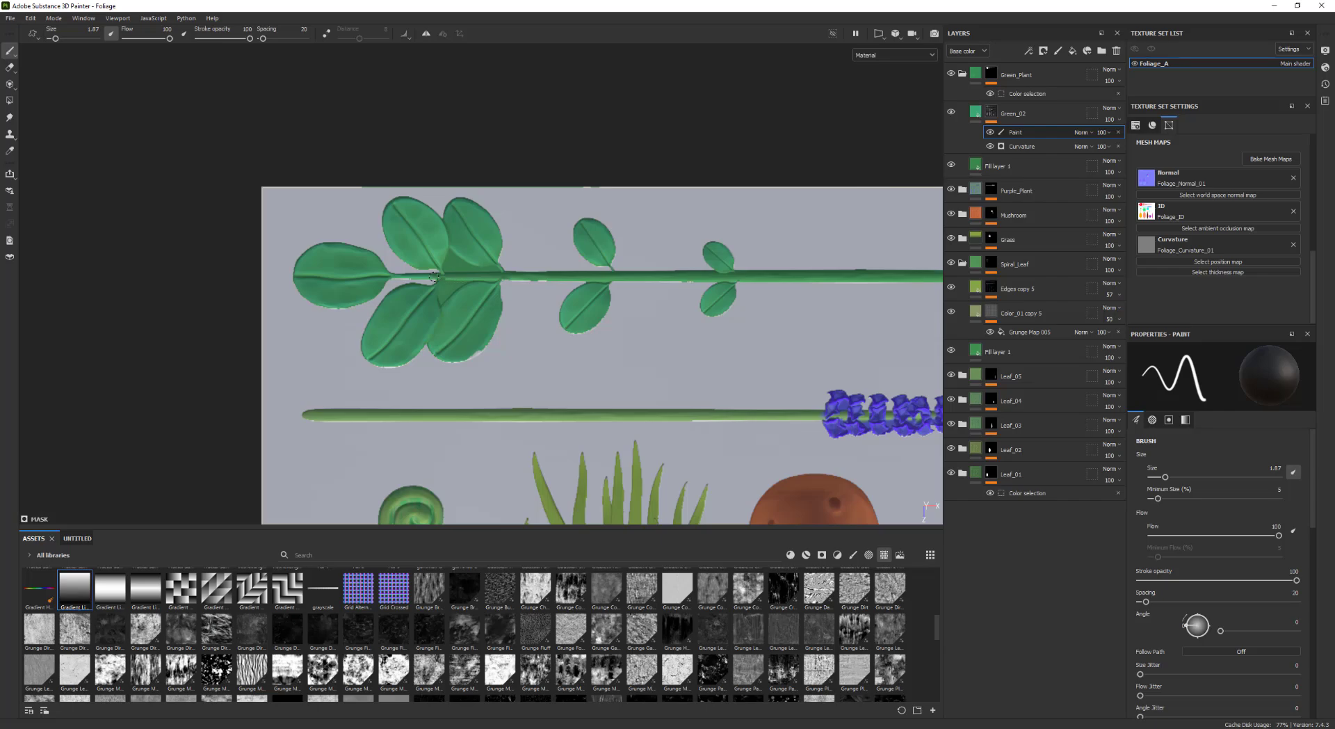
scroll(587, 306, down, 3)
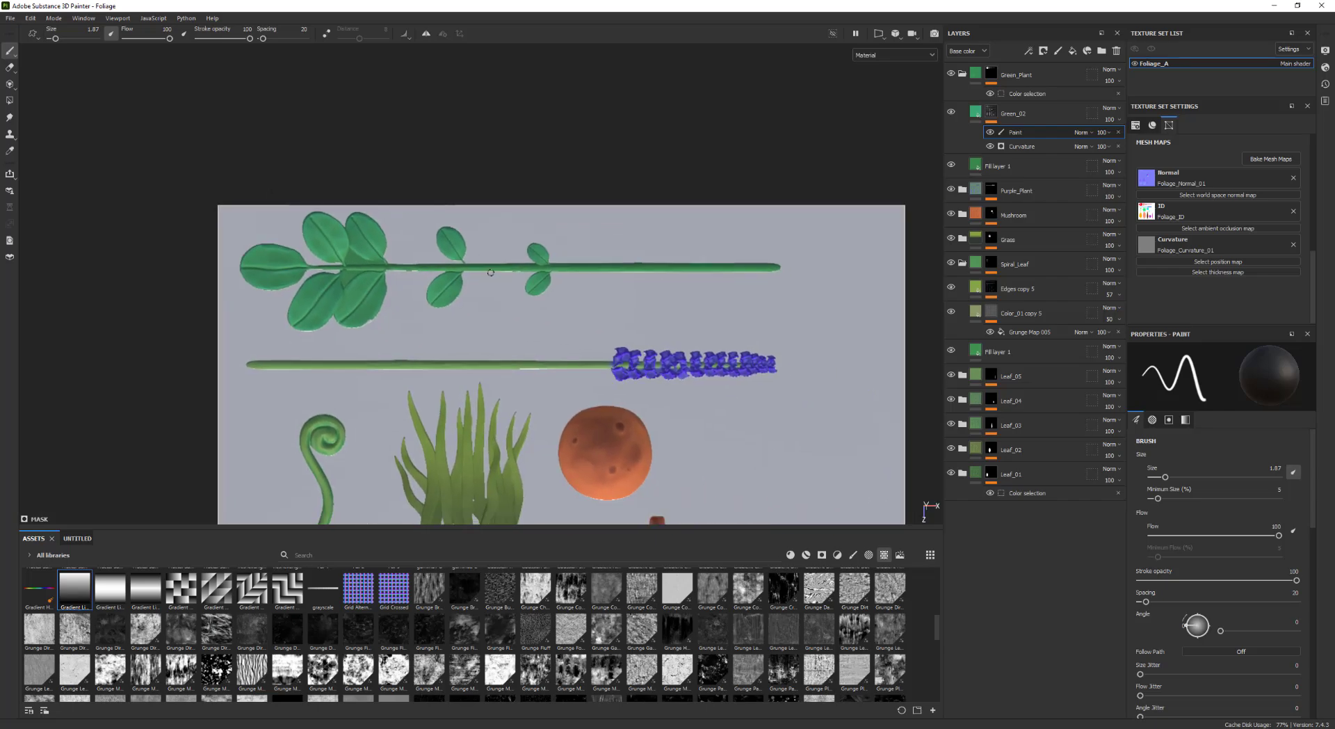
alt+middle_drag(726, 251, 761, 235)
Change the Green_02 fill's base color to a lighter, yellower green
scroll(761, 235, up, 2)
scroll(773, 198, up, 1)
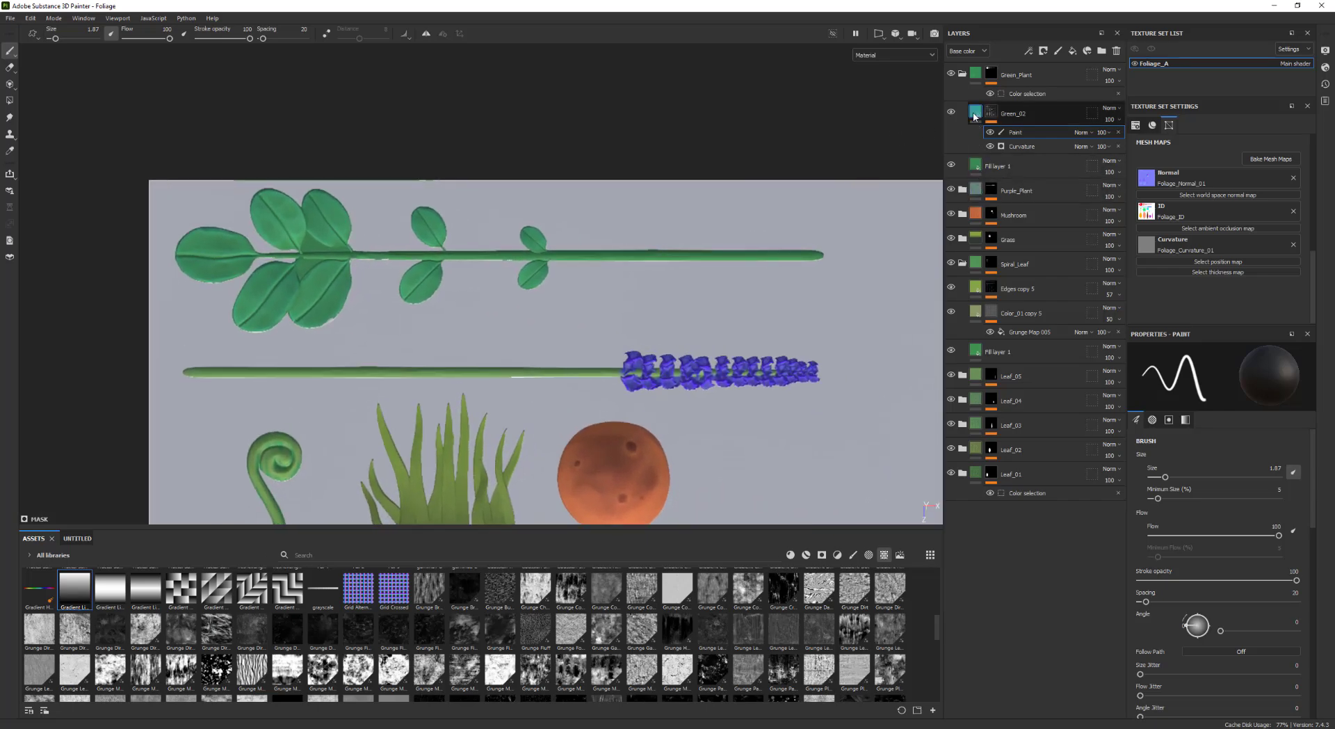
click(976, 112)
alt+middle_drag(769, 173, 888, 175)
click(1214, 578)
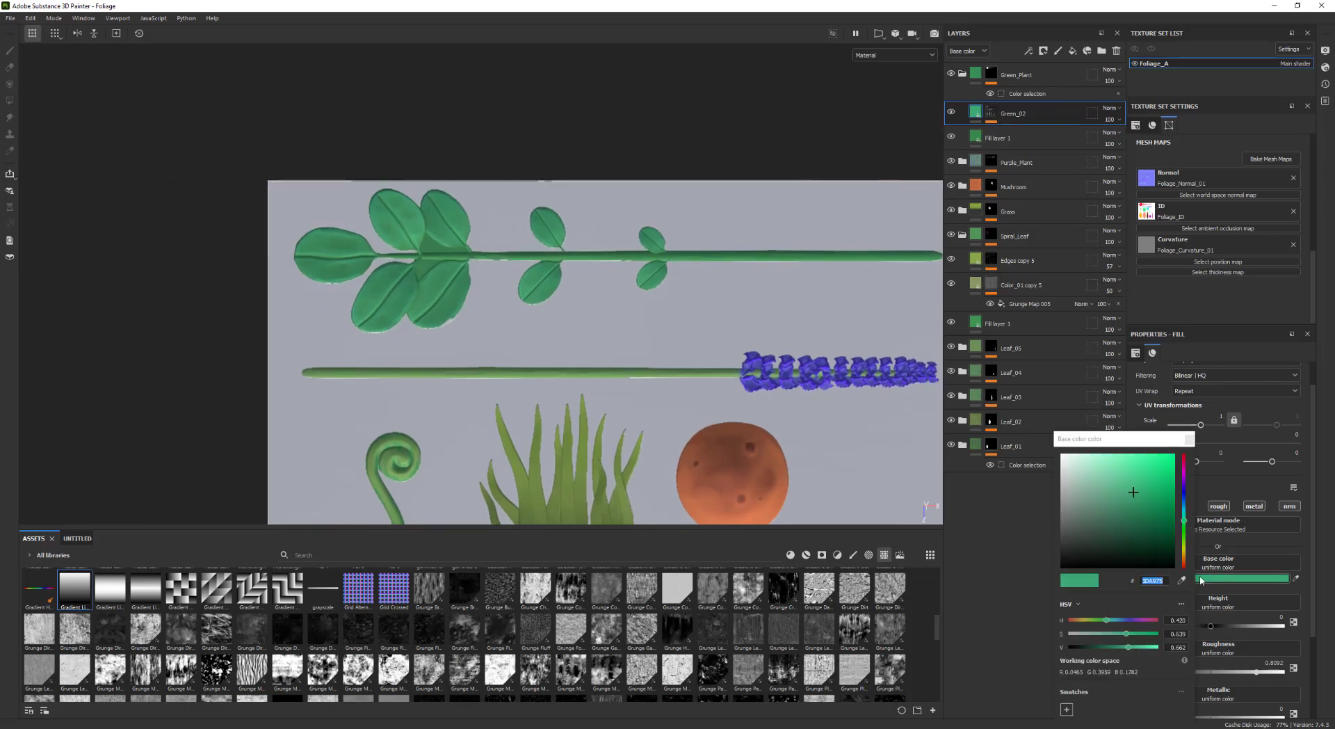
click(1185, 536)
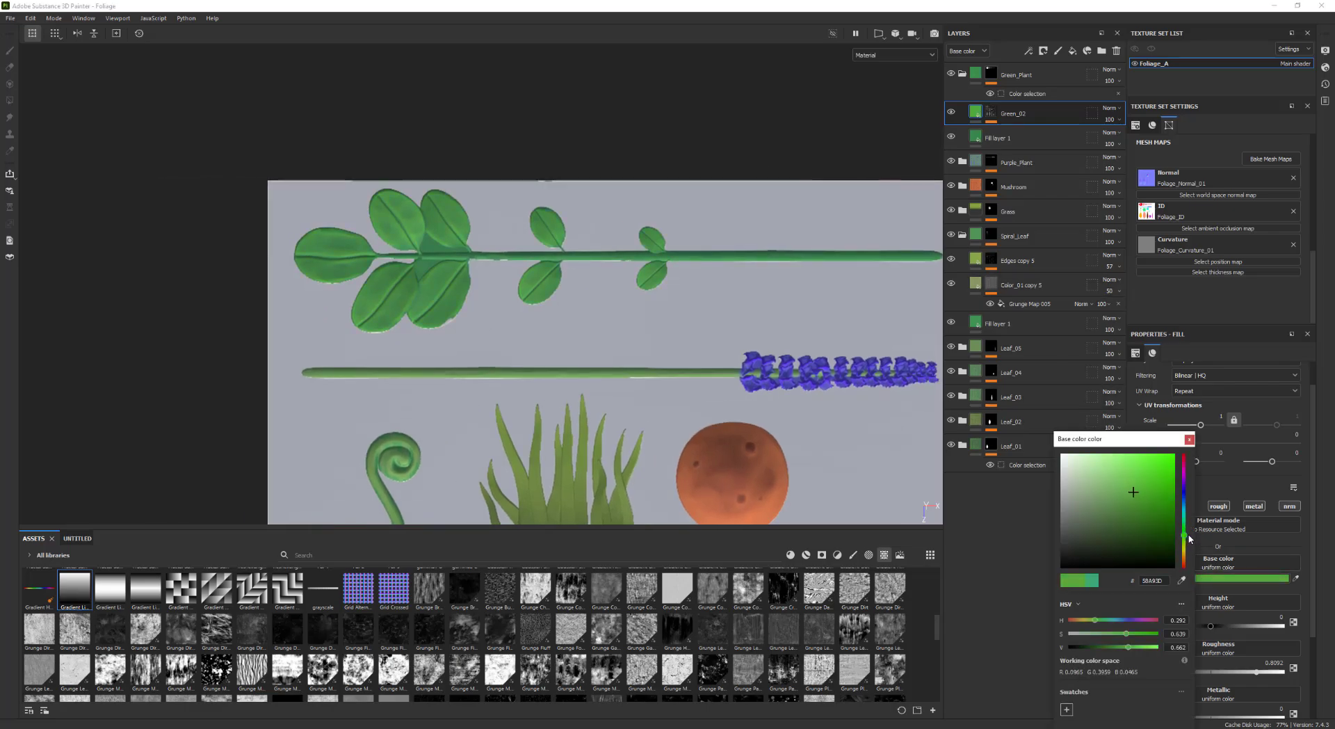
scroll(584, 238, down, 4)
click(1118, 495)
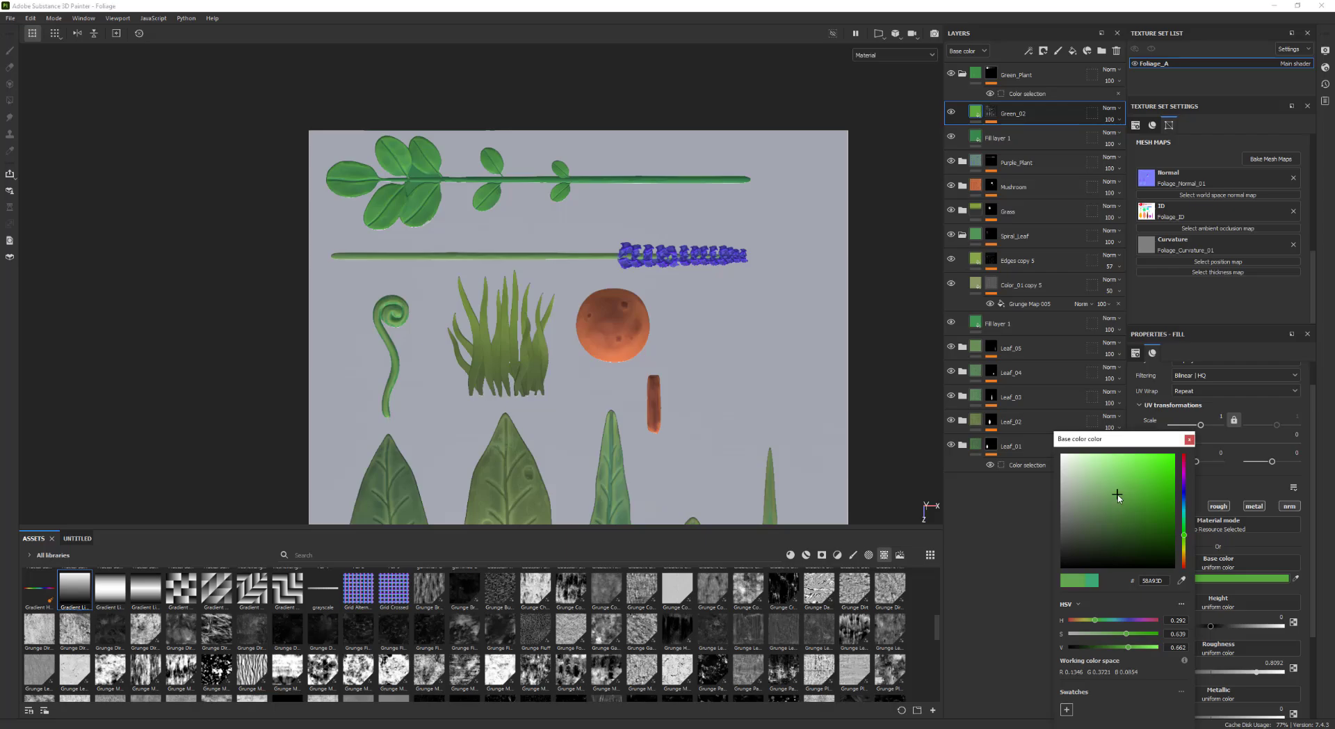
drag(1118, 496, 1114, 481)
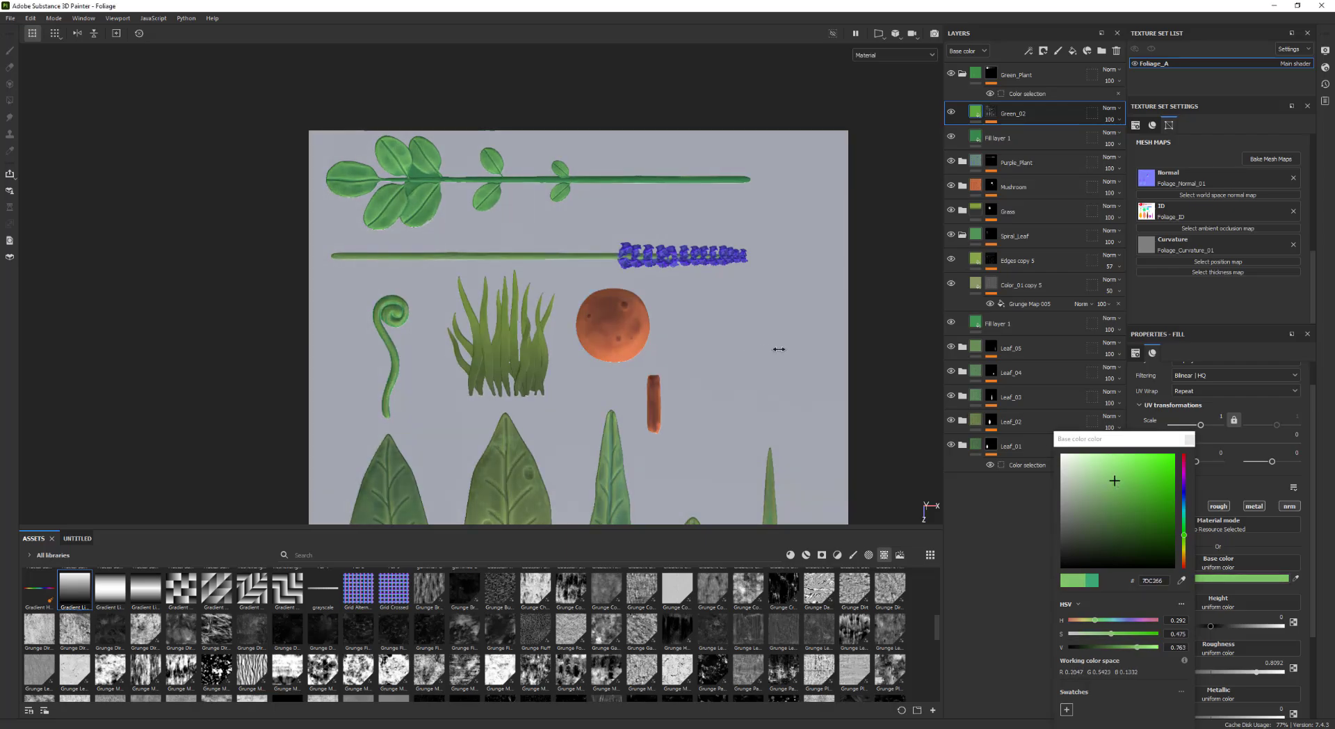
Lower the Large scale value of the Green_02 mask's Curvature generator to about 0
middle_drag(689, 315, 735, 371)
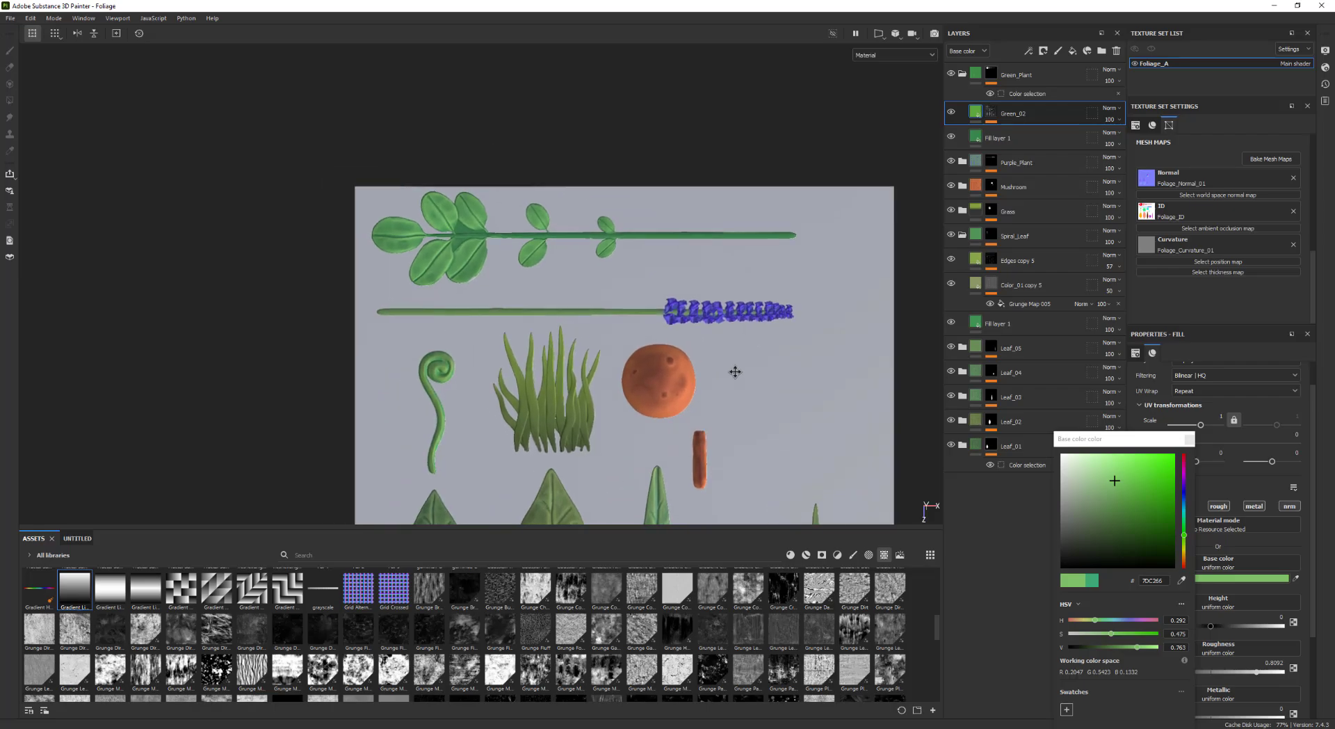
scroll(674, 334, up, 3)
click(991, 113)
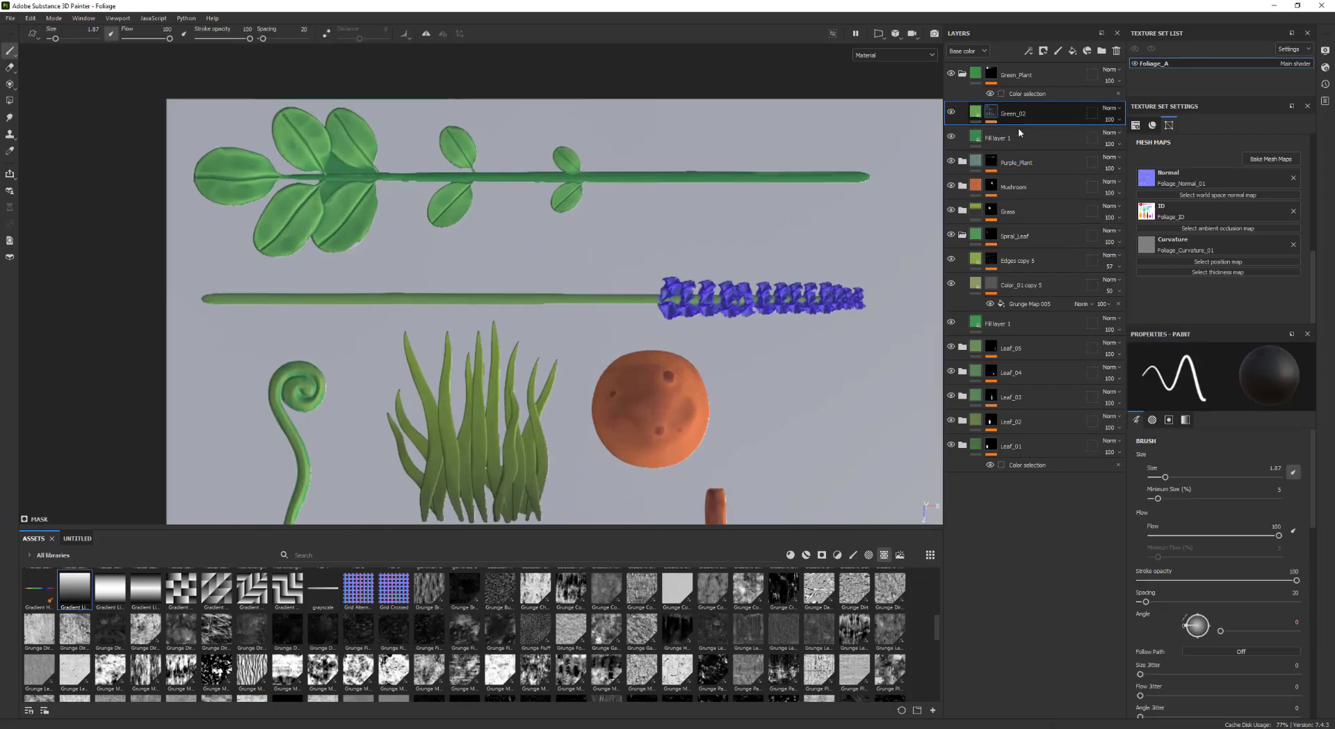
click(1029, 147)
alt+middle_drag(708, 268, 751, 290)
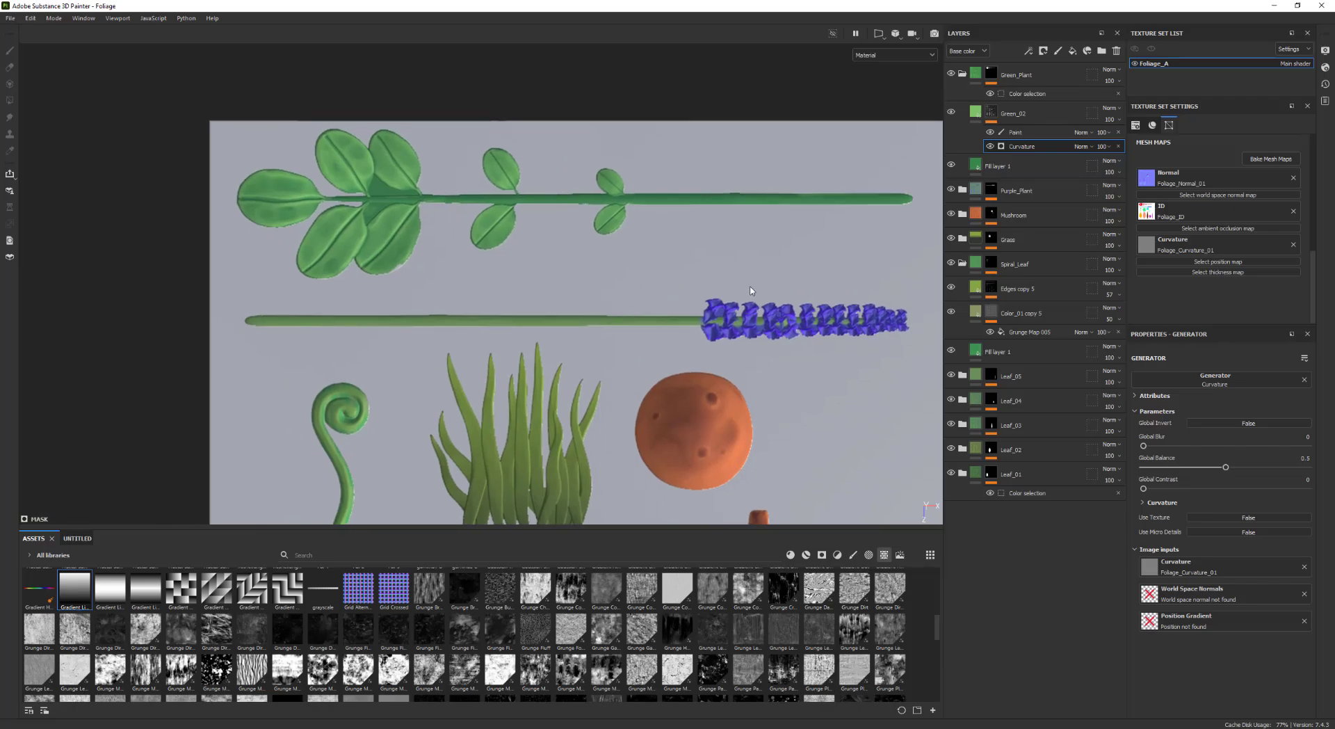
click(1145, 502)
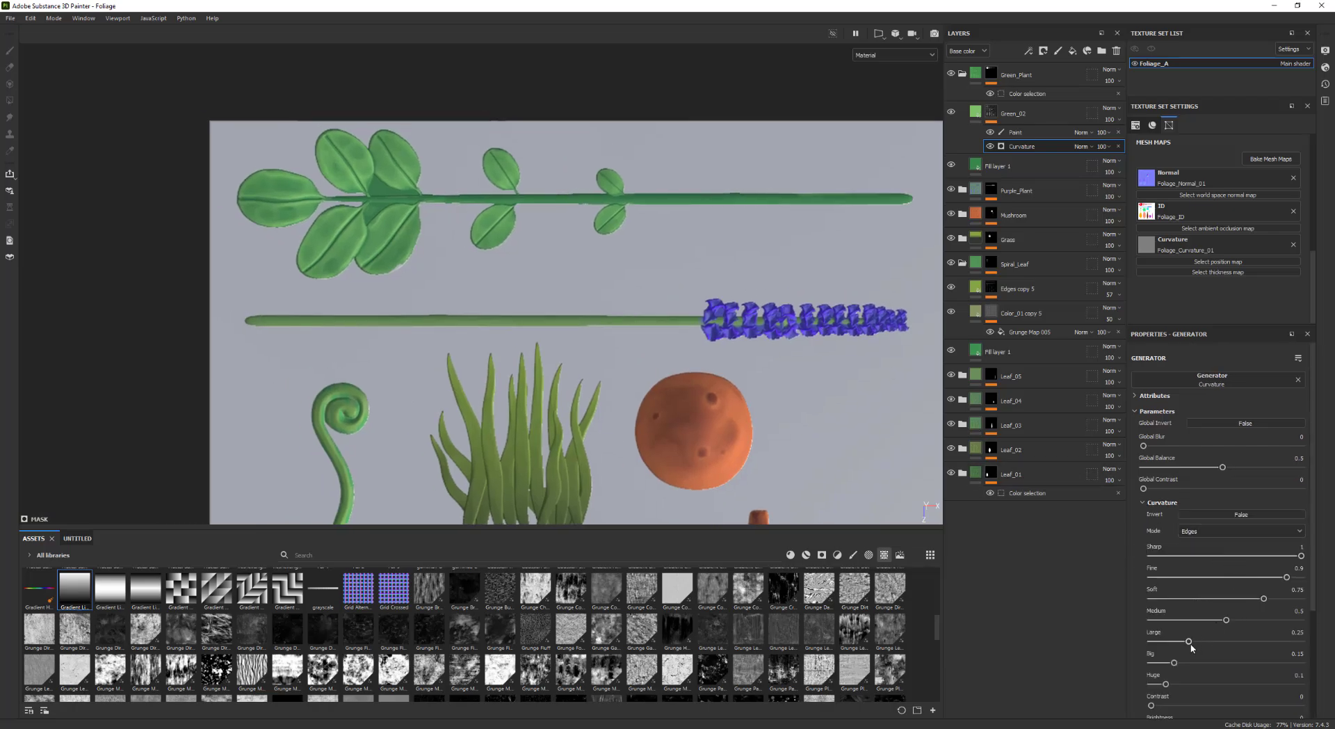
drag(1187, 643, 1149, 685)
Inspect the finished foliage textures across the whole texture sheet
scroll(765, 355, down, 3)
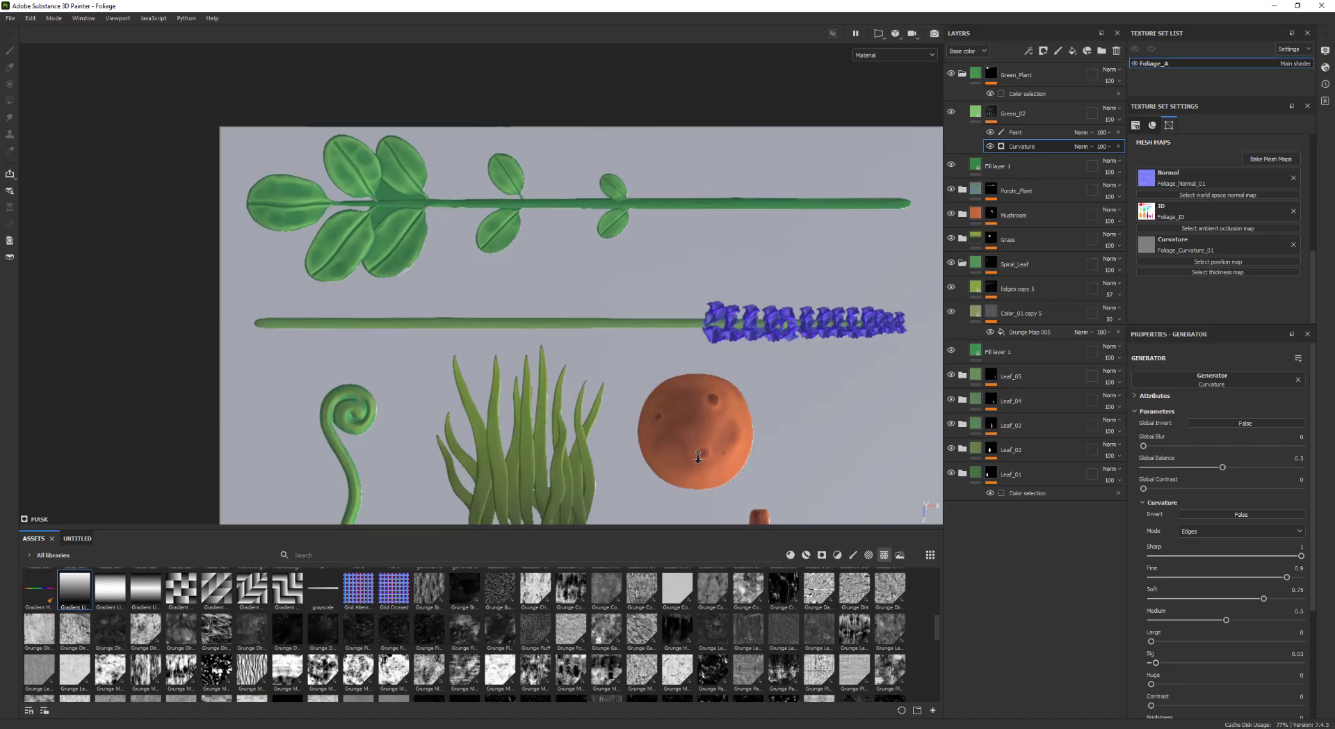
middle_drag(760, 473, 574, 304)
scroll(422, 342, down, 2)
middle_drag(640, 374, 629, 333)
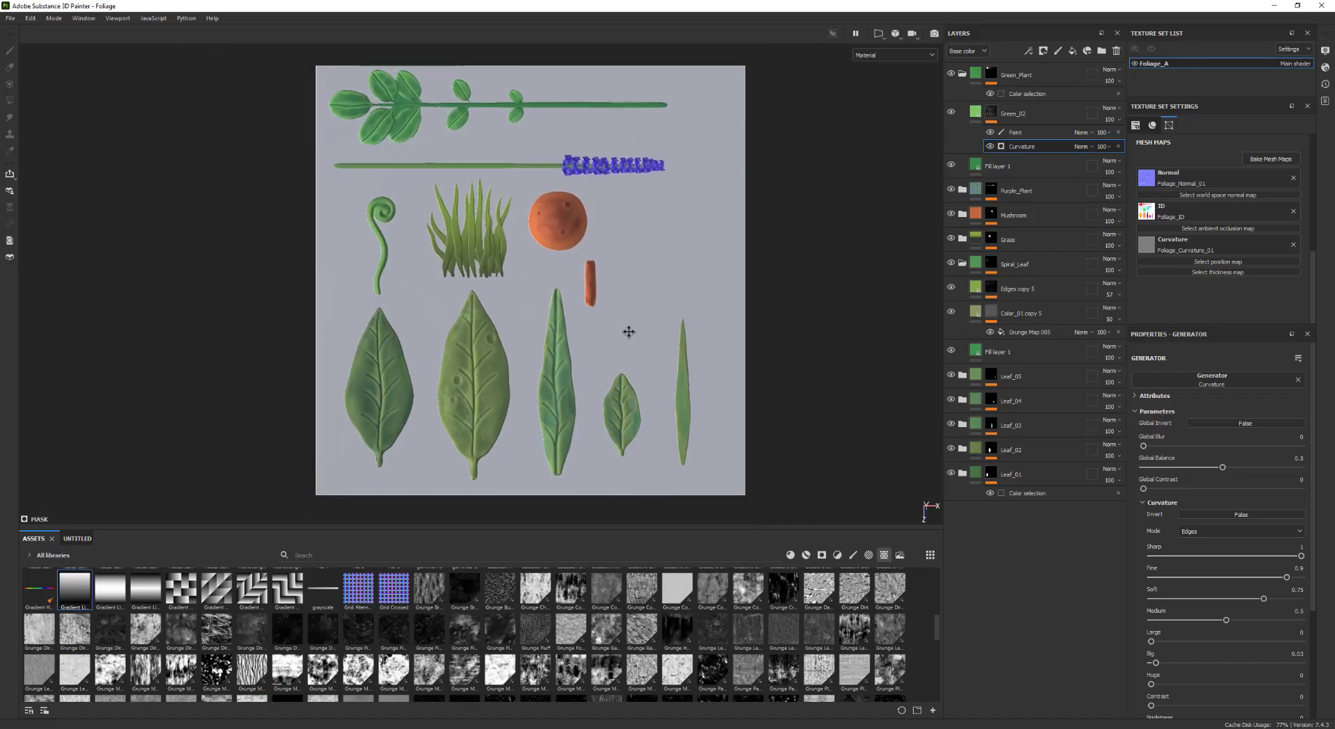
shift+right_drag(589, 336, 641, 336)
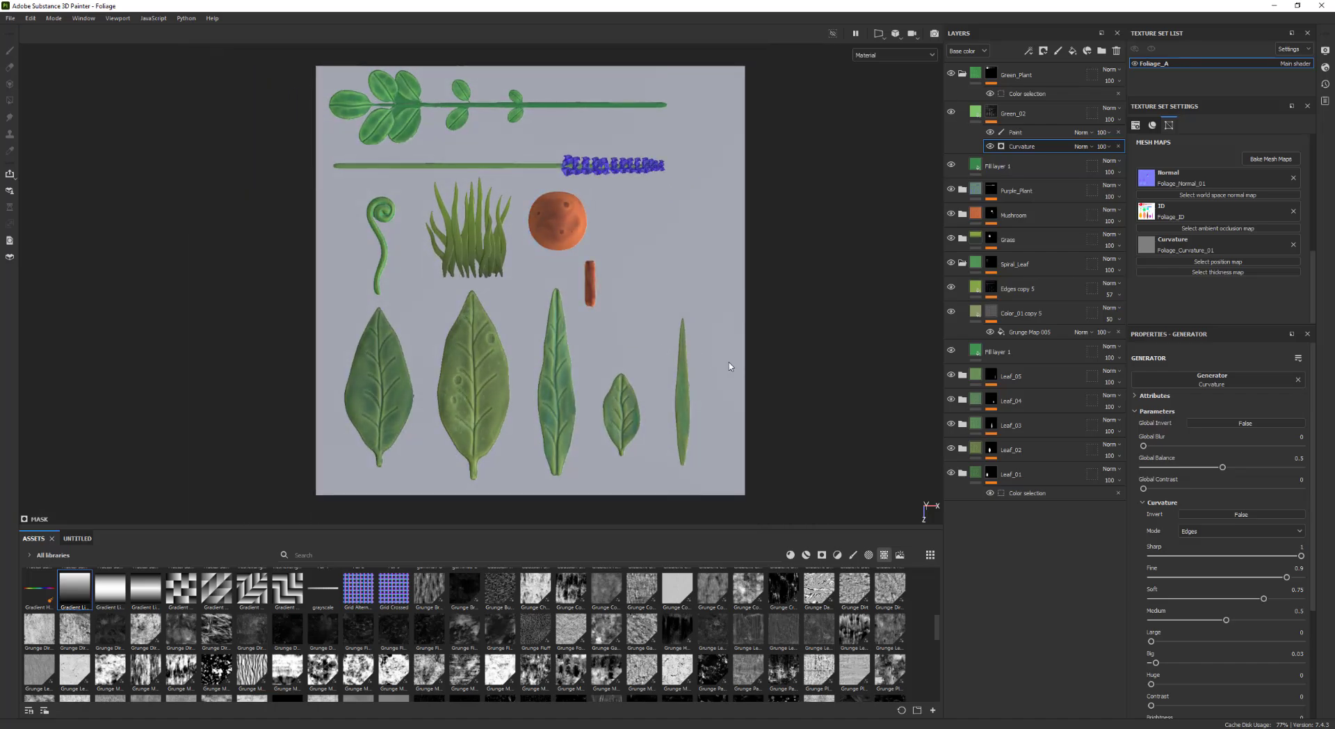
mouse_move(642, 336)
middle_down()
mouse_move(612, 343)
mouse_move(628, 356)
middle_up()
scroll(619, 345, up, 2)
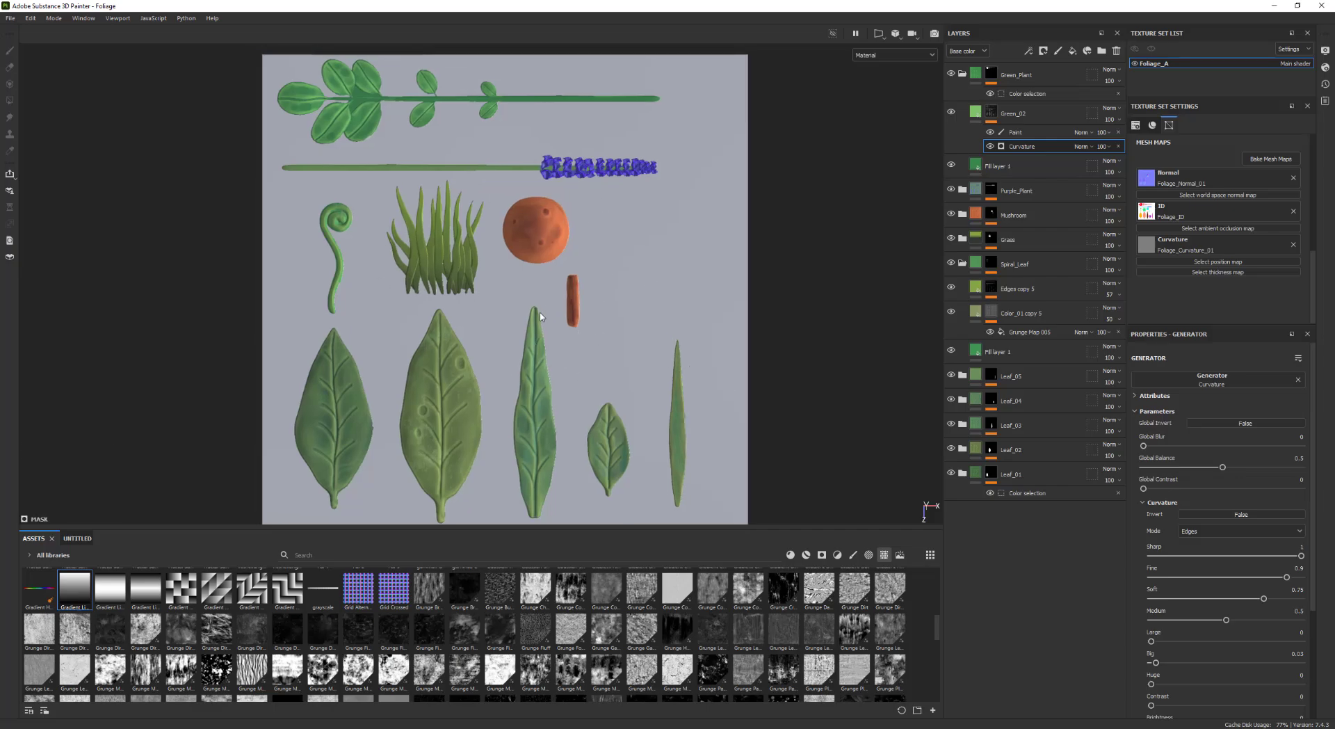
alt+right_drag(540, 315, 553, 310)
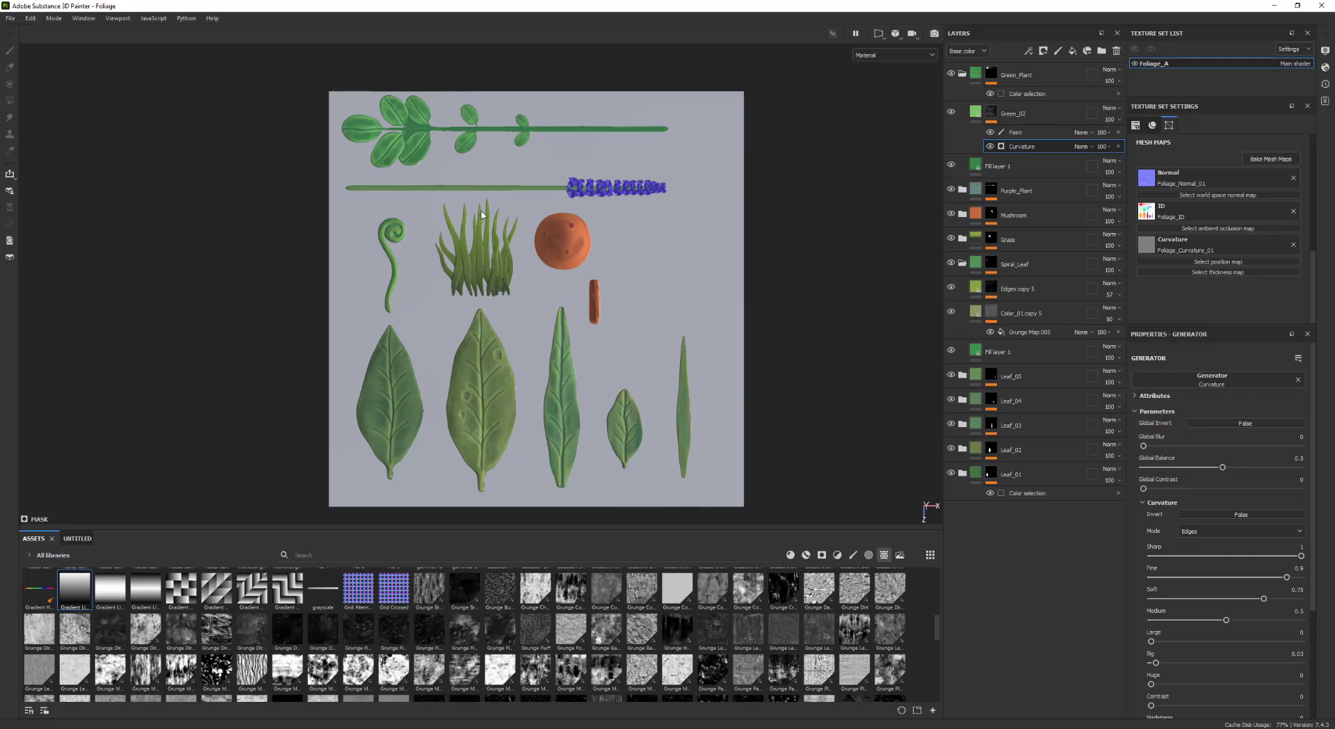
scroll(698, 393, up, 1)
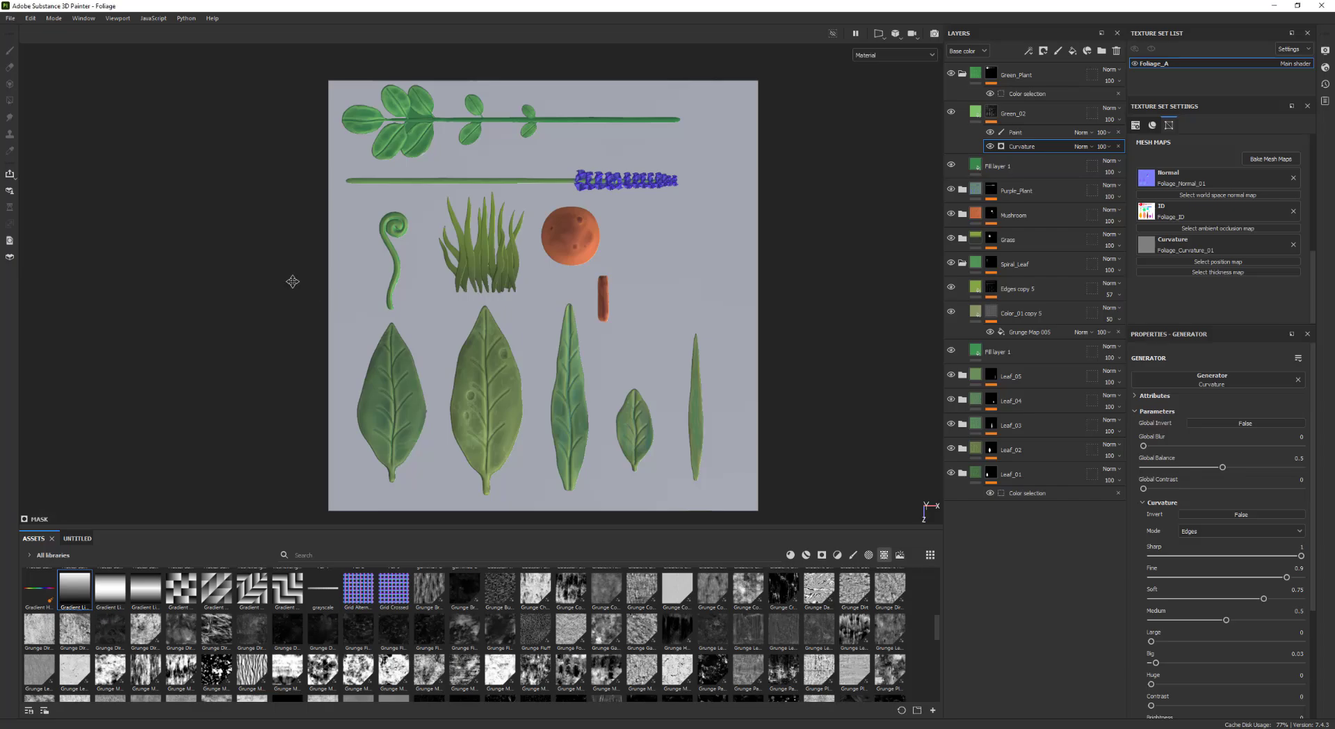
middle_drag(427, 297, 436, 289)
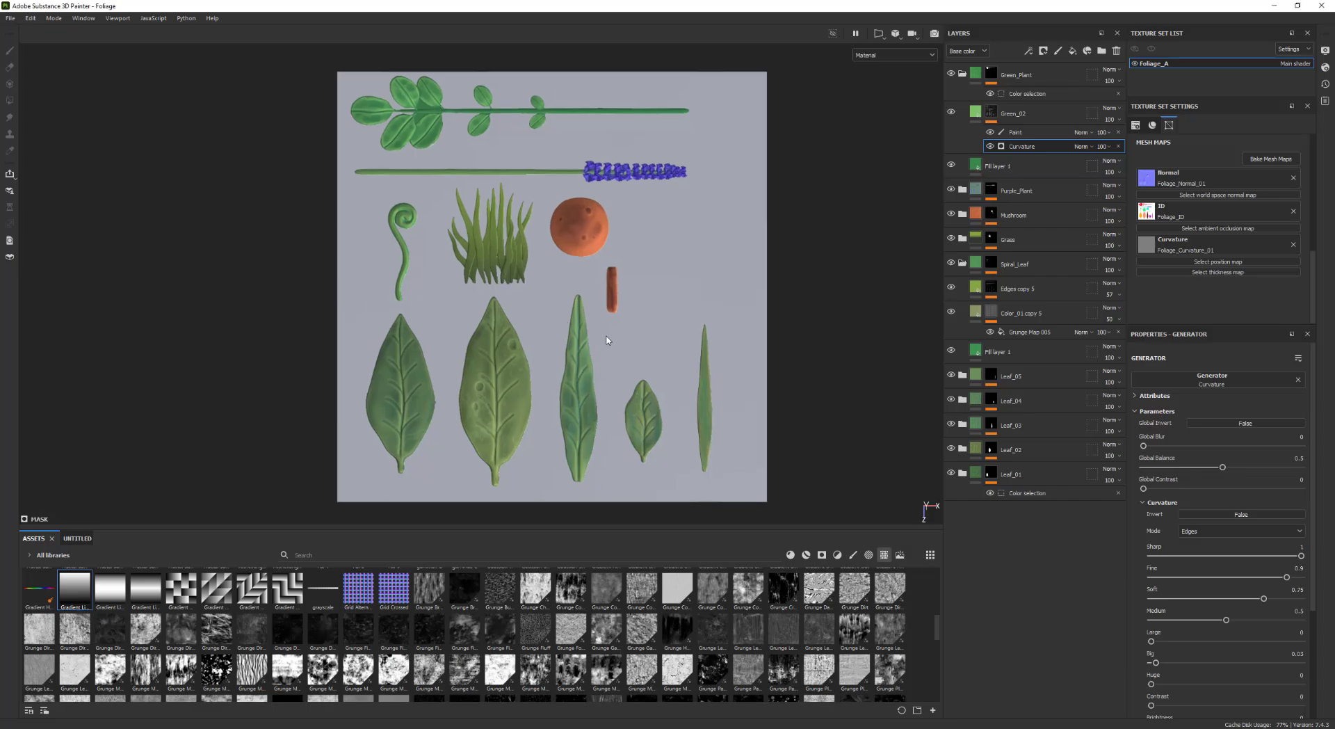
Open the texture export settings and set the file type to targa
key(ctrl+shift+e)
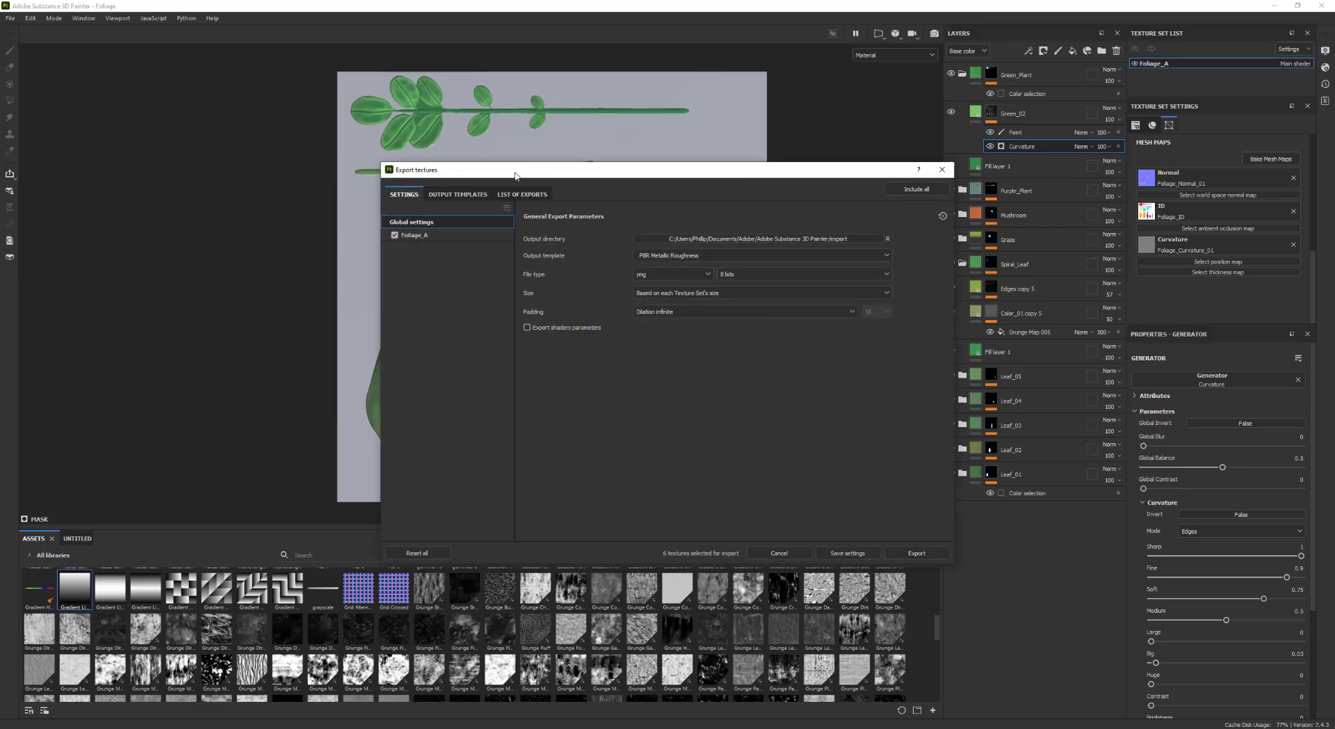
drag(515, 175, 451, 108)
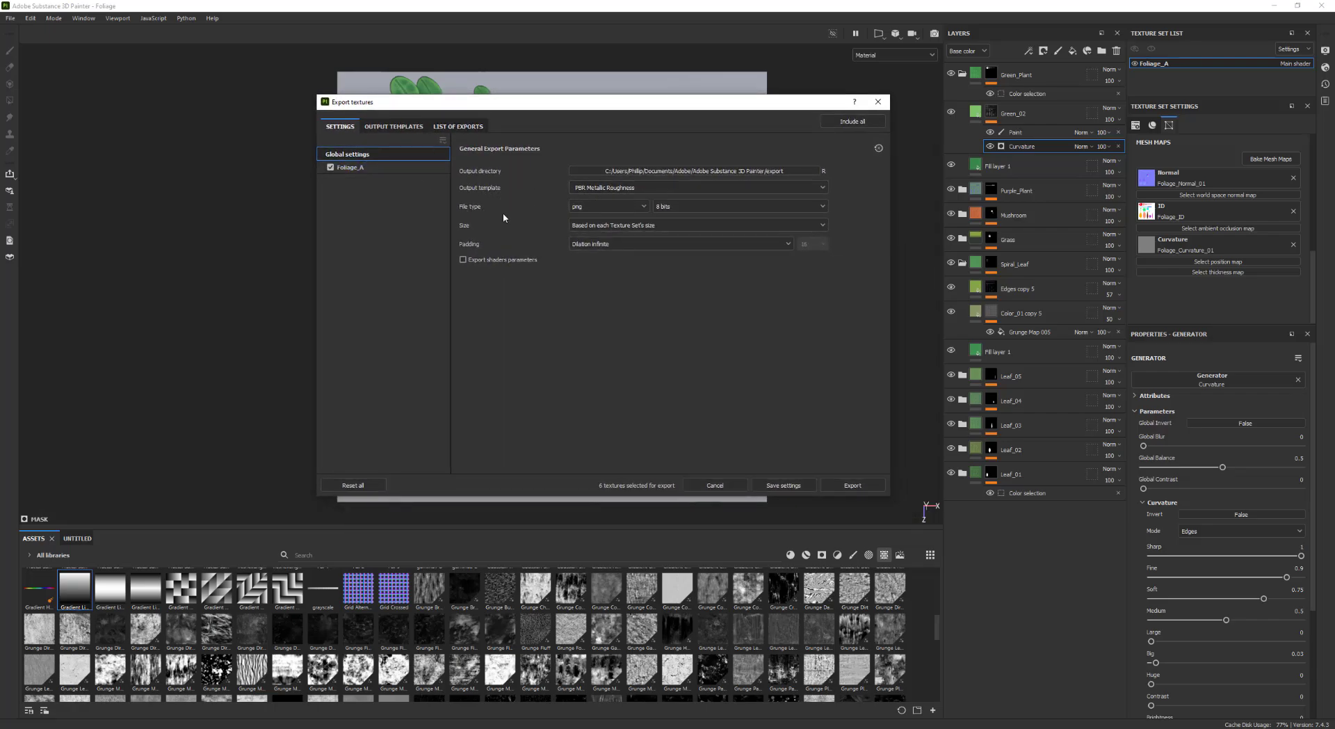
click(603, 207)
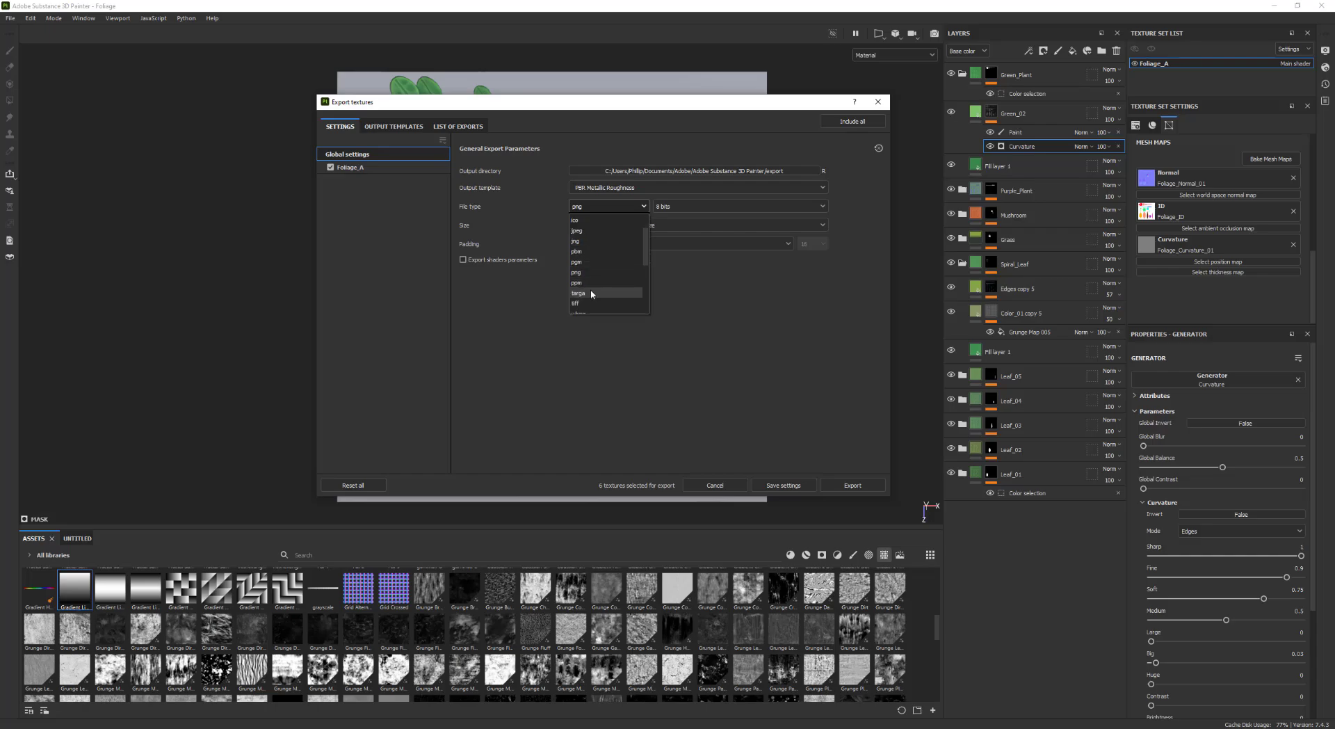
click(591, 293)
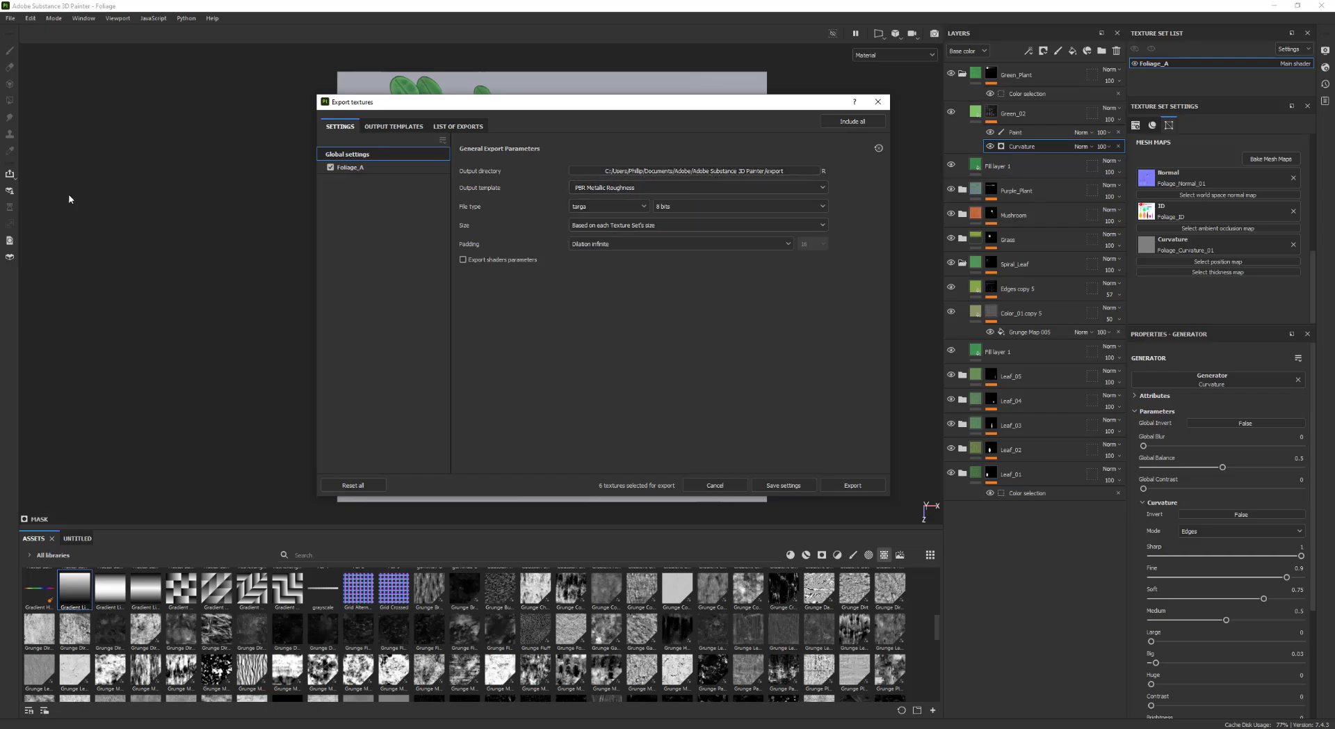
Set the export output directory to the project's Textures/Foliage folder
click(822, 170)
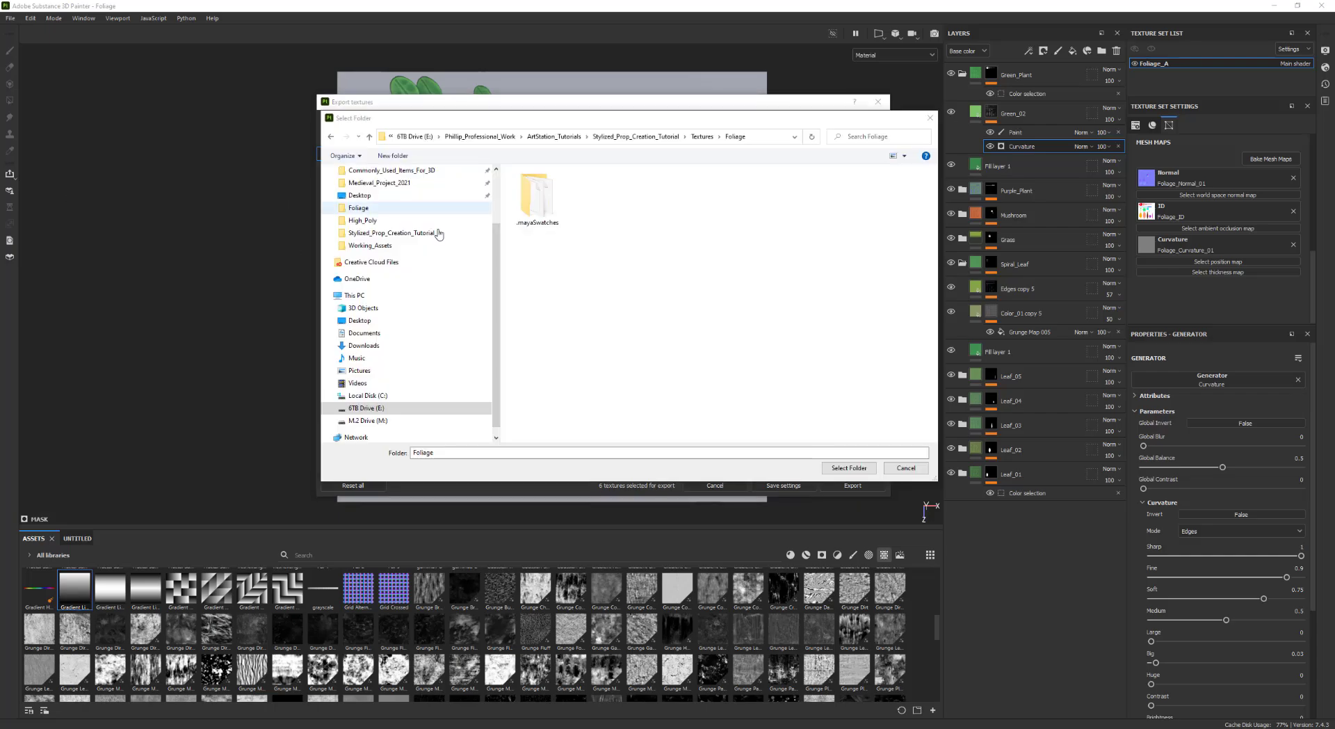
click(849, 468)
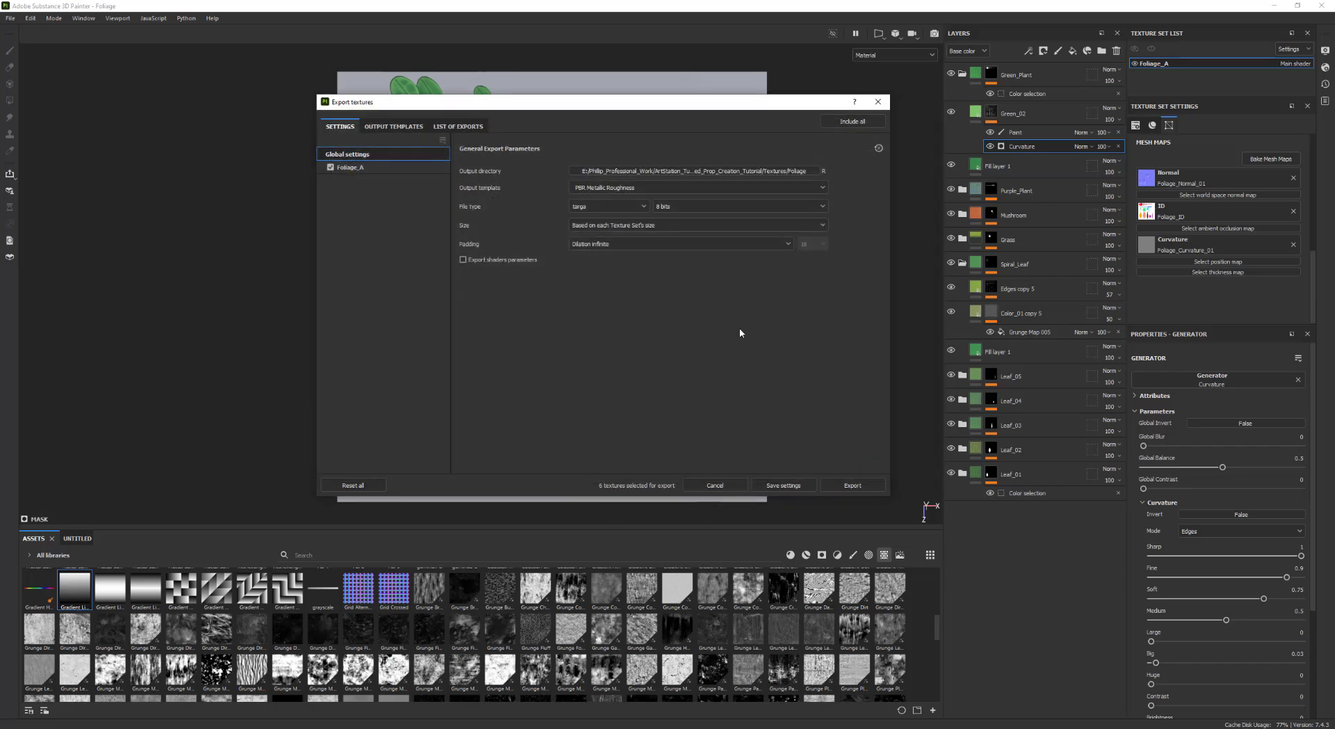
drag(628, 108, 612, 92)
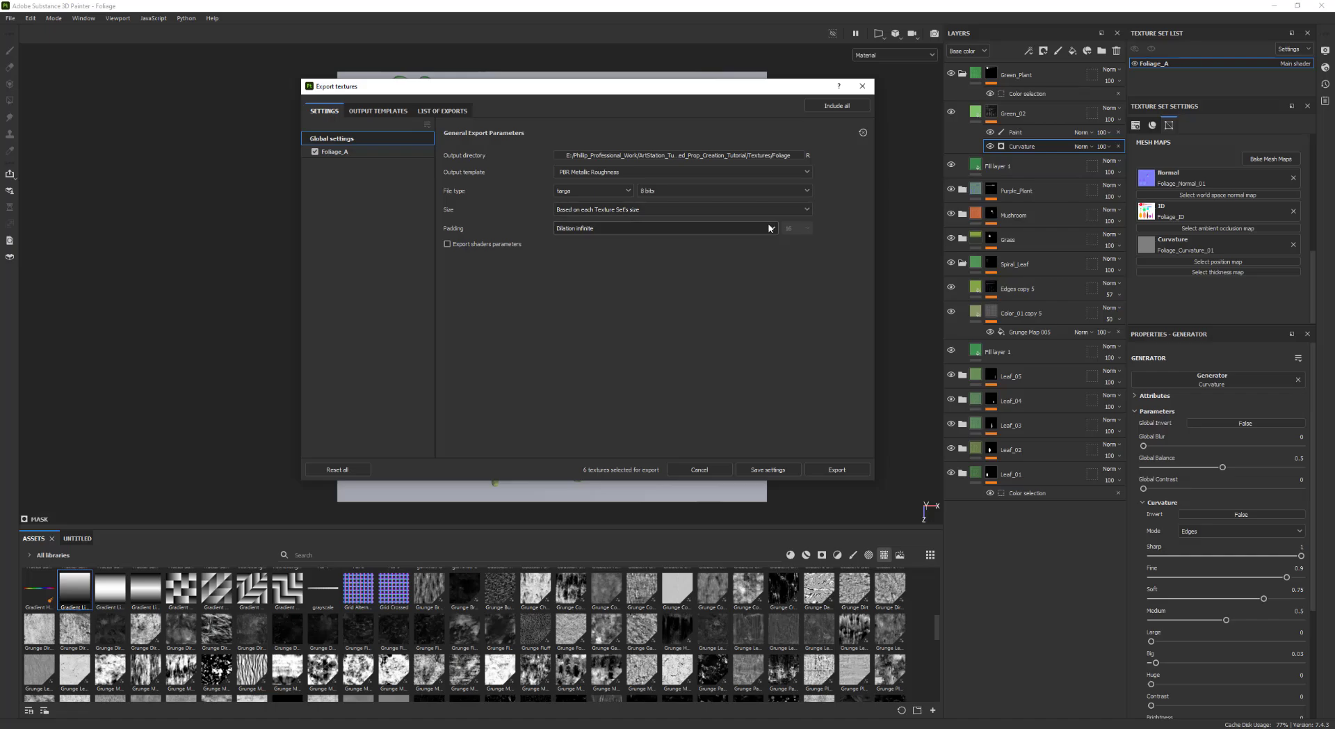
Set the export size to 2048 and save the export settings
click(630, 209)
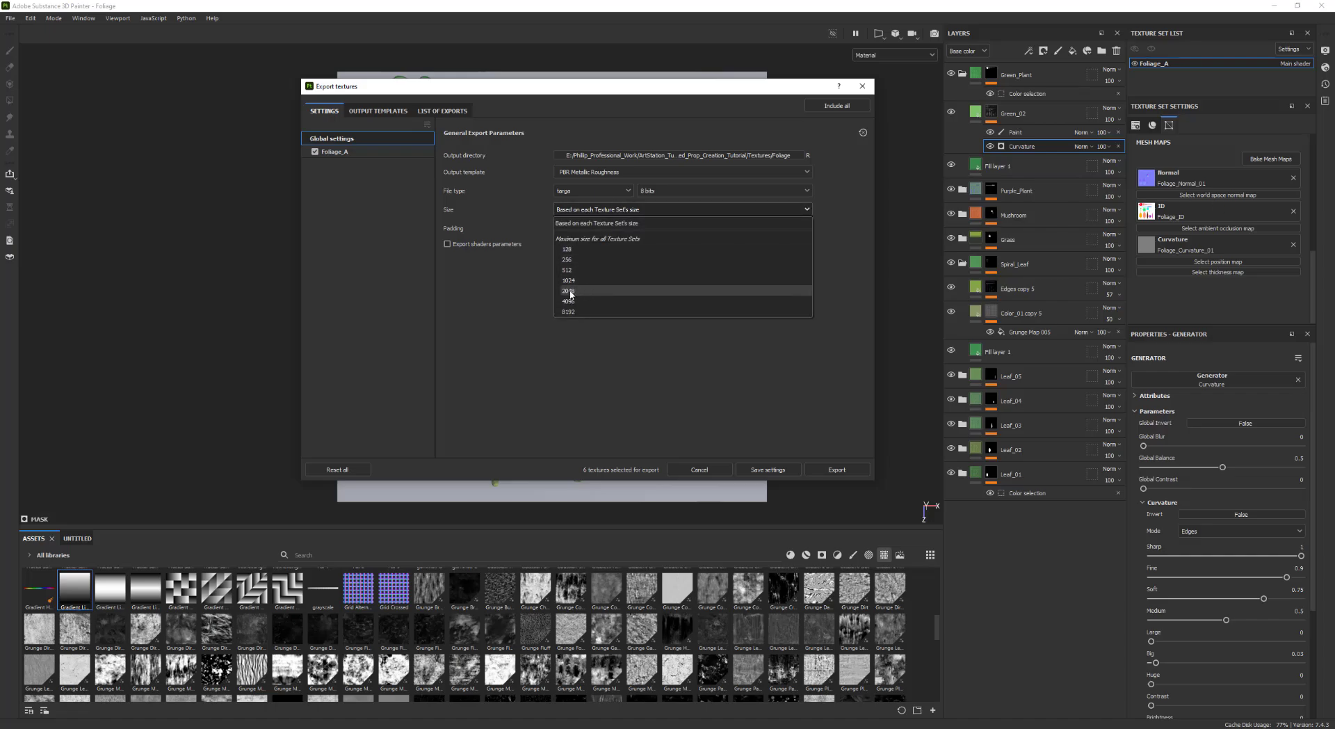
click(569, 291)
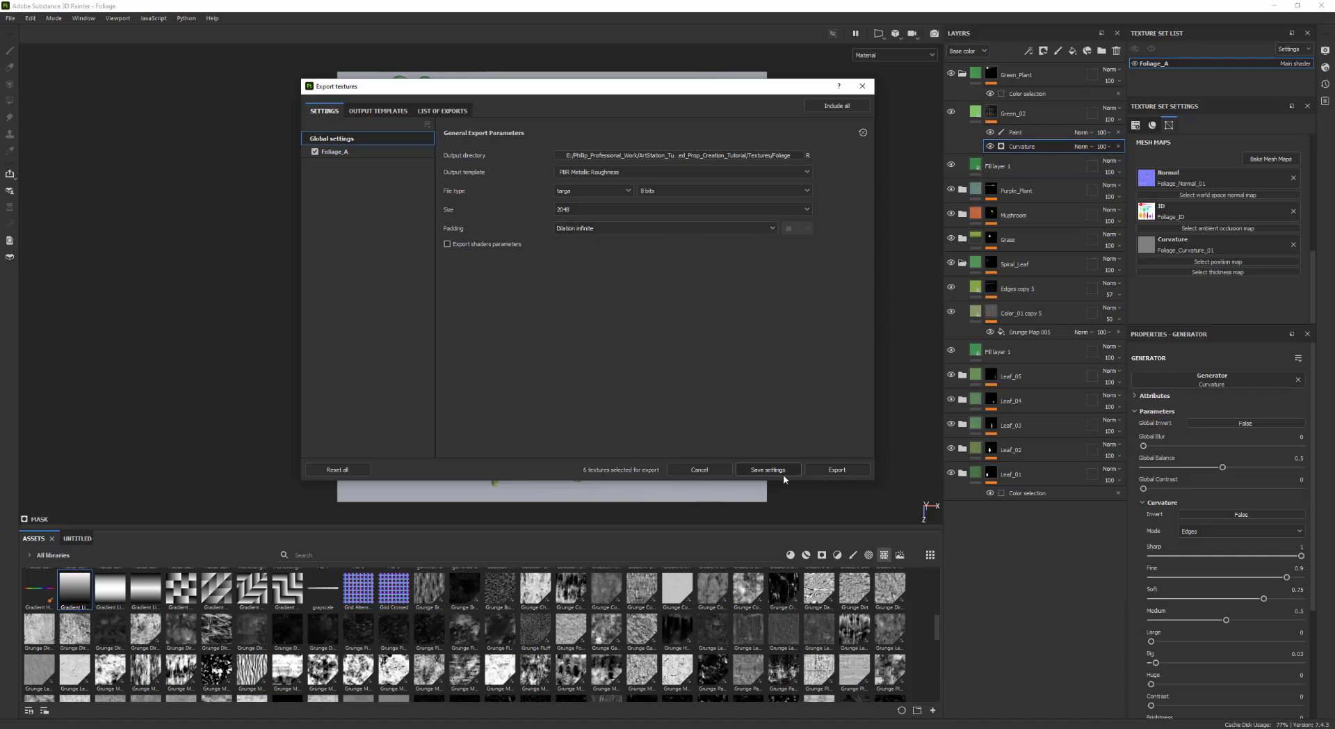
click(780, 473)
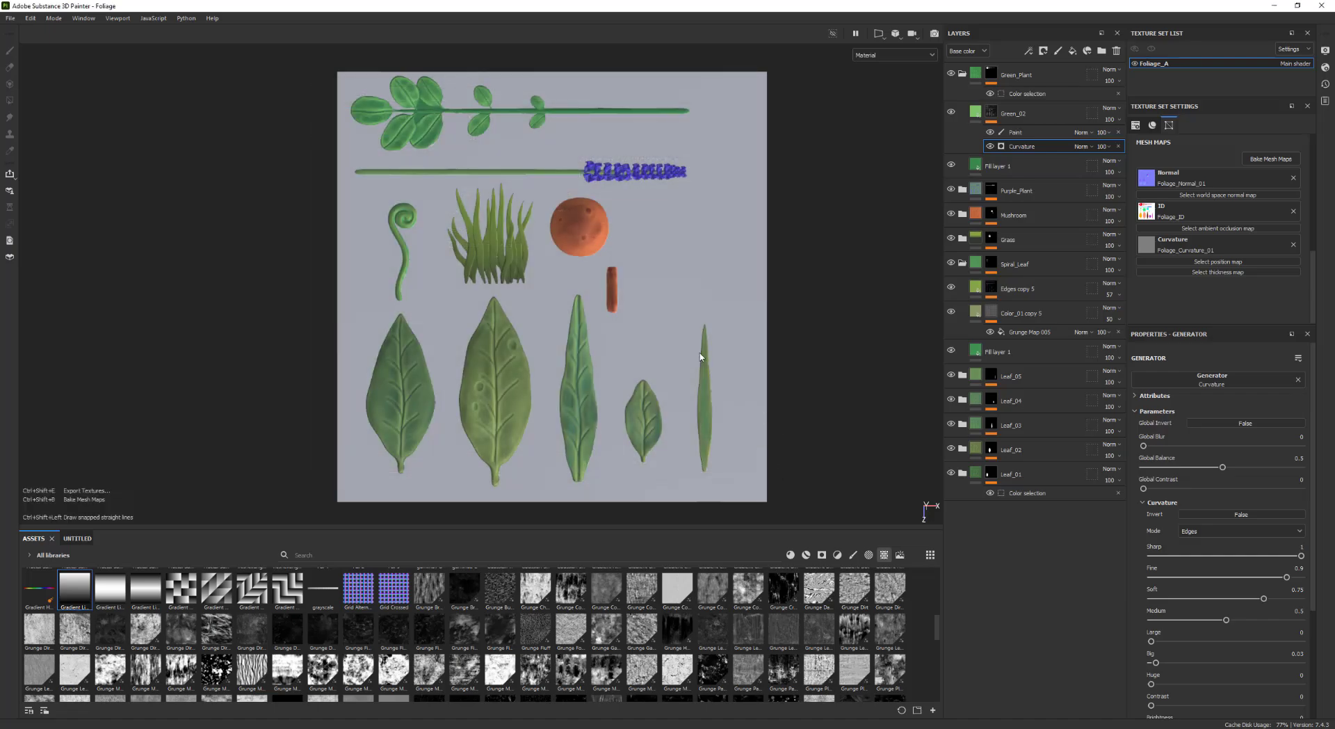
Export the Foliage_A textures
key(ctrl+shift+e)
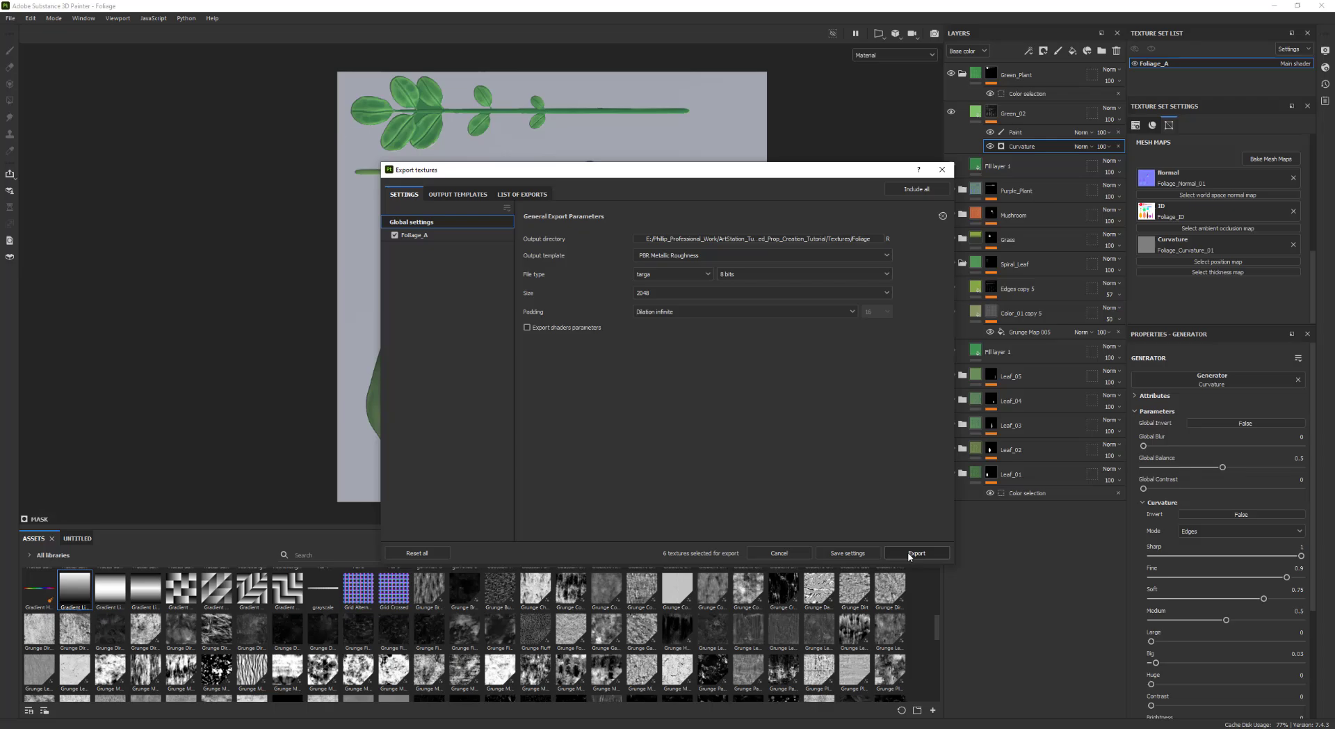
click(916, 553)
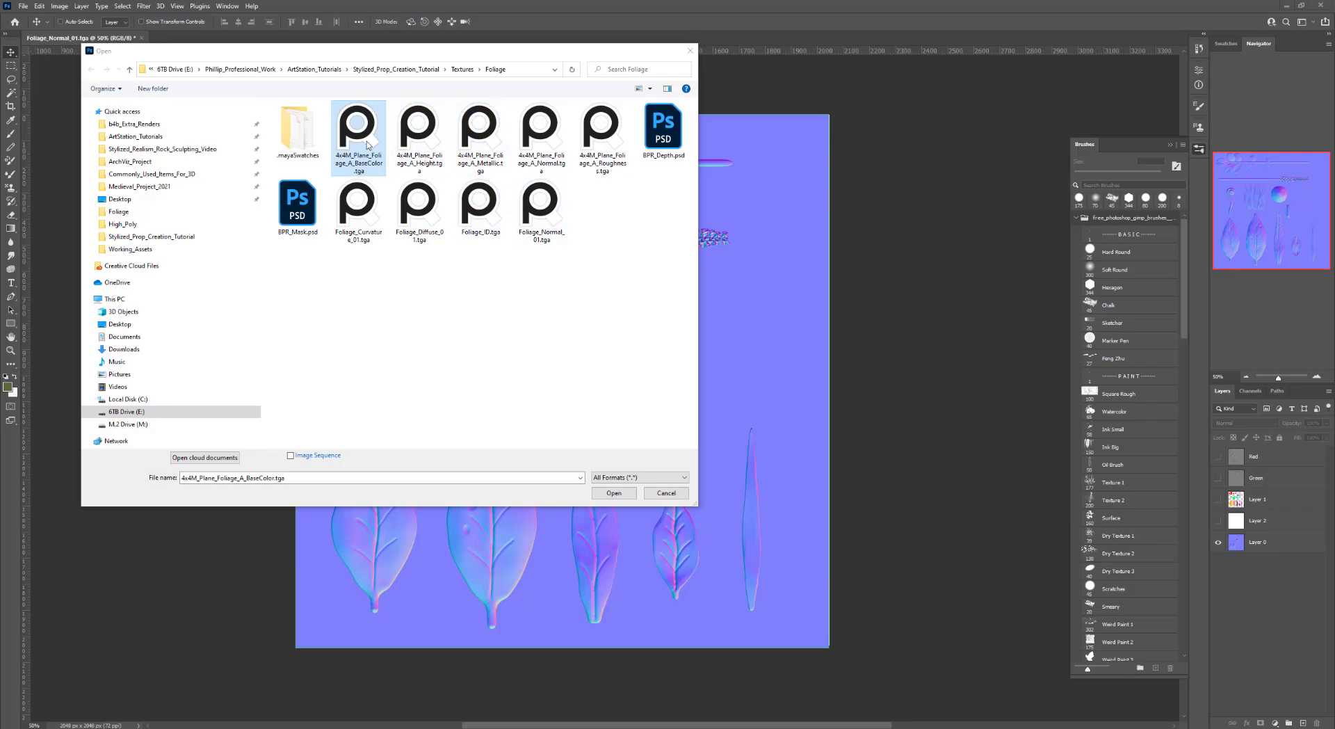
Switch to Photoshop and open 4x4M_Plane_Foliage_A_BaseColor.tga
click(614, 493)
click(615, 493)
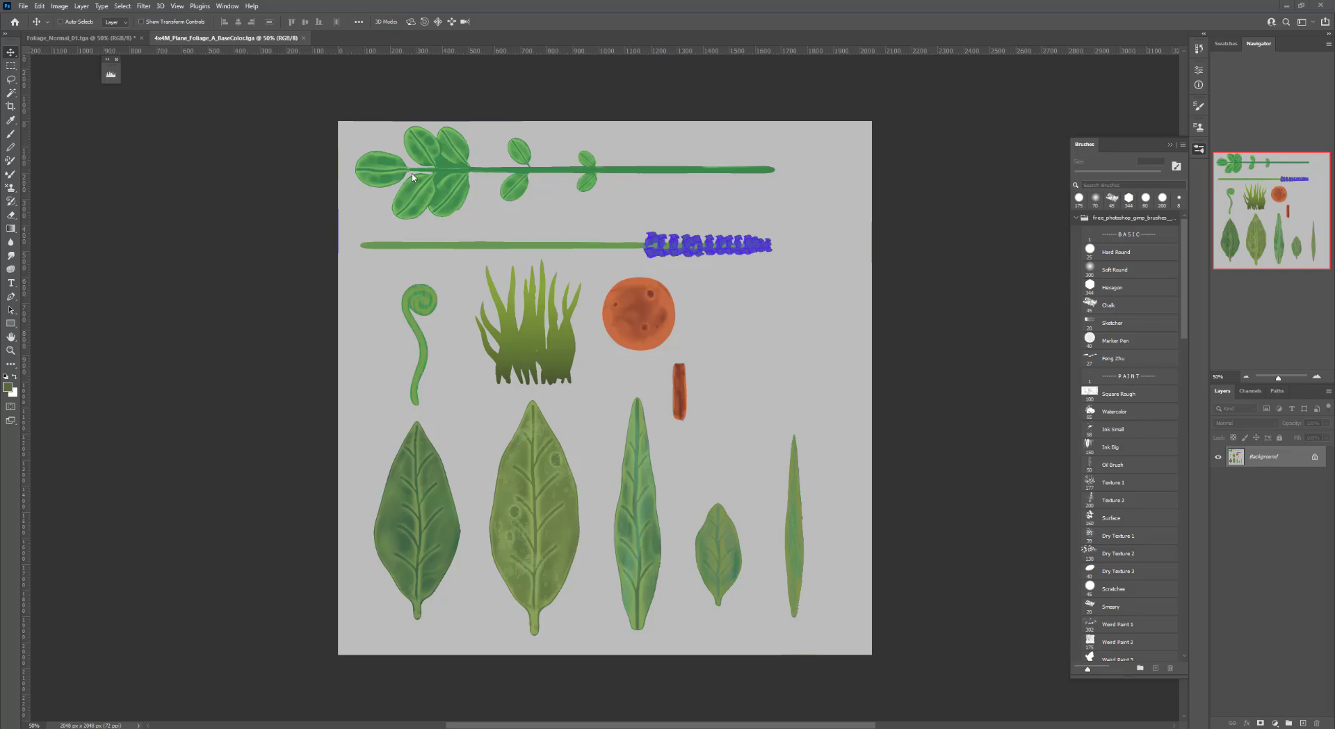
Add a new empty layer, convert the background into a layer, and move the new layer beneath it
click(1318, 376)
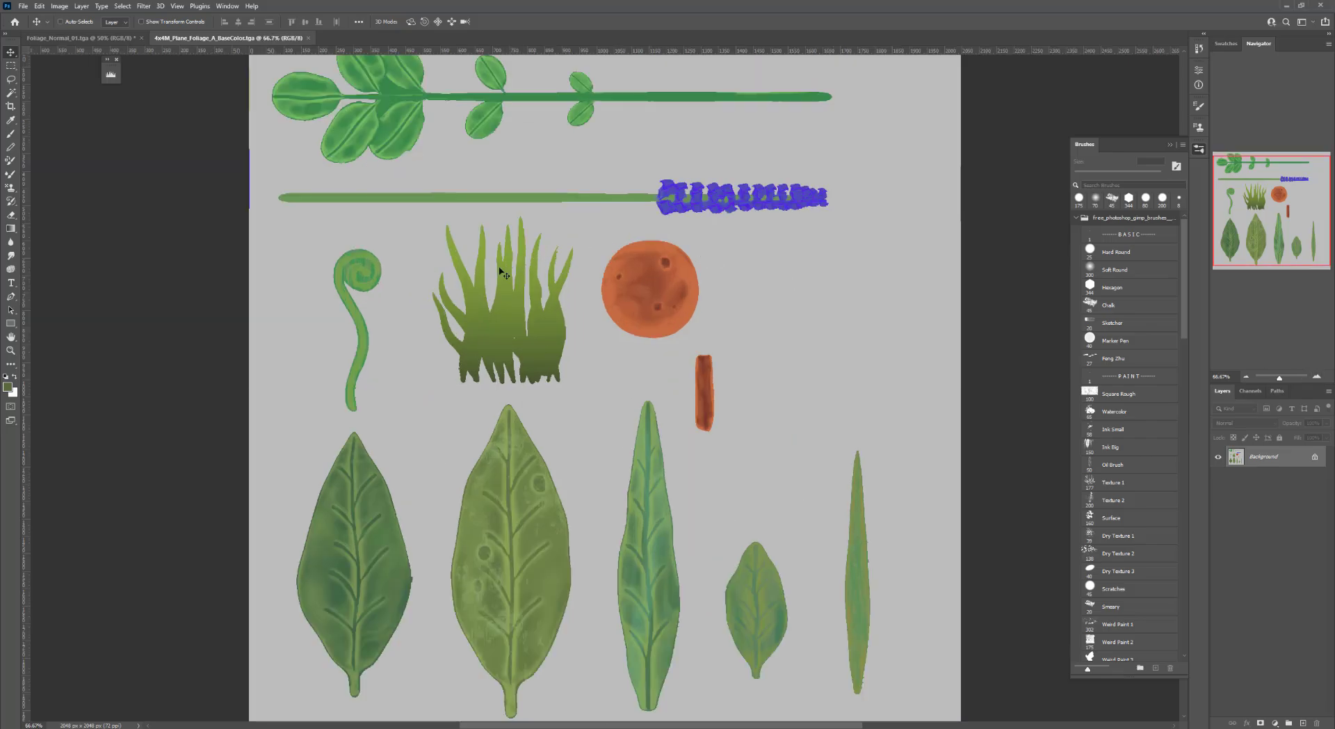
scroll(487, 292, up, 2)
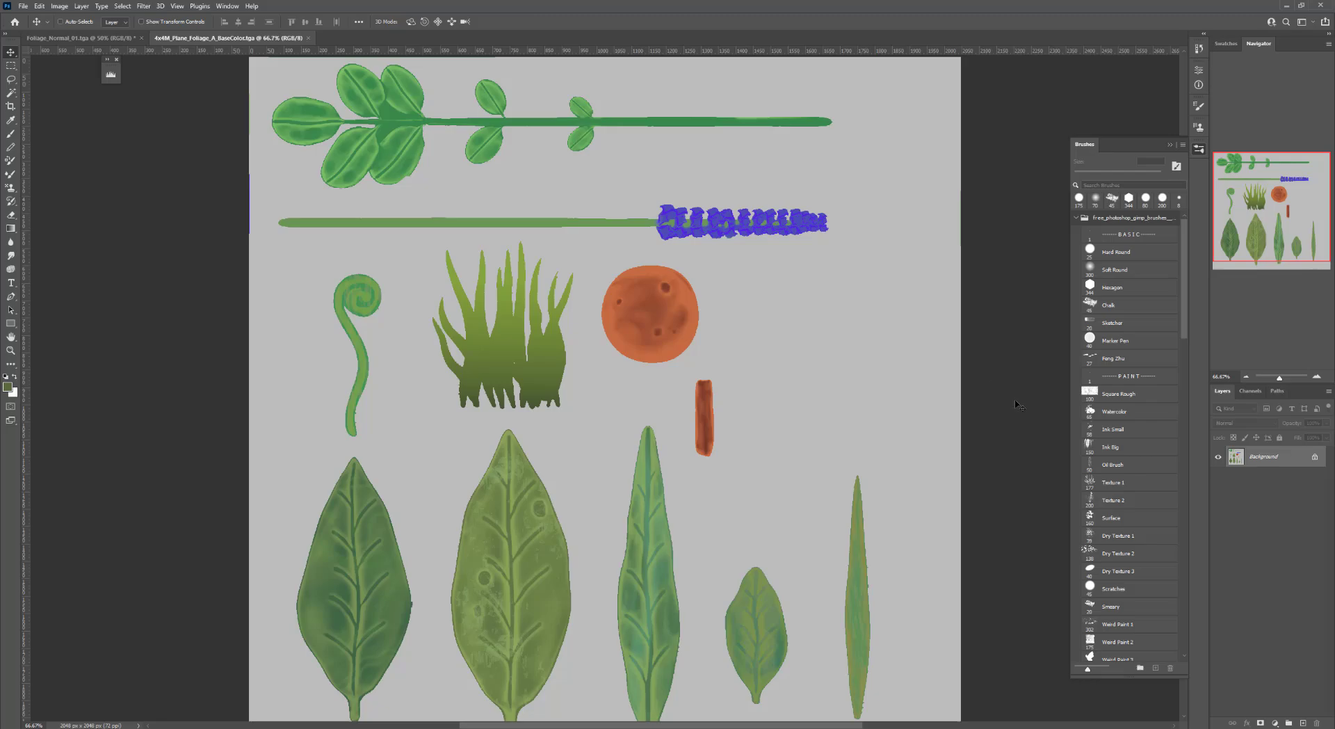
click(1304, 723)
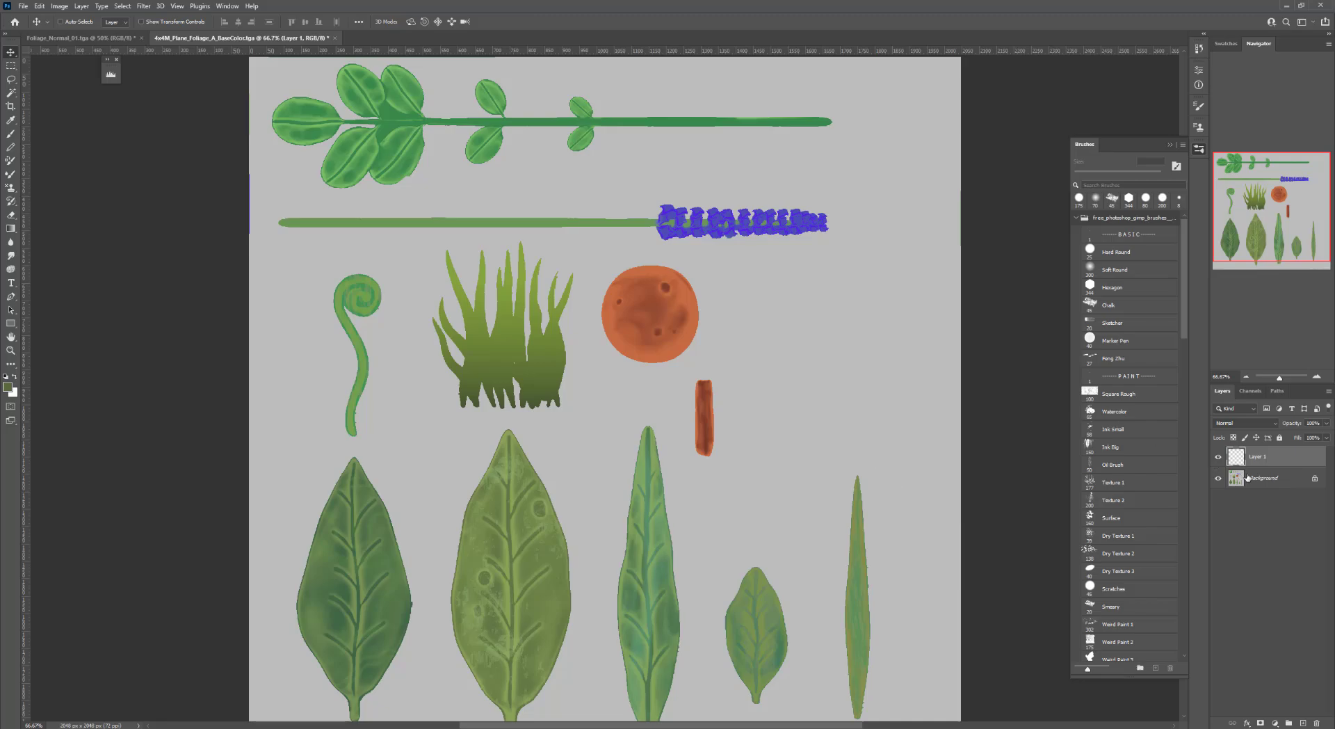
double_click(1277, 481)
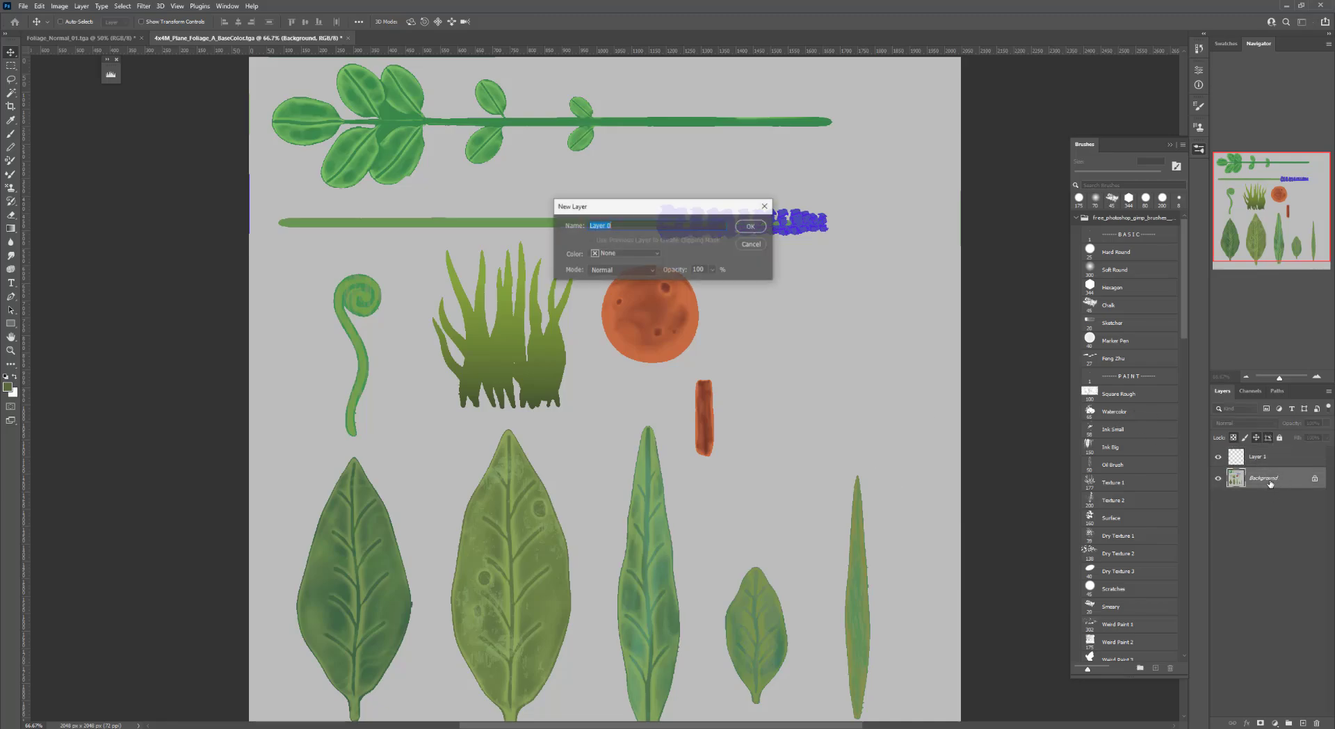
key(Return)
drag(1284, 460, 1284, 495)
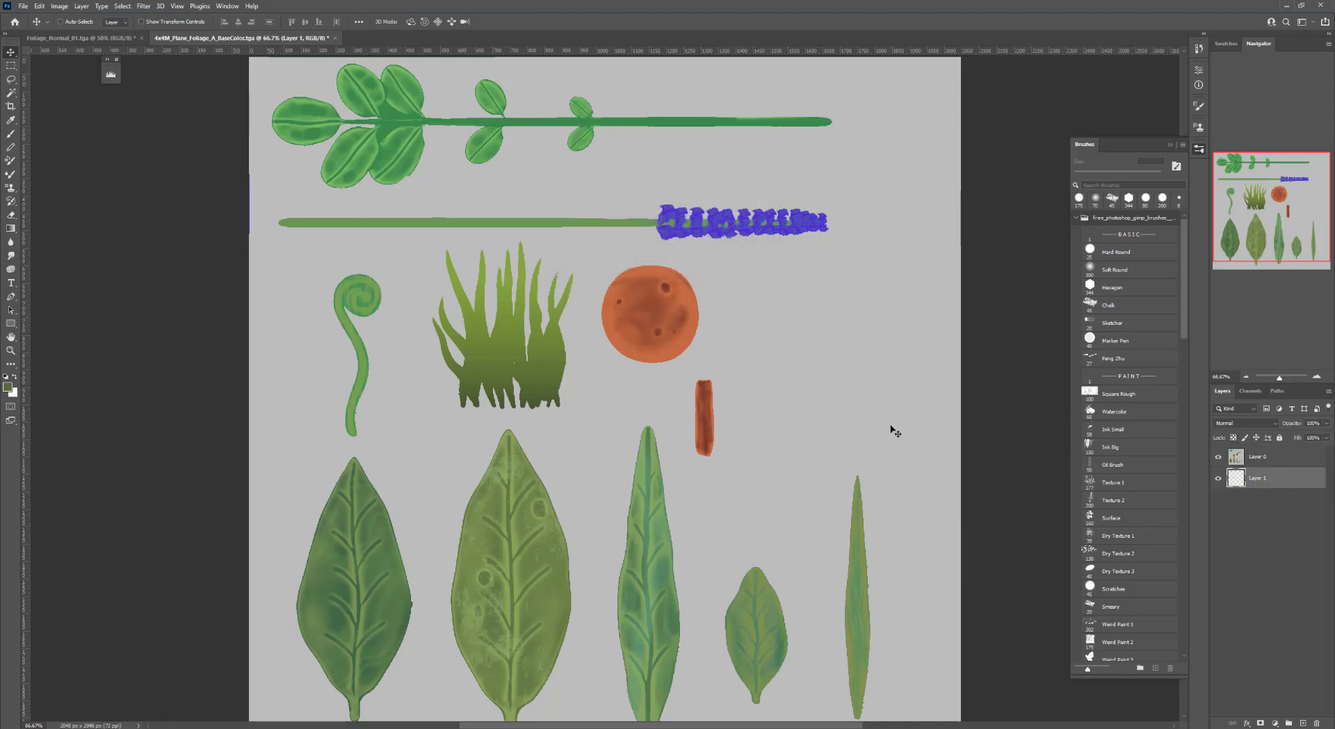
Sample the grass green as foreground color and remove the gray background from Layer 0 with the Magic Wand
key(b)
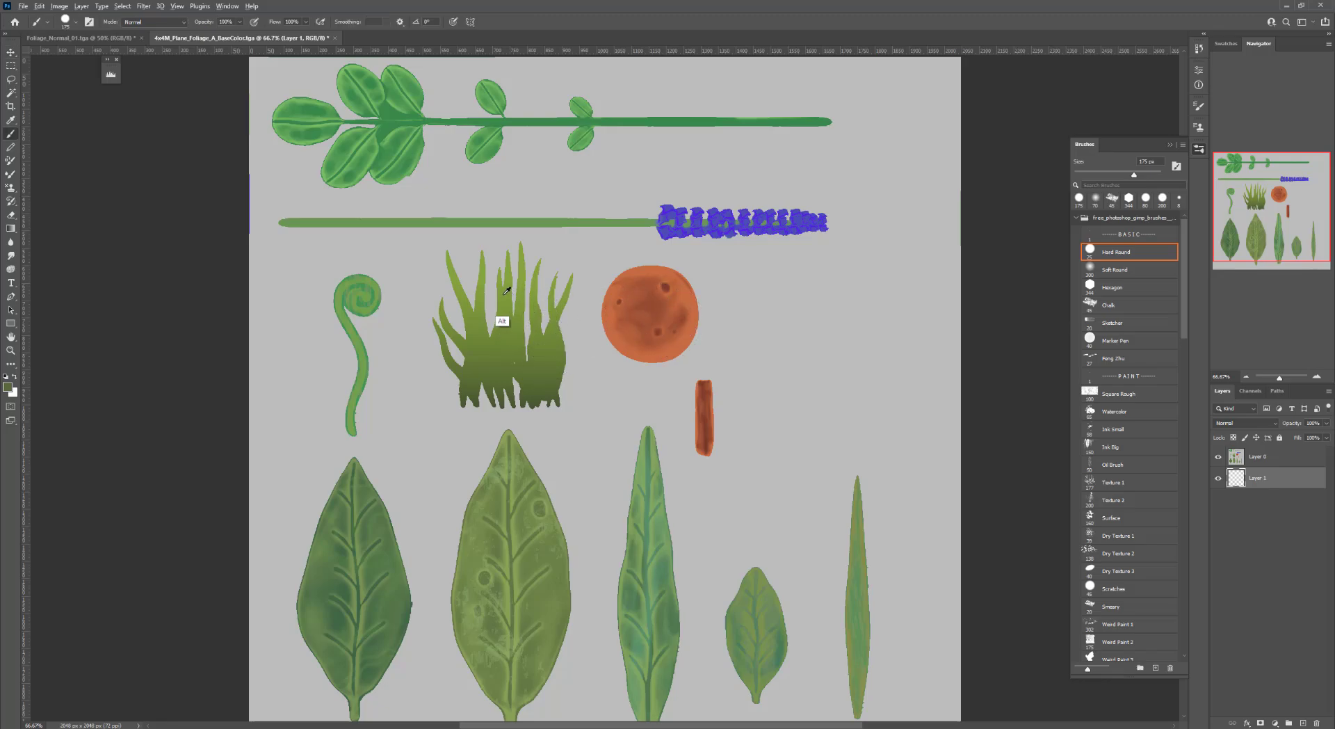
alt+click(509, 333)
click(1258, 462)
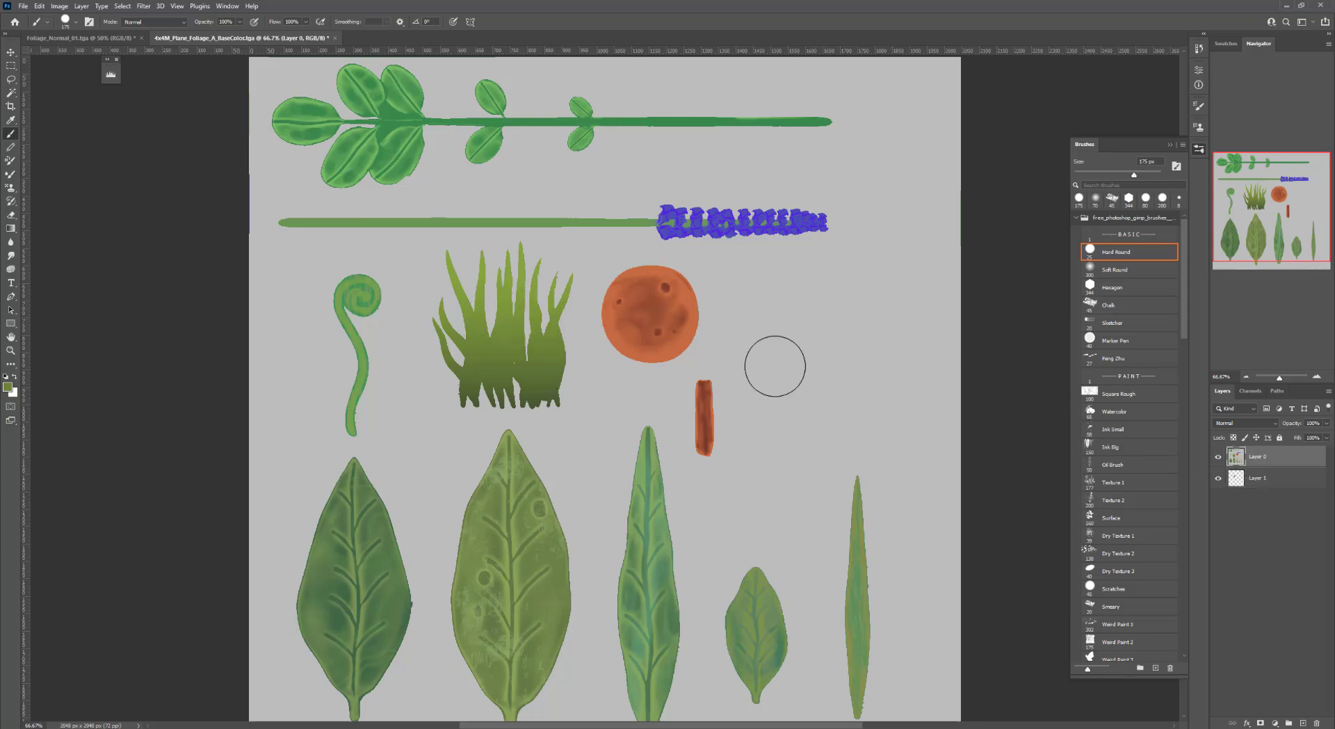
key(w)
click(723, 311)
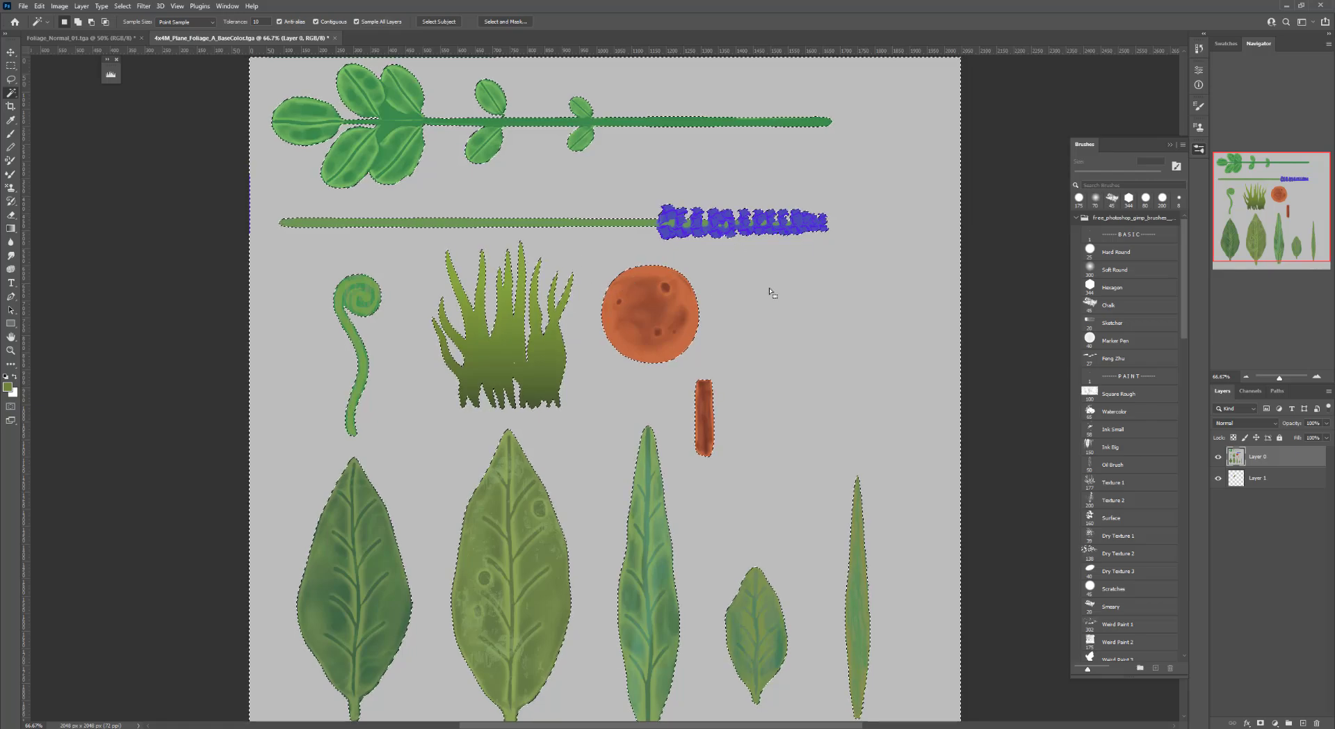
key(Delete)
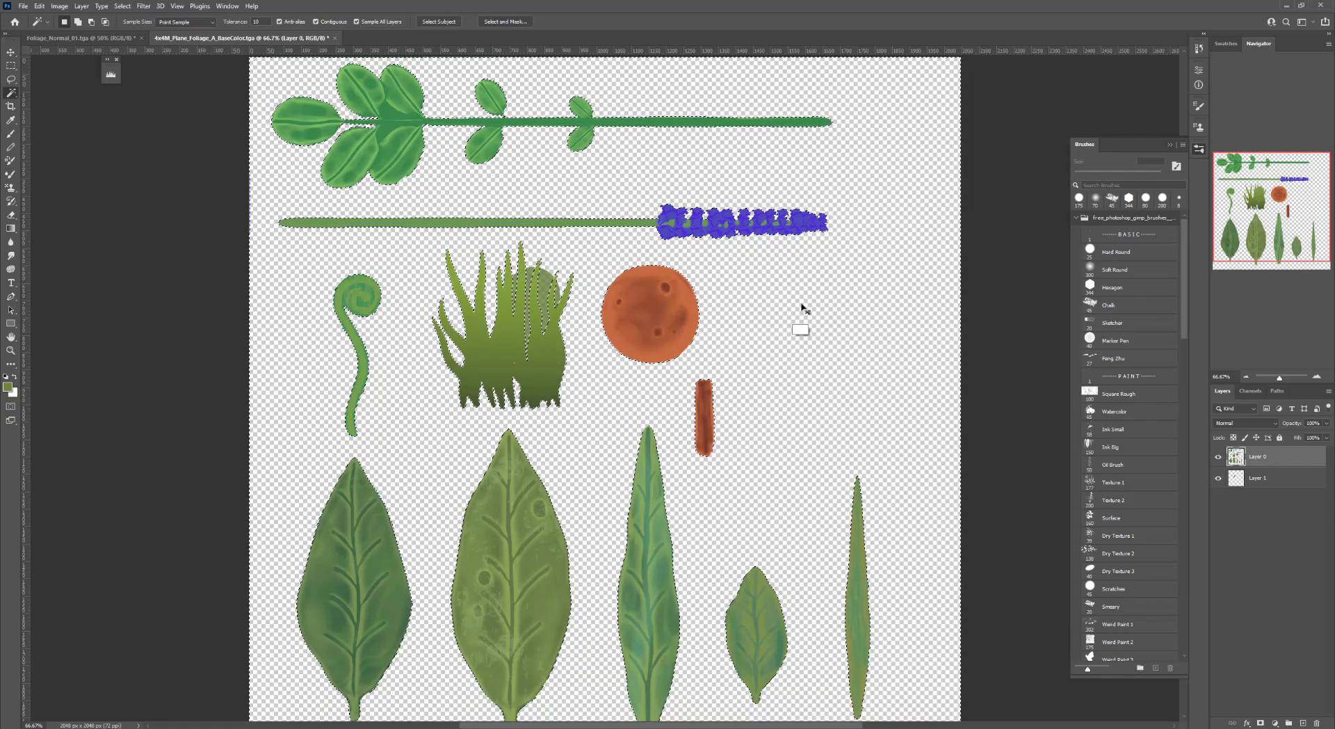
key(ctrl+d)
Fill Layer 1 with the green foreground color
click(1254, 477)
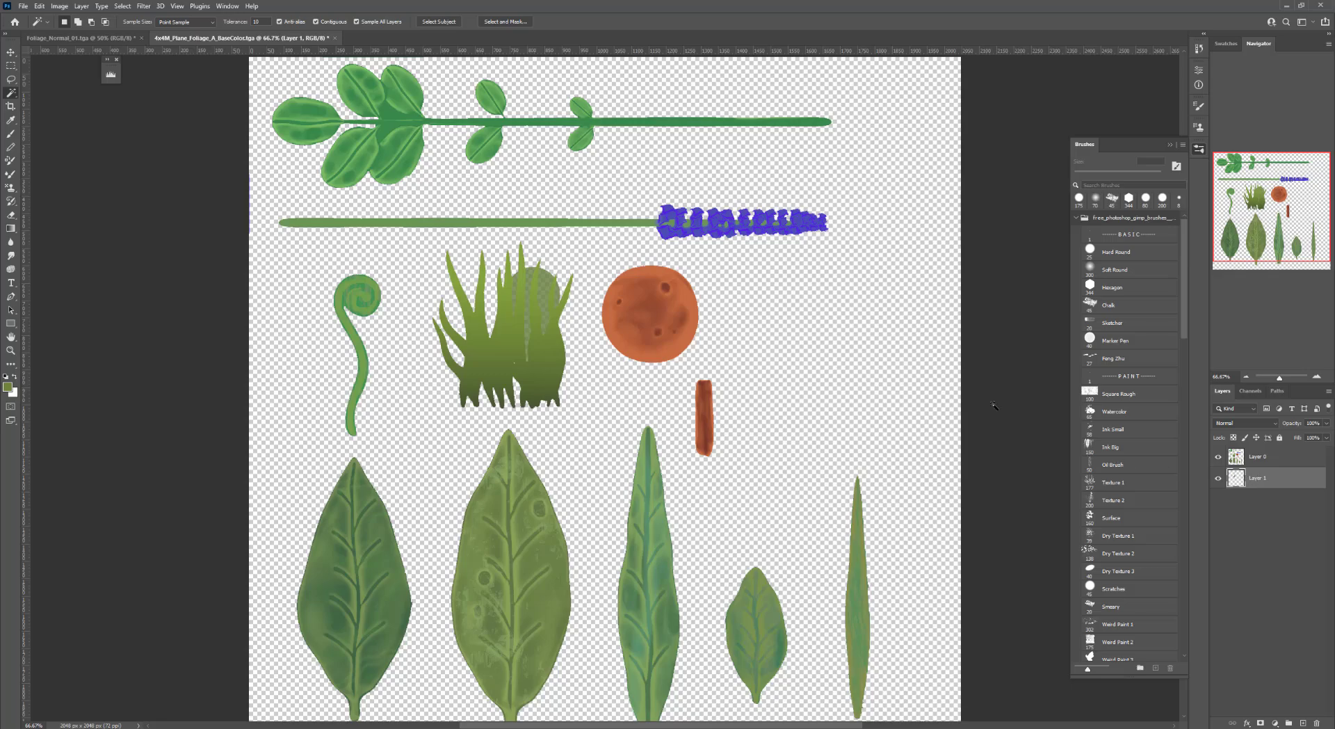
key(n)
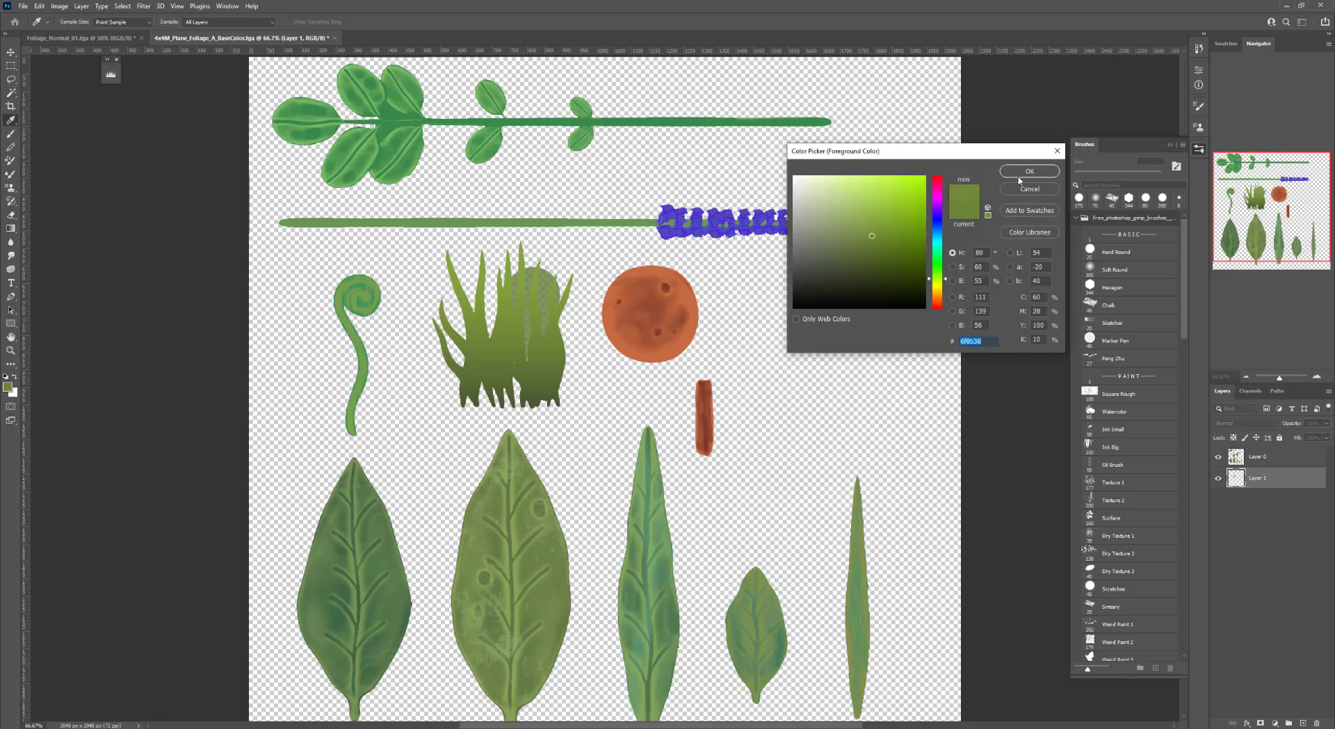
click(1020, 174)
key(w)
key(ctrl+BackSpace)
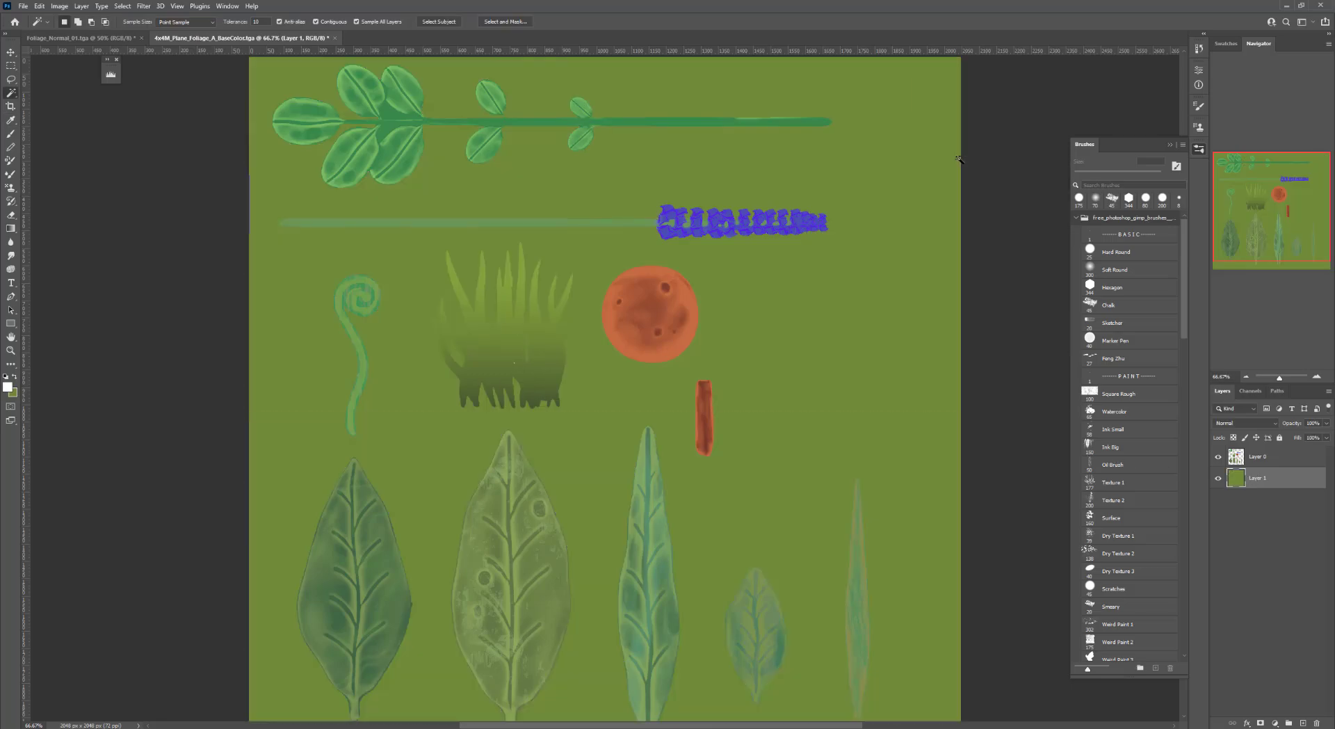
Paint green padding around the first leaf on Layer 1 with a 100 px brush using the leaf's sampled color
key(b)
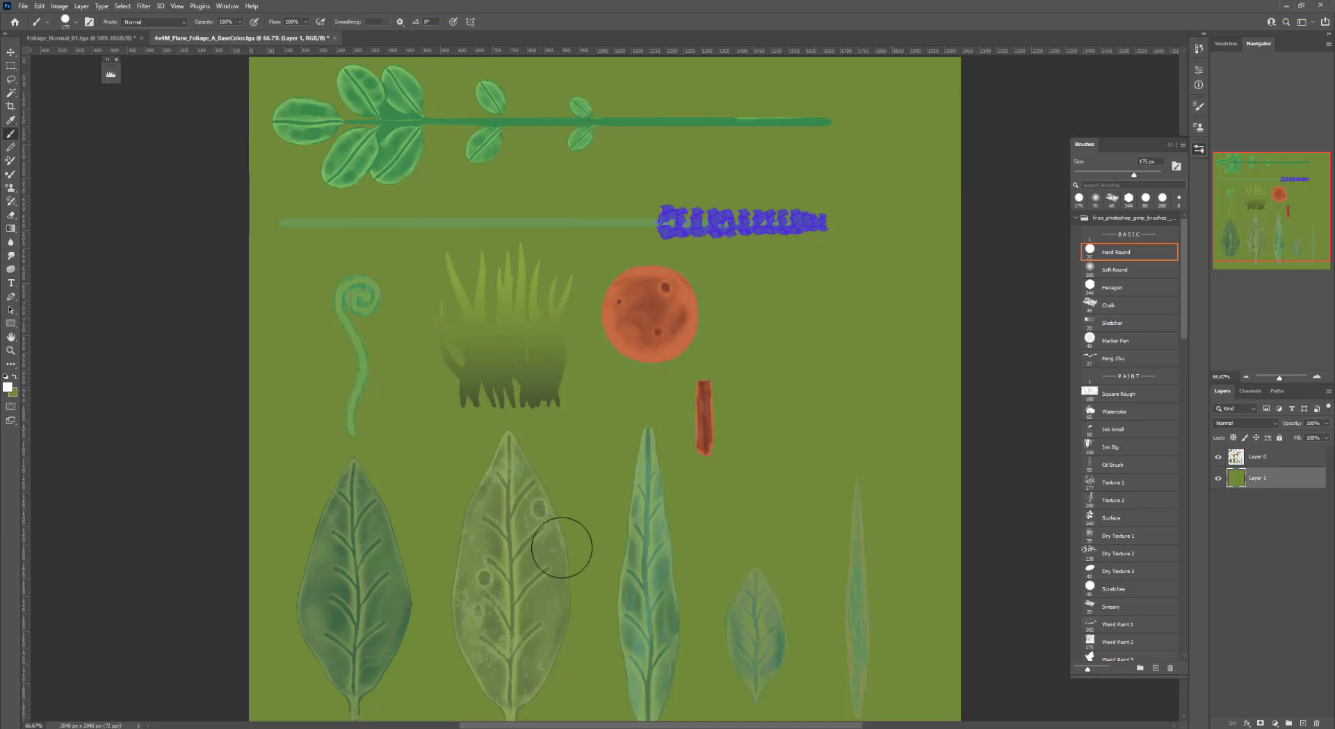
drag(518, 504, 551, 415)
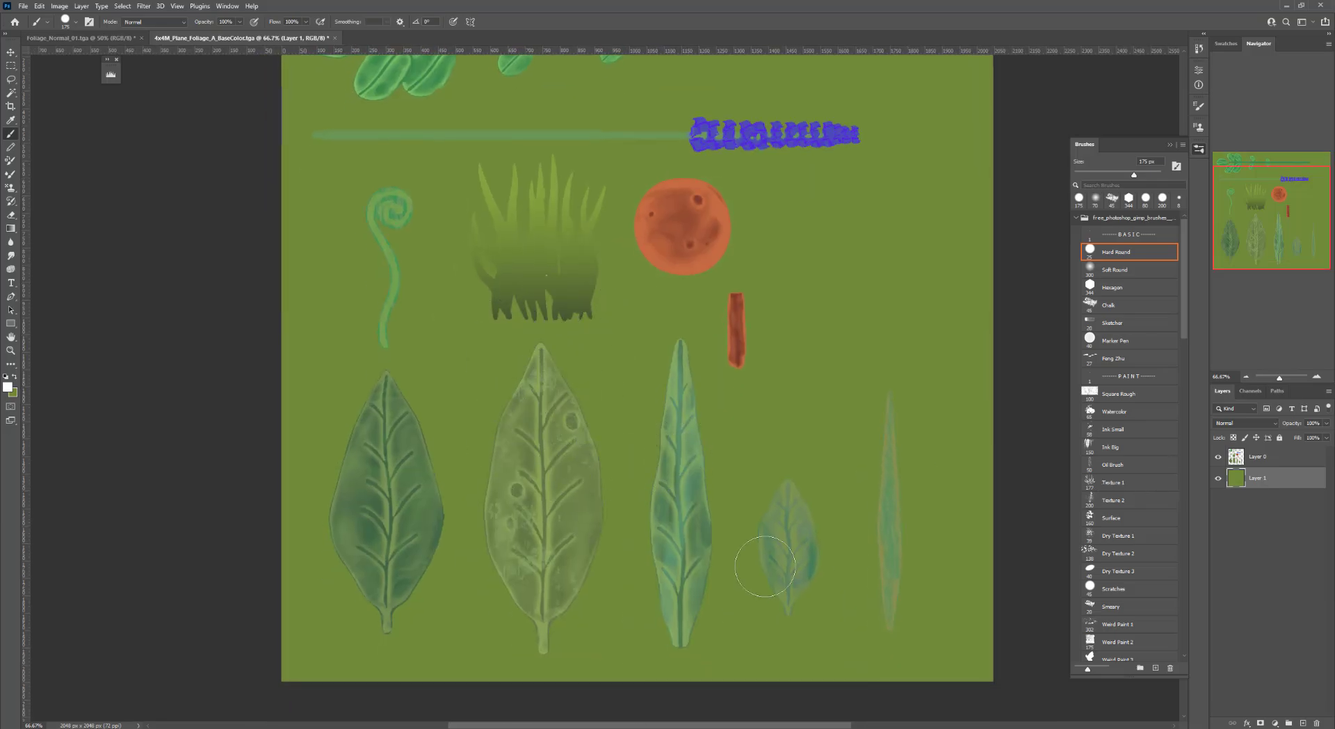
alt+click(435, 518)
key(bracketleft)
key(bracketleft)
key(bracketleft)
mouse_move(390, 387)
mouse_down()
mouse_move(342, 479)
mouse_move(347, 509)
mouse_up()
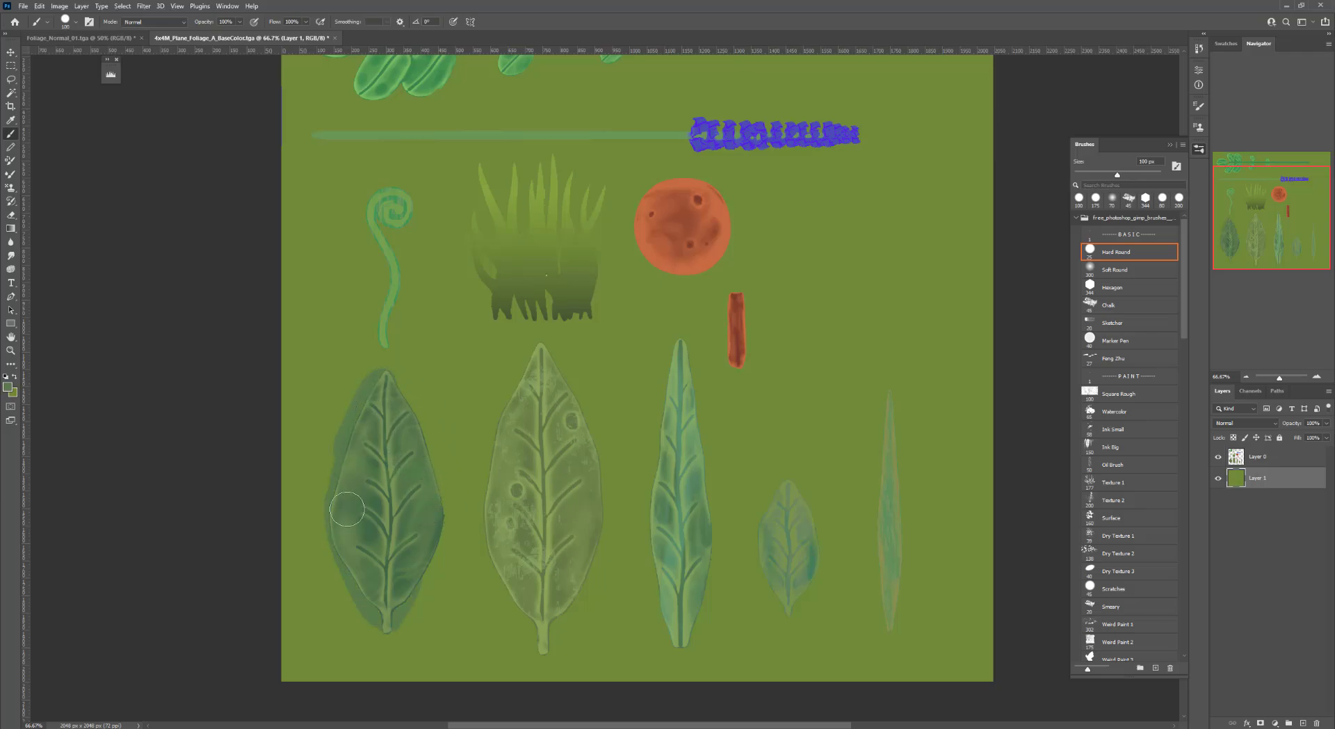
mouse_move(422, 588)
mouse_down()
mouse_move(435, 480)
mouse_move(403, 397)
mouse_move(444, 508)
mouse_move(416, 612)
mouse_move(364, 567)
mouse_move(335, 511)
mouse_move(344, 536)
mouse_move(368, 412)
mouse_move(384, 382)
mouse_move(398, 390)
mouse_up()
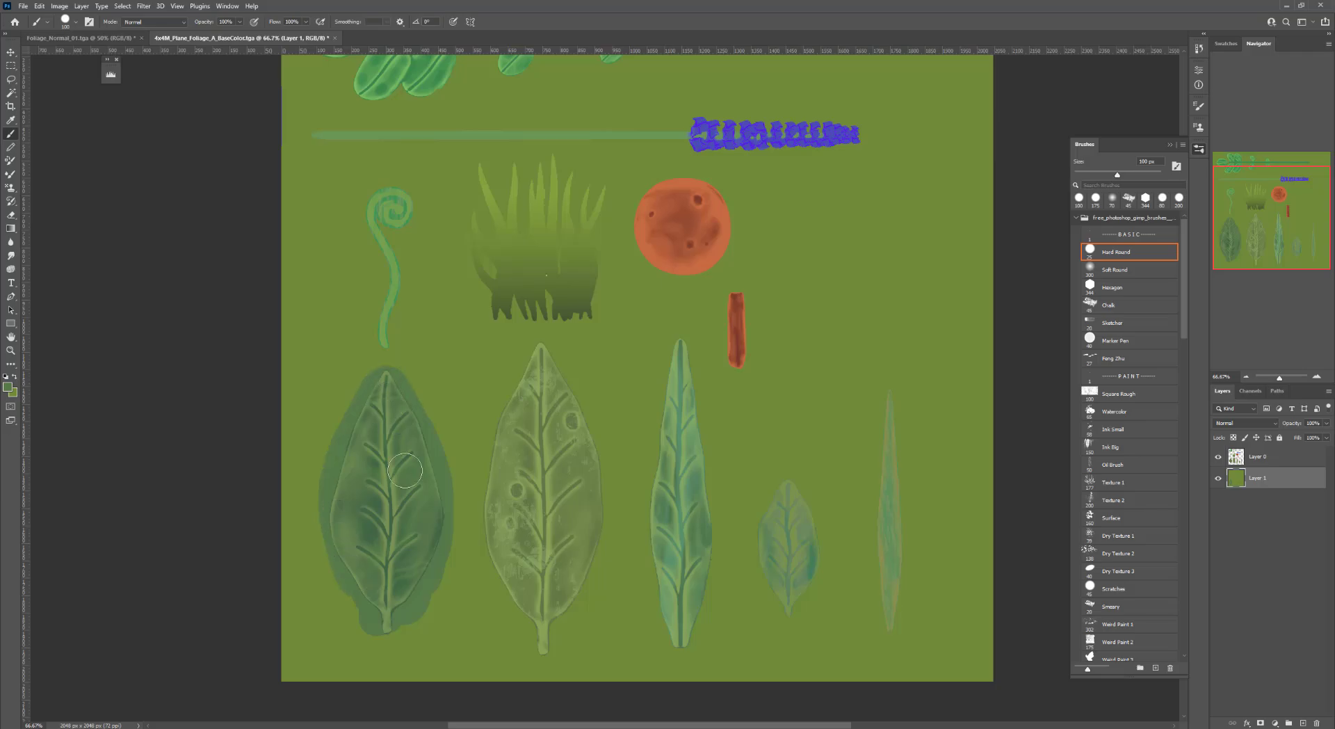
drag(350, 564, 361, 601)
mouse_move(332, 499)
mouse_down()
mouse_move(347, 540)
mouse_move(362, 420)
mouse_move(342, 468)
mouse_up()
Paint orange padding around the mushroom with its sampled color
alt+click(723, 210)
mouse_move(725, 208)
mouse_down()
mouse_move(723, 184)
mouse_move(679, 182)
mouse_move(695, 203)
mouse_up()
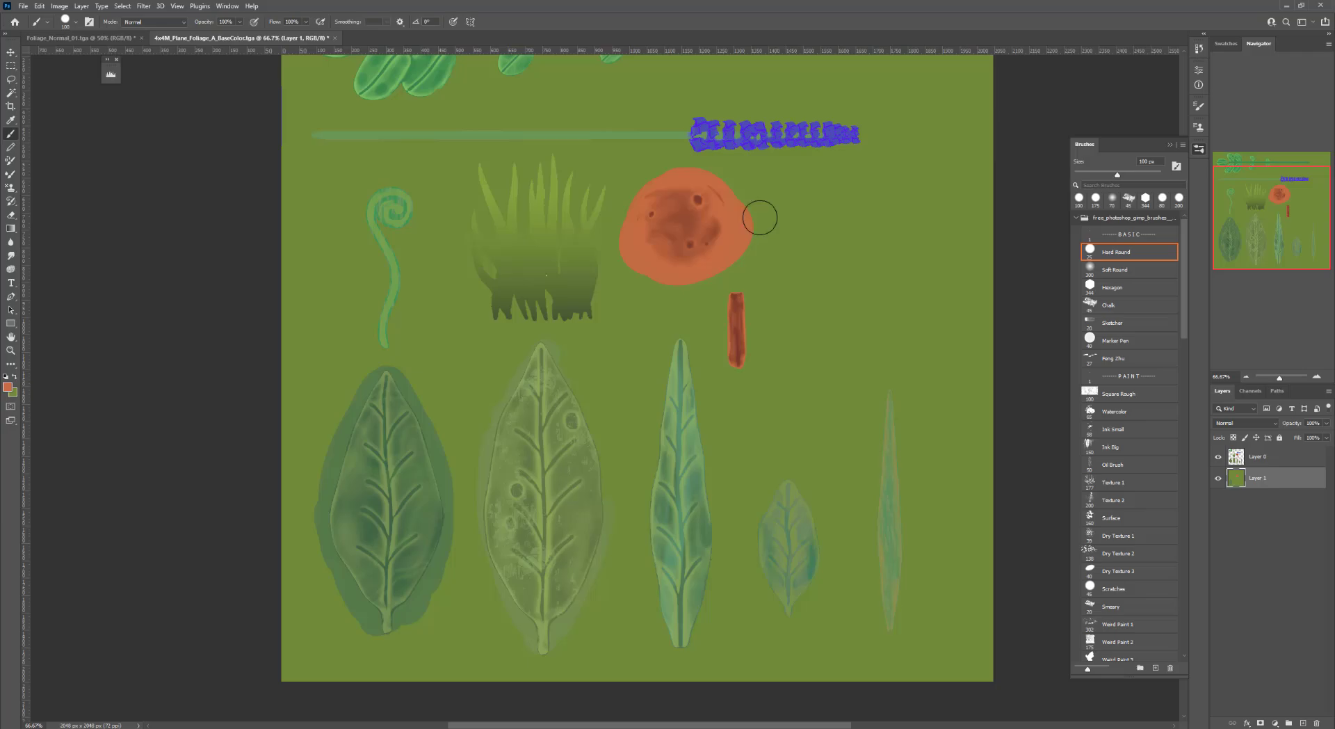
drag(814, 290, 778, 312)
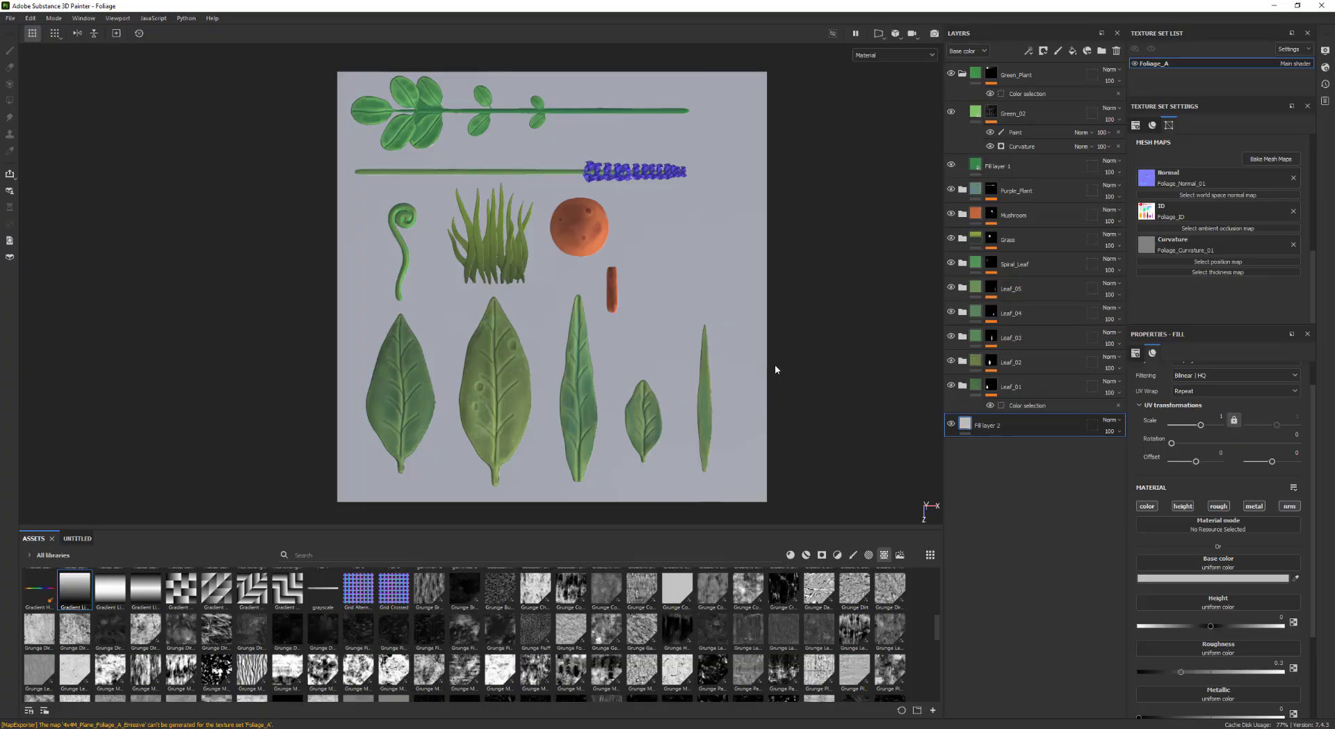
alt+middle_drag(776, 367, 804, 352)
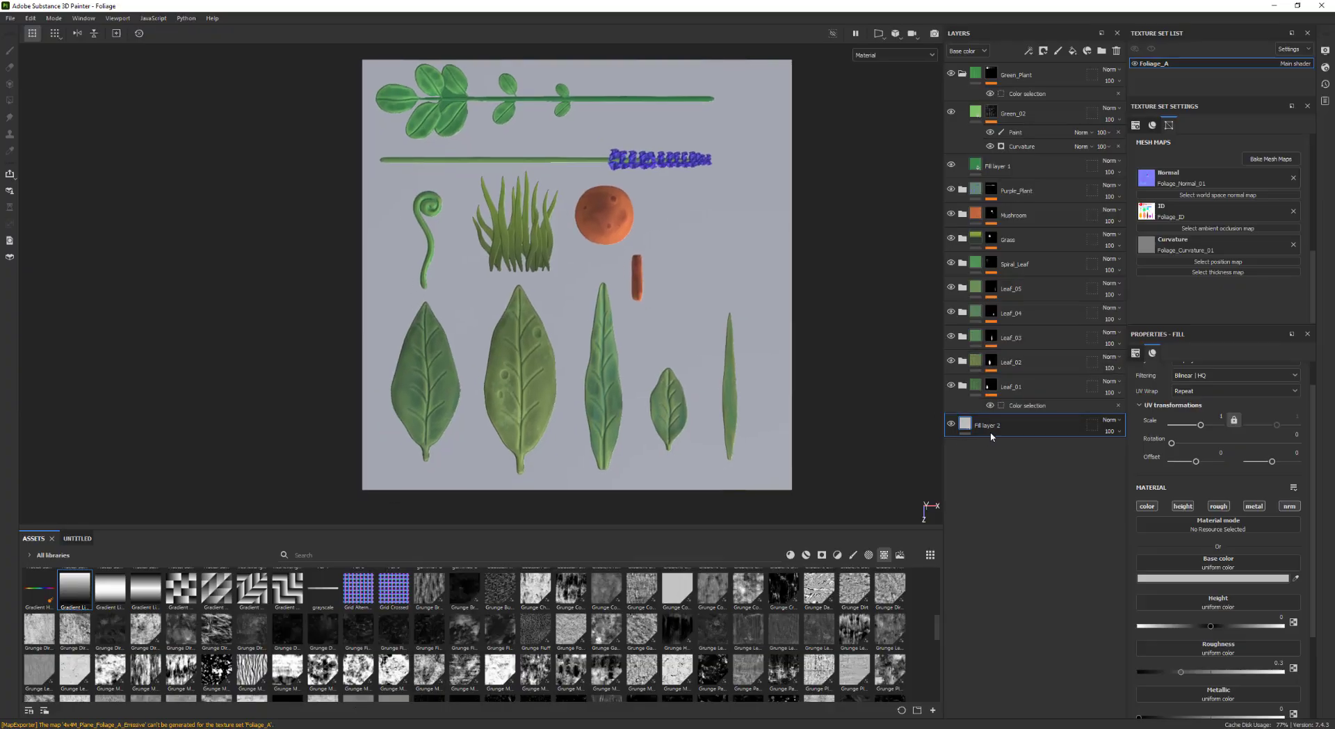
Switch to Substance 3D Painter, keep only the color channel on Fill layer 2 and pick its base color from the viewport
alt+middle_drag(652, 396, 650, 369)
alt+right_drag(650, 368, 668, 360)
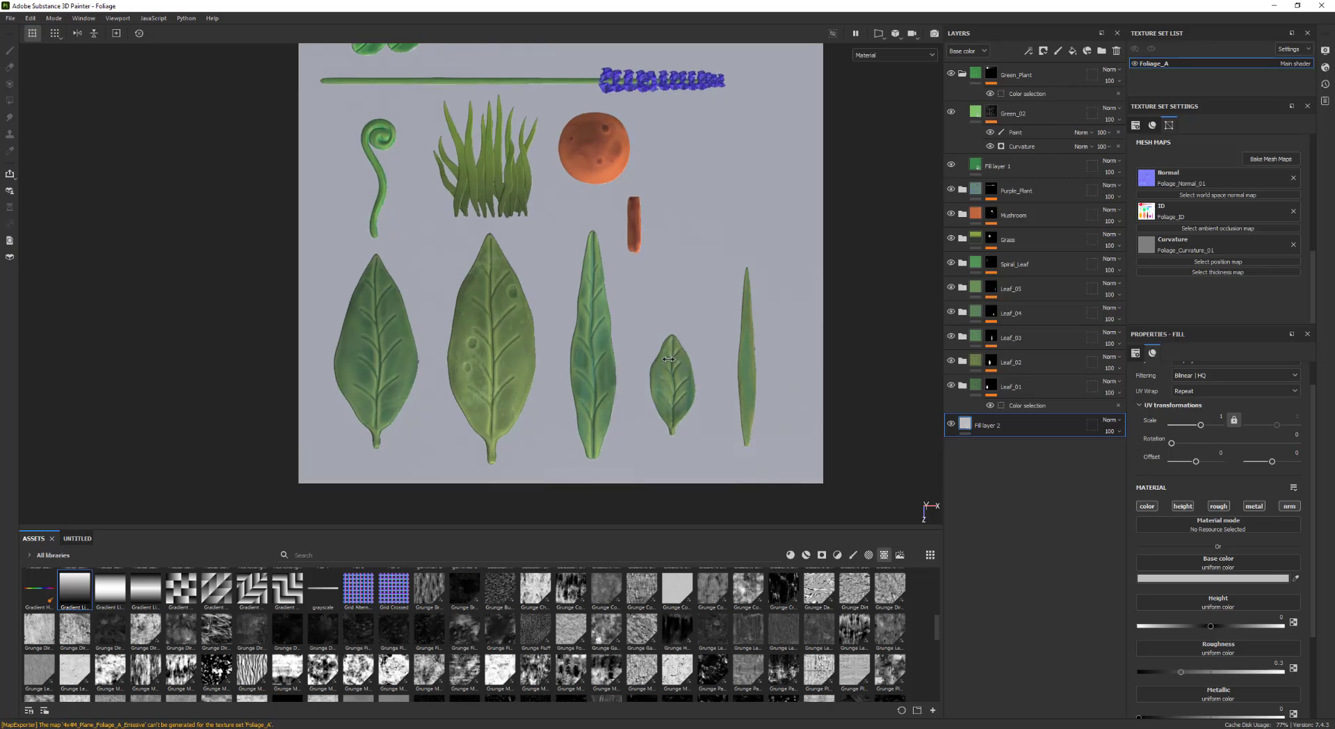
click(1188, 508)
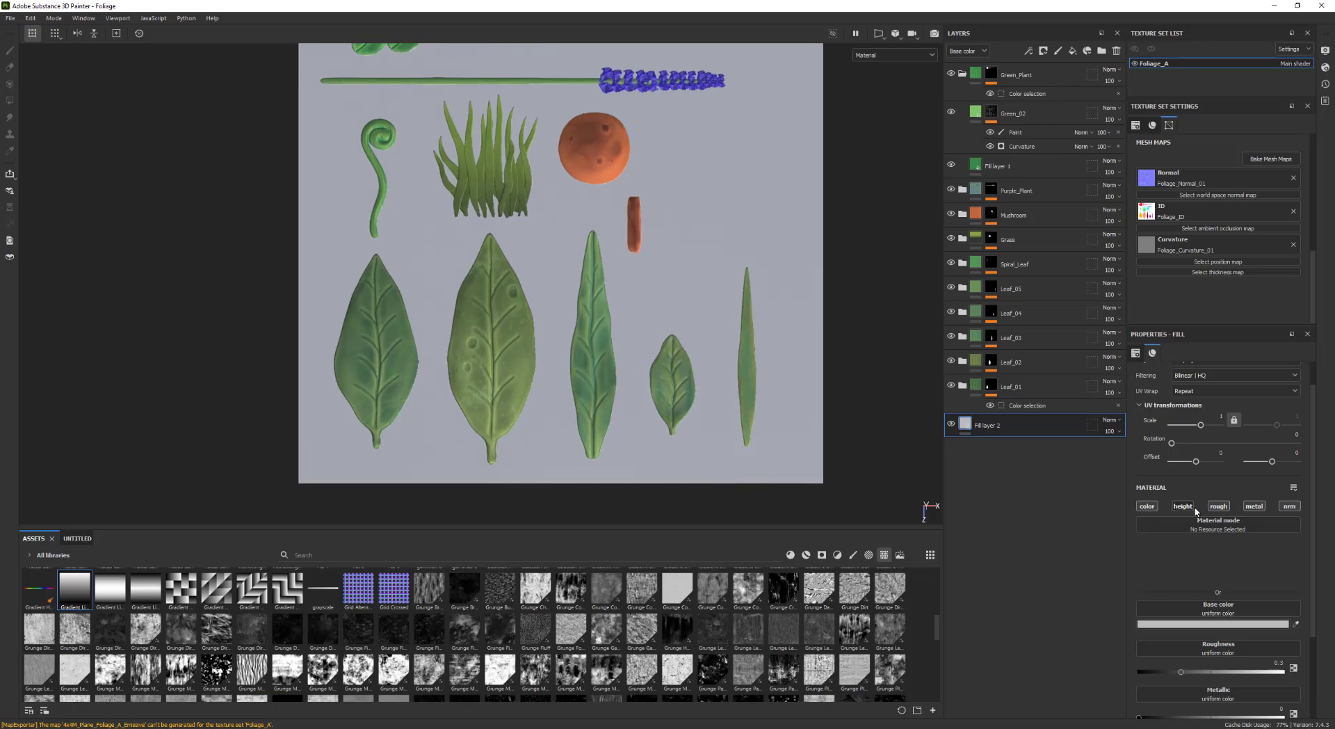
click(1221, 508)
click(1255, 507)
click(1290, 508)
alt+middle_drag(835, 346, 860, 378)
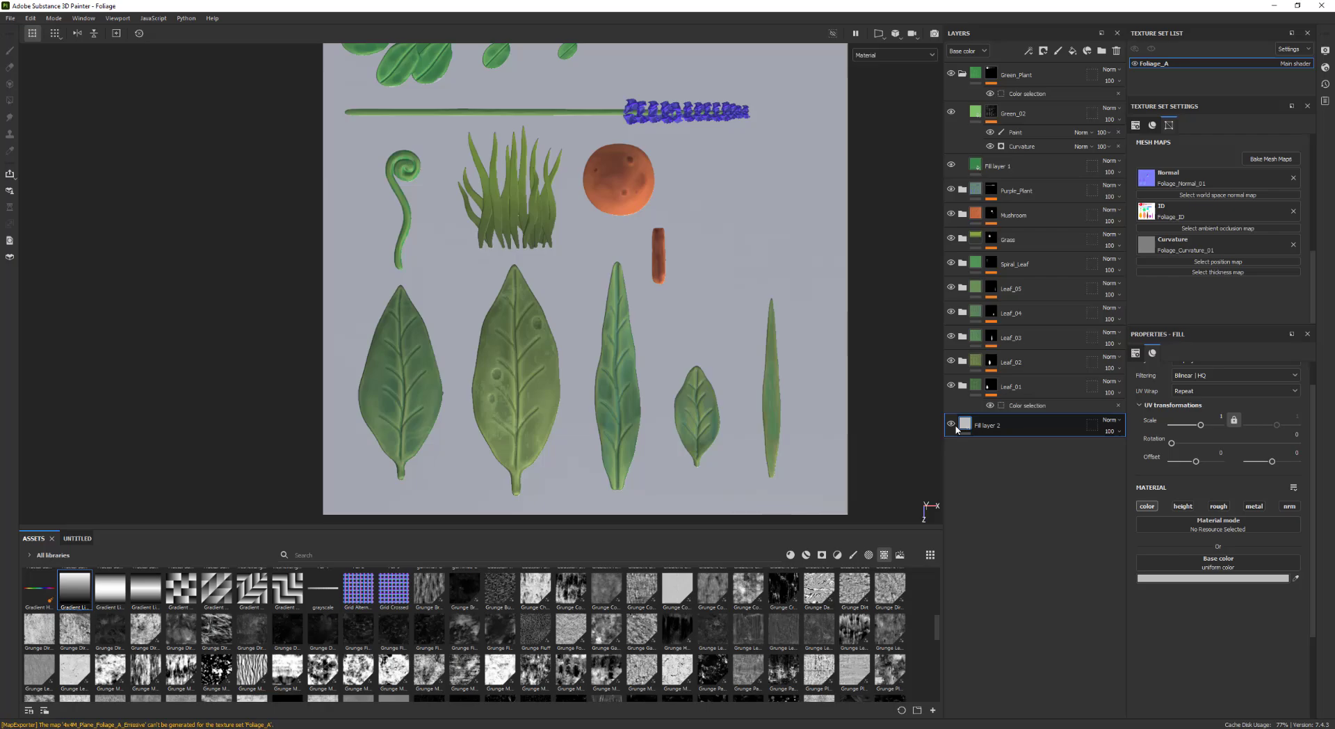
click(1296, 579)
click(563, 386)
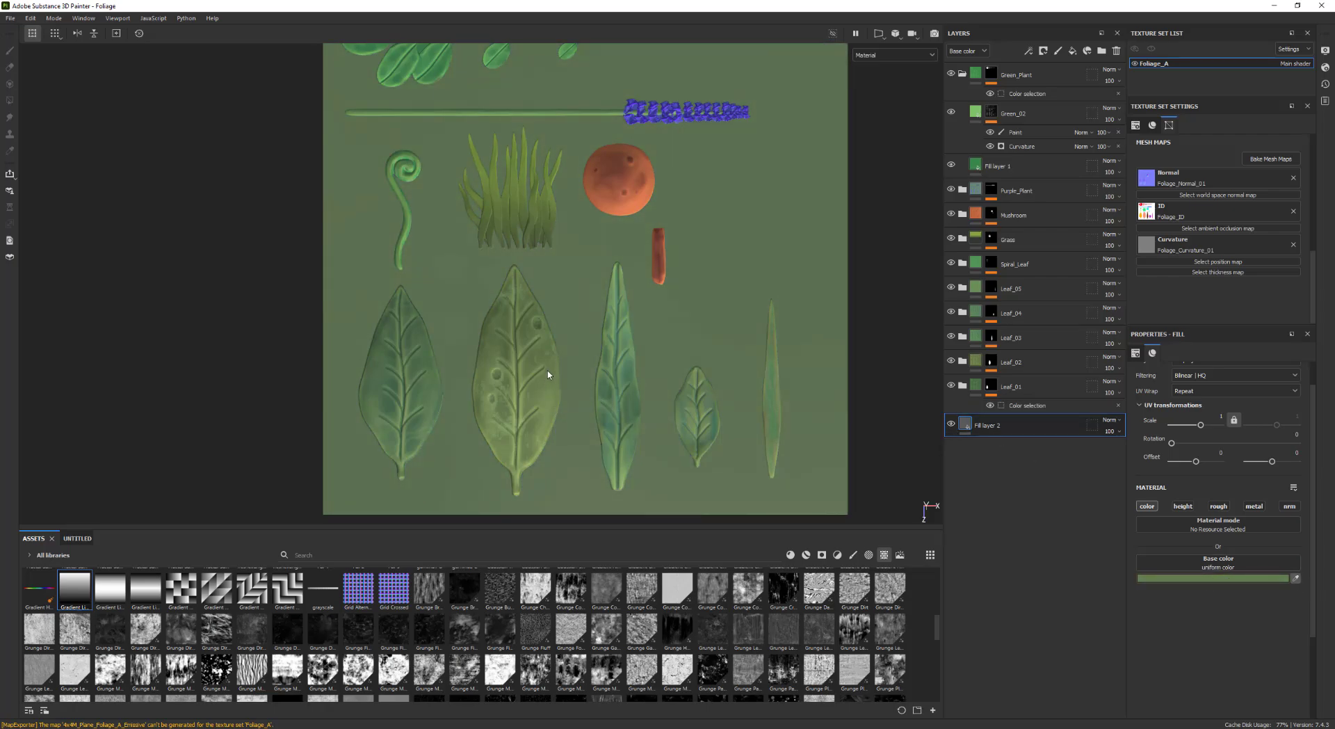
Inspect the texture sheet in the base color view of the viewport
alt+middle_drag(699, 288, 683, 327)
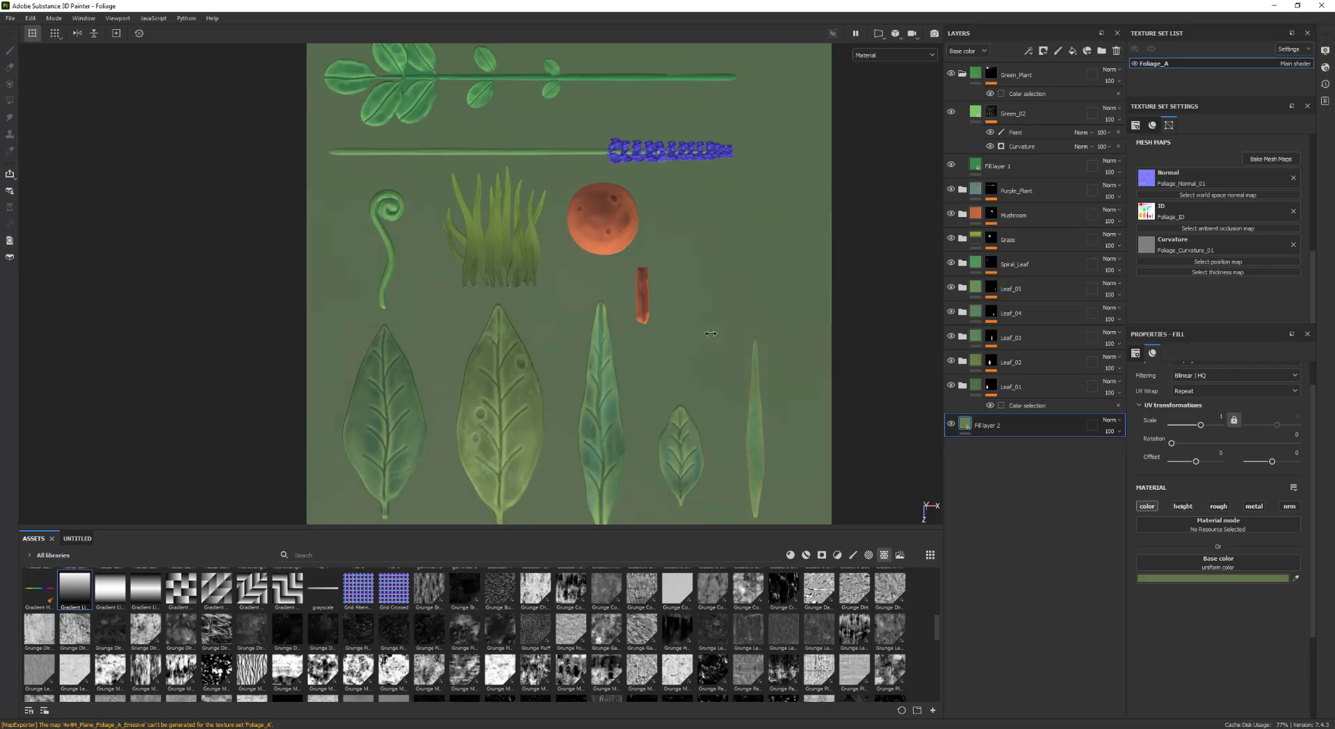
scroll(655, 348, up, 1)
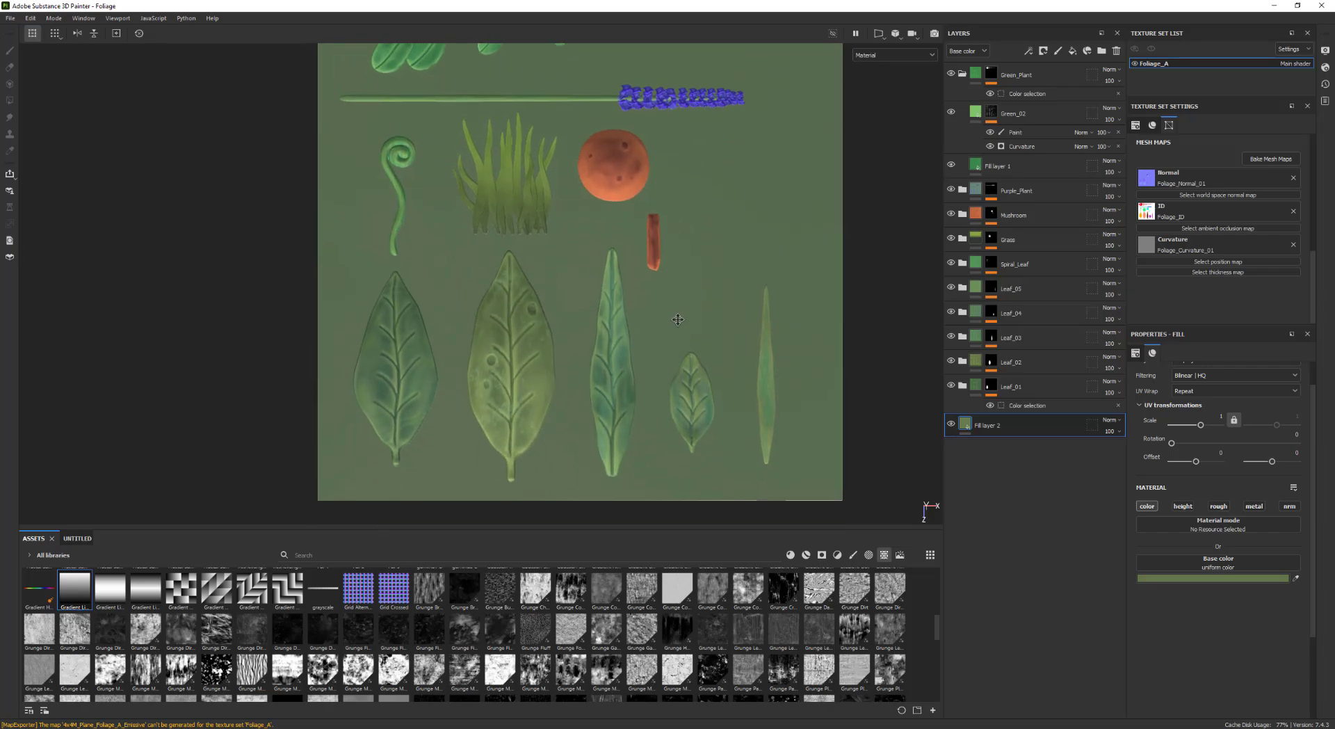
mouse_move(733, 403)
alt+middle_down()
mouse_move(705, 368)
mouse_move(739, 391)
alt+middle_up()
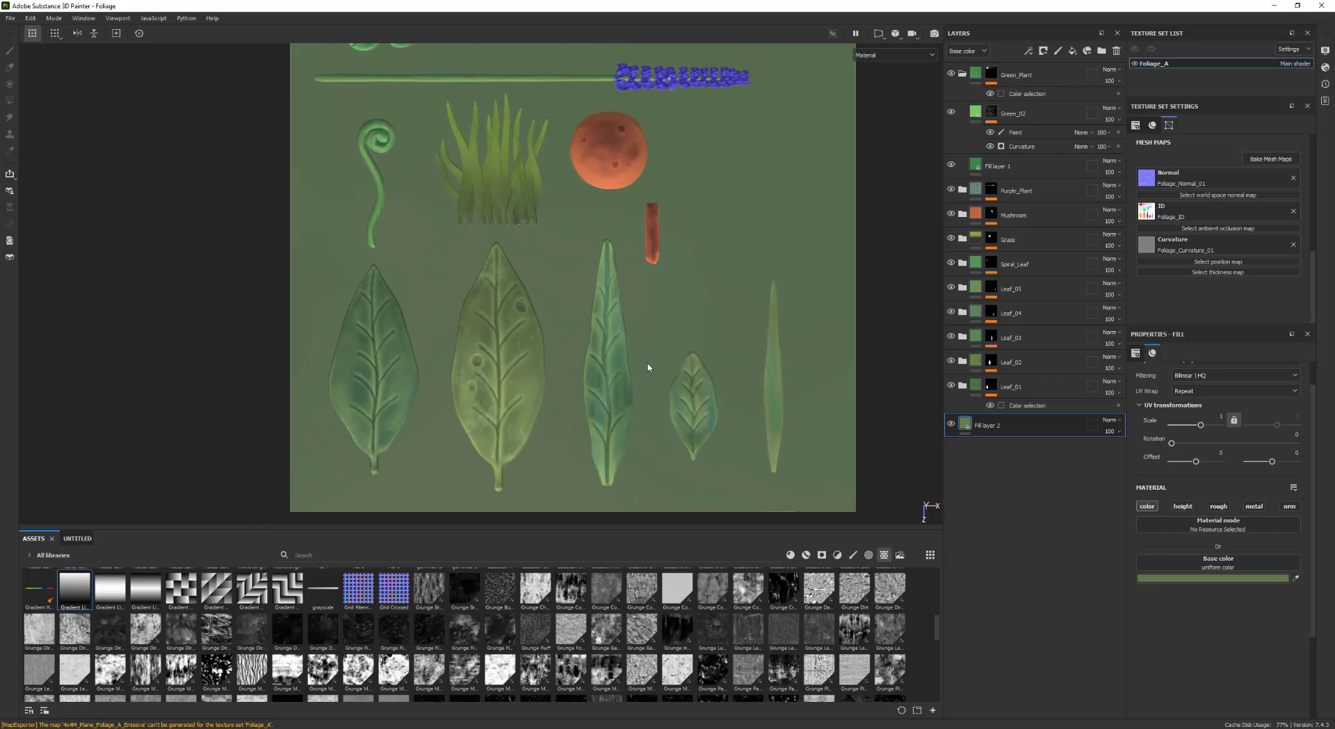
middle_drag(612, 358, 662, 342)
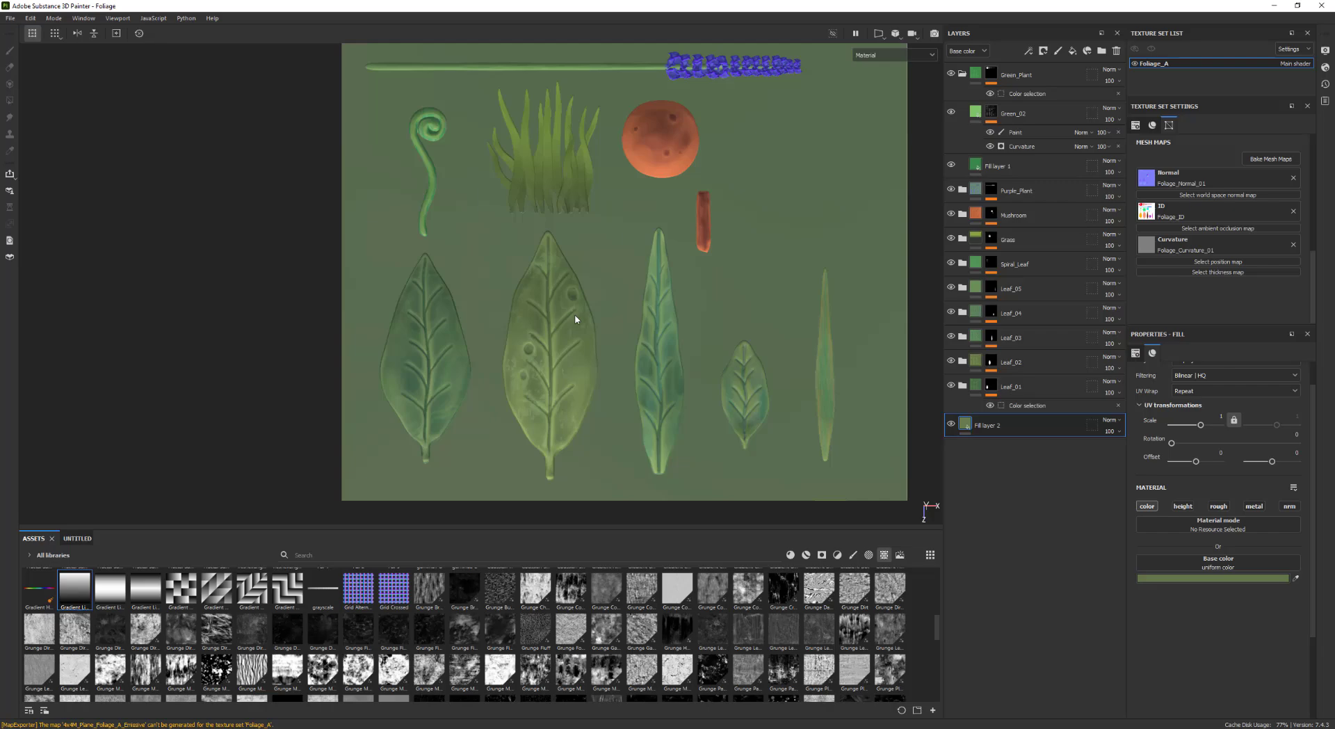
key(c)
scroll(473, 336, down, 1)
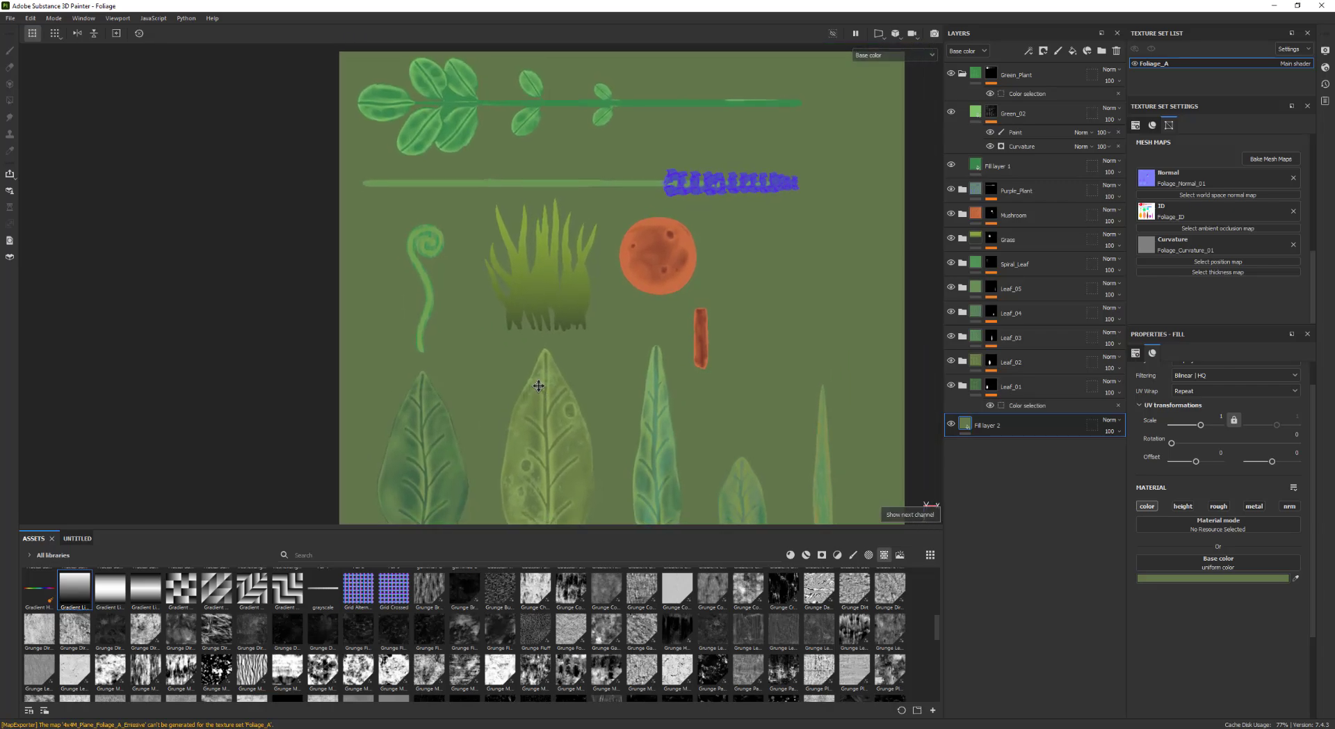
scroll(567, 316, up, 1)
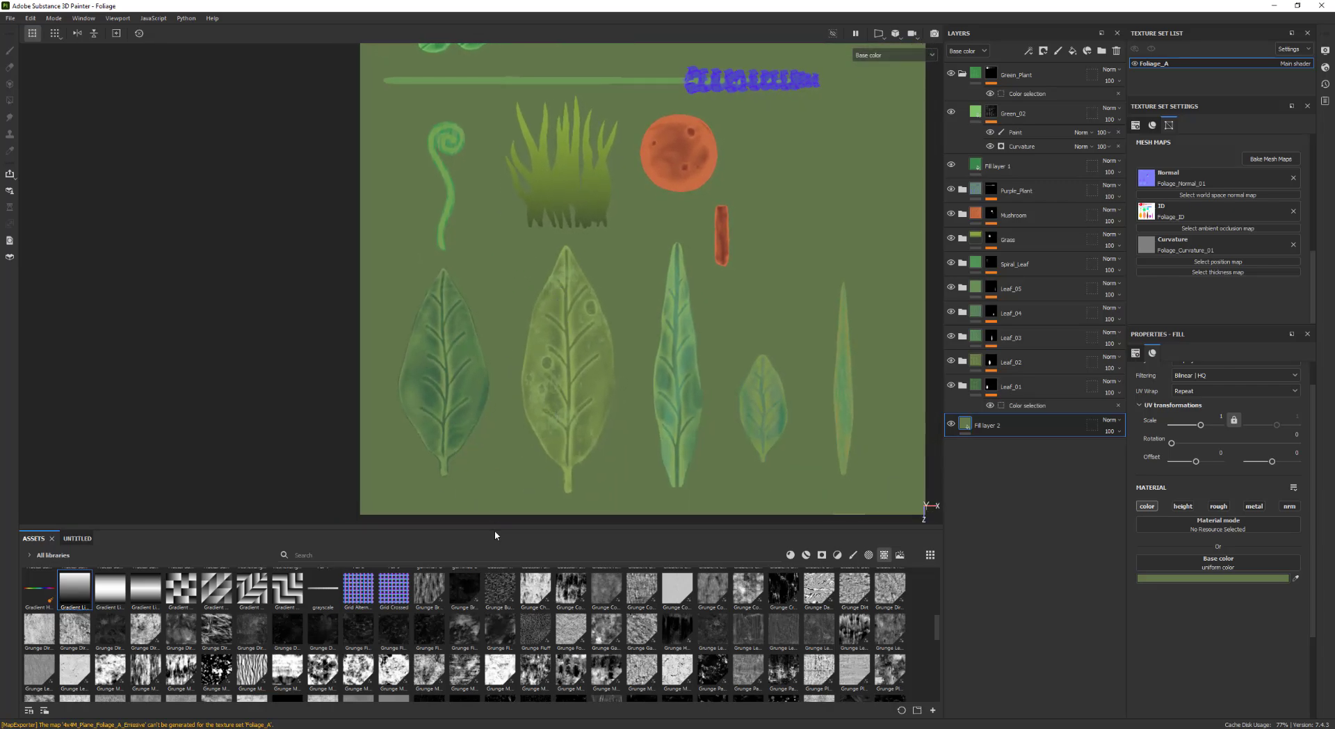
drag(494, 530, 493, 560)
scroll(462, 408, up, 1)
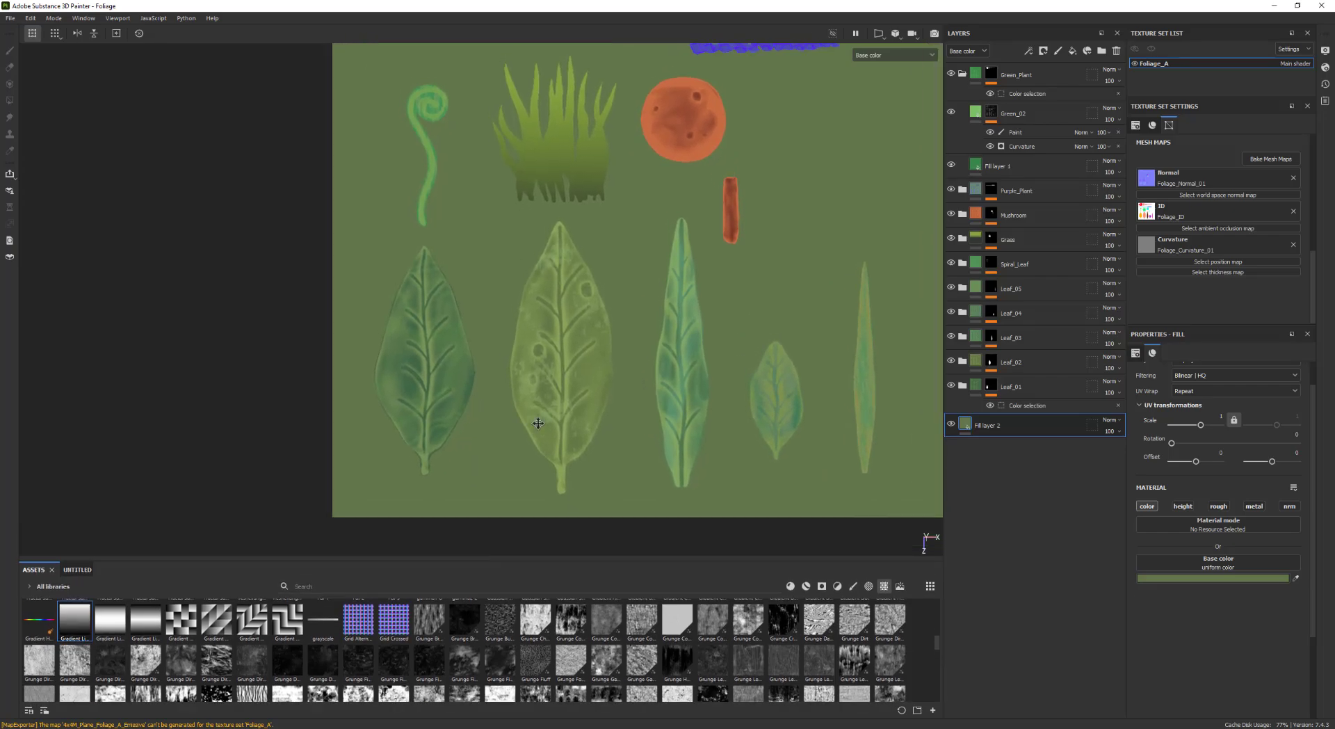
Add a paint layer with only the color channel enabled and sample its base color from the first leaf
click(1057, 50)
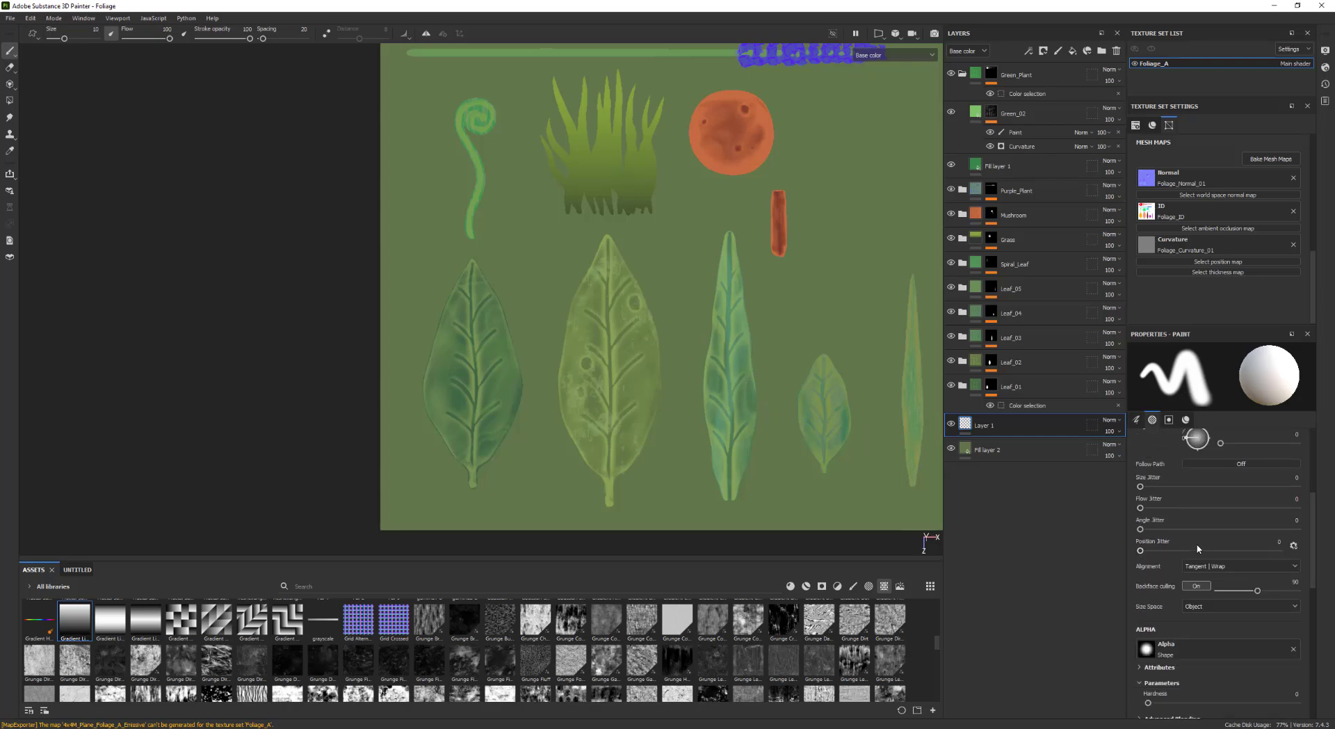
scroll(1195, 582, down, 3)
click(1186, 576)
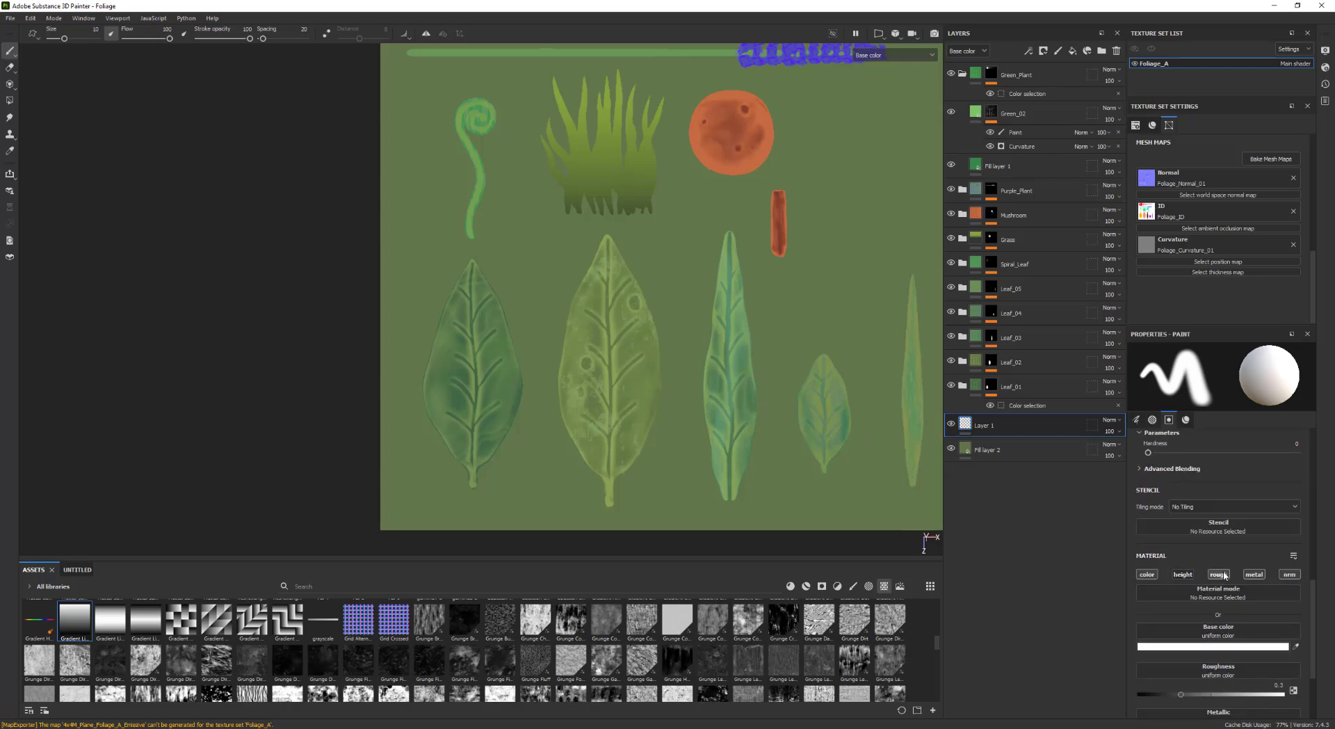
click(1219, 574)
click(1255, 574)
click(1290, 575)
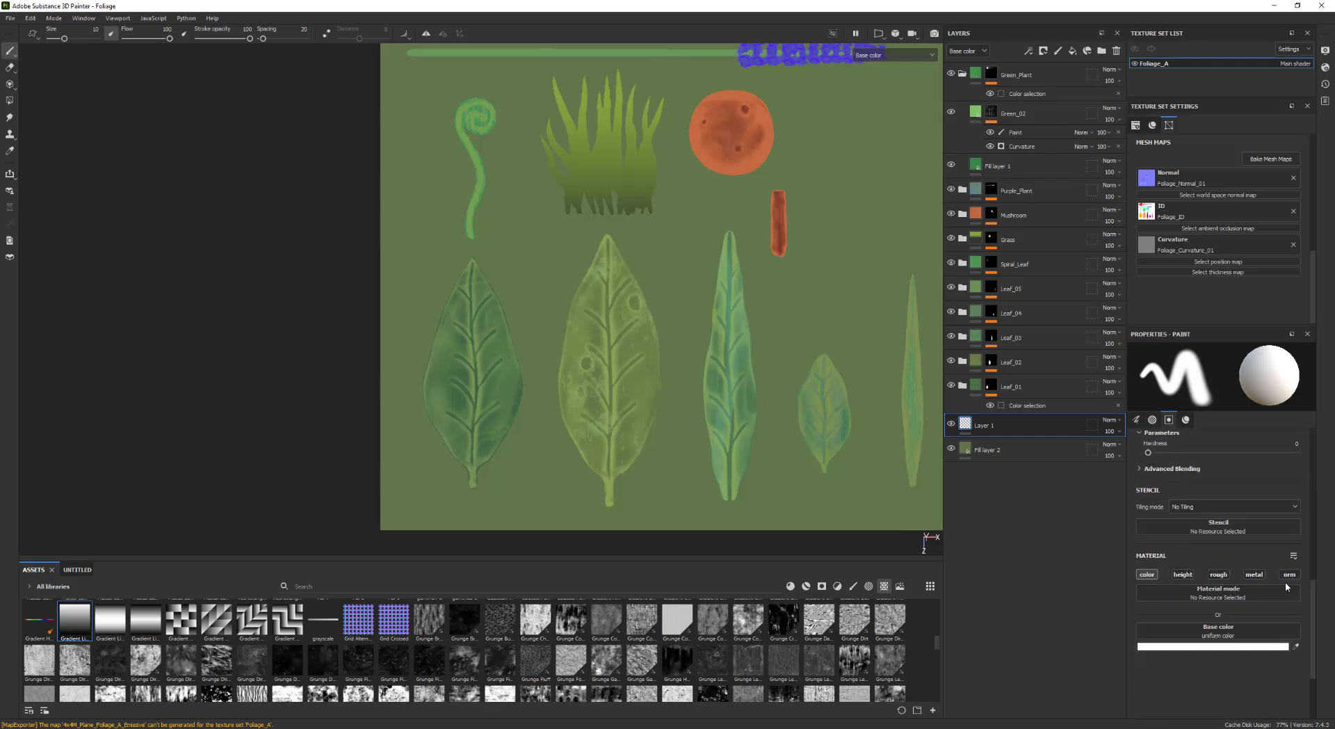
click(1298, 651)
click(510, 391)
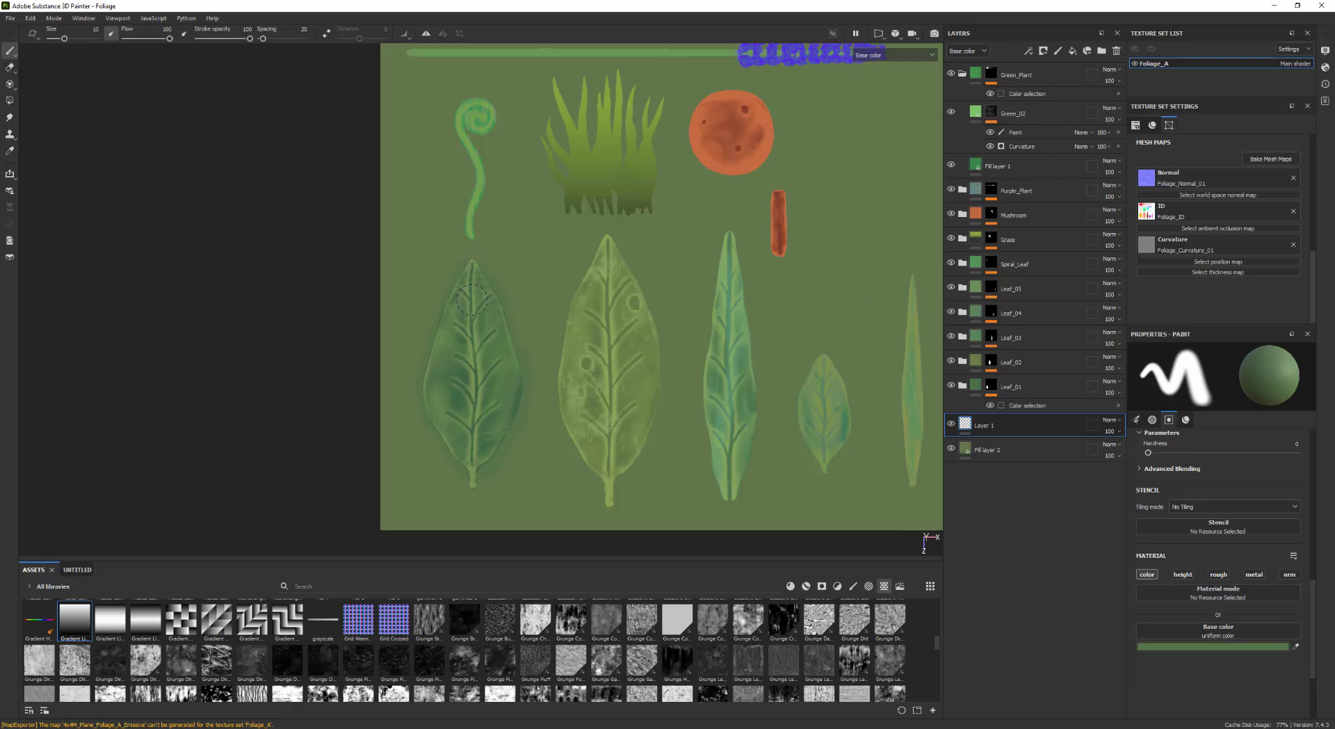
Paint padding around the leaves on the paint layer using colors sampled from each leaf
scroll(1218, 549, up, 3)
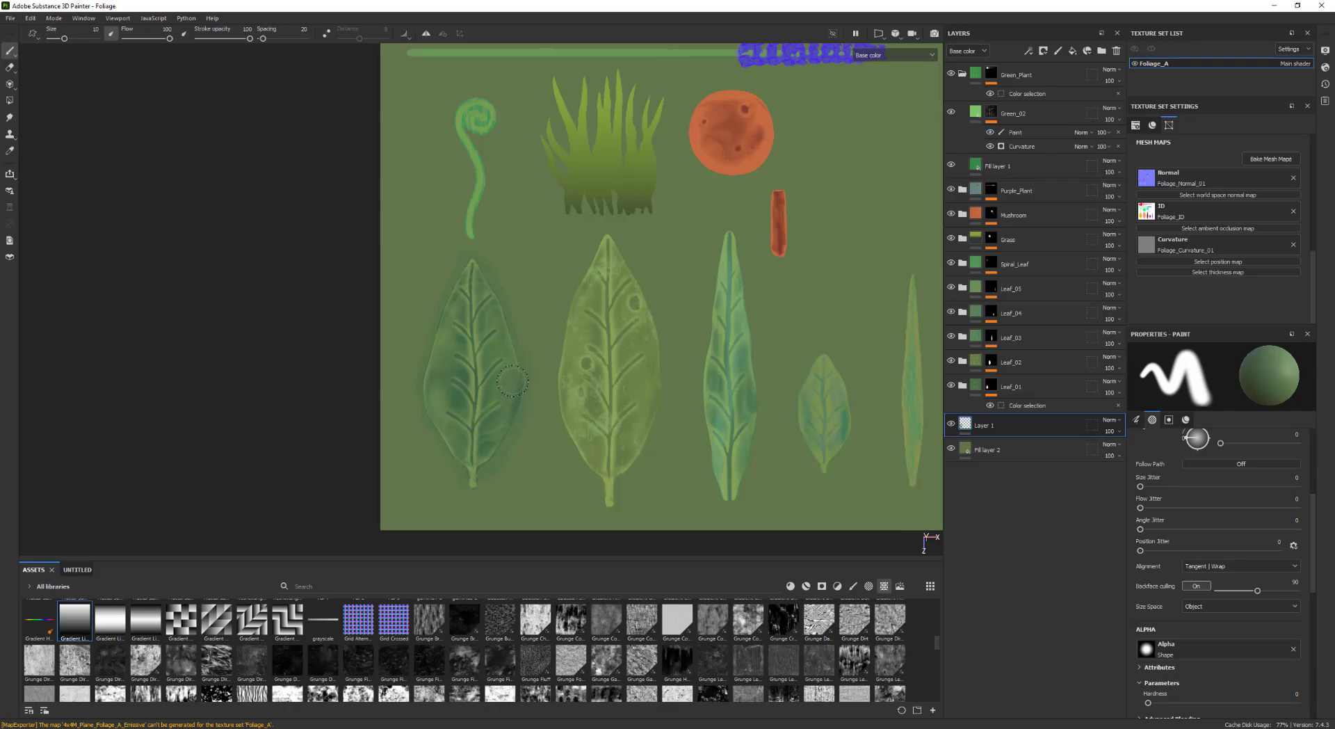
scroll(1224, 549, down, 3)
mouse_move(1296, 647)
mouse_down()
mouse_move(658, 362)
mouse_move(612, 499)
mouse_up()
drag(603, 239, 588, 481)
alt+middle_drag(707, 286, 568, 288)
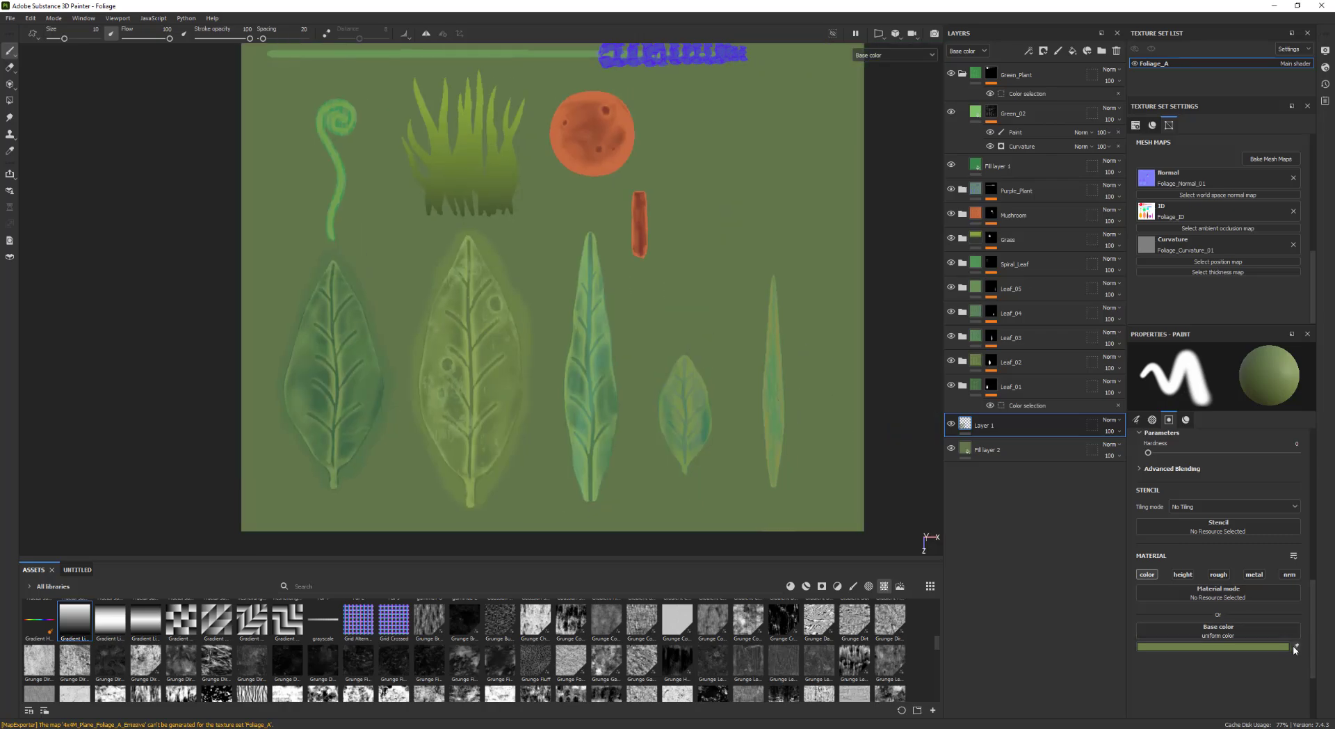
drag(1296, 646, 606, 379)
mouse_move(607, 376)
mouse_down()
mouse_move(598, 240)
mouse_move(599, 463)
mouse_up()
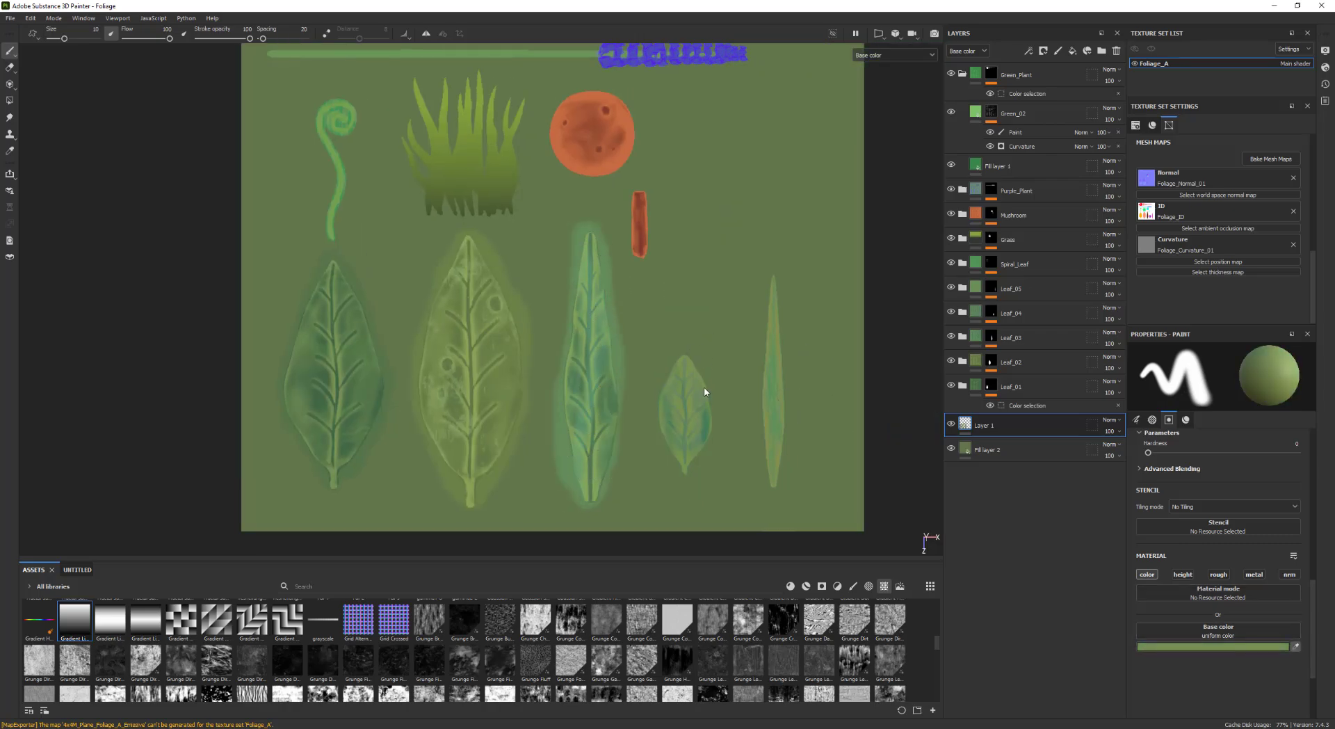
drag(705, 392, 690, 394)
drag(778, 412, 778, 410)
mouse_move(776, 403)
mouse_down()
mouse_move(769, 473)
mouse_move(779, 355)
mouse_up()
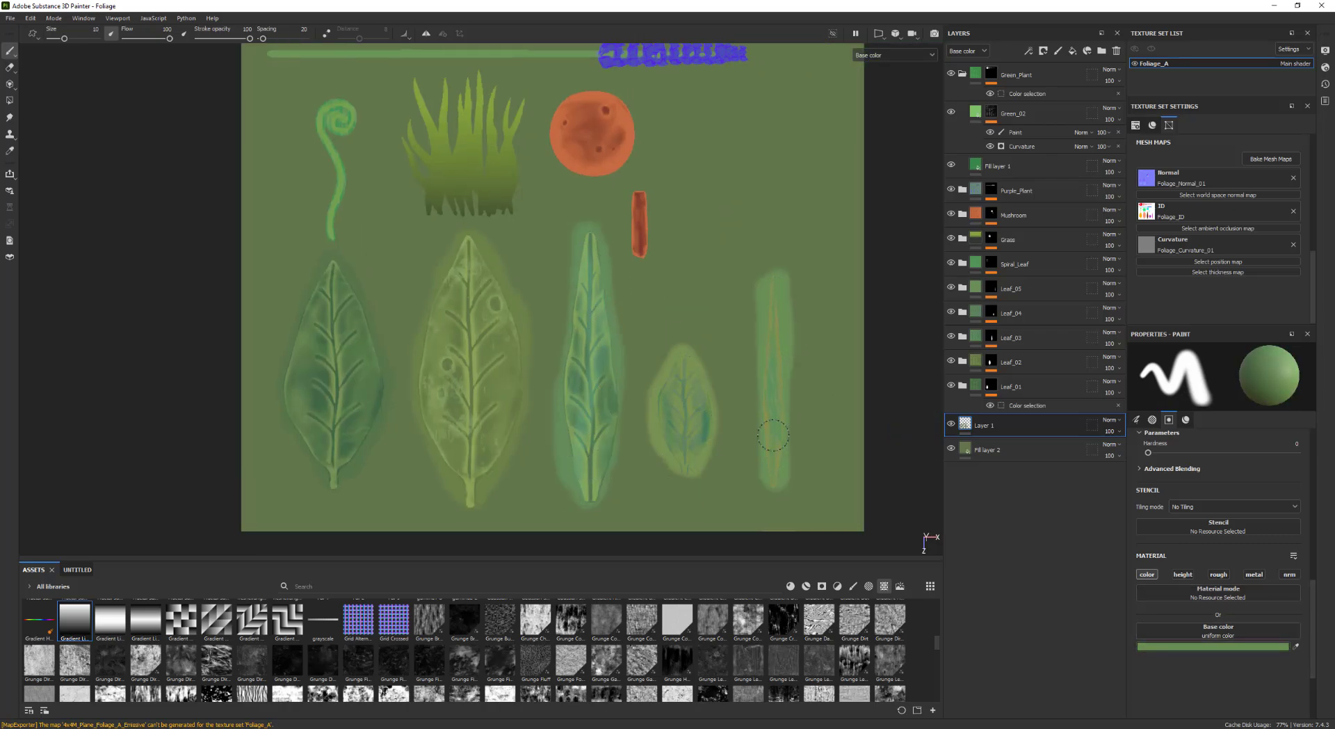
alt+middle_drag(598, 229, 772, 350)
Paint padding around the grass tuft with colors sampled from the grass
mouse_move(1296, 646)
mouse_down()
mouse_move(549, 294)
mouse_move(517, 293)
mouse_up()
mouse_move(506, 355)
mouse_down()
mouse_move(499, 241)
mouse_move(512, 338)
mouse_up()
drag(1296, 647, 671, 300)
drag(686, 322, 679, 256)
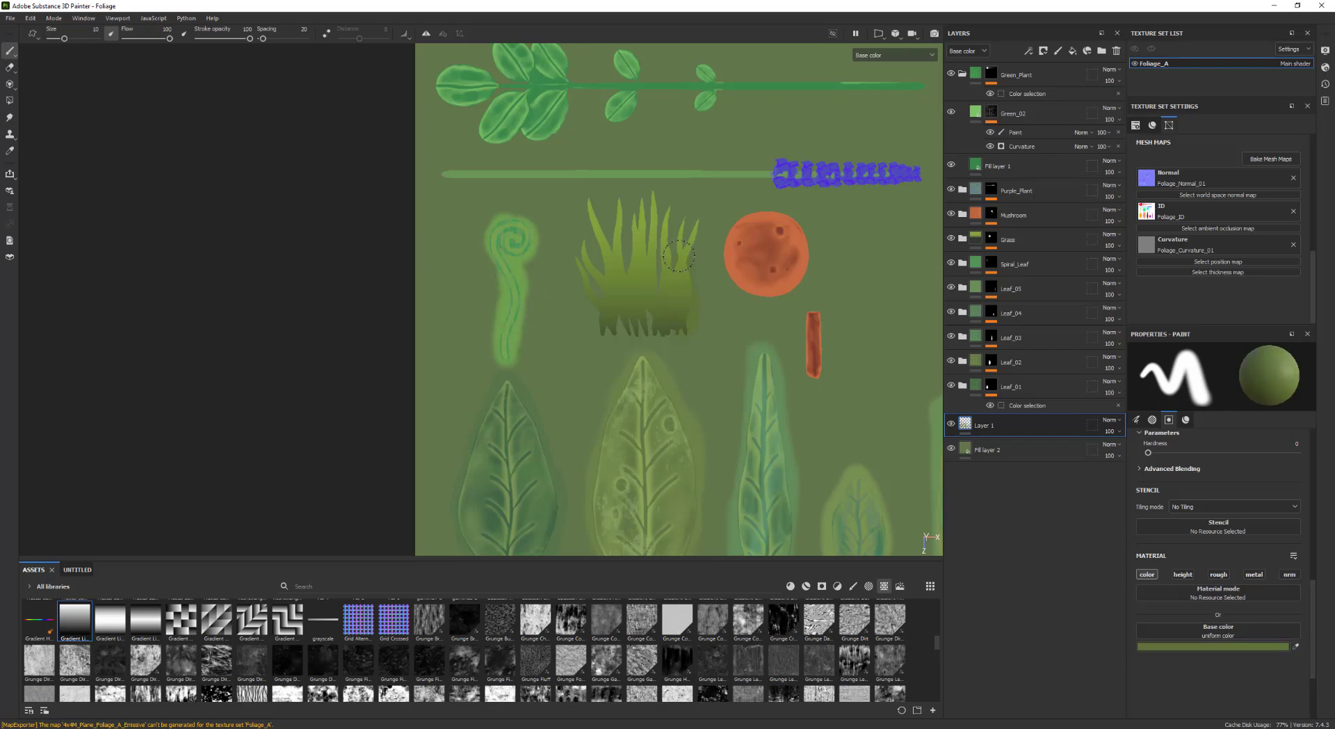
drag(1297, 647, 648, 327)
mouse_move(685, 328)
mouse_down()
mouse_move(598, 321)
mouse_move(689, 322)
mouse_up()
mouse_move(1296, 648)
mouse_down()
mouse_move(692, 293)
mouse_move(653, 283)
mouse_up()
mouse_move(696, 299)
mouse_down()
mouse_move(592, 291)
mouse_move(626, 224)
mouse_move(606, 219)
mouse_up()
drag(1296, 647, 652, 207)
mouse_move(690, 240)
mouse_down()
mouse_move(637, 222)
mouse_move(590, 240)
mouse_move(632, 253)
mouse_up()
middle_drag(633, 253, 479, 255)
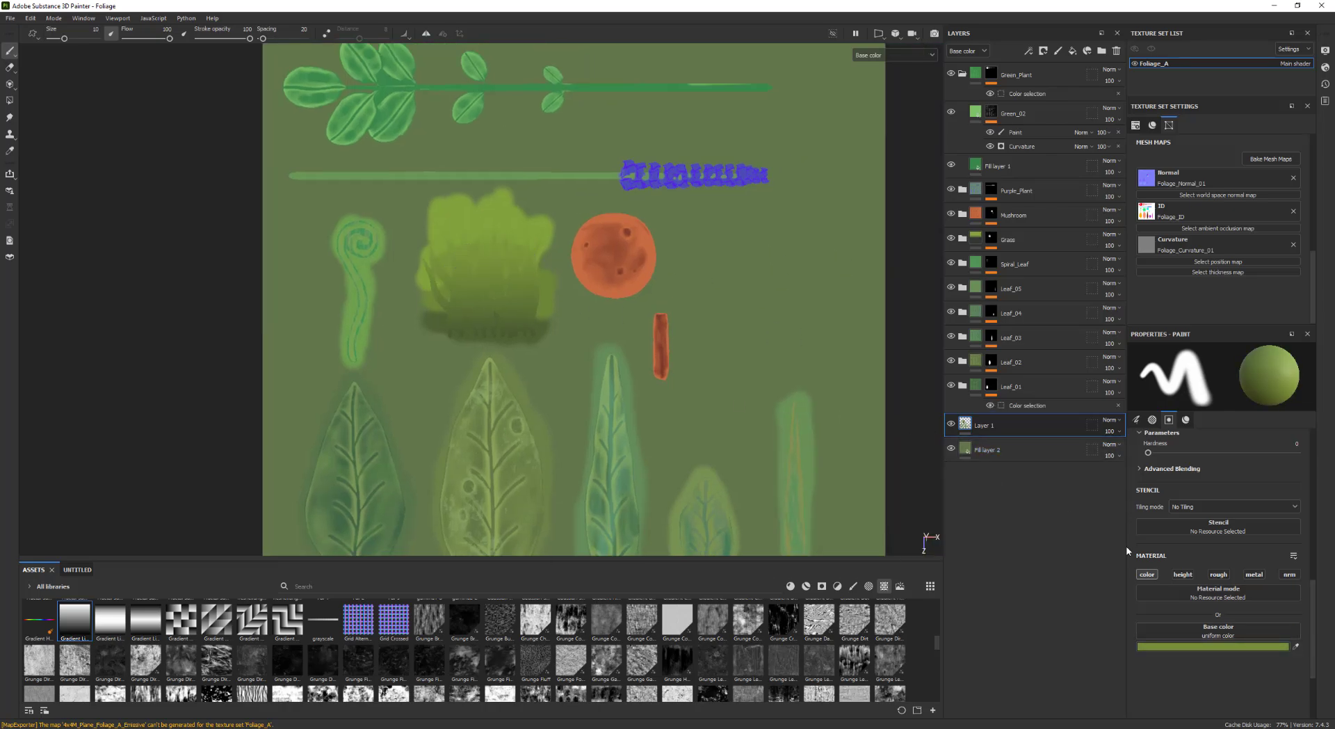
Paint padding around the lavender stem and its purple flowers using colors sampled from each
mouse_move(1295, 646)
mouse_down()
mouse_move(644, 268)
mouse_move(600, 220)
mouse_up()
drag(658, 332, 662, 375)
mouse_move(1296, 647)
mouse_down()
mouse_move(708, 172)
mouse_move(647, 164)
mouse_move(777, 175)
mouse_move(631, 167)
mouse_up()
drag(1296, 647, 600, 176)
drag(605, 171, 291, 176)
alt+middle_drag(390, 188, 491, 340)
drag(1295, 647, 814, 240)
drag(867, 241, 739, 238)
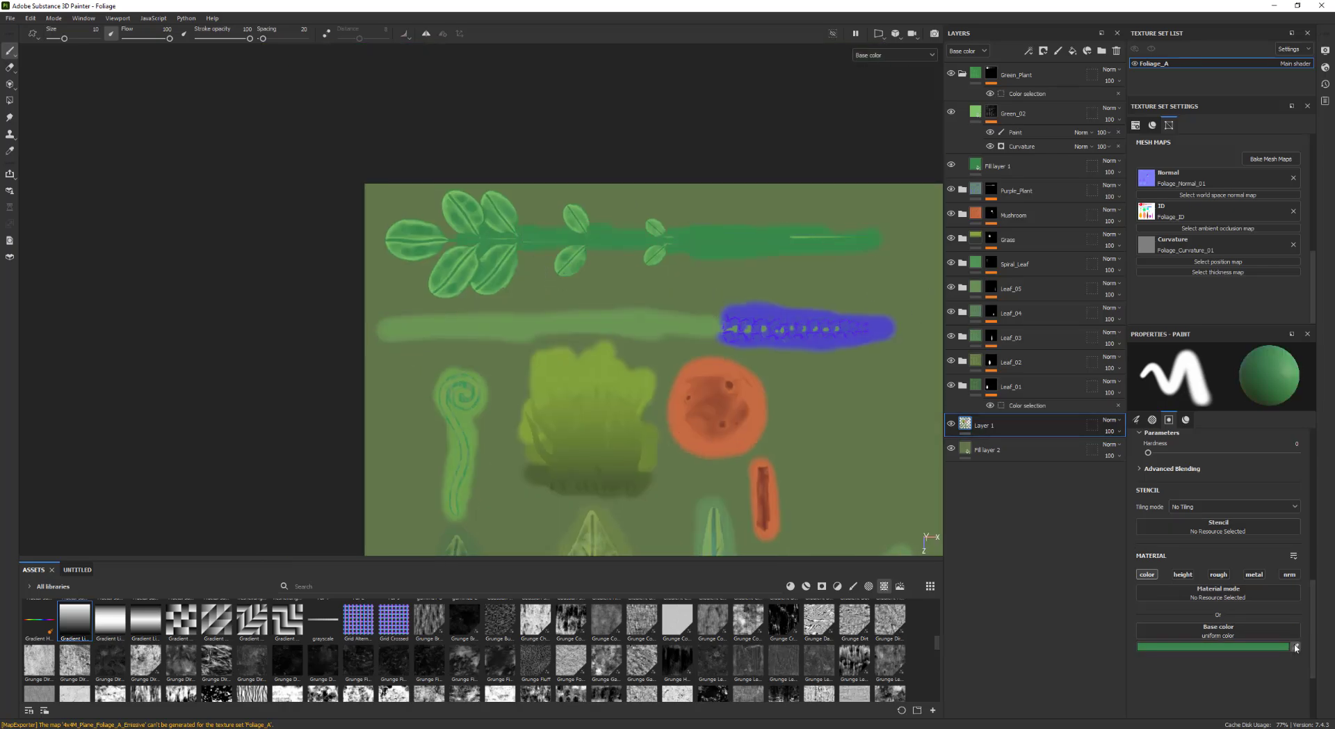
Paint padding around the green plant's leaves and stem with green sampled from the plant
drag(1295, 647, 575, 222)
drag(574, 214, 566, 218)
drag(651, 222, 657, 227)
drag(660, 254, 651, 260)
drag(572, 268, 566, 256)
drag(506, 273, 475, 281)
mouse_move(446, 277)
mouse_down()
mouse_move(417, 221)
mouse_move(446, 220)
mouse_up()
drag(493, 199, 513, 217)
Export the texture set's maps again with the current export settings and close the export dialog
alt+middle_drag(695, 427, 558, 289)
scroll(623, 363, down, 2)
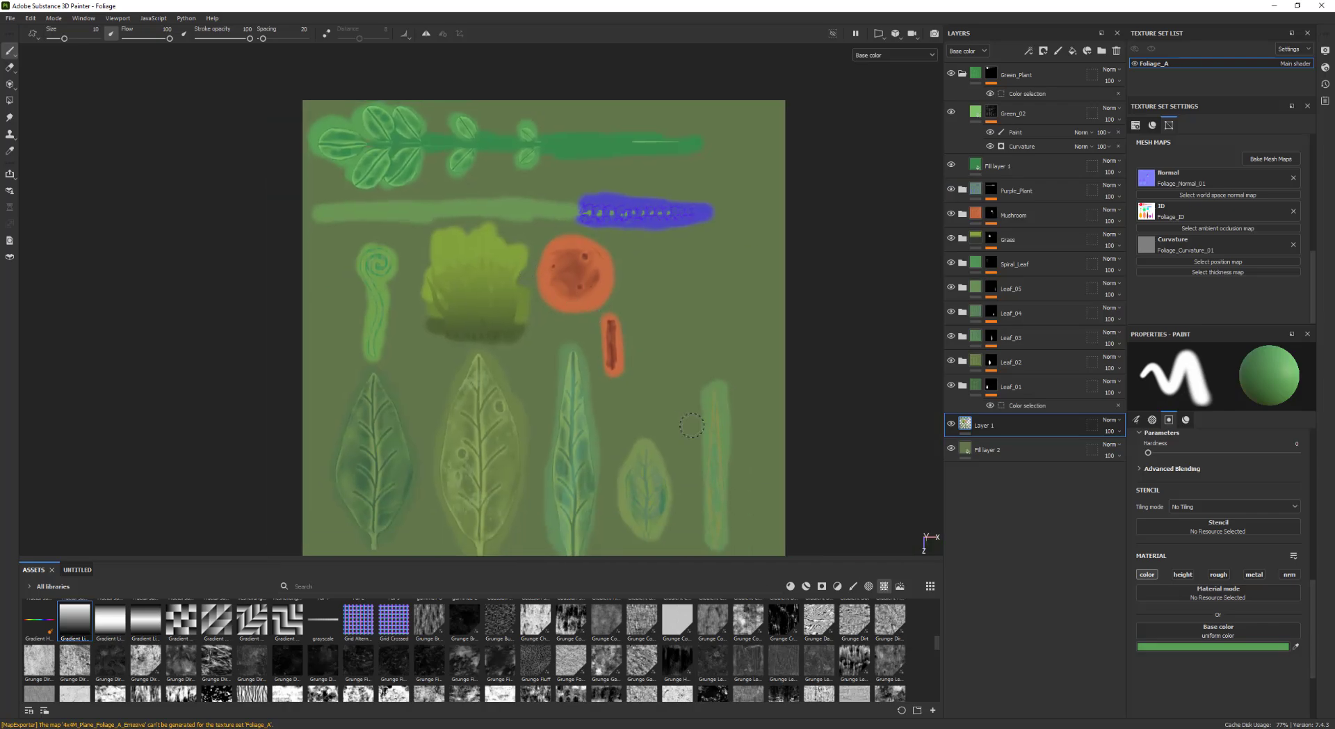
alt+middle_drag(547, 378, 551, 350)
alt+middle_drag(545, 244, 564, 272)
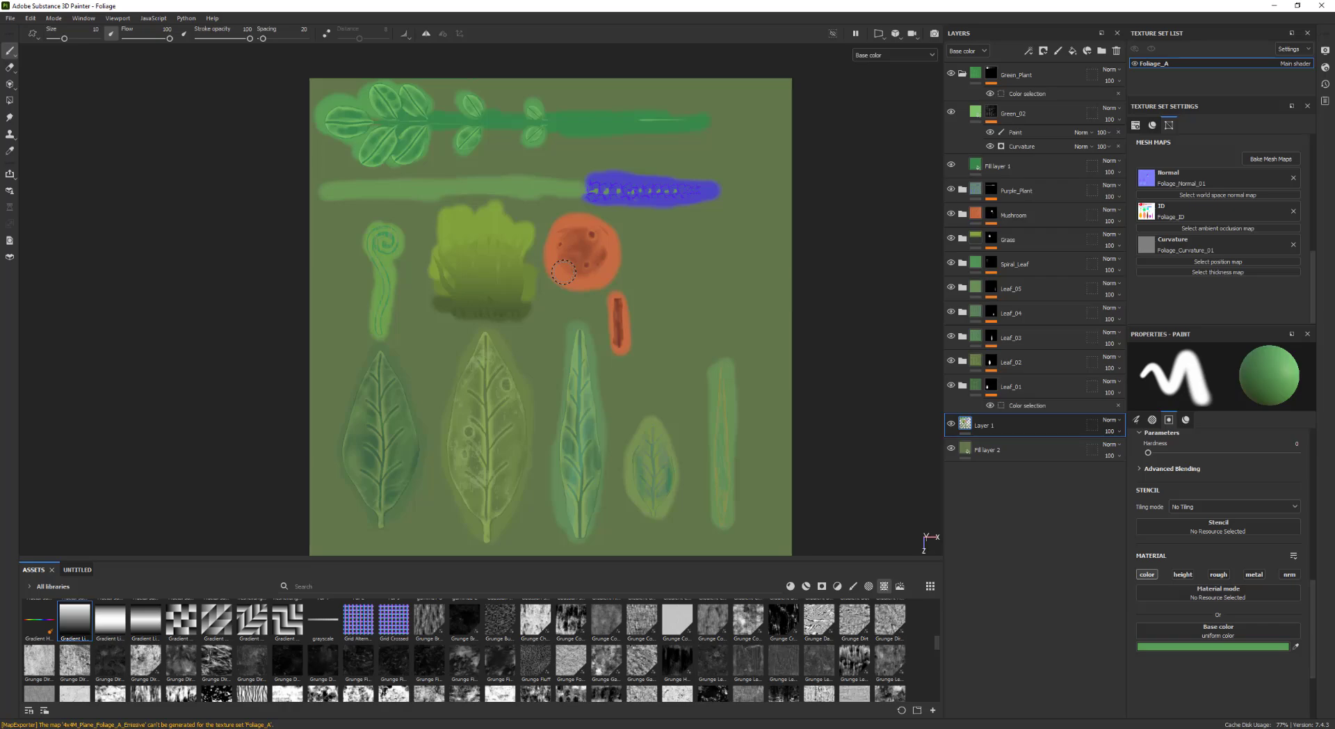
alt+middle_drag(539, 277, 620, 289)
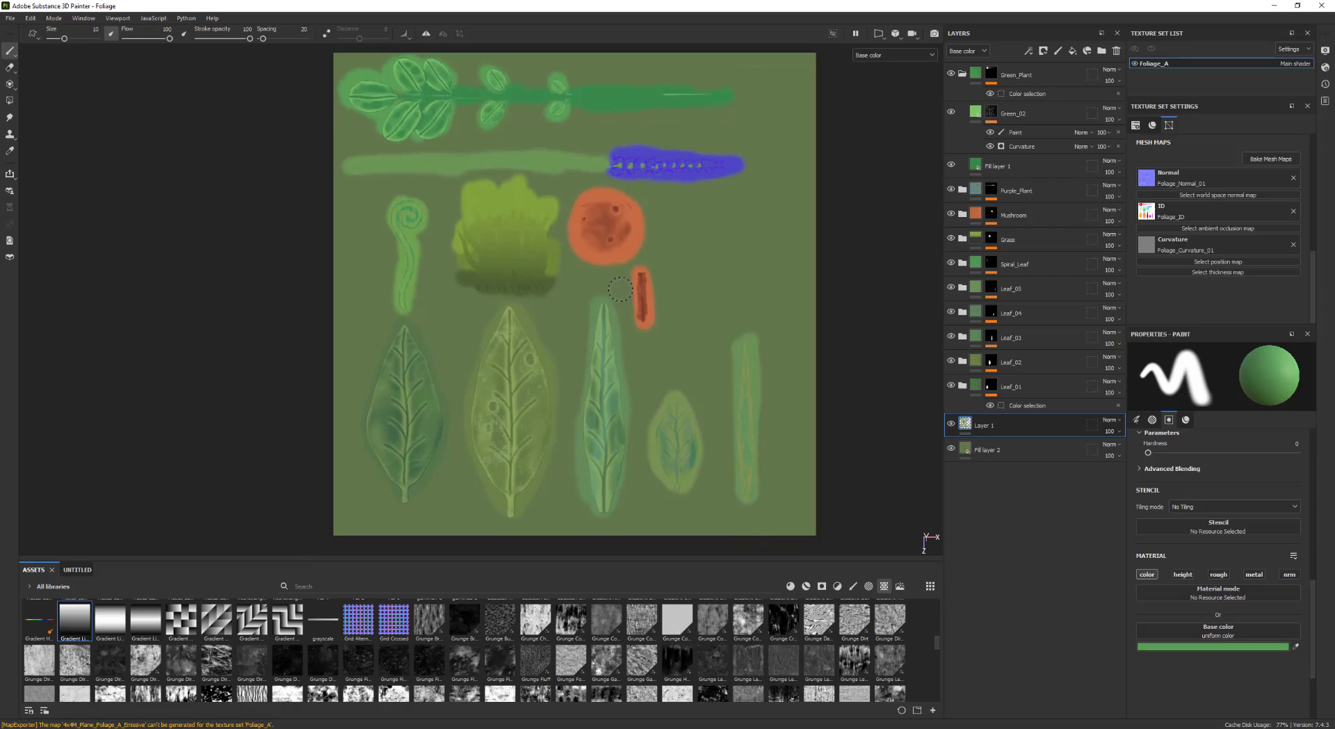
key(ctrl+shift+e)
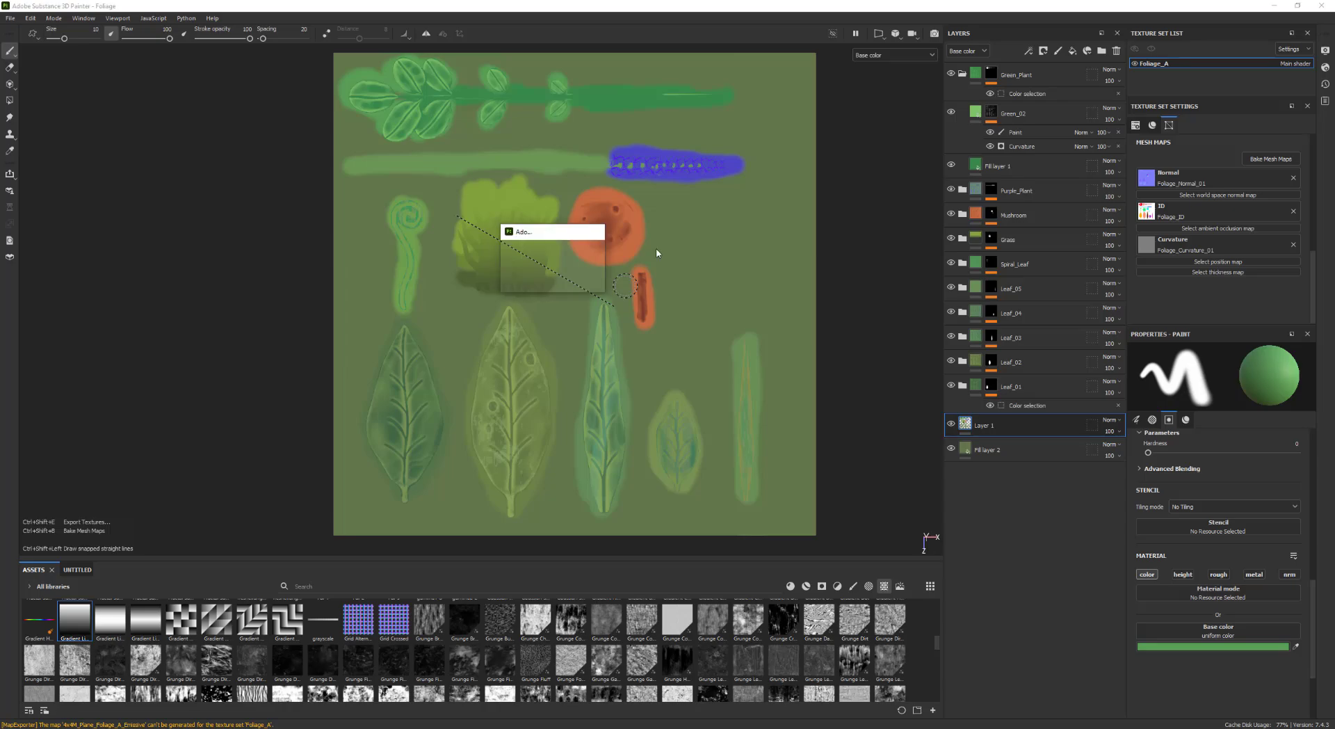
click(911, 554)
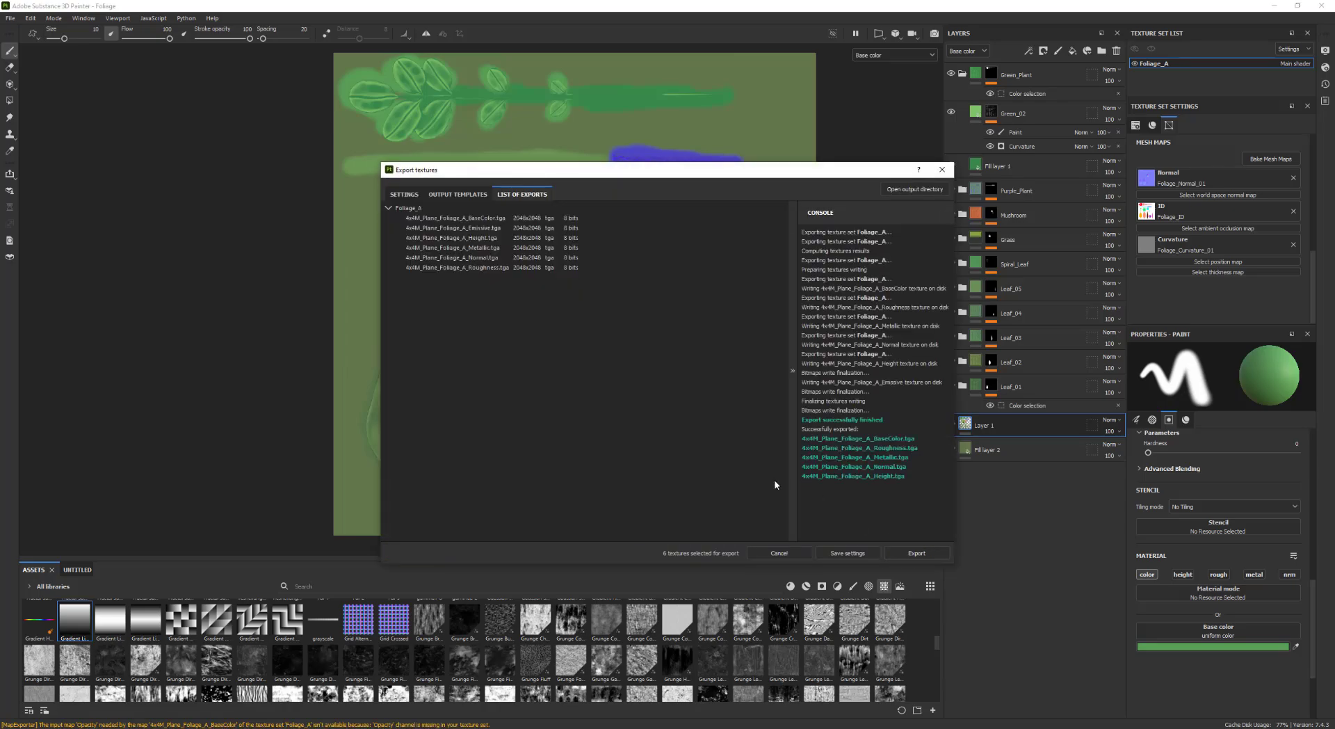
click(941, 170)
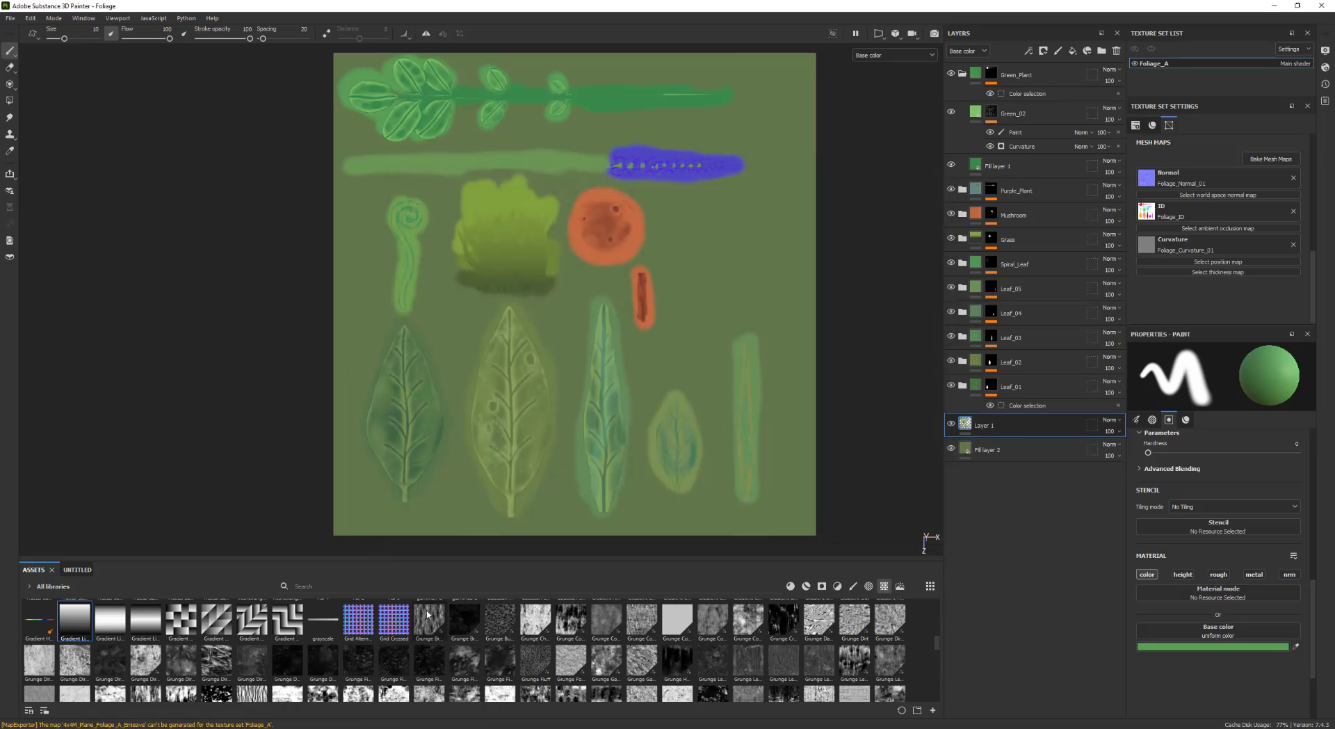
Switch to Photoshop and reload the updated 4x4M_Plane_Foliage_A_BaseColor.tga file
click(265, 728)
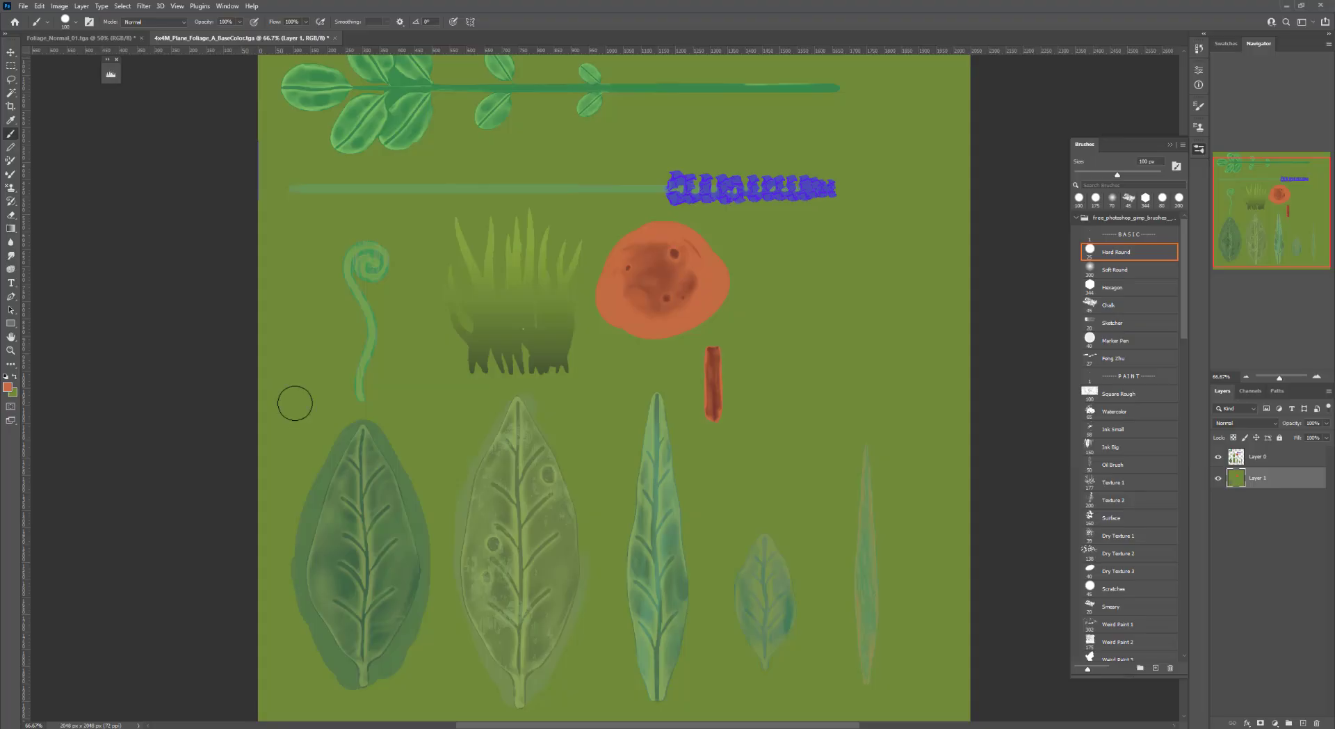
key(ctrl+o)
click(379, 143)
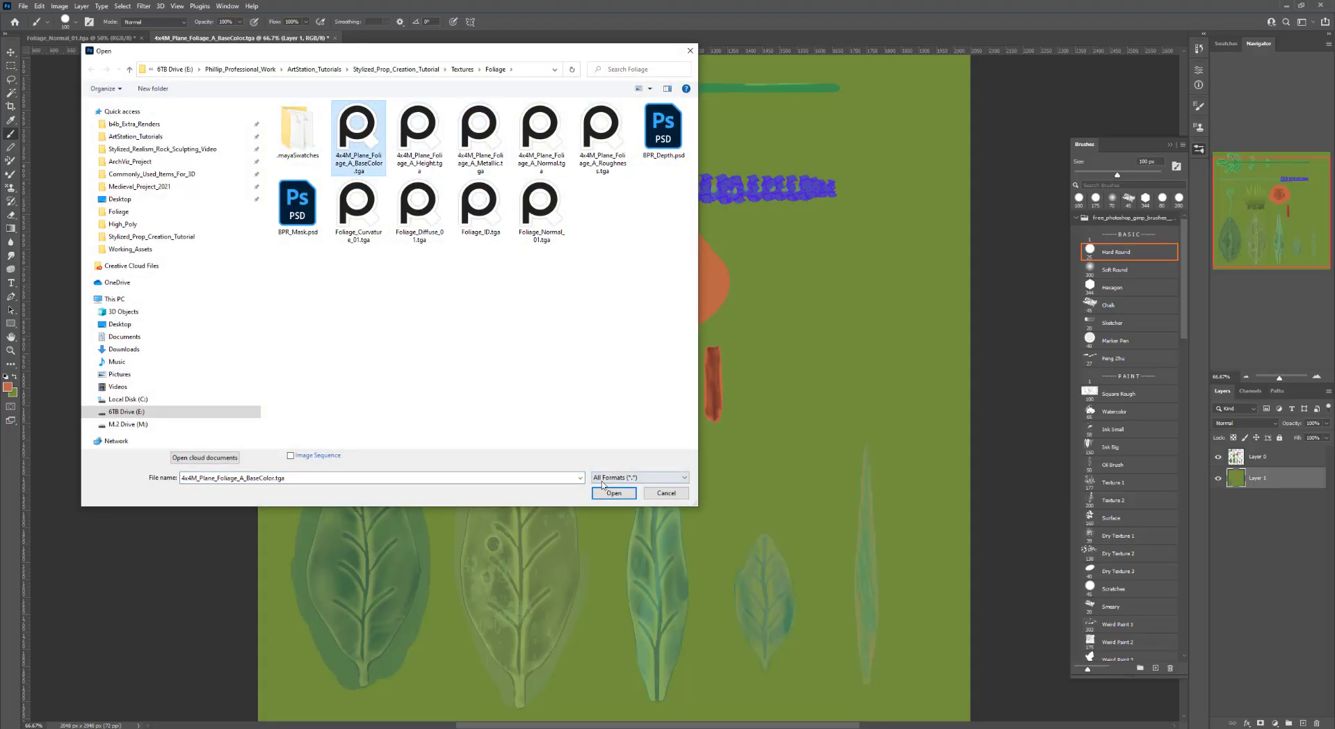
click(611, 492)
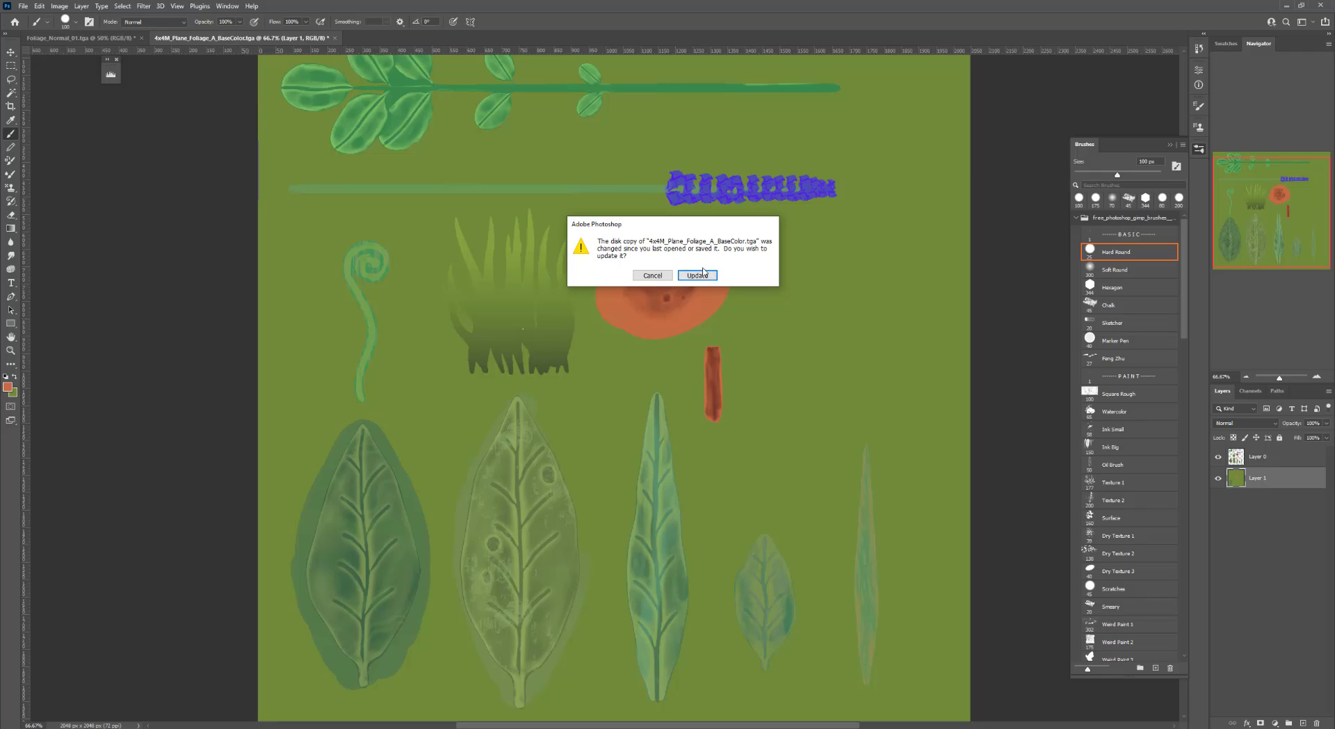
click(697, 274)
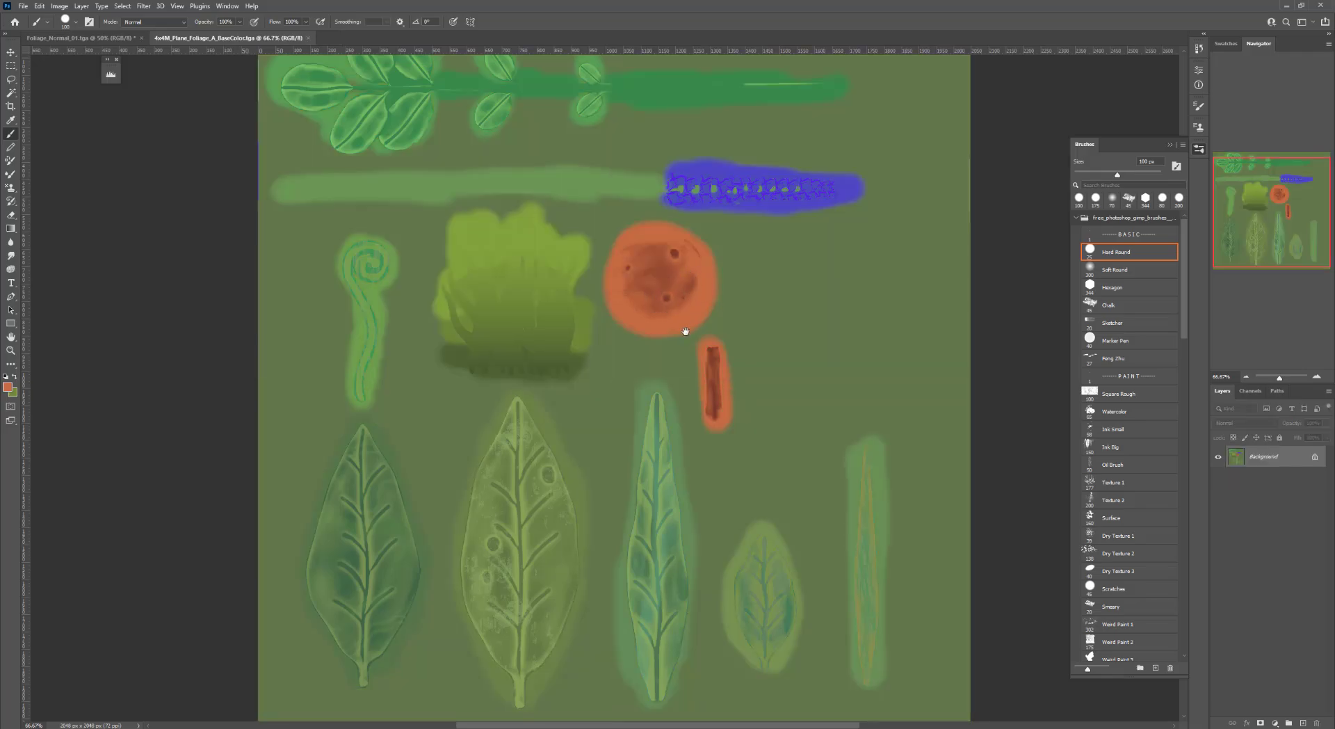
Reduce the brush size to 25 px and touch up the padding along the top stem's end
drag(657, 269, 653, 297)
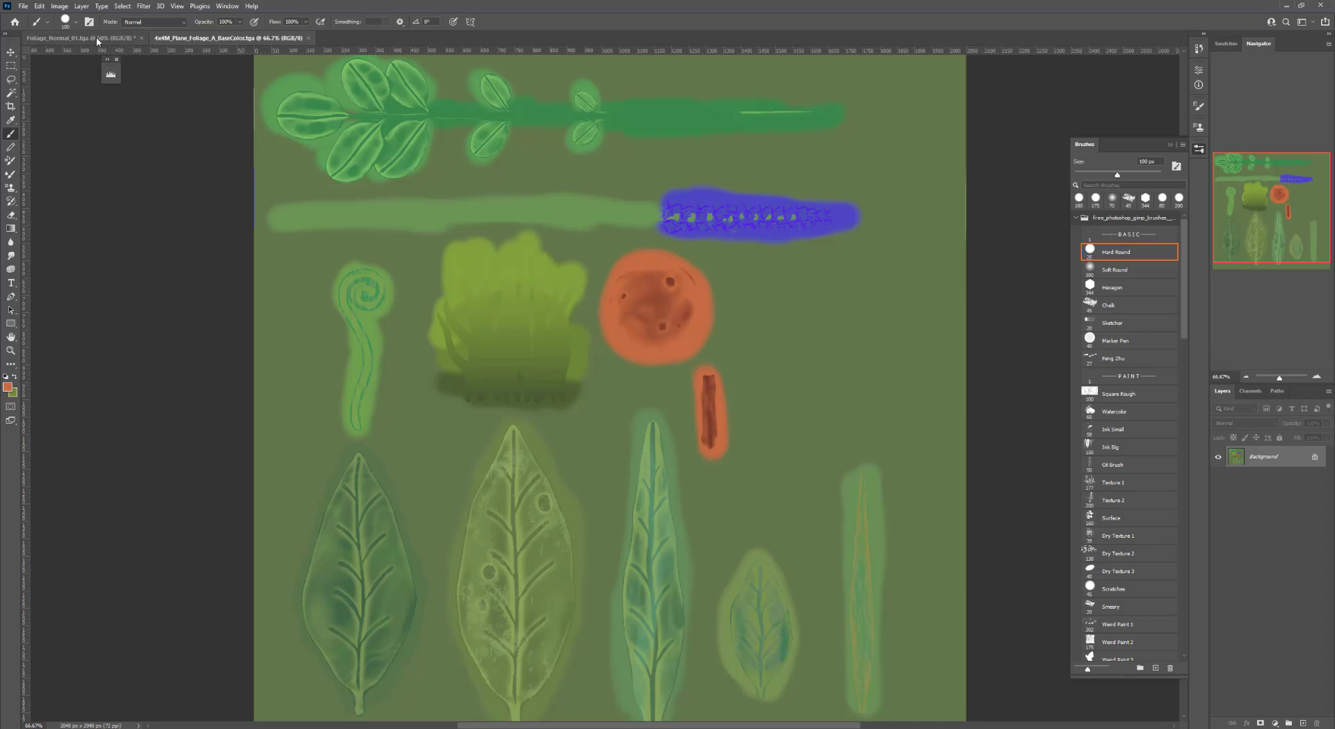
key(bracketleft)
key(bracketleft)
key(bracketleft)
key(bracketleft)
key(bracketleft)
key(bracketleft)
key(bracketleft)
key(bracketleft)
key(bracketleft)
key(bracketleft)
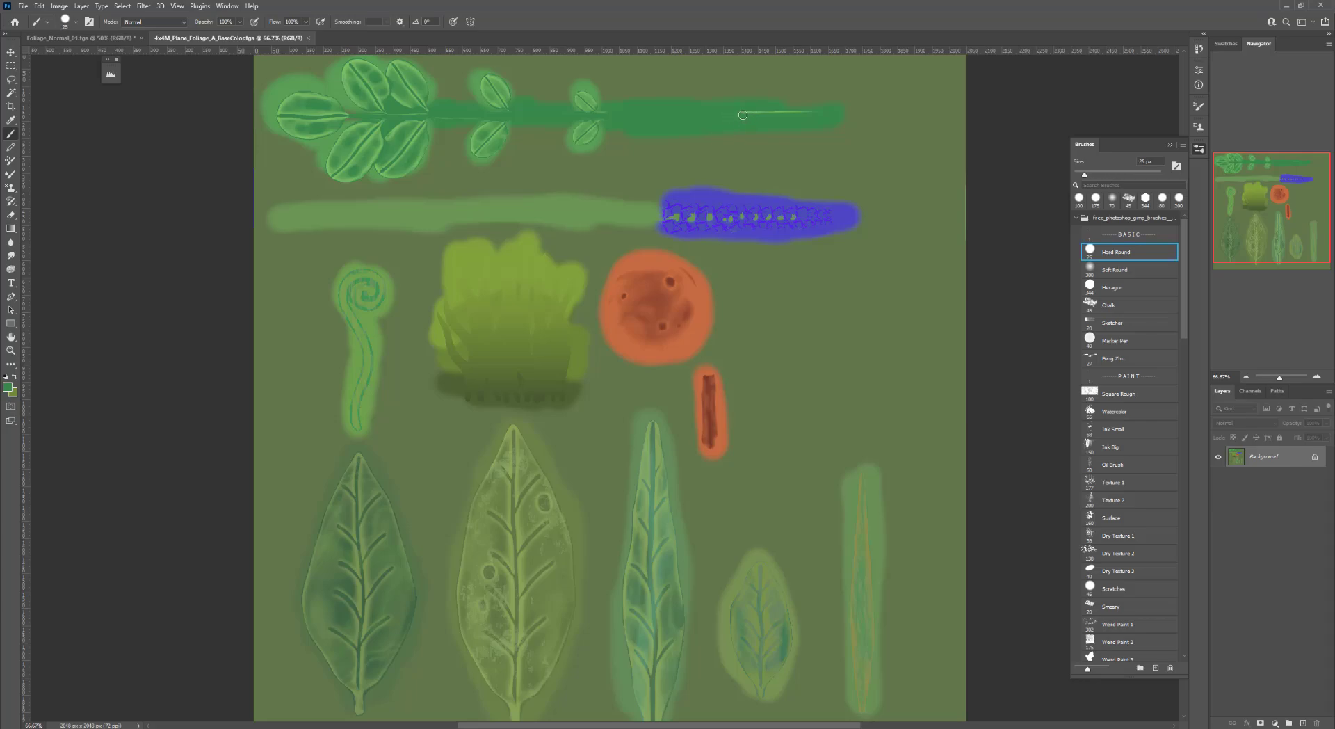
drag(743, 115, 829, 114)
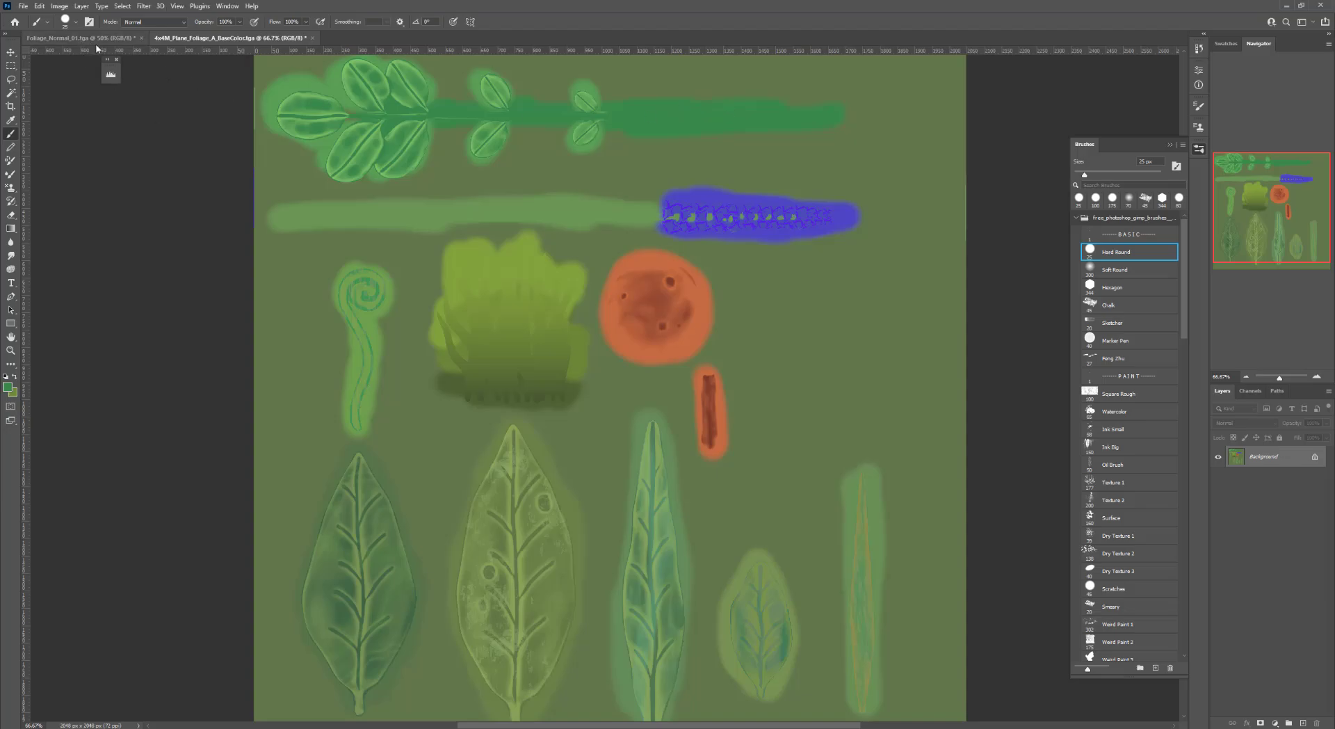
Add a new alpha channel to the base color texture
click(1250, 392)
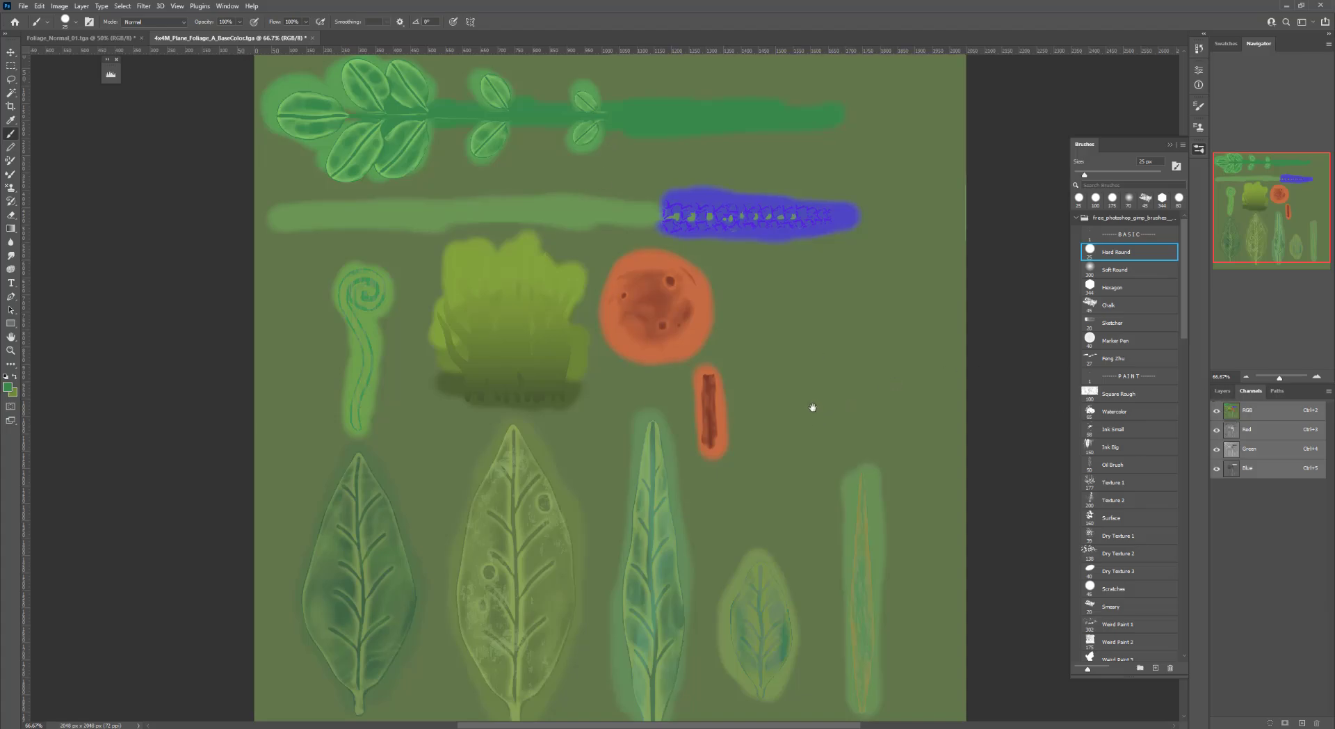
drag(811, 407, 784, 337)
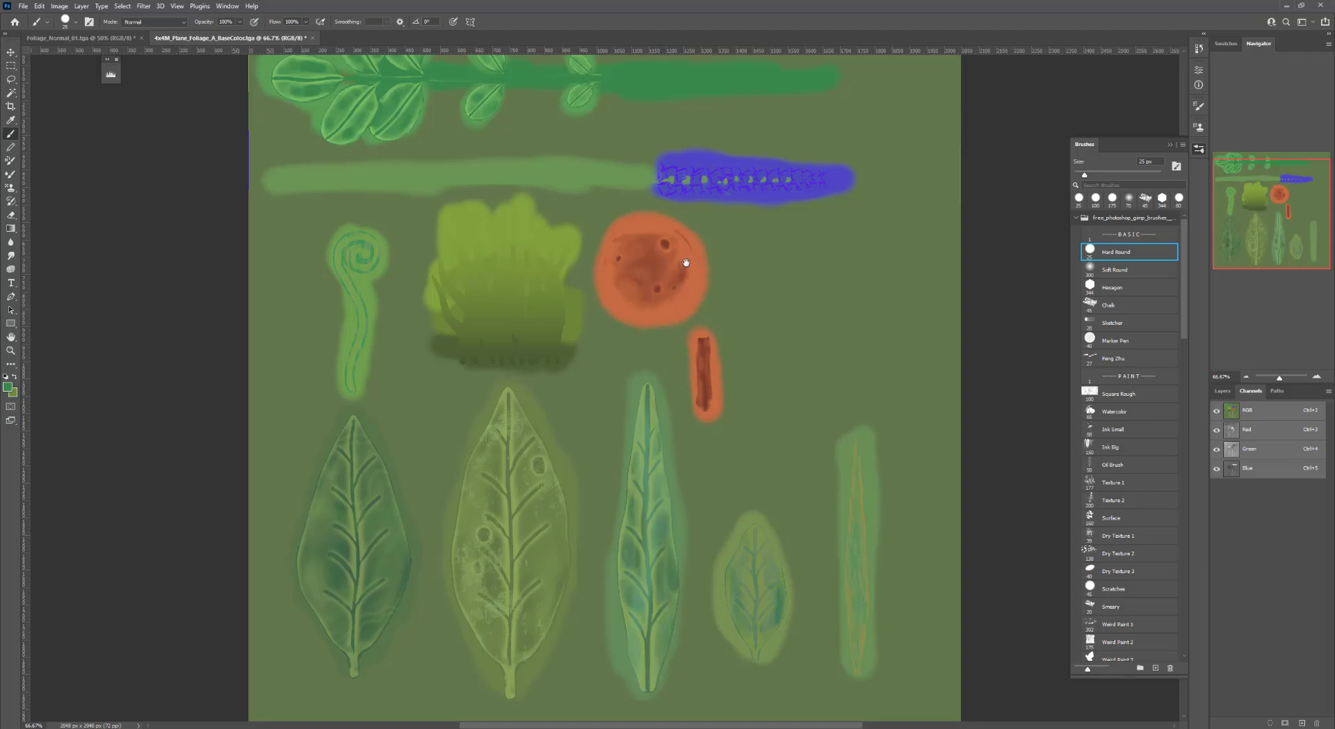
drag(686, 262, 695, 294)
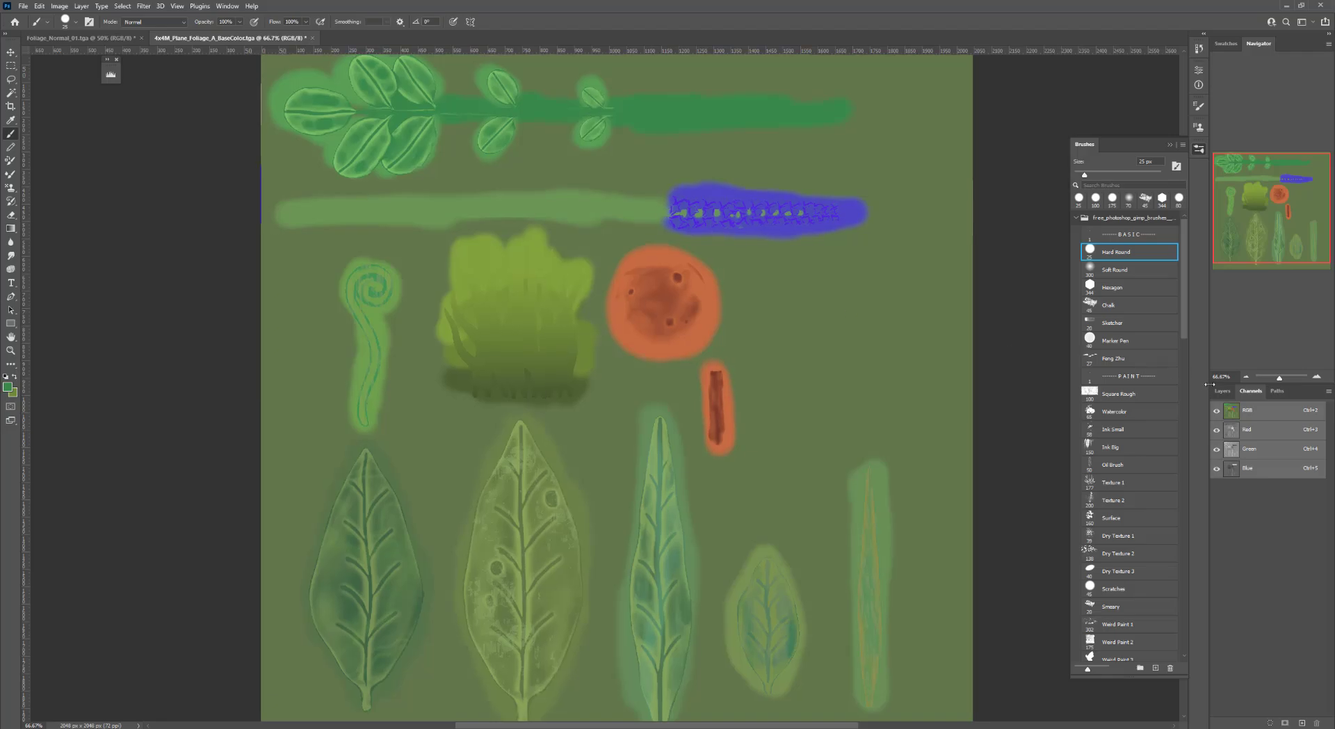
click(1303, 723)
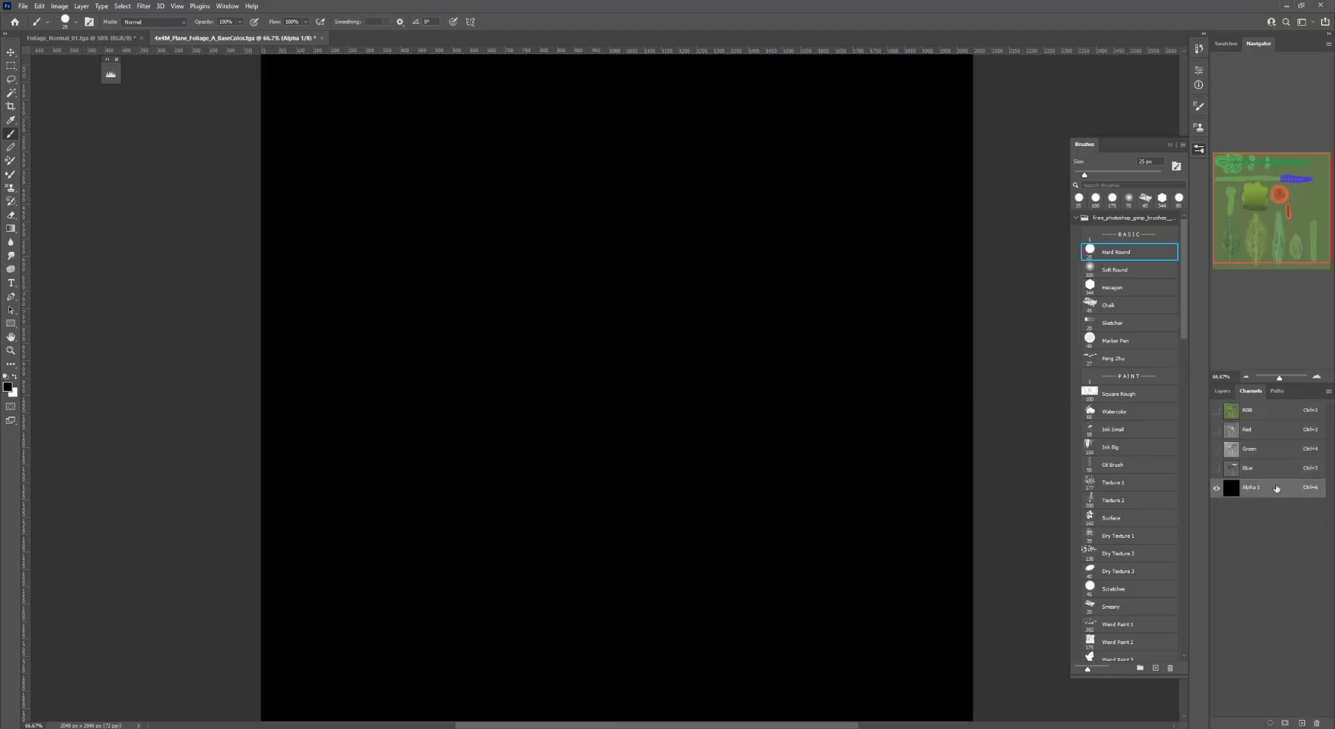
Open BPR_Mask.psd and paste its silhouette mask into the base color's new alpha channel
click(107, 38)
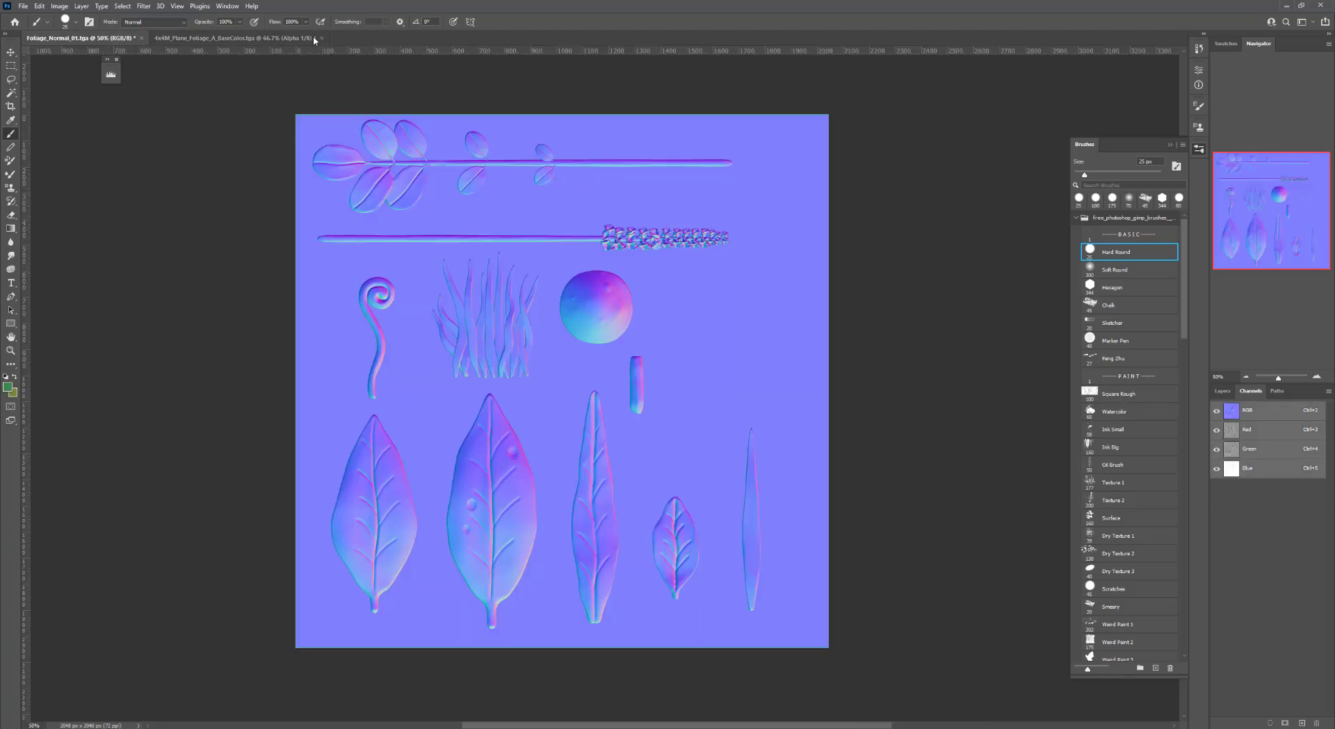
click(269, 38)
key(ctrl+o)
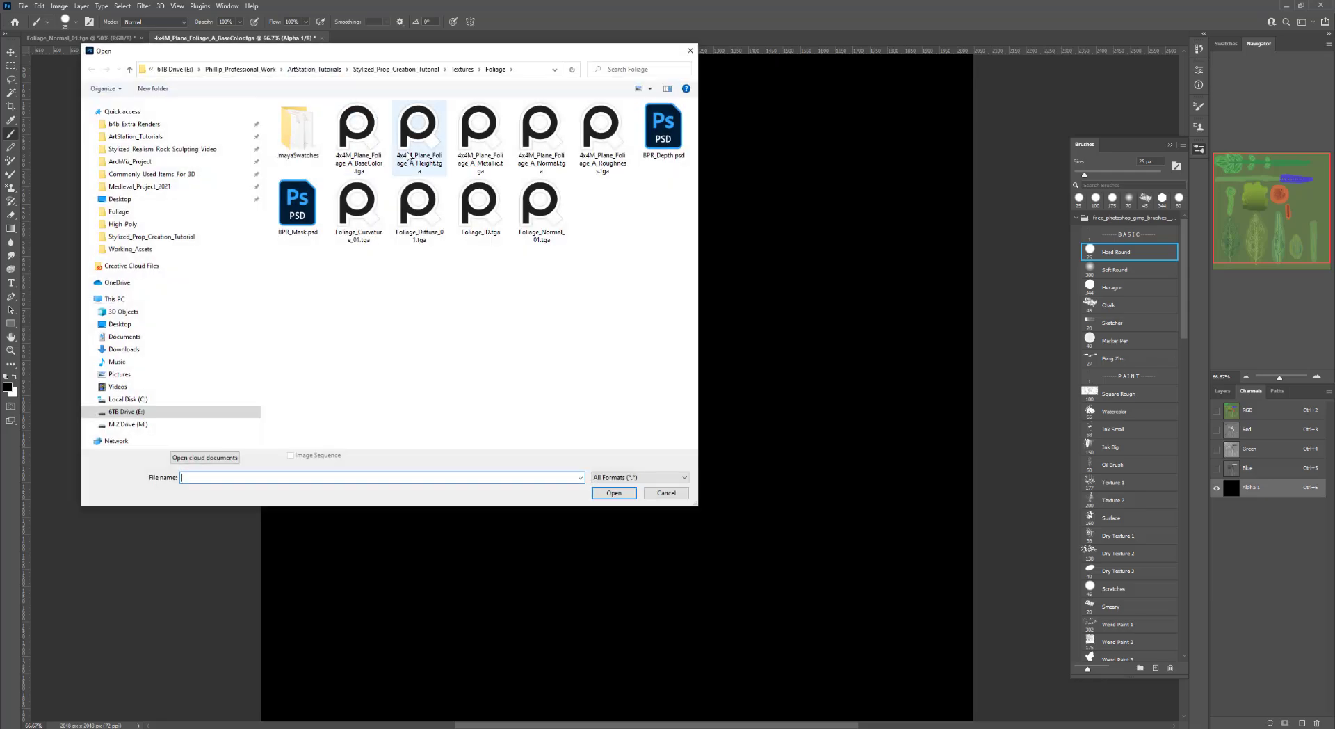
click(298, 201)
click(601, 493)
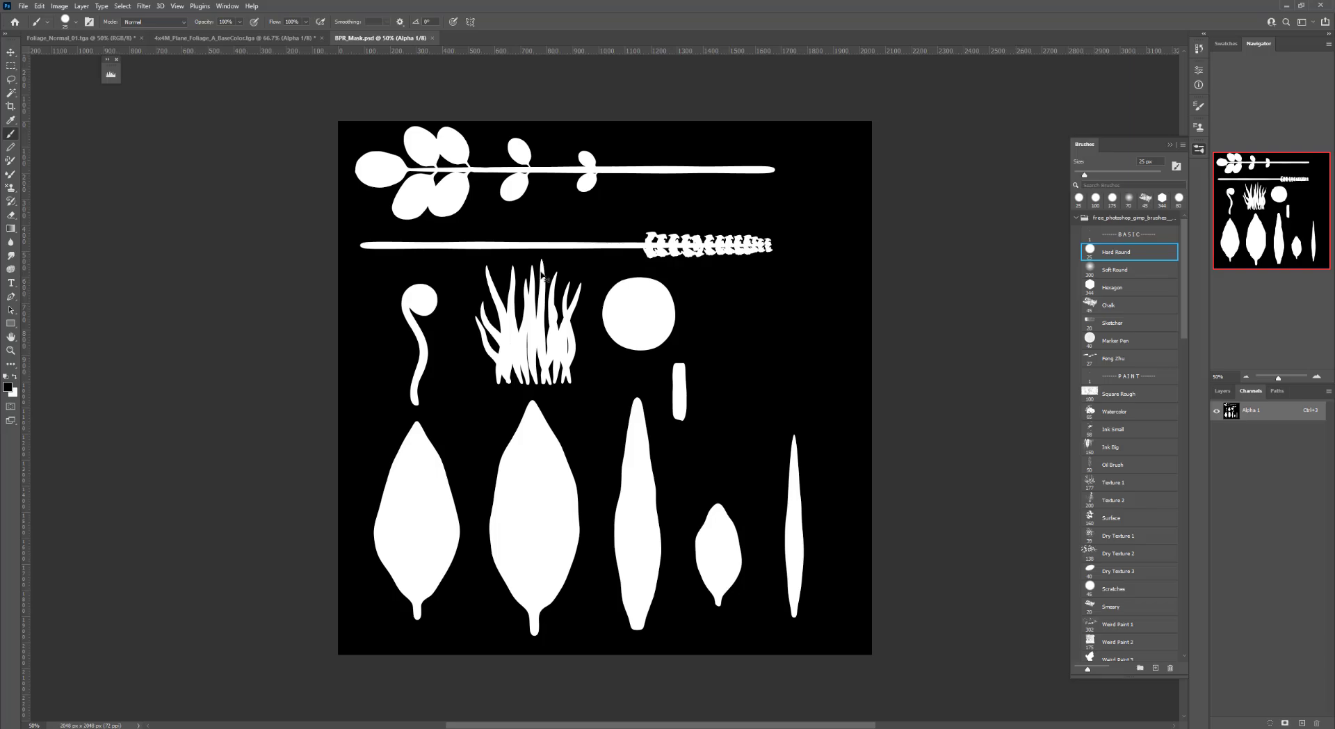
click(270, 39)
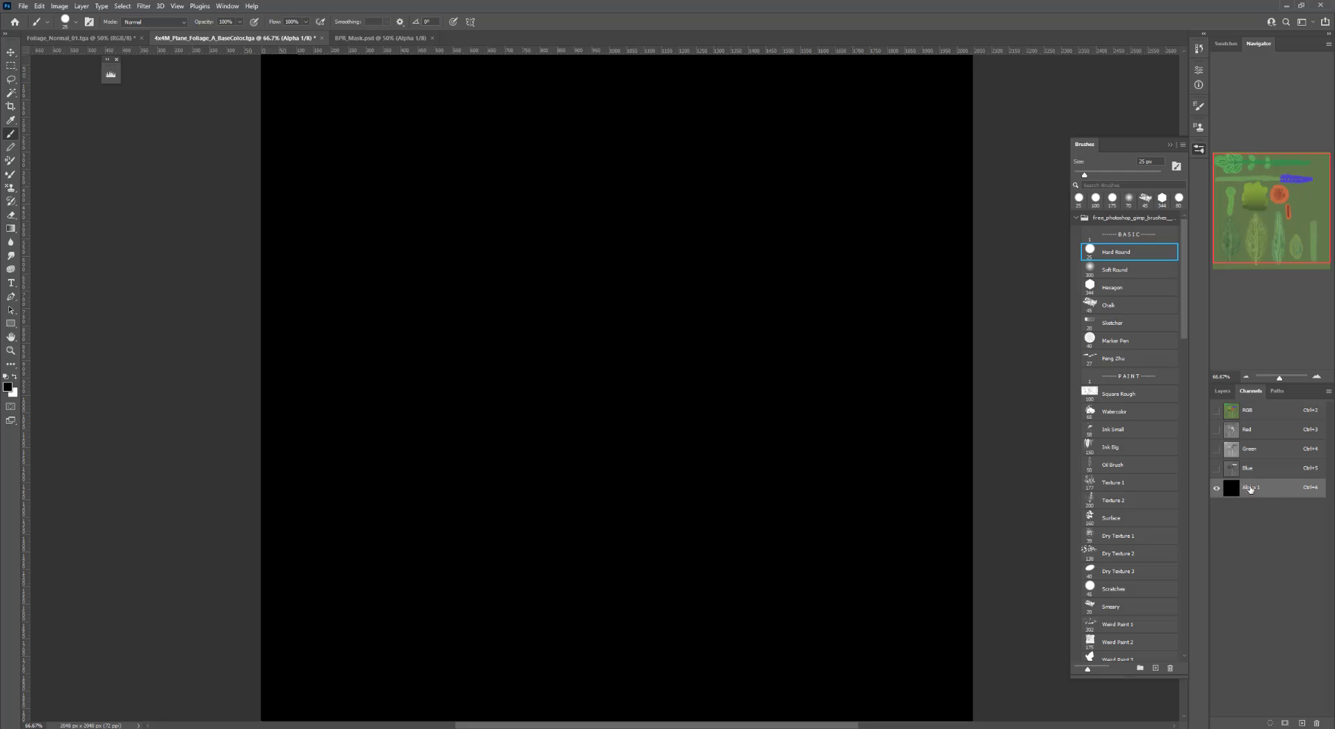
key(ctrl+v)
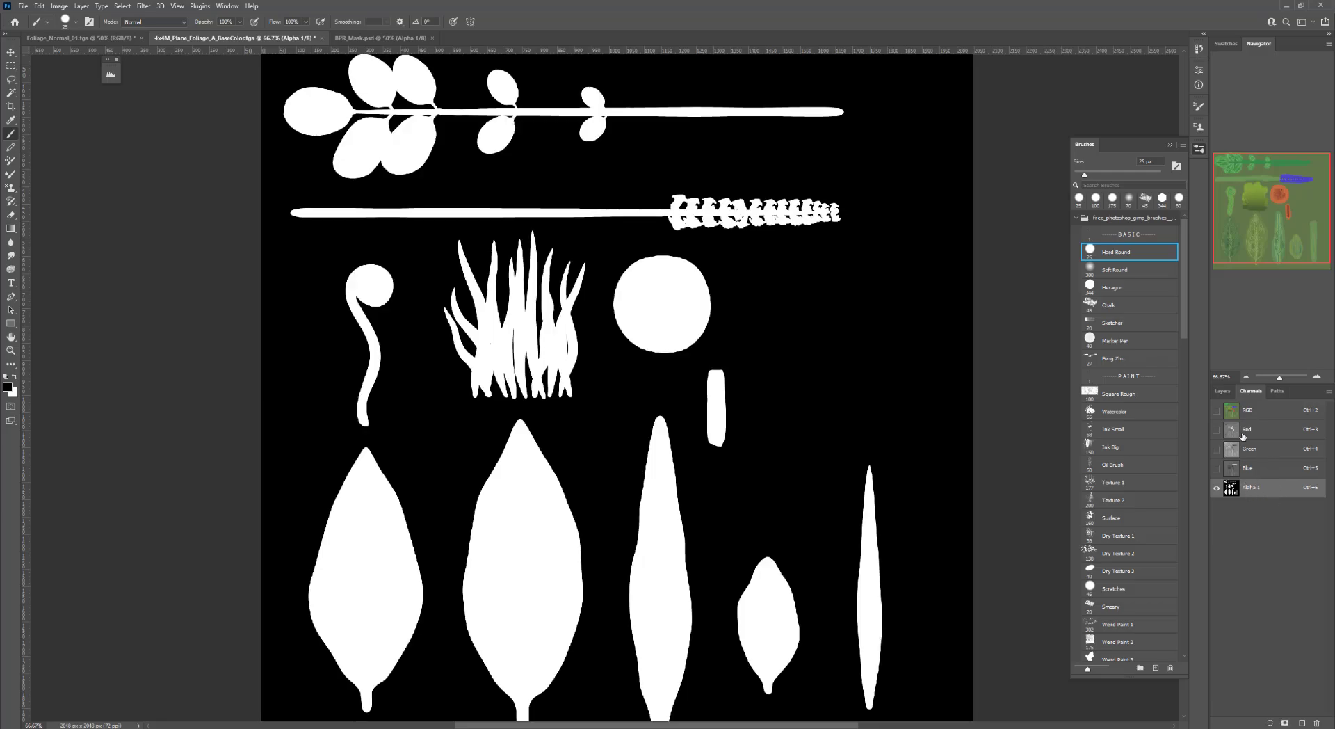
Return to the RGB channels and toggle the alpha channel's overlay to check the mask against the artwork
click(1248, 412)
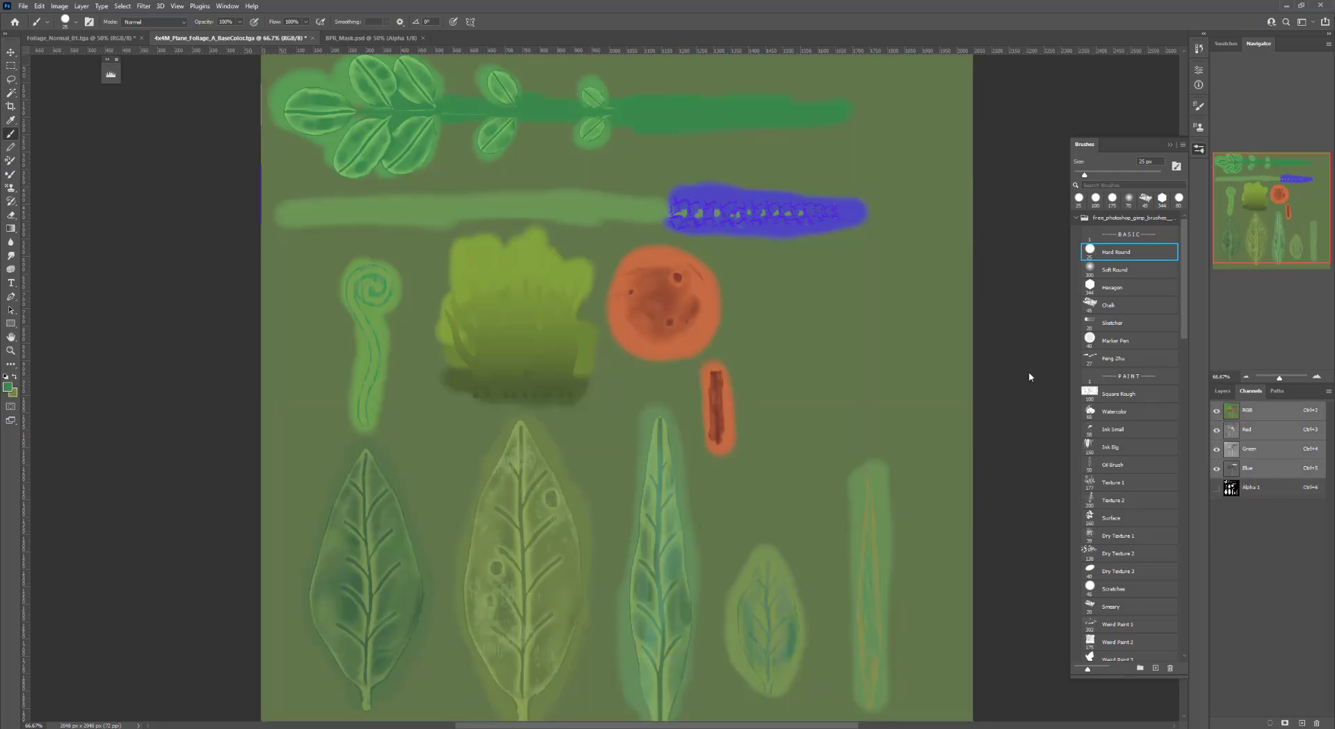
click(1216, 490)
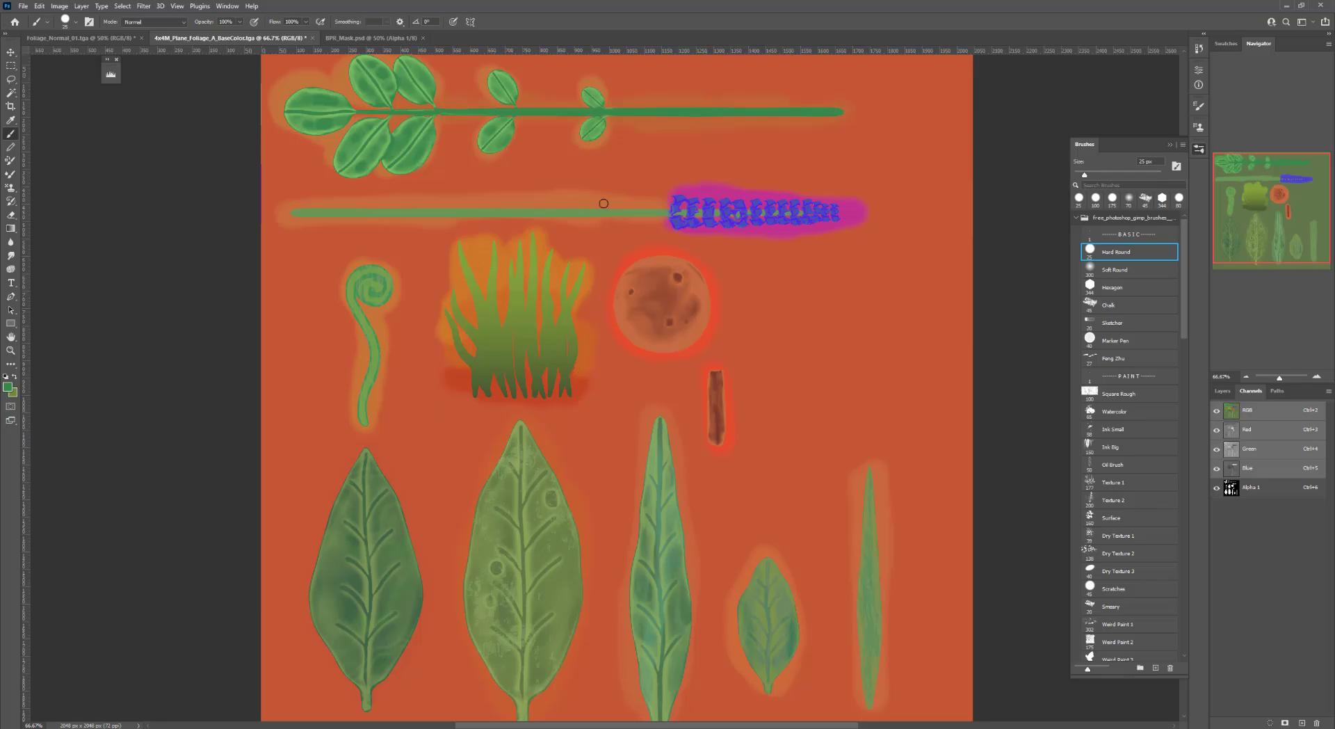
click(1217, 488)
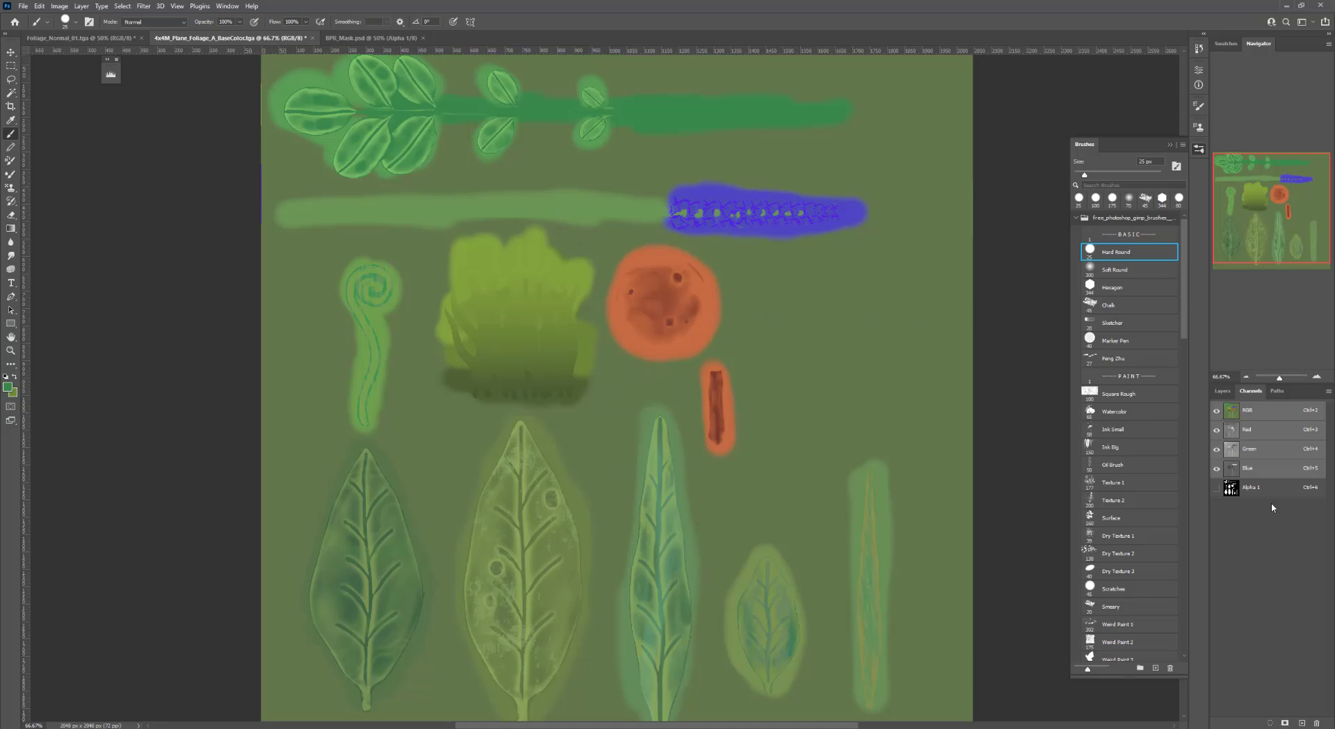
click(1217, 487)
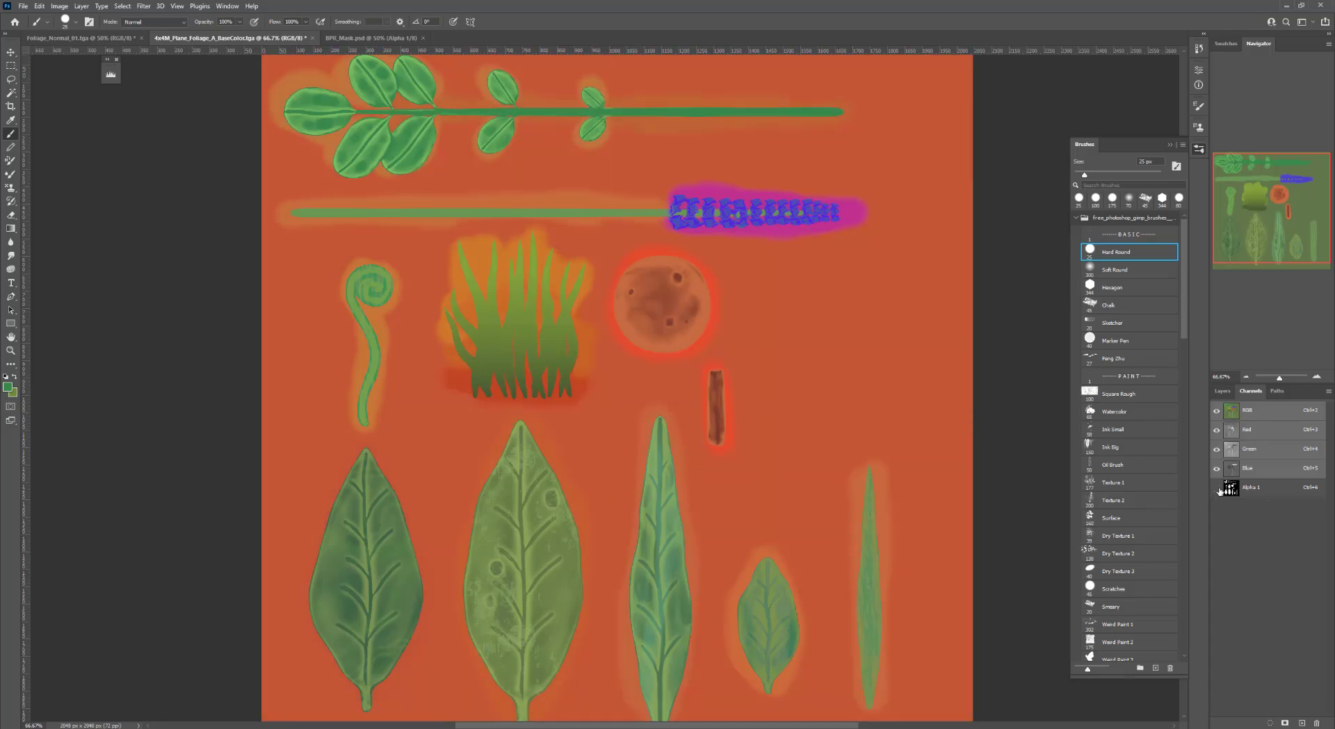
click(1216, 487)
click(1222, 391)
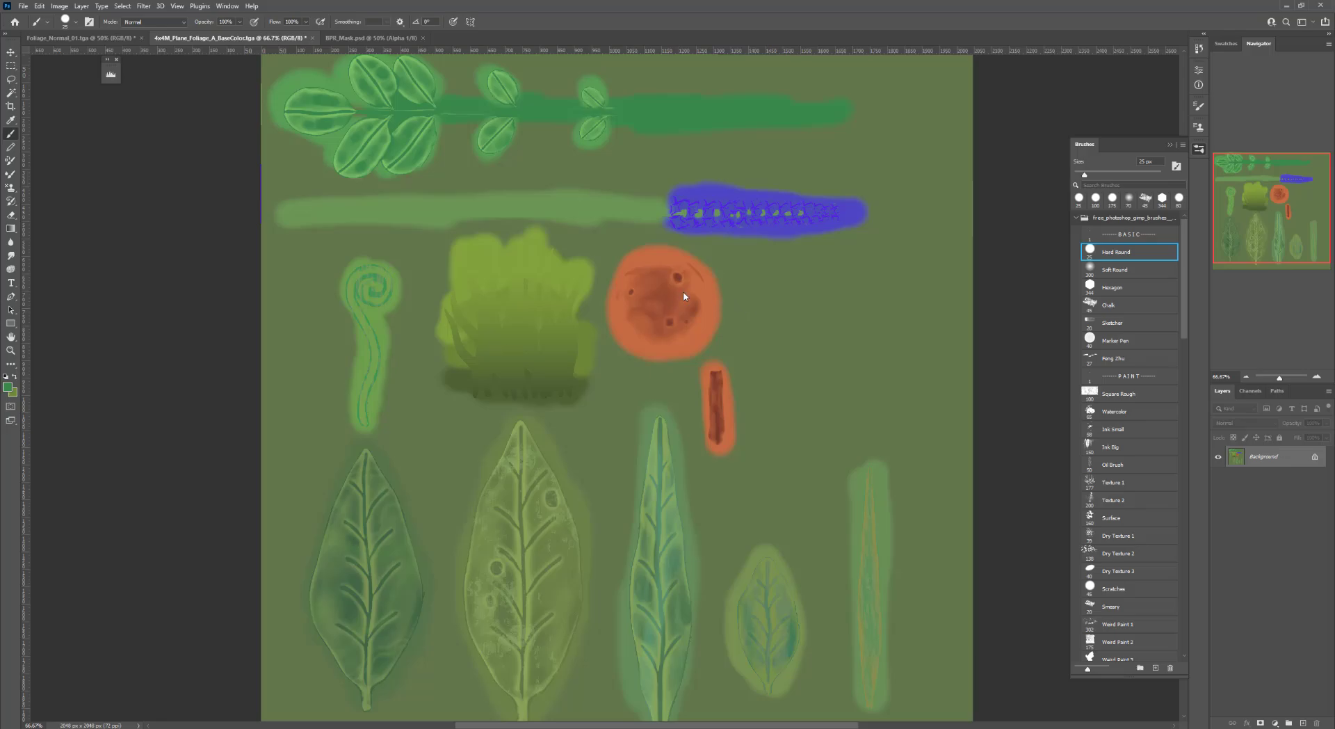
Save the base color over 4x4M_Plane_Foliage_A_BaseColor.tga as a Targa file, replacing the existing one
key(ctrl+shift+s)
click(360, 168)
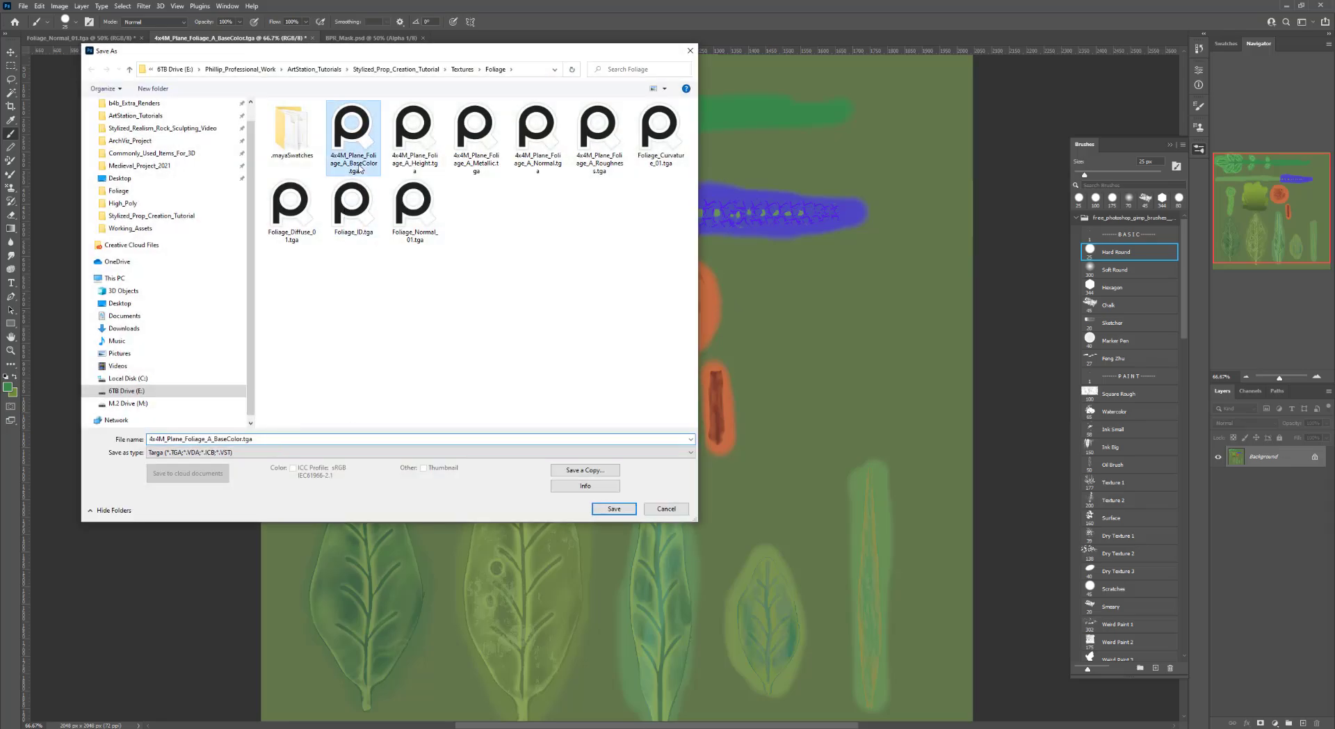
click(614, 508)
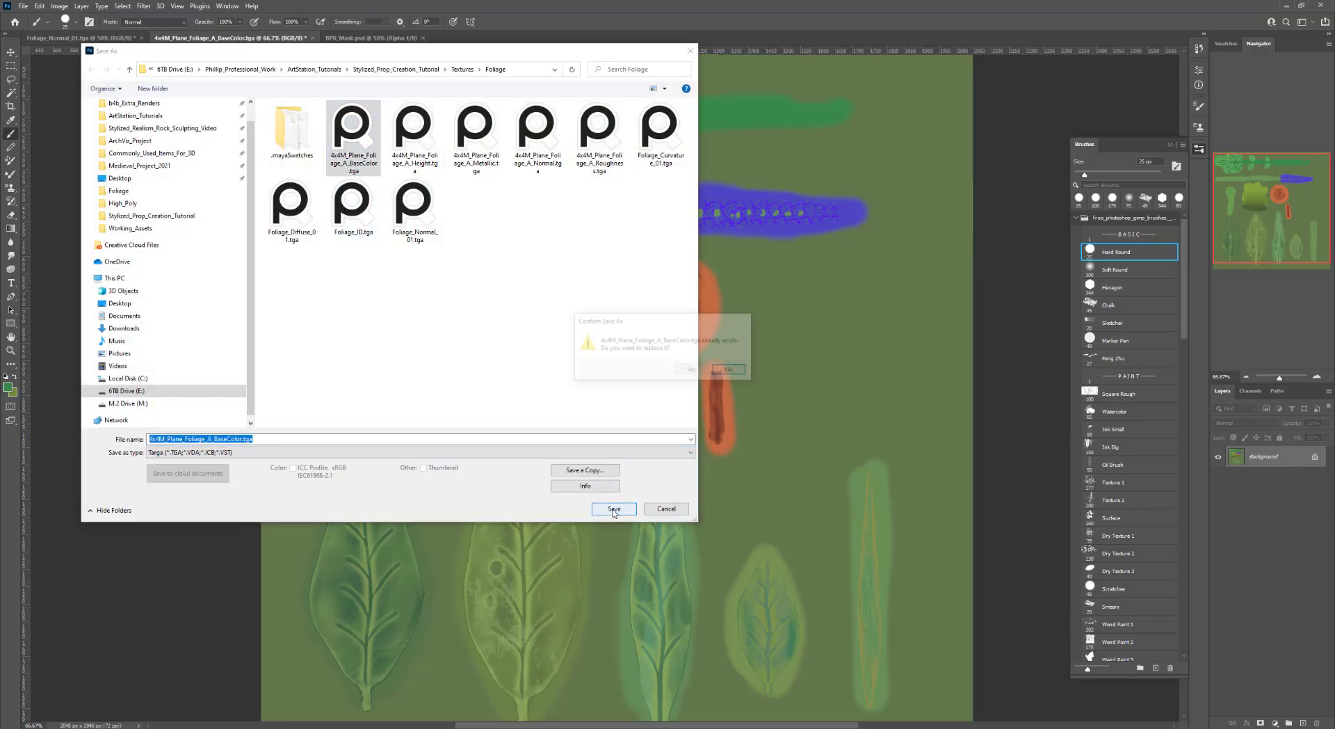
click(692, 371)
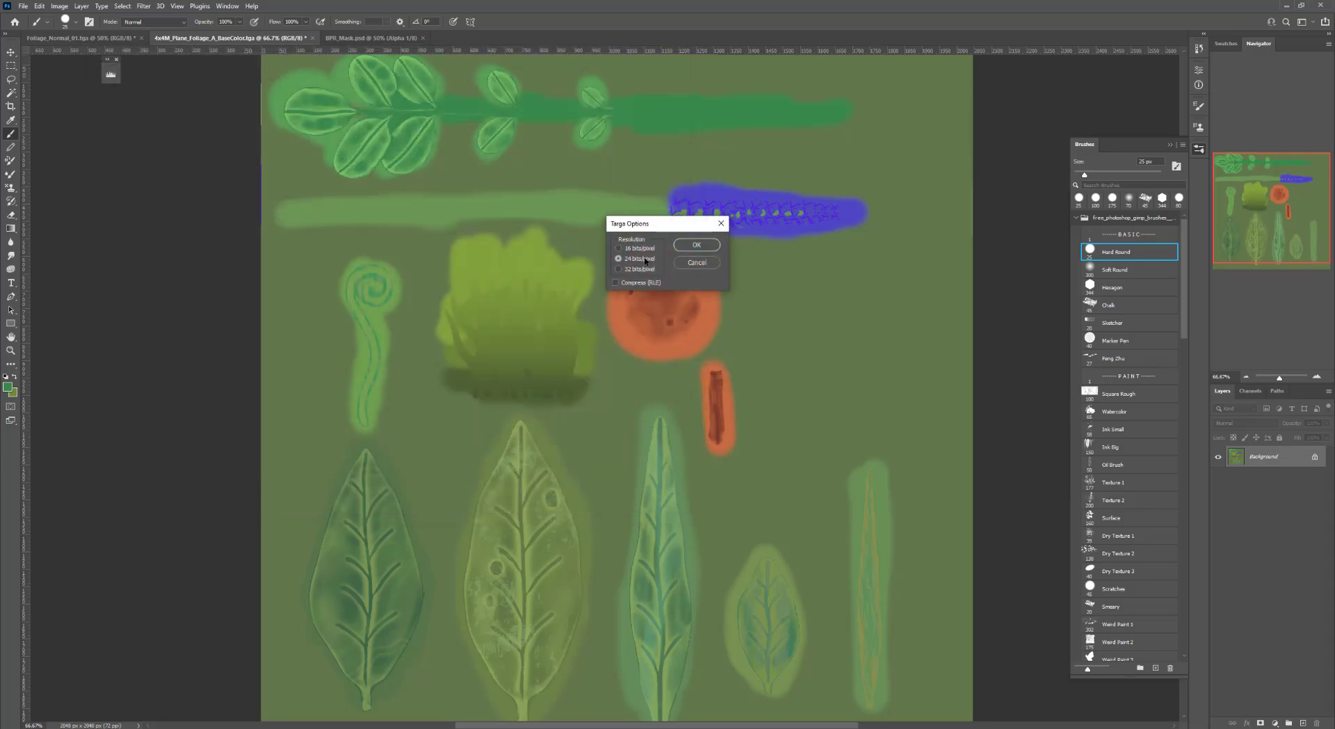
click(696, 244)
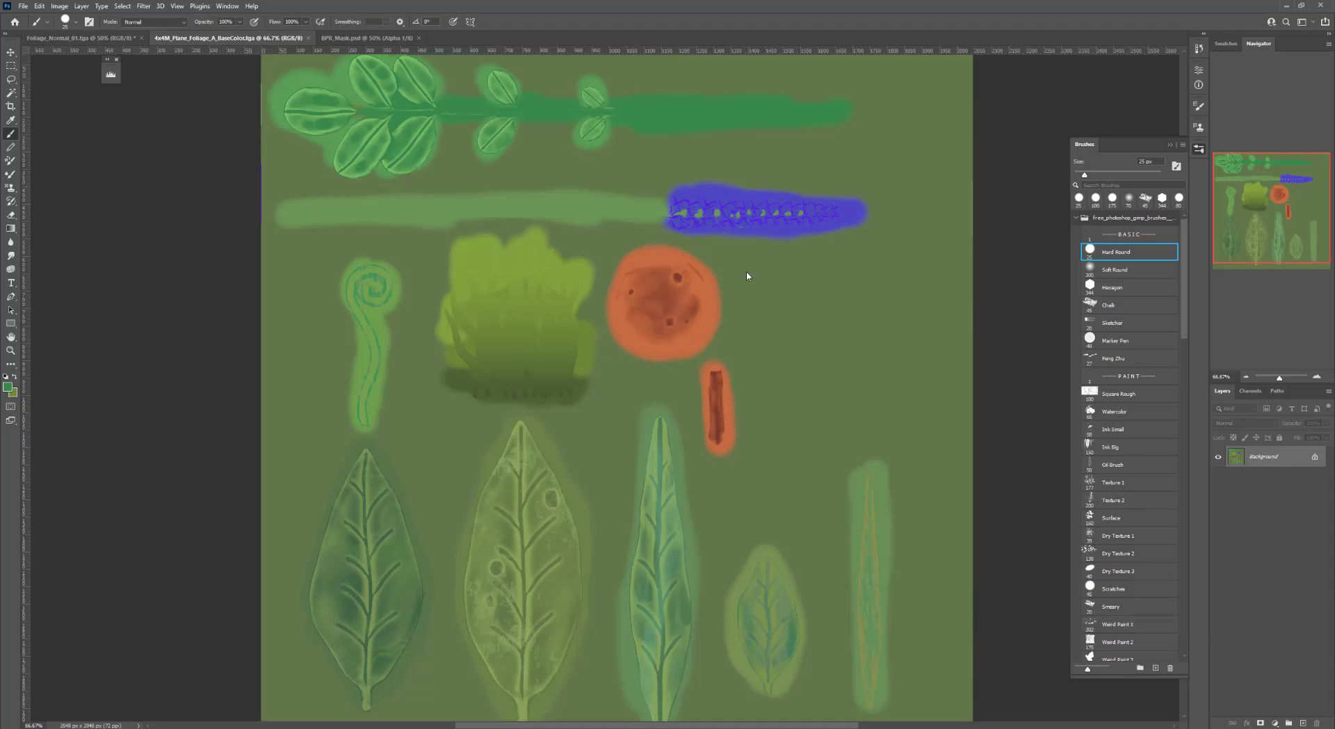
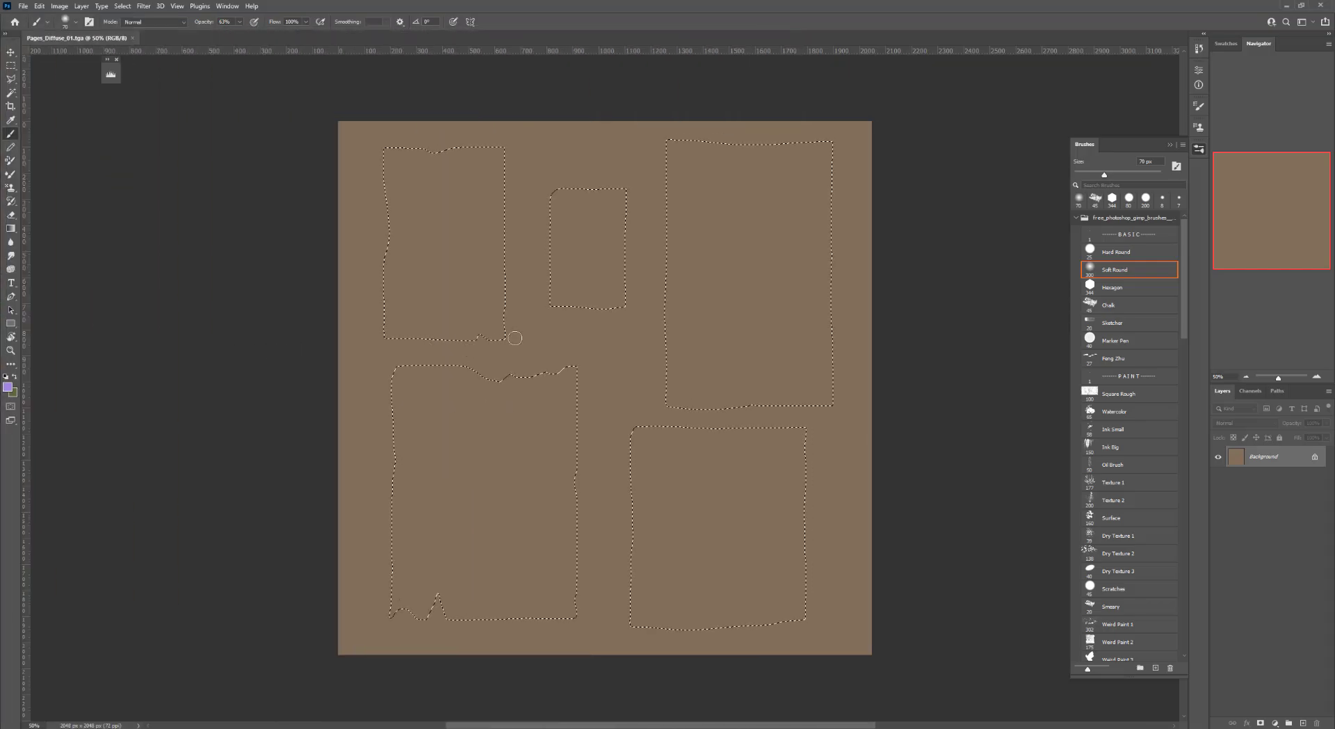
Select the Chalk brush and study the paper details in the reference painting of the chest
drag(474, 358, 454, 335)
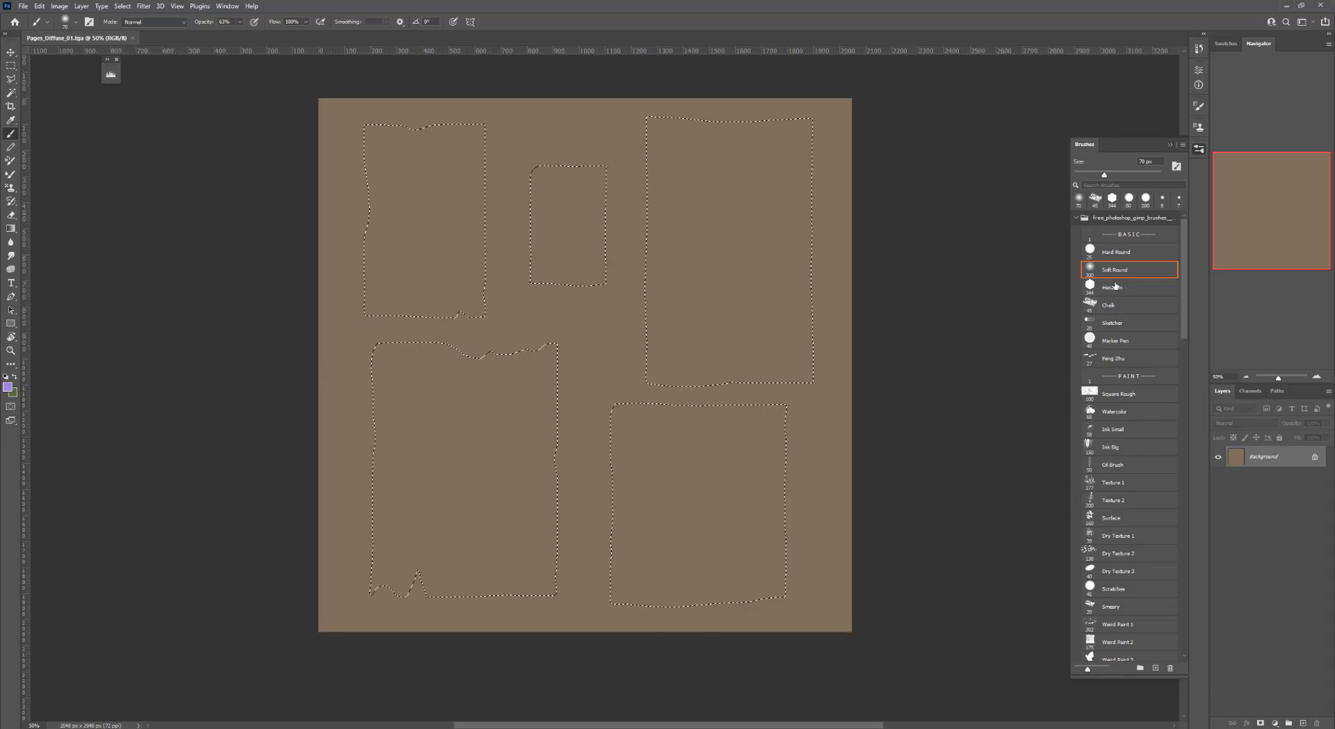
click(1112, 305)
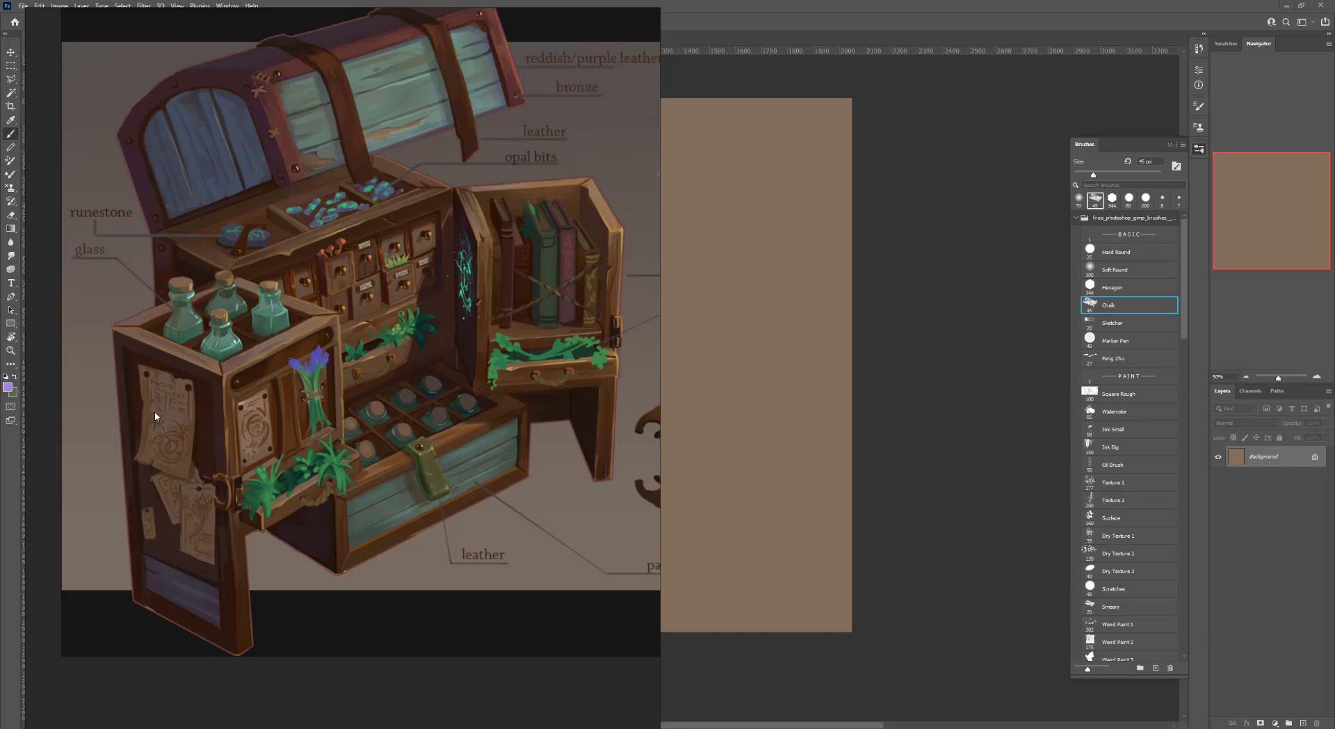
scroll(167, 424, up, 4)
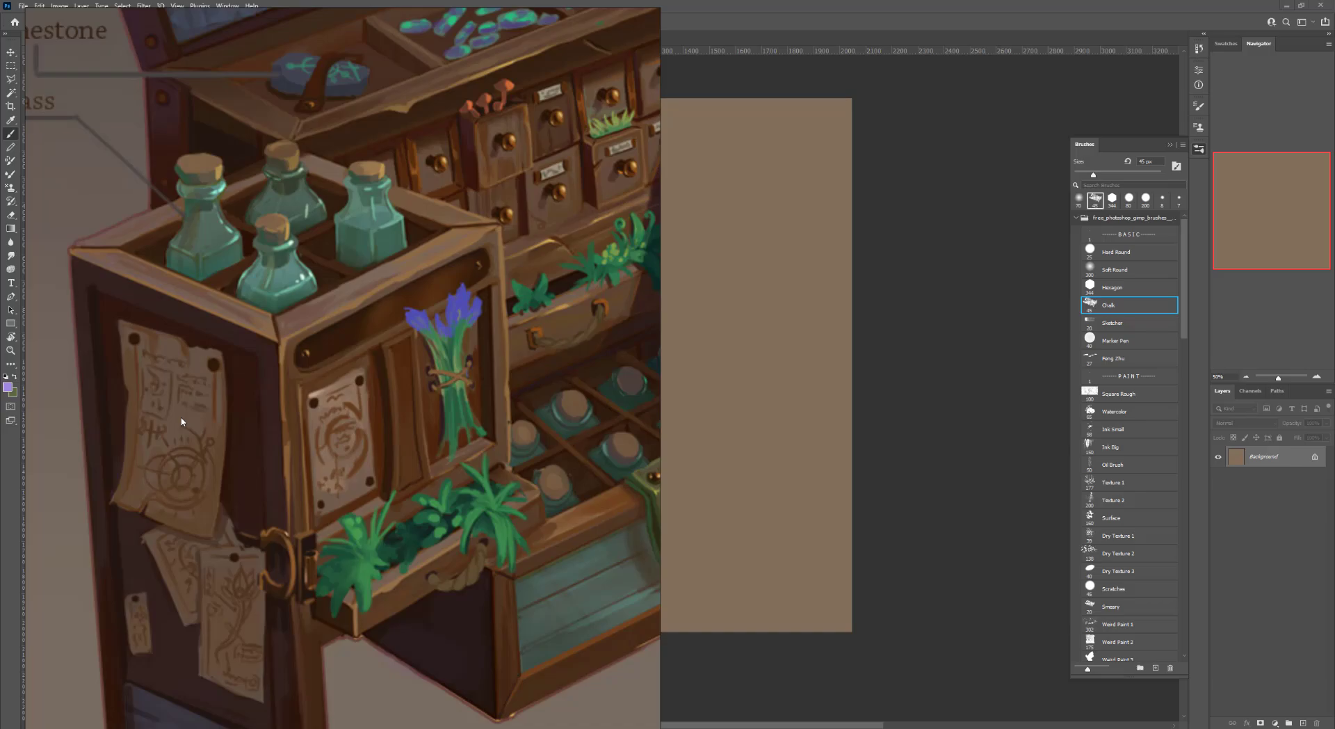
right_drag(206, 426, 0, 435)
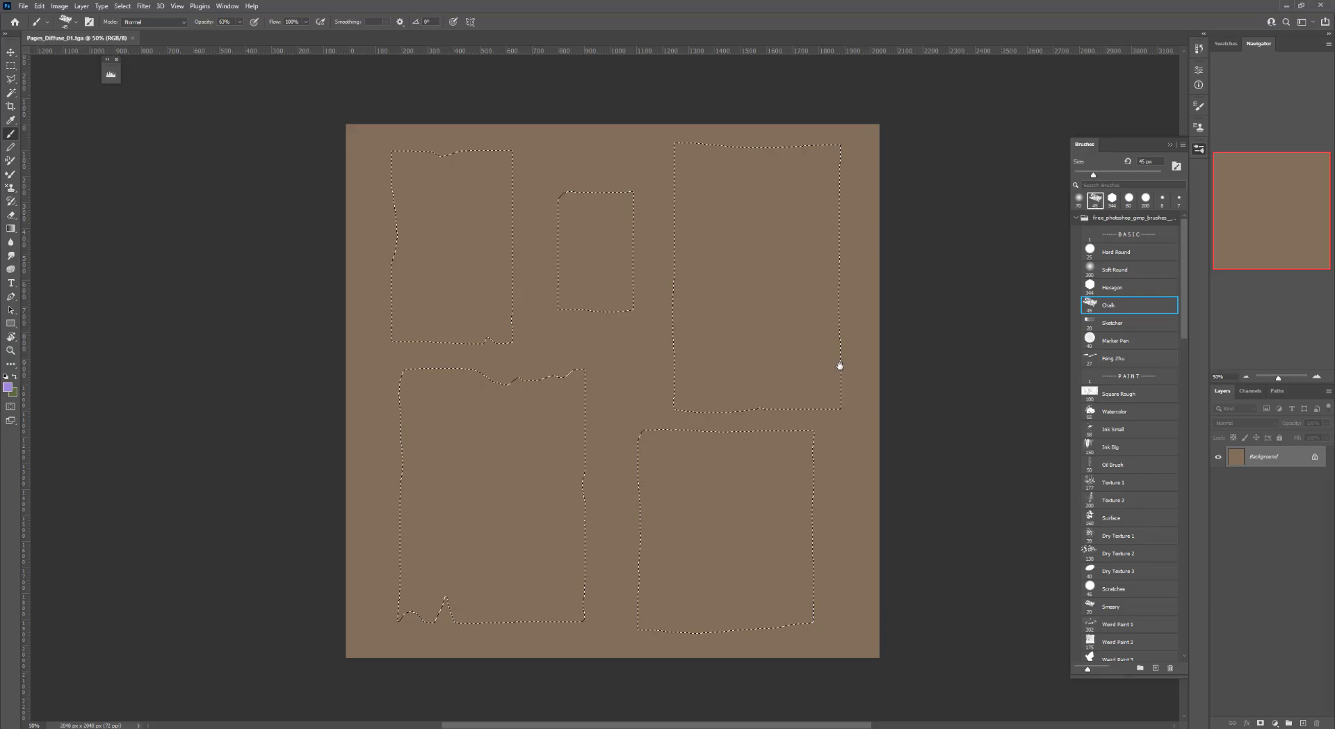
drag(840, 366, 843, 369)
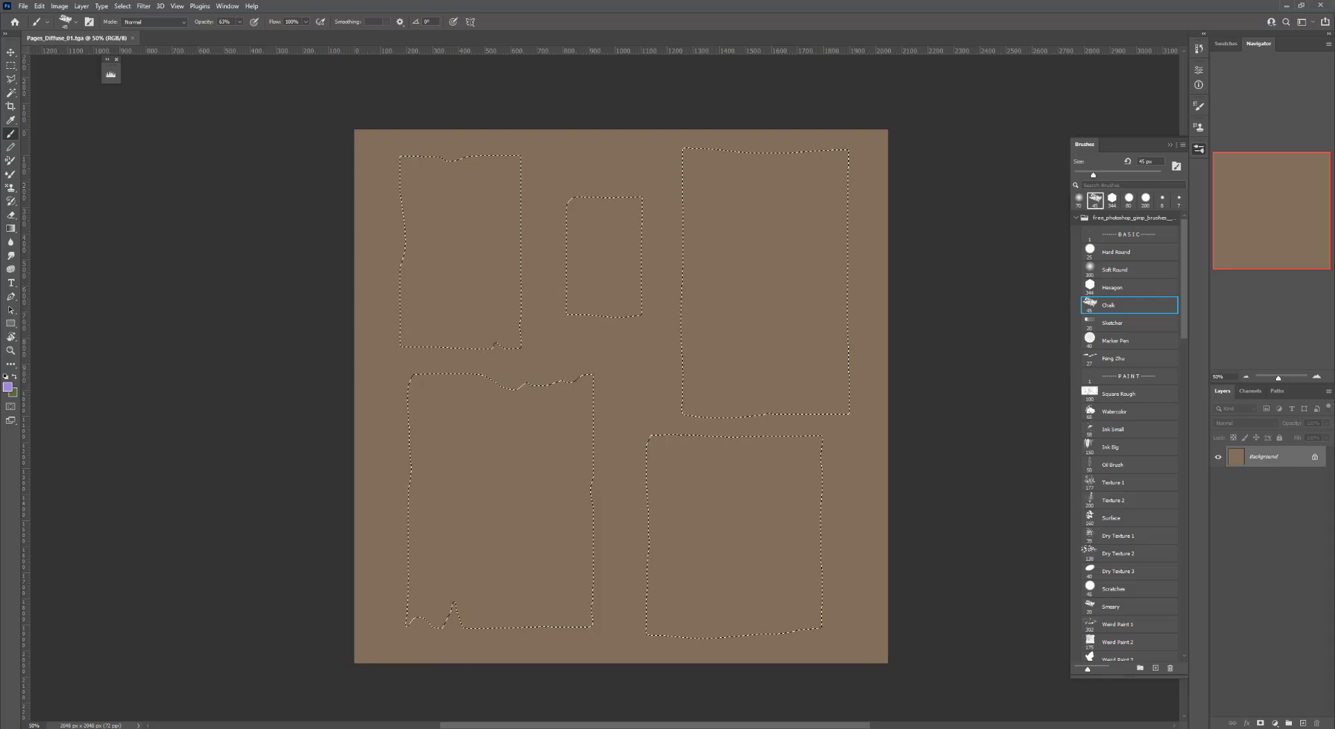
Add a new layer and fill the paper shapes selection on it with dark brown
key(ctrl+d)
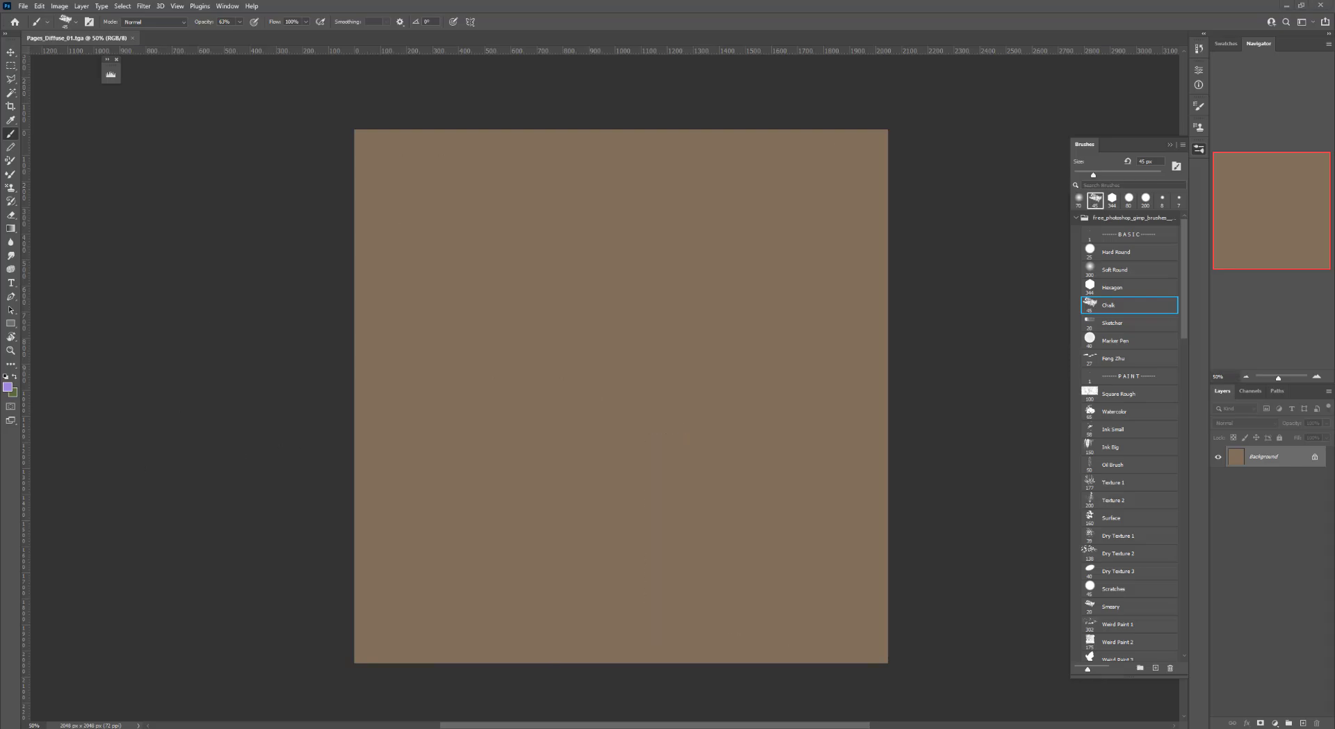
key(ctrl+shift+d)
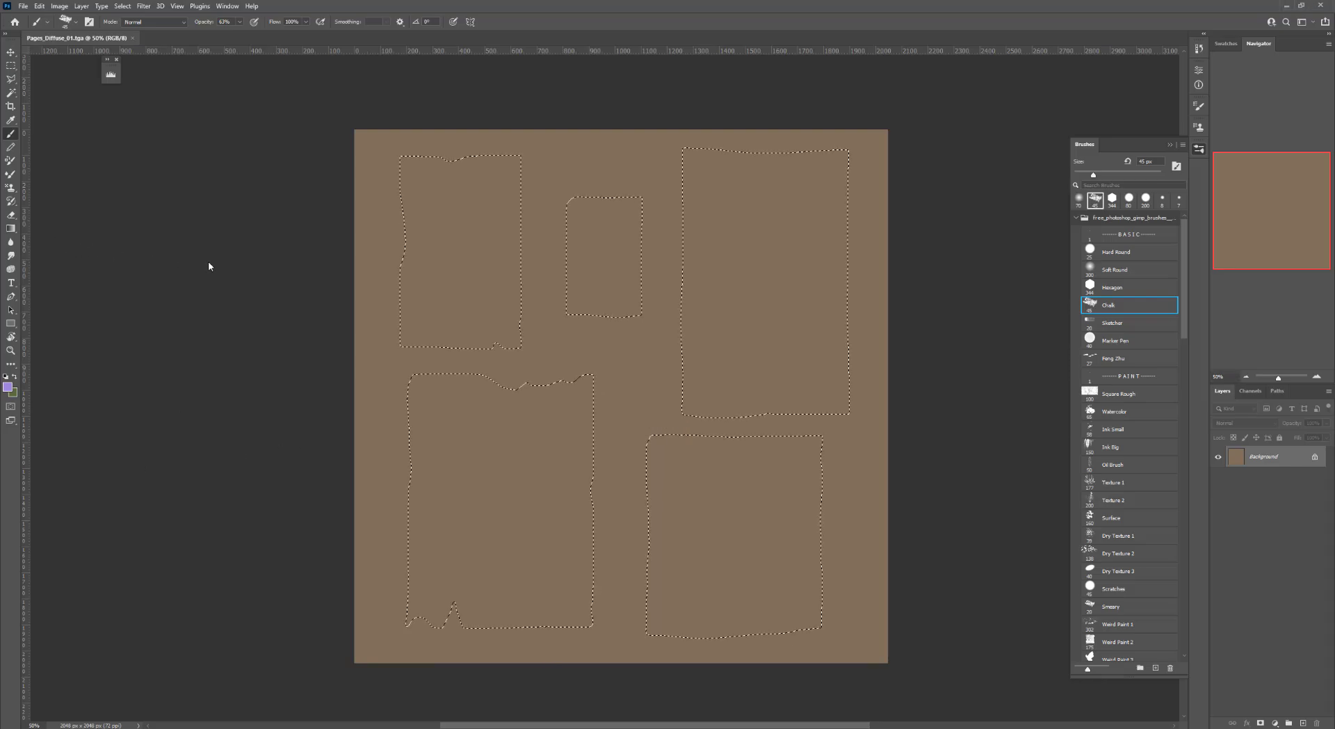
click(1304, 723)
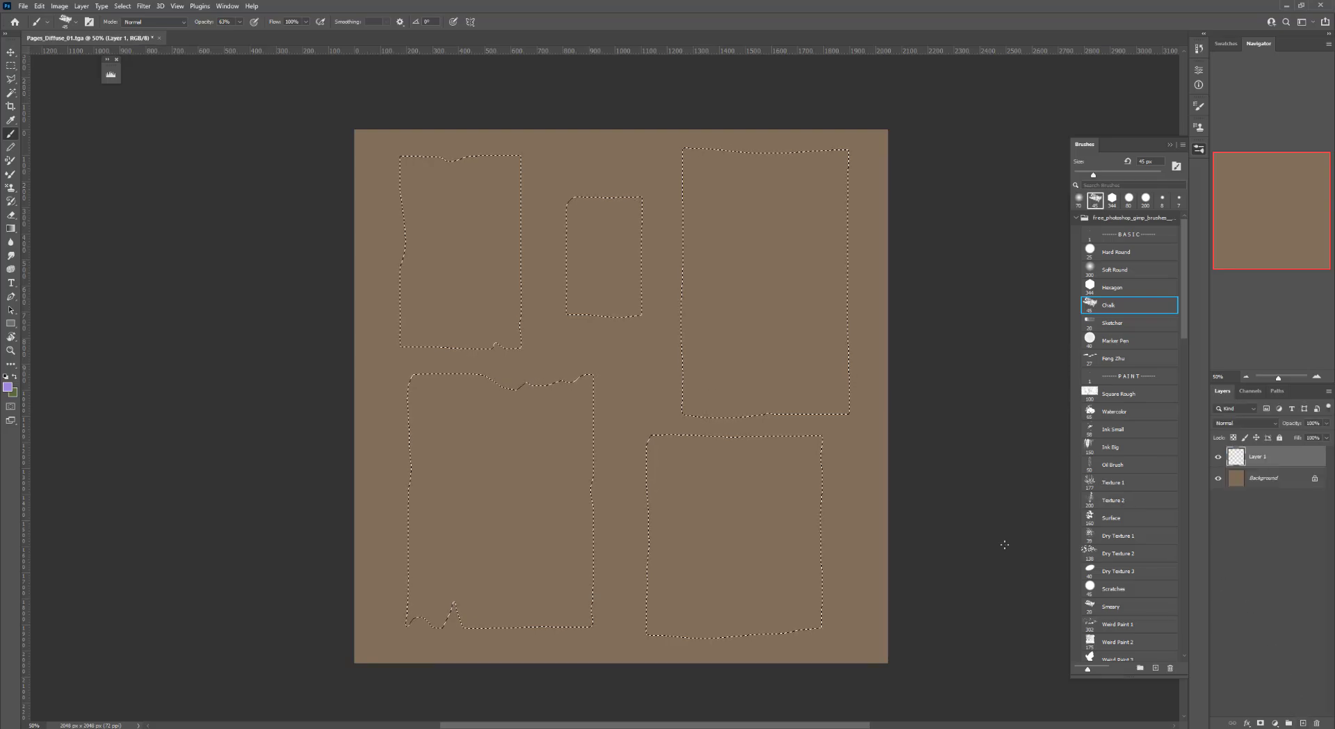
drag(558, 511, 589, 453)
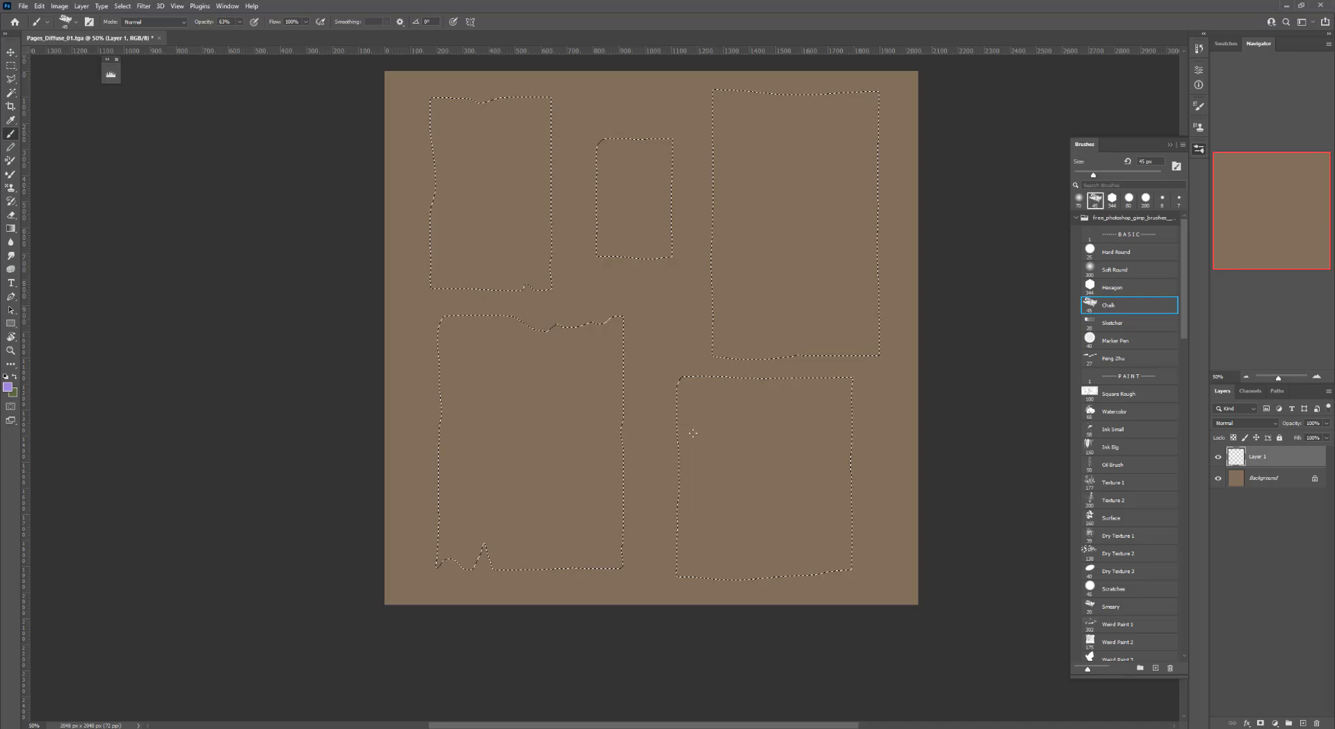
drag(746, 303, 733, 329)
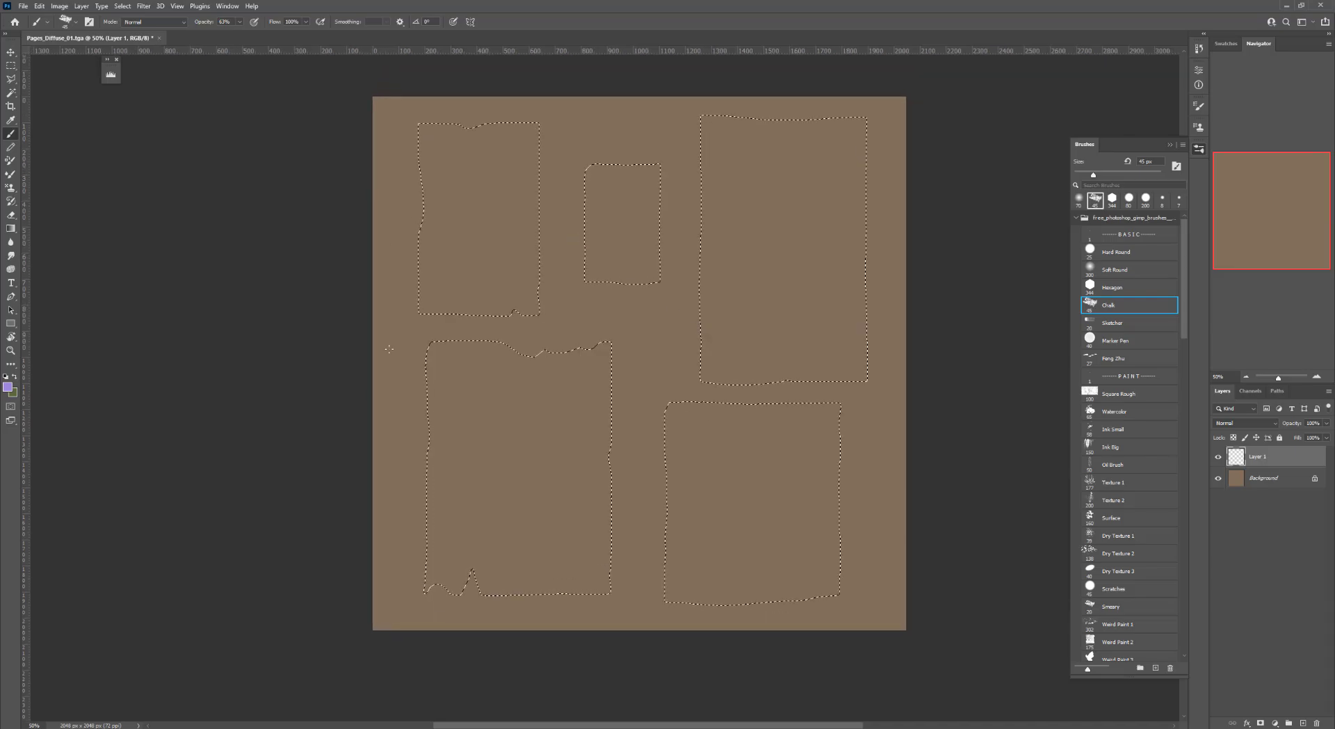
click(8, 386)
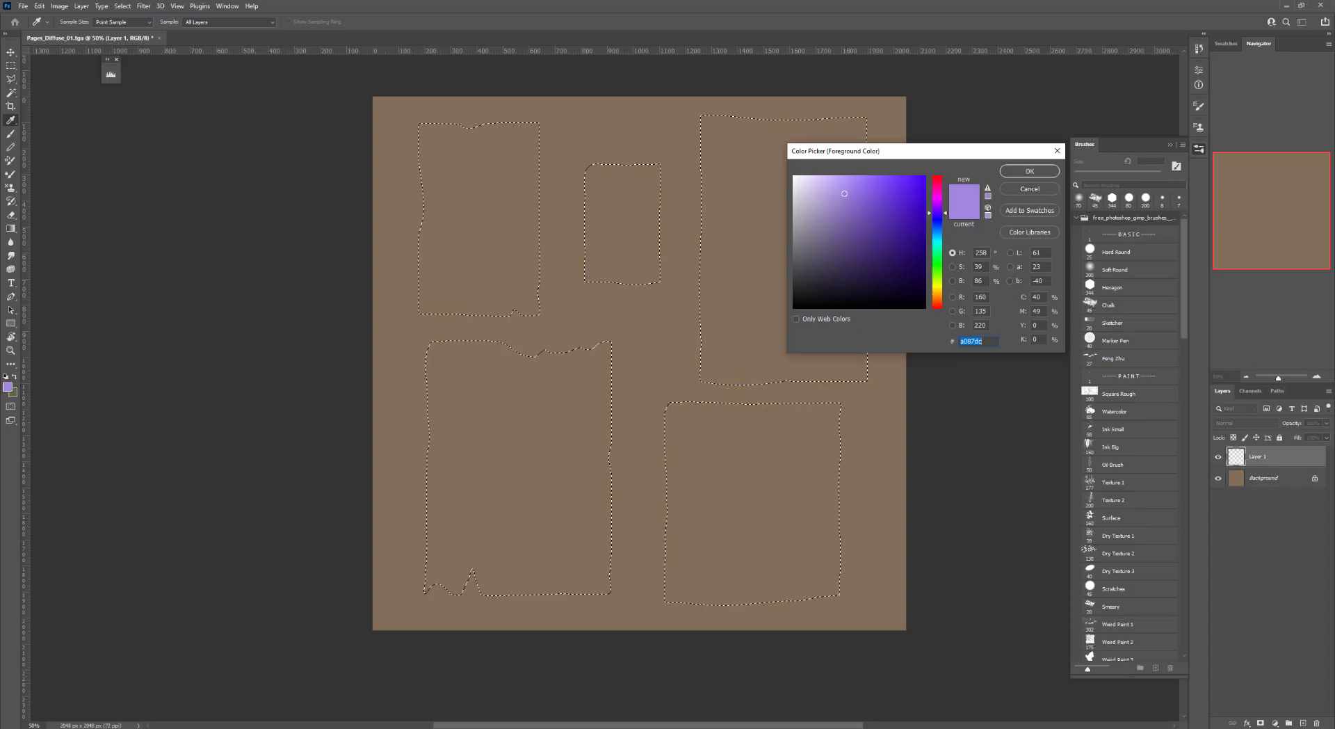
key(Return)
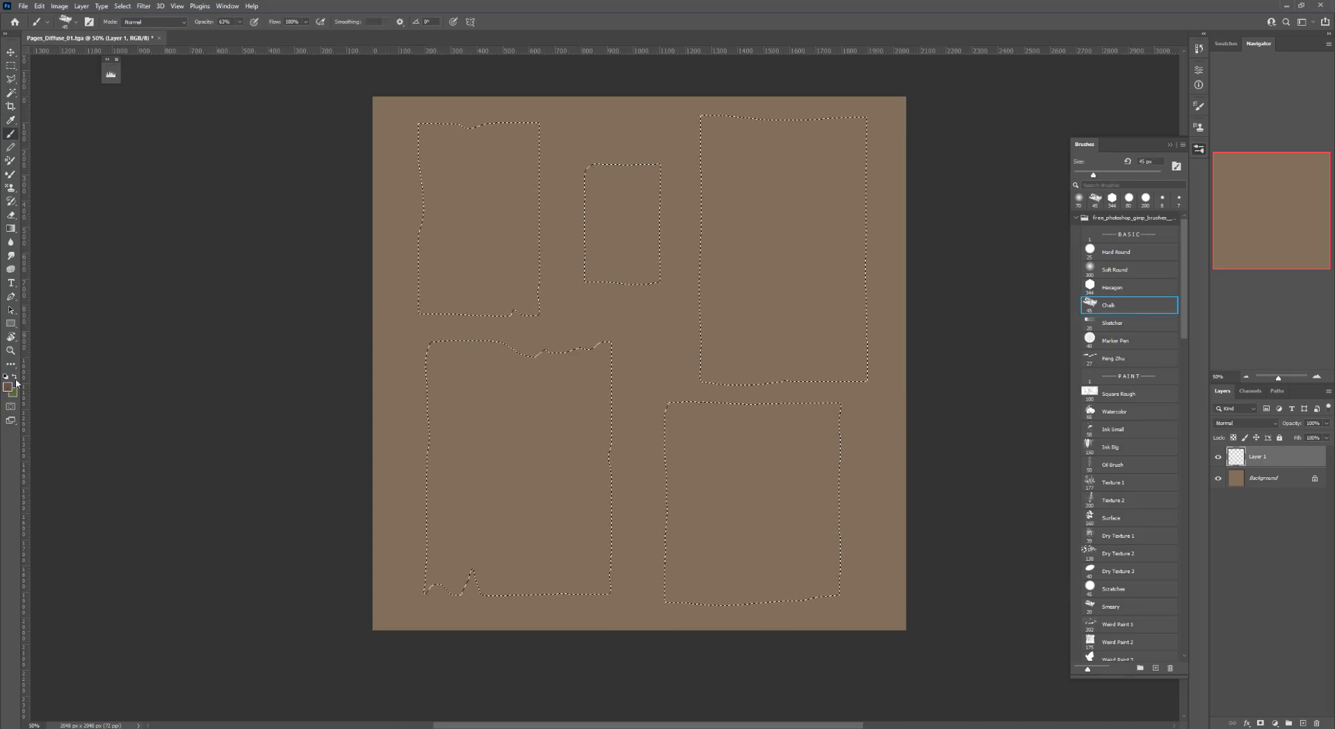
key(ctrl+d)
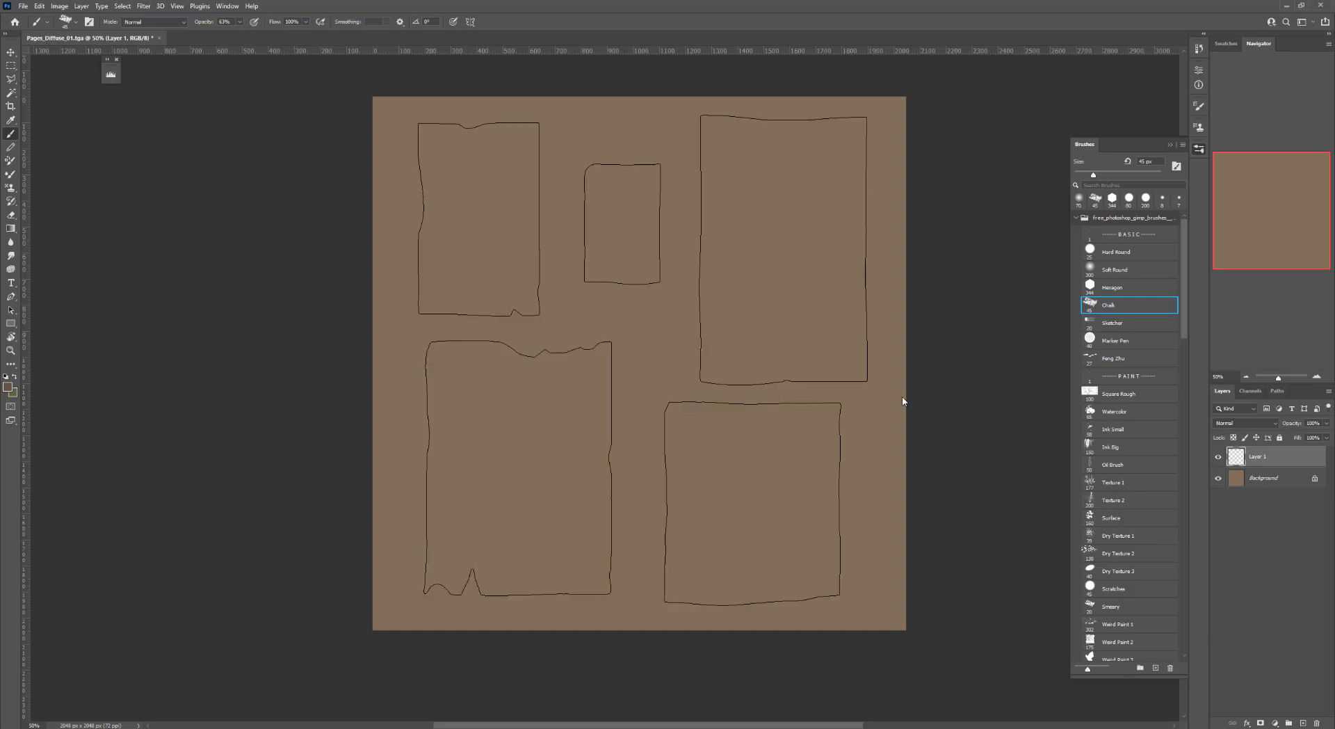
key(alt+BackSpace)
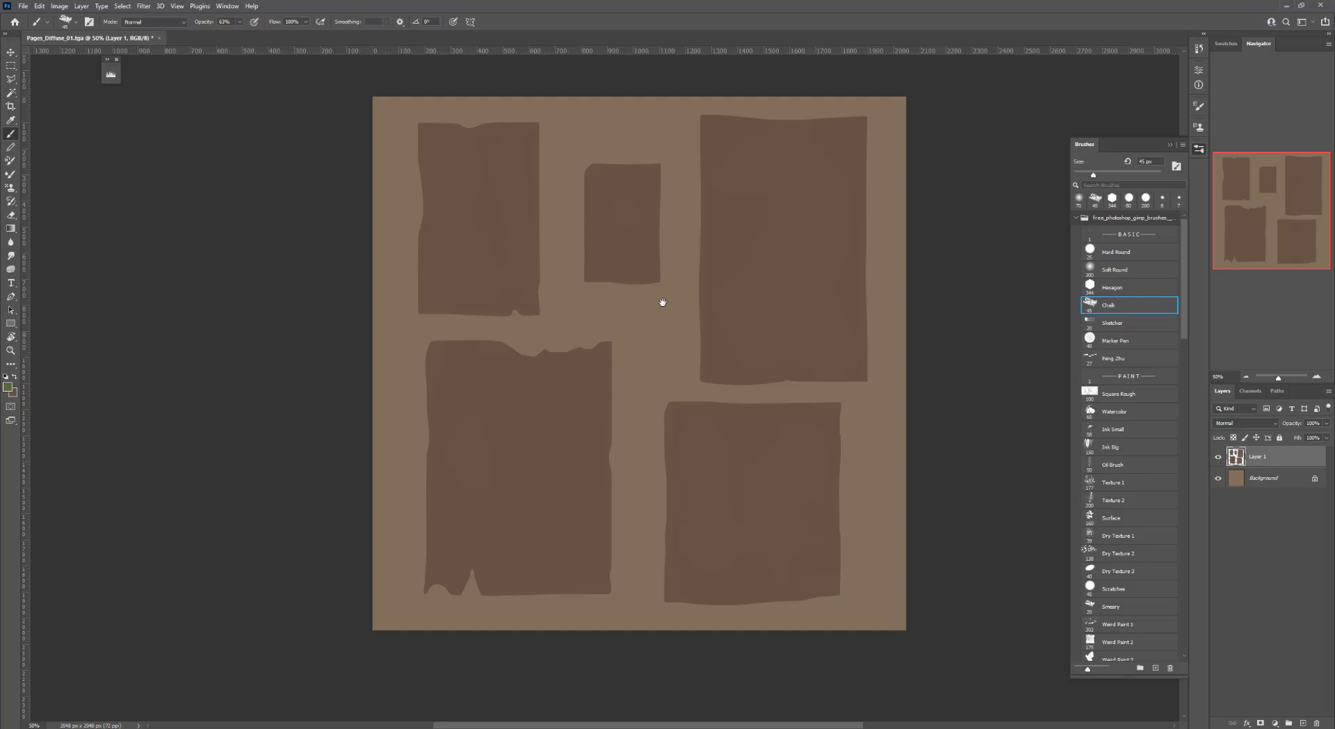
Reload the paper shapes as a selection and refill them with the tan sampled from the background
mouse_move(662, 301)
mouse_down()
mouse_move(632, 307)
mouse_move(657, 320)
mouse_up()
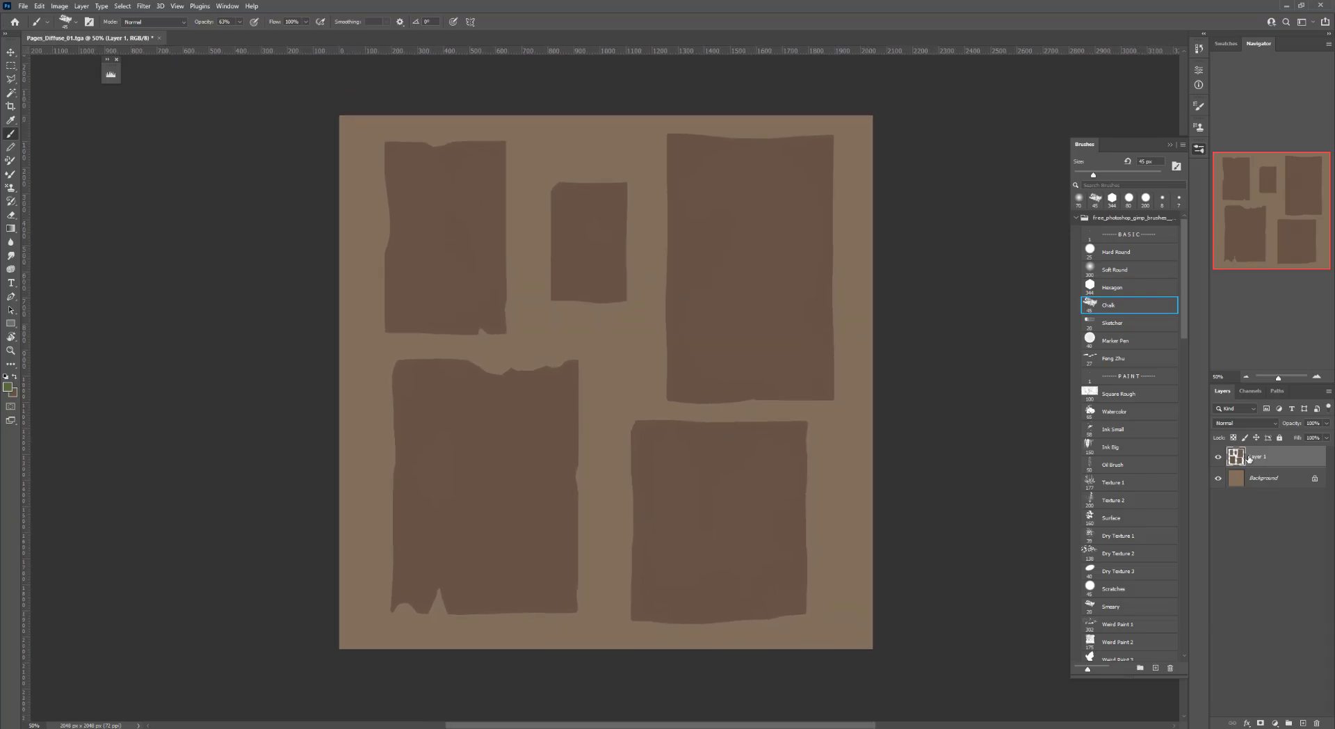
click(919, 390)
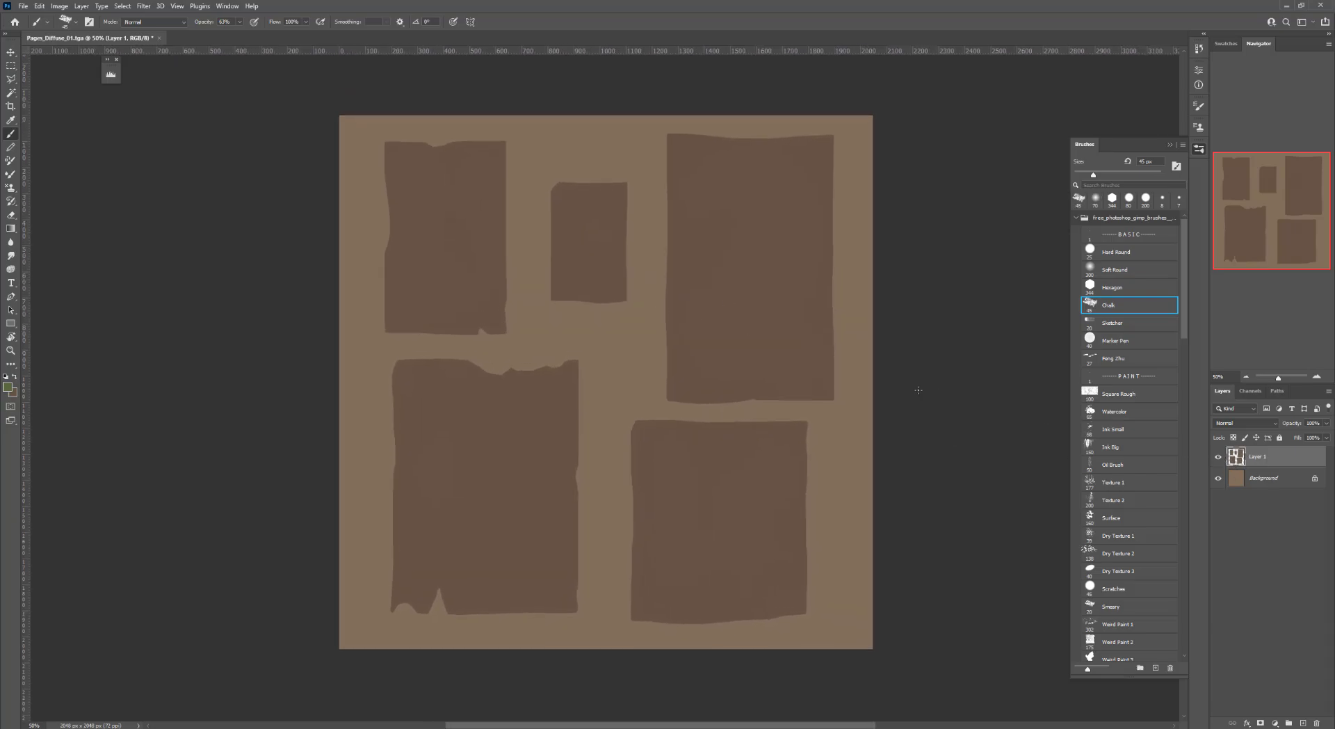
ctrl+click(1237, 457)
key(i)
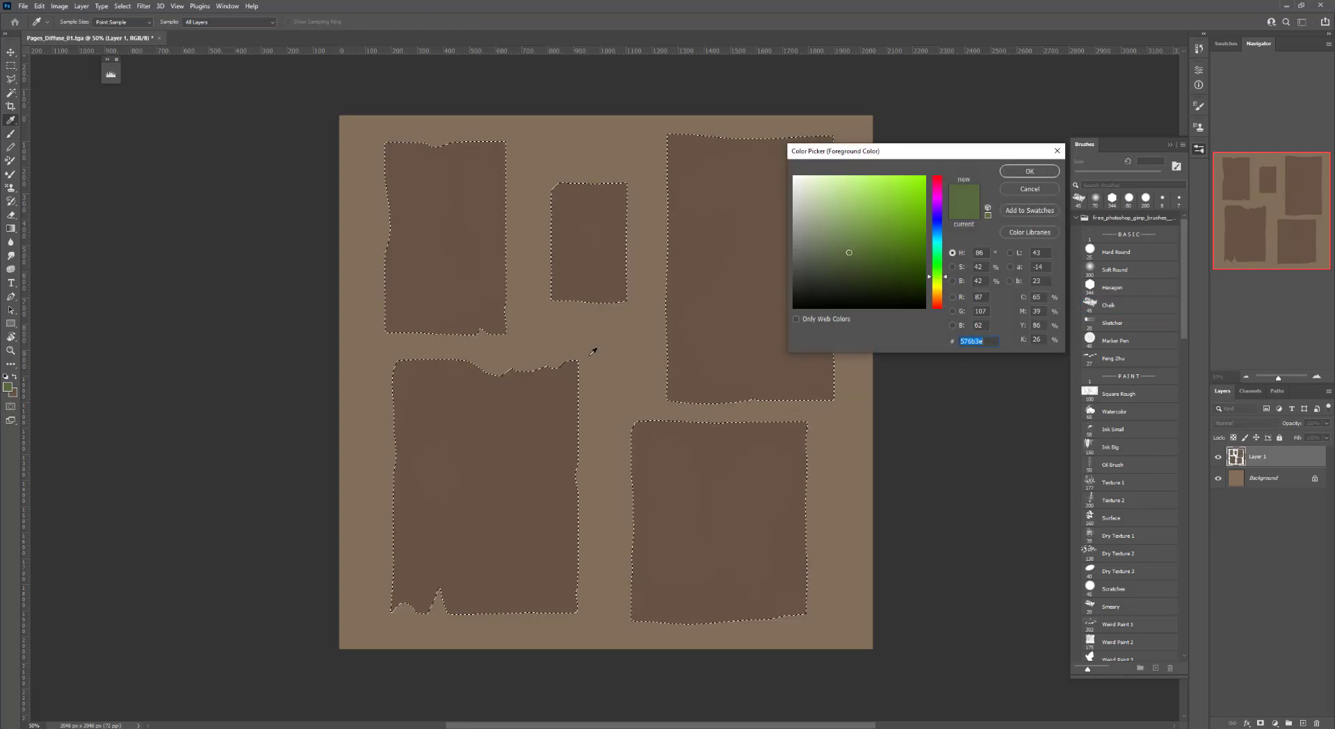
click(593, 351)
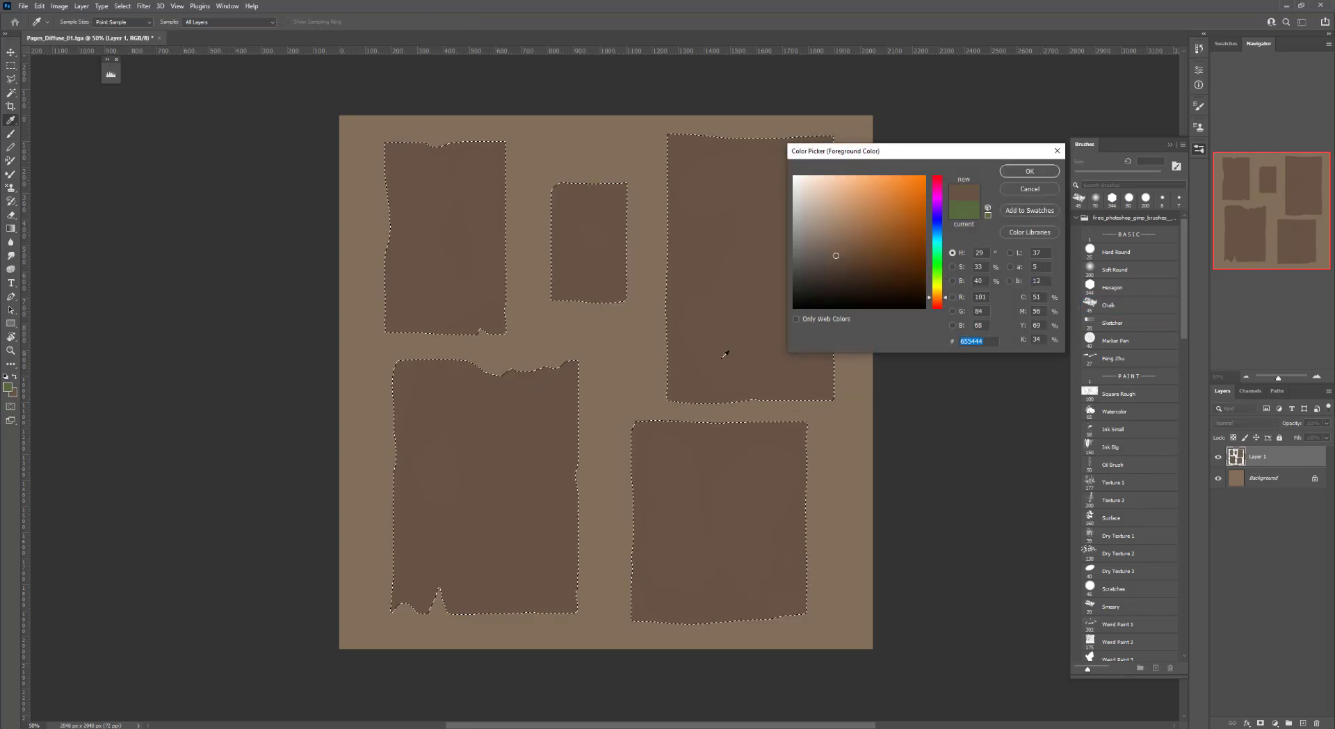
click(1030, 171)
key(b)
key(alt+BackSpace)
key(ctrl+d)
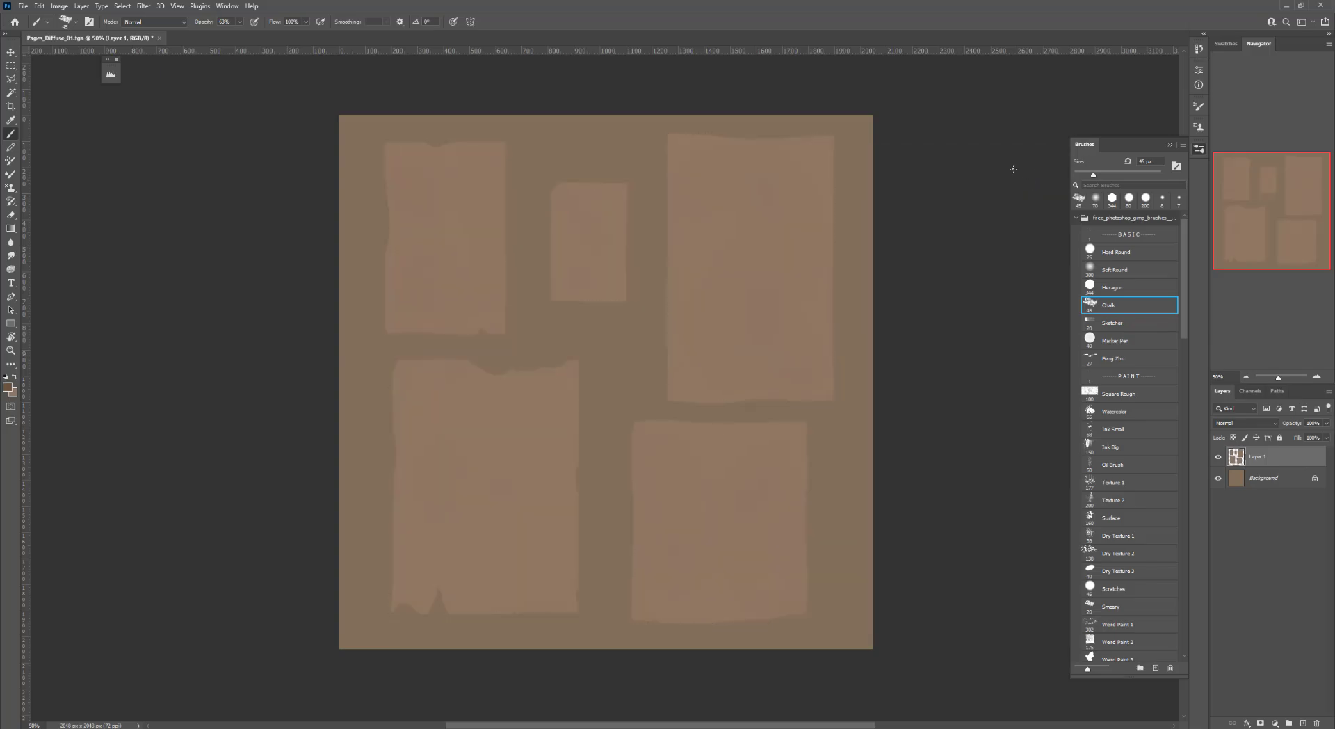
Add another new layer and choose a slightly darker brown foreground color
drag(762, 213, 757, 201)
drag(570, 273, 582, 273)
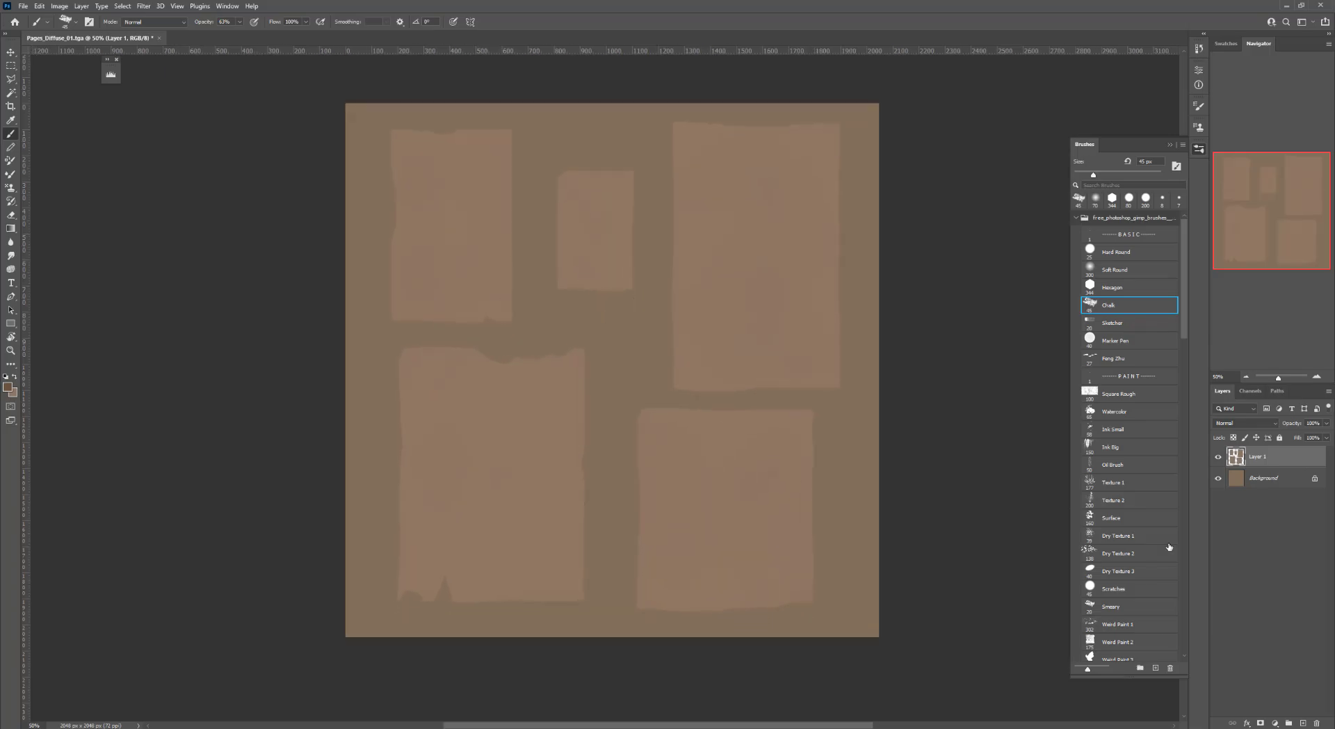
drag(709, 408, 734, 401)
click(1304, 724)
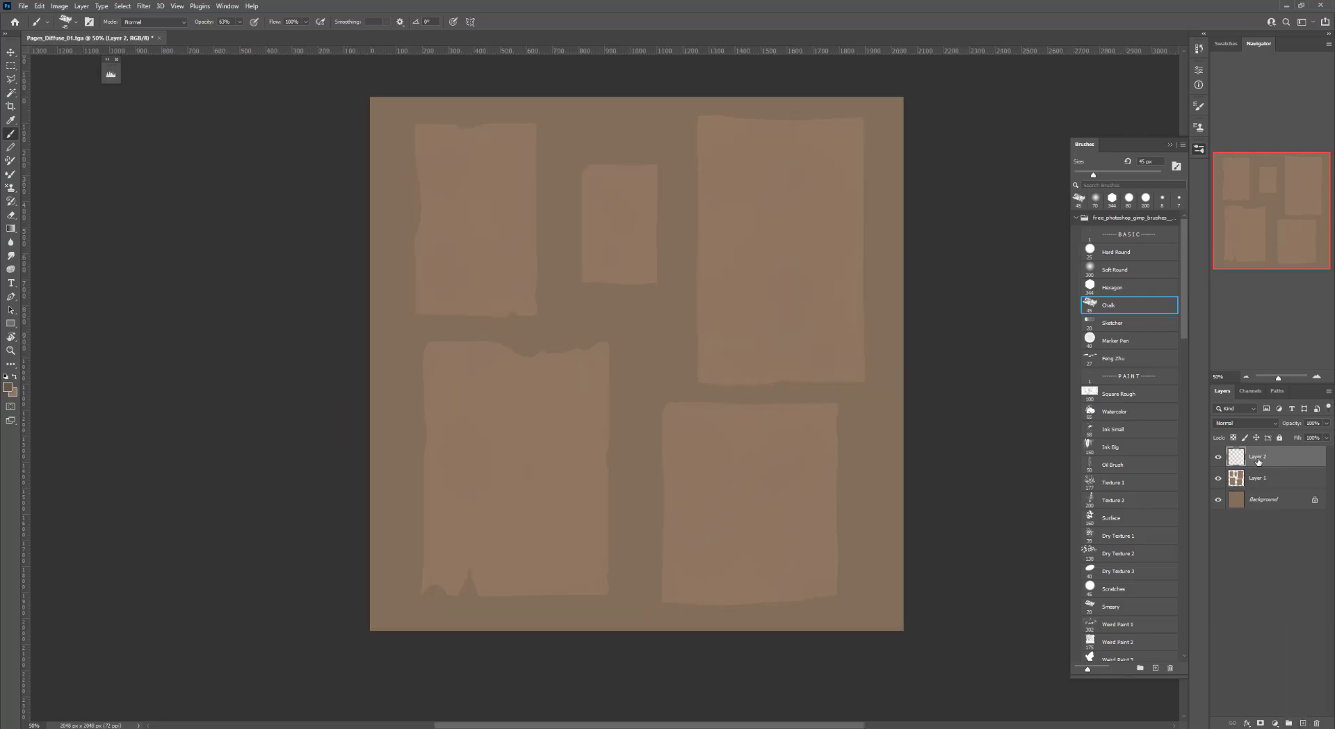
key(n)
click(755, 328)
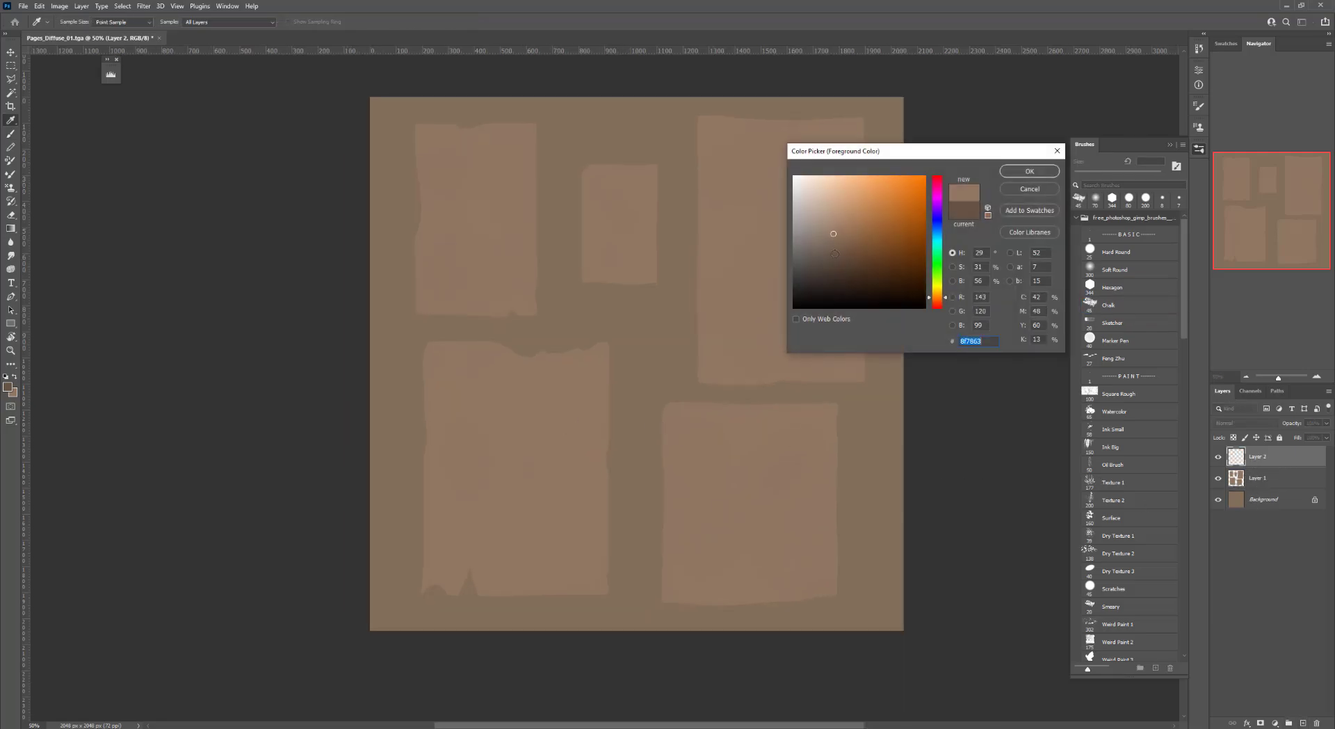
click(838, 258)
click(844, 250)
click(1041, 169)
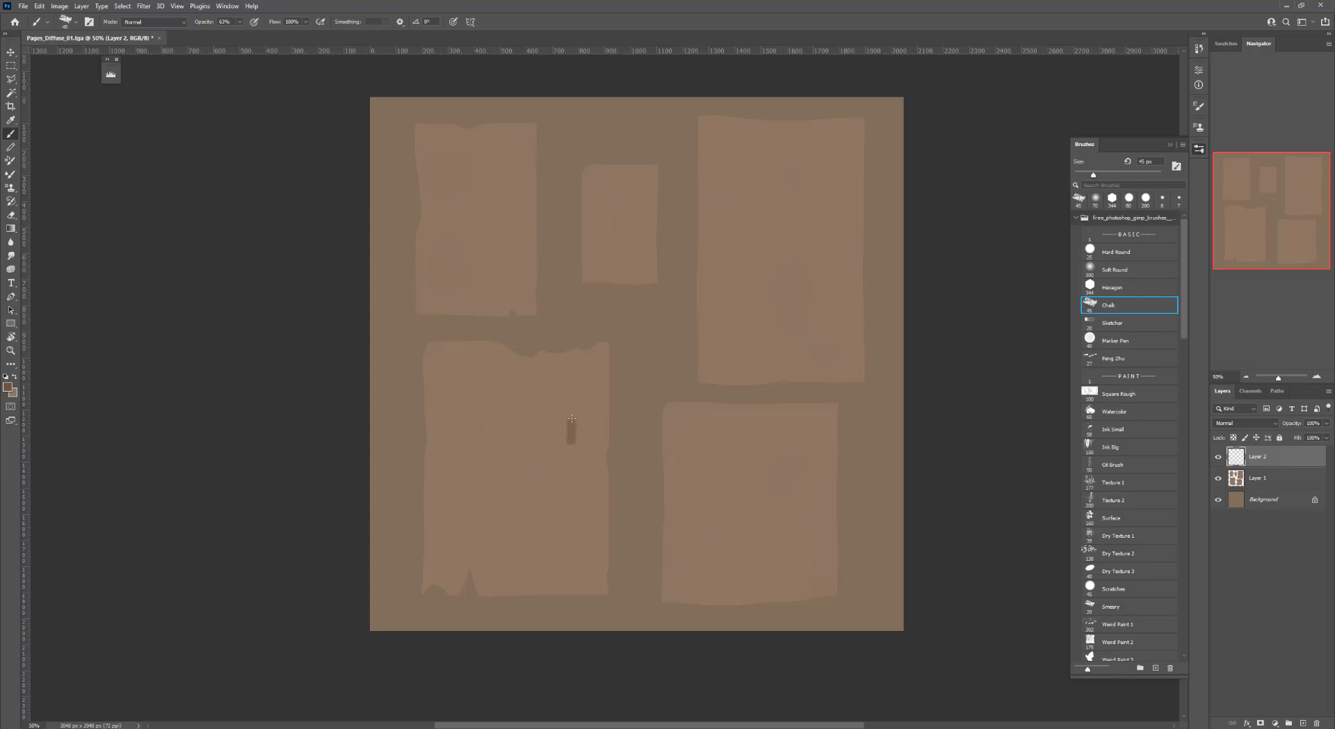
mouse_move(571, 418)
mouse_down()
mouse_move(585, 381)
mouse_move(586, 515)
mouse_move(591, 483)
mouse_up()
key(ctrl+z)
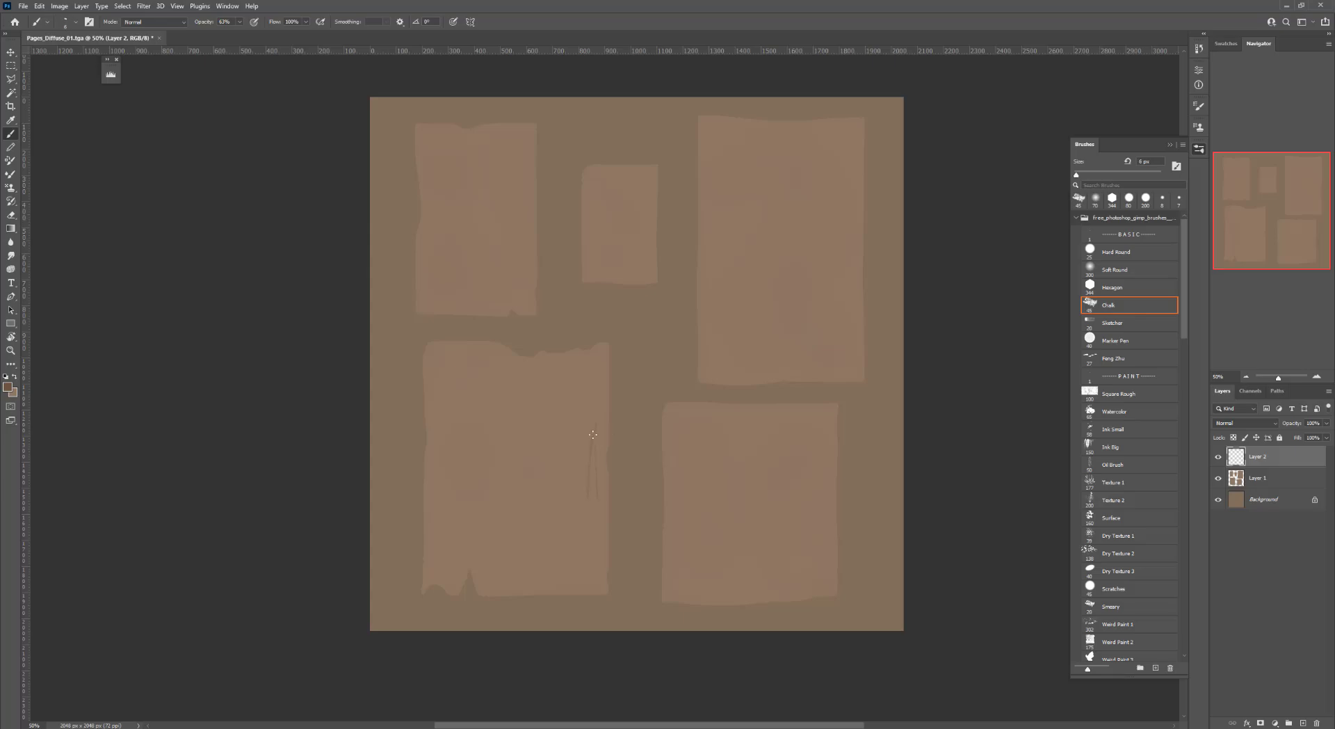
key(ctrl+z)
mouse_move(596, 472)
mouse_down()
mouse_move(598, 456)
mouse_move(612, 535)
mouse_up()
key(ctrl+z)
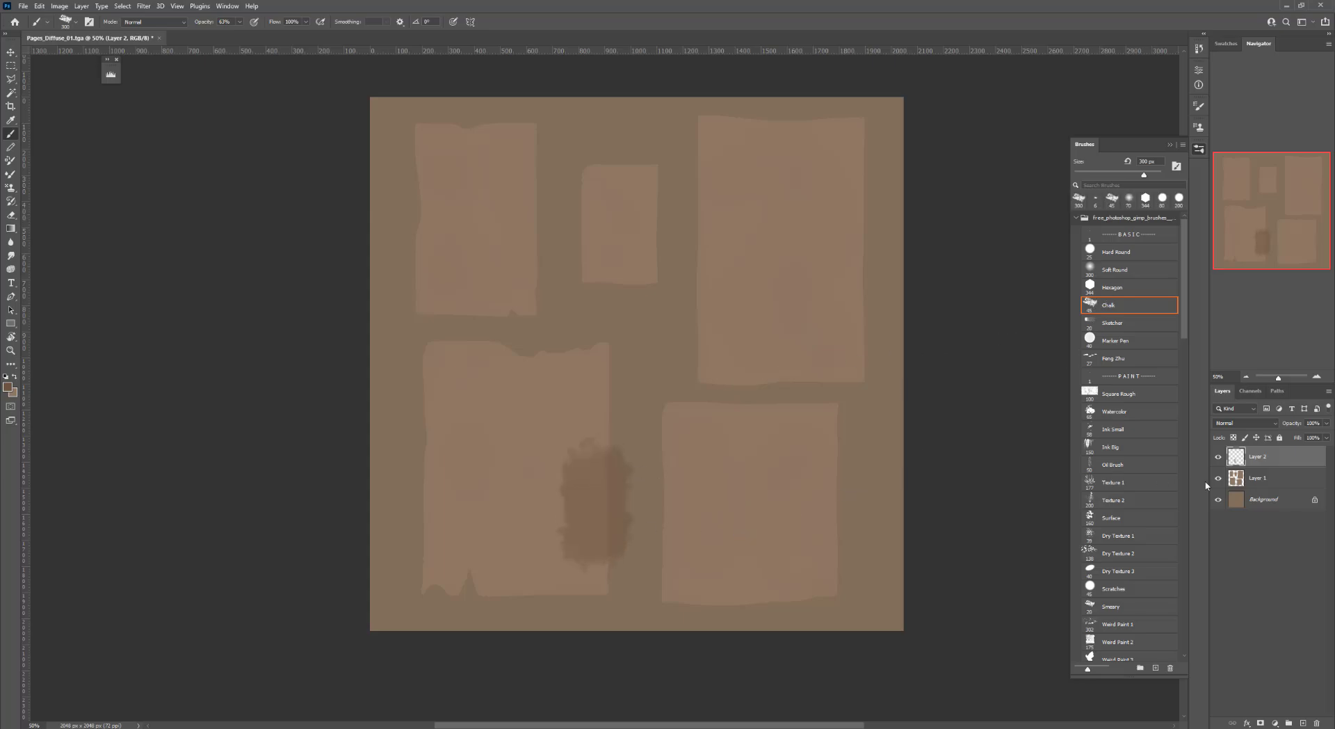
ctrl+click(1234, 480)
key(ctrl+z)
Load the paper shapes as a selection and paint large darker chalk patches over the lower-left paper
ctrl+click(1235, 480)
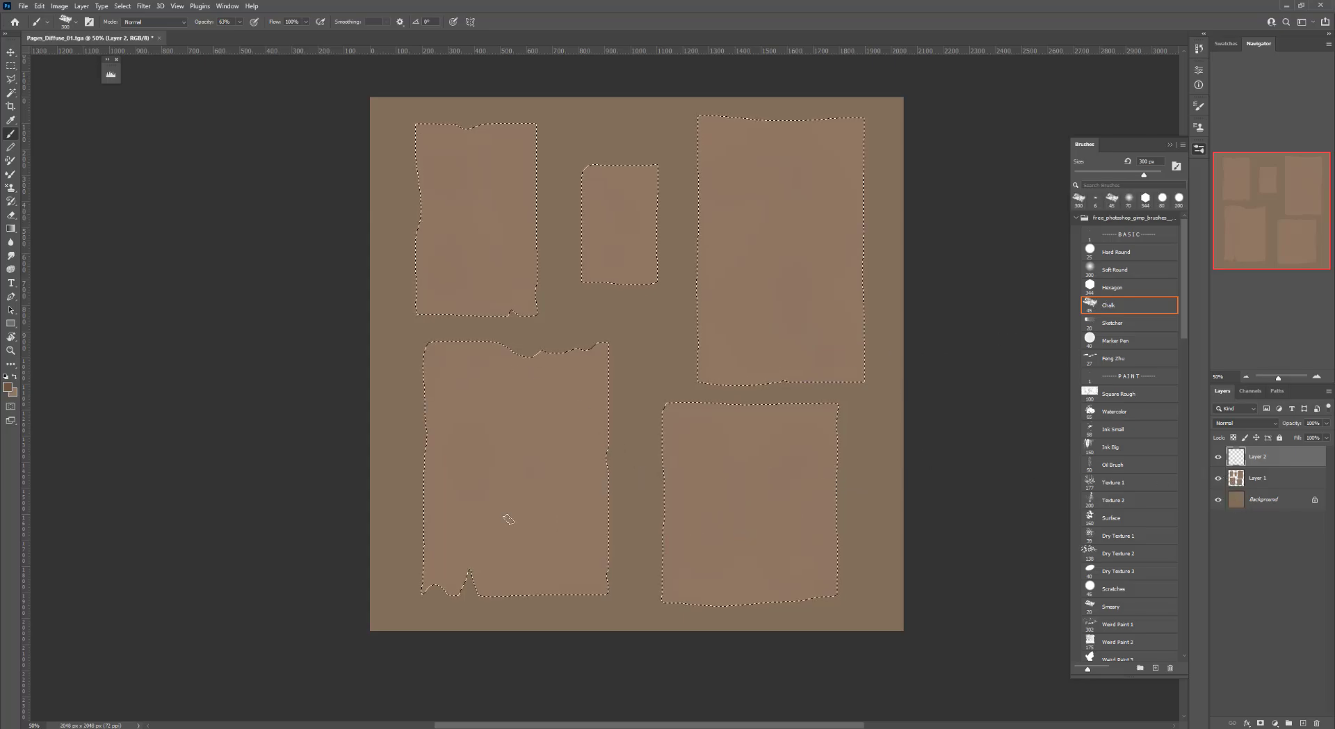
mouse_move(563, 513)
mouse_down()
mouse_move(587, 540)
mouse_move(596, 462)
mouse_move(603, 515)
mouse_move(590, 475)
mouse_move(577, 583)
mouse_move(447, 574)
mouse_move(420, 446)
mouse_move(430, 381)
mouse_up()
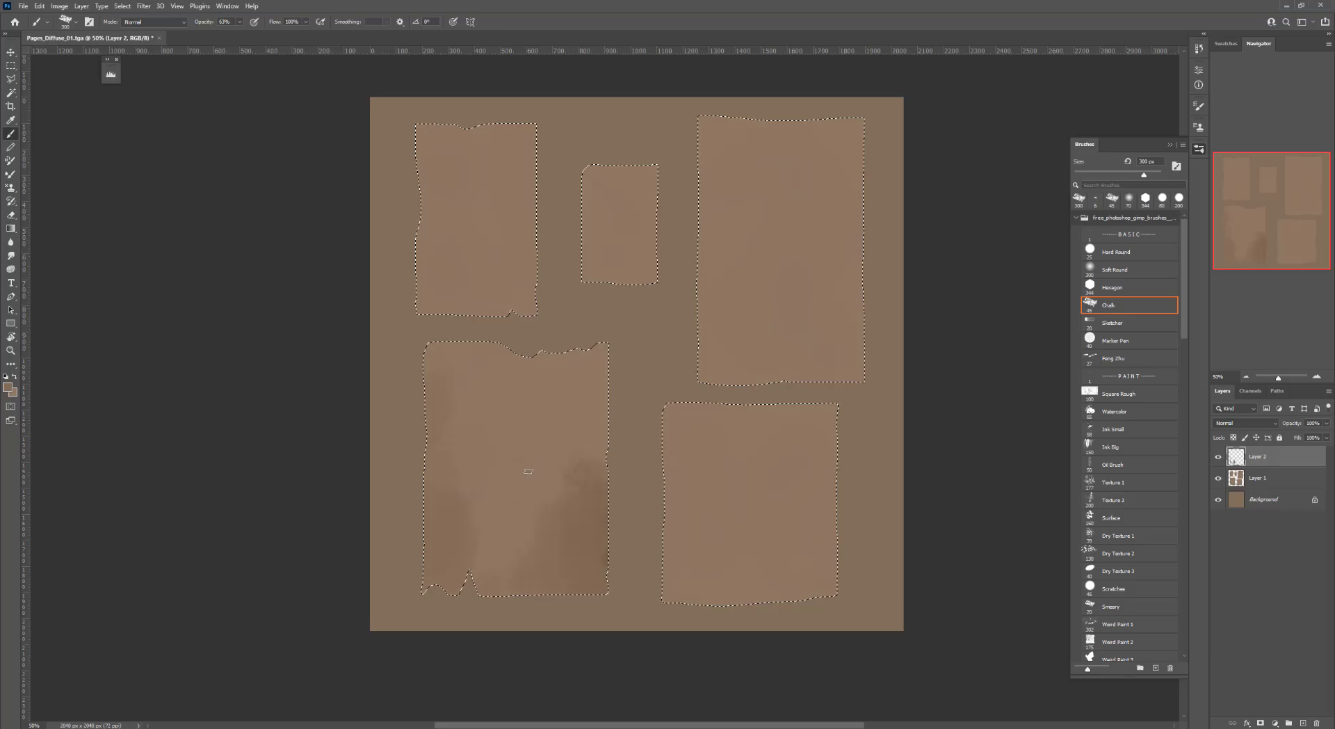
drag(535, 501, 542, 527)
alt+click(542, 437)
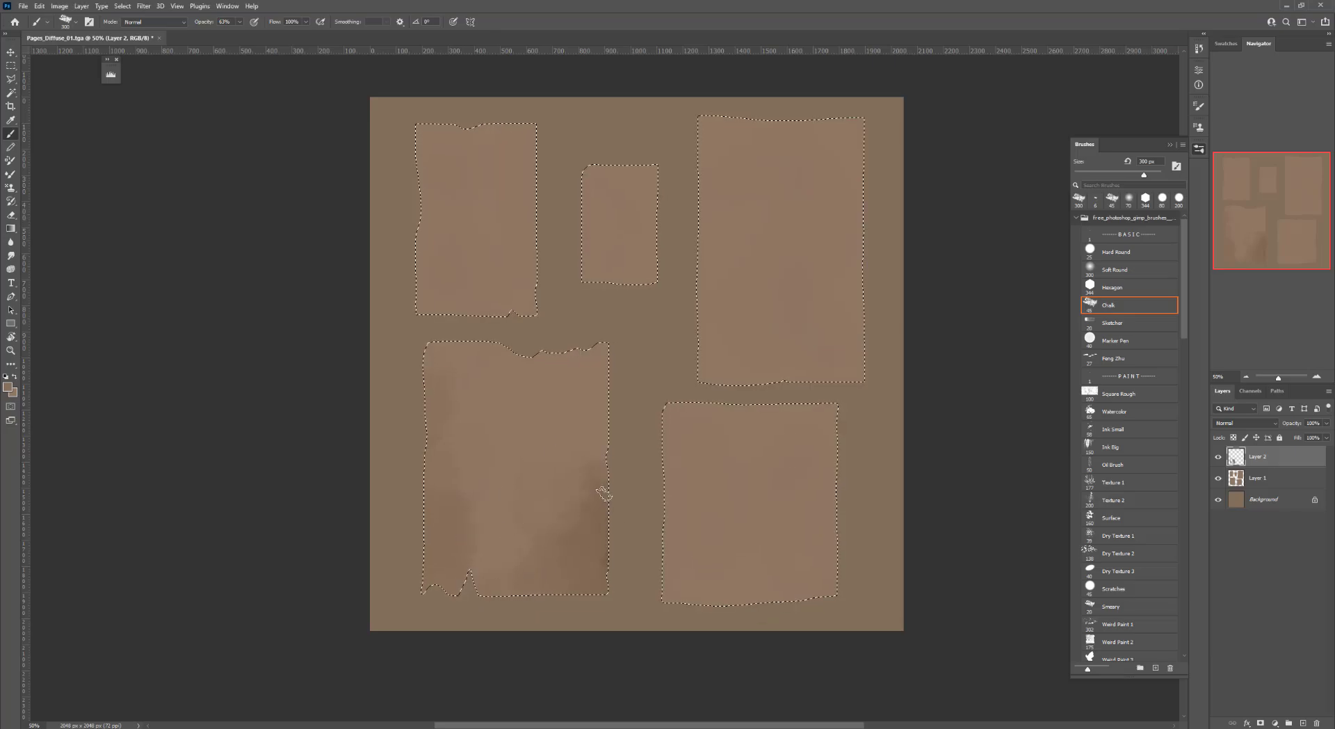
Reduce the brush to 200 px, paint darker chalk strokes along the lower-left paper's edges, and deselect
key(bracketleft)
key(bracketleft)
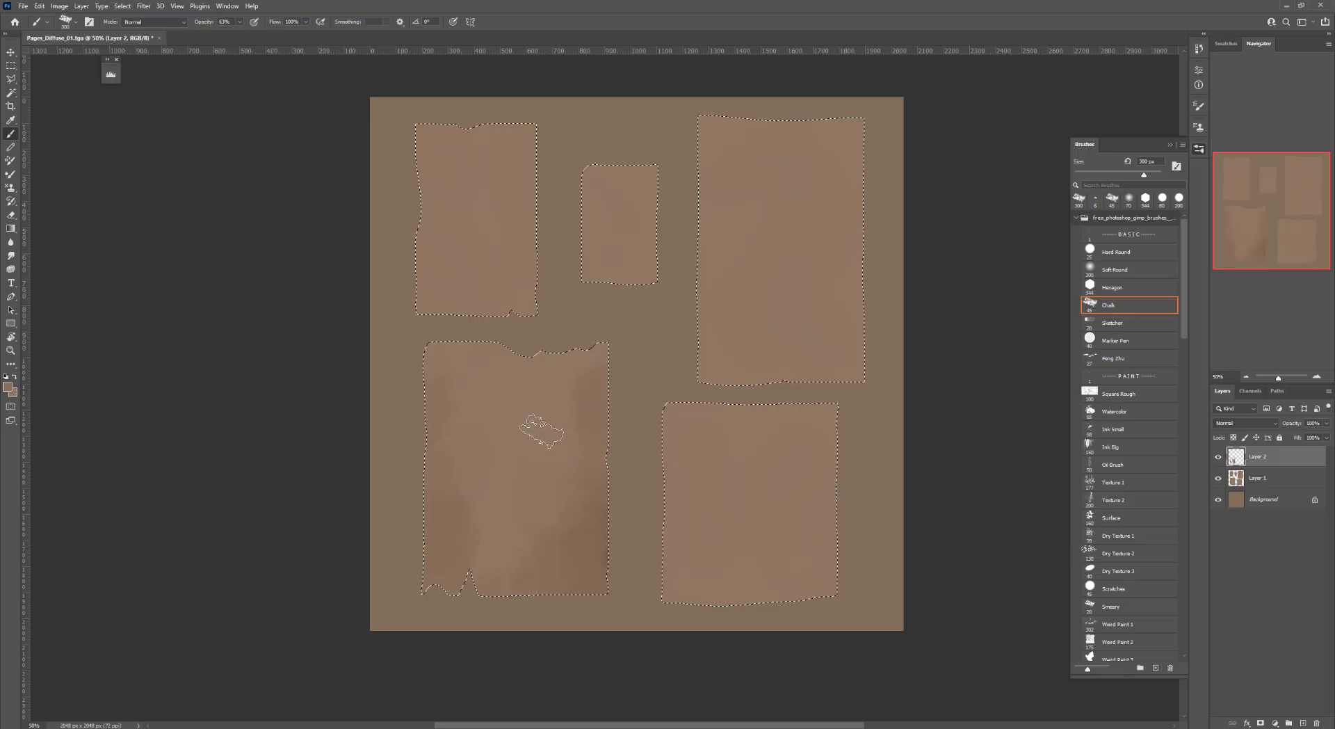
mouse_move(584, 407)
mouse_down()
mouse_move(591, 348)
mouse_move(419, 350)
mouse_up()
alt+click(500, 381)
mouse_move(499, 373)
mouse_down()
mouse_move(475, 379)
mouse_move(455, 452)
mouse_move(485, 546)
mouse_up()
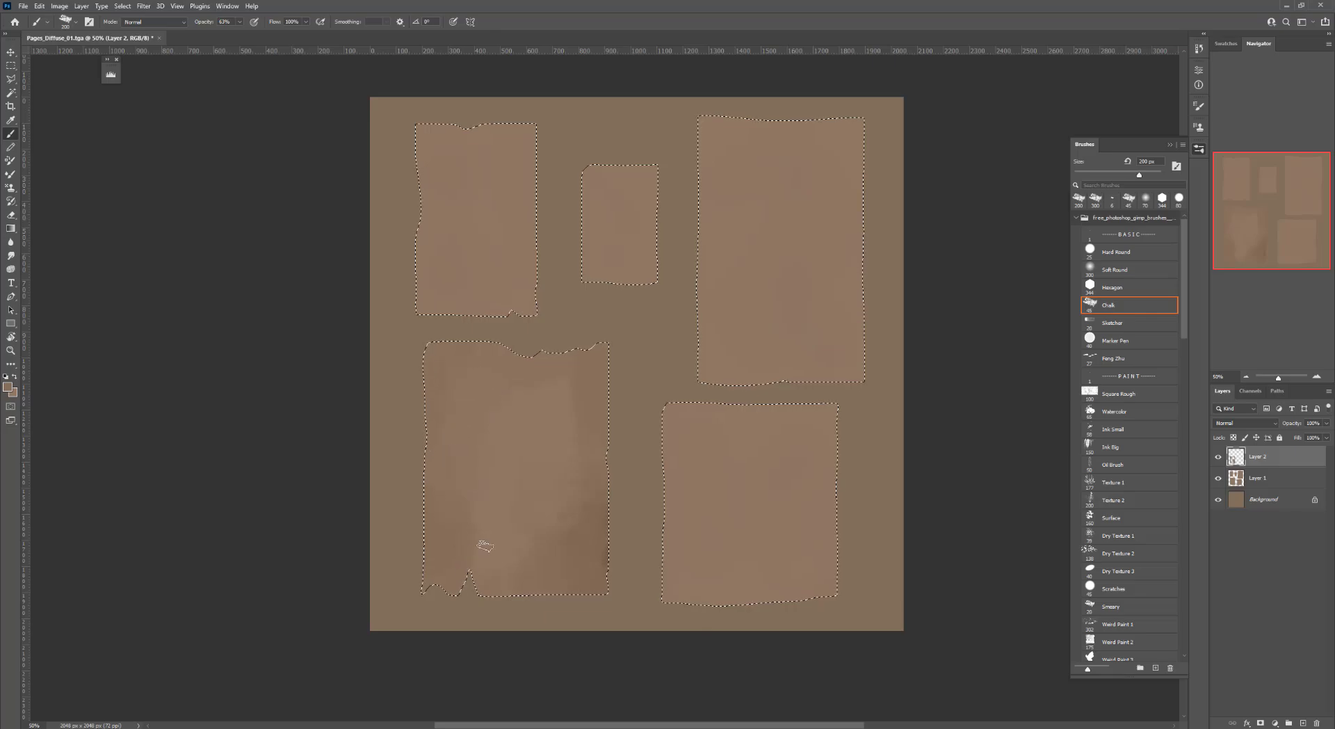
mouse_move(479, 454)
mouse_down()
mouse_move(527, 453)
mouse_move(516, 407)
mouse_move(495, 449)
mouse_up()
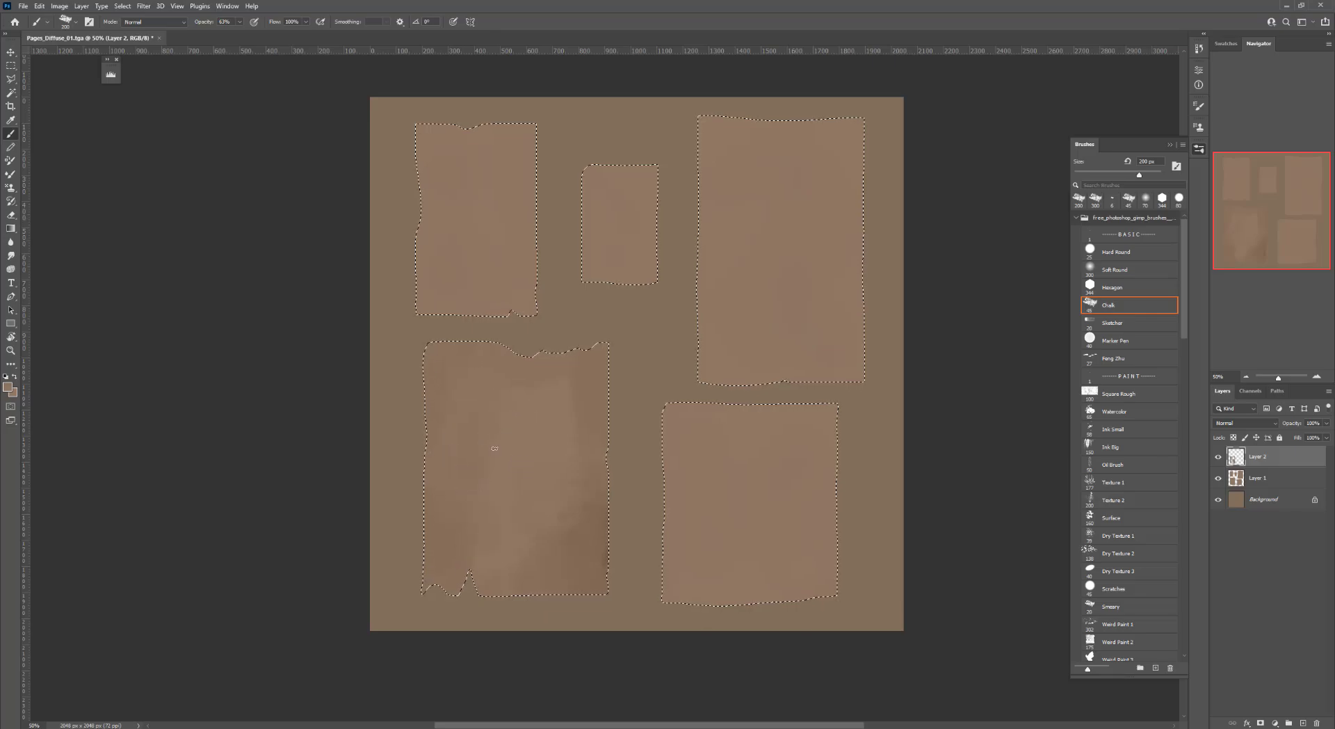
mouse_move(438, 351)
mouse_down()
mouse_move(486, 394)
mouse_move(511, 367)
mouse_move(561, 385)
mouse_move(587, 357)
mouse_up()
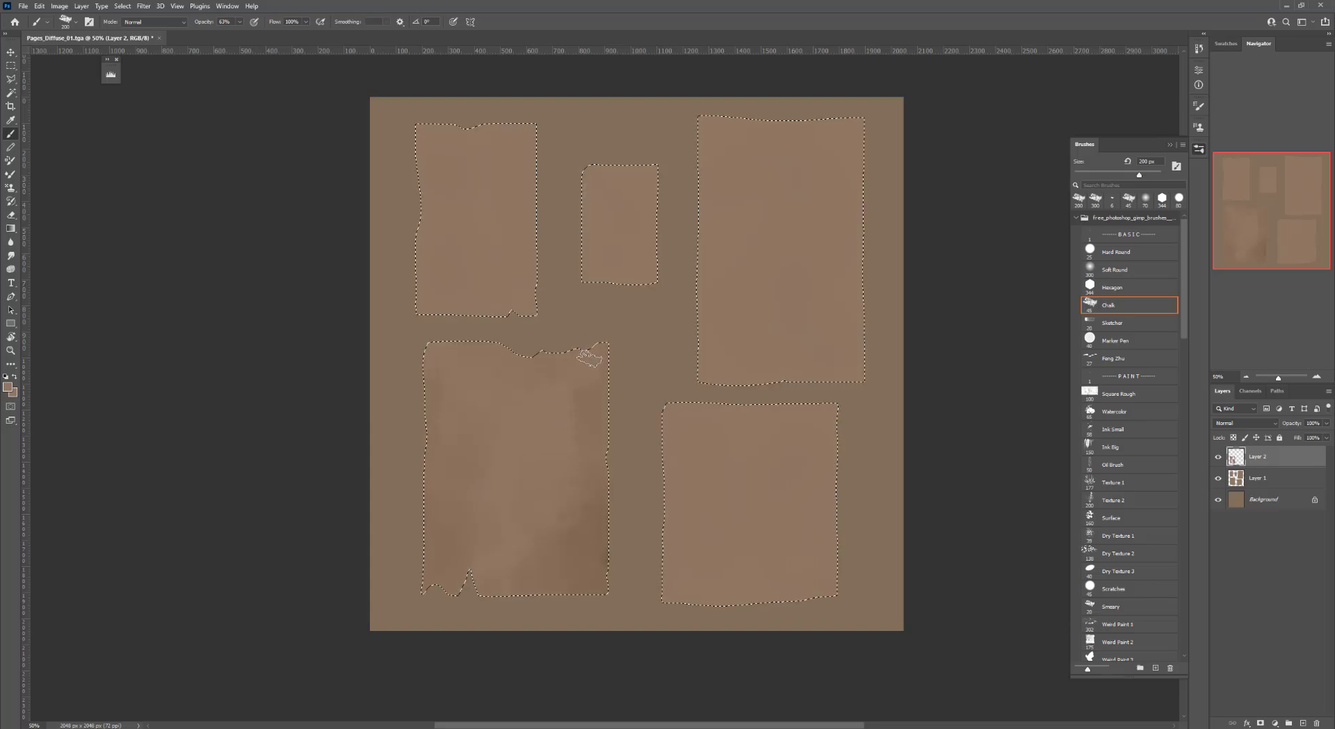
alt+click(593, 562)
mouse_move(593, 565)
mouse_down()
mouse_move(596, 587)
mouse_move(604, 551)
mouse_move(600, 574)
mouse_move(531, 560)
mouse_move(498, 587)
mouse_move(432, 561)
mouse_move(436, 601)
mouse_move(449, 533)
mouse_move(486, 566)
mouse_move(533, 572)
mouse_up()
alt+click(493, 534)
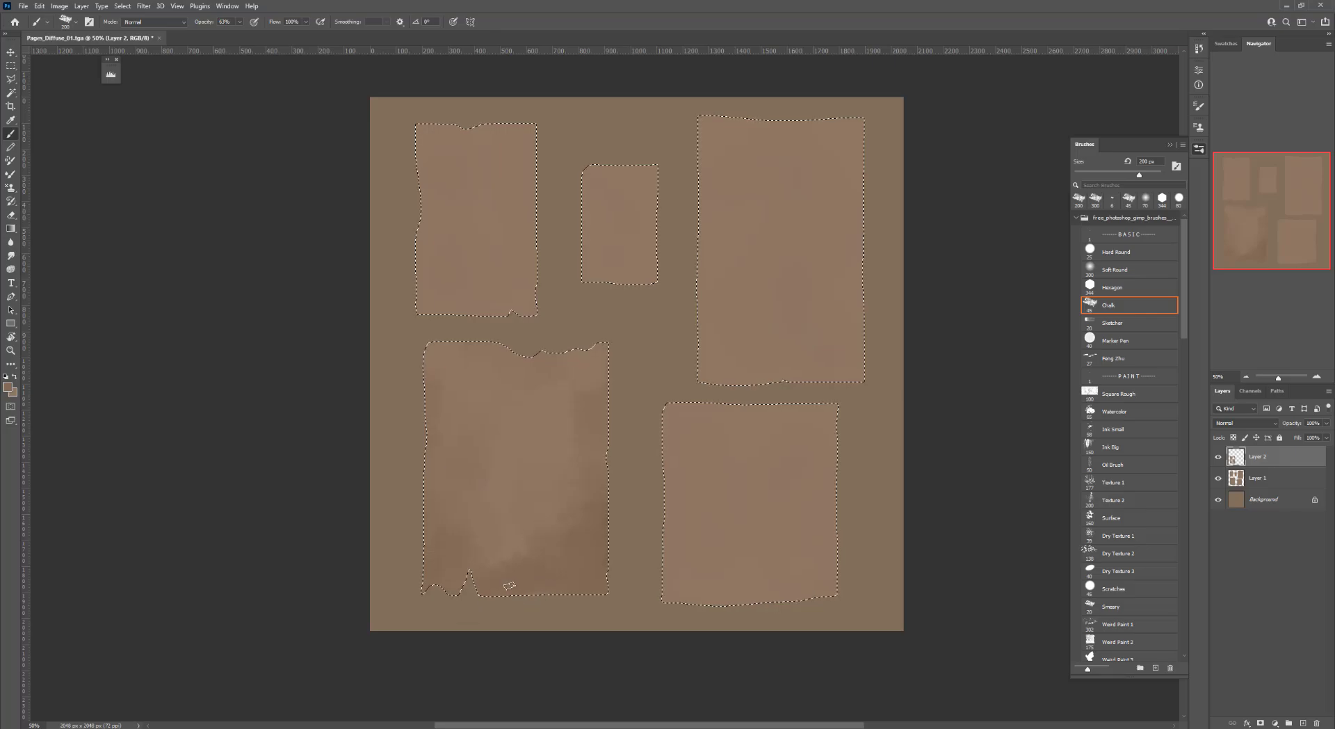
key(ctrl+d)
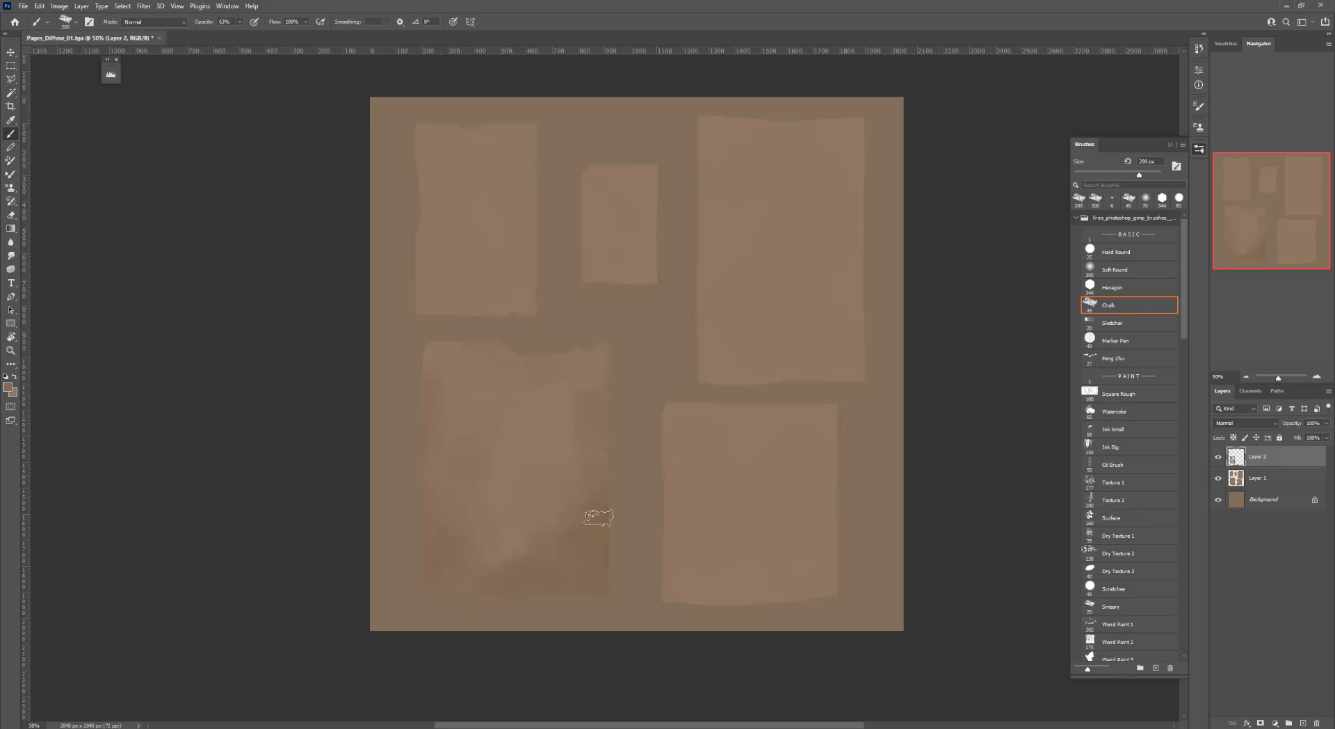
Set the foreground color to #805a3a and paint light chalk strokes on the lower-left paper
alt+click(558, 489)
mouse_move(558, 511)
mouse_down()
mouse_move(517, 563)
mouse_move(581, 516)
mouse_up()
key(n)
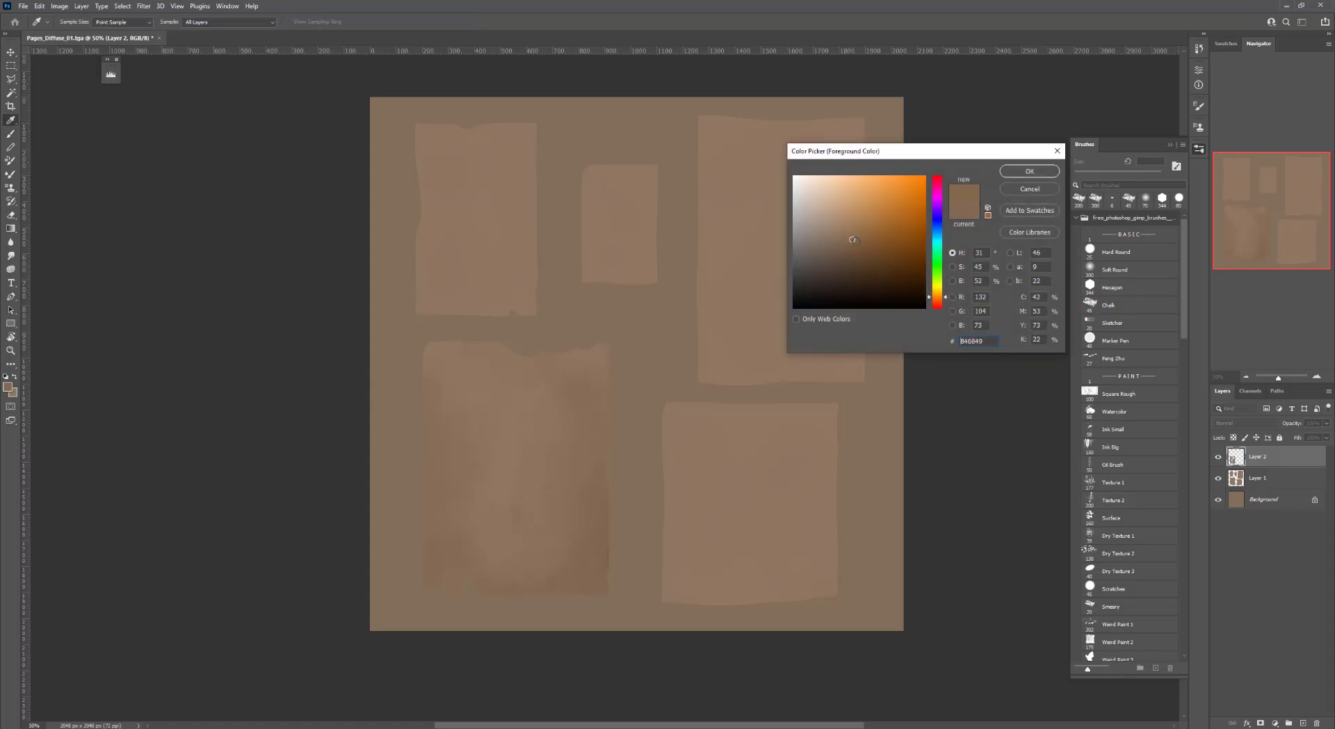
click(1031, 171)
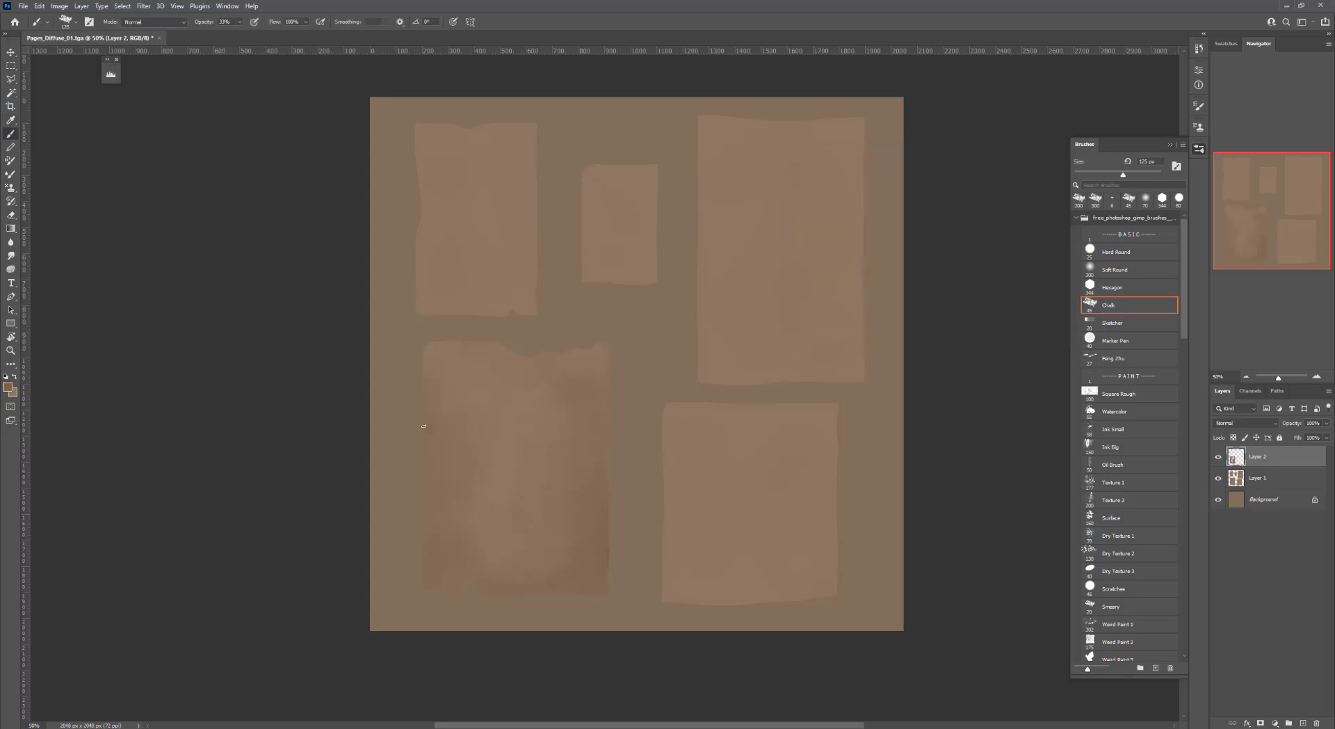
drag(434, 422, 440, 501)
drag(496, 355, 515, 352)
Switch to the Square Rough brush and paint rough strokes over the lower-left paper, sampling colors from the texture
key(alt)
key(bracketright)
key(bracketright)
click(1129, 402)
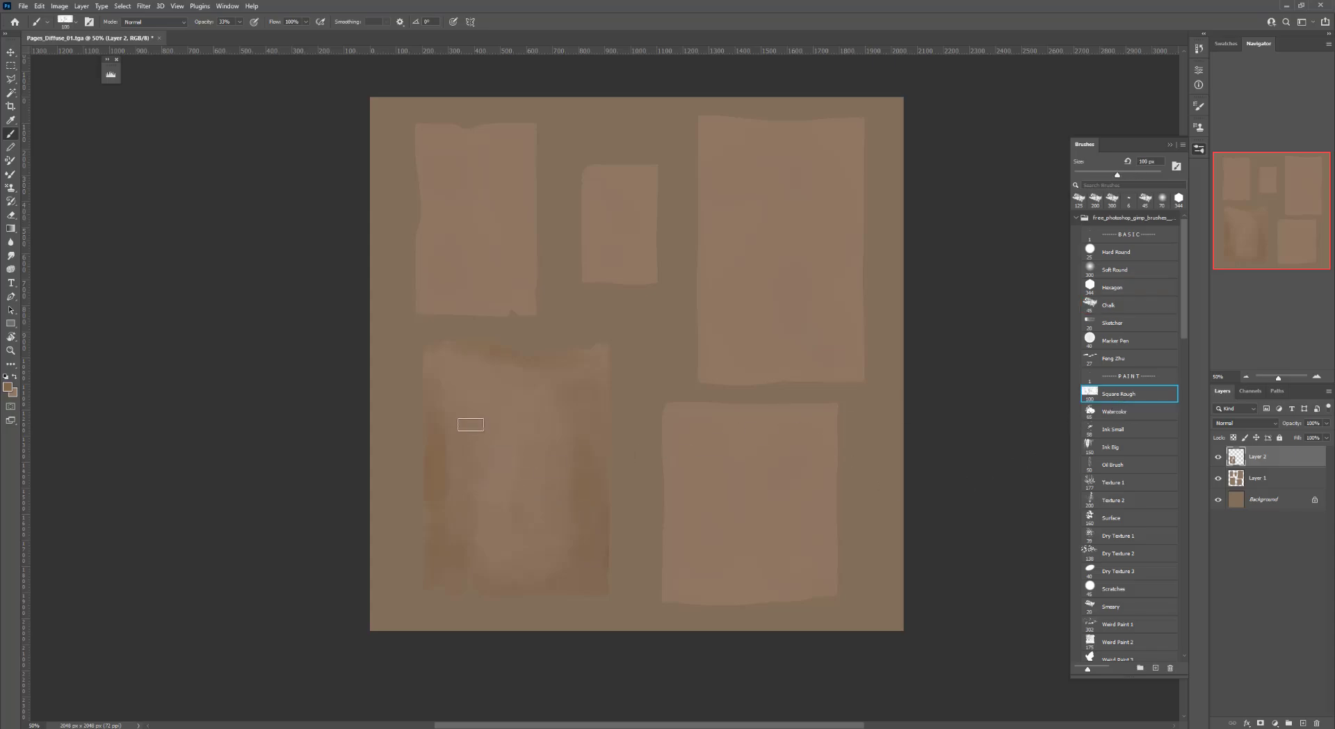
key(bracketleft)
key(bracketleft)
key(bracketleft)
key(bracketleft)
drag(445, 443, 443, 521)
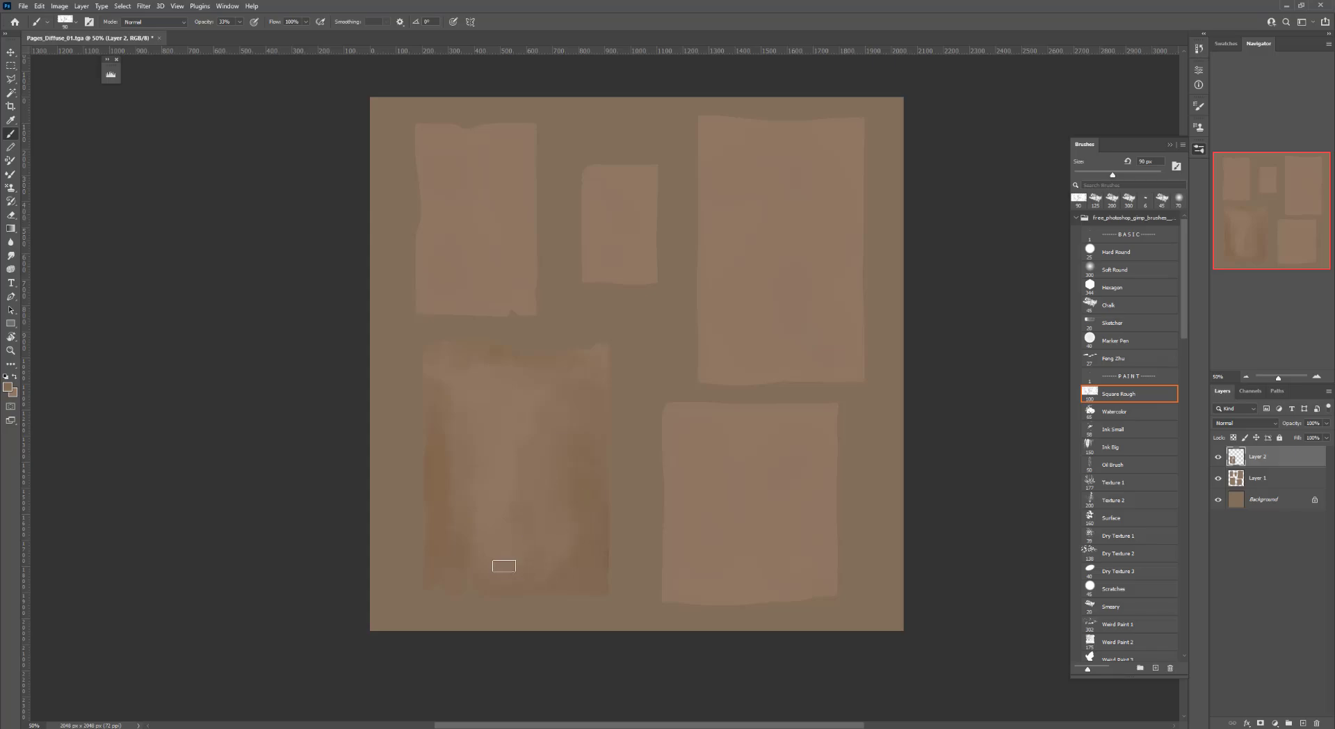
key(alt)
key(bracketright)
key(bracketright)
key(bracketright)
alt+click(525, 444)
mouse_move(524, 444)
mouse_down()
mouse_move(470, 361)
mouse_move(449, 360)
mouse_move(439, 381)
mouse_up()
key(bracketleft)
key(bracketleft)
drag(434, 453, 434, 527)
alt+click(431, 491)
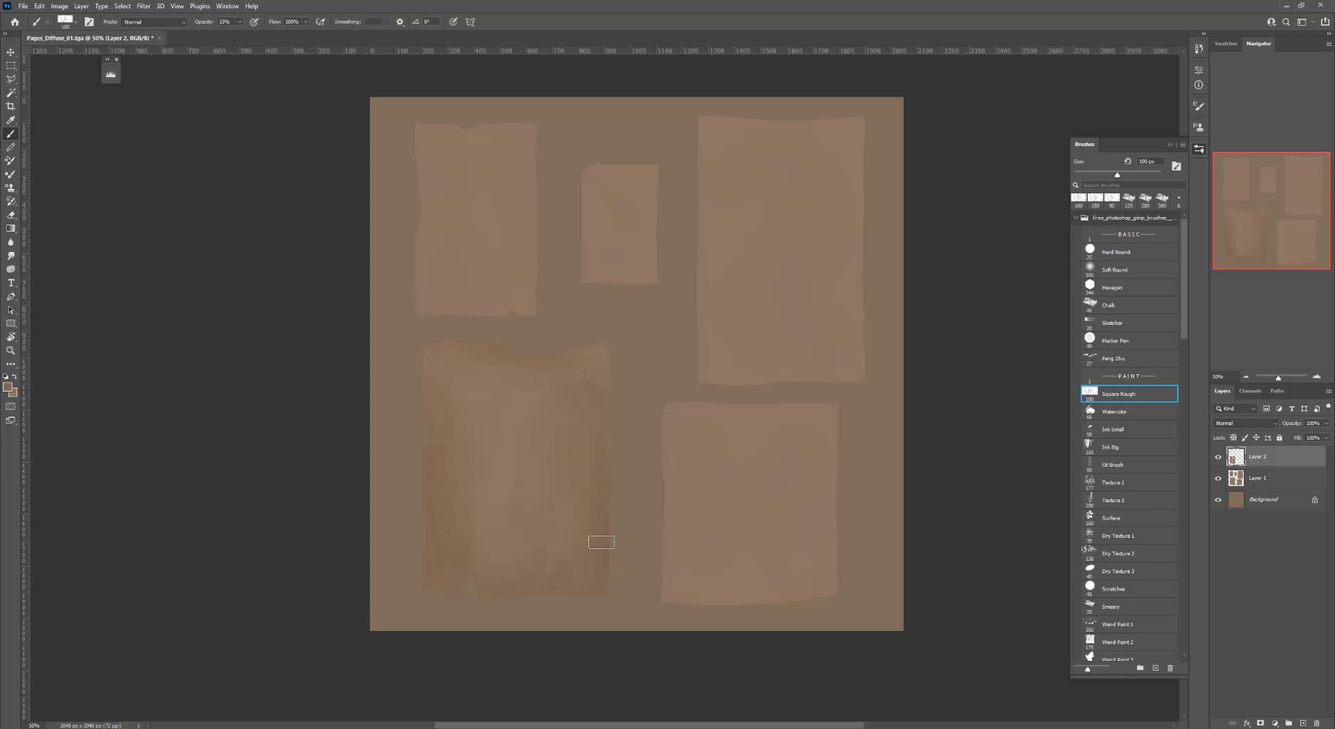
key(alt)
key(alt)
key(bracketleft)
drag(452, 403, 445, 401)
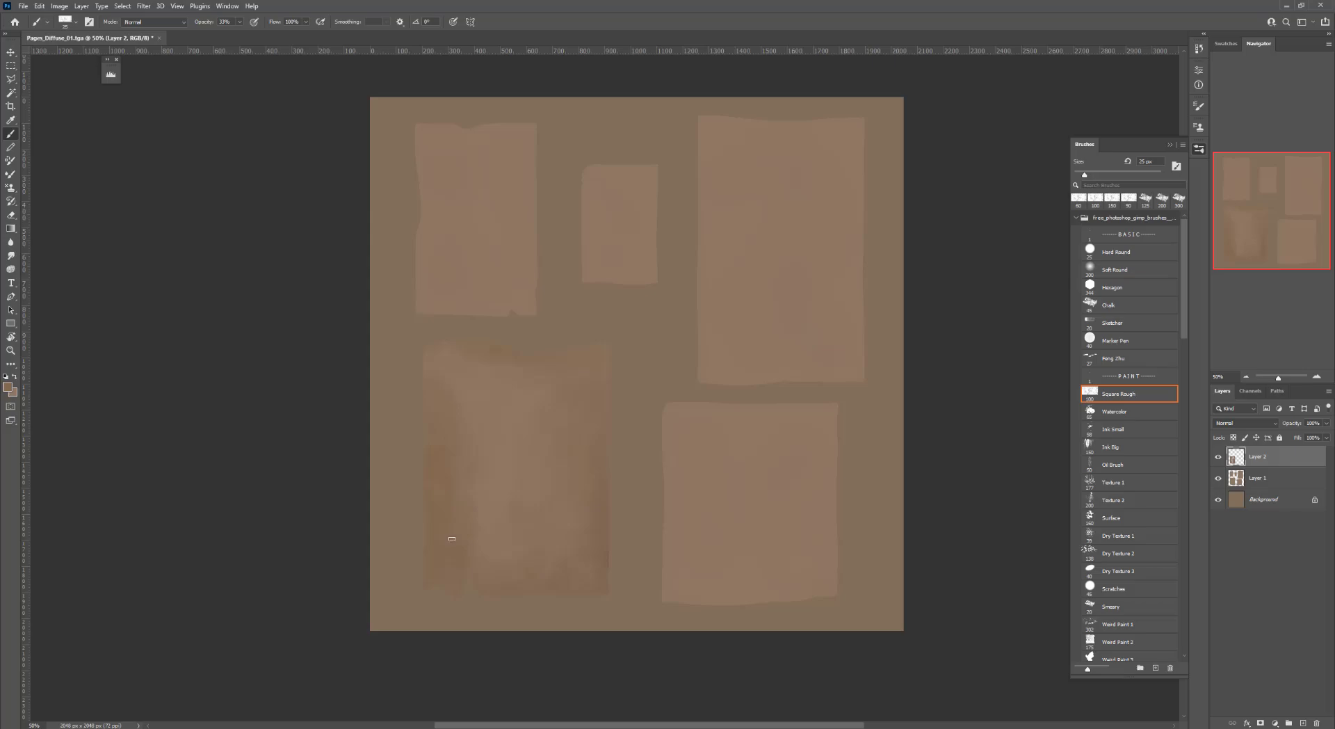
drag(452, 539, 452, 381)
key(n)
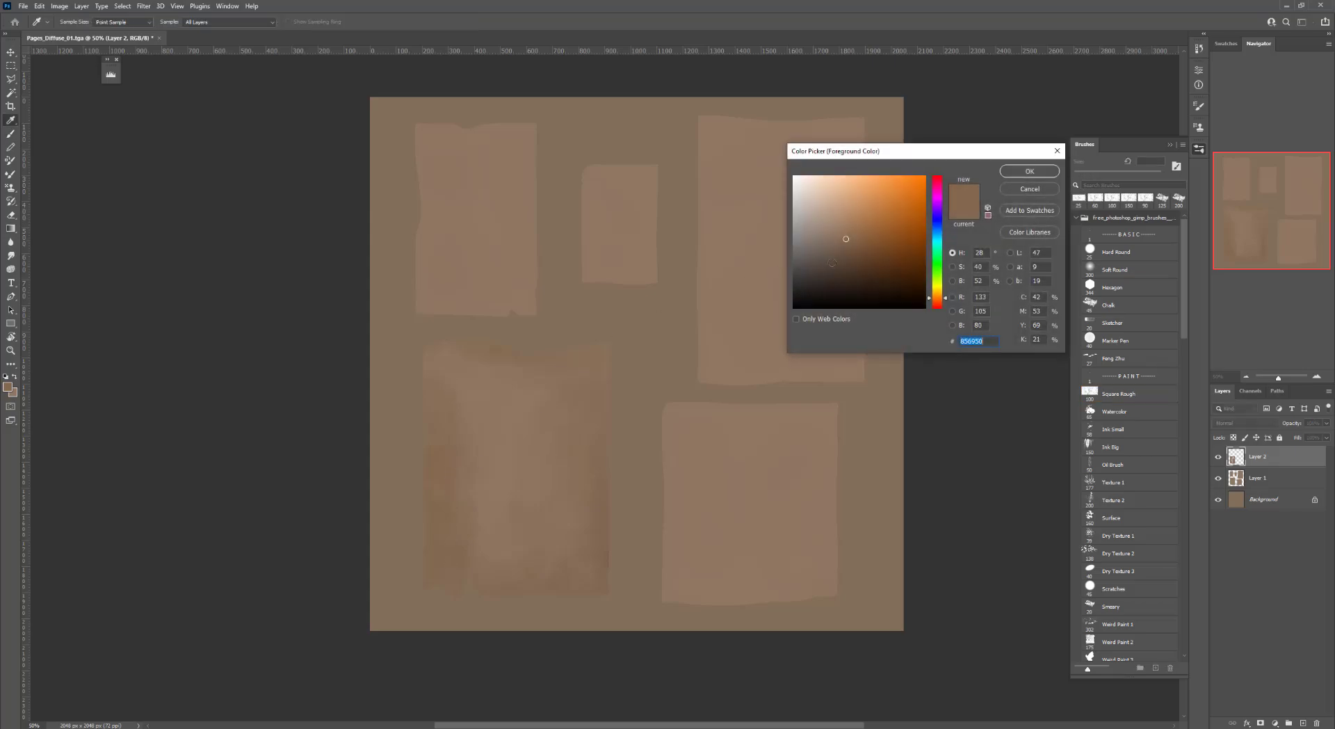
click(1006, 173)
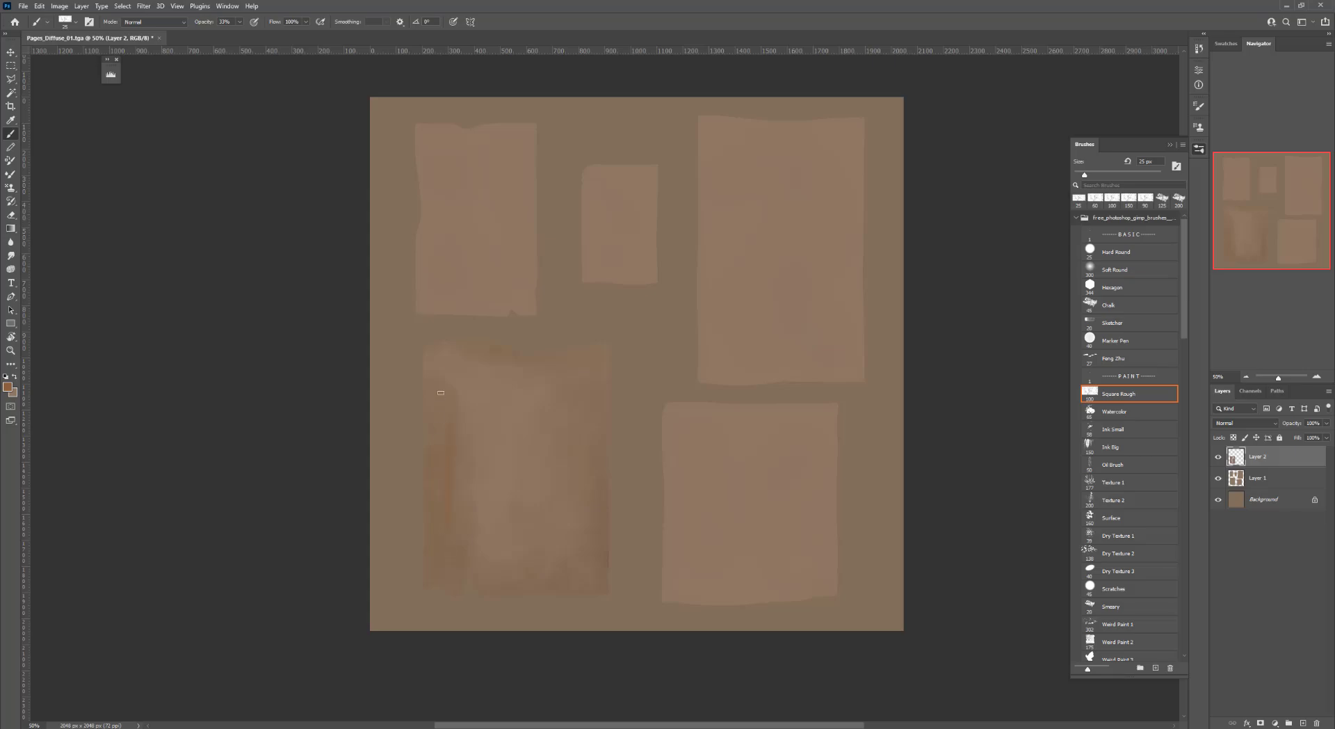
key(ctrl+z)
drag(815, 392, 766, 394)
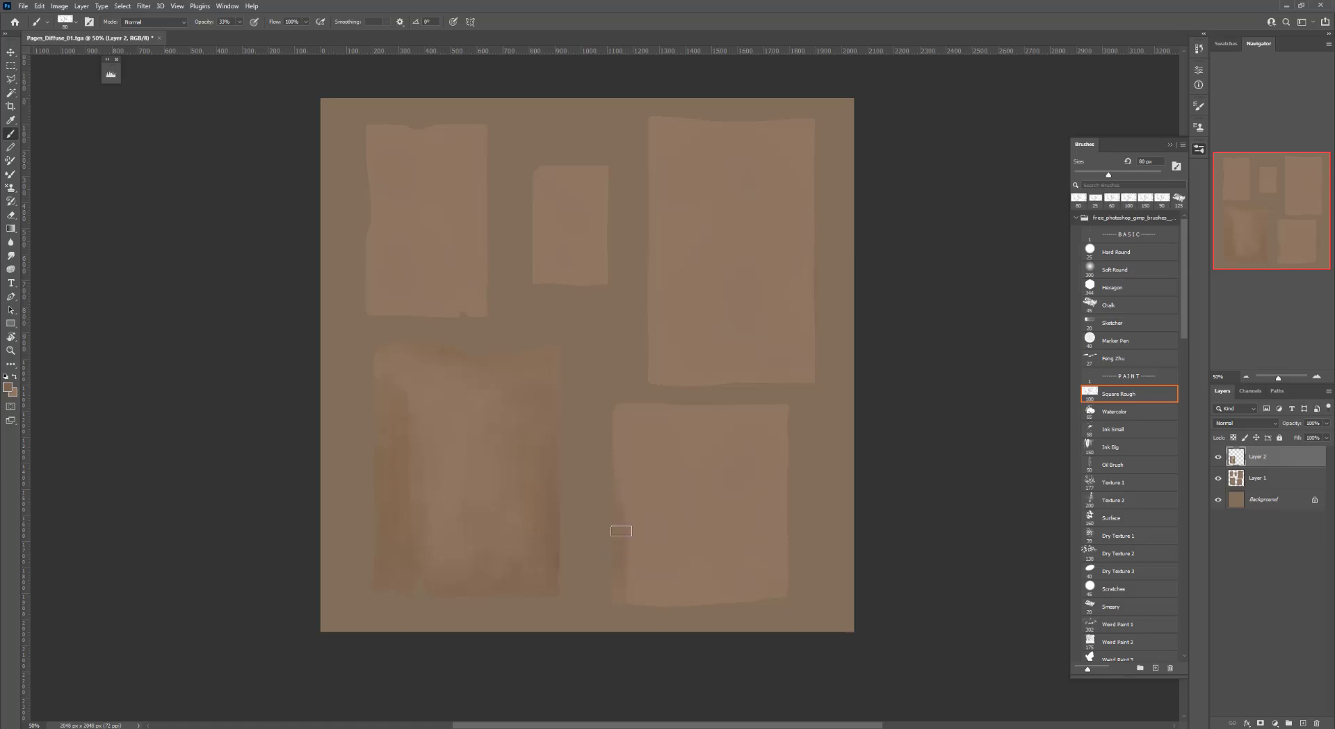
Paint Square Rough strokes of varying sizes over the lower-right paper, sampling nearby colors
key(bracketright)
key(bracketright)
key(bracketright)
mouse_move(641, 575)
mouse_down()
mouse_move(707, 570)
mouse_move(781, 447)
mouse_move(765, 509)
mouse_move(664, 581)
mouse_move(644, 572)
mouse_move(649, 453)
mouse_move(715, 417)
mouse_up()
key(bracketright)
key(bracketright)
key(bracketright)
alt+click(647, 523)
key(bracketleft)
key(bracketleft)
key(bracketleft)
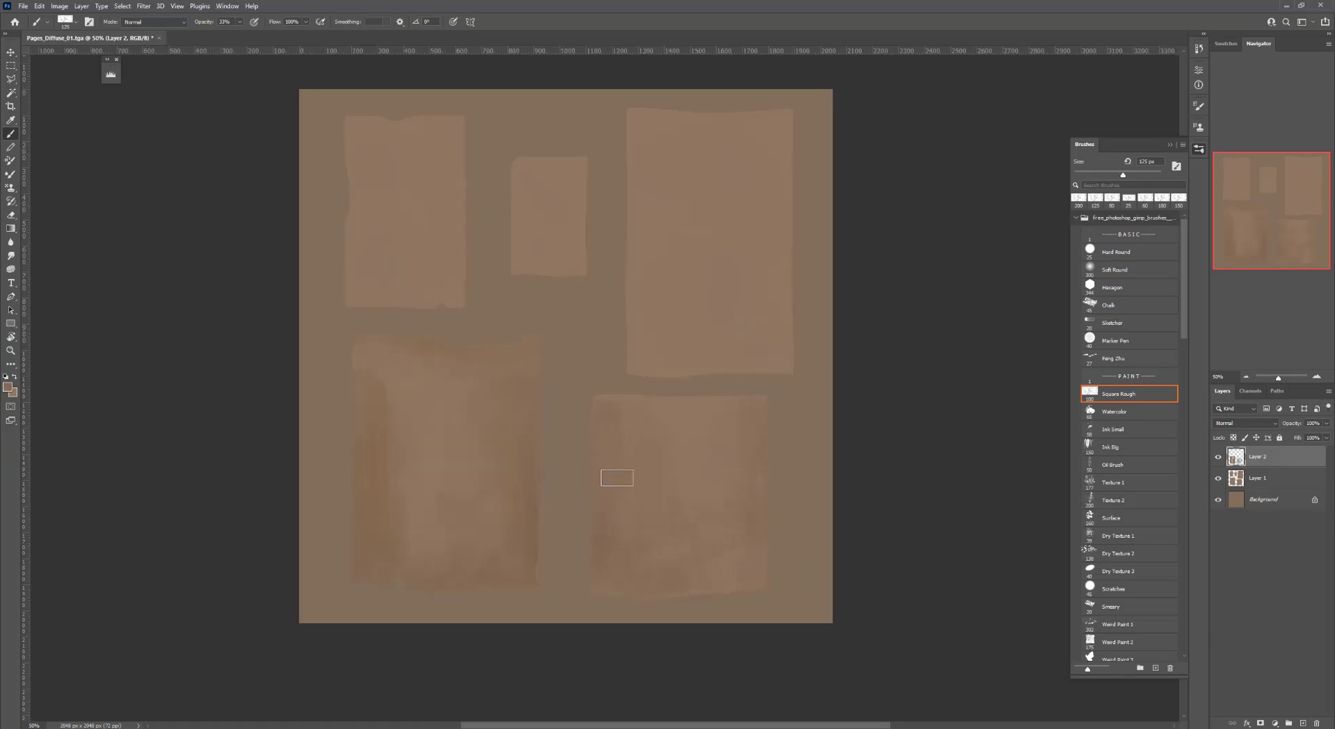
mouse_move(652, 472)
mouse_down()
mouse_move(630, 467)
mouse_move(721, 533)
mouse_move(627, 444)
mouse_up()
alt+click(345, 457)
key(bracketleft)
key(bracketleft)
key(bracketleft)
key(bracketleft)
key(bracketleft)
drag(582, 404, 573, 401)
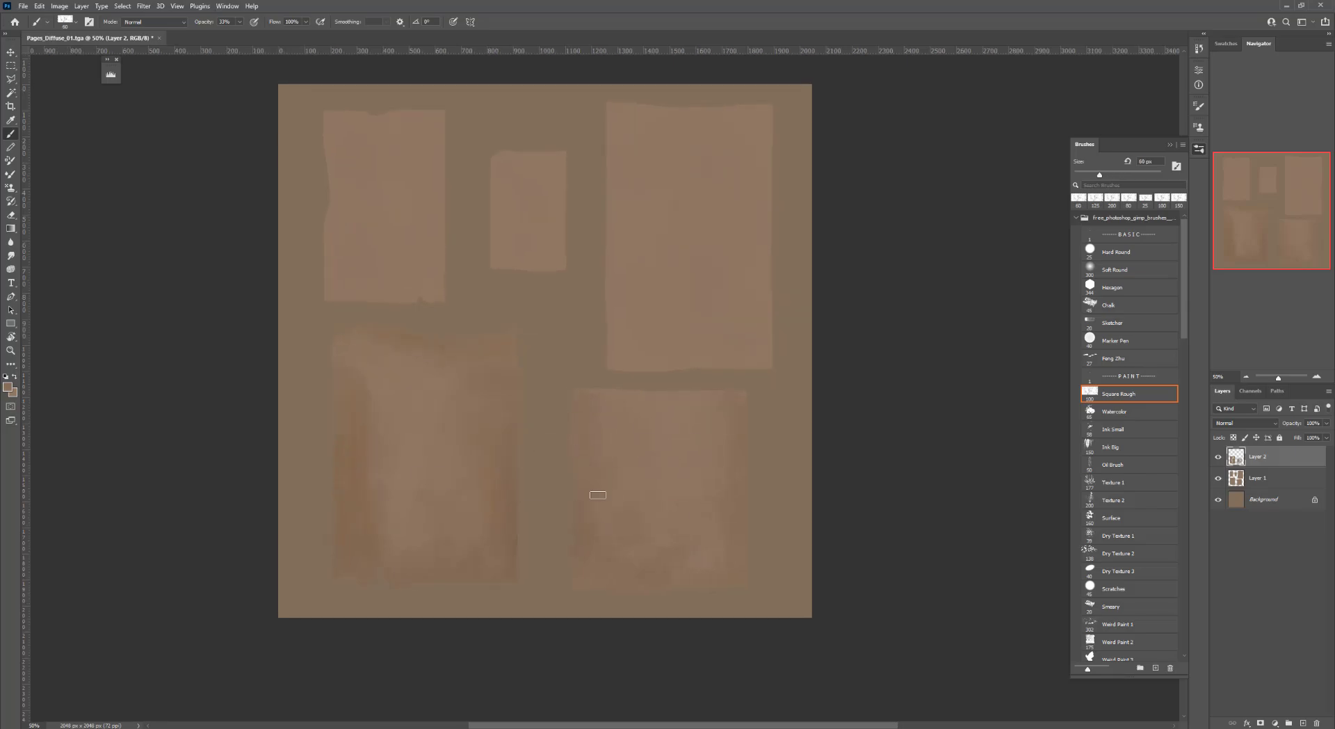
Set brush opacity to 50% and paint sampled-color rough strokes across the upper and lower papers
key(bracketright)
key(bracketright)
key(bracketright)
ctrl+scroll(644, 462, right, 2)
scroll(644, 378, up, 3)
key(bracketright)
key(bracketright)
key(bracketright)
key(5)
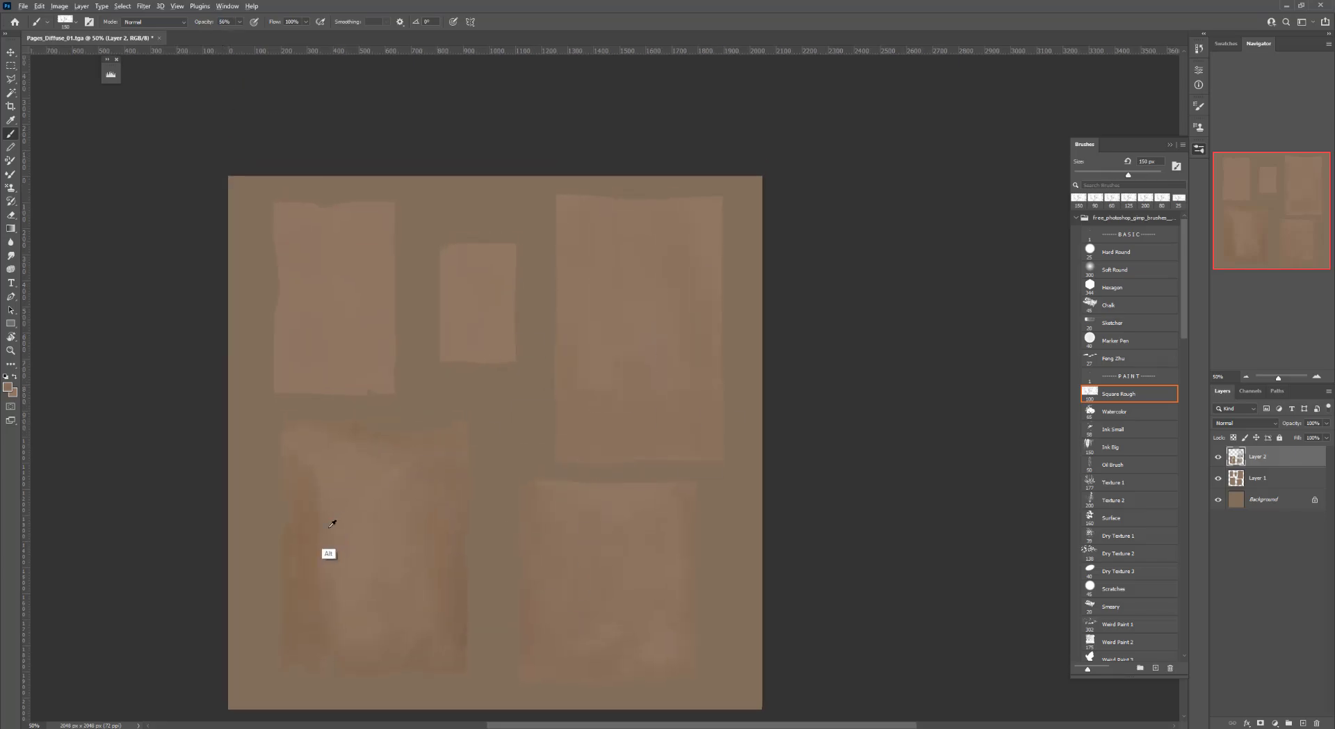
alt+click(322, 559)
mouse_move(577, 237)
mouse_down()
mouse_move(597, 261)
mouse_move(606, 341)
mouse_up()
alt+click(627, 361)
mouse_move(605, 334)
mouse_down()
mouse_move(596, 327)
mouse_move(639, 331)
mouse_move(701, 404)
mouse_up()
alt+click(624, 341)
alt+click(322, 522)
mouse_move(561, 318)
mouse_down()
mouse_move(633, 187)
mouse_move(686, 217)
mouse_move(653, 218)
mouse_move(672, 300)
mouse_move(617, 358)
mouse_move(689, 363)
mouse_up()
alt+click(644, 216)
alt+click(527, 527)
mouse_move(550, 264)
mouse_down()
mouse_move(510, 350)
mouse_move(580, 305)
mouse_up()
key(bracketleft)
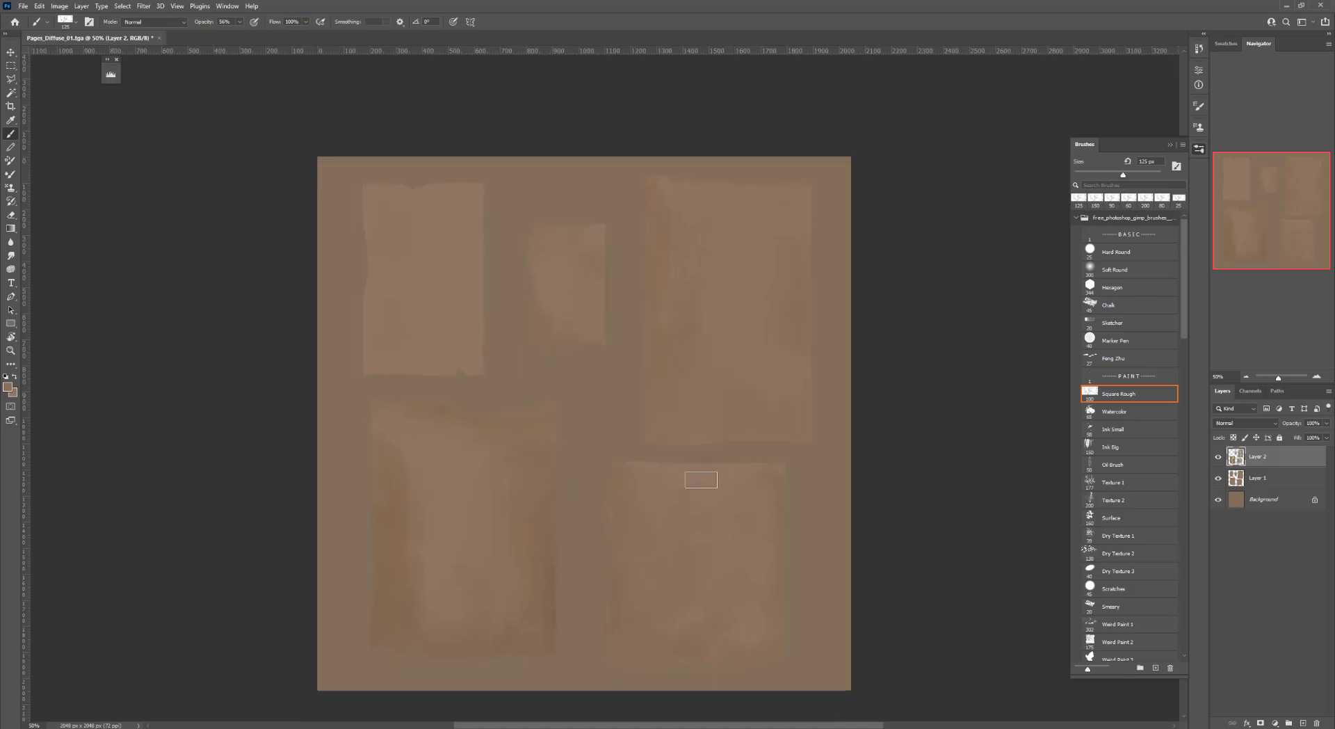
alt+click(518, 470)
drag(477, 358, 471, 377)
mouse_move(375, 201)
mouse_down()
mouse_move(427, 340)
mouse_move(480, 357)
mouse_move(480, 205)
mouse_up()
alt+click(443, 269)
drag(395, 205, 395, 327)
alt+click(399, 471)
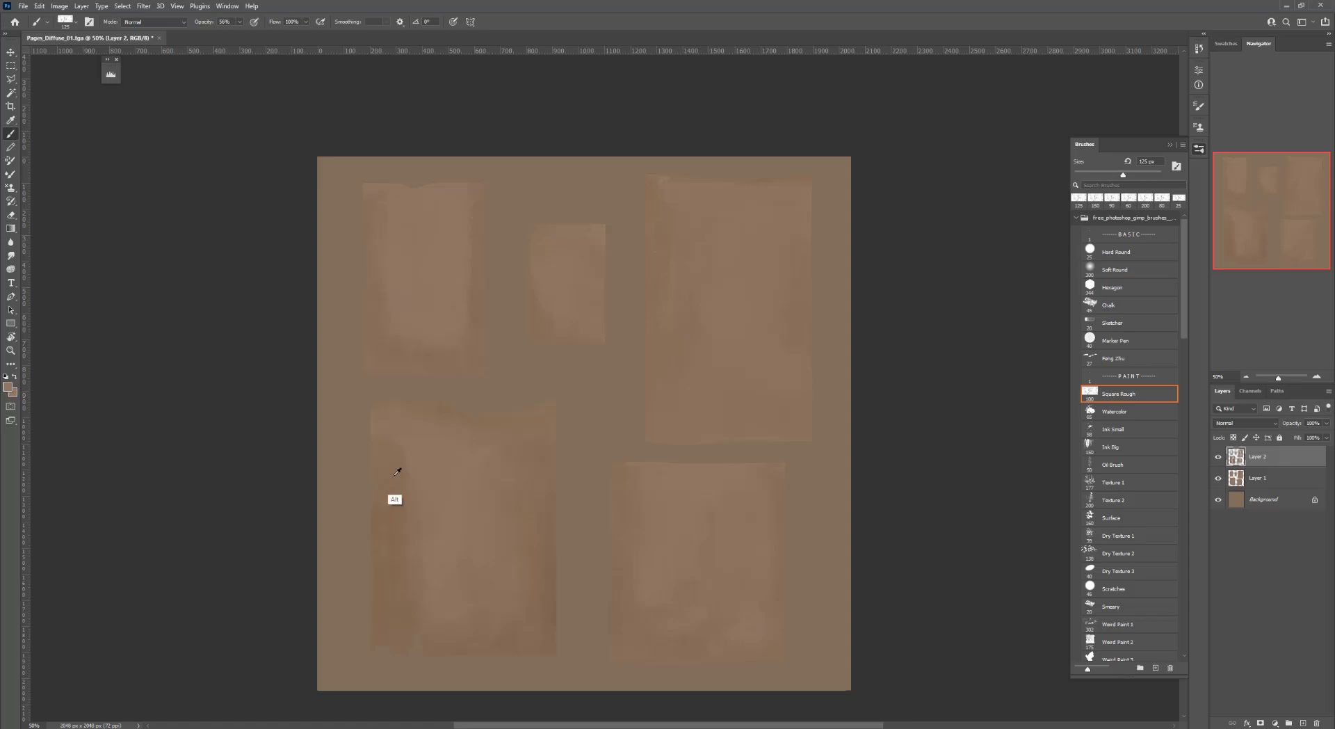
mouse_move(425, 235)
mouse_down()
mouse_move(451, 313)
mouse_move(434, 208)
mouse_move(434, 336)
mouse_up()
mouse_move(698, 317)
mouse_down()
mouse_move(643, 239)
mouse_move(617, 328)
mouse_up()
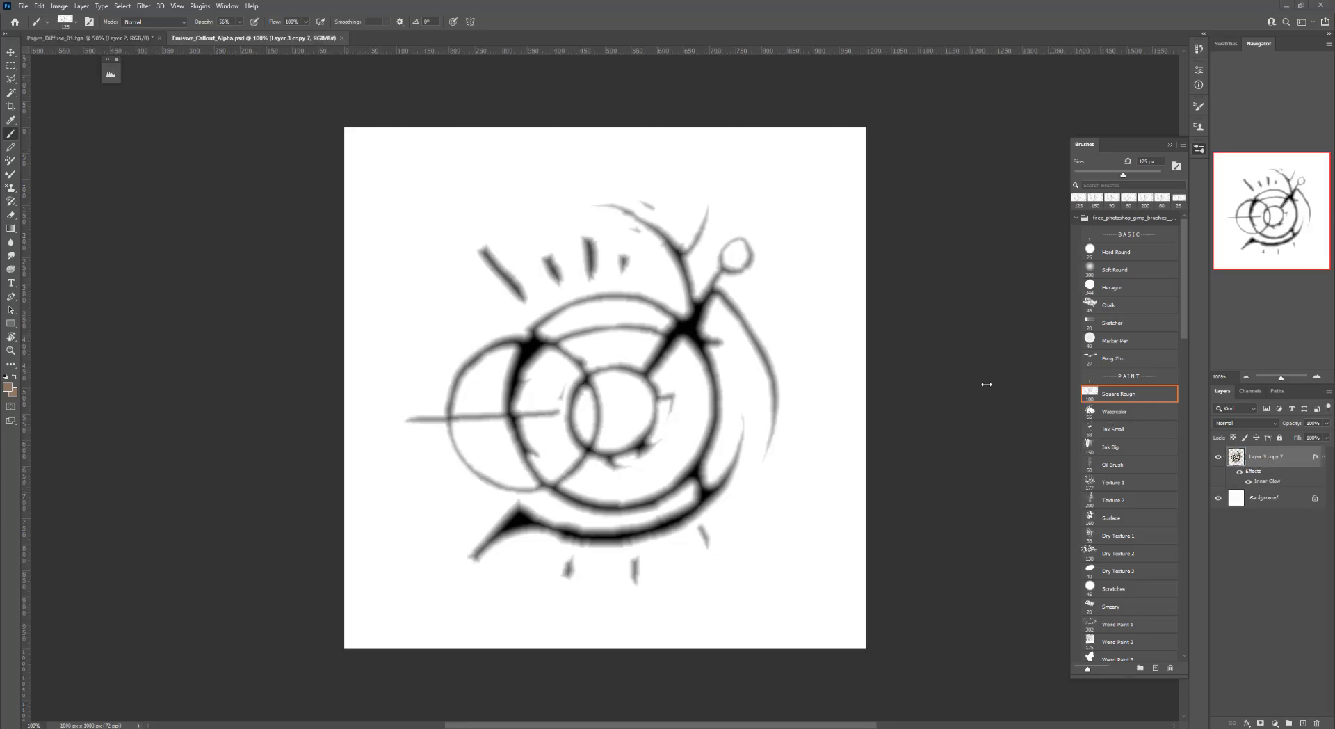
Paste the callout symbol from the Emission_Callout_Alpha document into the paper diffuse texture and move it lower-left
click(104, 38)
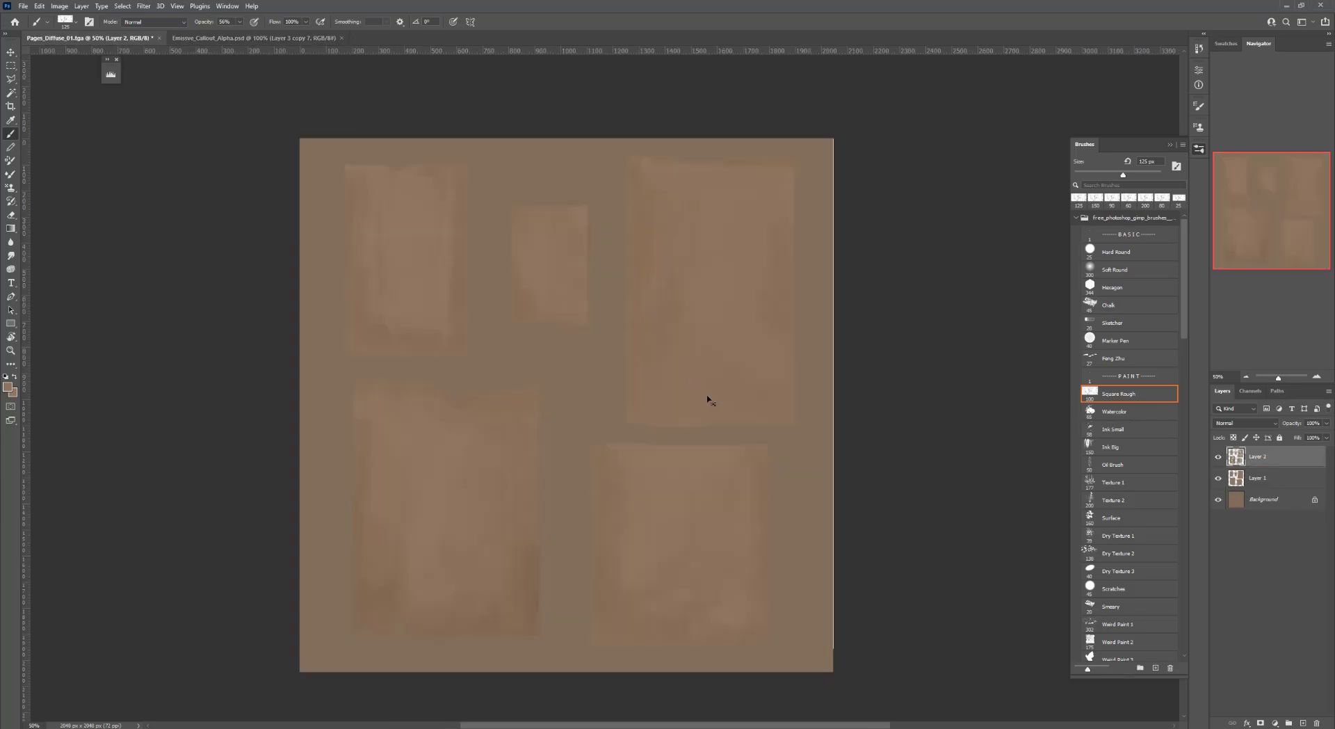
key(ctrl+v)
key(ctrl+z)
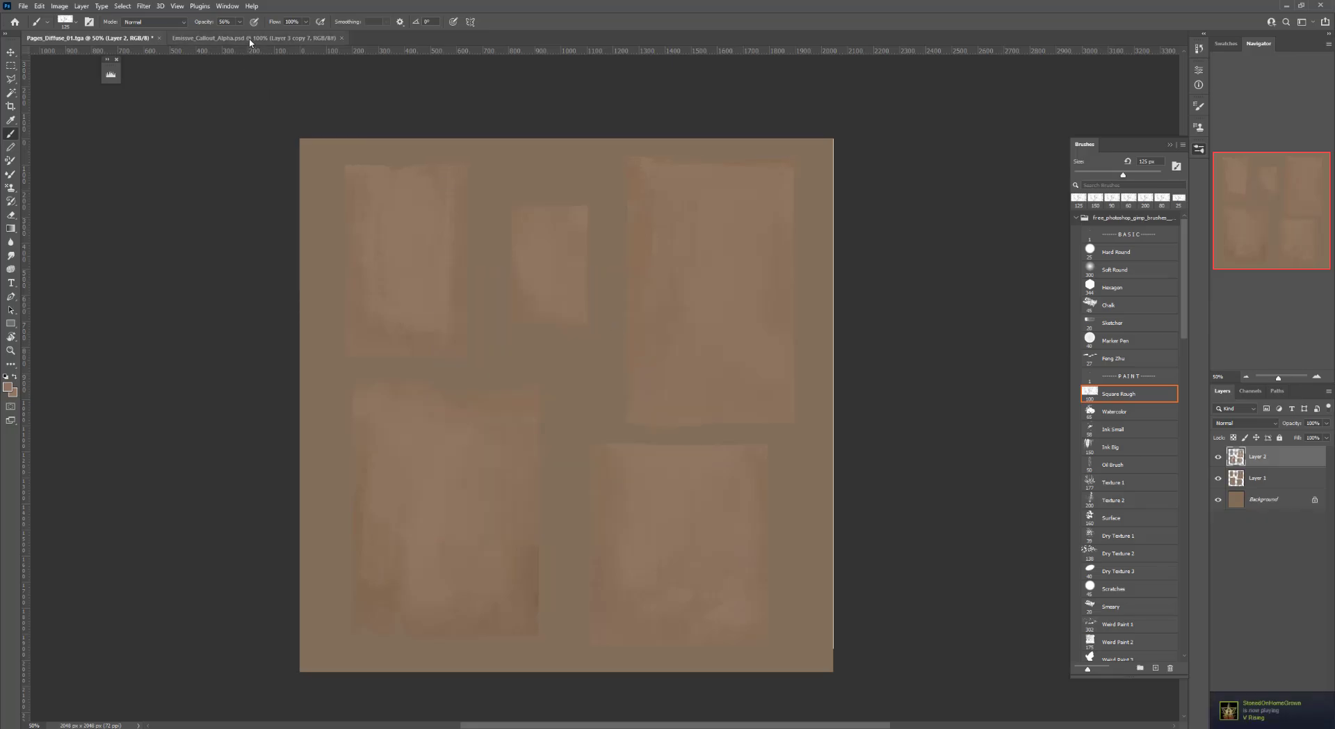
click(253, 38)
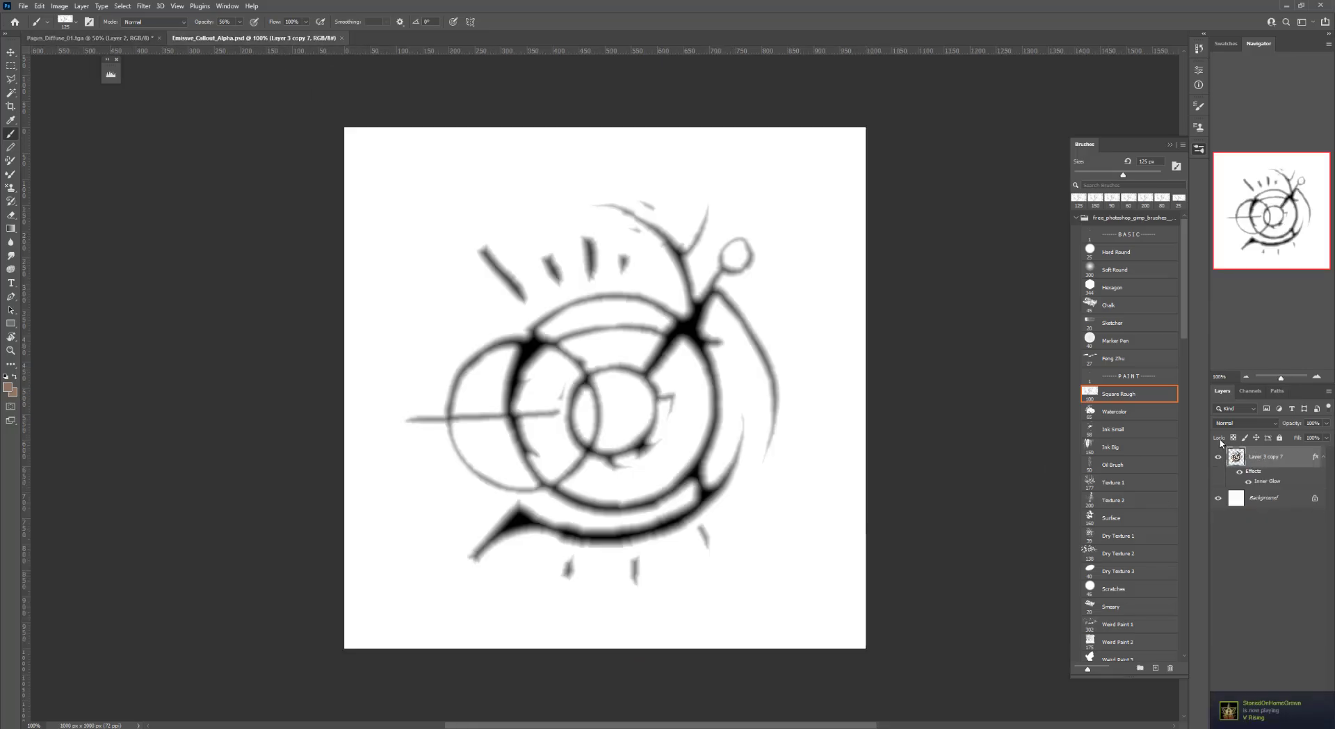
click(91, 39)
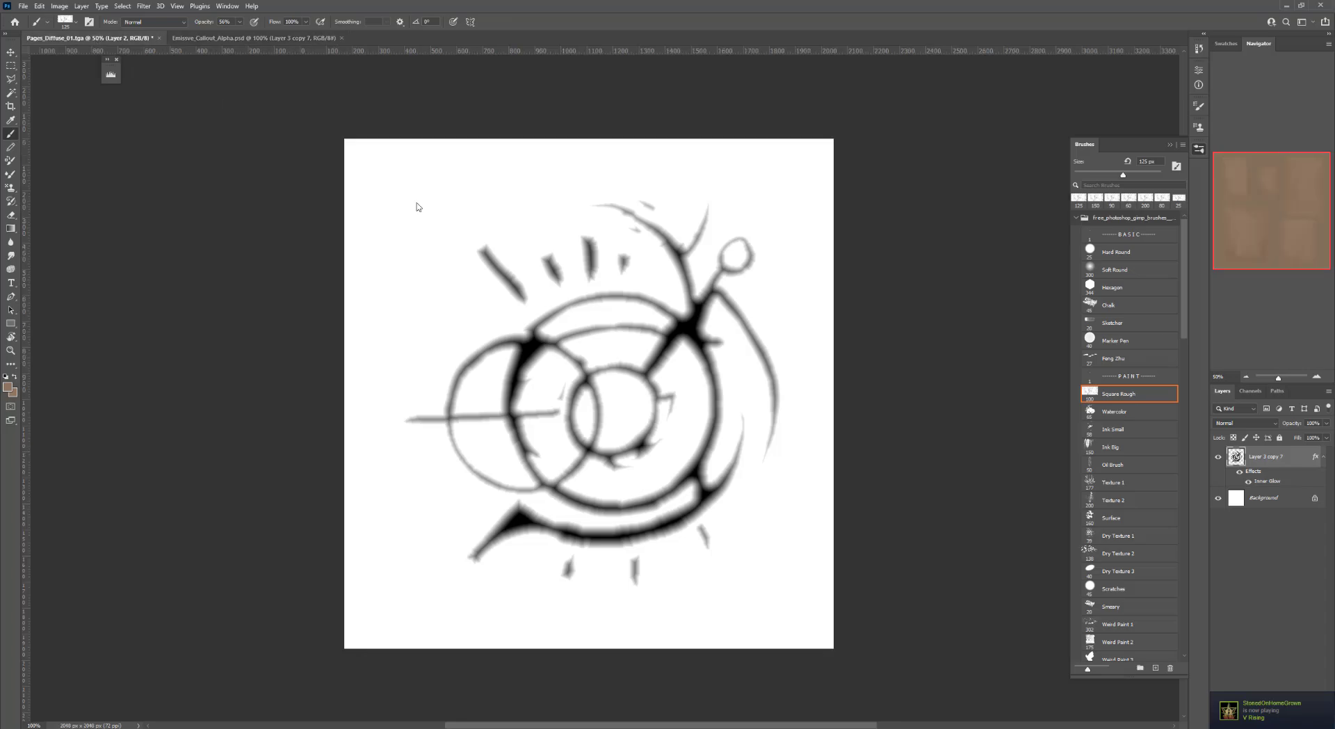
key(ctrl+v)
key(v)
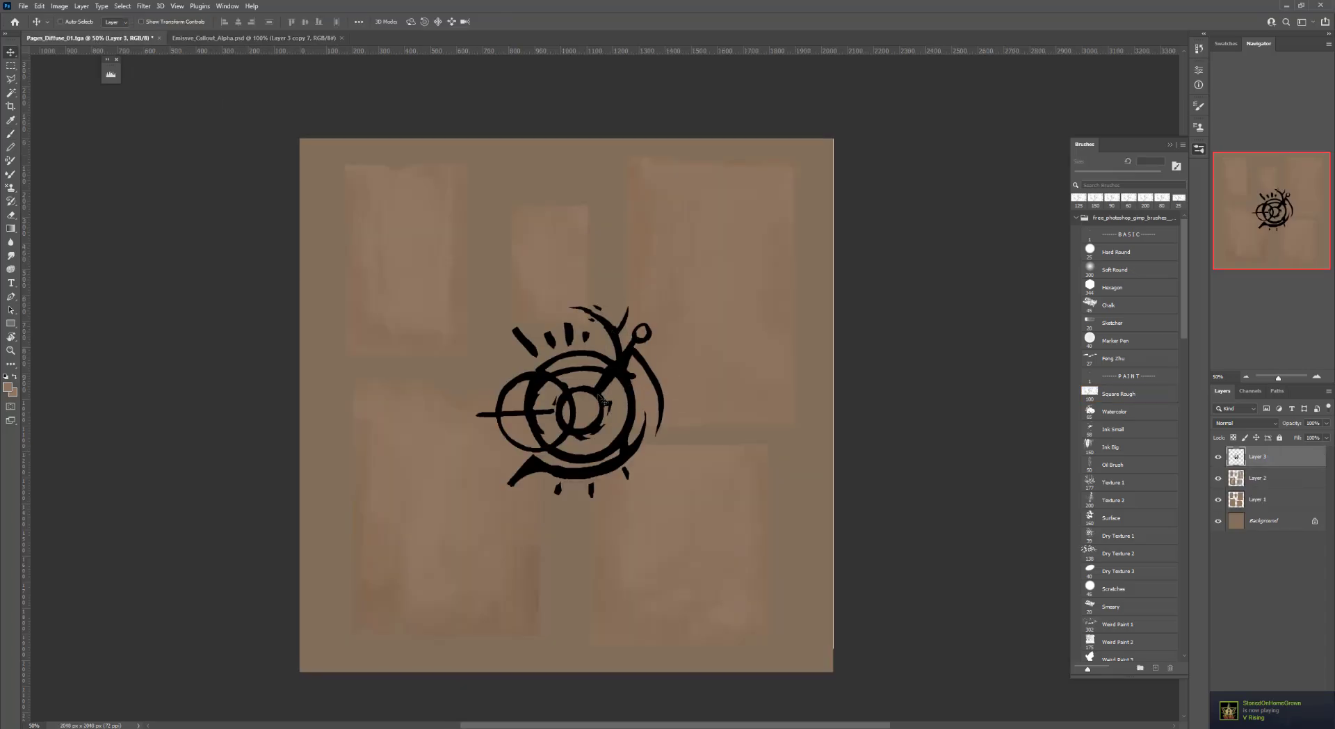
mouse_move(592, 387)
mouse_down()
mouse_move(635, 406)
mouse_move(611, 455)
mouse_move(495, 477)
mouse_move(484, 500)
mouse_up()
Scale the symbol down and place it on the lower part of the lower-left paper
key(ctrl+t)
drag(553, 424, 450, 465)
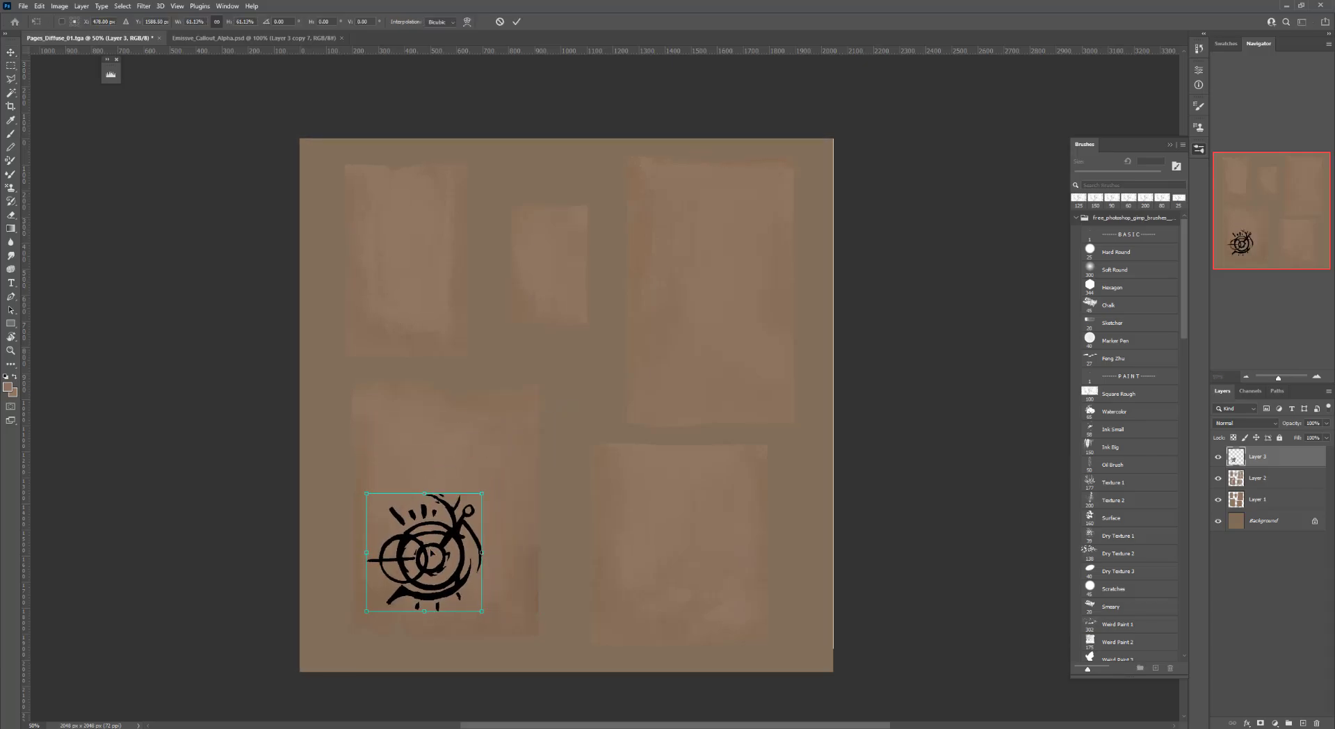
mouse_move(439, 549)
mouse_down()
mouse_move(469, 532)
mouse_move(491, 544)
mouse_move(528, 487)
mouse_move(497, 542)
mouse_up()
key(Return)
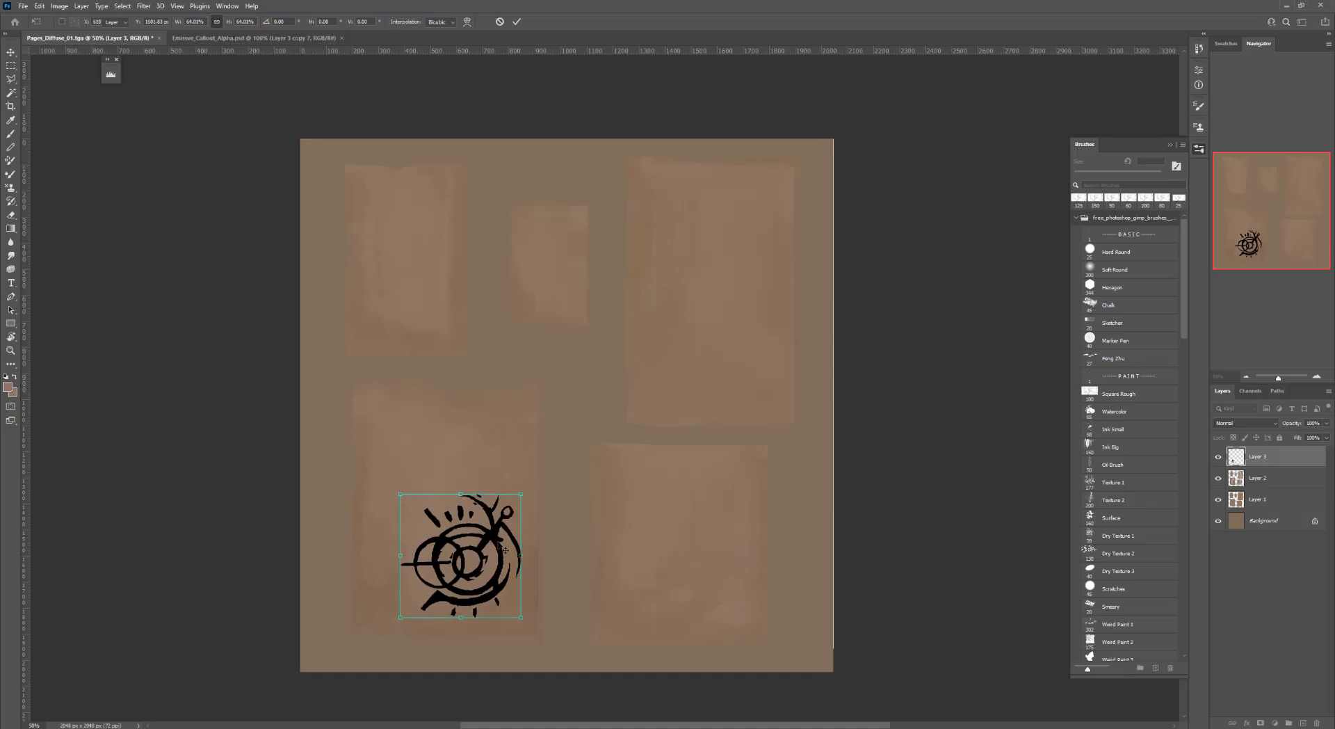
Add a Color Overlay layer style to the symbol layer using color #755e45
double_click(1288, 459)
mouse_move(930, 116)
mouse_down()
mouse_move(884, 145)
mouse_move(907, 189)
mouse_up()
click(870, 311)
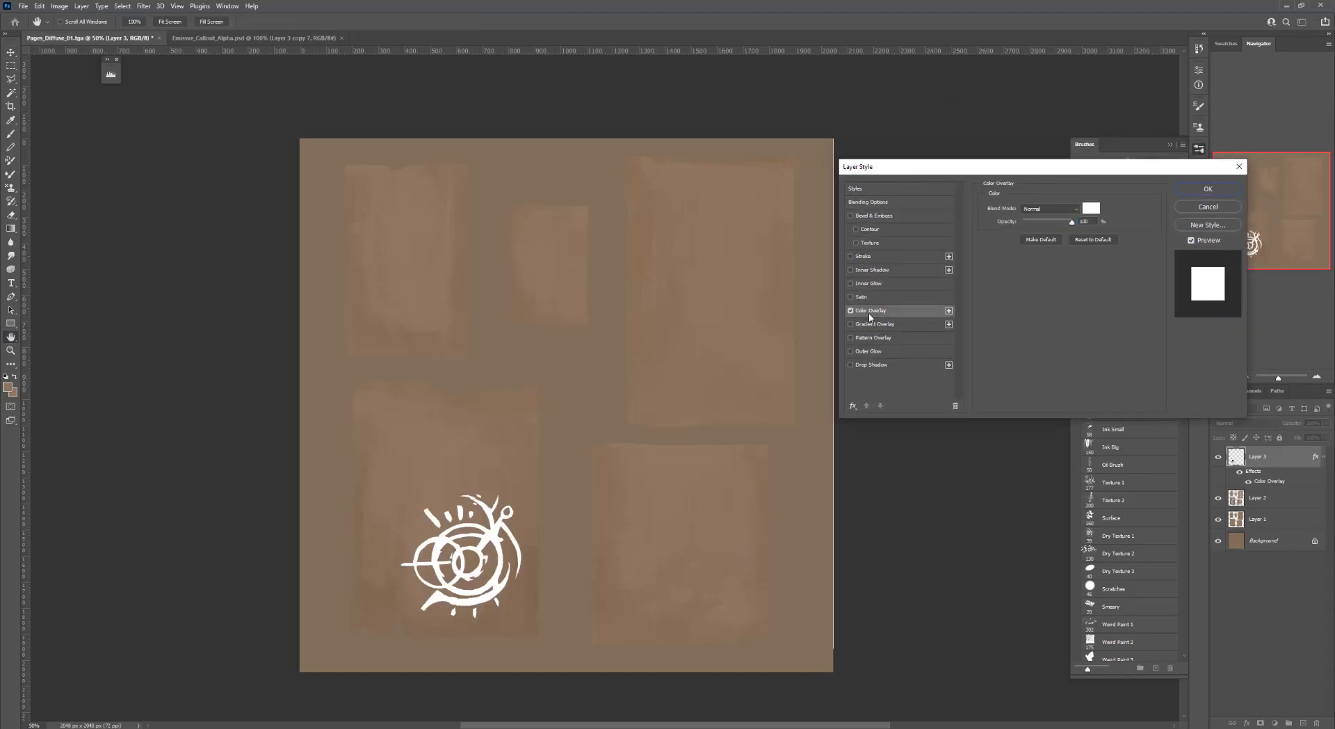
click(1090, 209)
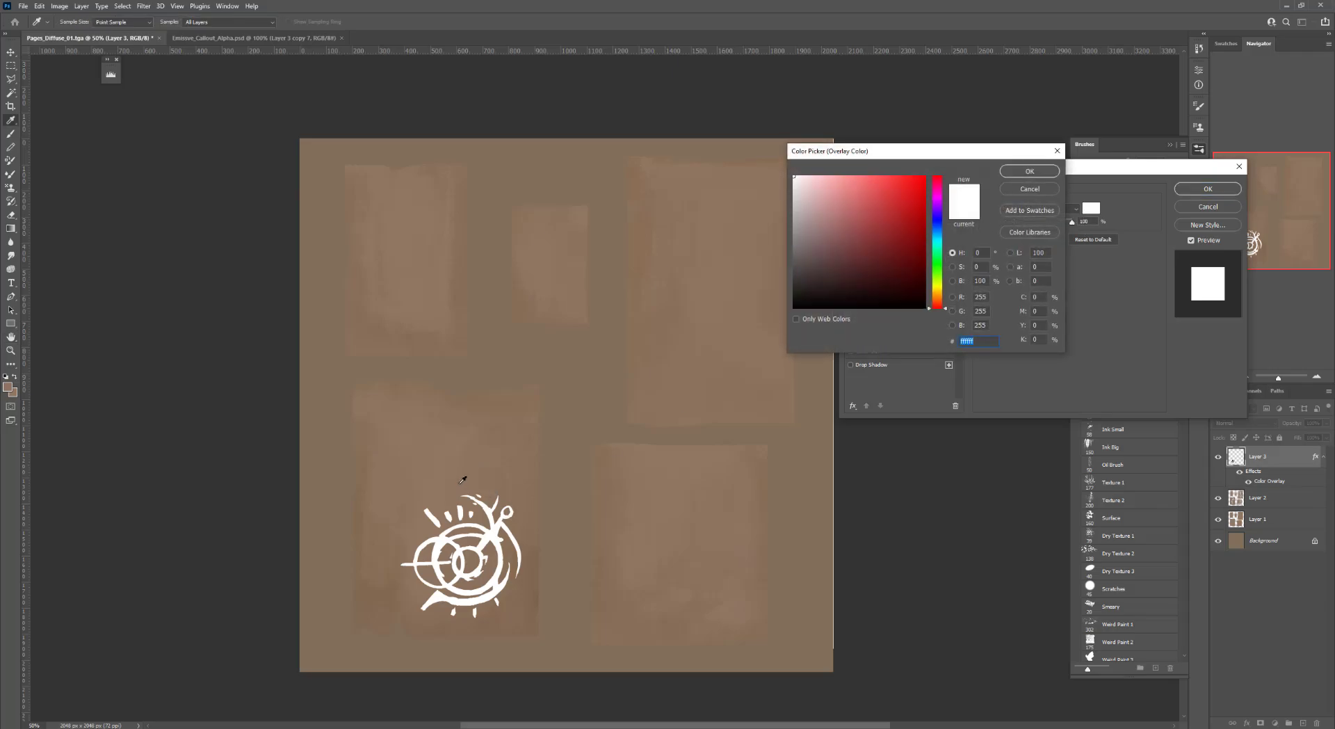
click(363, 522)
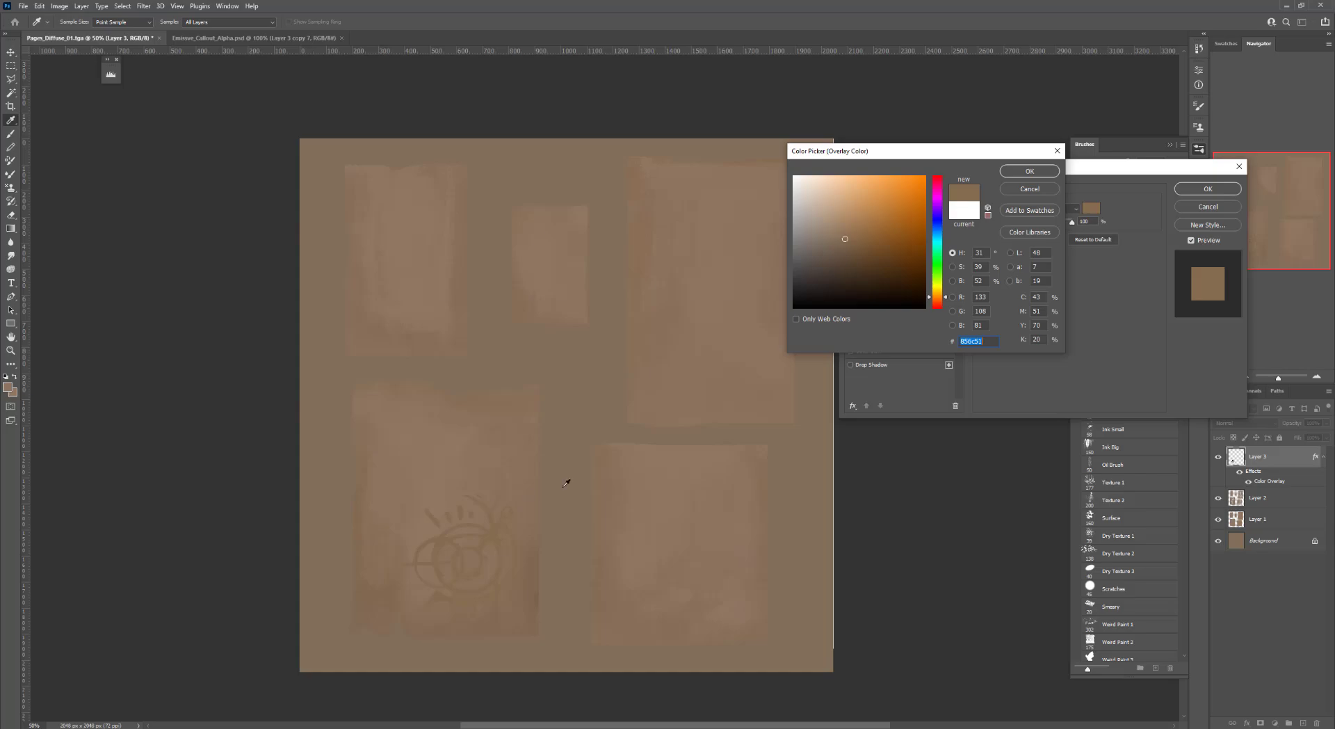
click(848, 247)
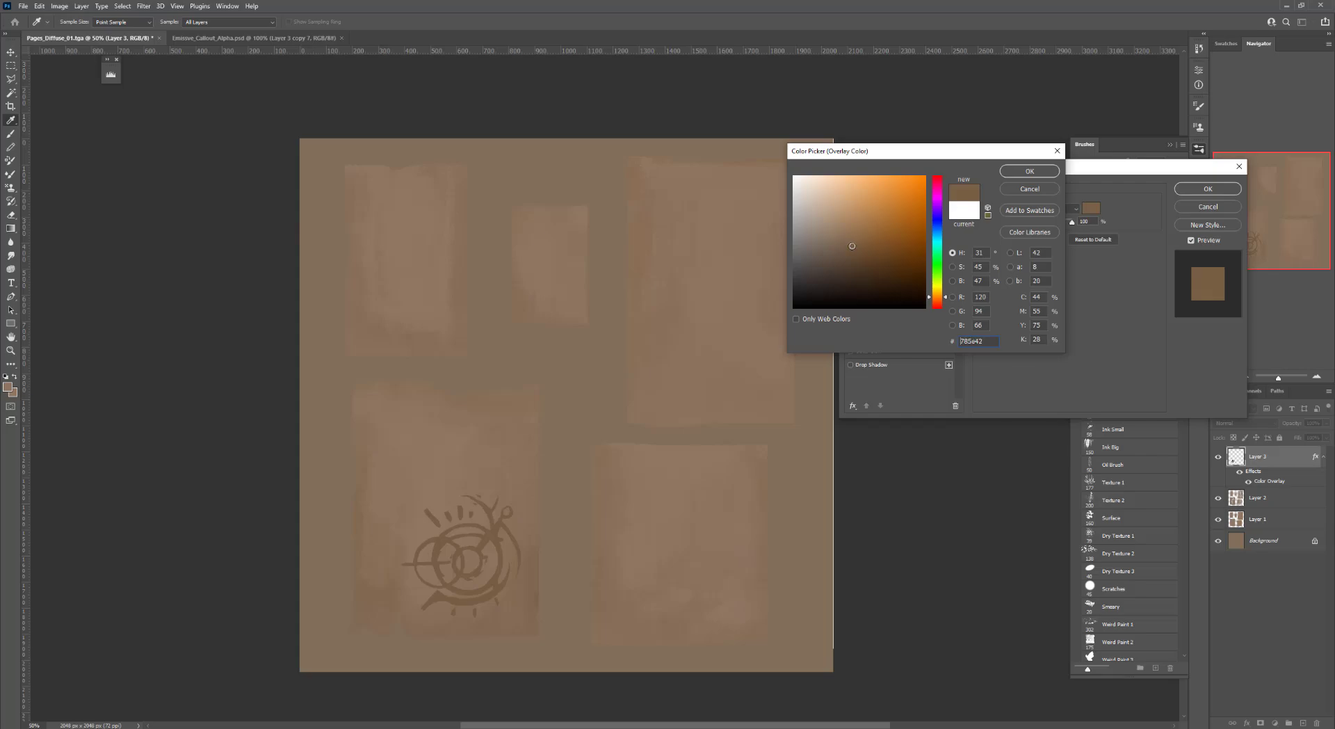
click(1030, 171)
click(1209, 189)
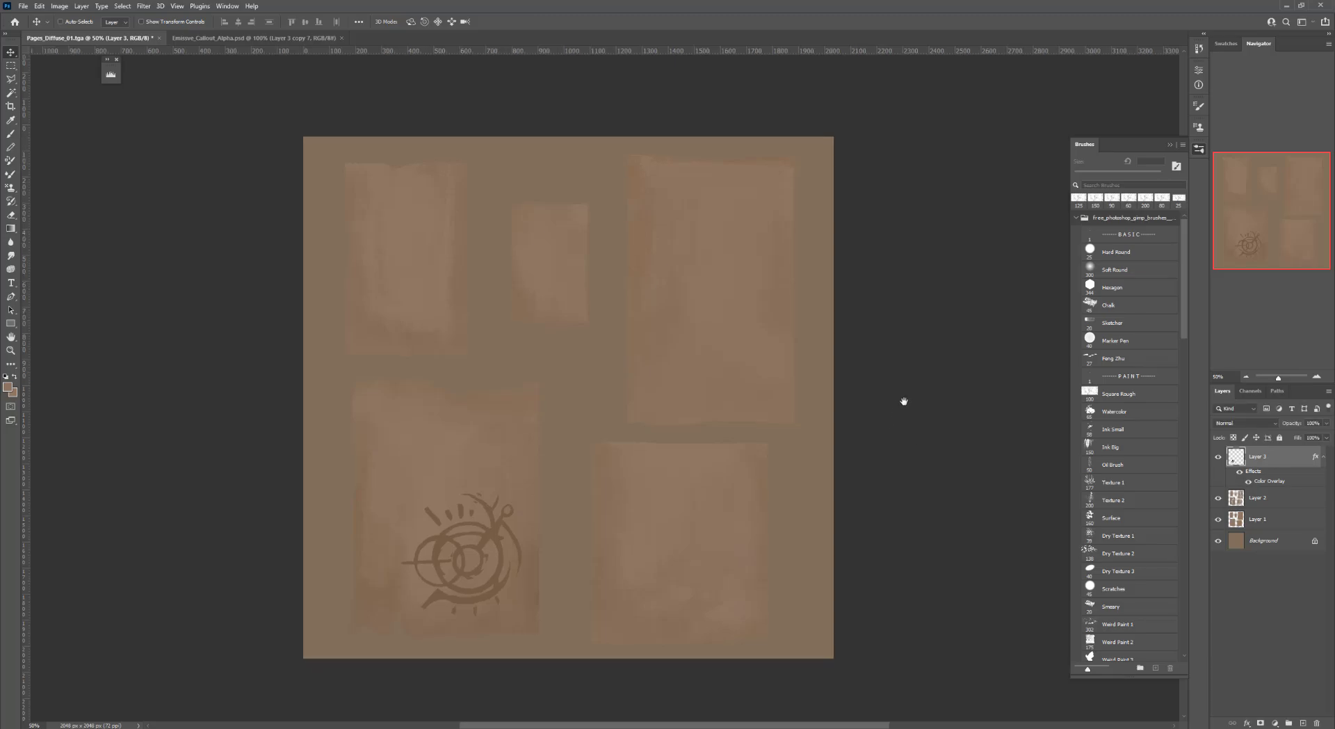
Lower the symbol layer's opacity to 73%
drag(904, 399, 845, 329)
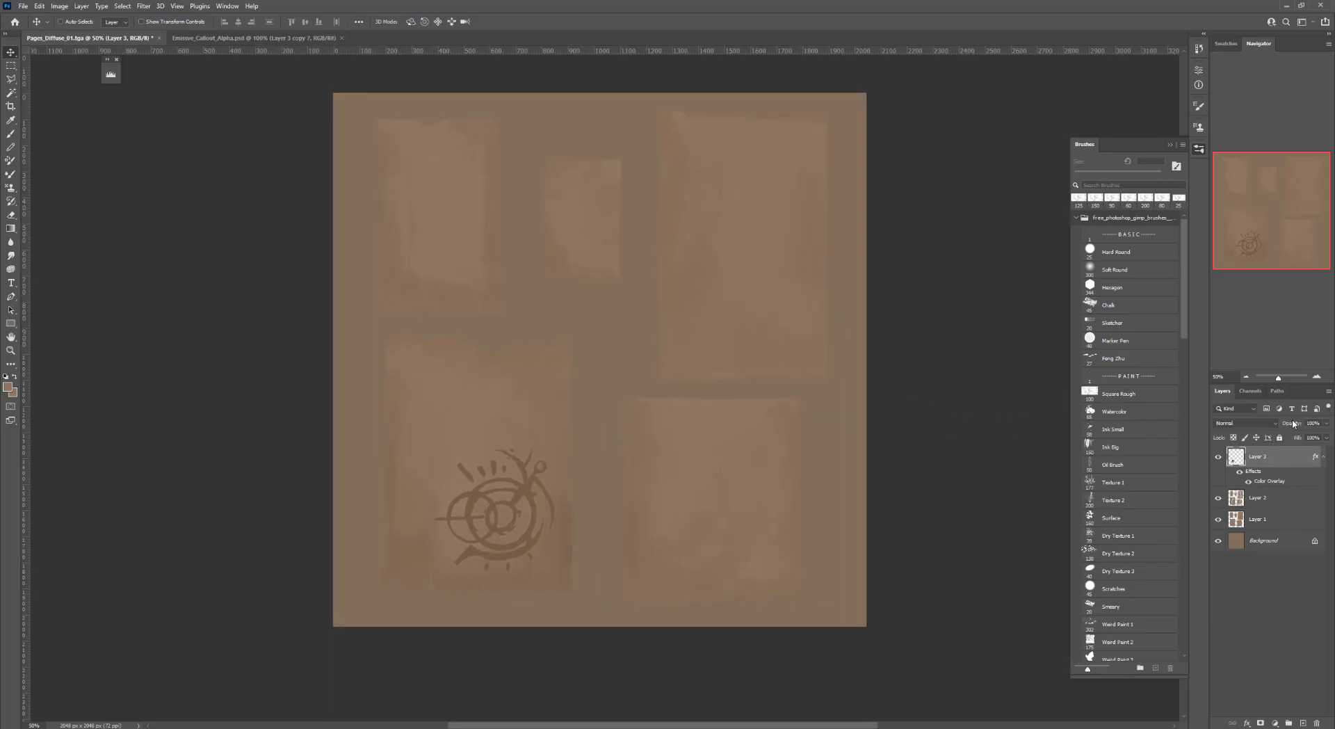
drag(1295, 426, 1283, 425)
drag(1282, 425, 1284, 426)
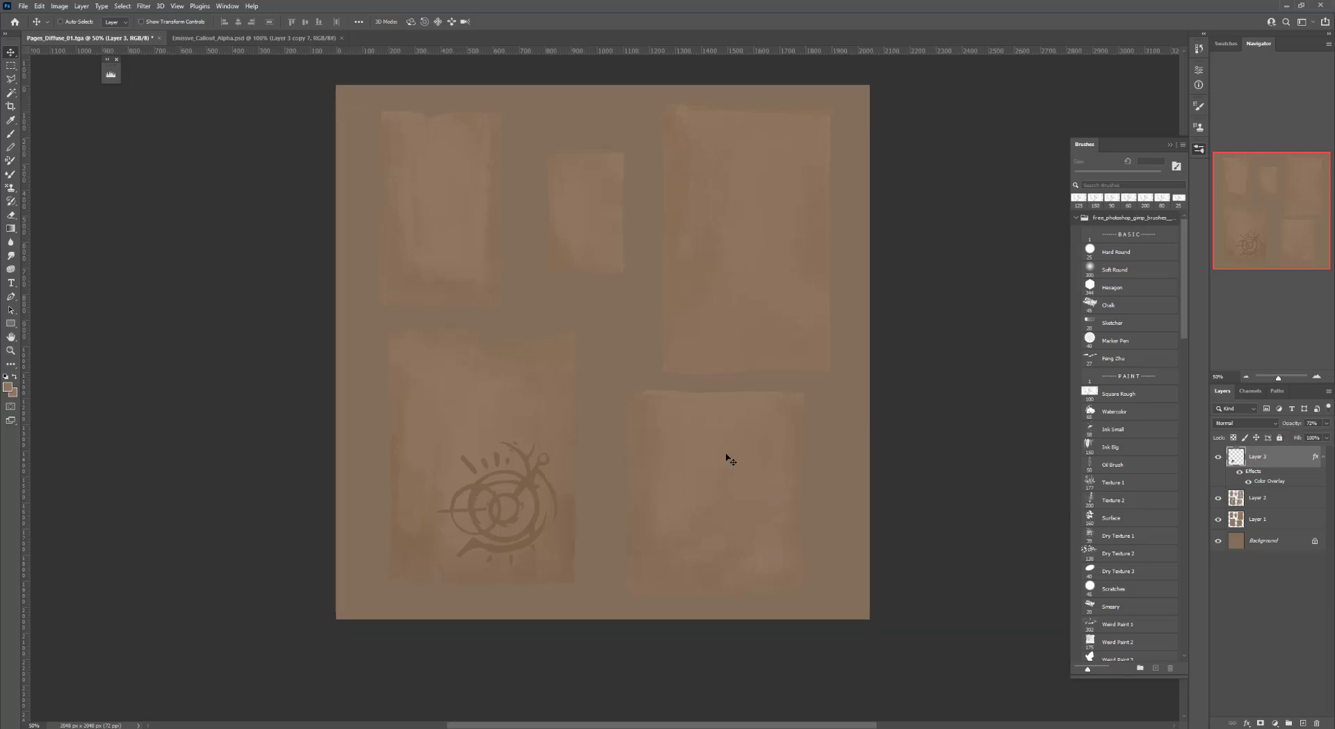
Add a new layer above and rename it Writing
key(b)
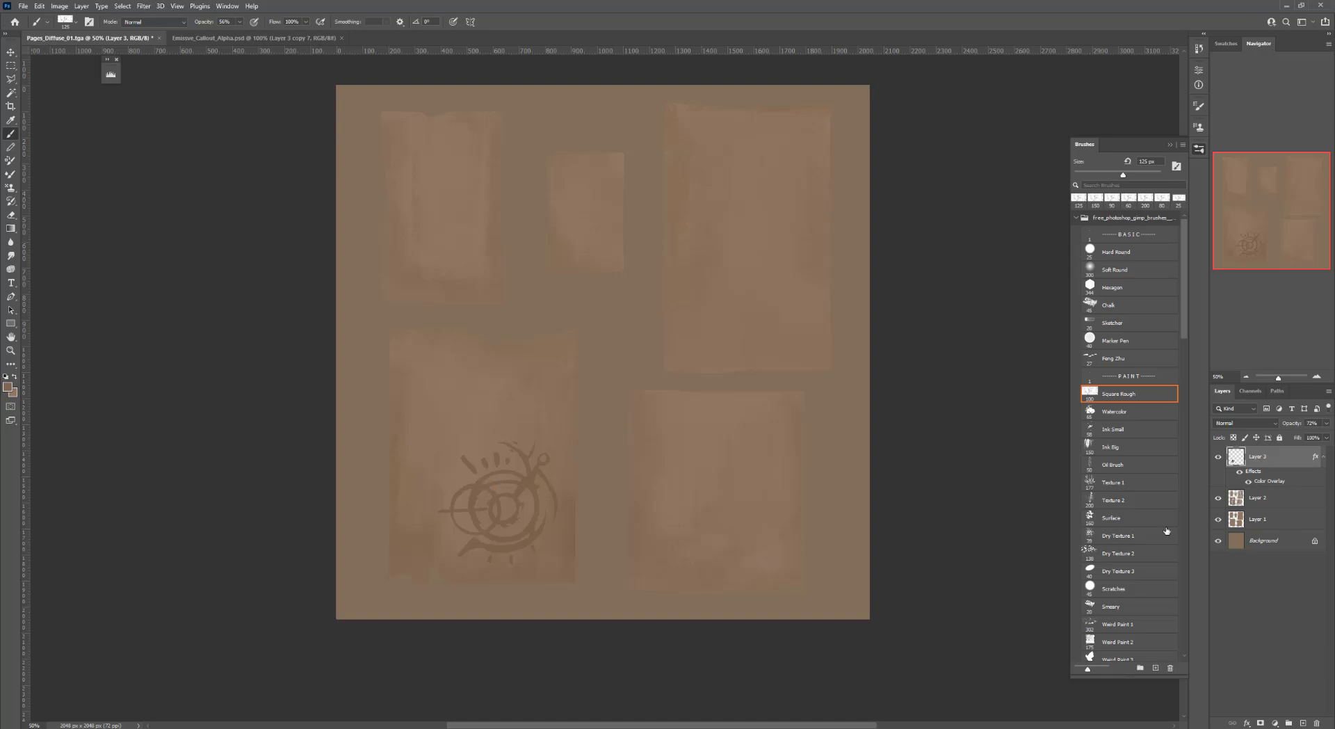
click(1302, 723)
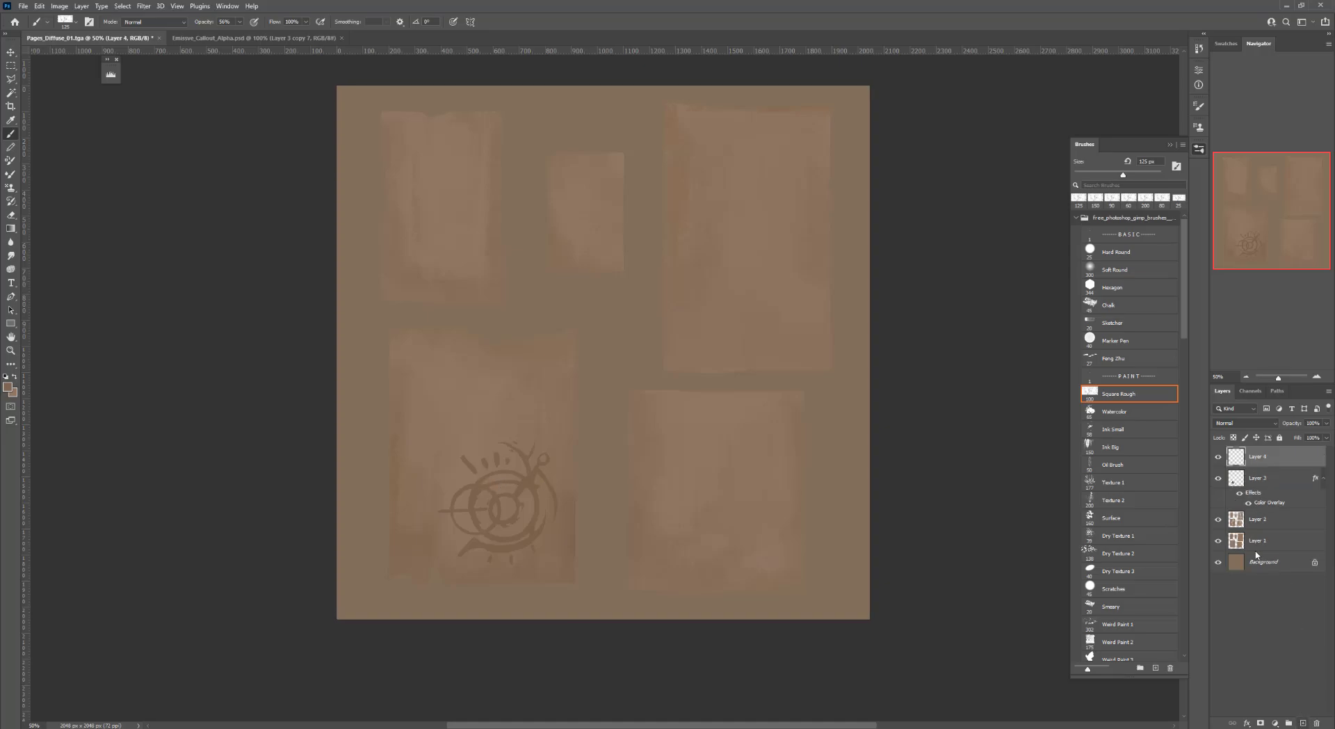
double_click(1256, 457)
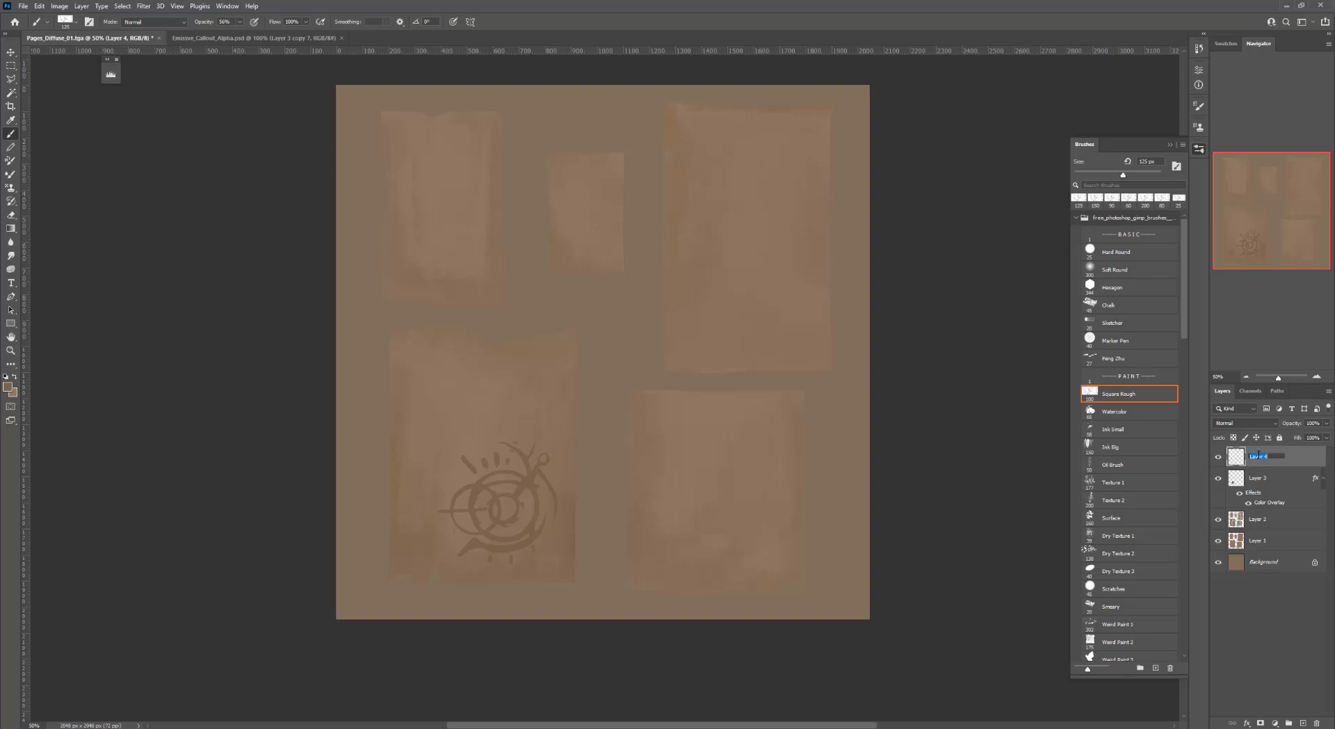
text(Writing)
key(Return)
Select the Hard Round brush and turn off Transfer in the brush settings
click(1117, 254)
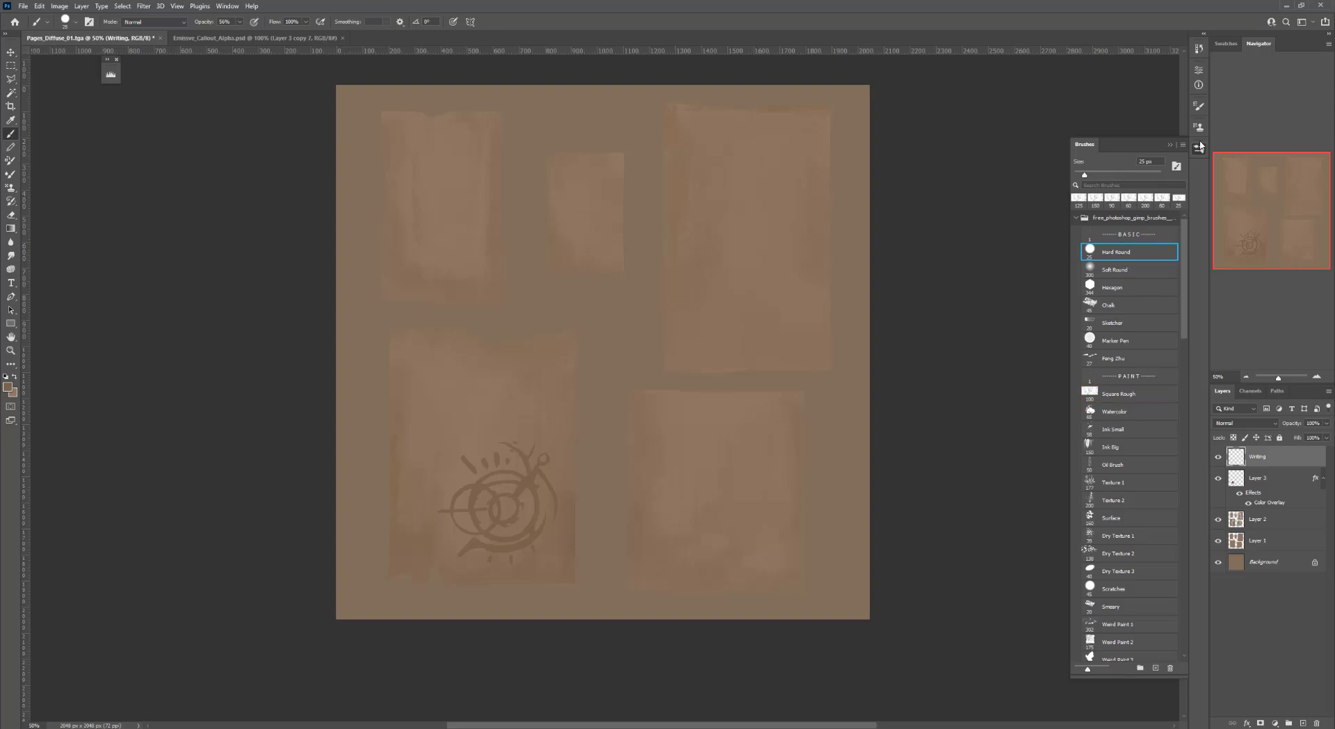
click(1199, 70)
click(1199, 106)
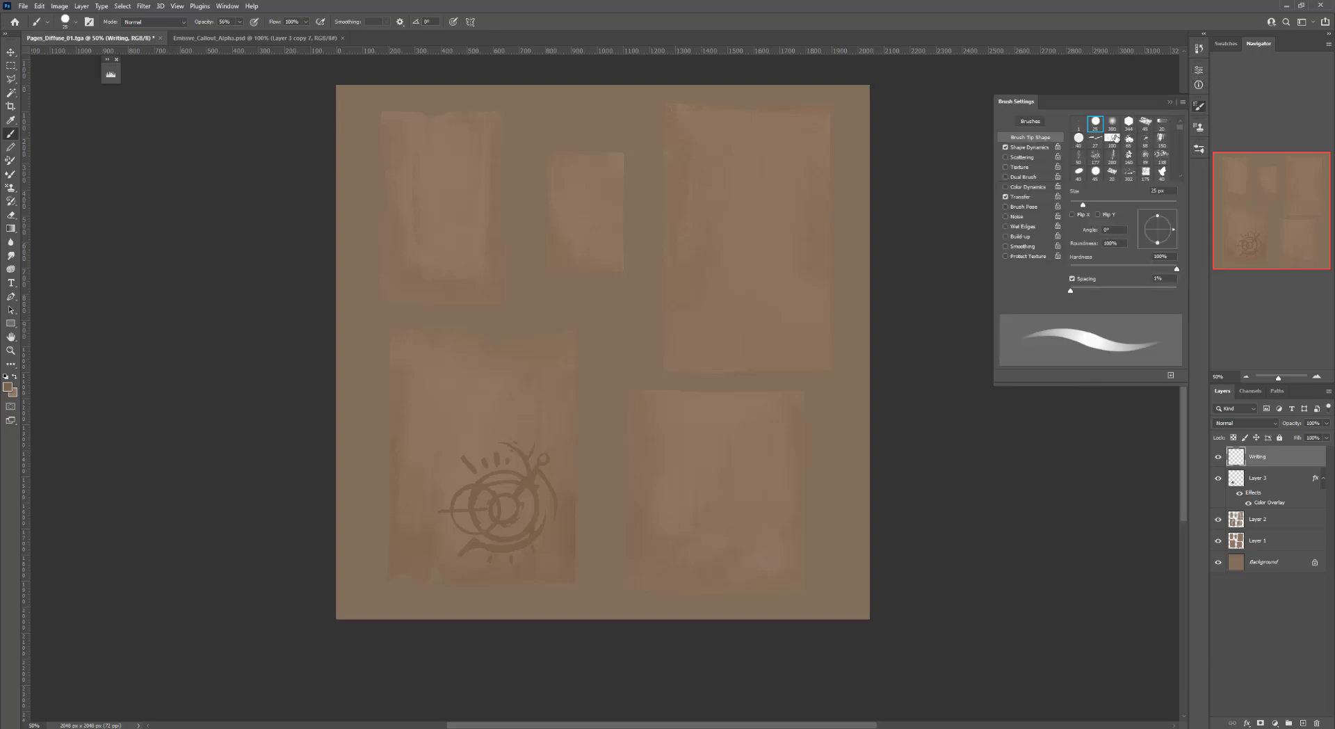
click(1006, 198)
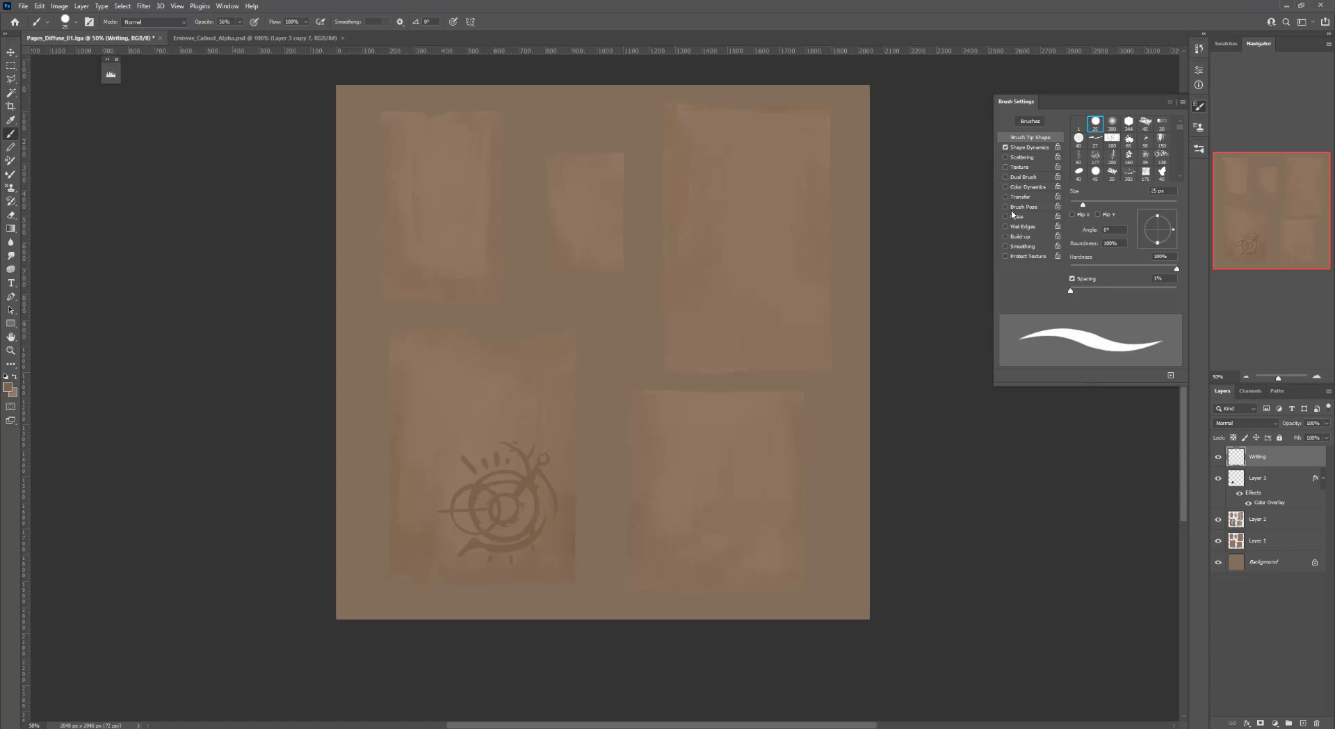
click(1170, 102)
drag(434, 387, 464, 376)
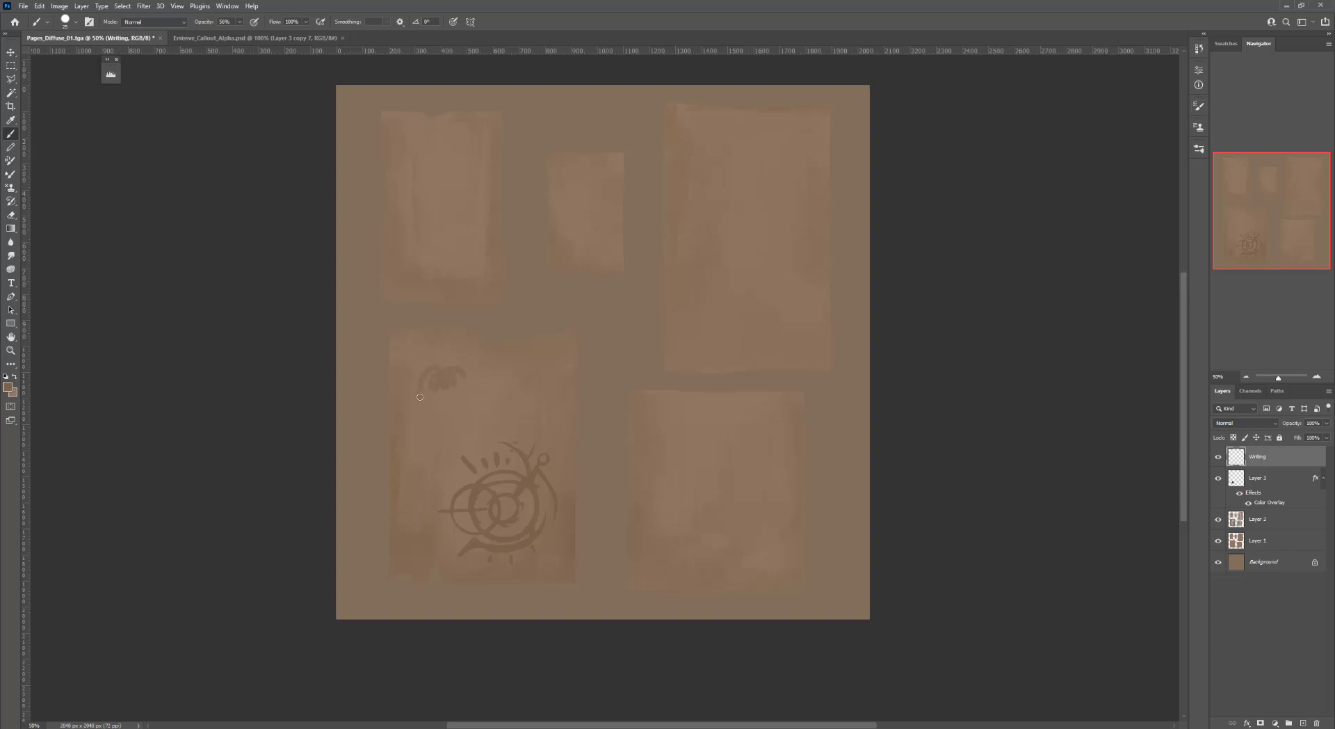
key(ctrl+z)
Set the foreground color to #715c47
key(n)
click(842, 249)
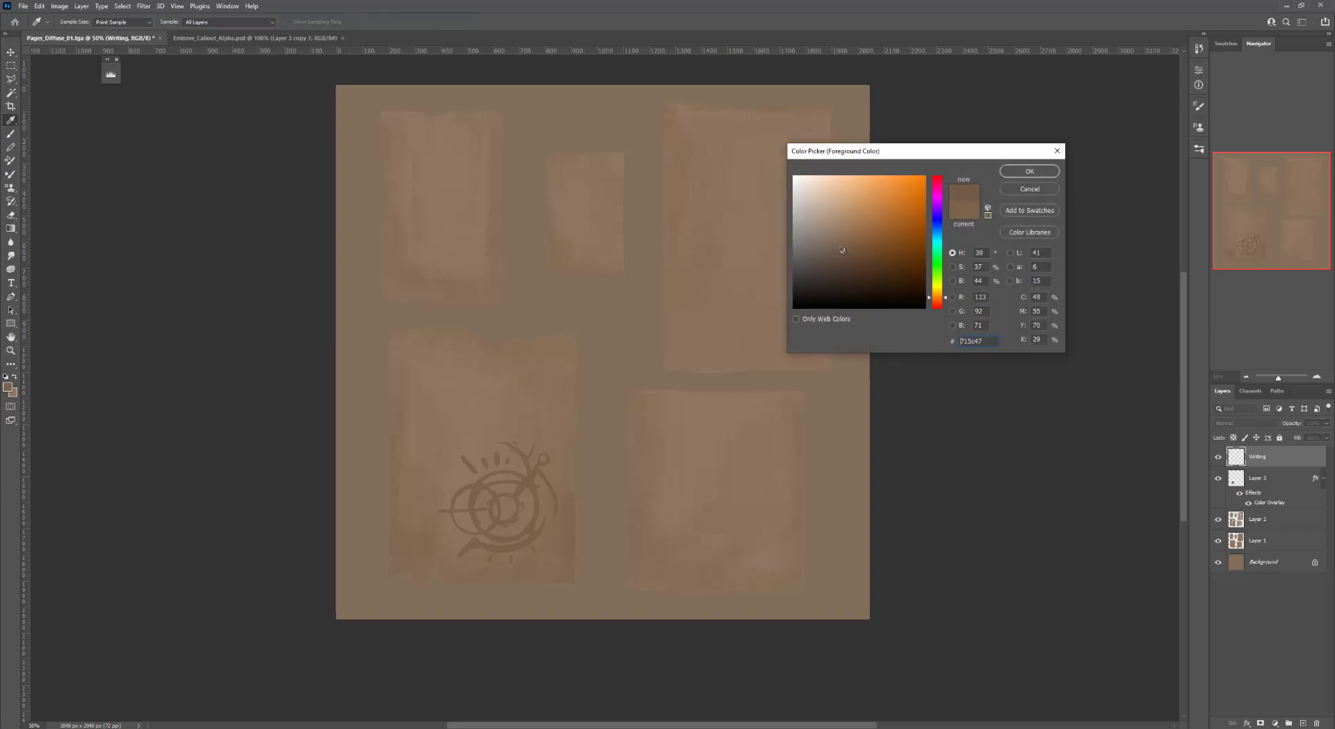
click(1030, 171)
drag(447, 383, 537, 395)
key(ctrl+z)
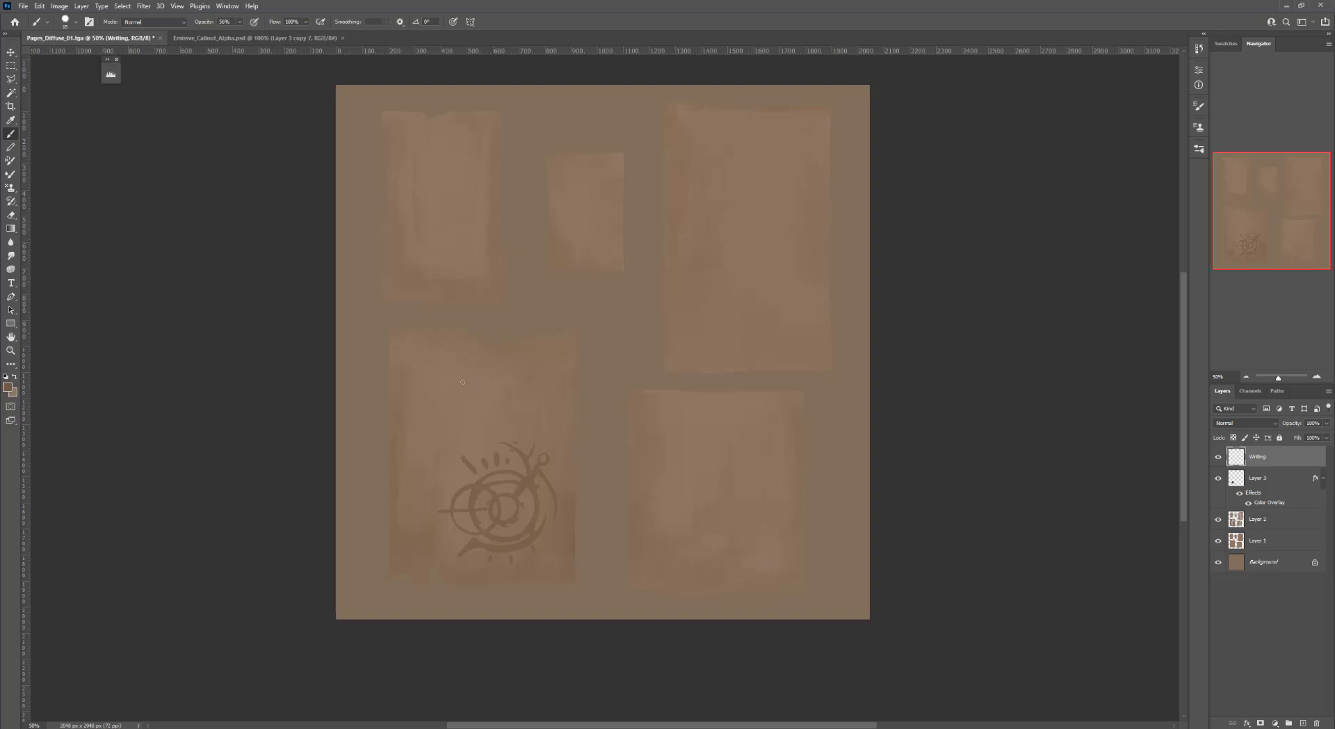
Draw a hand-written boxed glyph and a small symbol at 100% opacity on the lower-left paper
drag(416, 361, 417, 435)
key(ctrl+z)
drag(415, 365, 413, 423)
key(ctrl+z)
mouse_move(412, 367)
mouse_down()
mouse_move(416, 420)
mouse_move(428, 405)
mouse_move(412, 430)
mouse_up()
key(ctrl+z)
key(ctrl+z)
drag(411, 362, 412, 426)
mouse_move(413, 362)
mouse_down()
mouse_move(465, 362)
mouse_move(462, 425)
mouse_up()
key(ctrl+z)
drag(464, 363, 465, 430)
key(0)
mouse_move(411, 361)
mouse_down()
mouse_move(411, 427)
mouse_move(430, 471)
mouse_up()
mouse_move(439, 447)
mouse_down()
mouse_move(439, 462)
mouse_move(454, 440)
mouse_move(418, 461)
mouse_up()
Draw more hand-written glyph marks on the Writing layer around the lower-left paper's upper area
click(1276, 476)
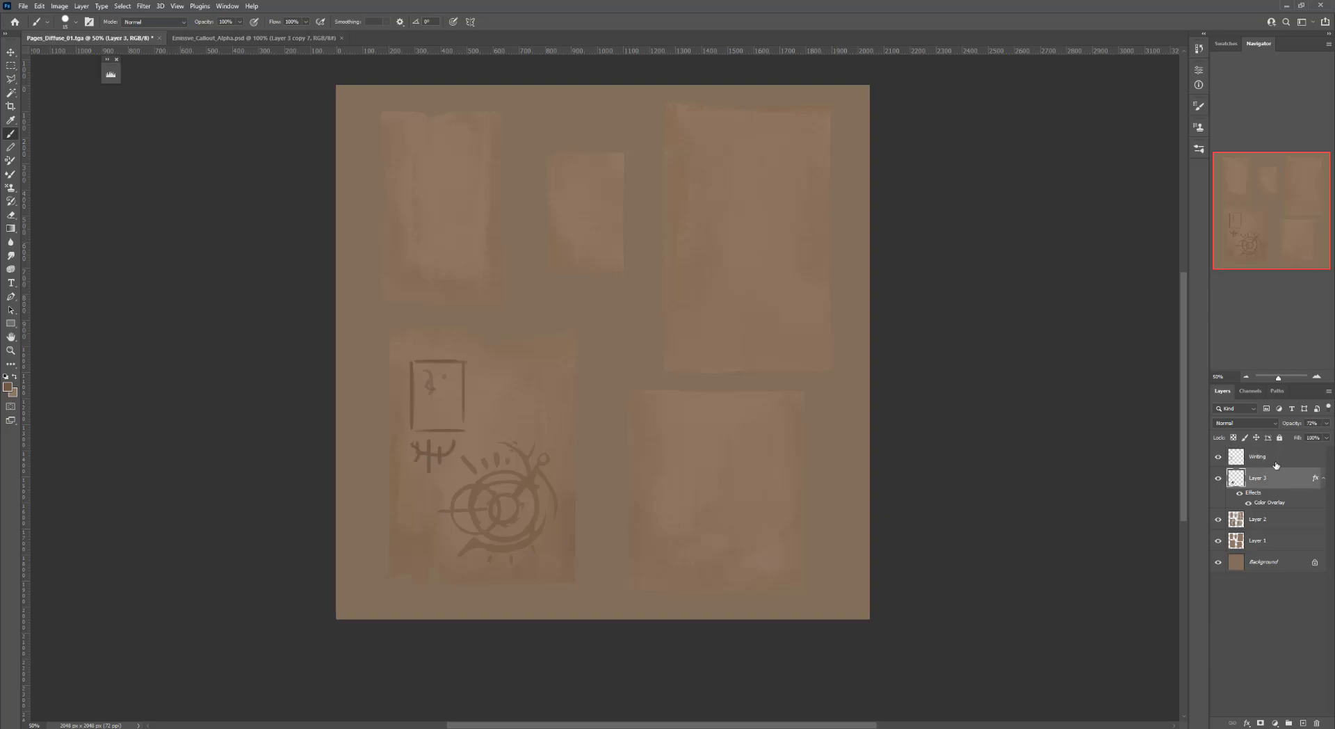
click(1275, 461)
mouse_move(493, 374)
mouse_down()
mouse_move(492, 402)
mouse_move(514, 373)
mouse_move(446, 411)
mouse_up()
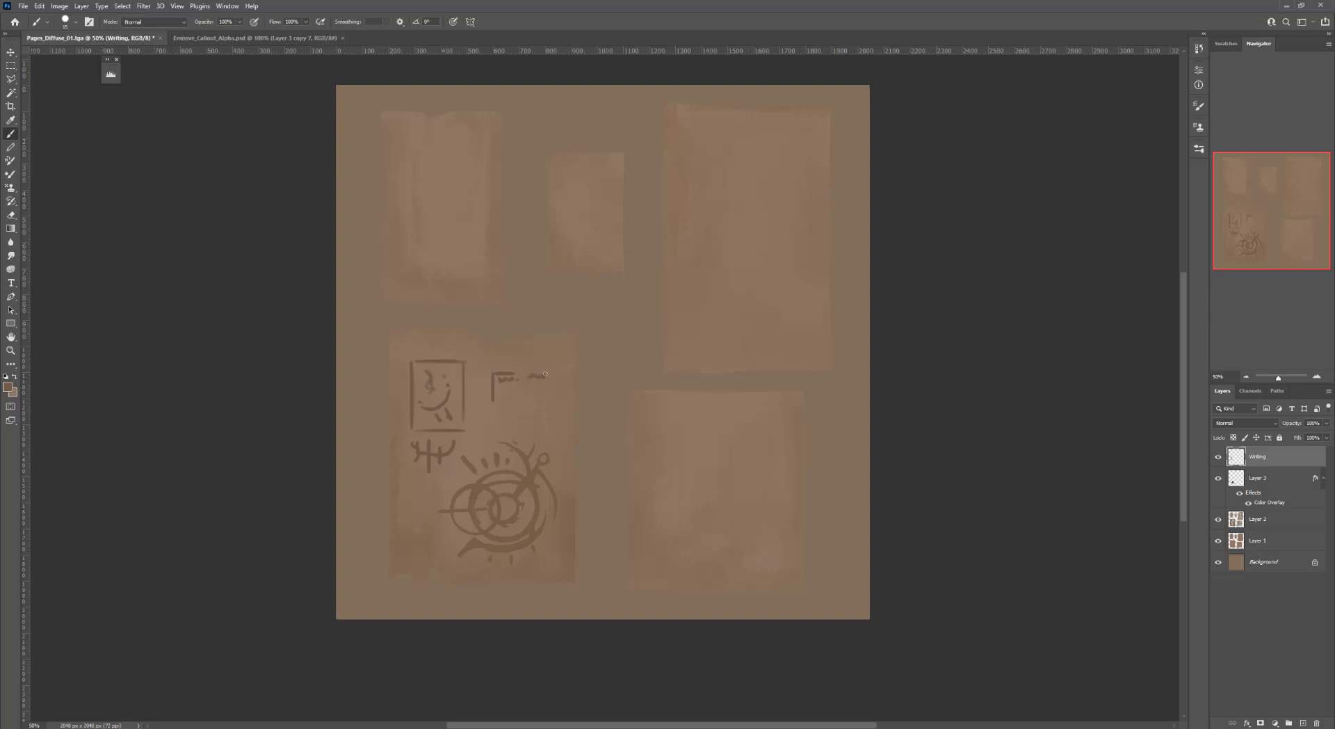
drag(532, 402, 565, 398)
drag(424, 345, 450, 349)
drag(675, 397, 666, 454)
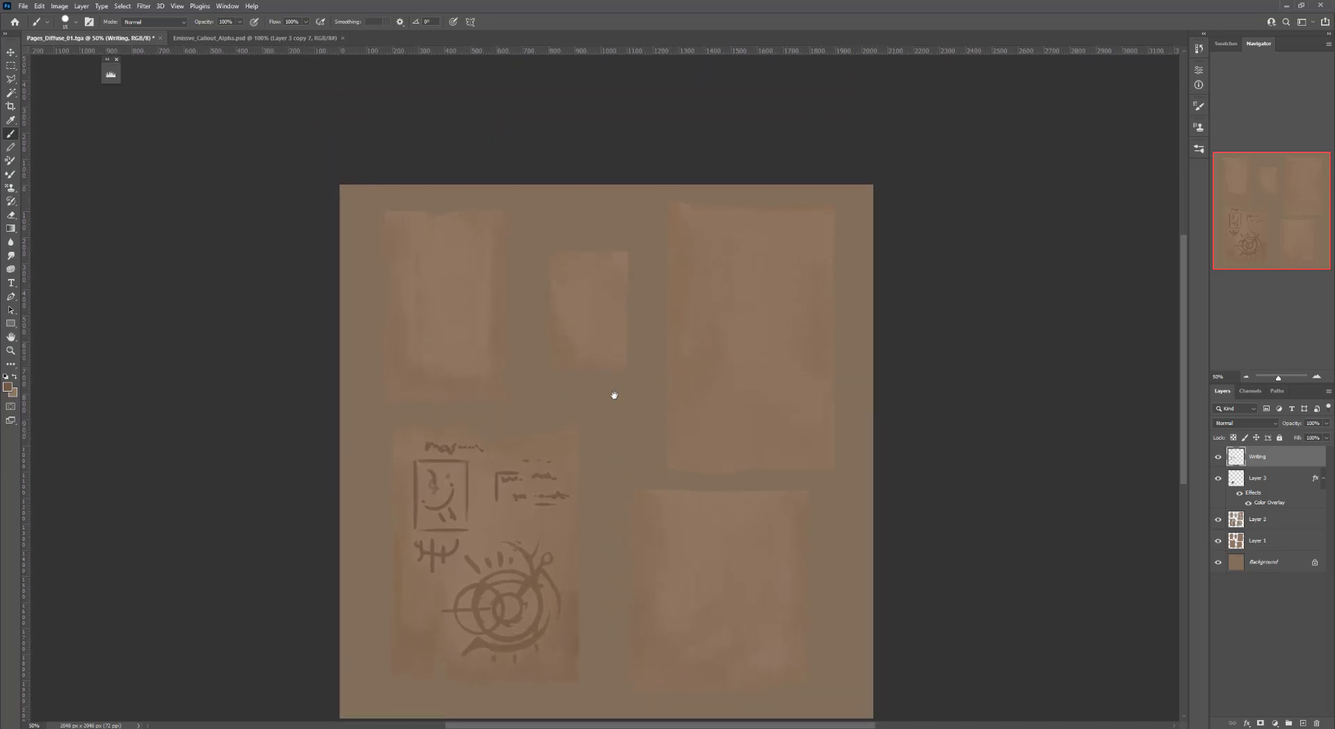
Draw a large curled glyph on the upper-right paper of the Writing layer, trimming a stroke with the eraser
mouse_move(611, 390)
mouse_down()
mouse_move(572, 347)
mouse_move(500, 350)
mouse_up()
mouse_move(628, 235)
mouse_down()
mouse_move(649, 281)
mouse_move(612, 371)
mouse_up()
drag(645, 276, 609, 304)
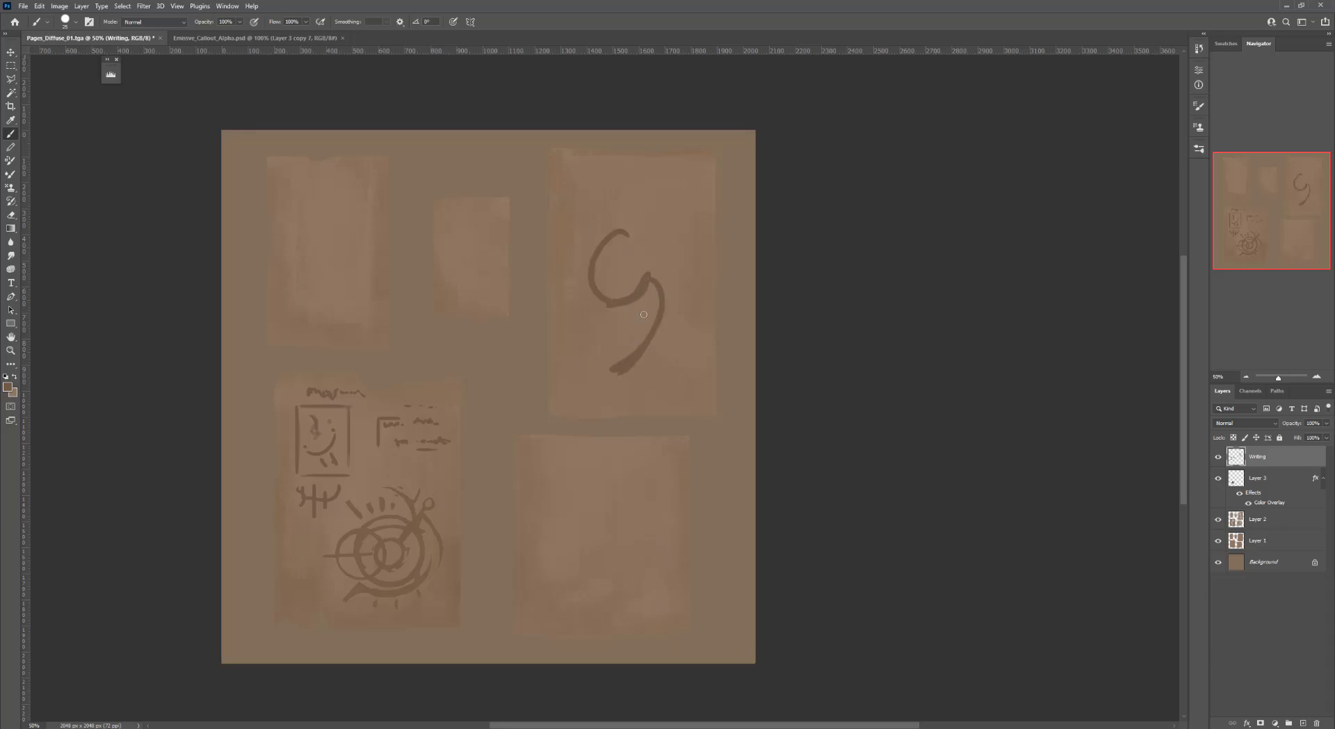
key(e)
drag(611, 374, 635, 368)
key(b)
drag(578, 281, 593, 277)
drag(586, 217, 591, 319)
key(e)
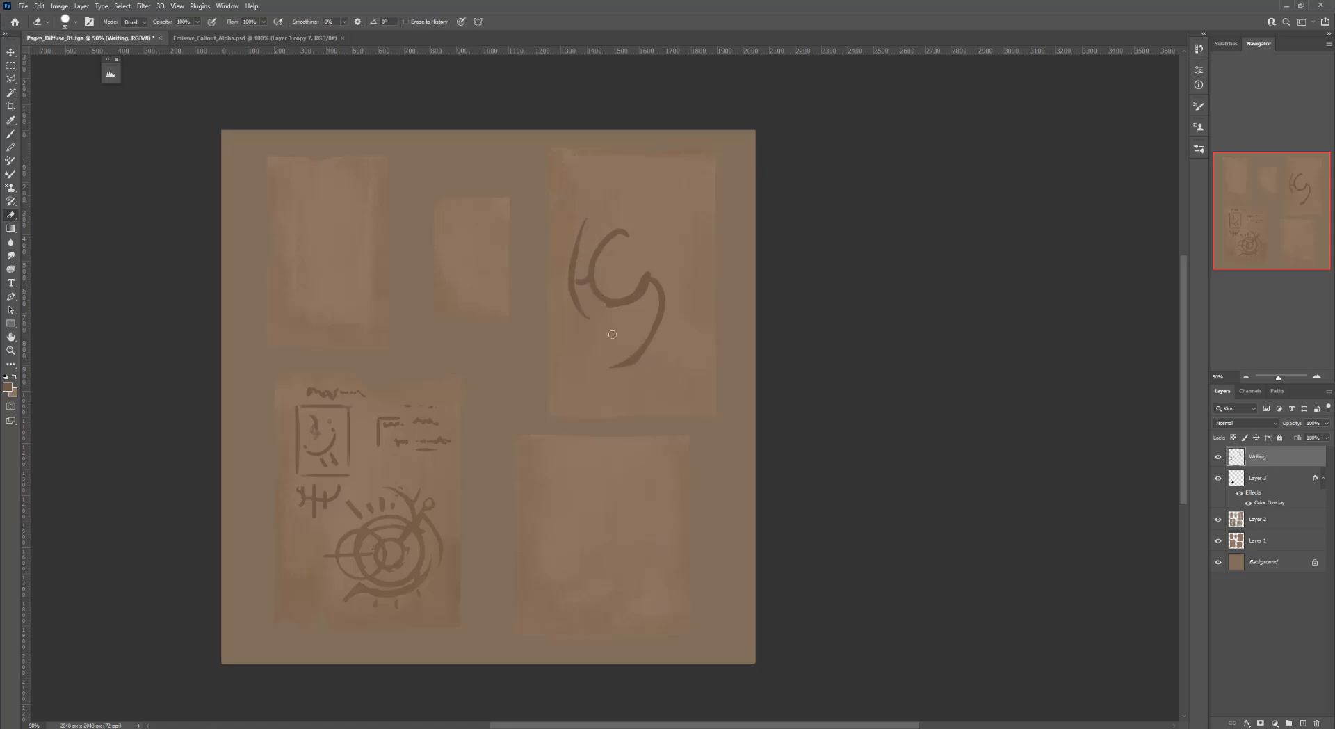
Add an inner curl, top dashes and small dot marks to the upper-right paper's glyph
key(b)
mouse_move(598, 255)
mouse_down()
mouse_move(640, 250)
mouse_move(617, 281)
mouse_move(649, 276)
mouse_up()
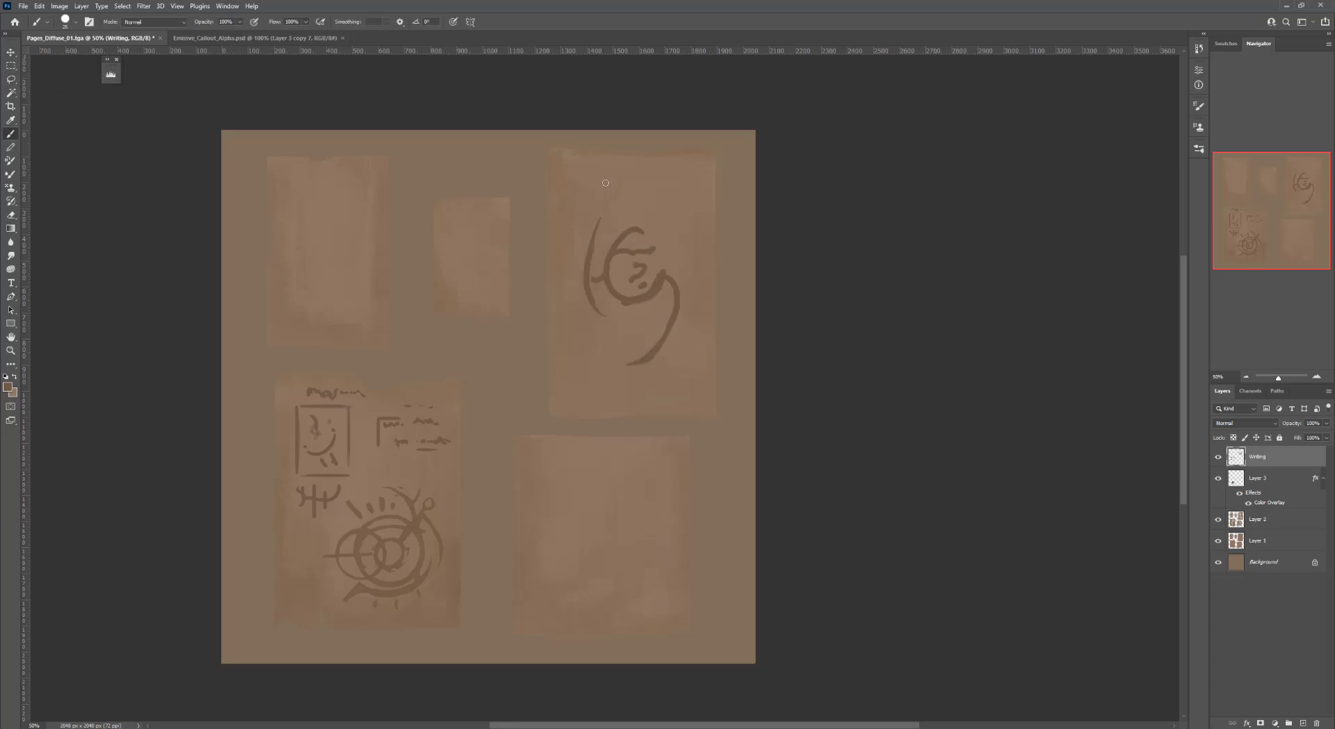
drag(604, 185, 668, 160)
drag(647, 208, 680, 236)
key(e)
mouse_move(683, 184)
mouse_down()
mouse_move(681, 229)
mouse_move(646, 216)
mouse_up()
key(b)
mouse_move(611, 304)
mouse_down()
mouse_move(611, 387)
mouse_move(604, 349)
mouse_move(569, 386)
mouse_move(581, 365)
mouse_move(590, 391)
mouse_up()
key(e)
key(b)
mouse_move(627, 182)
mouse_down()
mouse_move(642, 176)
mouse_move(616, 206)
mouse_move(643, 198)
mouse_up()
scroll(643, 199, down, 2)
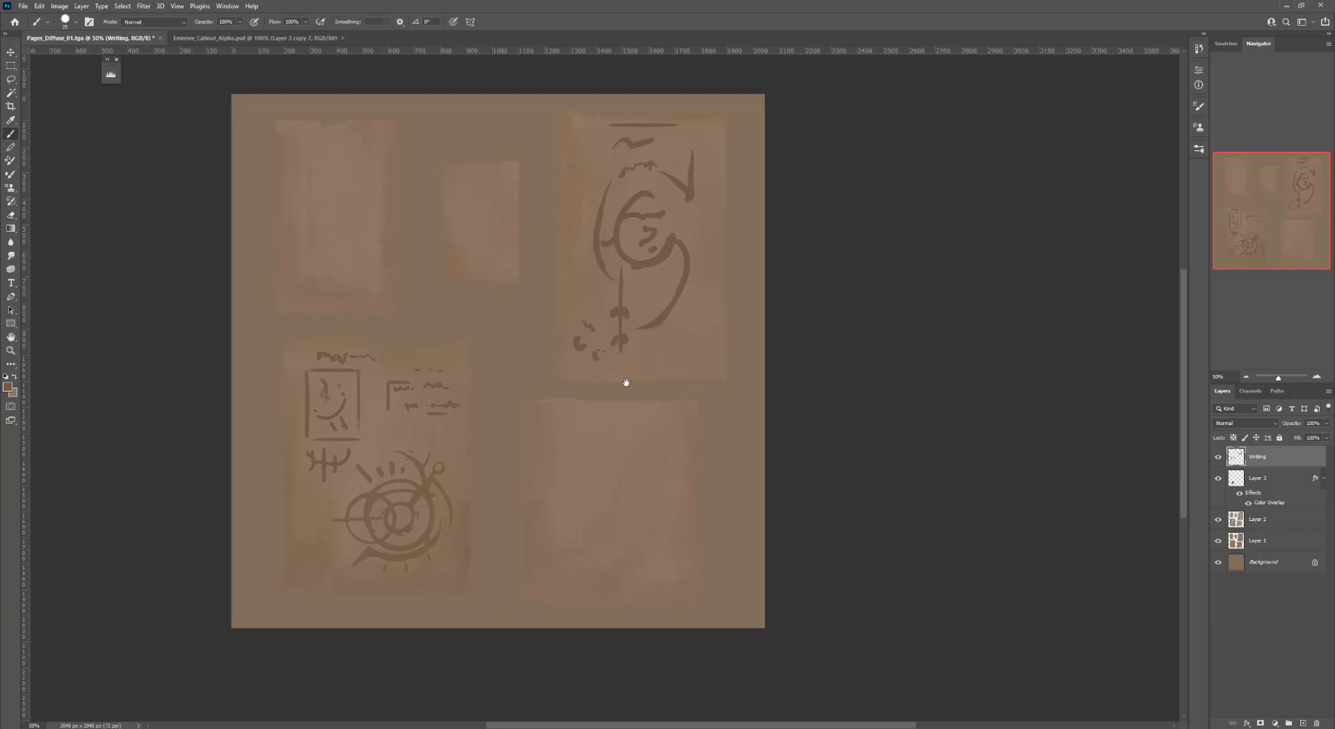
scroll(626, 381, down, 3)
Draw a square frame on the lower-right paper
mouse_move(553, 366)
mouse_down()
mouse_move(553, 514)
mouse_move(682, 369)
mouse_move(521, 363)
mouse_up()
Lasso the square frame and nudge it into place on the lower-right paper
key(l)
key(v)
drag(639, 398, 638, 397)
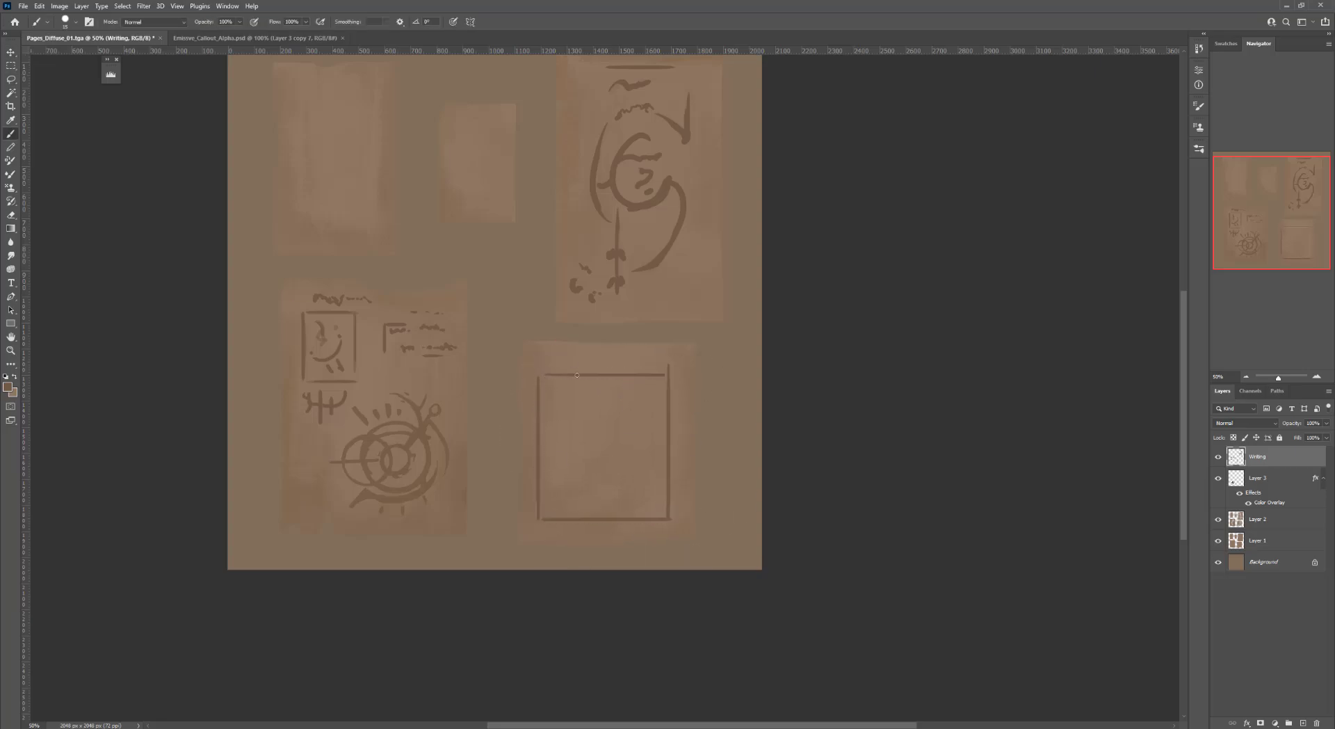
key(ctrl+d)
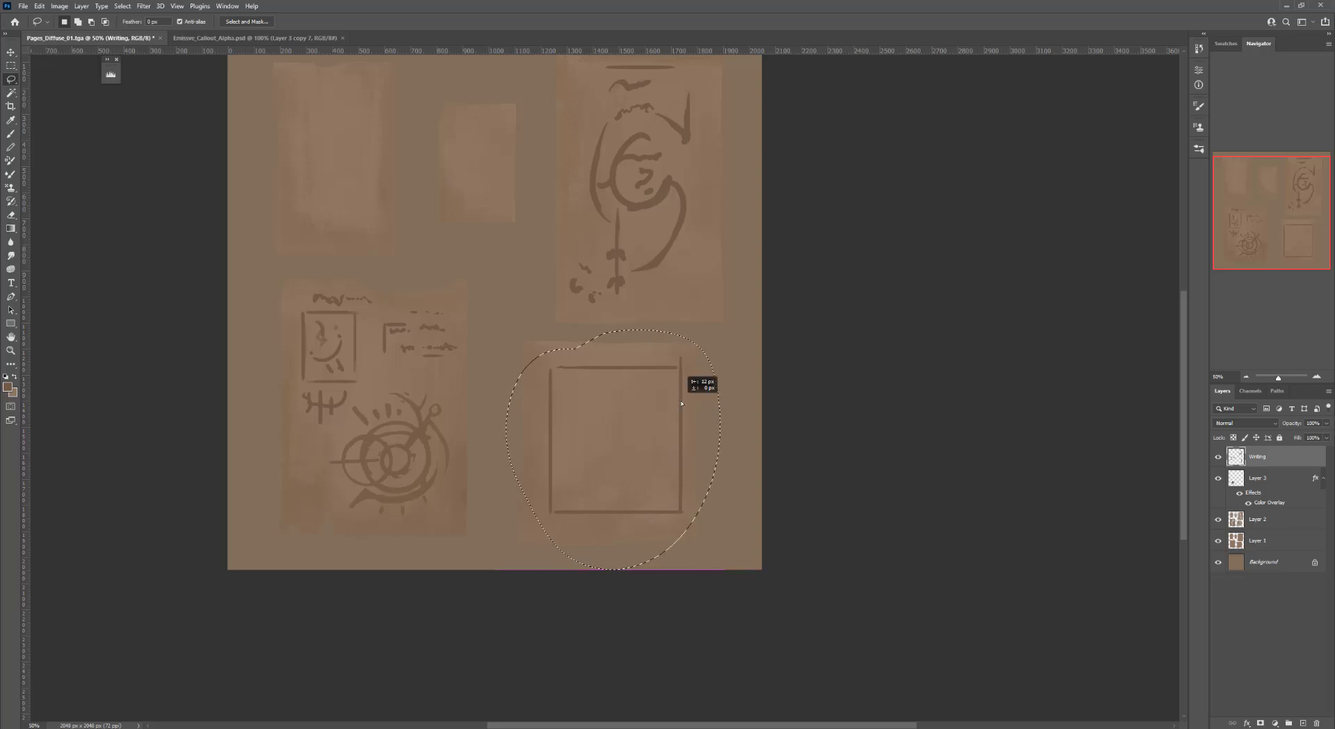
key(ctrl+z)
key(ctrl+z)
click(177, 6)
click(200, 256)
drag(668, 382, 674, 378)
key(ctrl+d)
key(b)
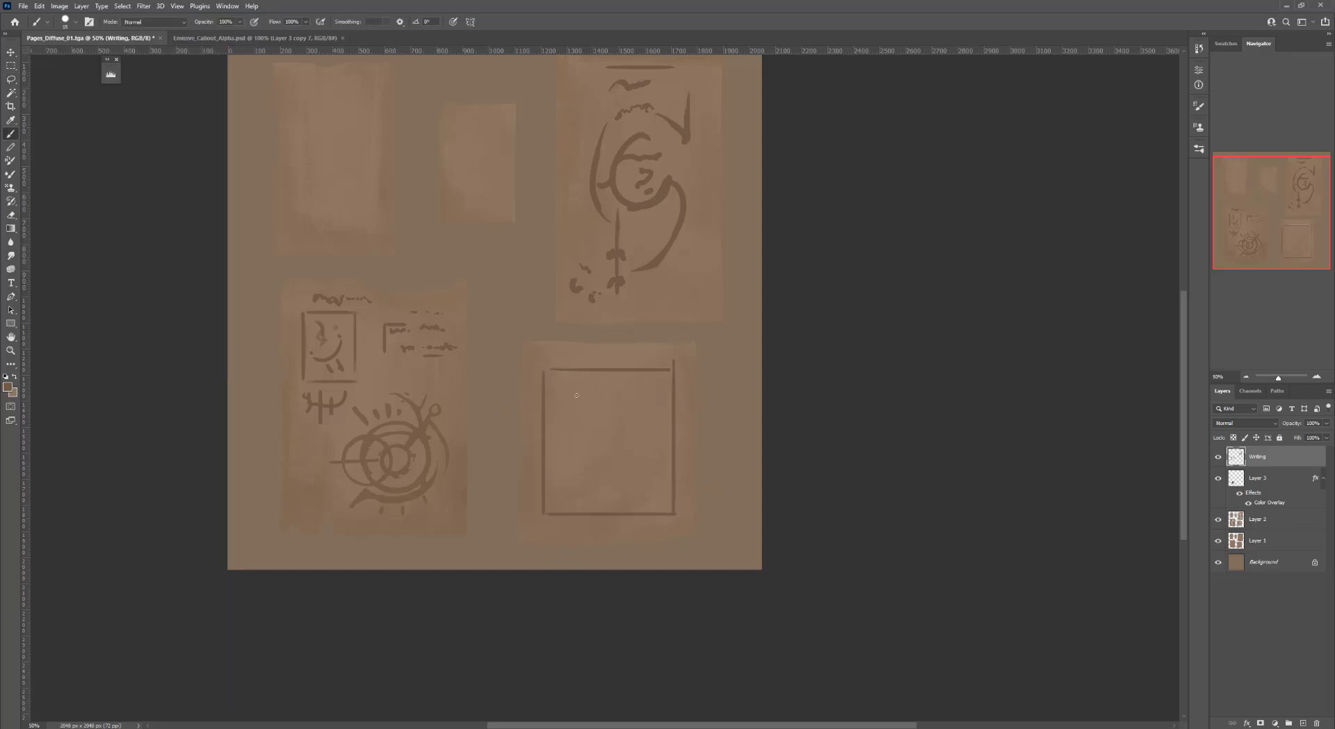
Draw a crescent arc with small ray marks inside the square frame
key(e)
mouse_move(585, 394)
mouse_down()
mouse_move(631, 470)
mouse_move(581, 409)
mouse_up()
drag(614, 467, 631, 459)
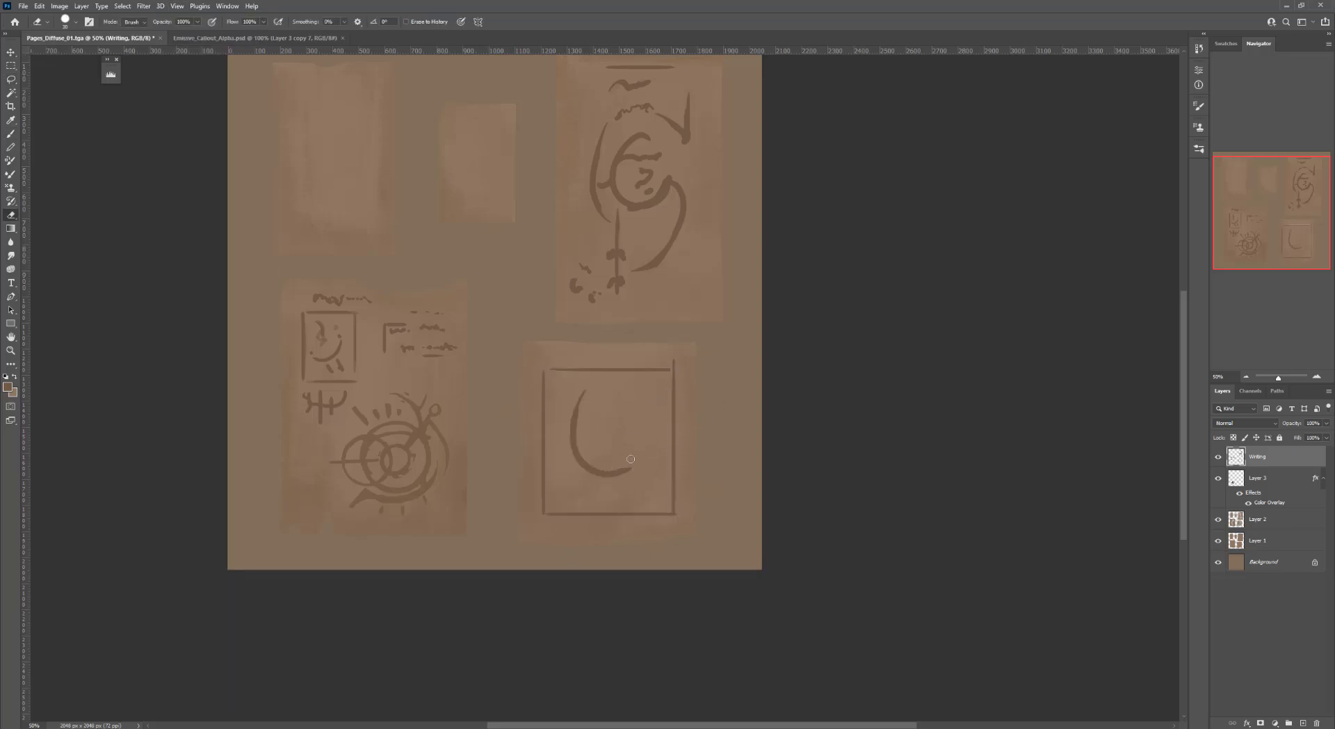
key(b)
drag(553, 397, 567, 400)
drag(547, 438, 561, 439)
drag(569, 468, 559, 485)
drag(586, 486, 578, 497)
click(599, 490)
click(625, 494)
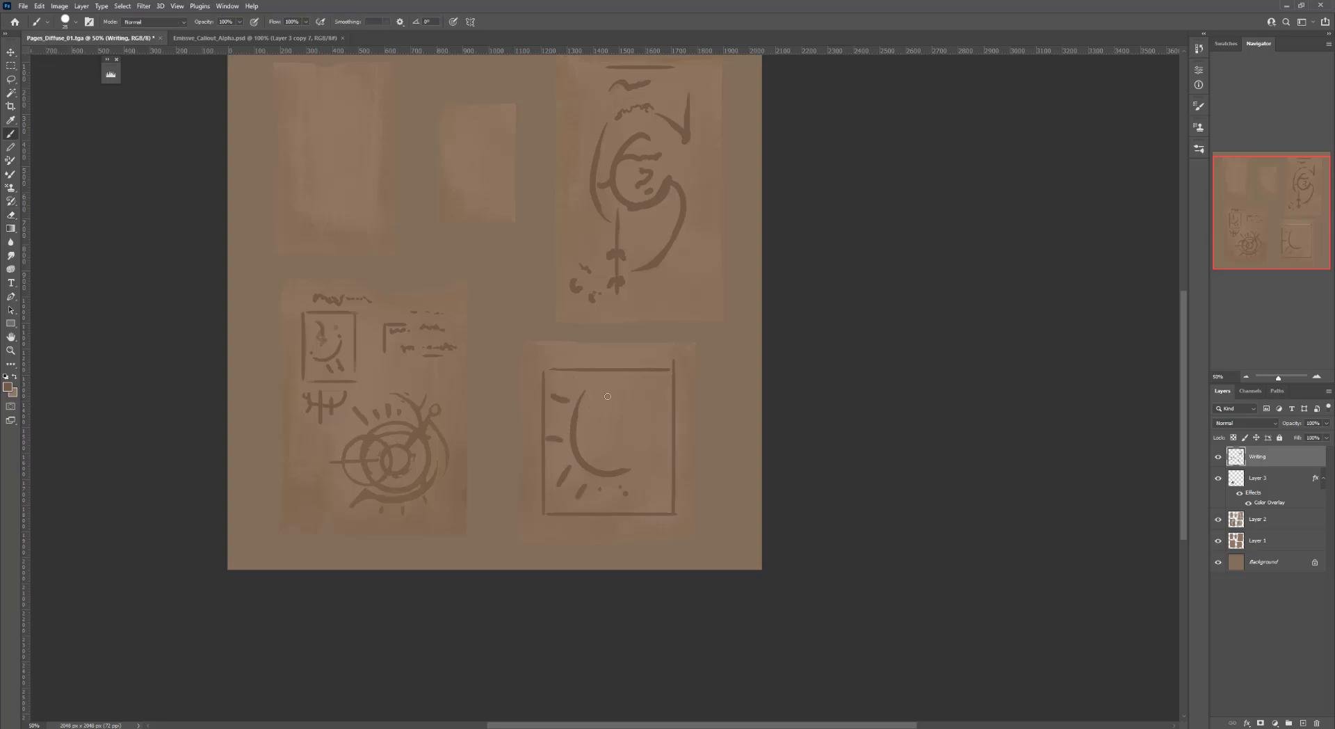
Add a curl and dots beside the crescent, then smaller dashes along the frame's edges
mouse_move(599, 420)
mouse_down()
mouse_move(613, 442)
mouse_move(632, 441)
mouse_up()
click(638, 427)
click(642, 407)
click(636, 393)
key(bracketleft)
key(bracketleft)
key(bracketleft)
drag(556, 379, 571, 381)
drag(570, 463, 561, 475)
drag(650, 463, 665, 460)
drag(556, 379, 576, 379)
Write number-like glyphs on the small upper-middle paper with a larger brush
mouse_move(521, 198)
mouse_down()
mouse_move(551, 206)
mouse_move(691, 325)
mouse_up()
key(bracketright)
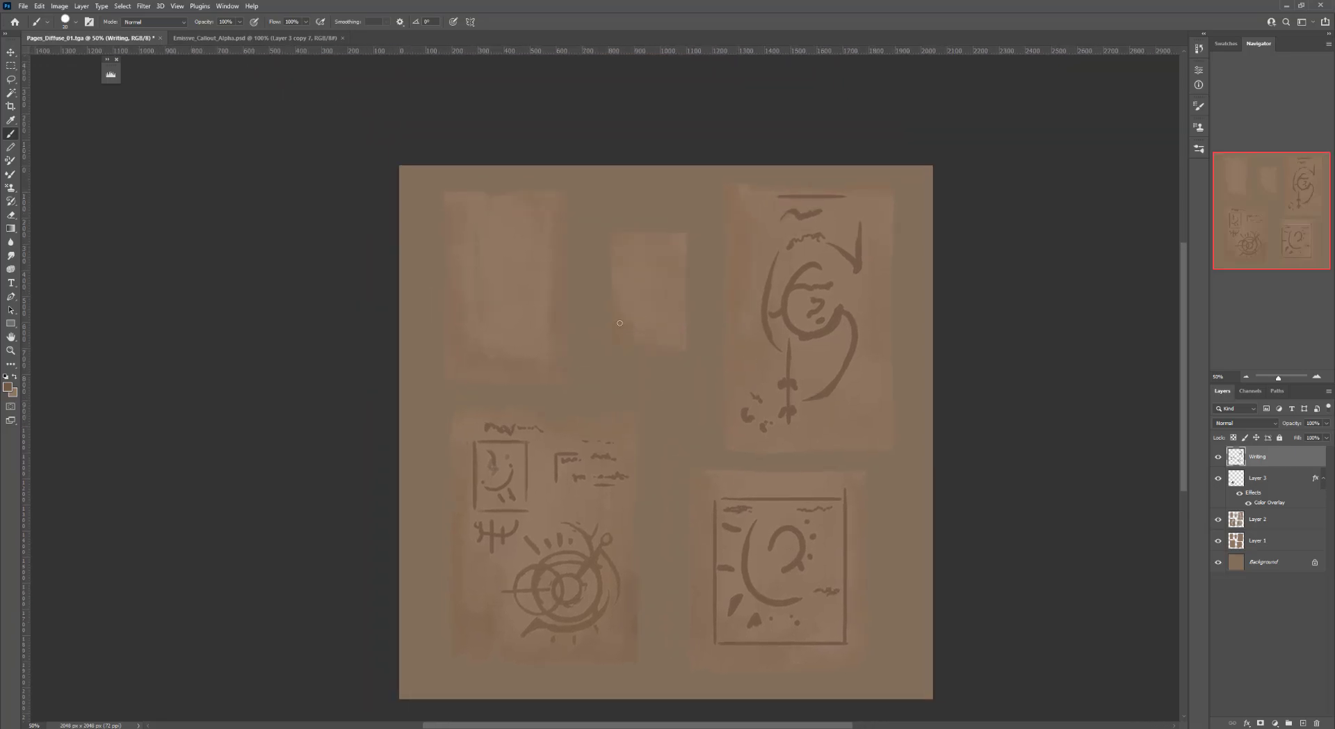
mouse_move(630, 250)
mouse_down()
mouse_move(634, 286)
mouse_move(672, 283)
mouse_move(629, 332)
mouse_move(669, 339)
mouse_up()
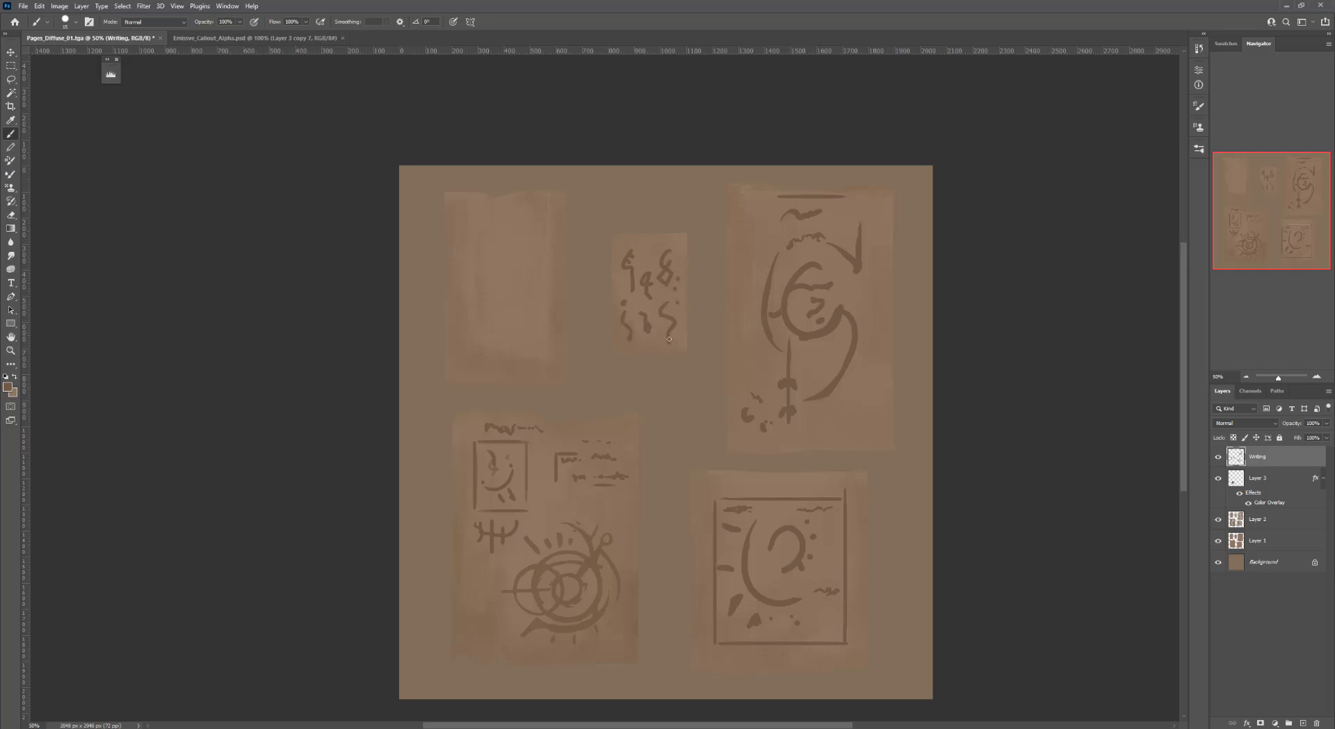
Draw a top line, a long curved stroke and a corner bracket on the upper-left paper
drag(616, 304, 674, 324)
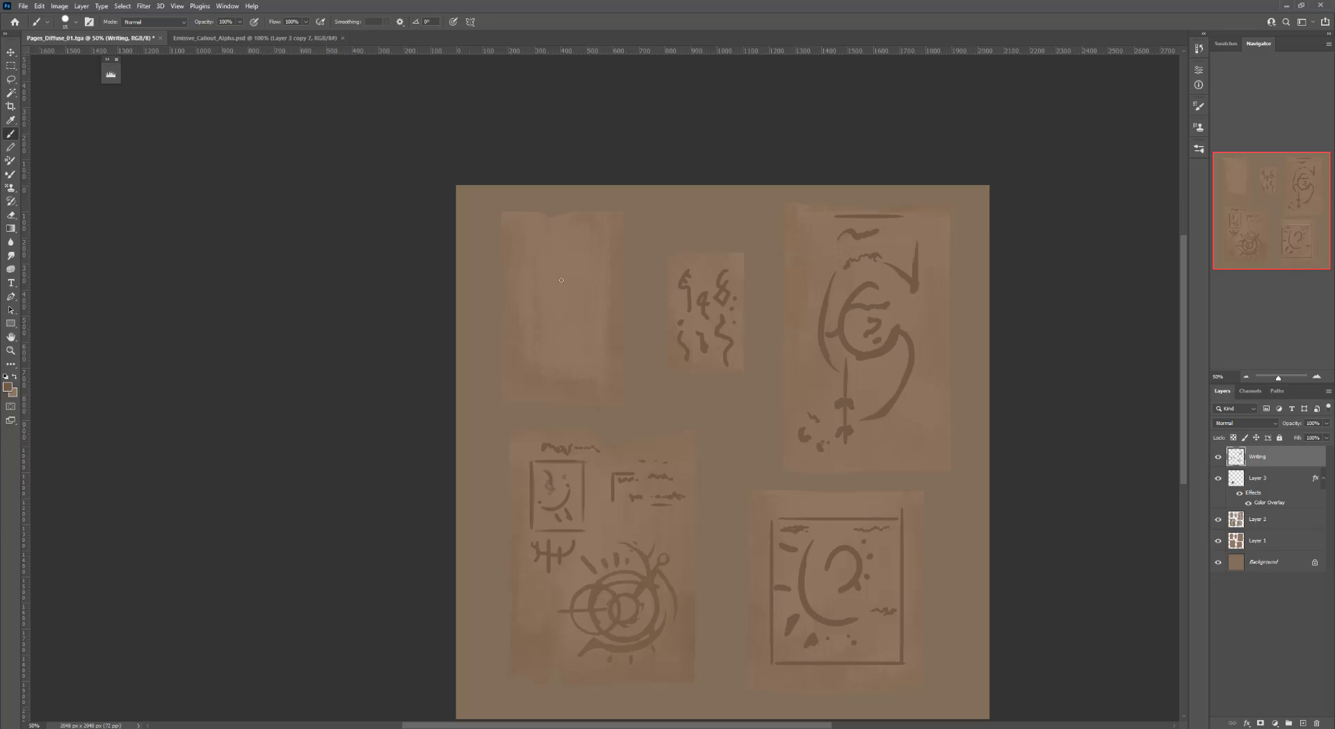
drag(524, 226, 597, 226)
mouse_move(515, 326)
mouse_down()
mouse_move(516, 390)
mouse_move(565, 390)
mouse_move(559, 264)
mouse_move(571, 316)
mouse_up()
key(ctrl+z)
mouse_move(544, 371)
mouse_down()
mouse_move(571, 297)
mouse_move(563, 261)
mouse_move(540, 361)
mouse_up()
key(ctrl+z)
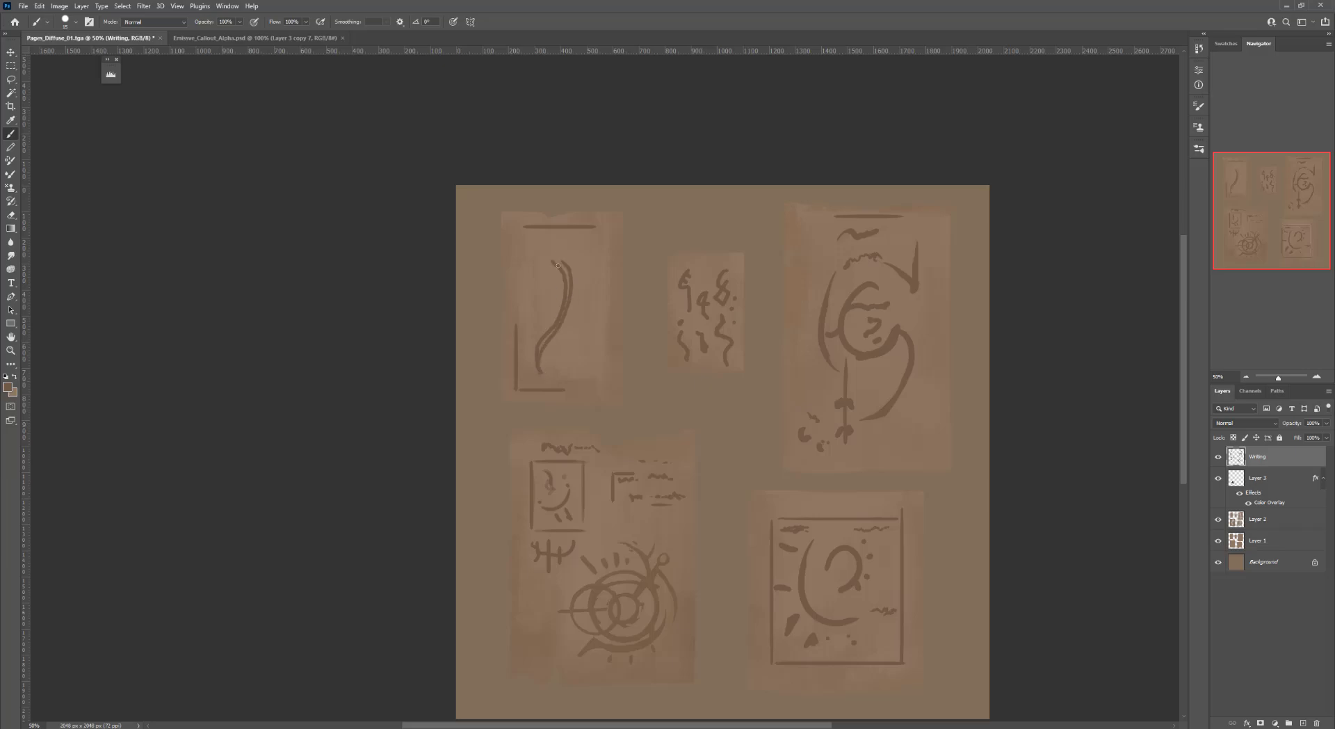
mouse_move(560, 239)
mouse_down()
mouse_move(565, 262)
mouse_move(563, 237)
mouse_up()
key(ctrl+z)
Add a vertical bar and side marks beside the upper-left paper's curved stroke
key(e)
key(b)
mouse_move(570, 277)
mouse_down()
mouse_move(564, 236)
mouse_move(561, 266)
mouse_move(577, 265)
mouse_move(583, 240)
mouse_move(571, 280)
mouse_up()
key(e)
key(b)
mouse_move(553, 271)
mouse_down()
mouse_move(546, 247)
mouse_move(515, 284)
mouse_up()
shift+drag(515, 283, 526, 283)
drag(516, 247, 526, 247)
drag(526, 246, 520, 279)
Add leaf strokes and a small boxed glyph to complete the upper-left paper's plant motif
key(space)
drag(630, 281, 610, 260)
mouse_move(509, 260)
mouse_down()
mouse_move(548, 293)
mouse_move(540, 286)
mouse_move(553, 326)
mouse_up()
key(ctrl+z)
drag(554, 324, 594, 322)
mouse_move(594, 322)
mouse_down()
mouse_move(594, 349)
mouse_move(560, 346)
mouse_up()
mouse_move(562, 346)
mouse_down()
mouse_move(594, 346)
mouse_move(585, 329)
mouse_move(549, 363)
mouse_up()
key(e)
key(b)
key(e)
key(b)
mouse_move(545, 368)
mouse_down()
mouse_move(529, 368)
mouse_move(569, 369)
mouse_up()
drag(576, 365, 584, 372)
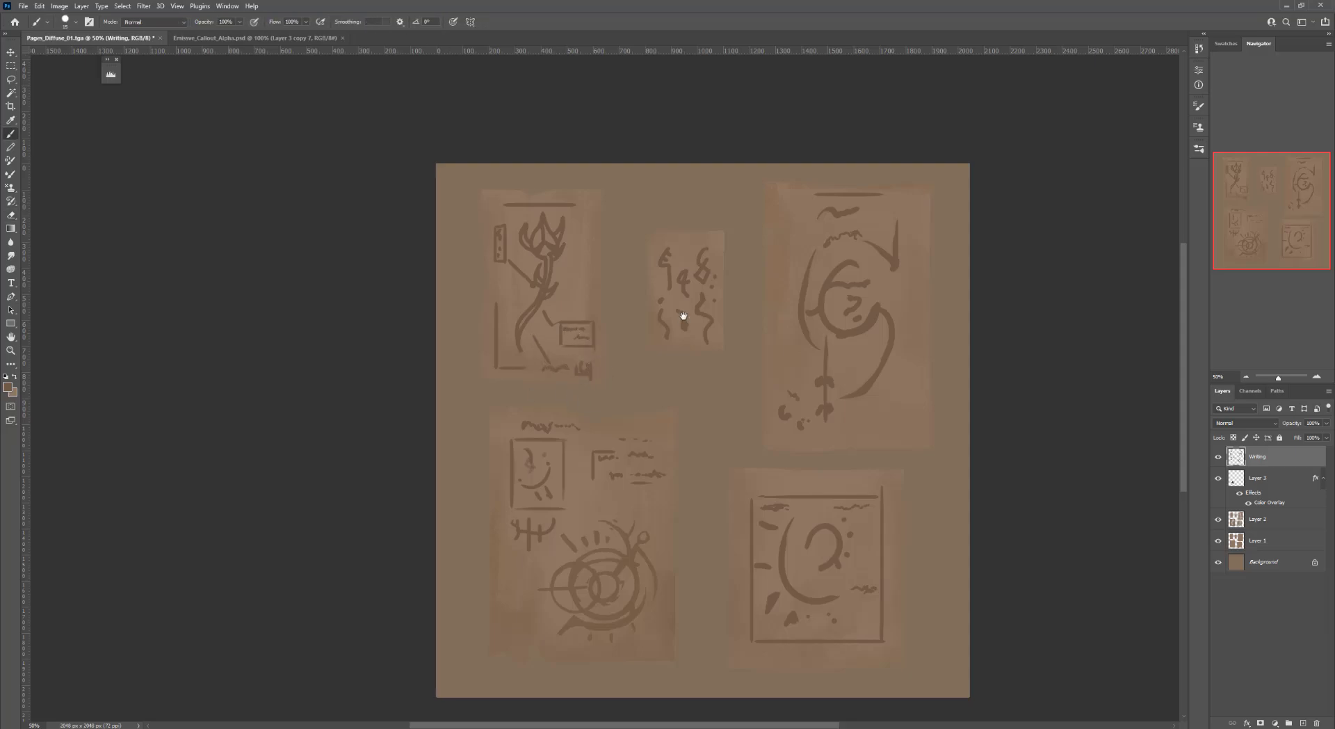
Review the finished hand-written marks across the texture and glance at the channels
drag(685, 317, 654, 300)
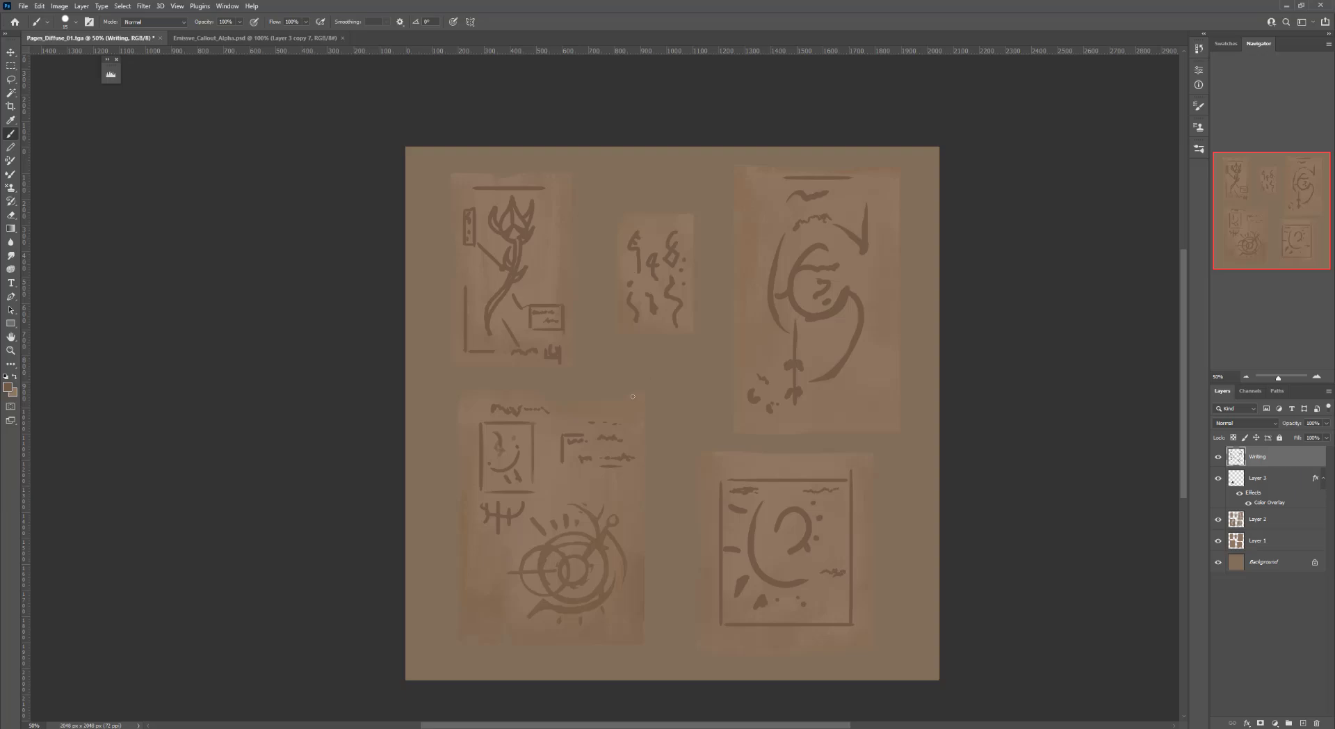
drag(710, 387, 665, 377)
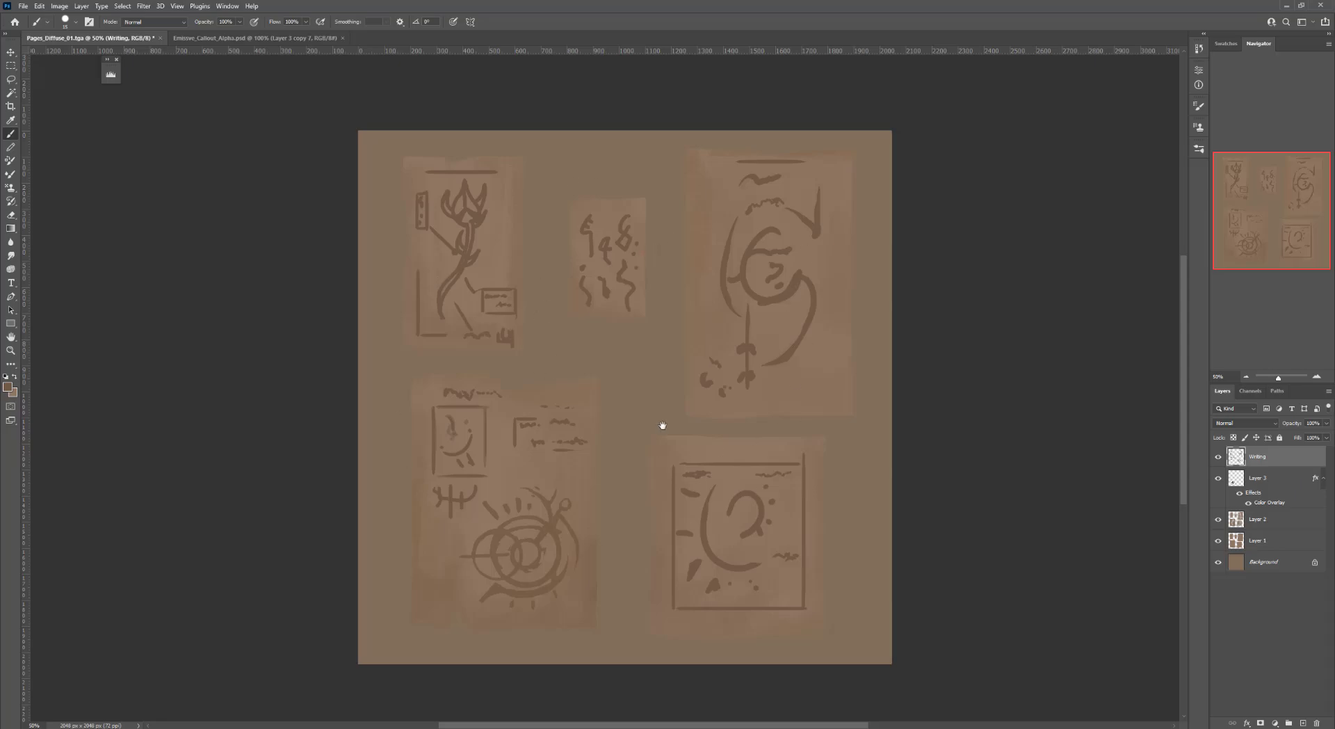
mouse_move(663, 425)
mouse_down()
mouse_move(602, 397)
mouse_move(662, 403)
mouse_up()
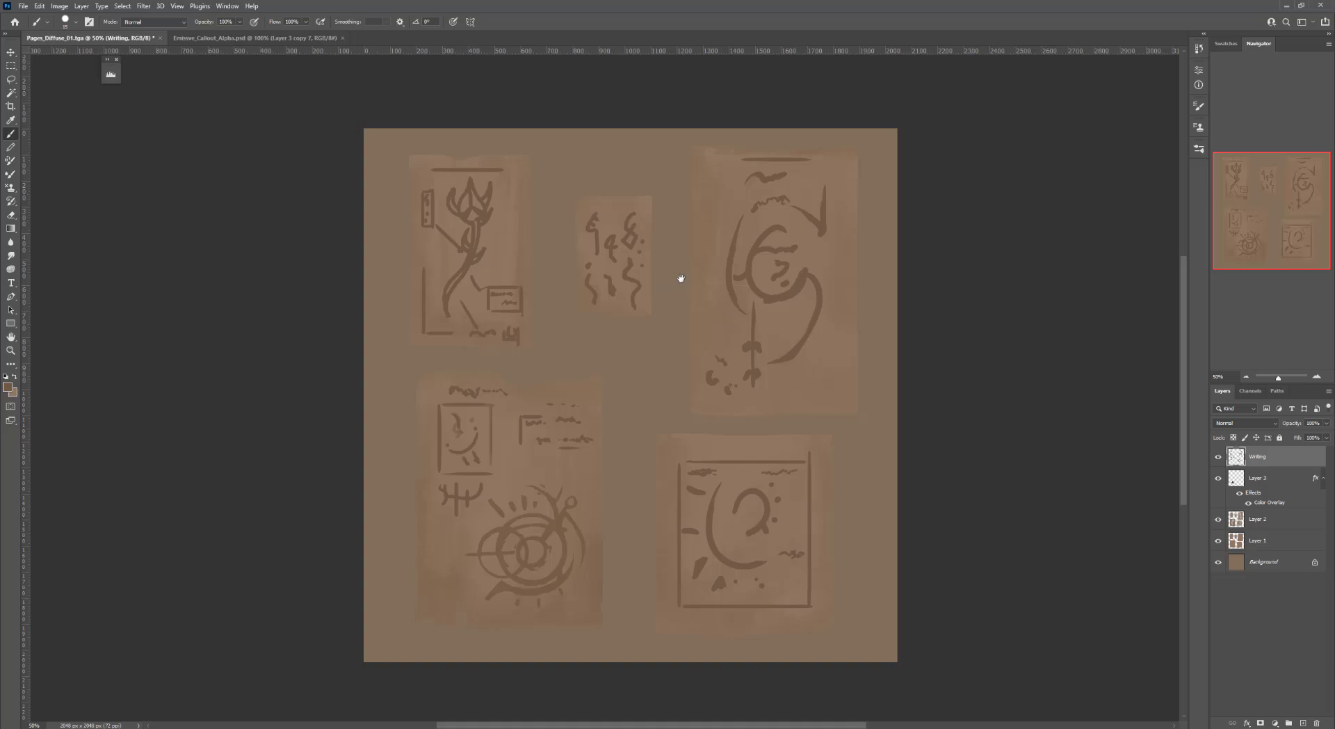
click(1250, 391)
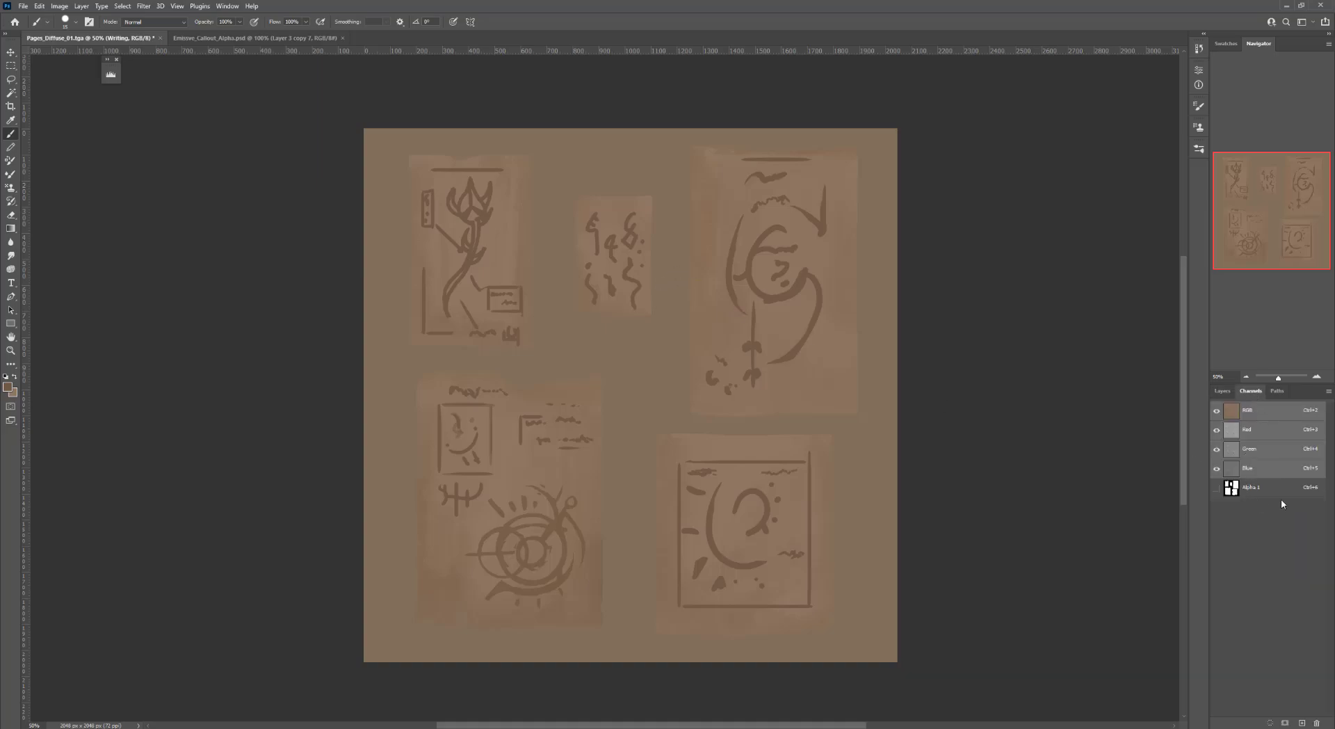
click(1226, 391)
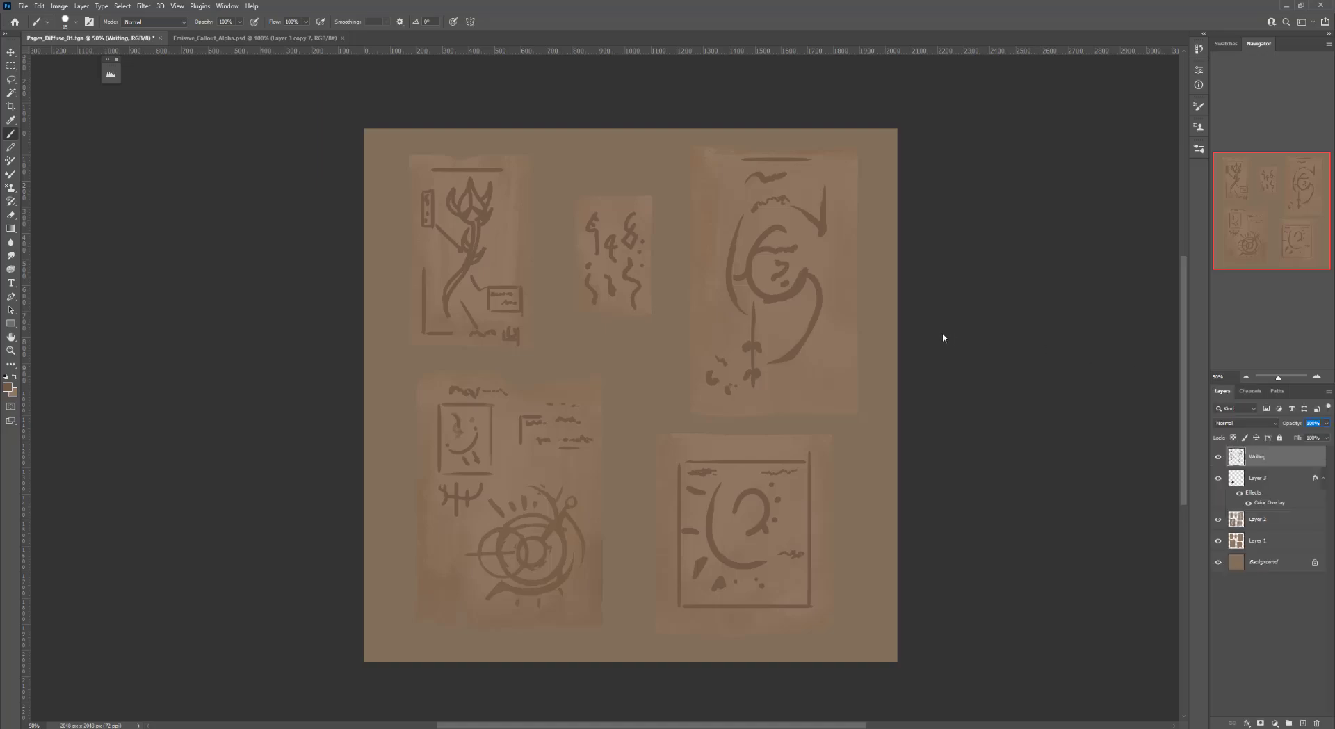
Save a copy over Pages_Diffuse_01.tga as a 32 bits/pixel Targa
key(ctrl+shift+s)
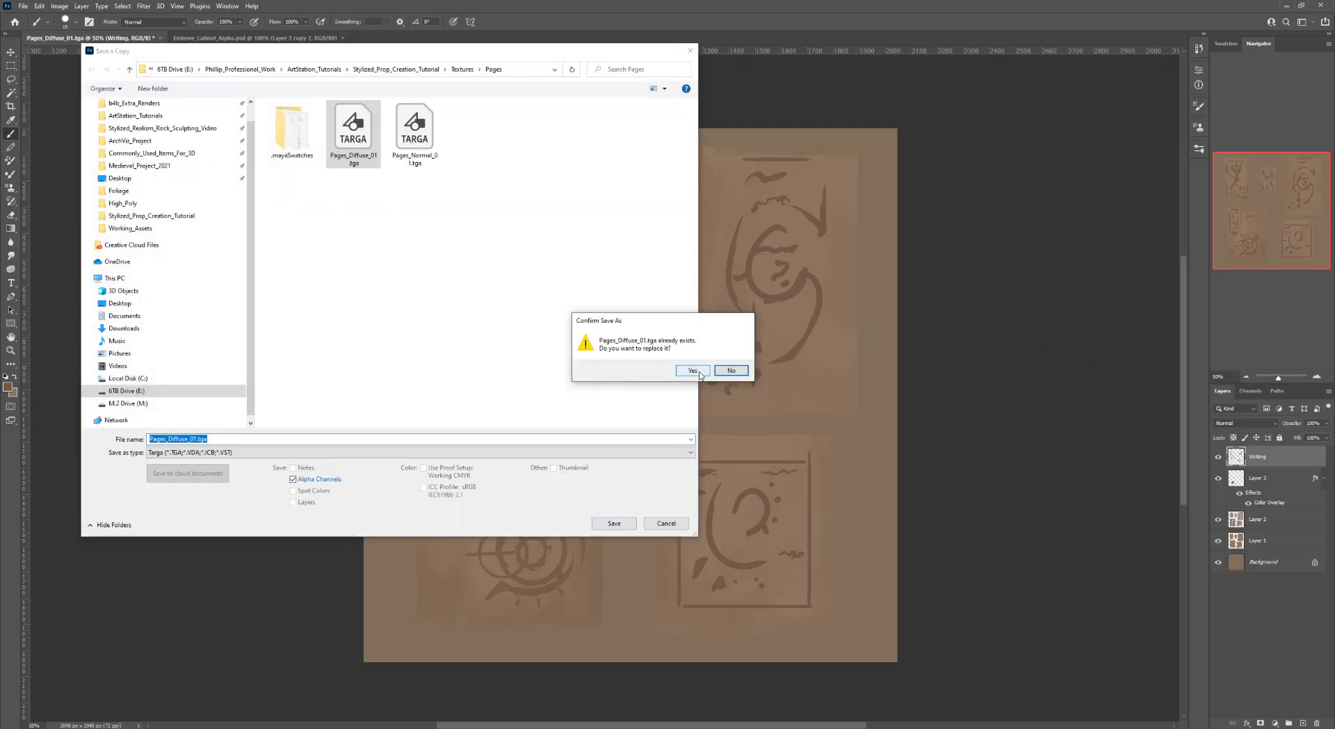
click(699, 372)
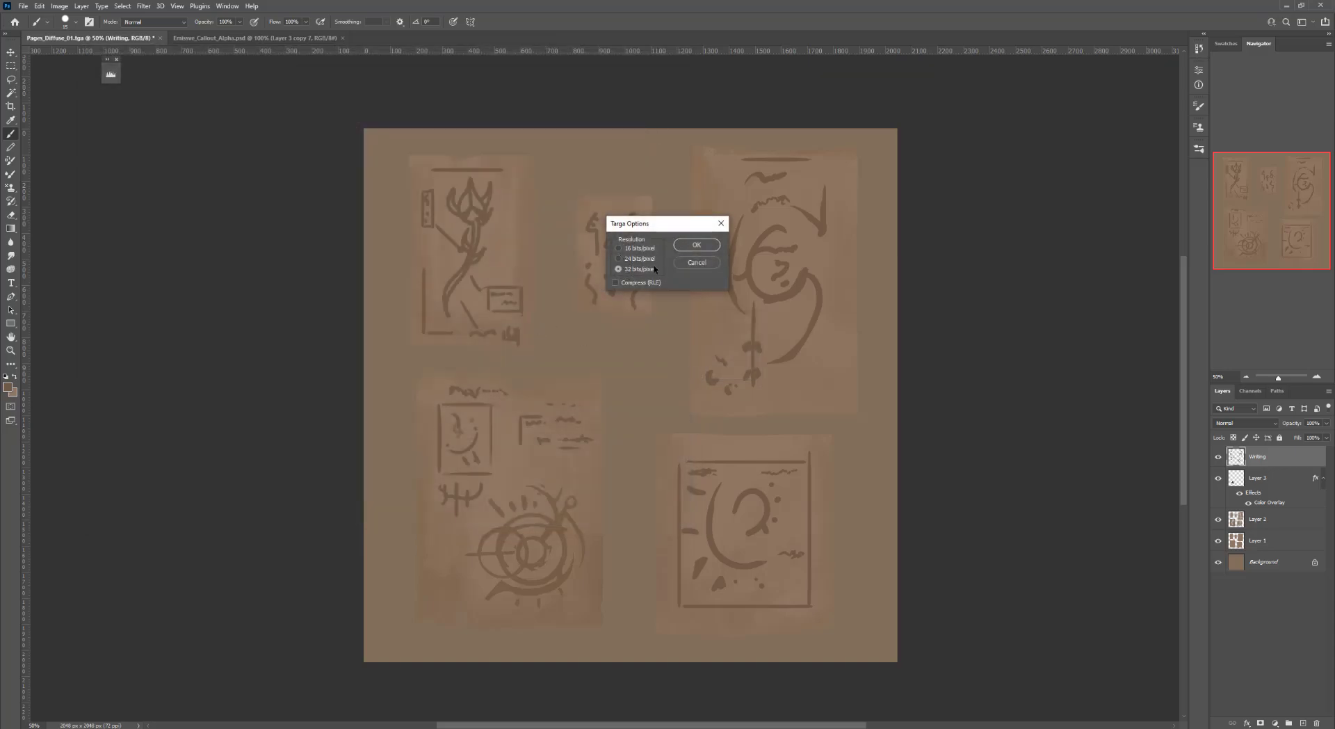
click(694, 246)
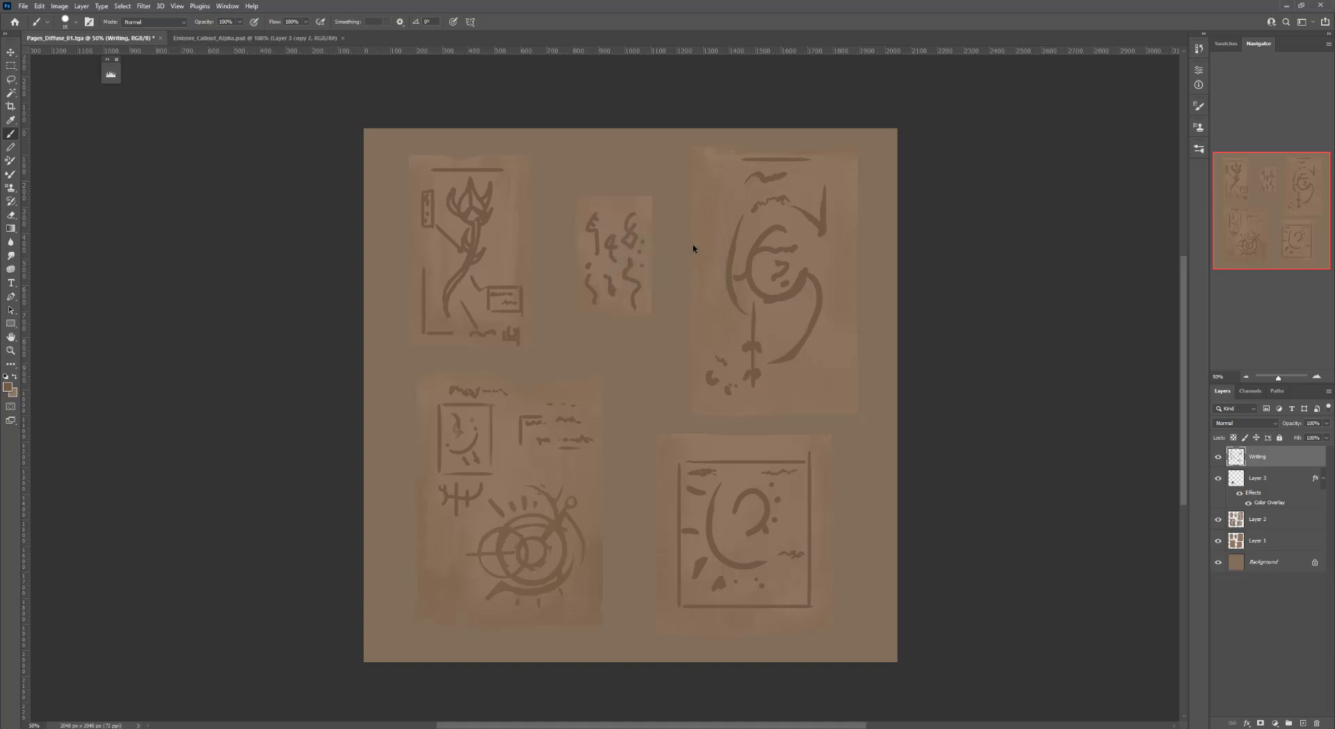